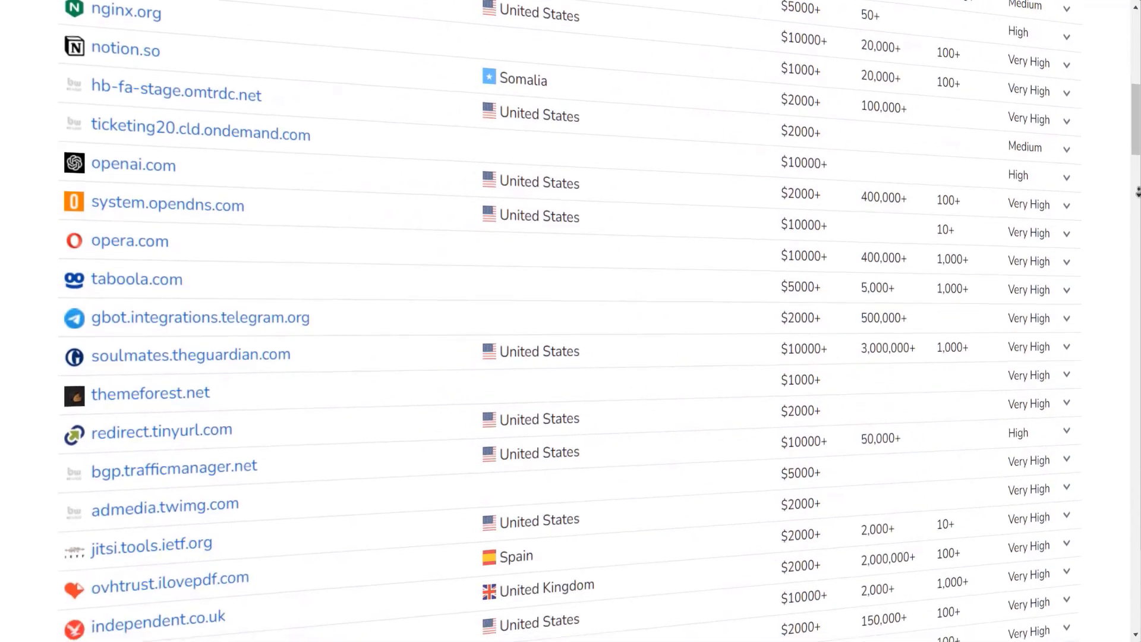
scroll(1138, 177, "down", 1)
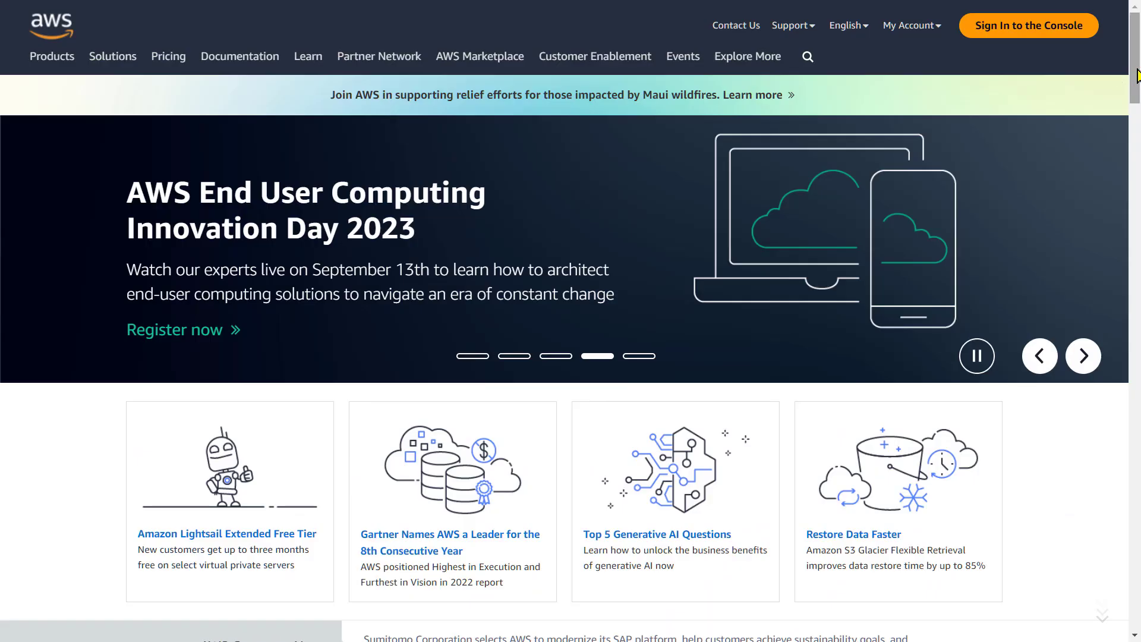
Change the instance type by picking a new type from the instance type list.
left_click_drag(1138, 76, 1138, 153)
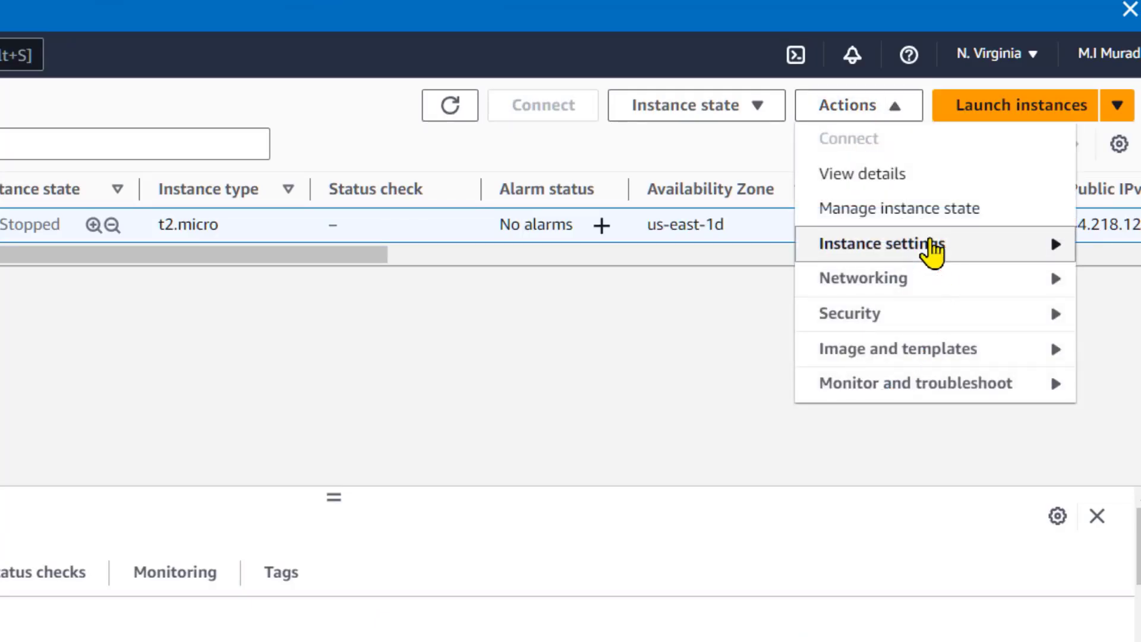
mouse_move(932, 247)
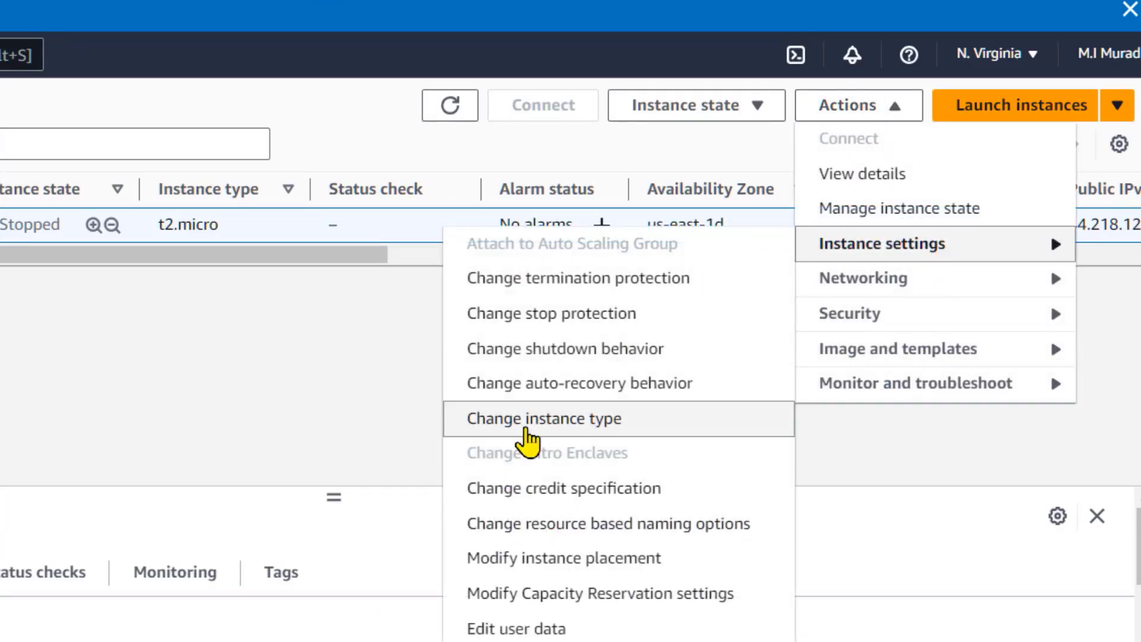
left_click(526, 428)
left_click(298, 395)
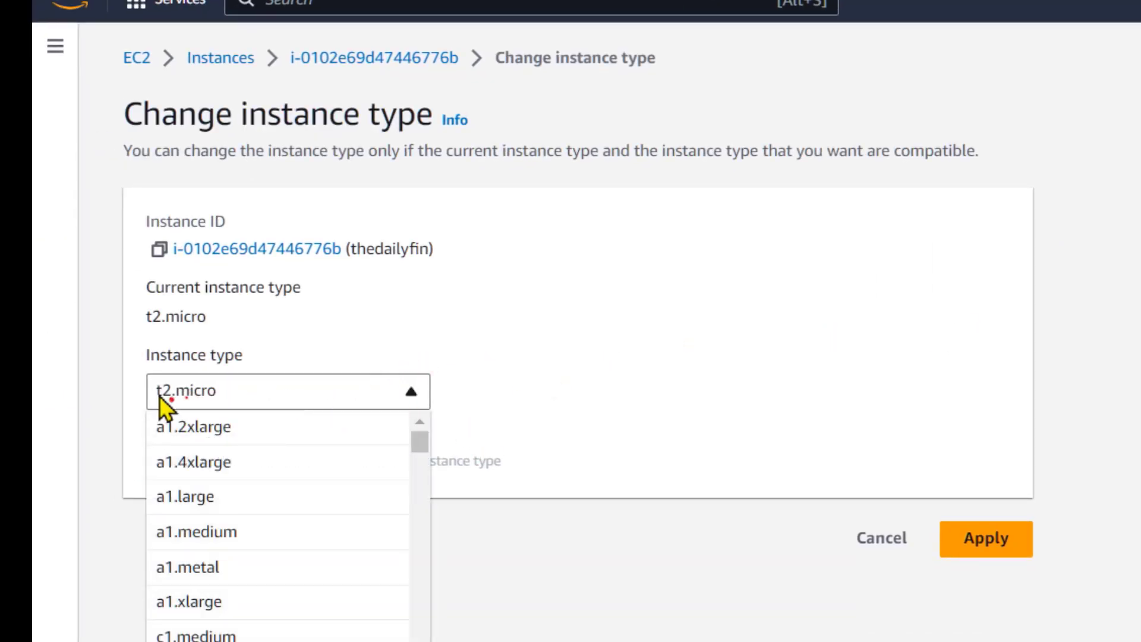
scroll(221, 595, "down", 10)
left_click(220, 624)
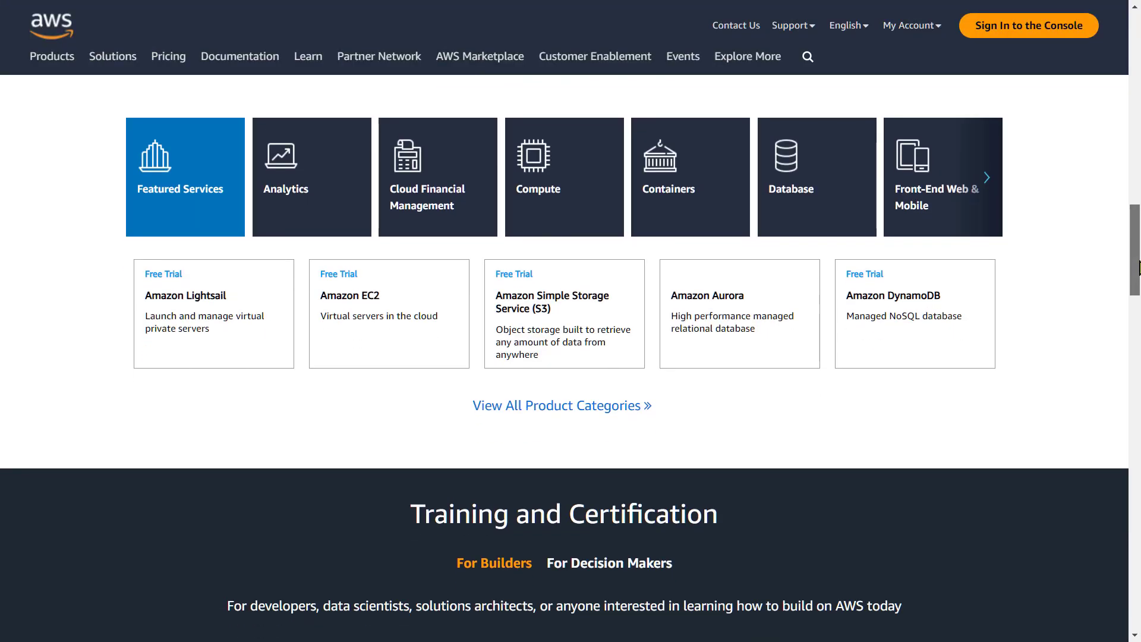
left_click_drag(1138, 268, 1139, 292)
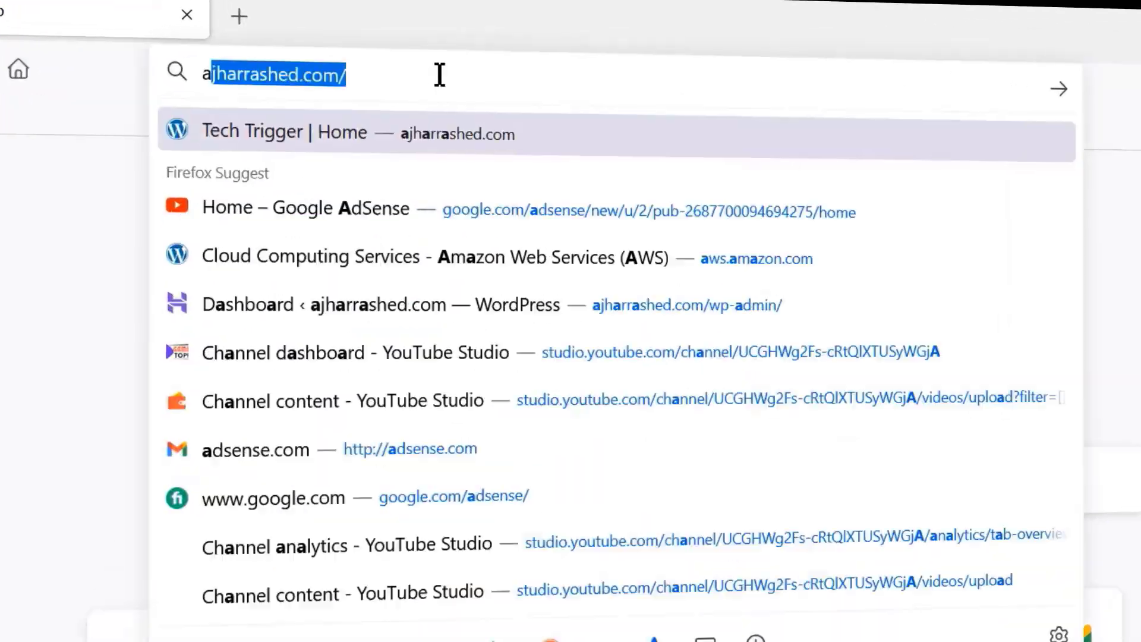
Load aws.amazon.com and choose to create a new AWS account.
type("ws.")
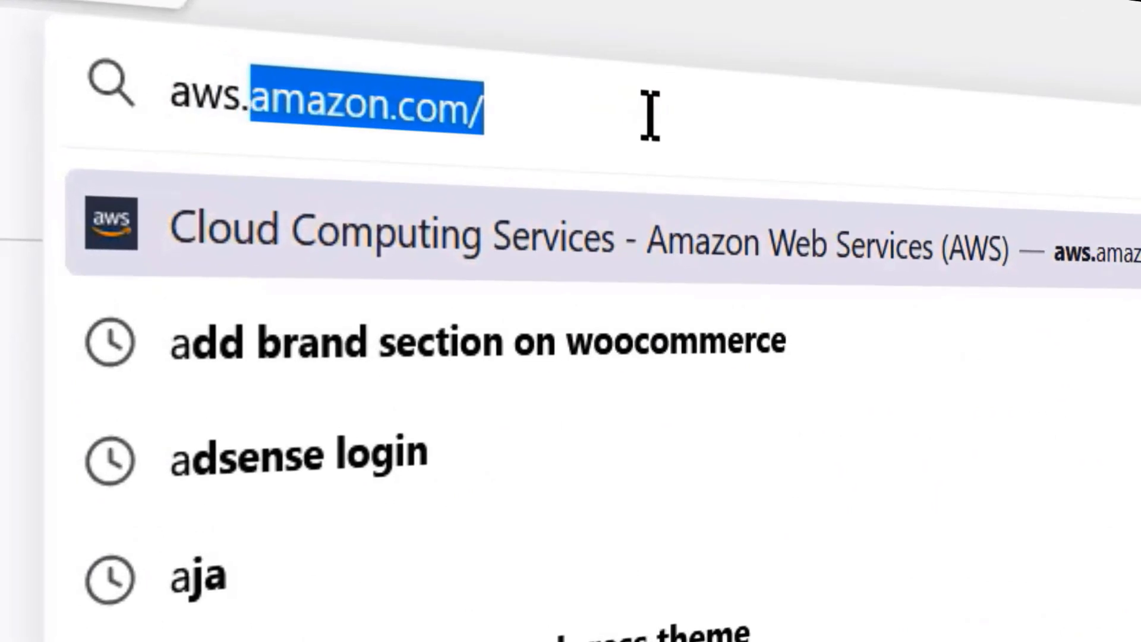
type("amazon.com")
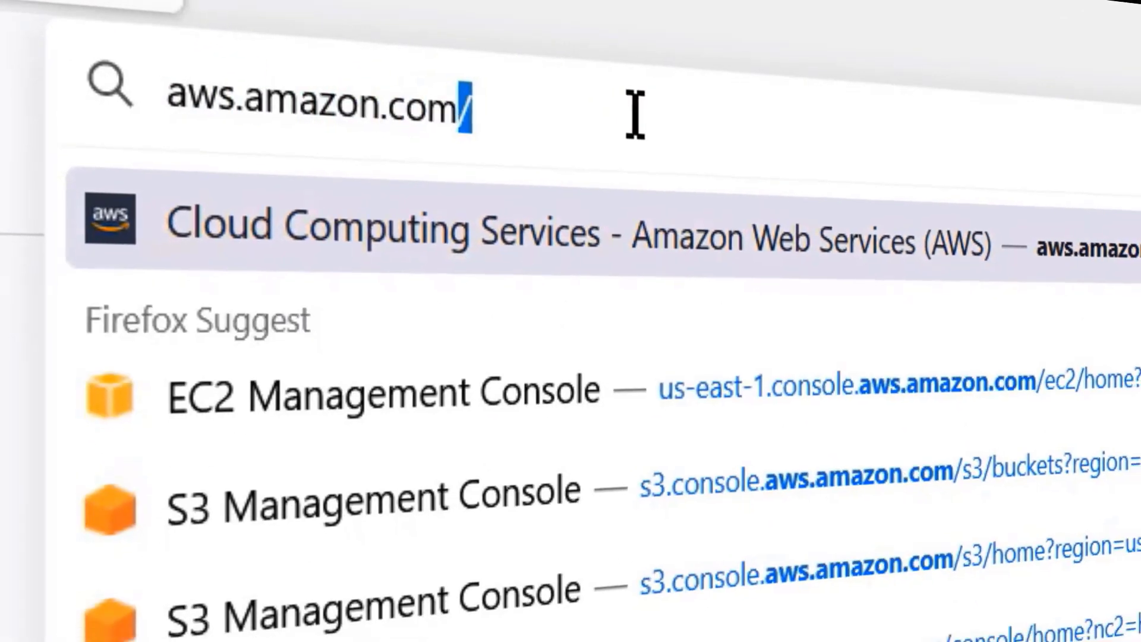
key("Return")
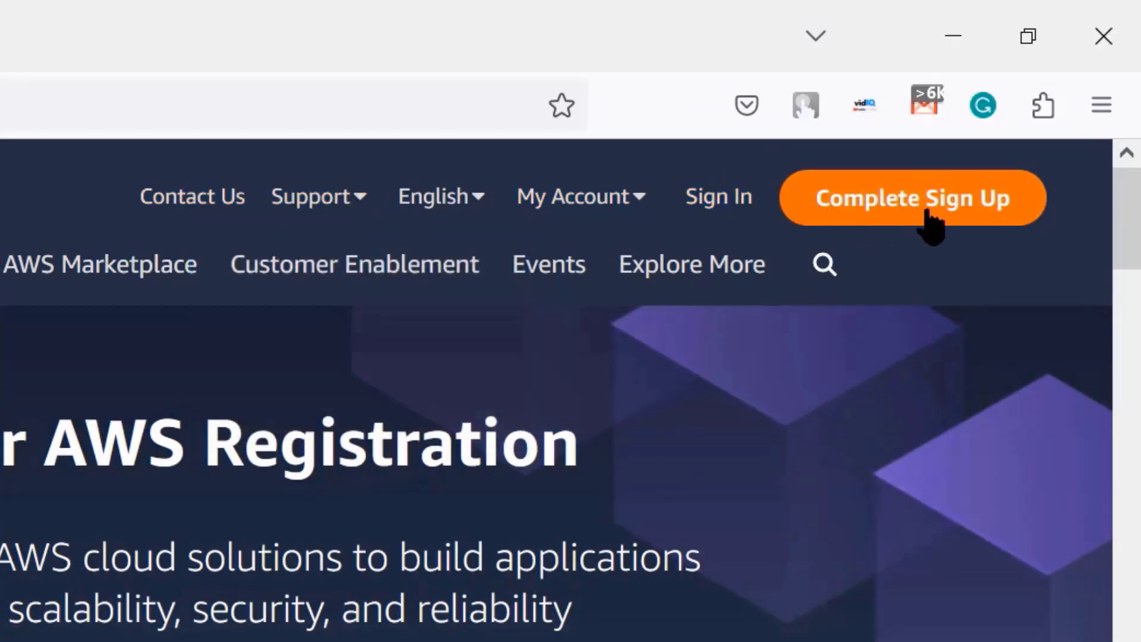
left_click(927, 214)
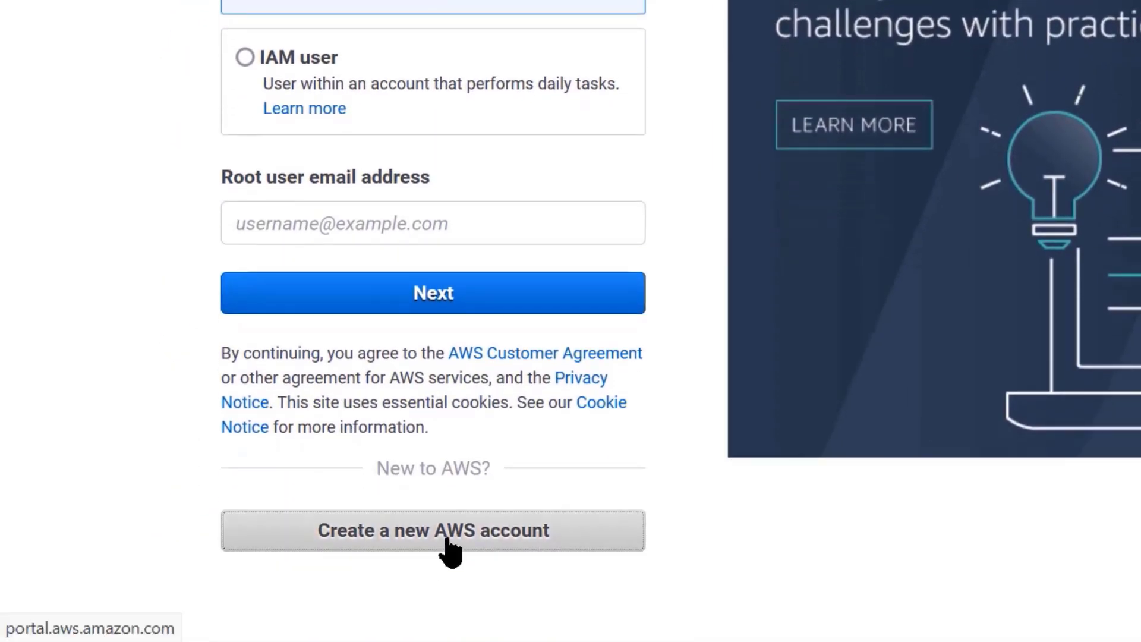
left_click(449, 546)
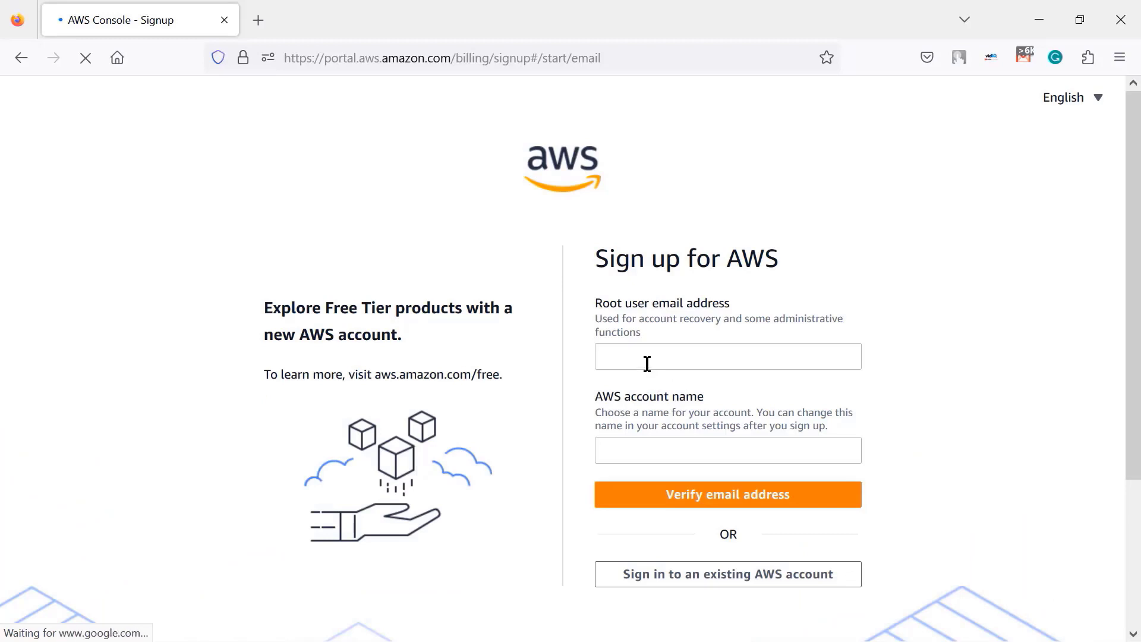
Enter the root user e-mail address and the AWS account name.
left_click(647, 364)
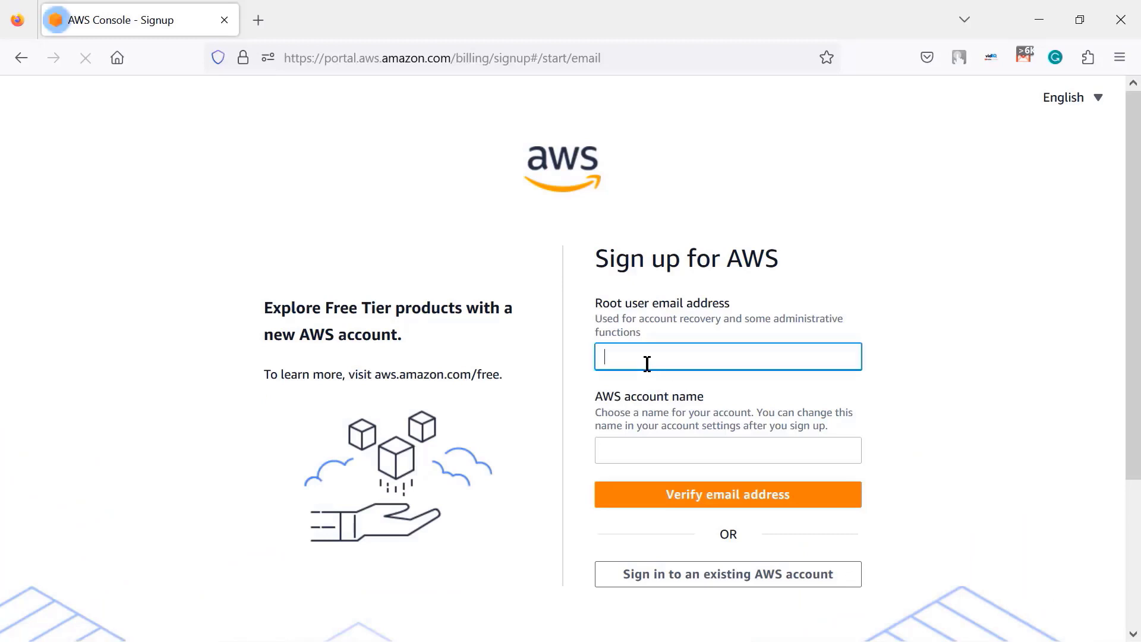
key("Tab")
type("ajhar")
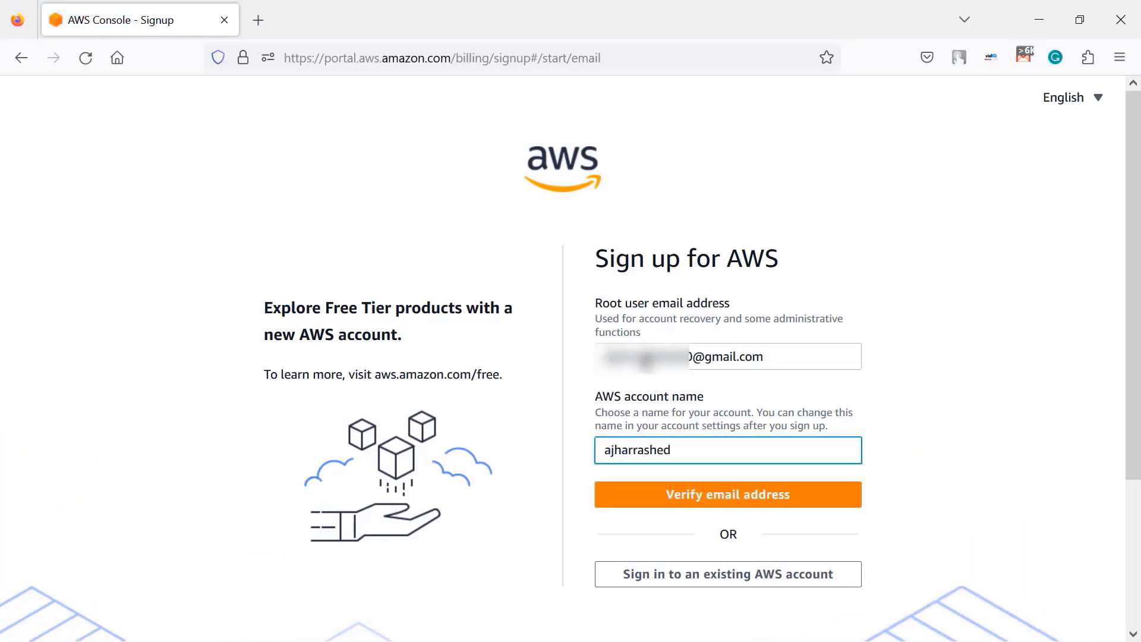
Request the e-mail verification code, then open a new browser tab.
left_click(708, 507)
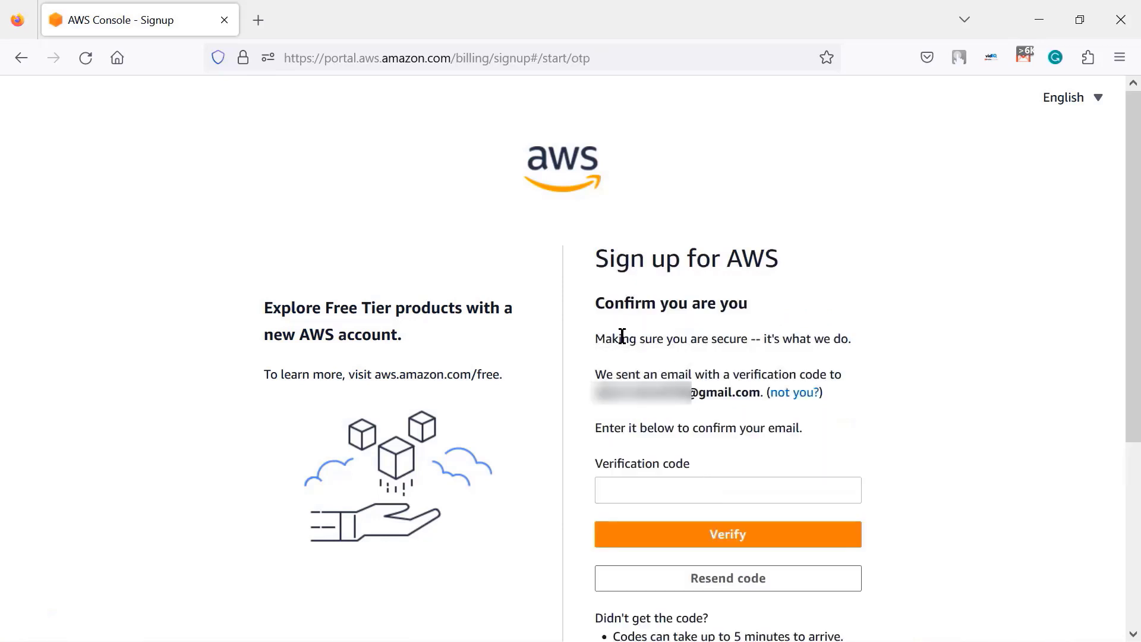
left_click(697, 498)
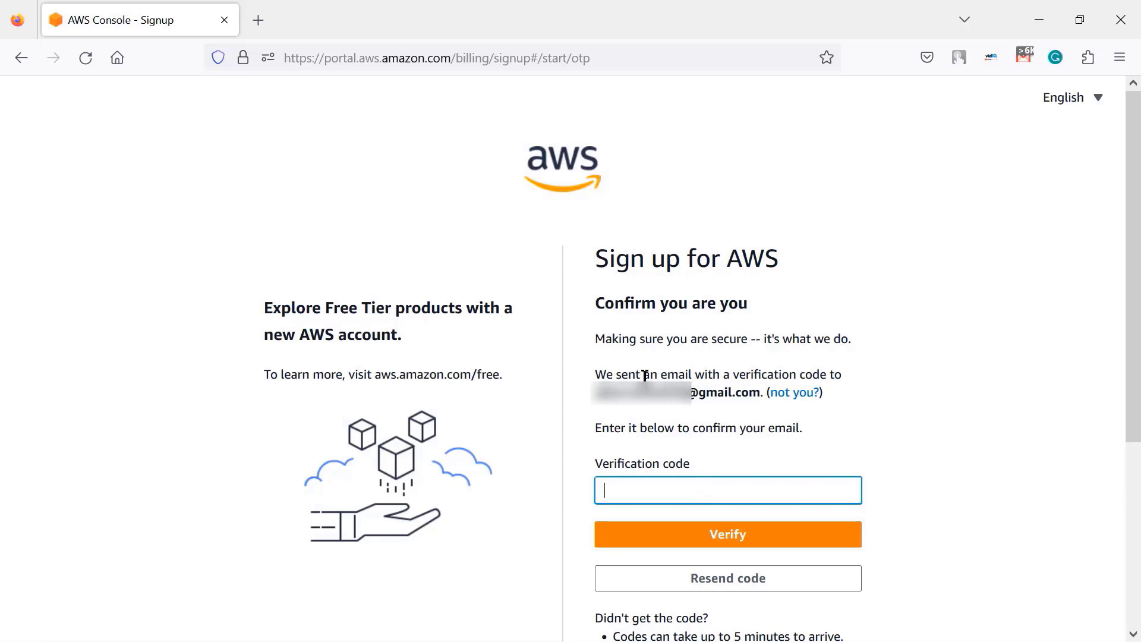
left_click(258, 19)
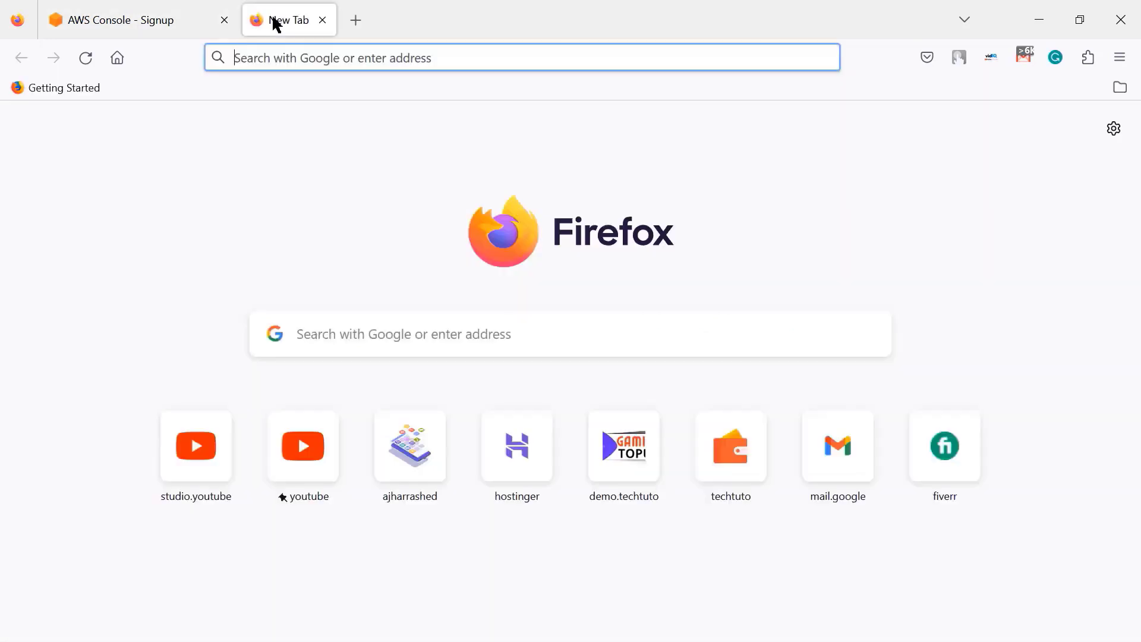
Open Gmail and the AWS Email Verification message.
type("g")
key("Return")
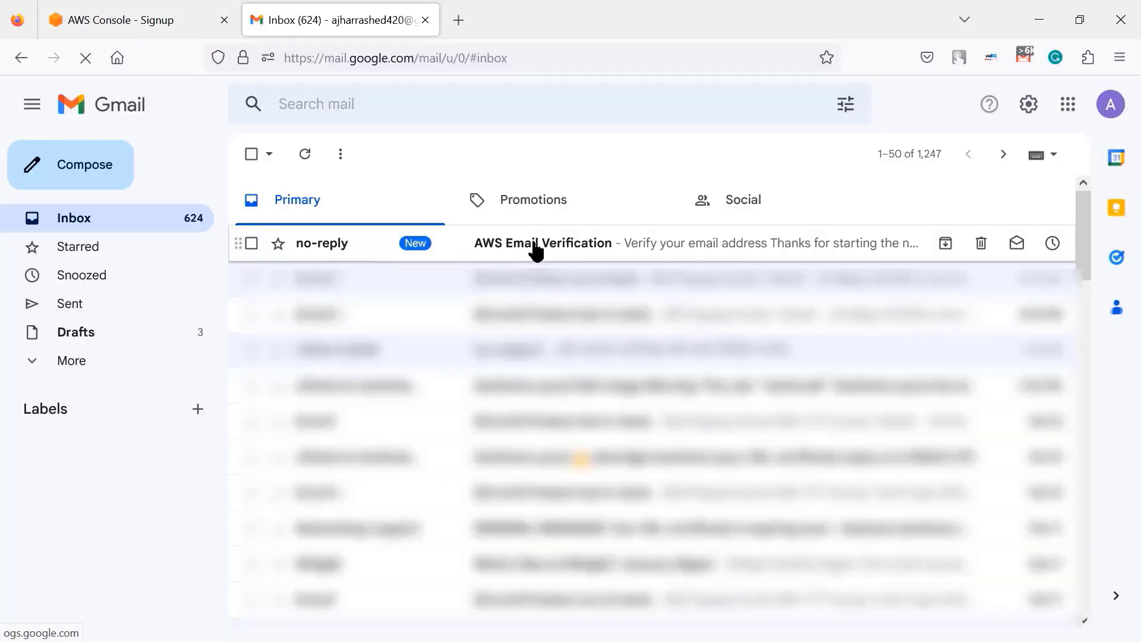
left_click(535, 249)
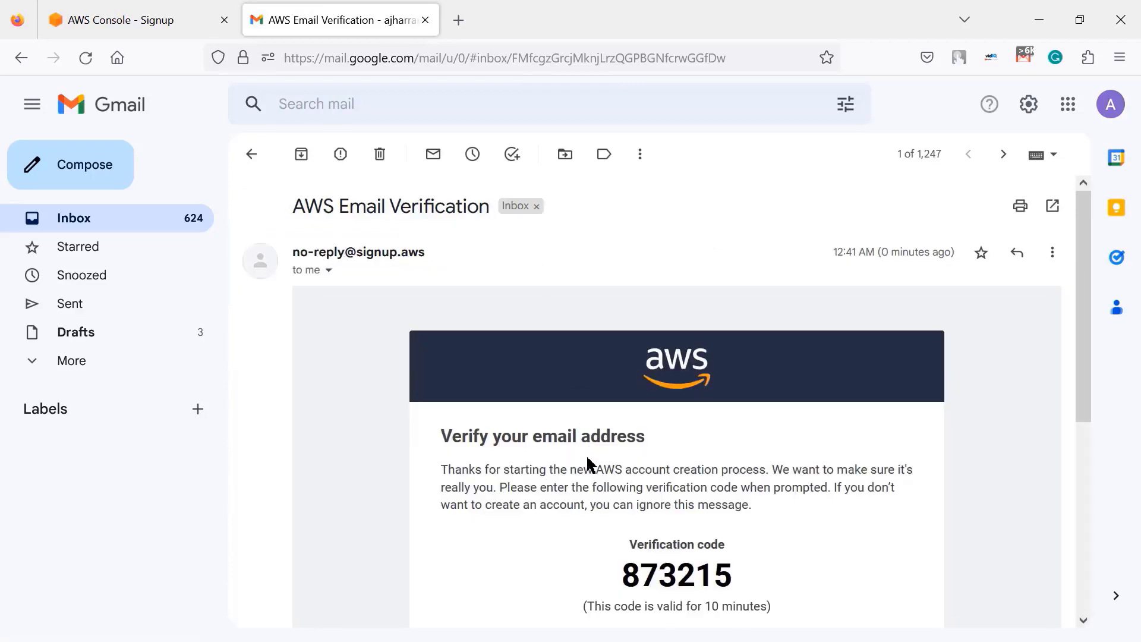
Copy the verification code from the email and return to the AWS sign-up tab.
scroll(589, 464, "down", 1)
left_click_drag(620, 507, 711, 508)
left_click(729, 509)
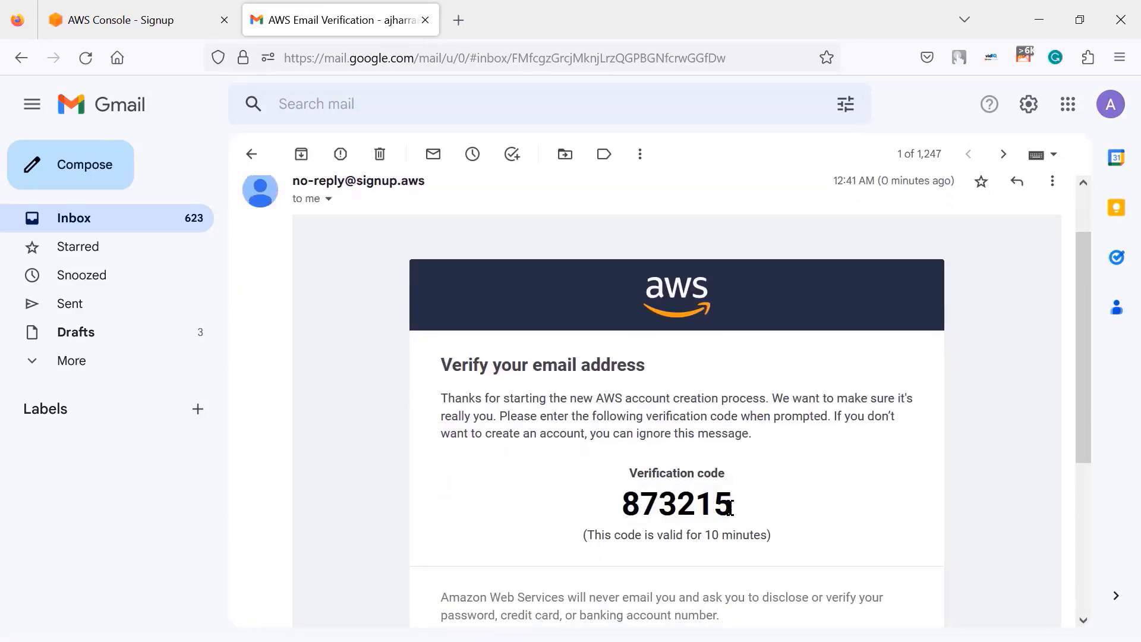
double_click(729, 508)
right_click(730, 507)
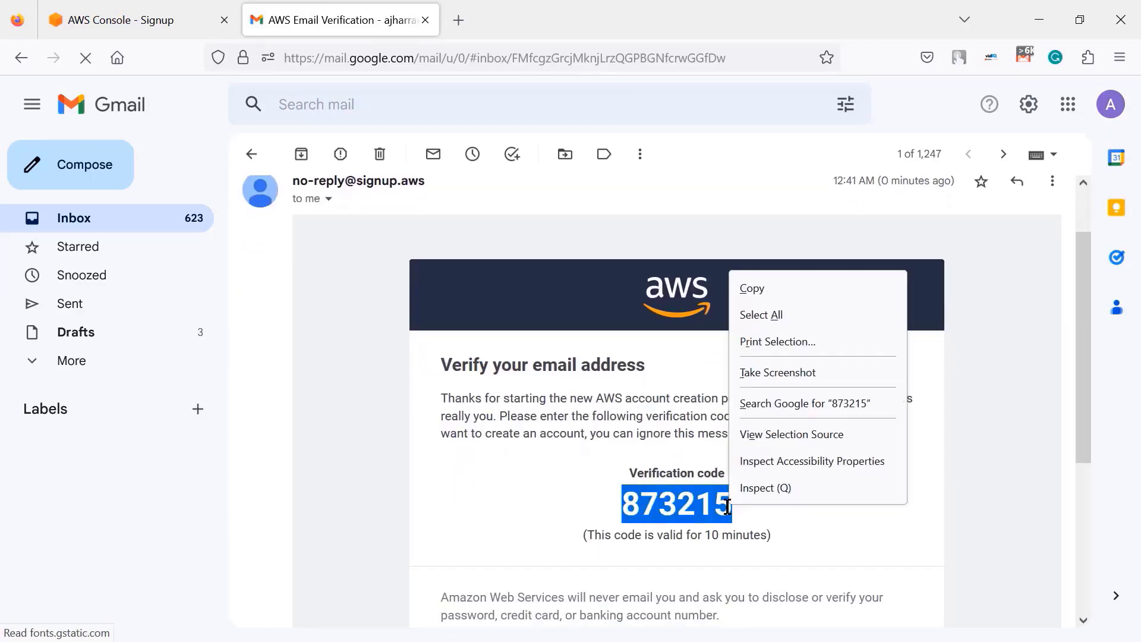
left_click(758, 291)
left_click(230, 8)
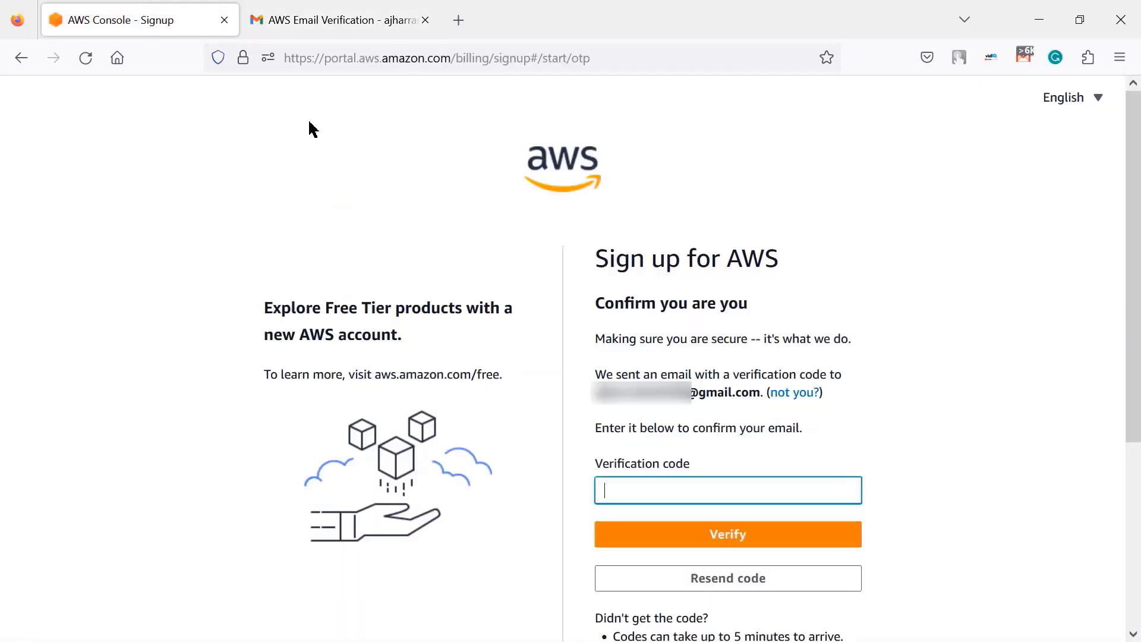
Paste the verification code into the field and verify it.
right_click(742, 489)
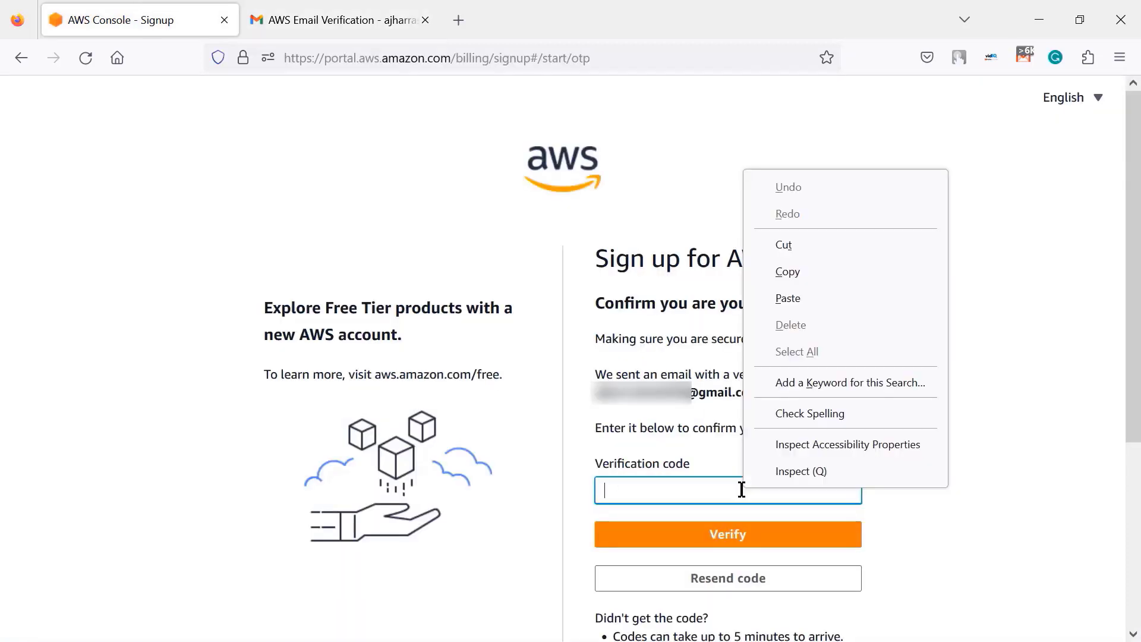
left_click(790, 304)
left_click(718, 538)
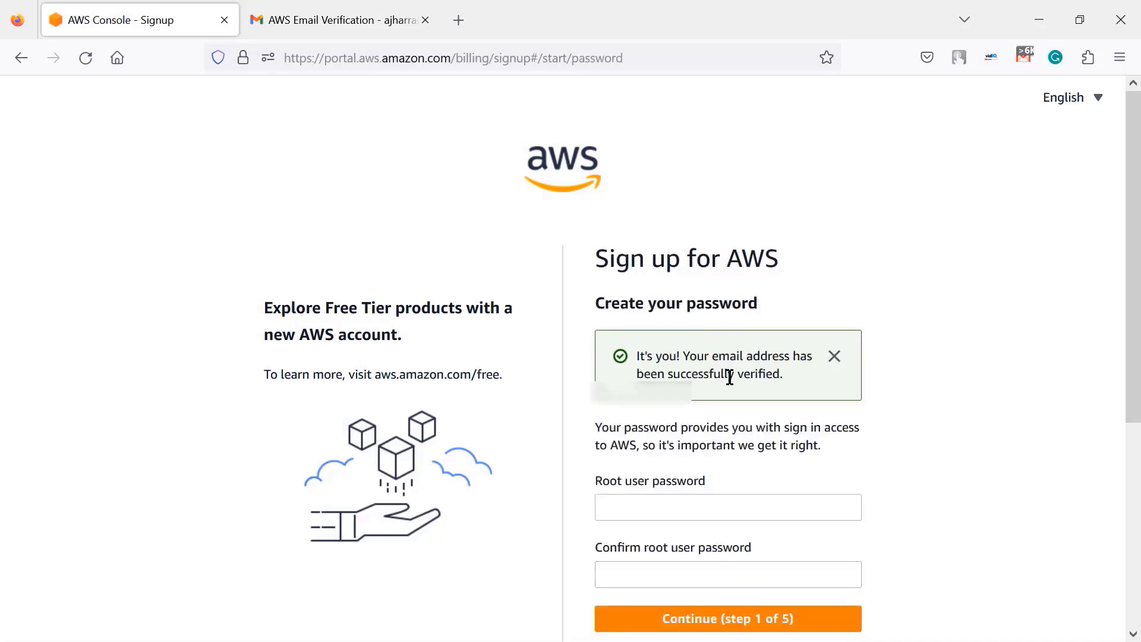
Set and confirm the root user password, continue, and decline saving it in the browser.
scroll(723, 422, "down", 2)
left_click(672, 444)
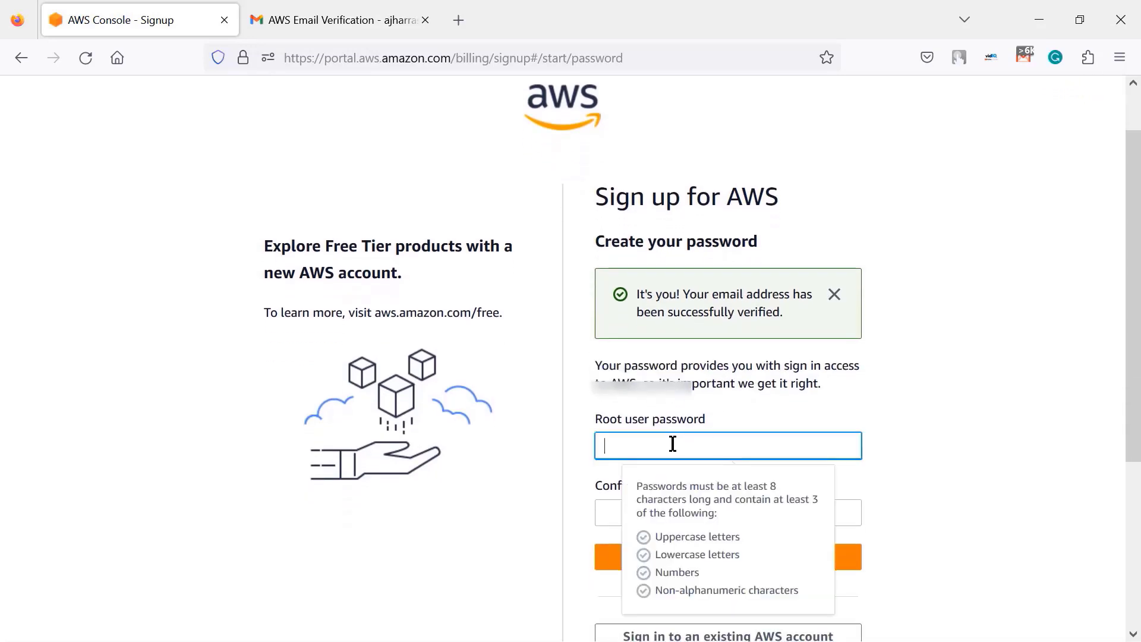
type("xxxx")
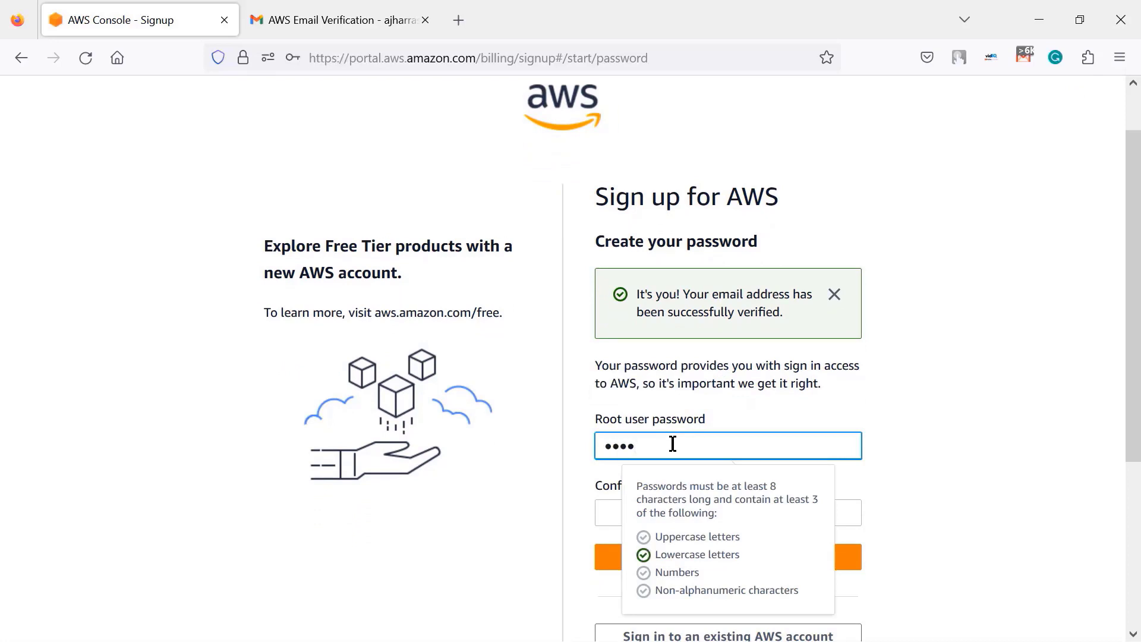
left_click(604, 520)
type("xxxxxx")
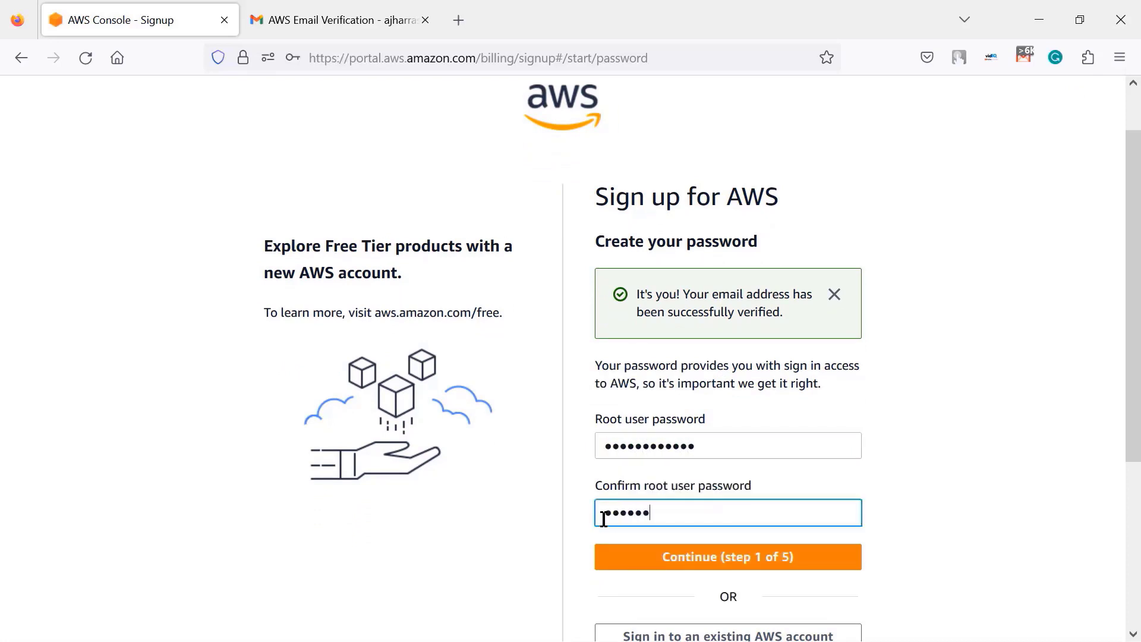
left_click(749, 563)
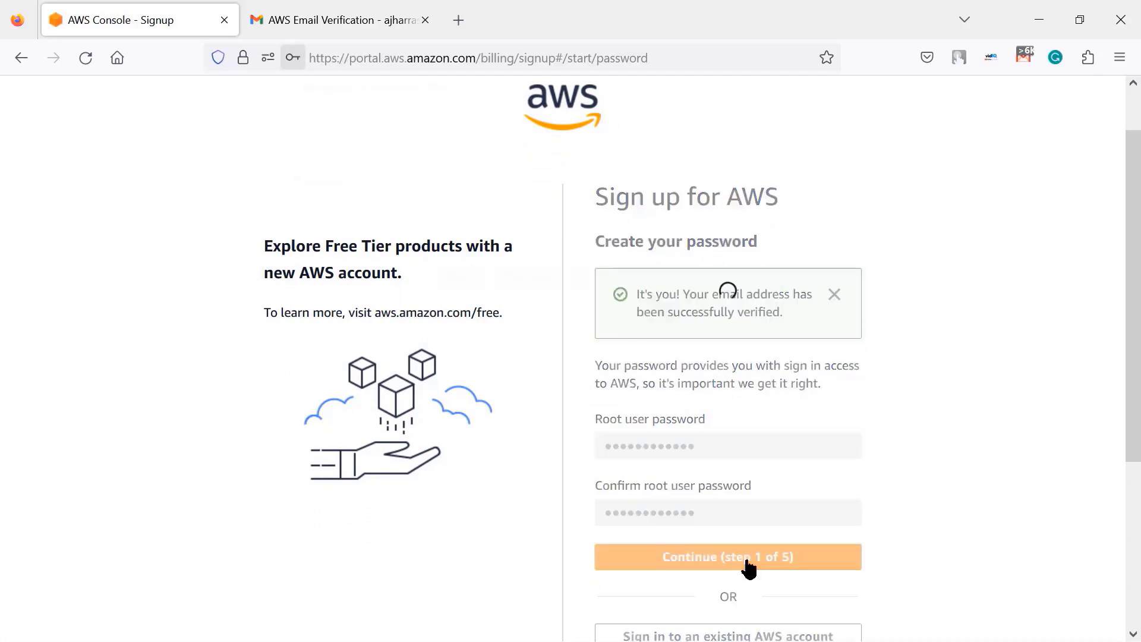
left_click(529, 282)
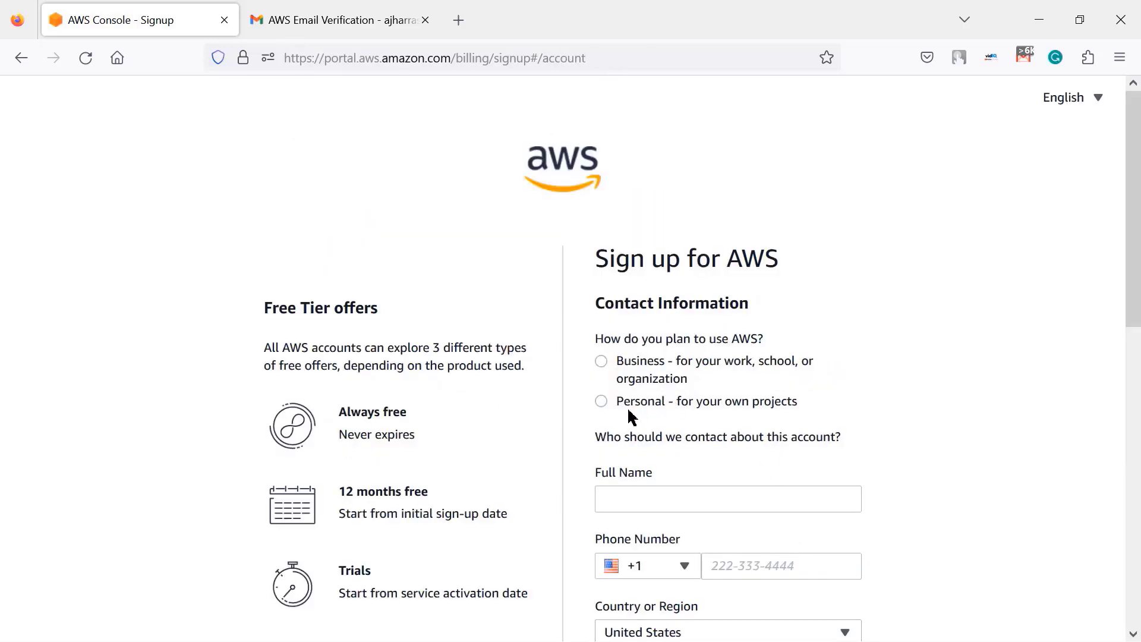
Fill in the contact's full name and +880 phone number, then submit the personal contact details.
scroll(628, 410, "down", 1)
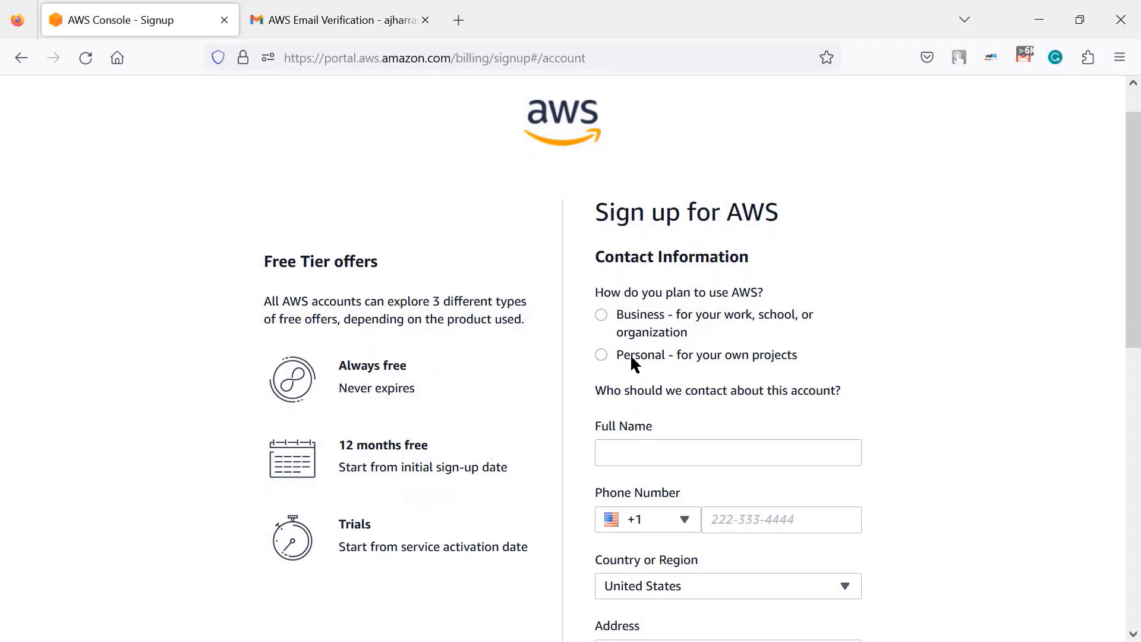
scroll(636, 369, "down", 3)
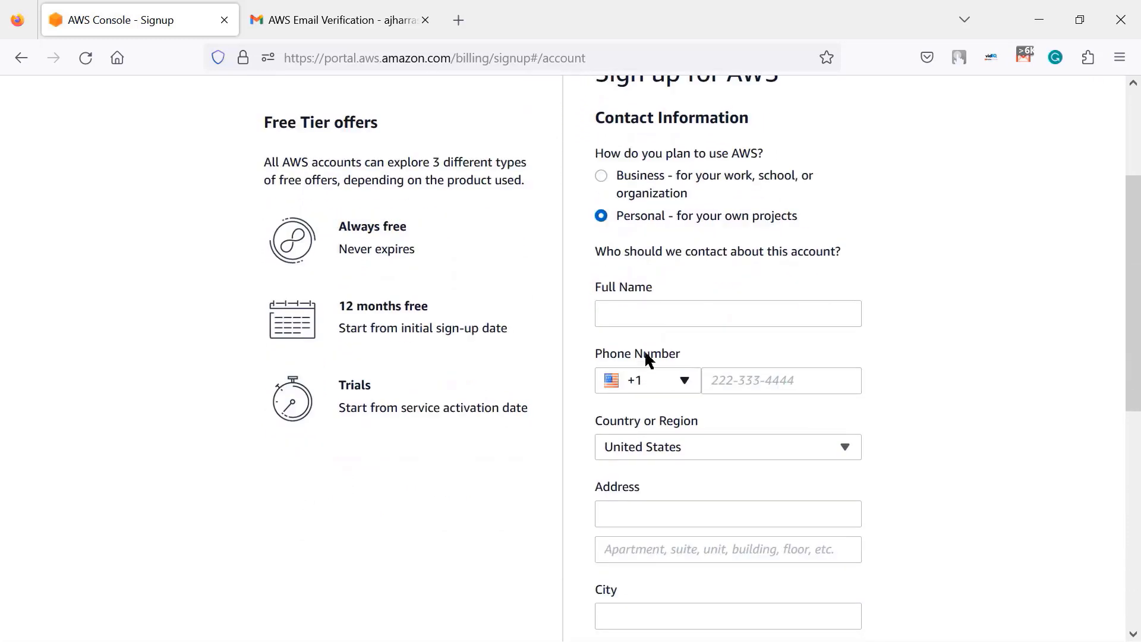
left_click(656, 302)
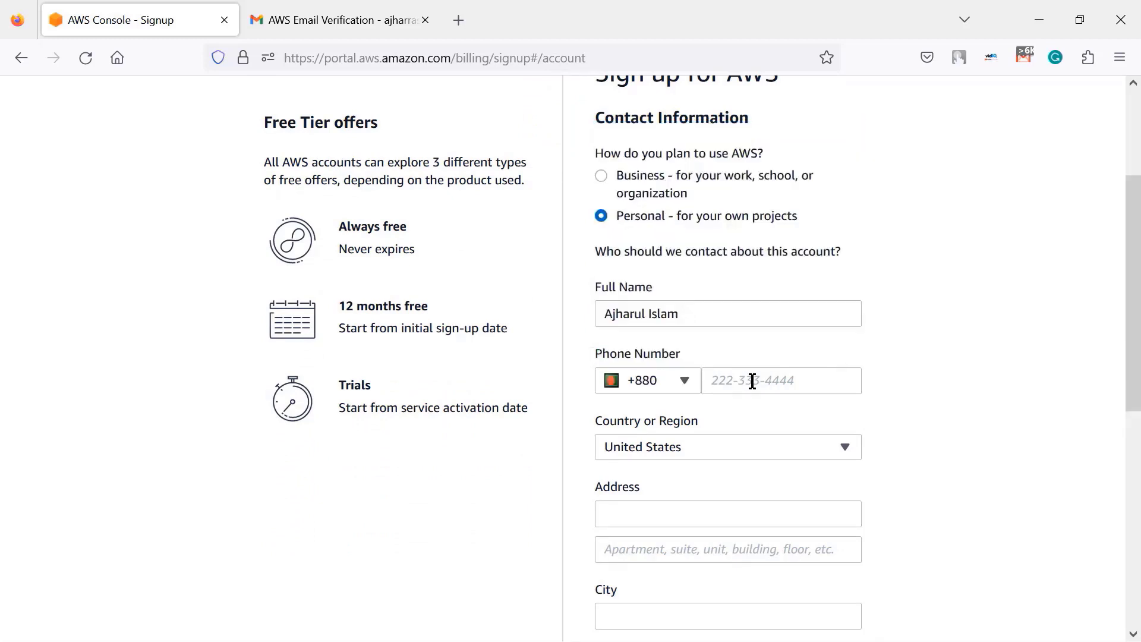
left_click(754, 381)
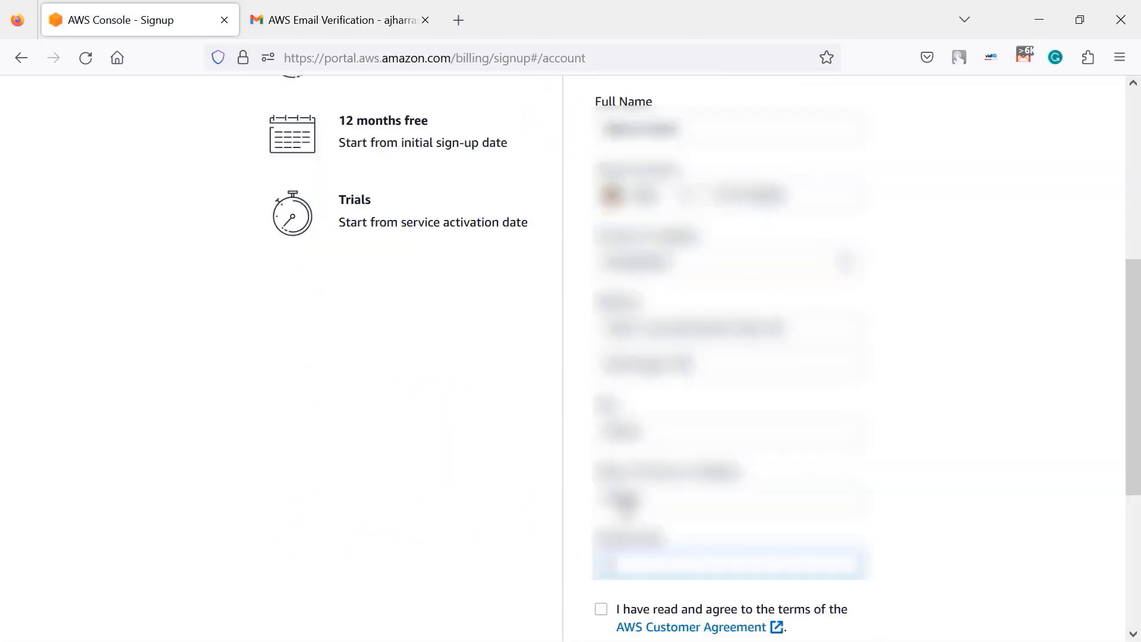
scroll(728, 357, "down", 2)
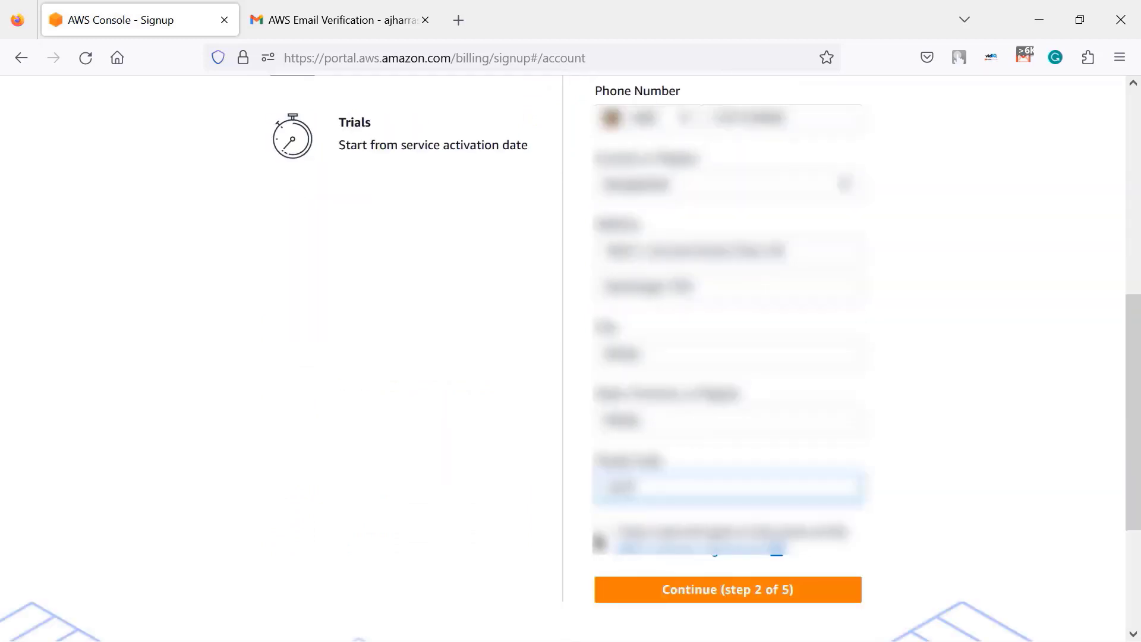
left_click(664, 597)
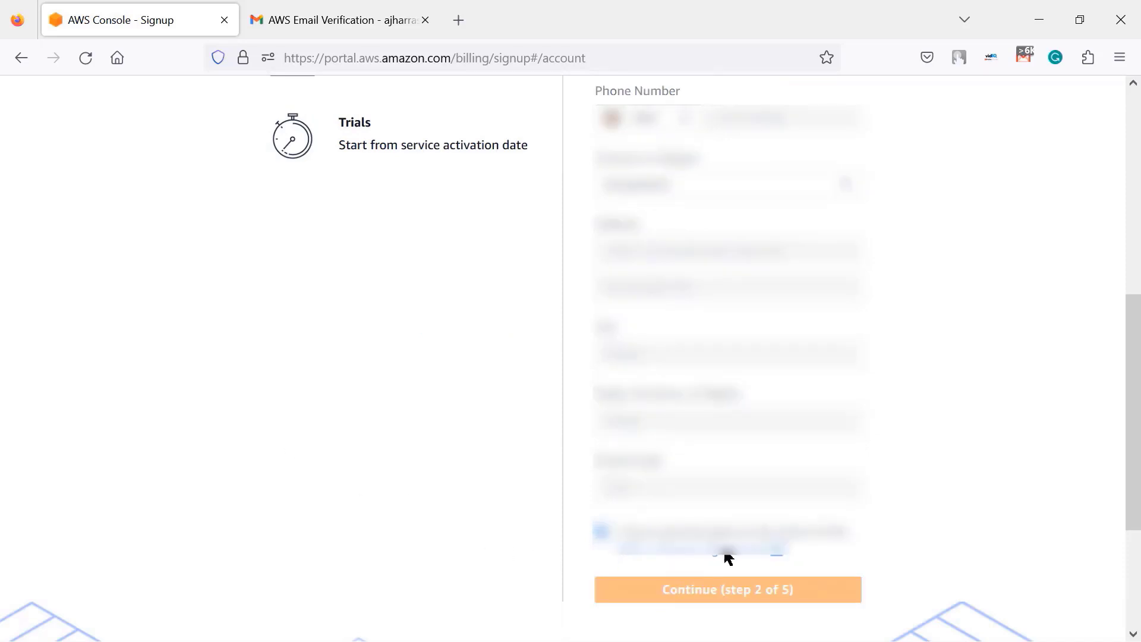
scroll(800, 459, "down", 2)
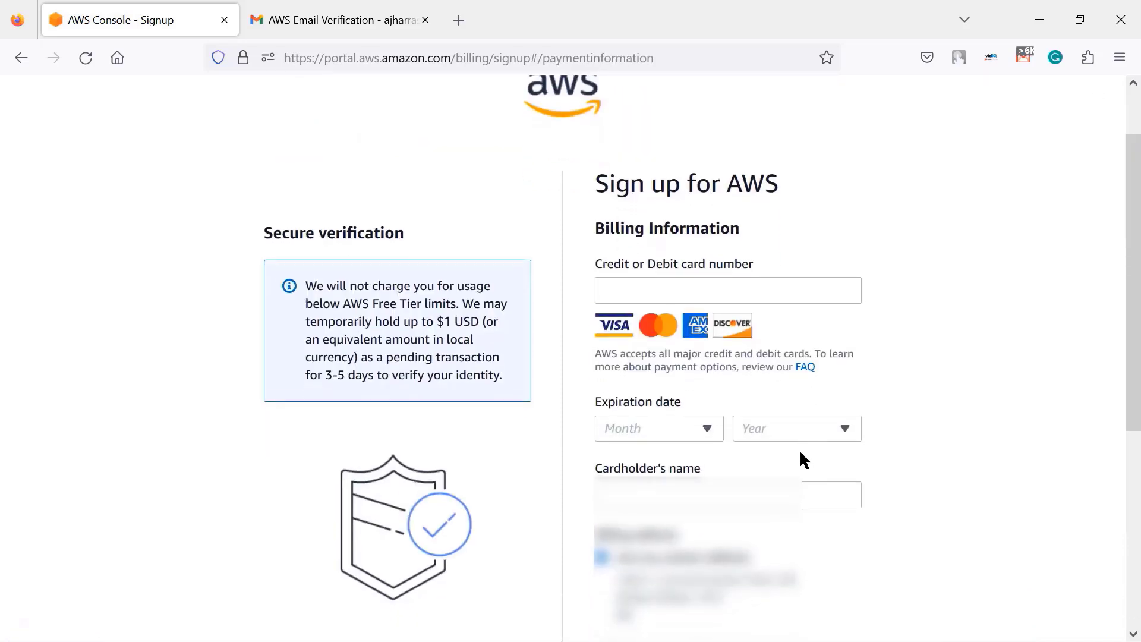
Enter the credit card details and submit them with Verify and Continue.
scroll(800, 458, "down", 3)
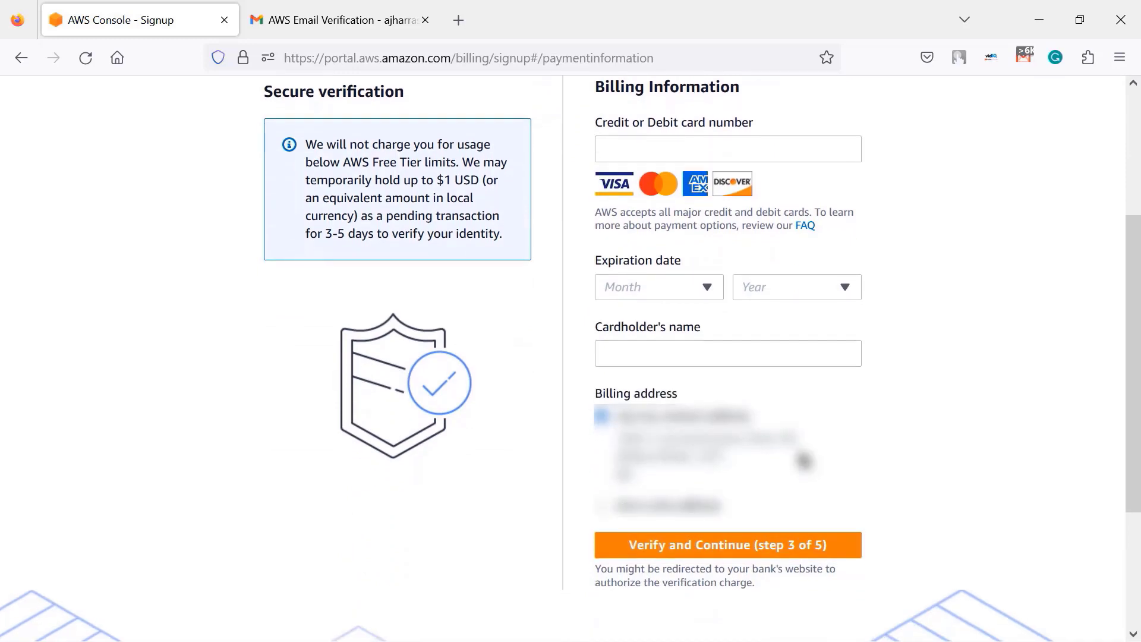
scroll(803, 461, "up", 1)
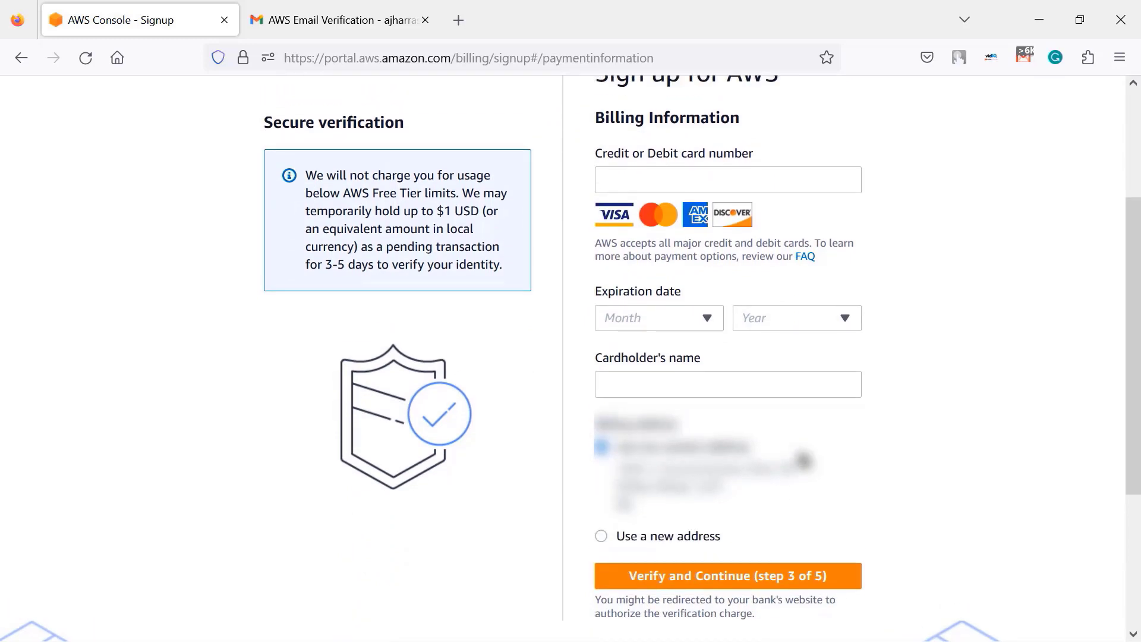
left_click(764, 168)
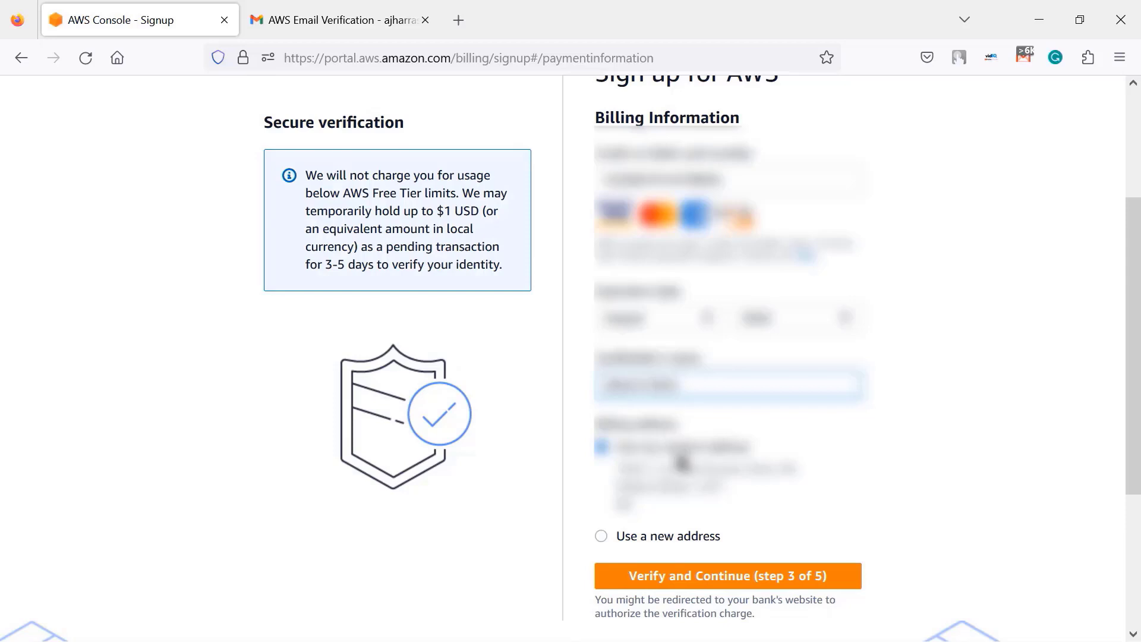
scroll(693, 515, "down", 1)
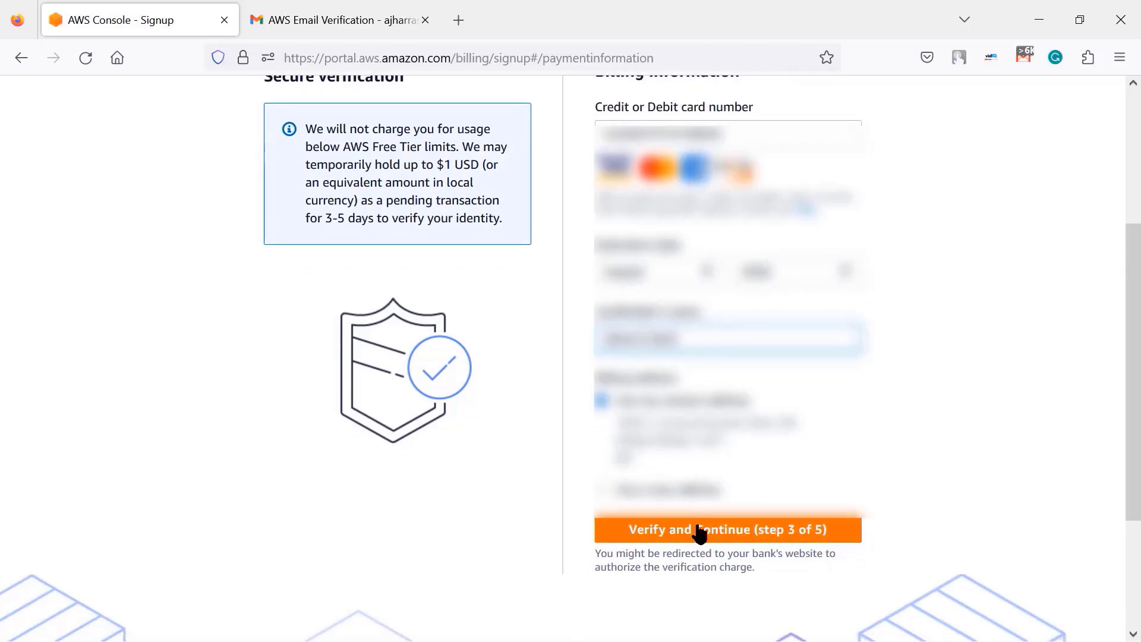
left_click(699, 531)
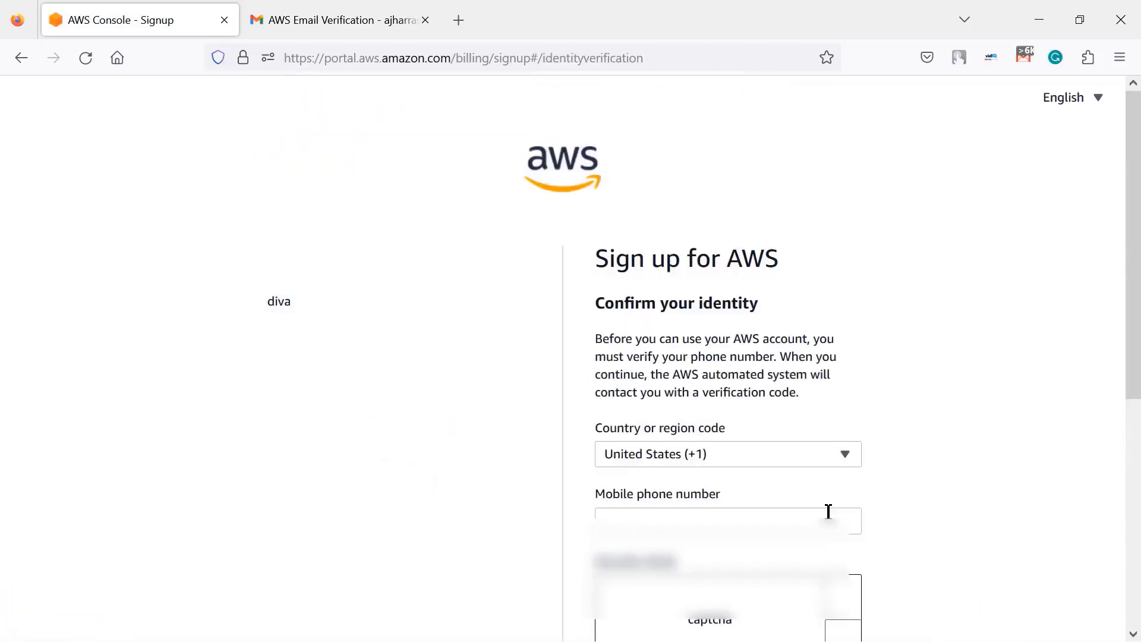
Verify the Bangladesh (+880) phone number using the captcha and the SMS code.
scroll(828, 511, "down", 1)
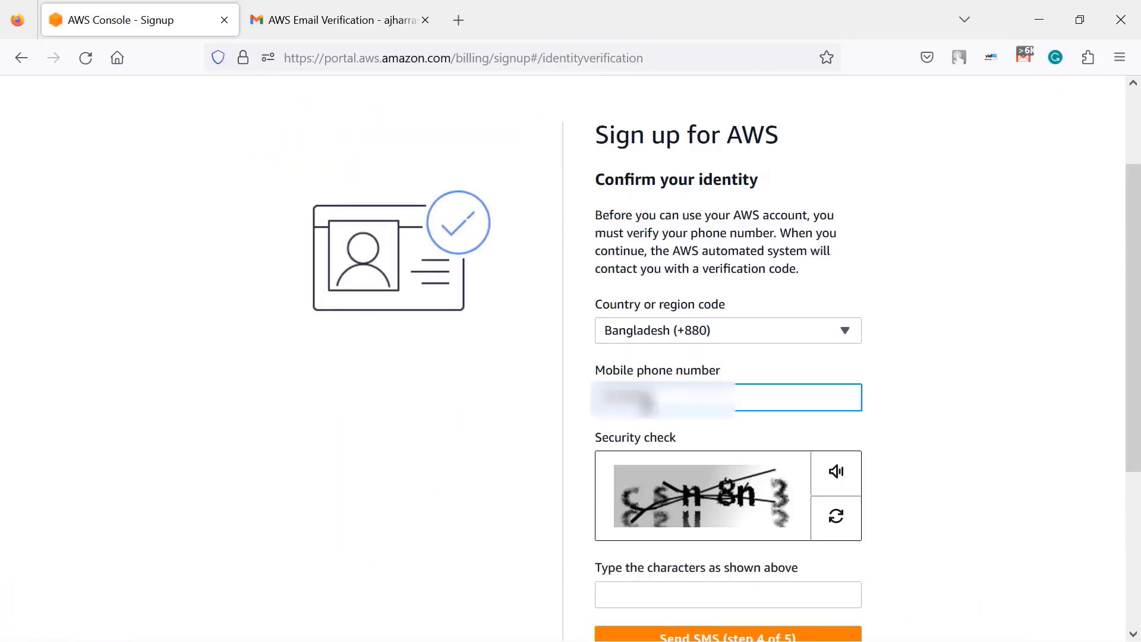
type("csn8n3")
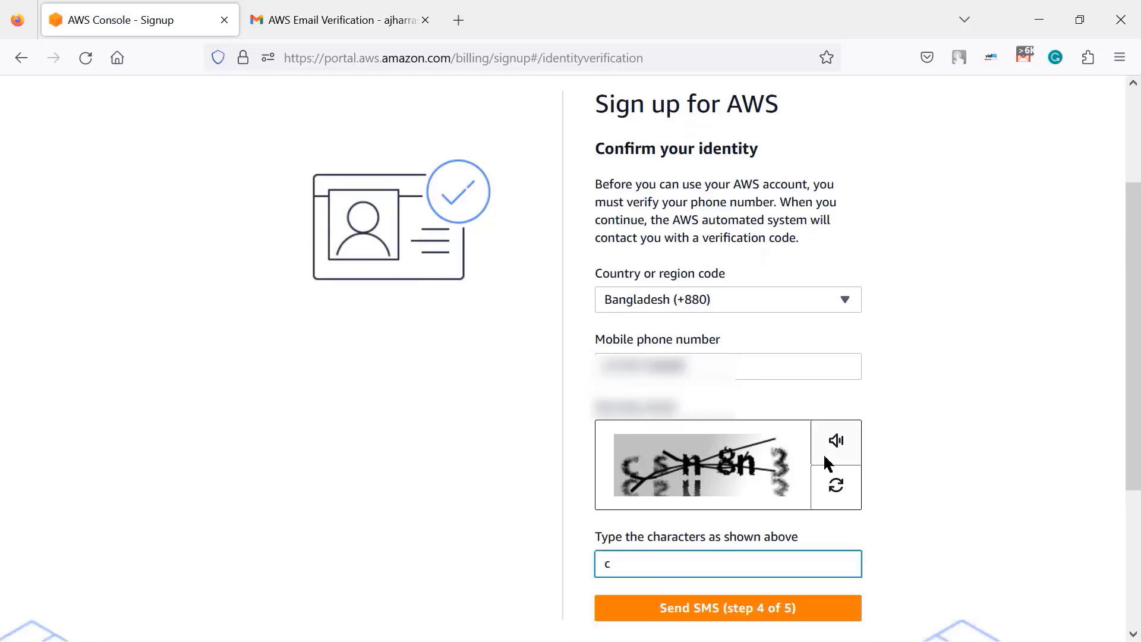
left_click(769, 605)
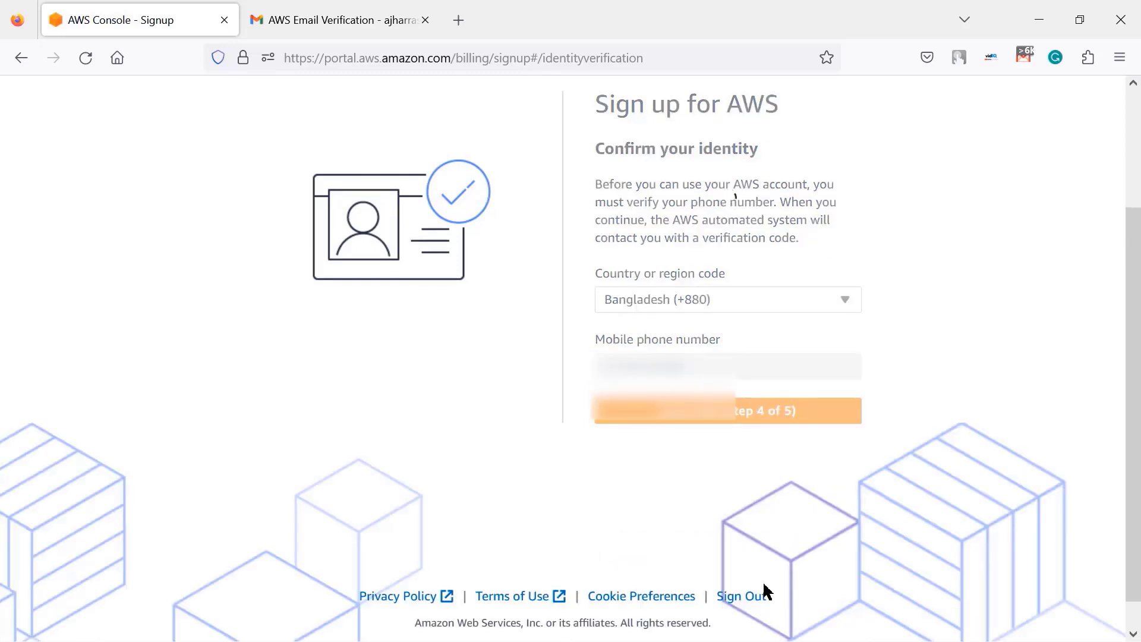
left_click(732, 251)
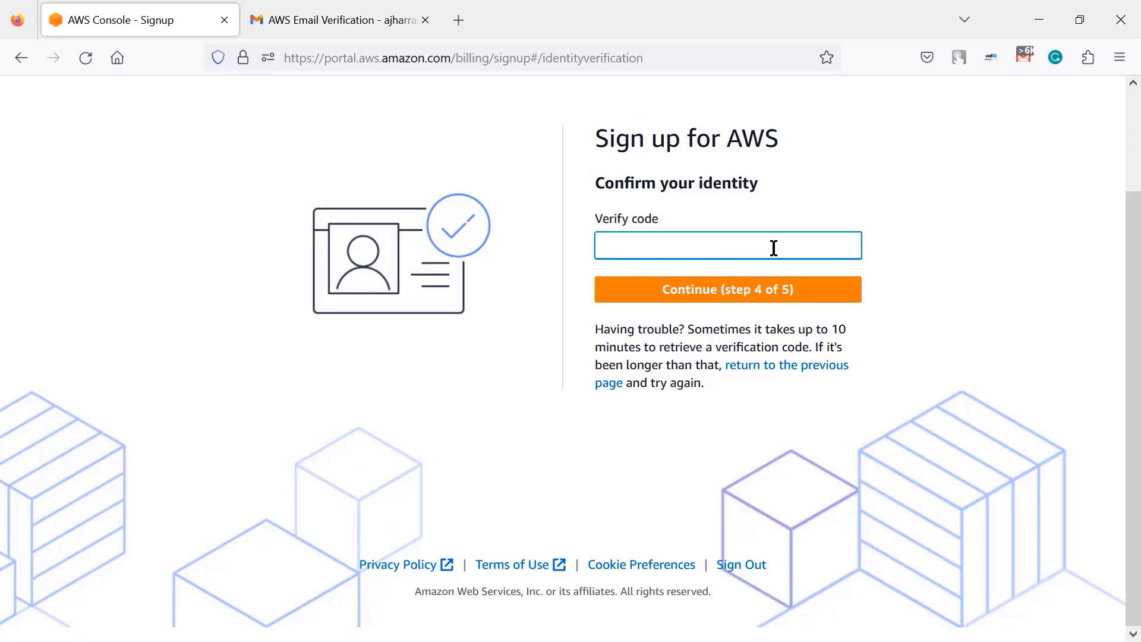
left_click(748, 291)
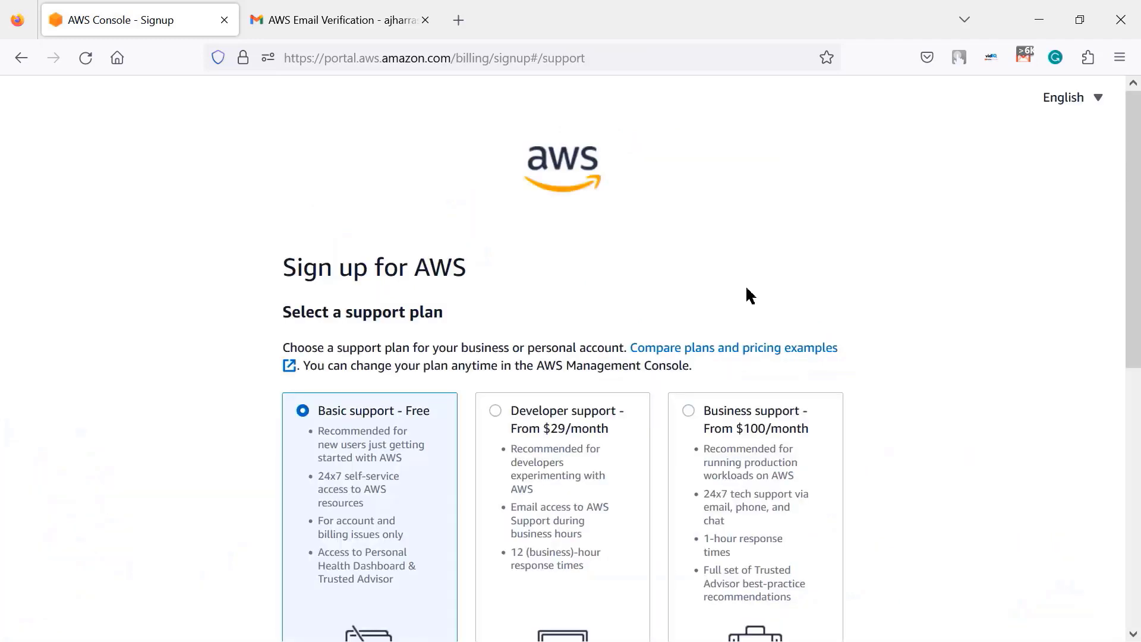
Keep Basic support - Free and complete the sign-up.
scroll(721, 415, "down", 3)
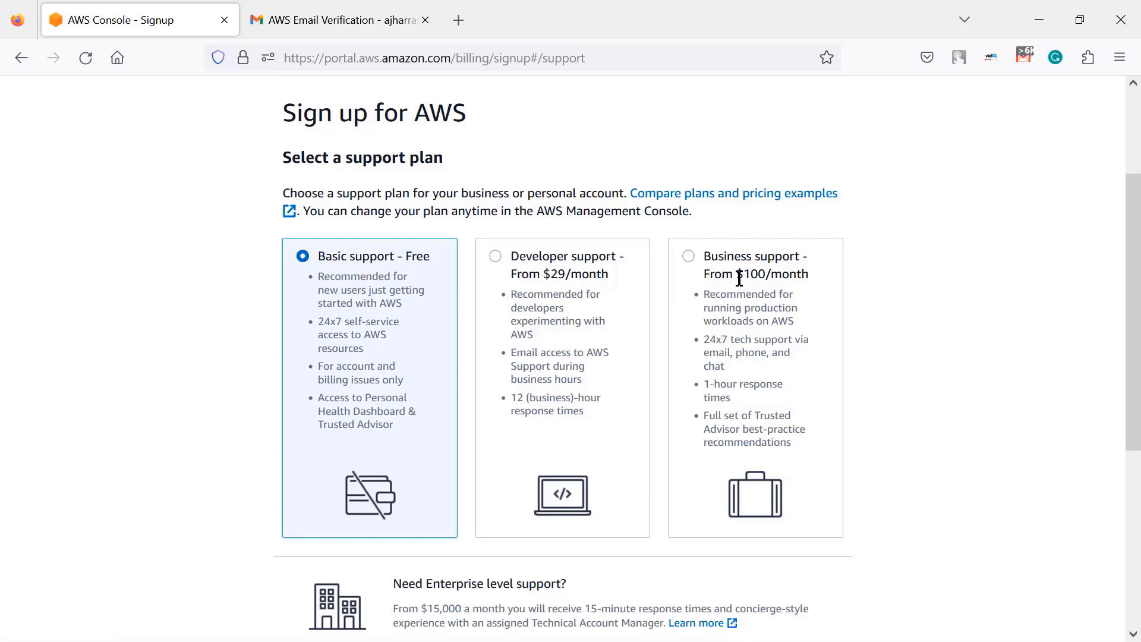
scroll(363, 406, "down", 3)
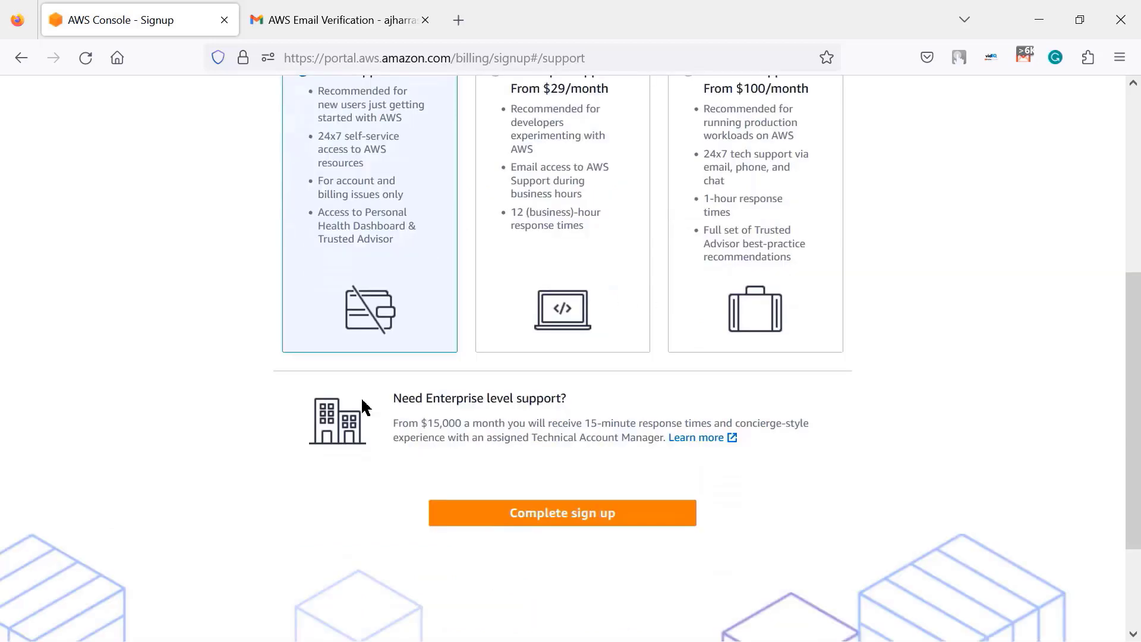
left_click(592, 512)
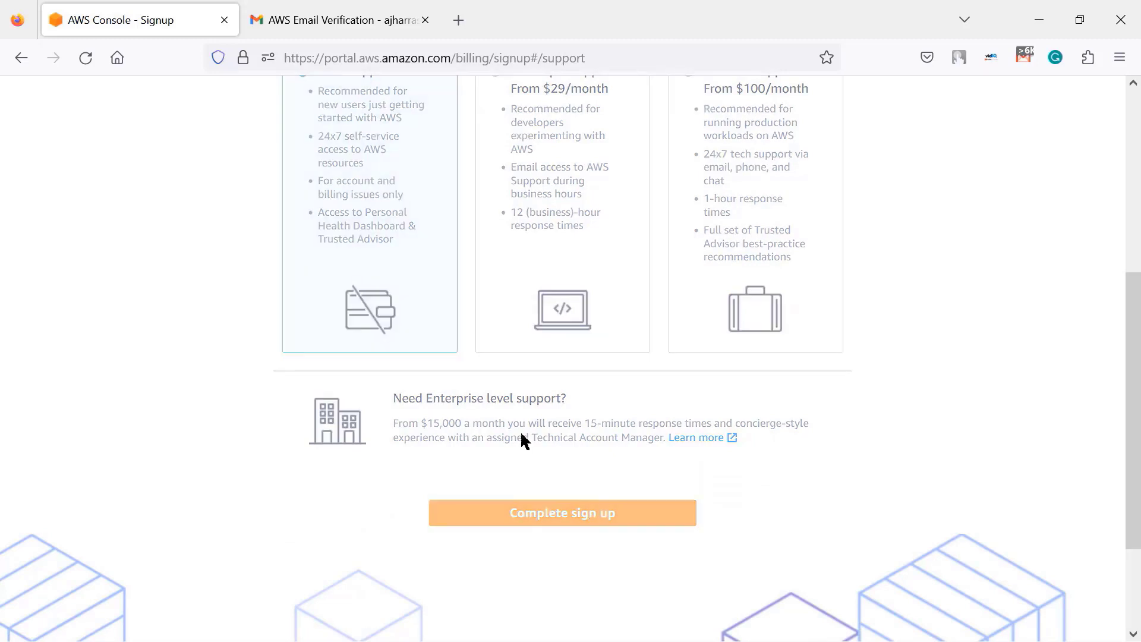
scroll(574, 386, "down", 2)
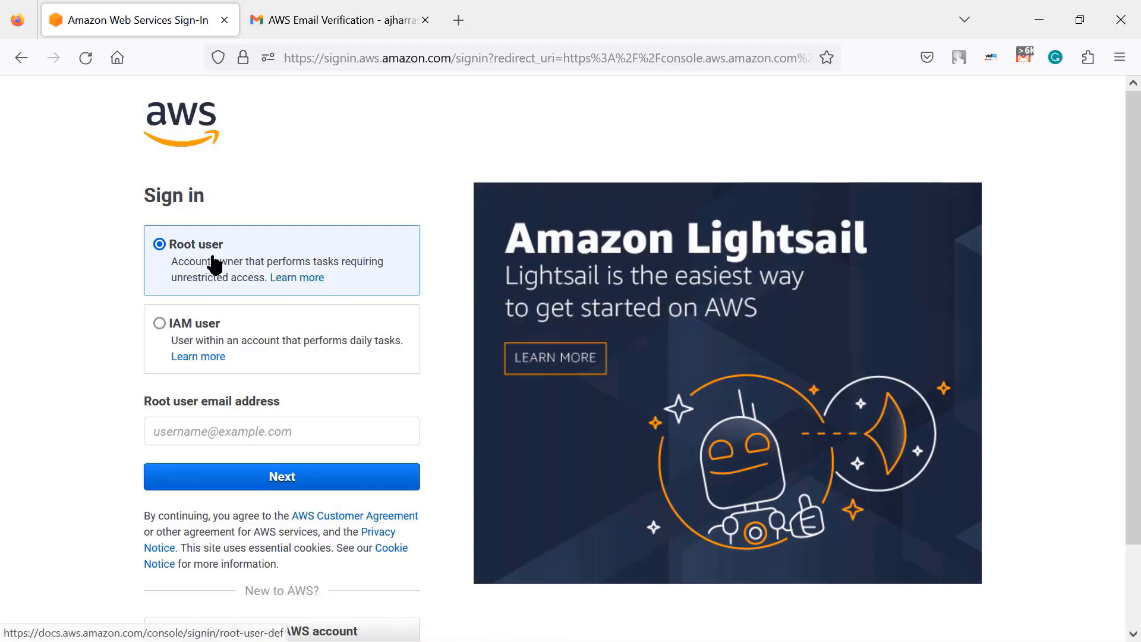
Sign in with the root user e-mail address and its password.
left_click(201, 423)
type("@gmail.com")
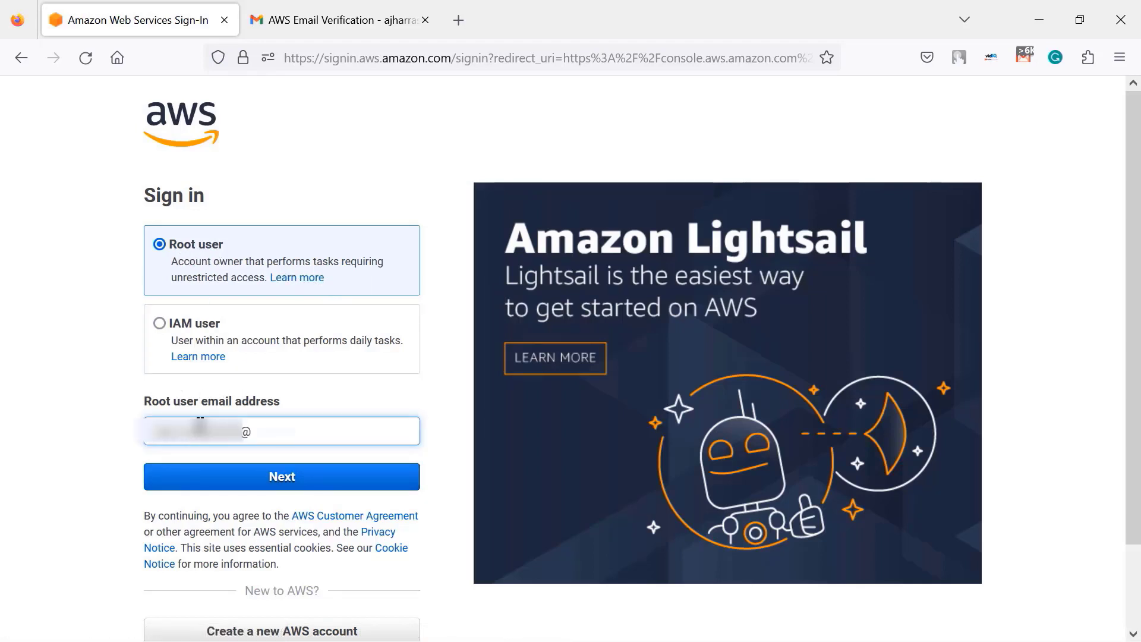
key("Return")
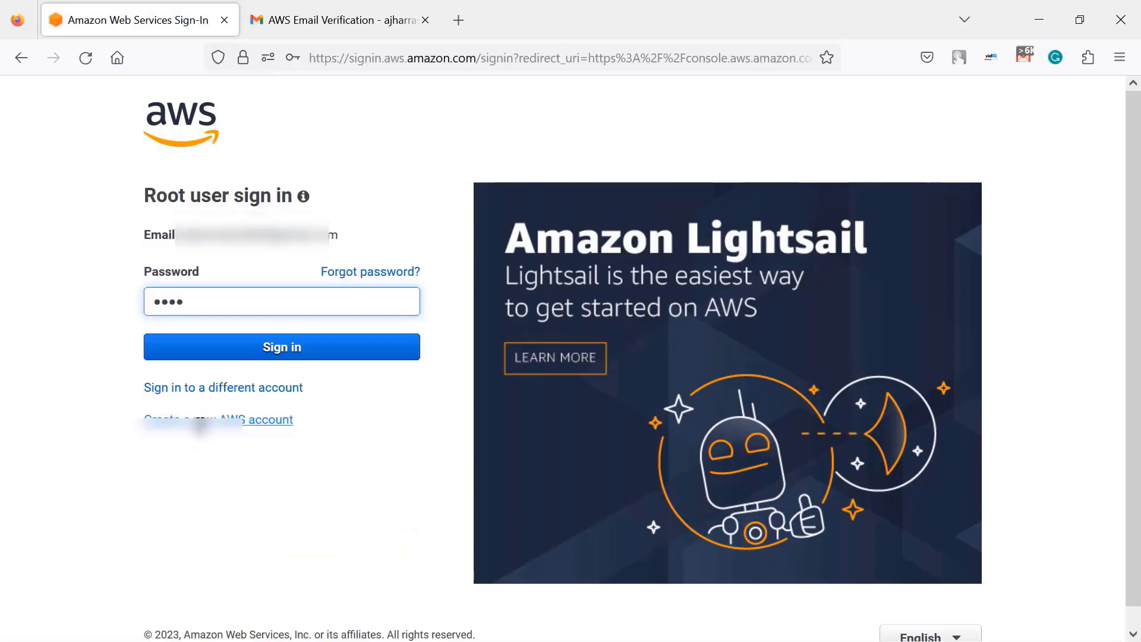
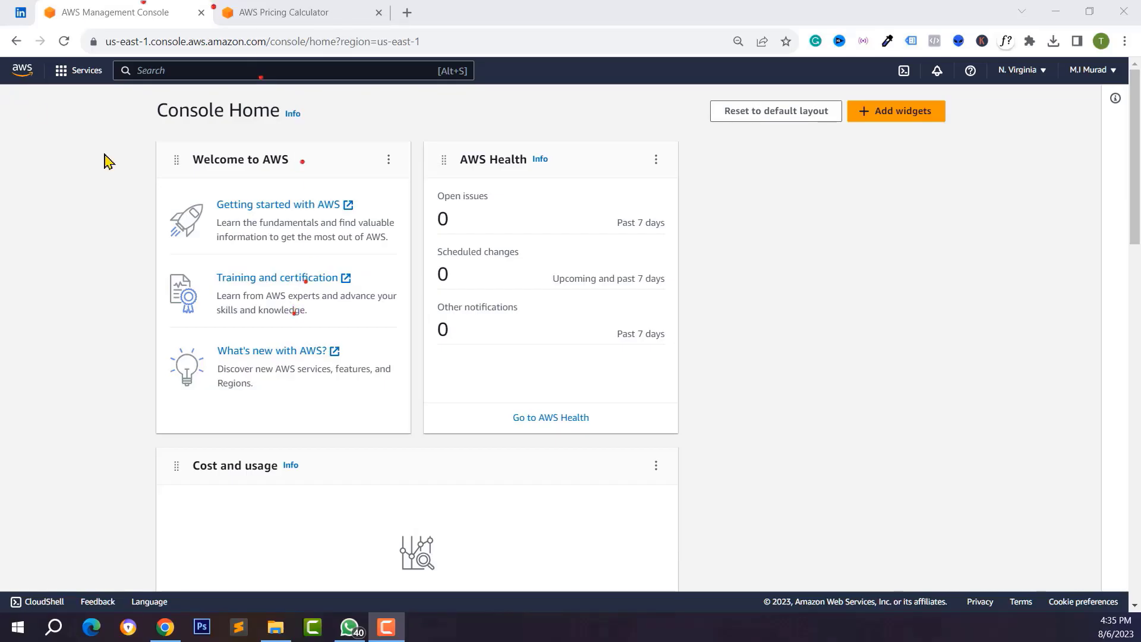
scroll(497, 247, "down", 12)
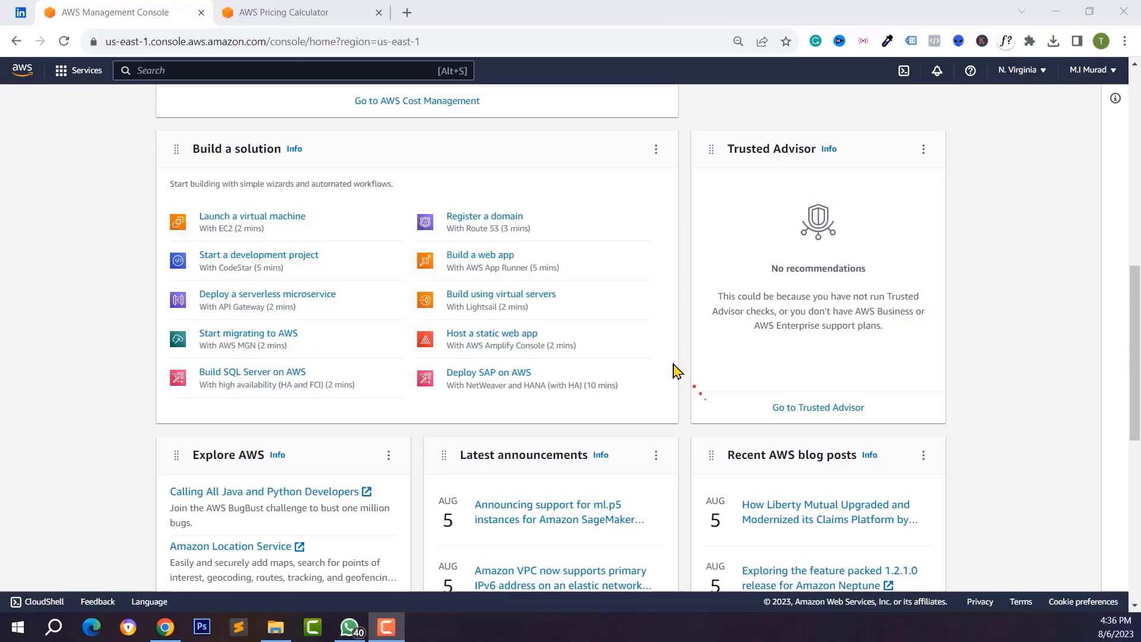
scroll(675, 369, "up", 9)
scroll(416, 312, "up", 1)
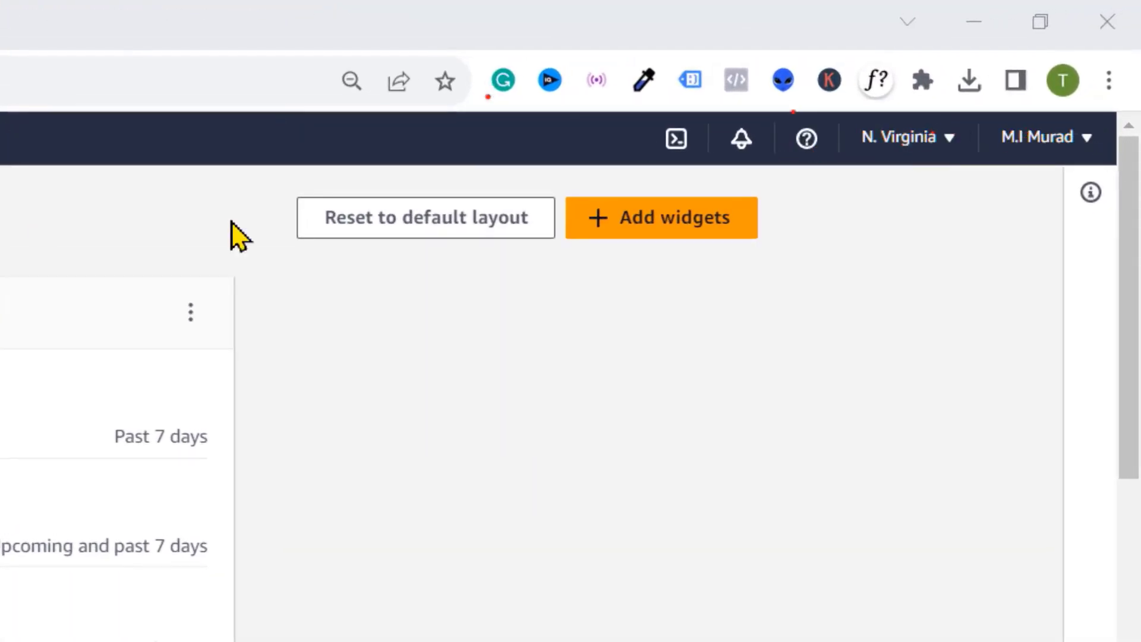
left_click(871, 140)
scroll(771, 518, "down", 7)
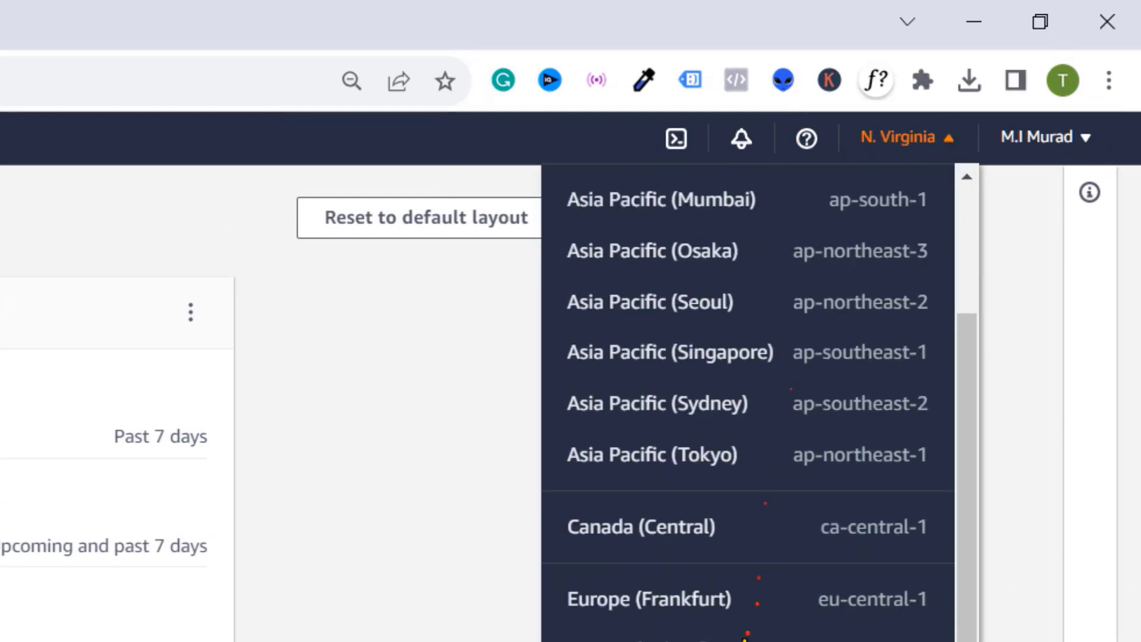
scroll(724, 583, "up", 5)
scroll(721, 586, "down", 6)
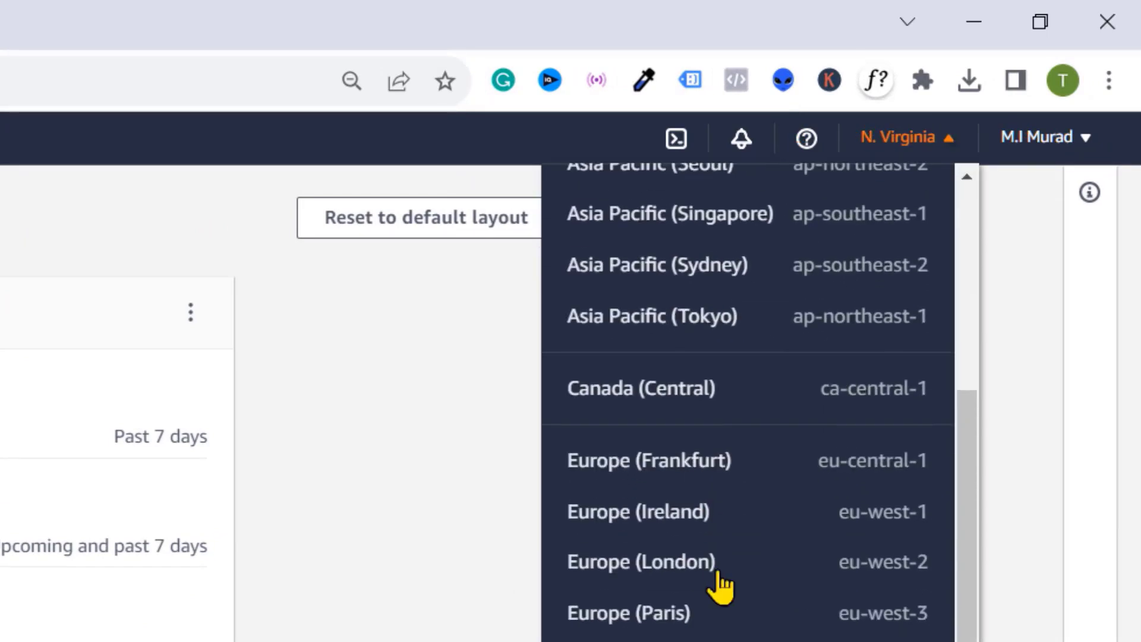
scroll(721, 594, "up", 7)
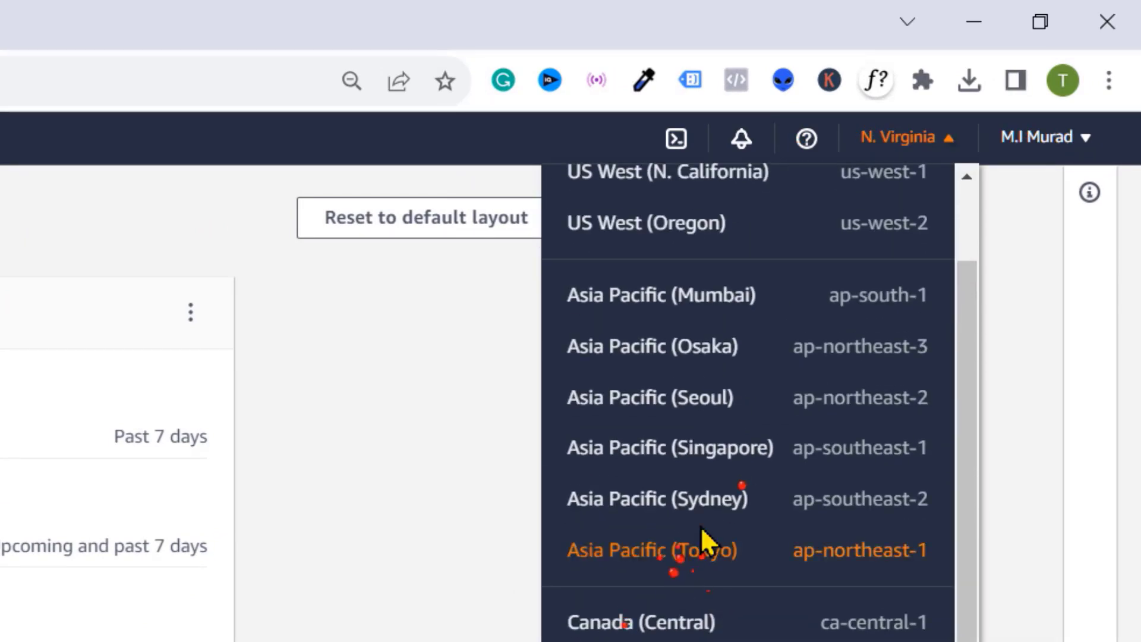
scroll(739, 394, "up", 3)
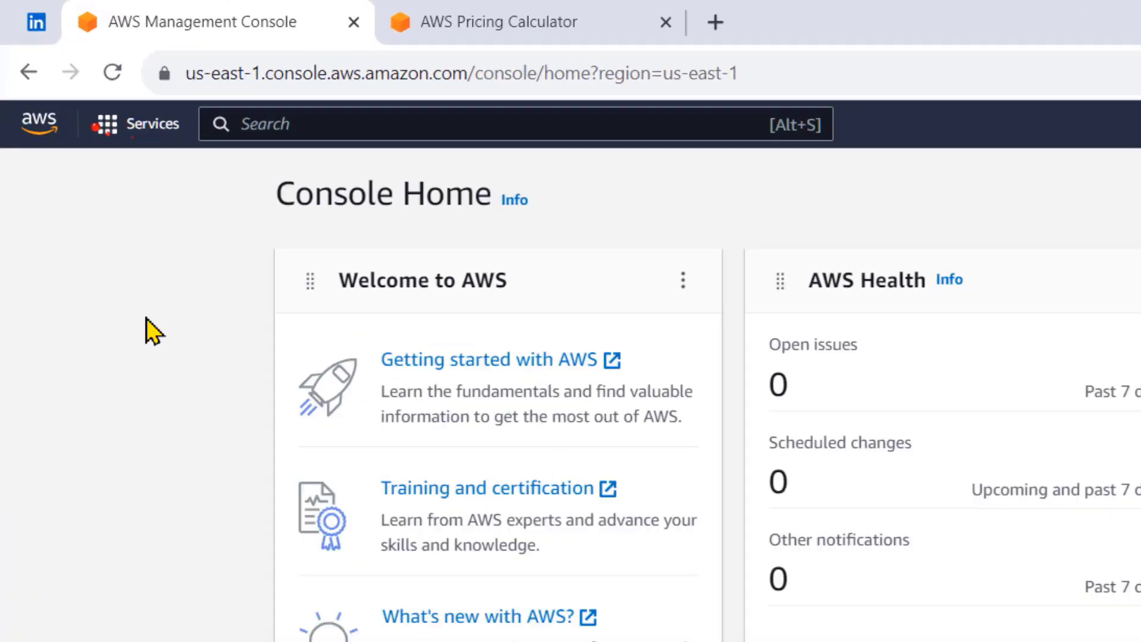
Browse the Services list to the Compute category.
left_click(130, 148)
left_click(130, 148)
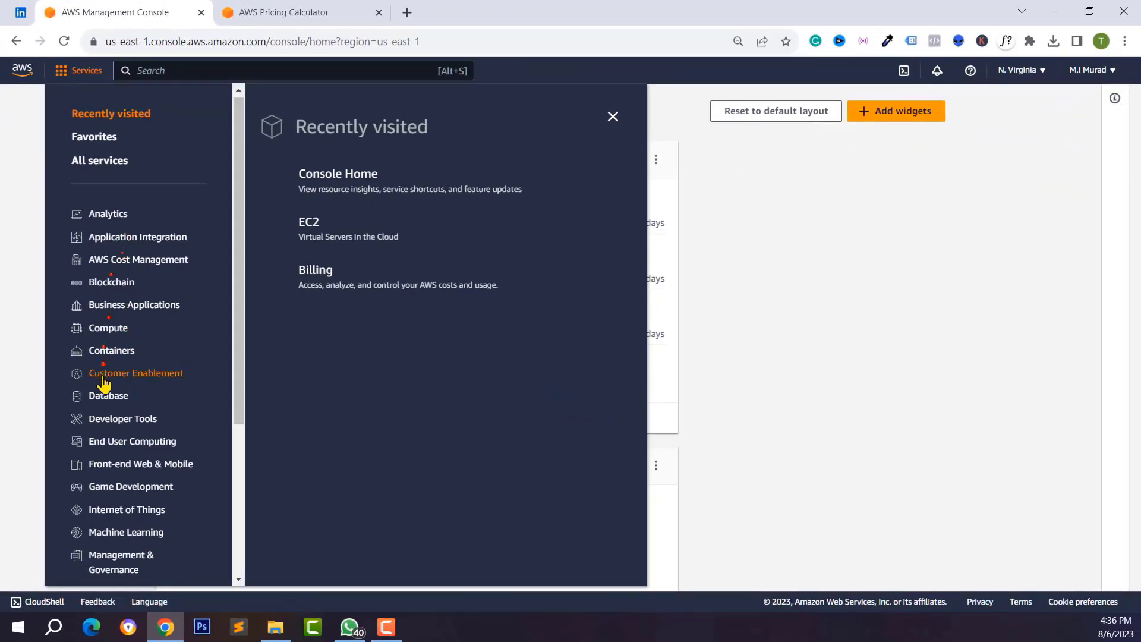
scroll(104, 384, "down", 1)
left_click(103, 291)
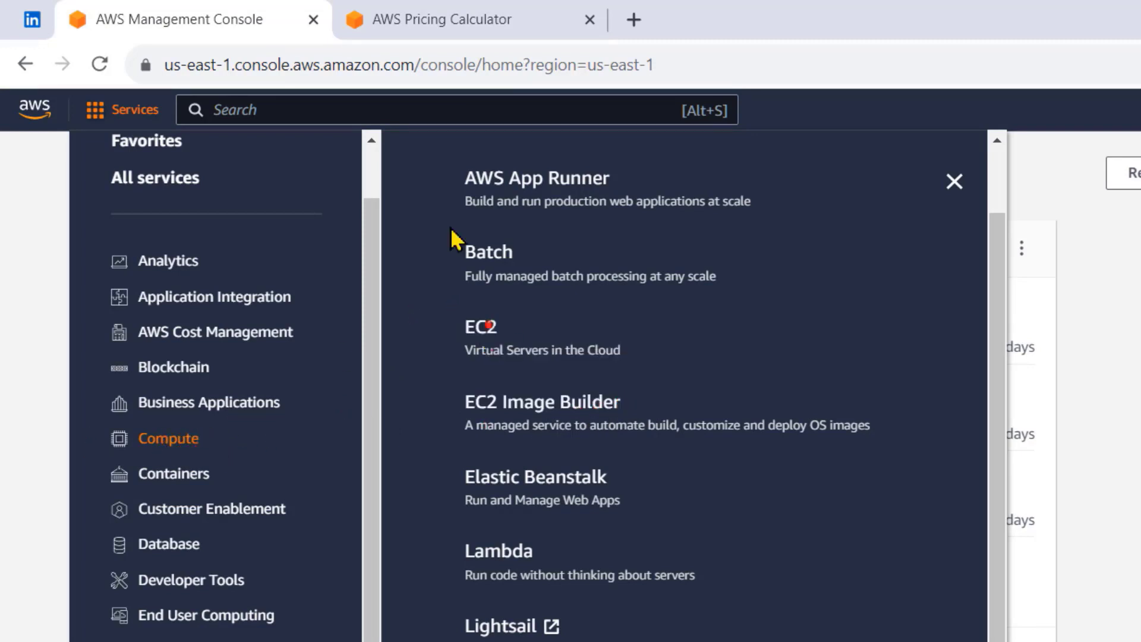
Search 'ec2' in the top search bar and open the EC2 service.
left_click(308, 104)
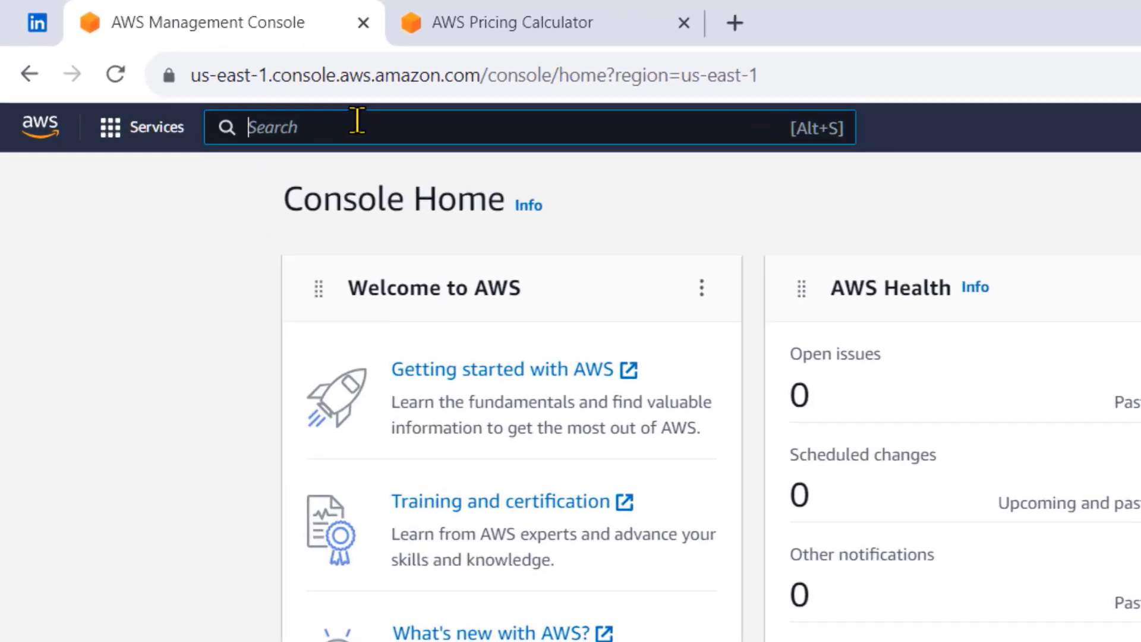
type("ec2")
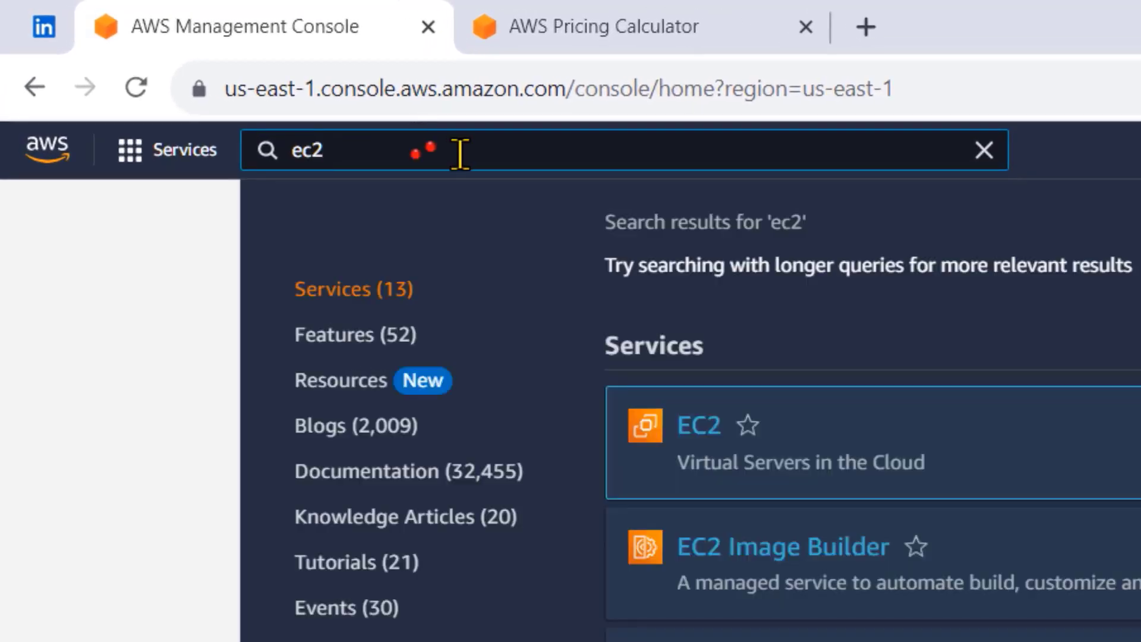
left_click(709, 442)
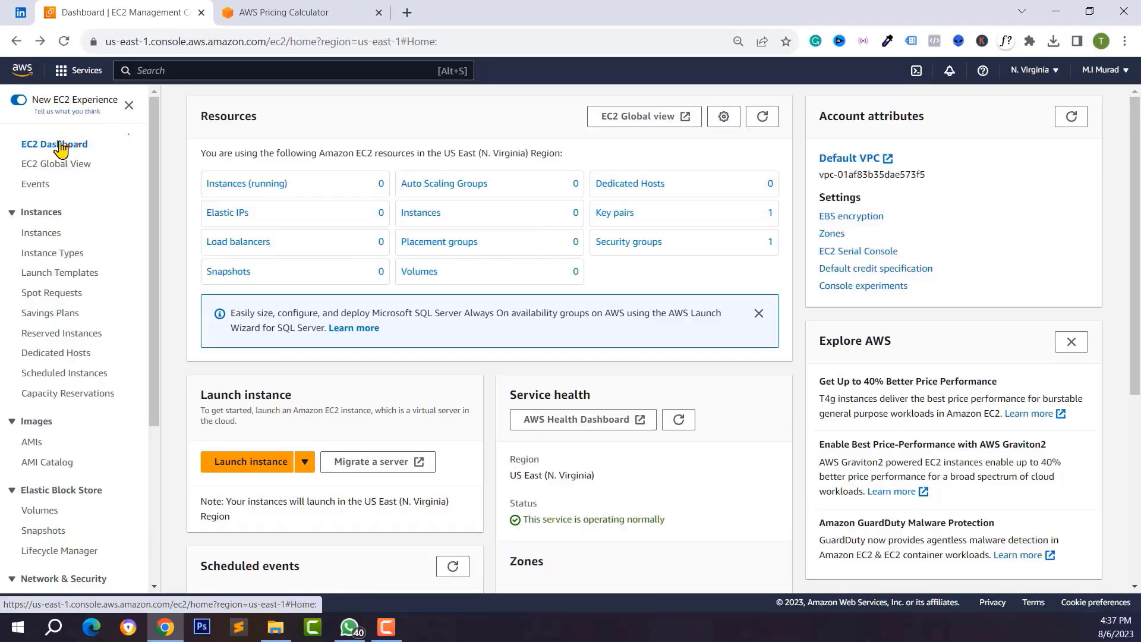
Go to the empty EC2 Instances list and start a new instance with Launch instances.
scroll(591, 327, "down", 5)
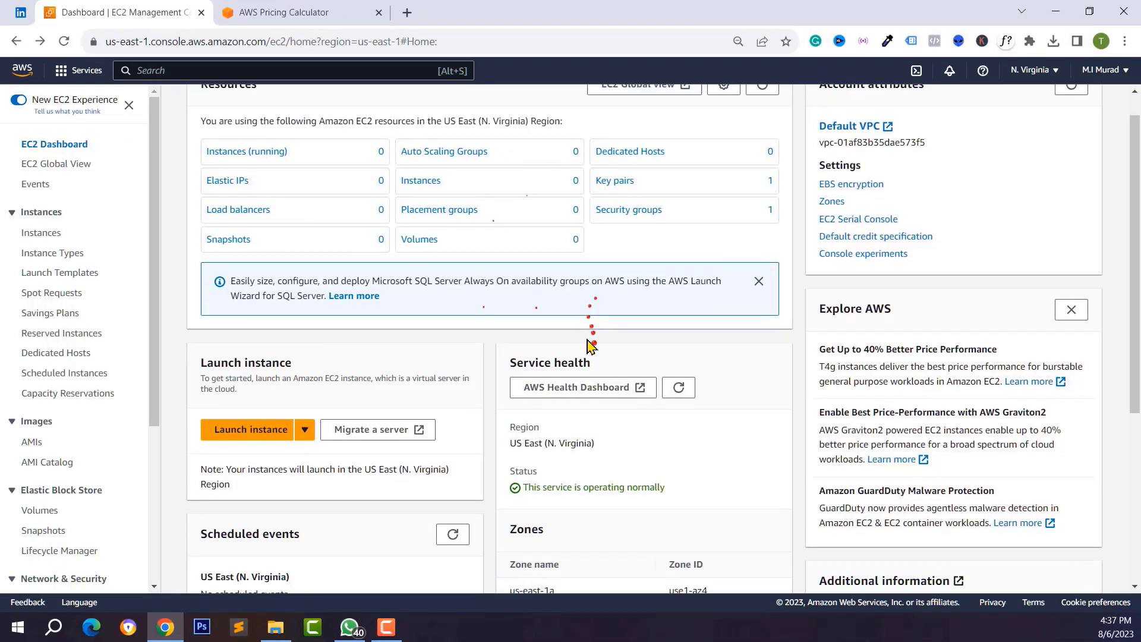
scroll(413, 157, "up", 5)
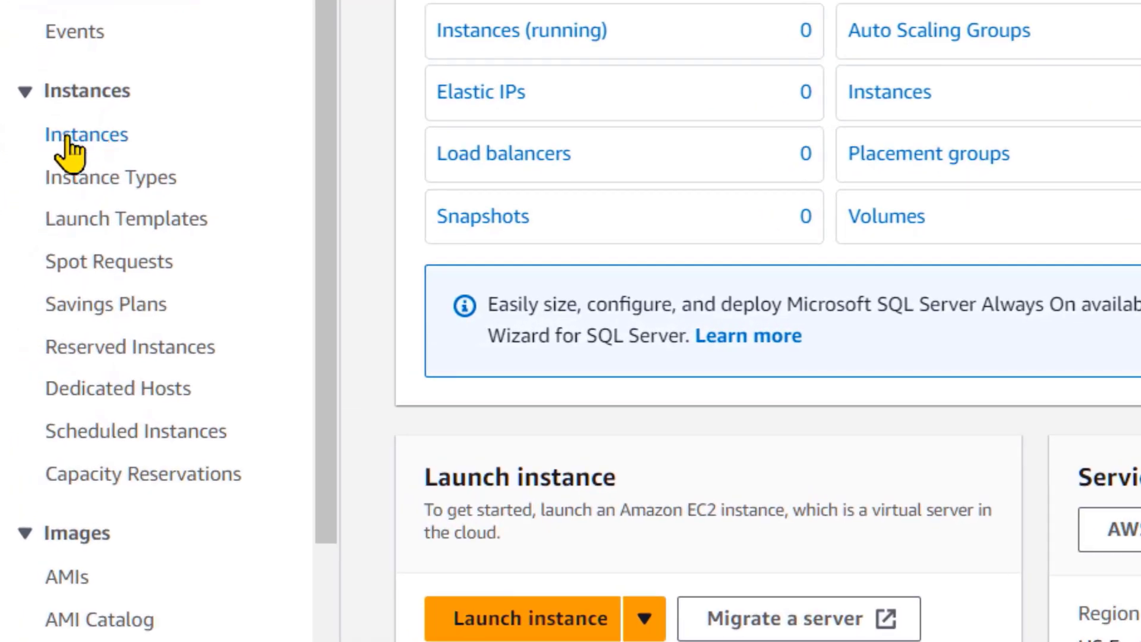
left_click(68, 139)
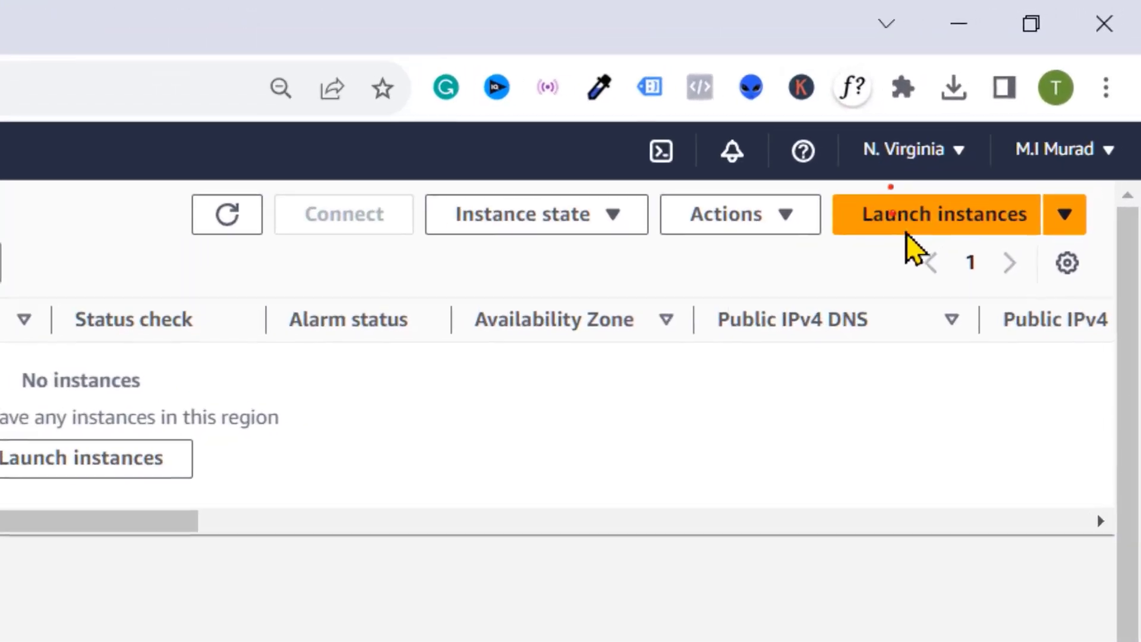
left_click(928, 220)
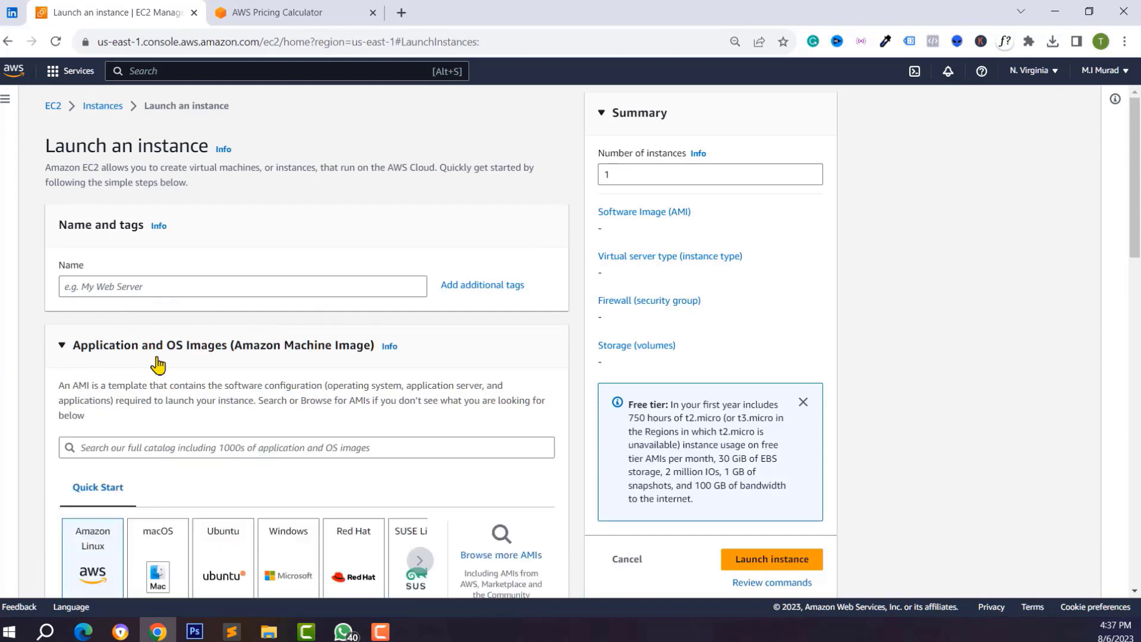
Enter thedailyfin in the instance's Name field under Name and tags.
scroll(155, 357, "down", 2)
scroll(156, 357, "up", 2)
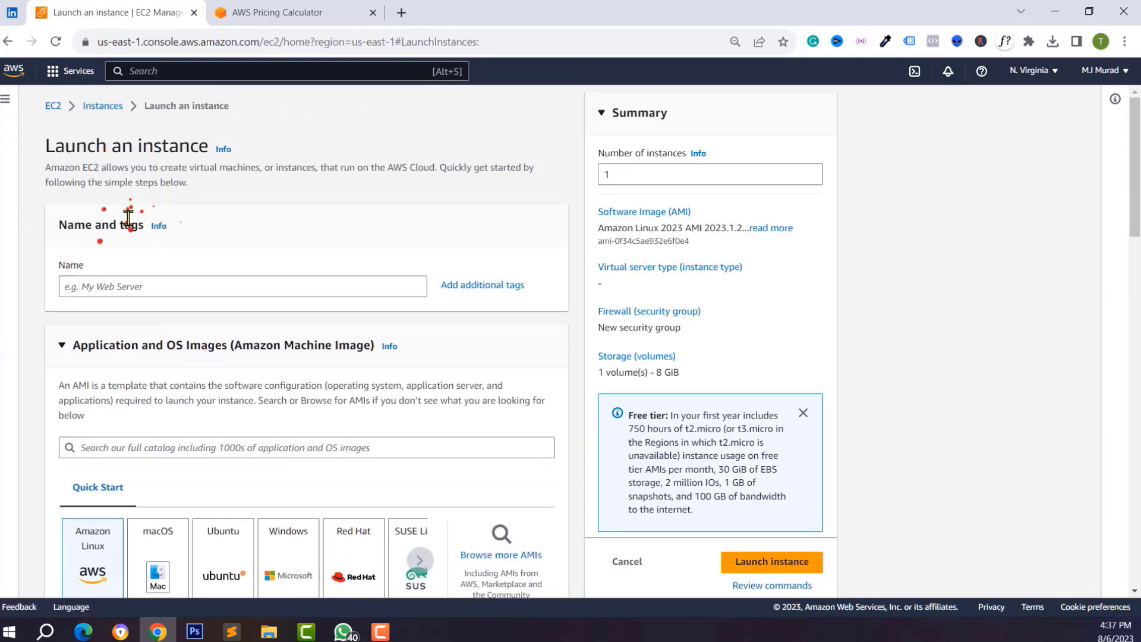
left_click(122, 286)
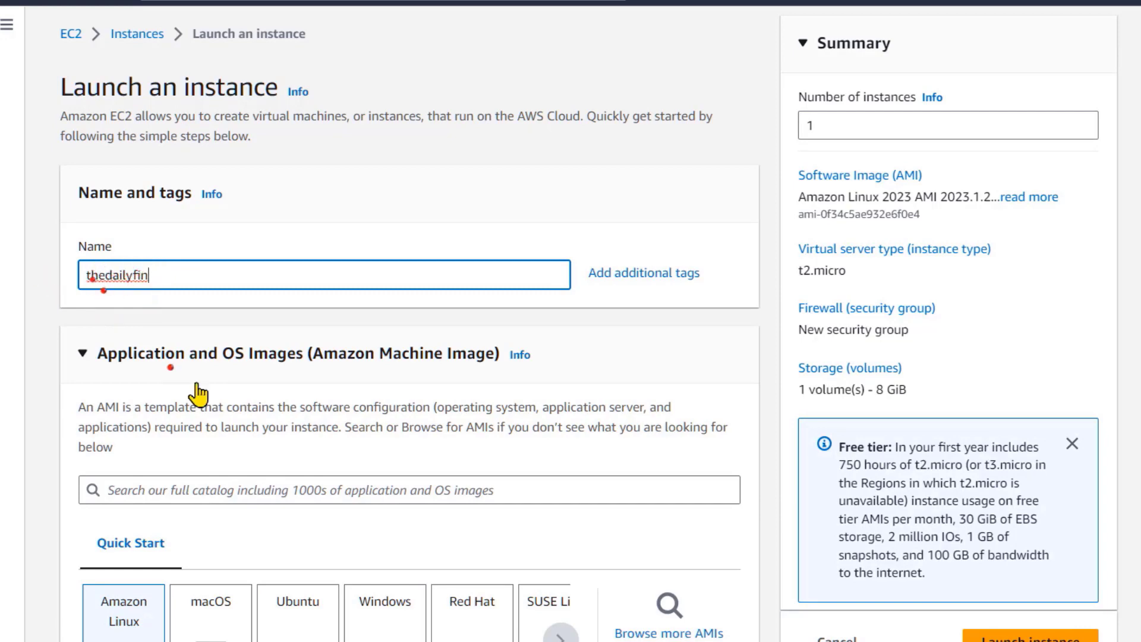
scroll(200, 393, "down", 3)
scroll(133, 345, "down", 1)
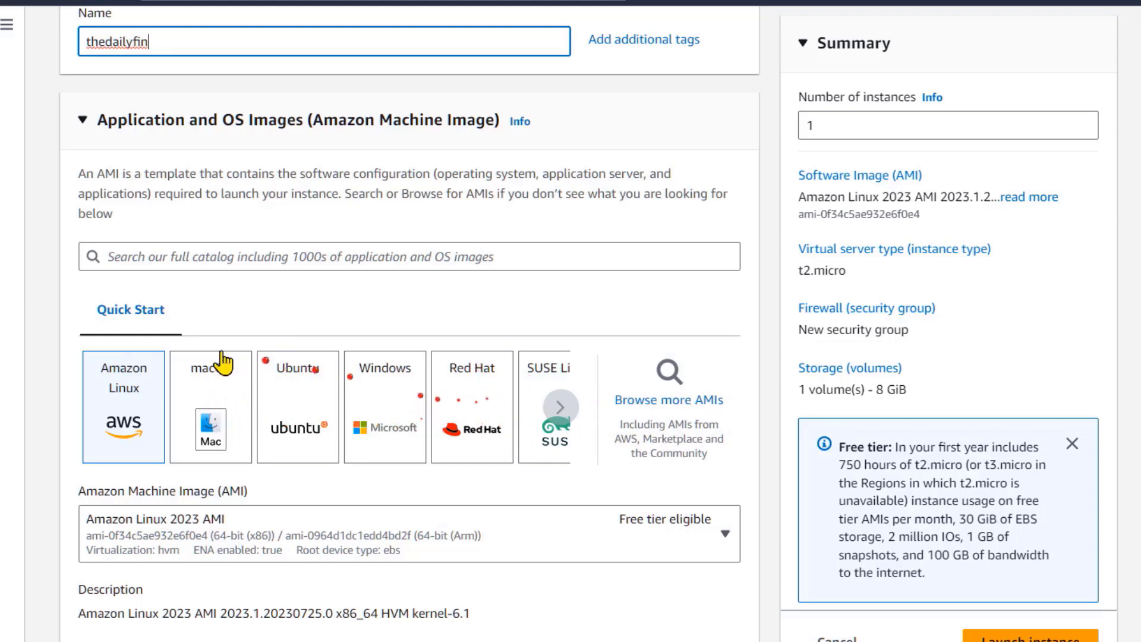
Pick Ubuntu from the Quick Start operating system choices.
left_click(560, 407)
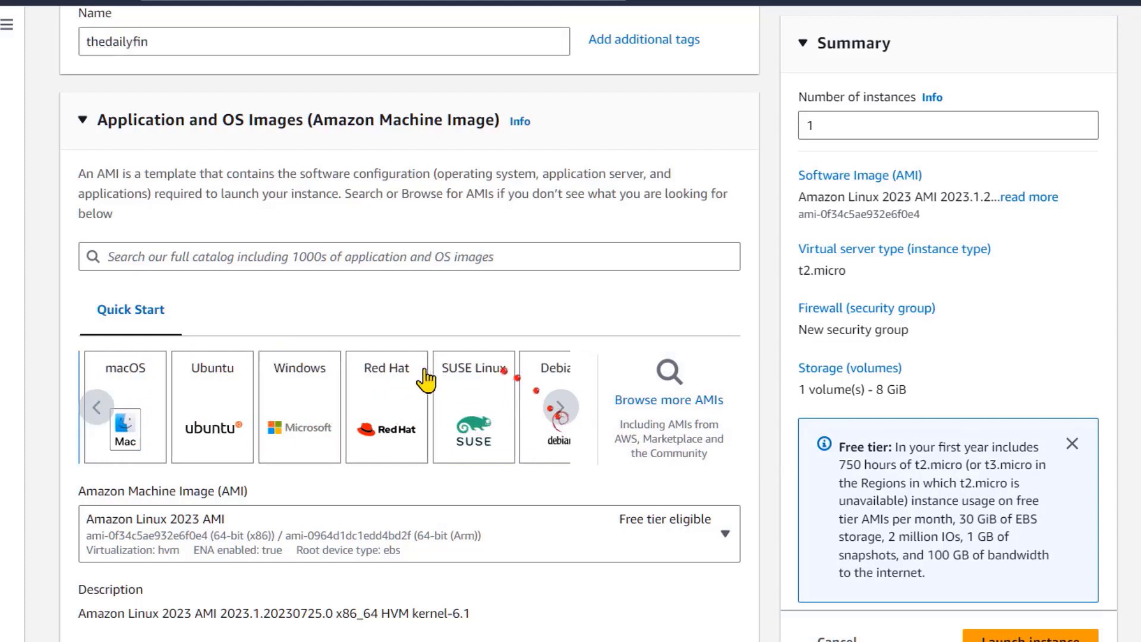
left_click(561, 411)
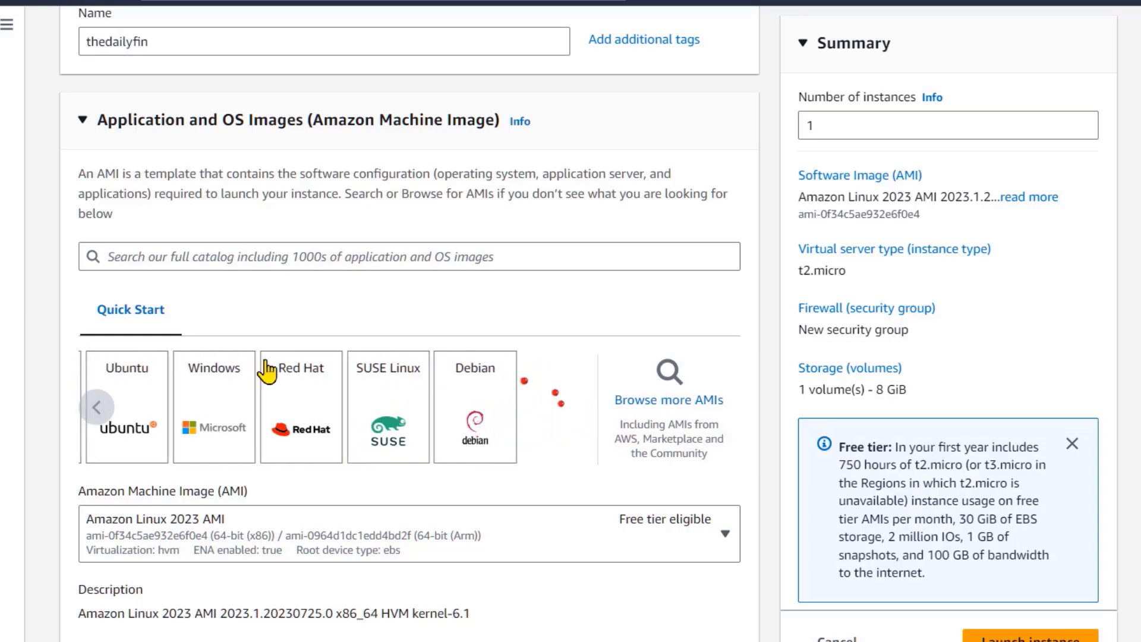
left_click(97, 410)
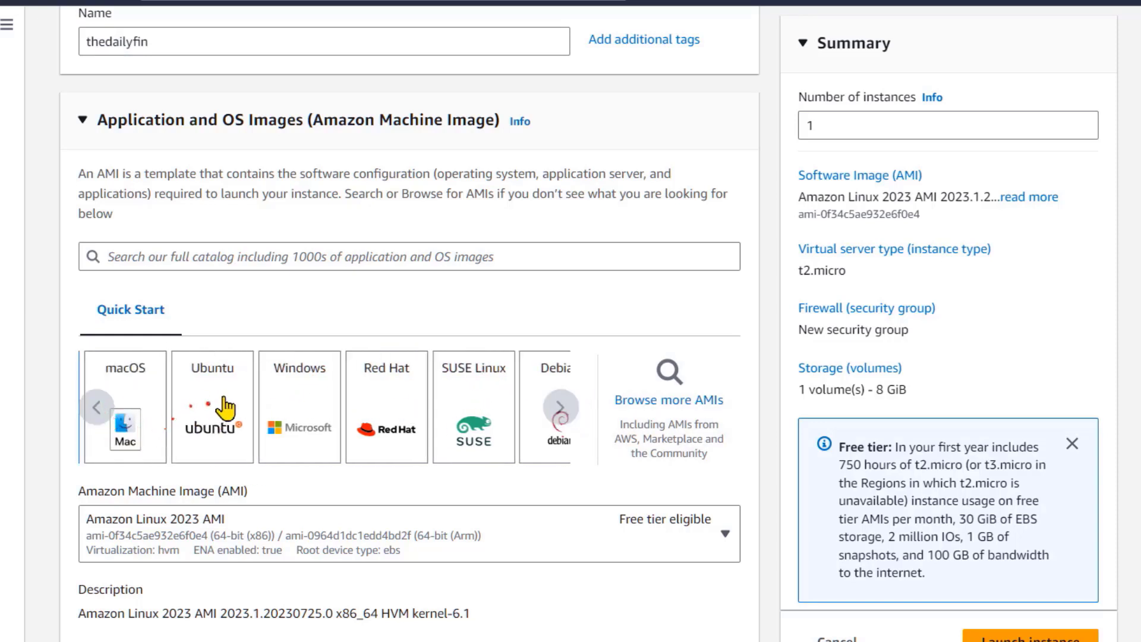
left_click(223, 416)
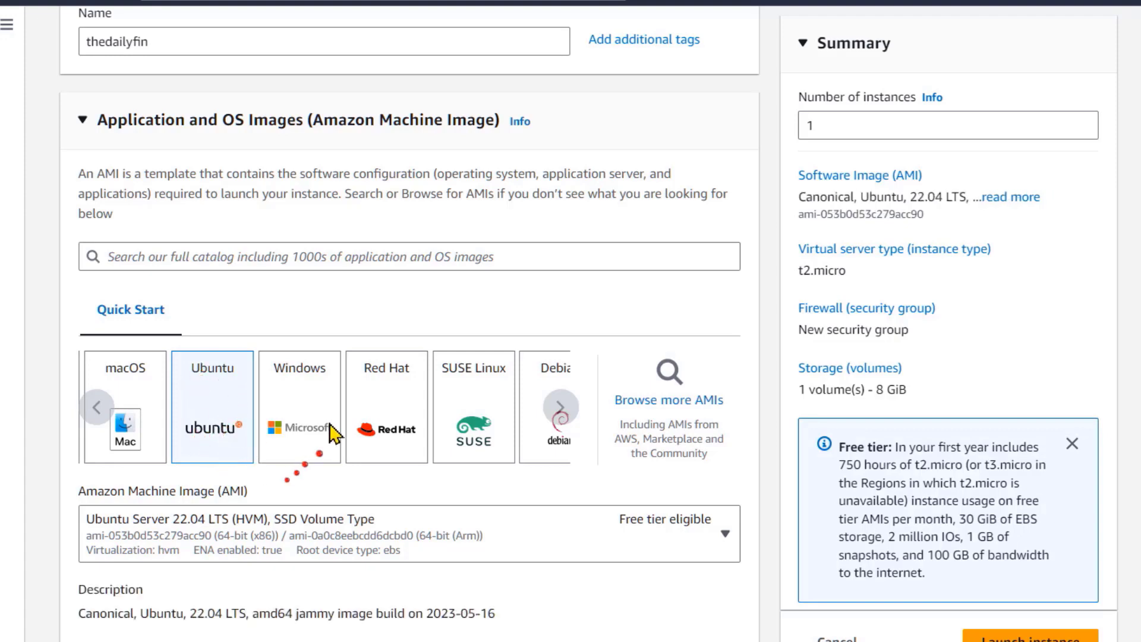
scroll(208, 526, "down", 5)
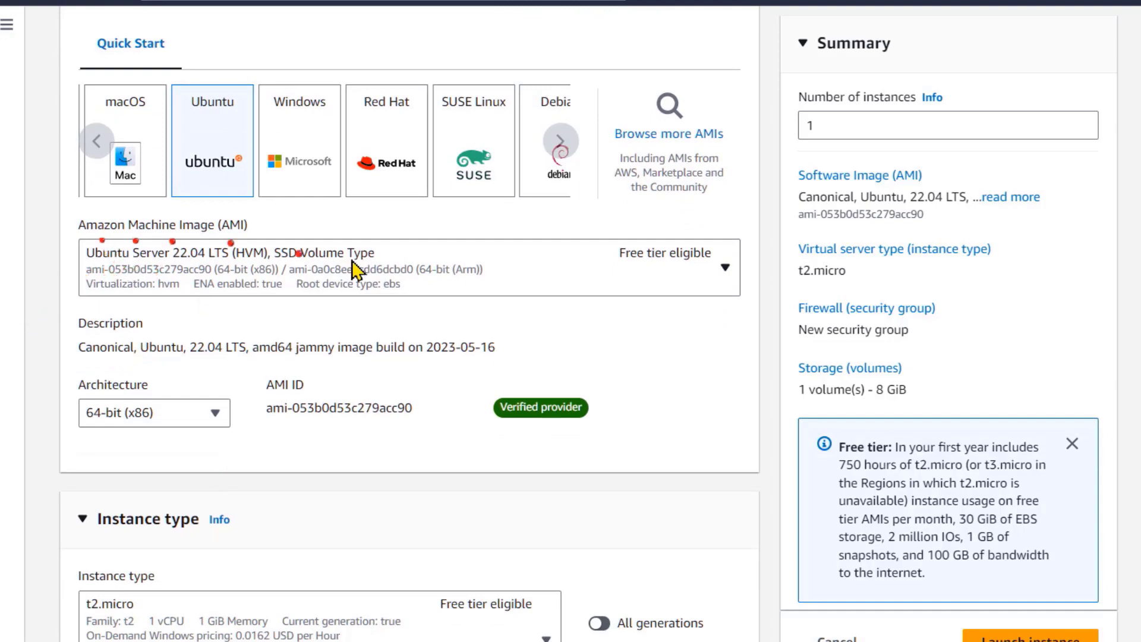
Select the Ubuntu Server 20.04 LTS (HVM), SSD Volume Type AMI and confirm it.
left_click(354, 270)
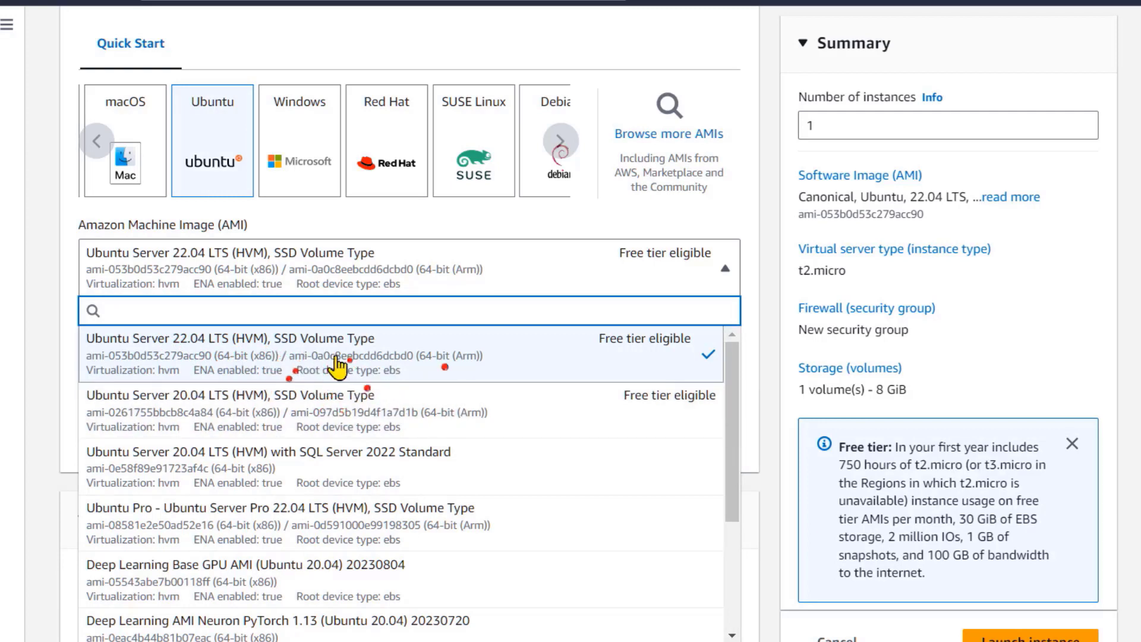
left_click(318, 414)
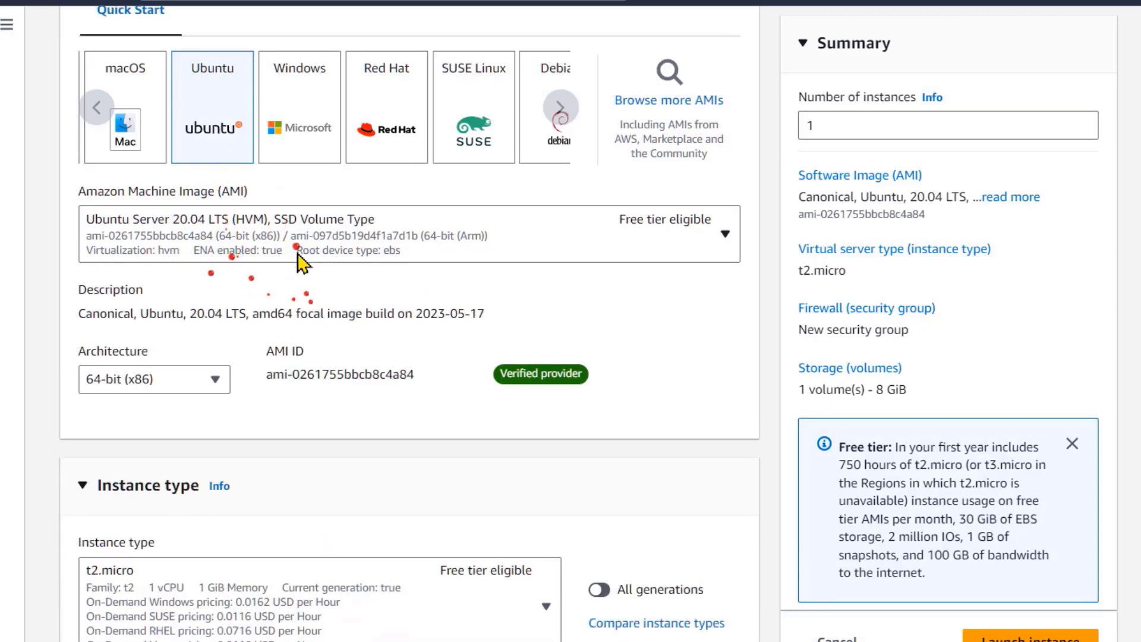
scroll(410, 411, "down", 2)
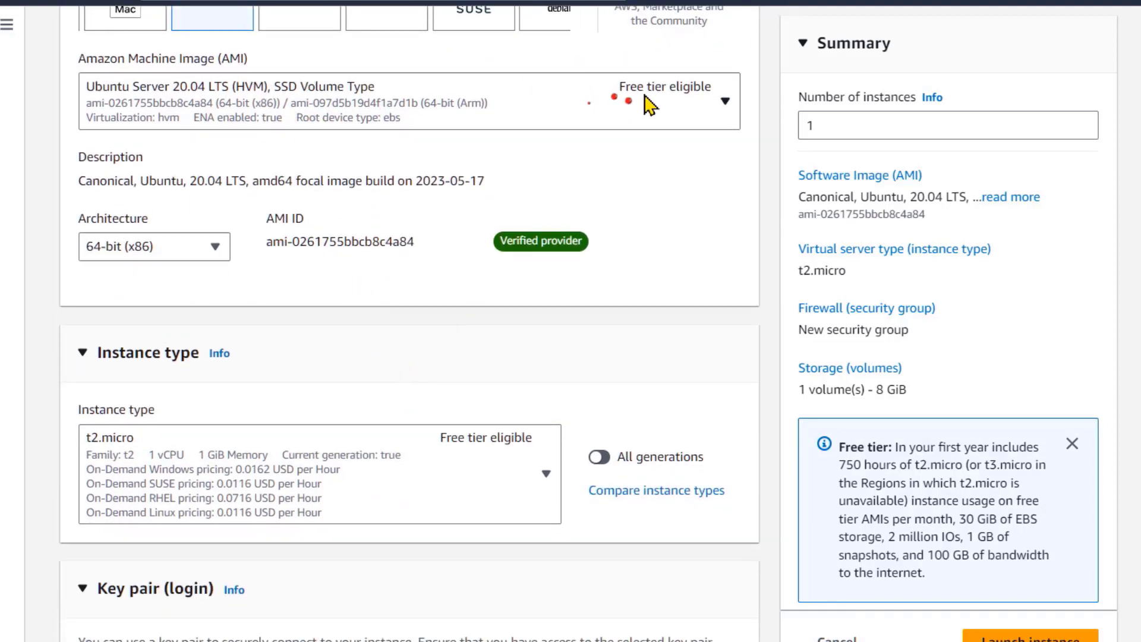
left_click(659, 109)
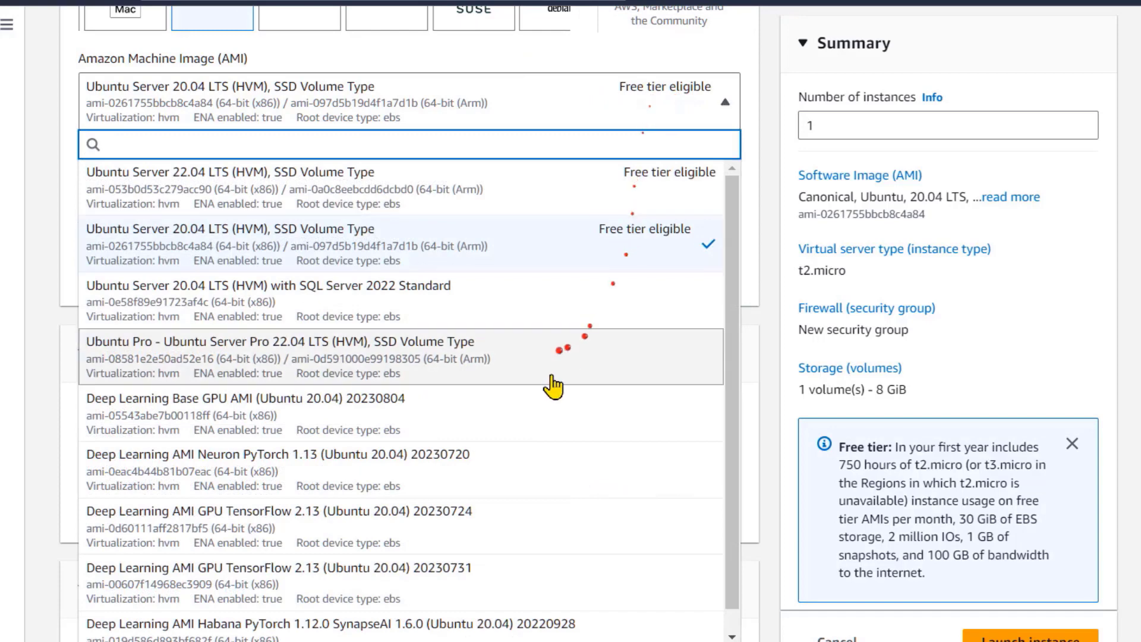
scroll(553, 387, "down", 1)
scroll(292, 416, "up", 3)
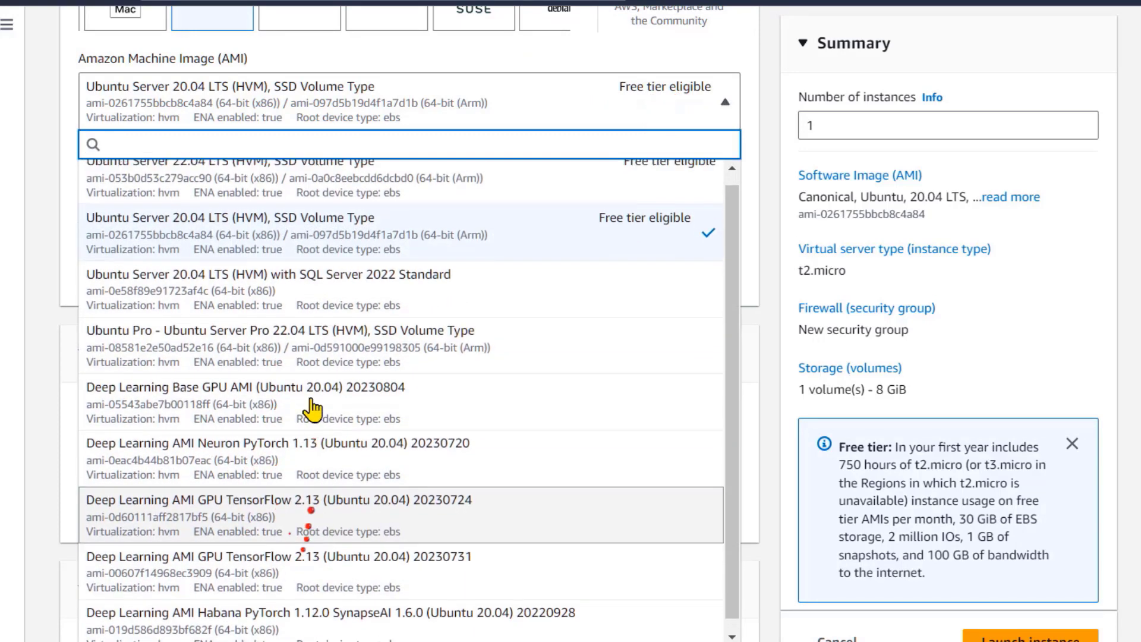
scroll(512, 378, "up", 1)
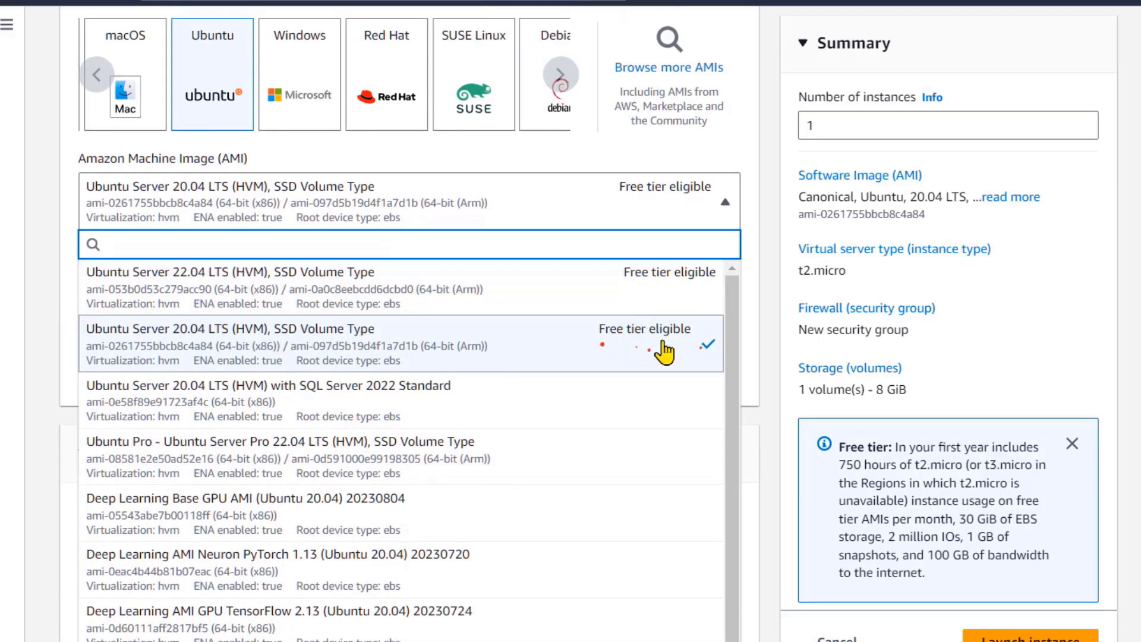
left_click(37, 303)
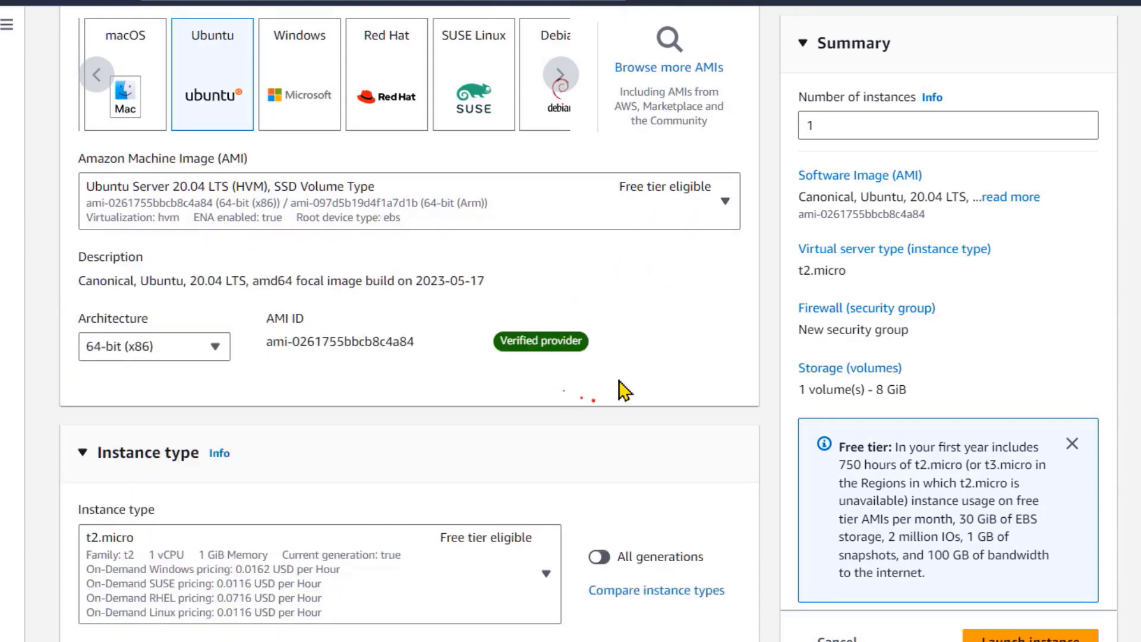
scroll(625, 387, "up", 2)
scroll(618, 297, "down", 2)
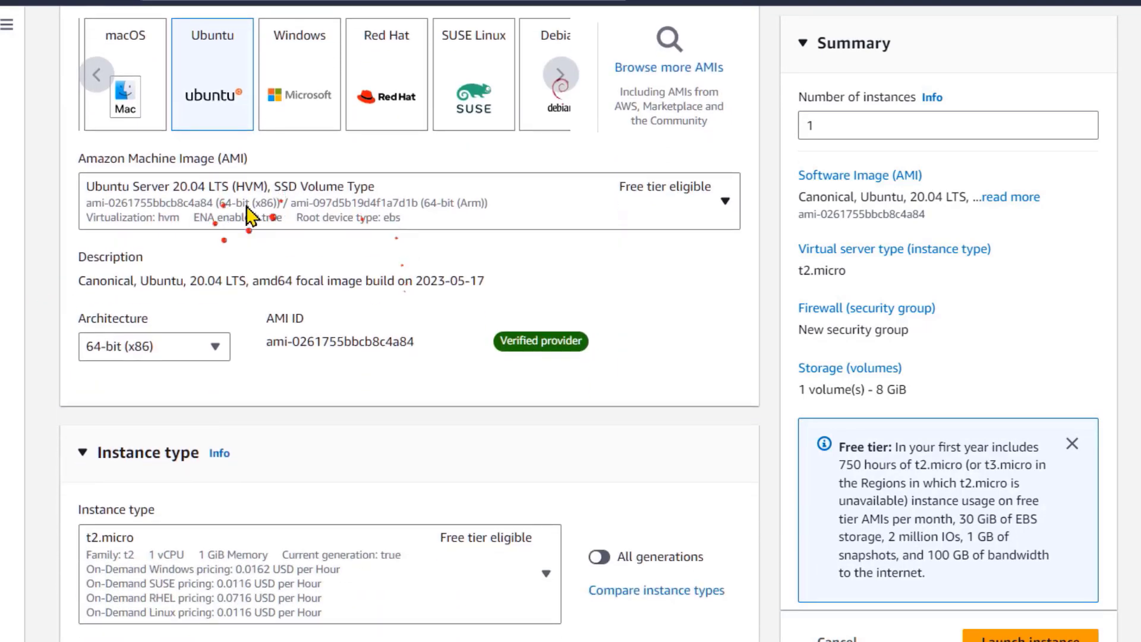
scroll(204, 364, "down", 5)
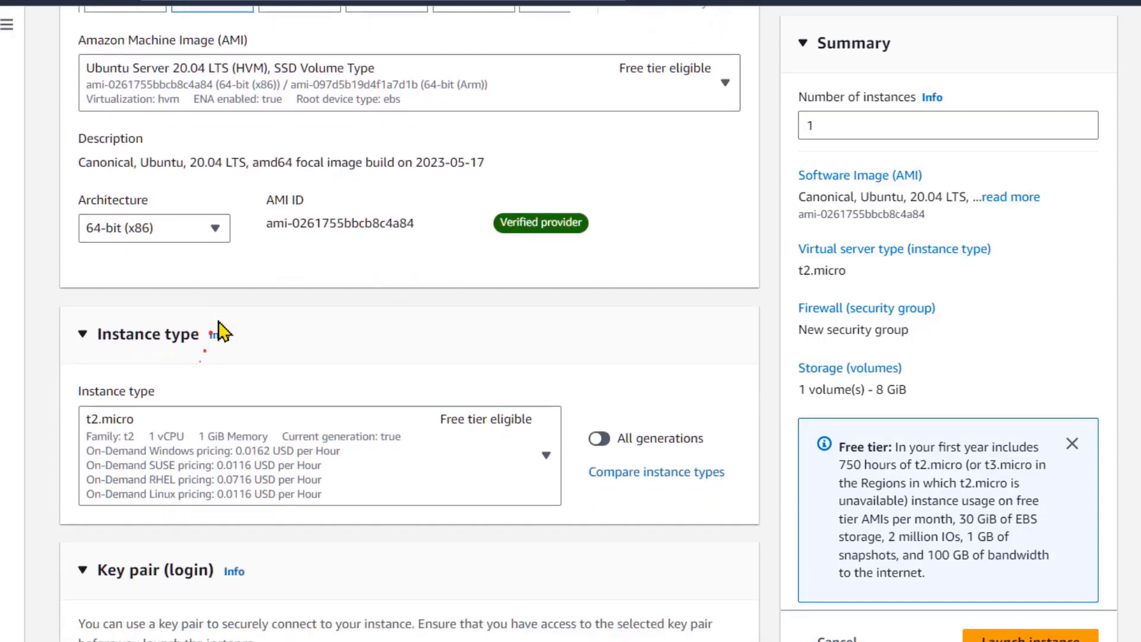
scroll(221, 330, "down", 1)
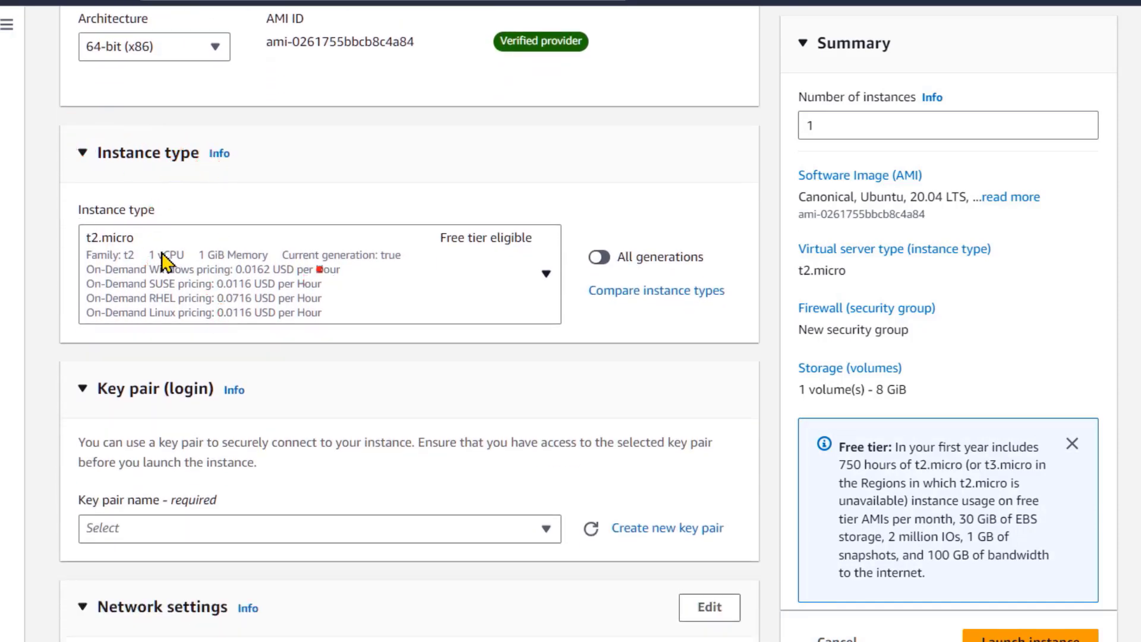
Open and close the Instance type list, leaving t2.micro selected.
left_click(548, 276)
left_click(548, 277)
left_click(544, 275)
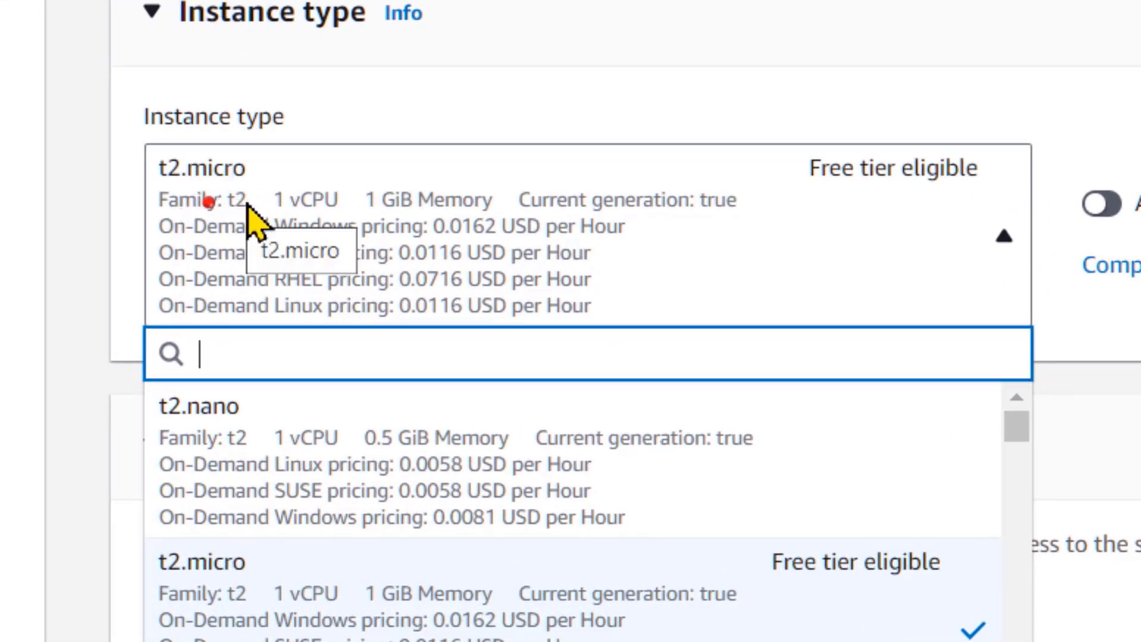
left_click(267, 213)
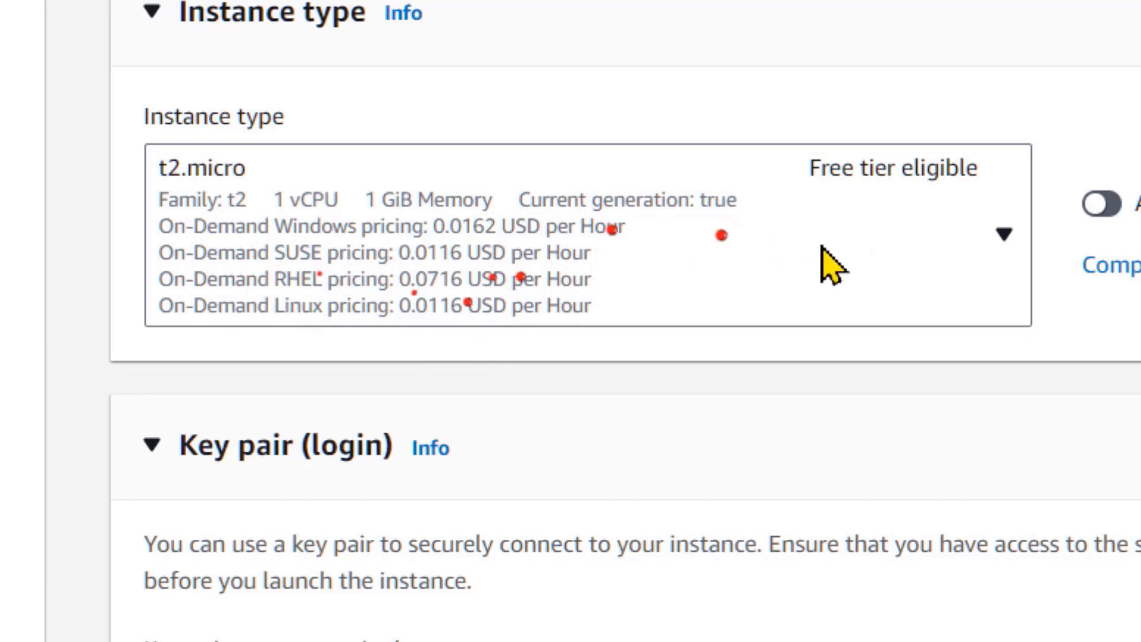
Scroll through the t2 and t3 instance types to compare them with t2.micro.
left_click(971, 221)
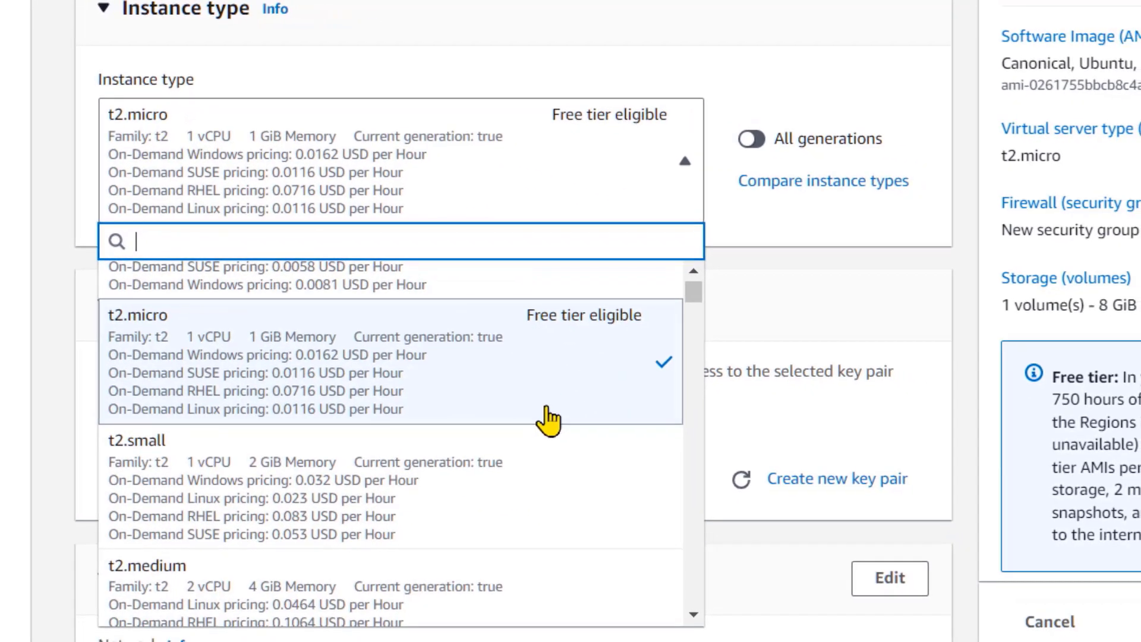
scroll(677, 522, "down", 5)
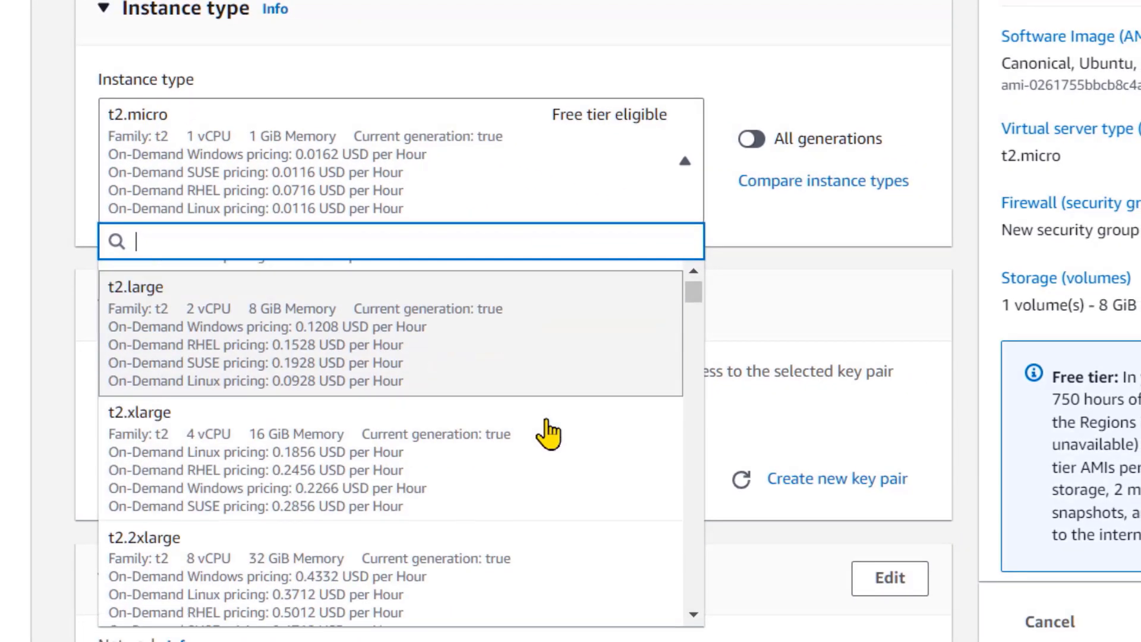
scroll(464, 582, "up", 5)
scroll(375, 402, "down", 1)
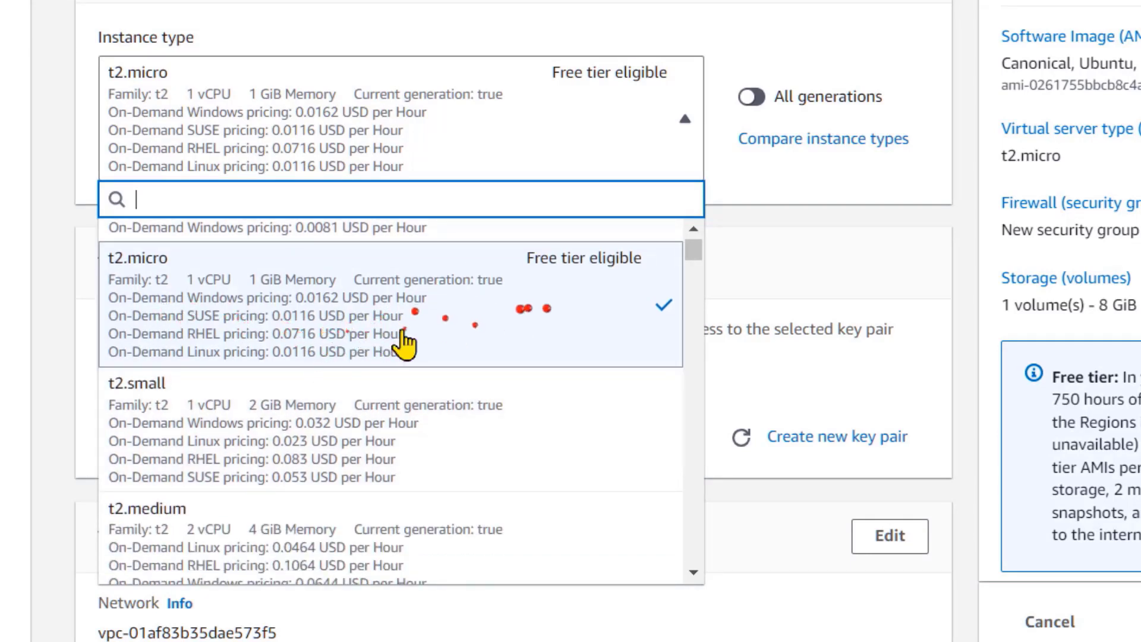
scroll(392, 342, "up", 1)
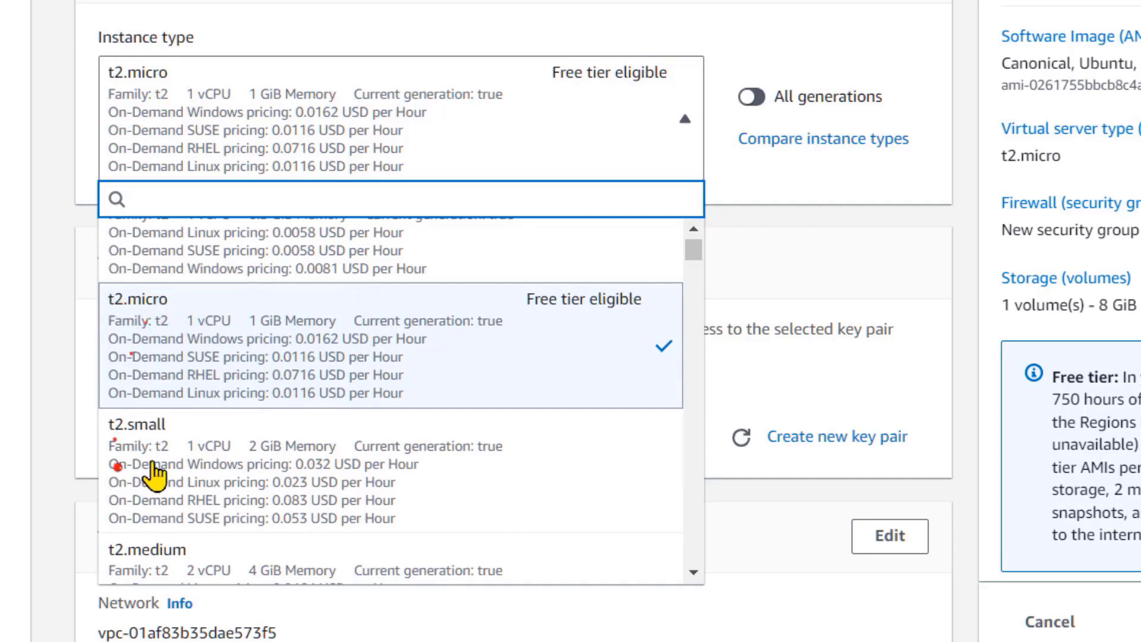
scroll(160, 452, "down", 3)
scroll(225, 476, "down", 13)
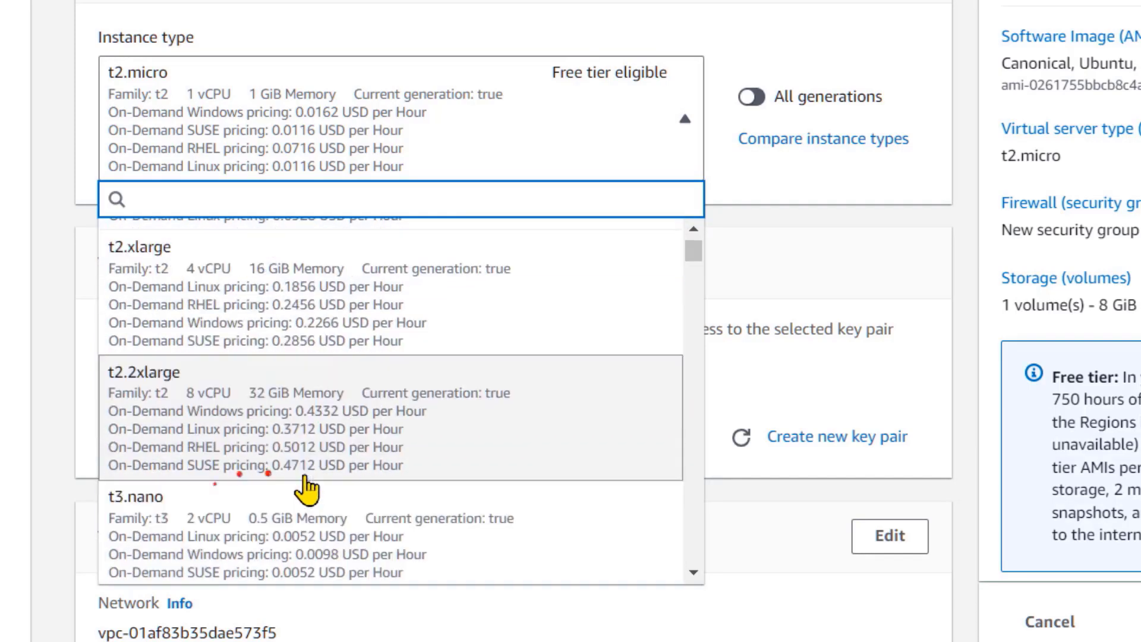
scroll(290, 475, "down", 4)
scroll(291, 475, "down", 5)
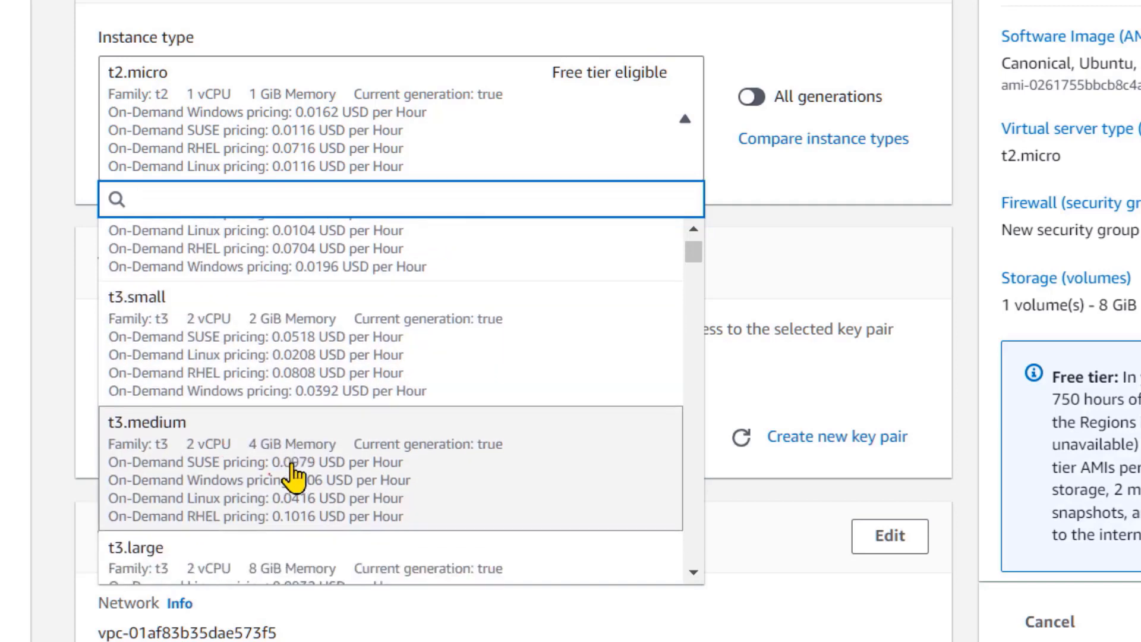
scroll(306, 466, "up", 8)
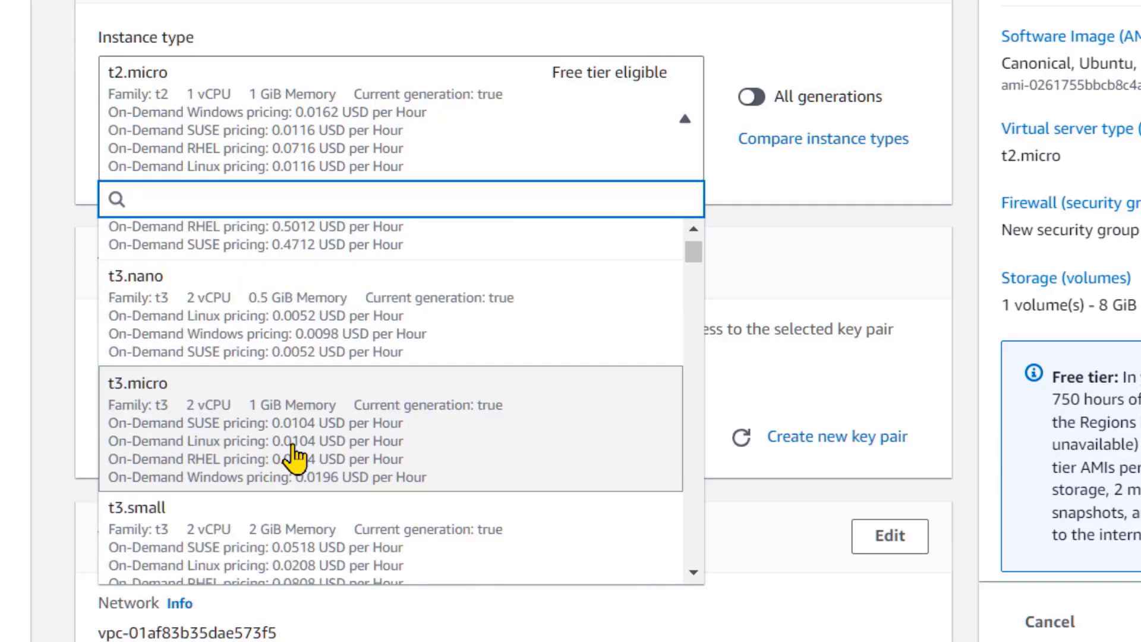
scroll(293, 458, "up", 15)
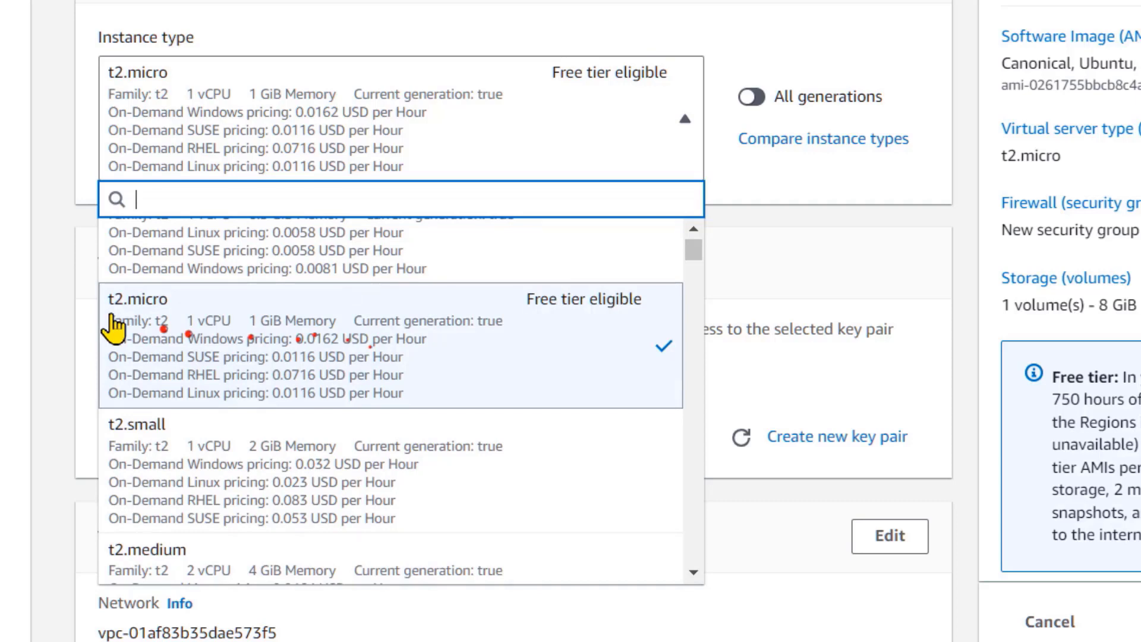
scroll(230, 267, "down", 10)
scroll(229, 273, "up", 10)
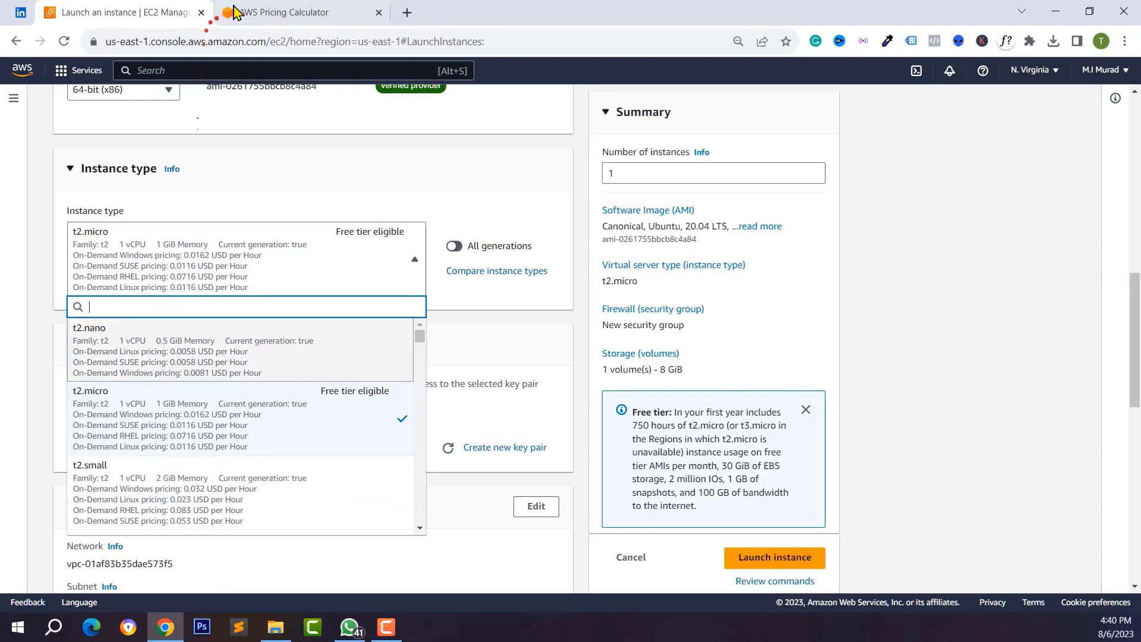
Switch to the AWS Pricing Calculator tab after a brief look back at the launch form.
left_click(236, 11)
left_click(121, 14)
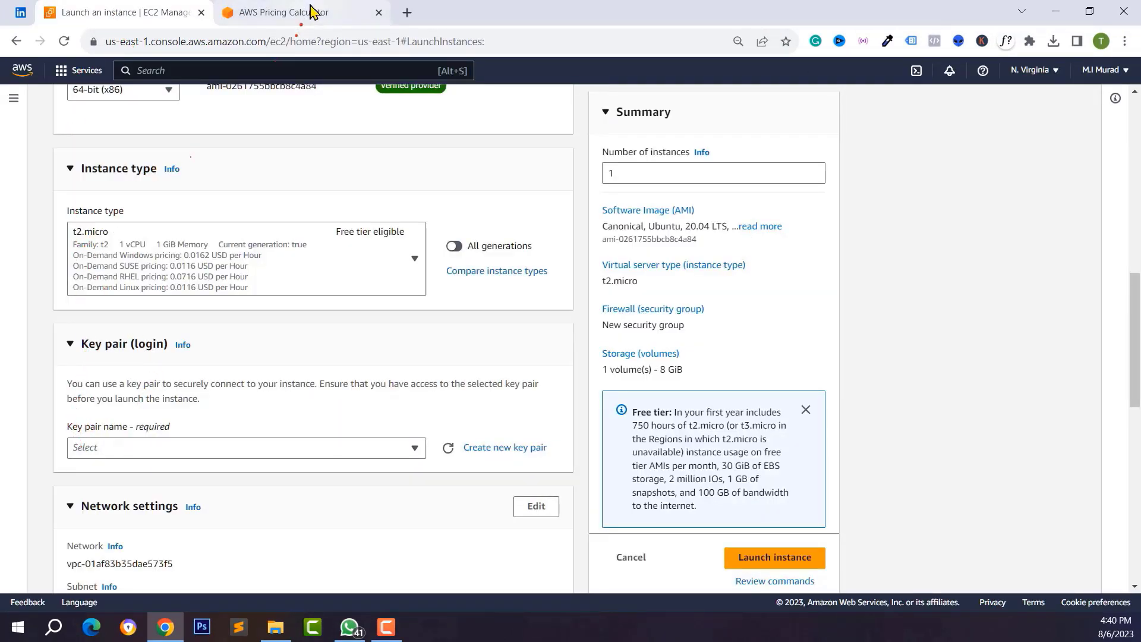
left_click(253, 17)
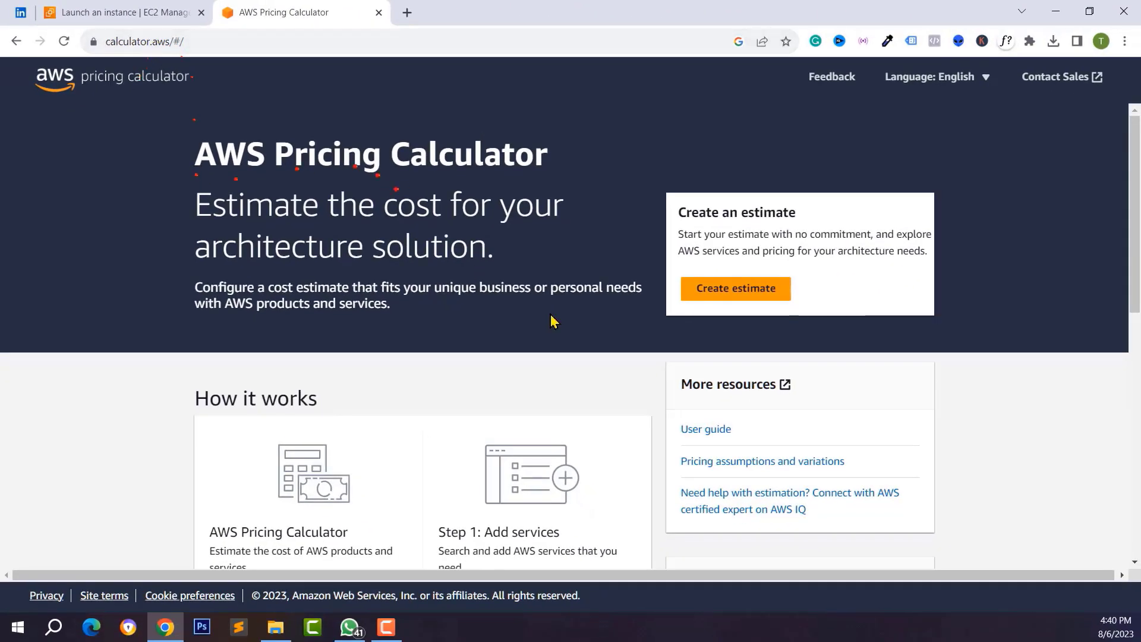
Create a new estimate, search services for ec2, and configure Amazon EC2.
left_click(720, 293)
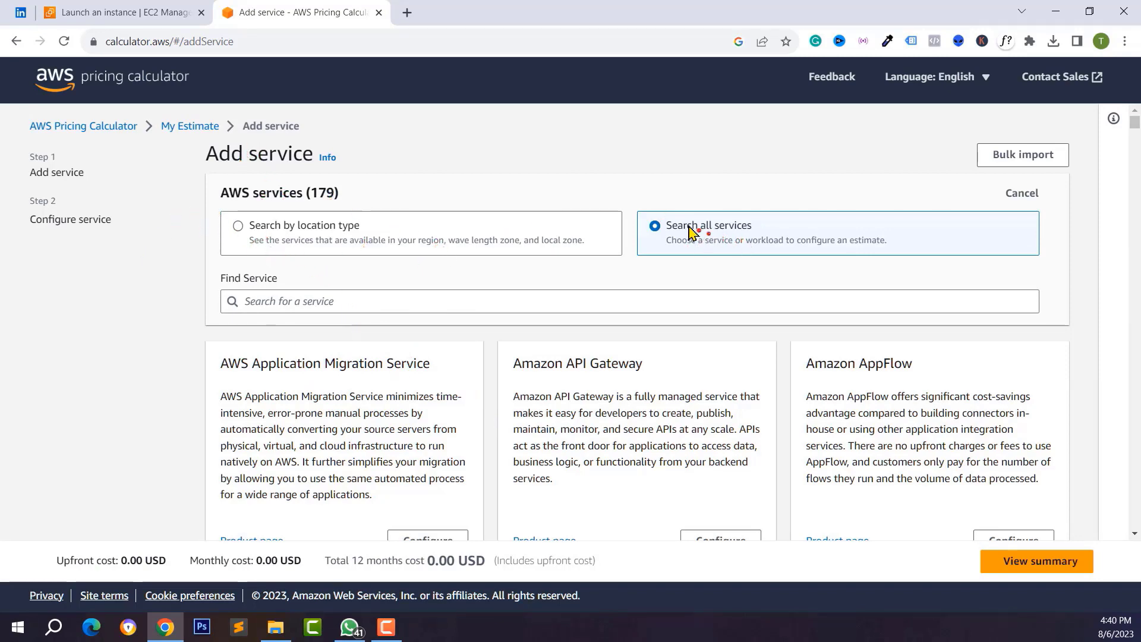
left_click(341, 309)
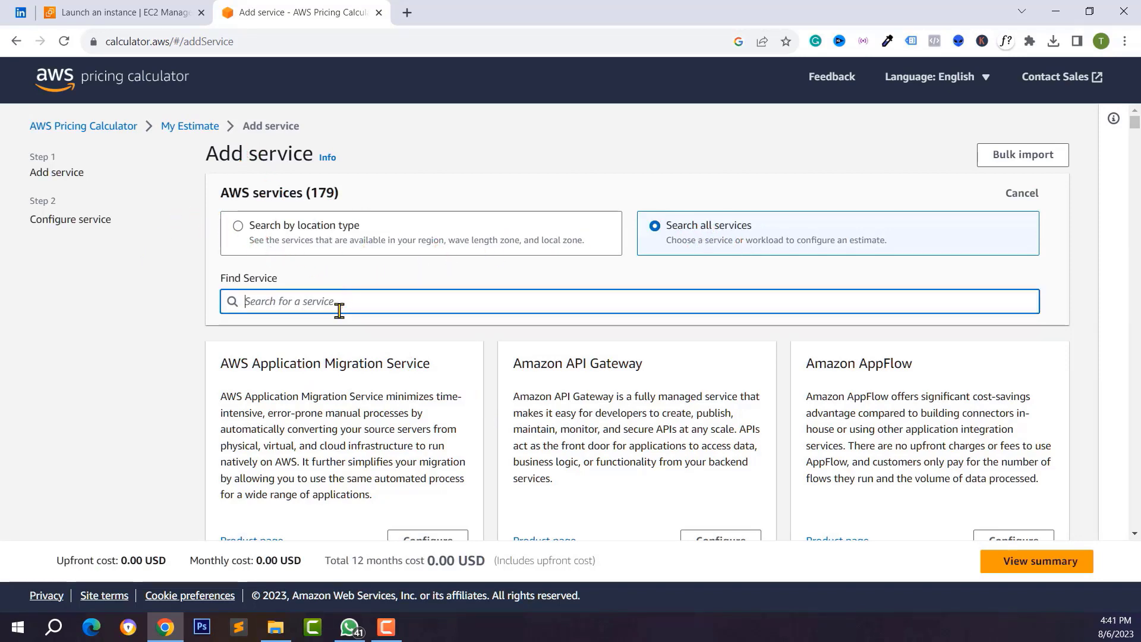
type("ec2")
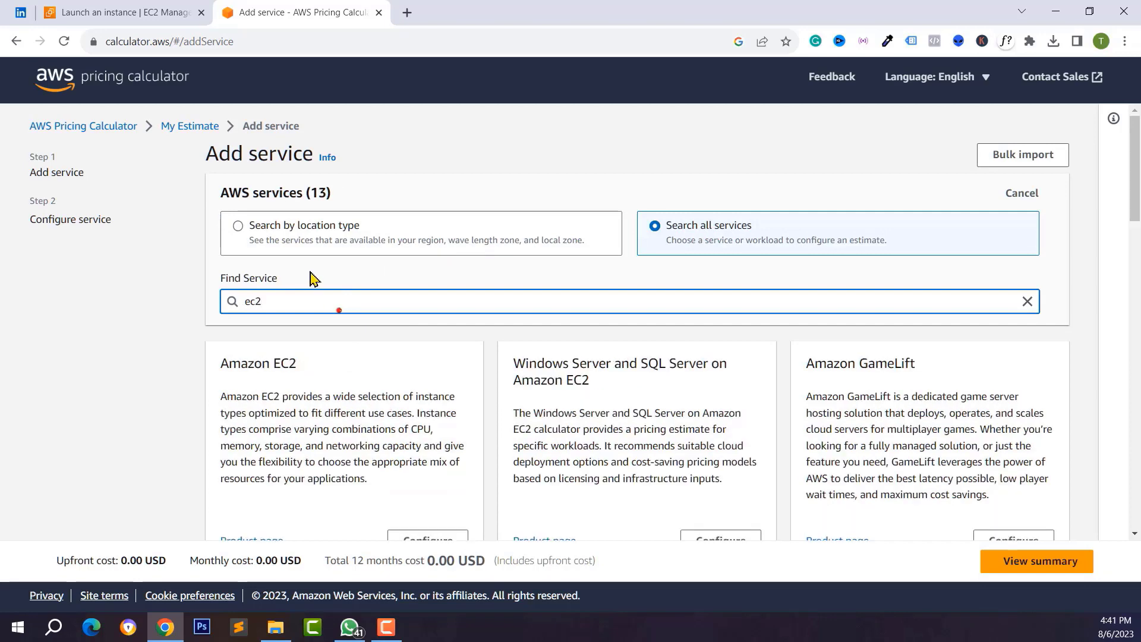
scroll(315, 482, "down", 1)
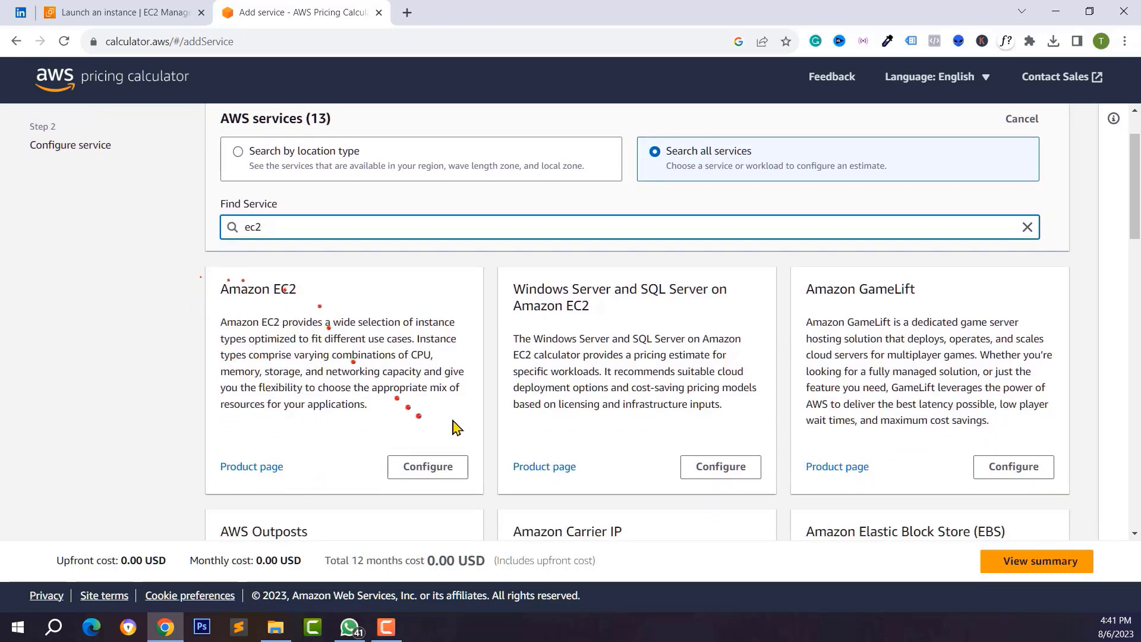
left_click(430, 467)
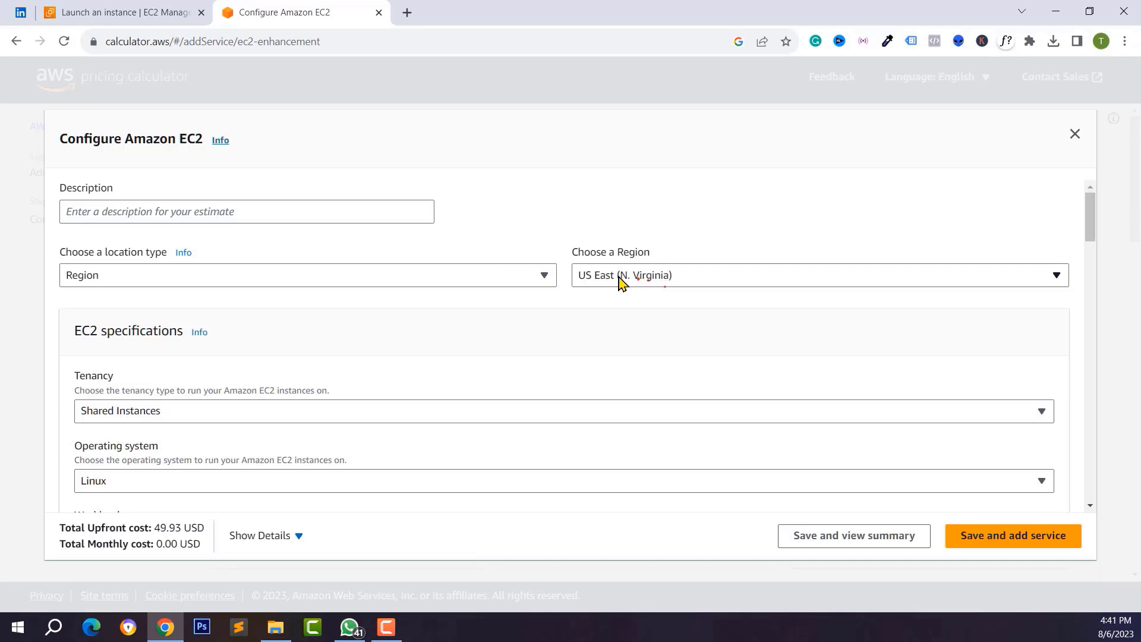
Keep US East (N. Virginia) as the estimate's region, checking against the launch form.
left_click(618, 282)
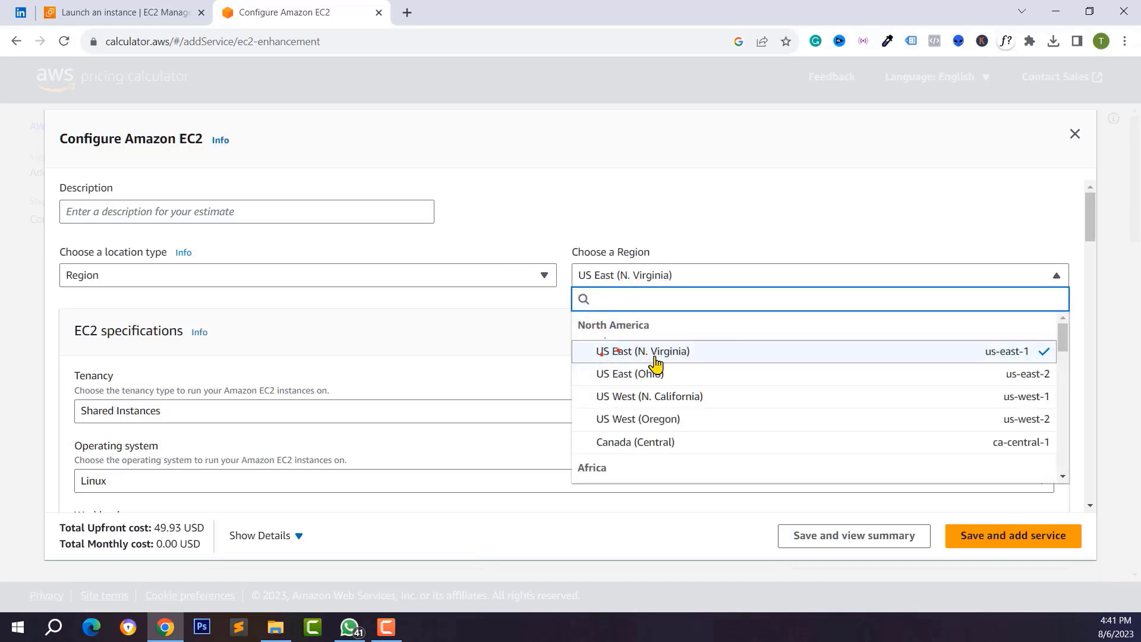
left_click(651, 287)
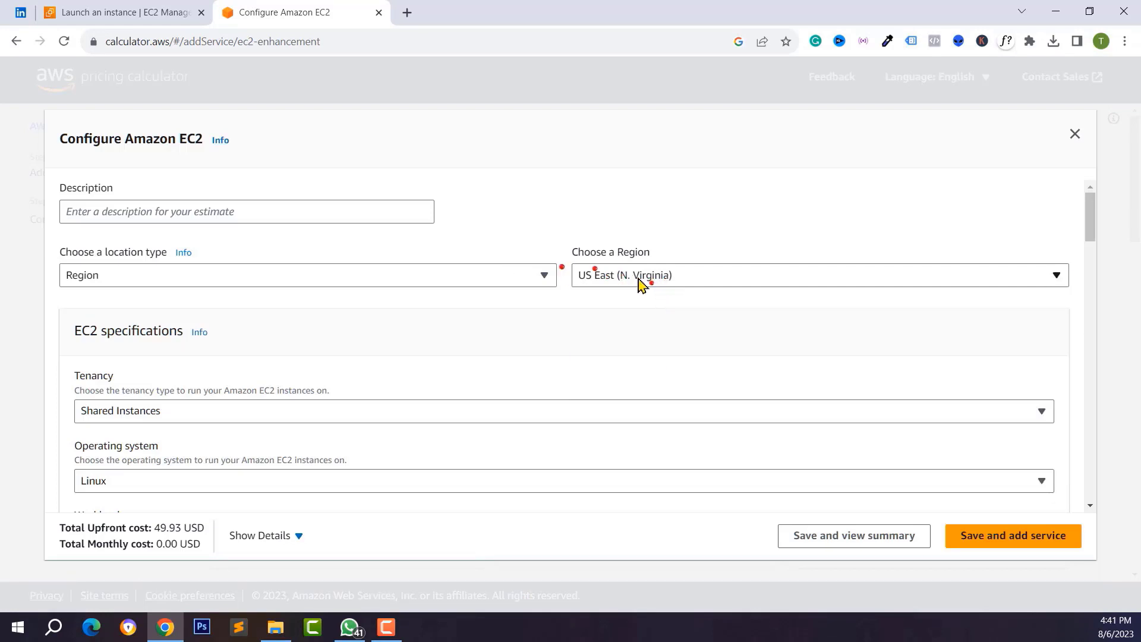
left_click(127, 13)
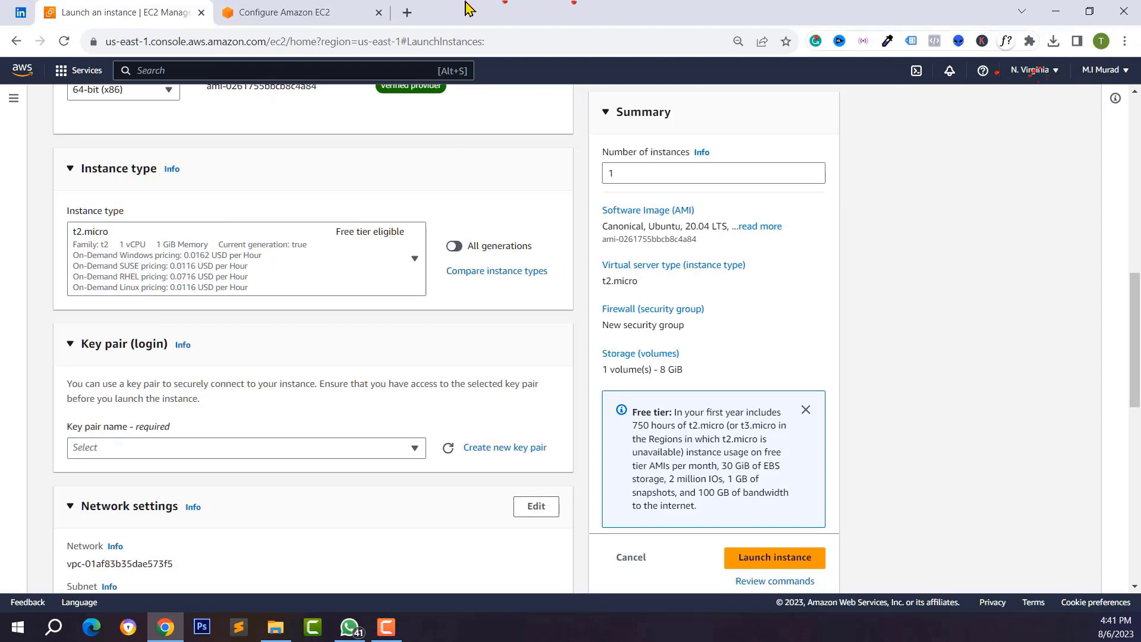
left_click(294, 12)
Review the instance table, noting the lowest-cost t4g.nano in the t4g family.
scroll(611, 326, "down", 1)
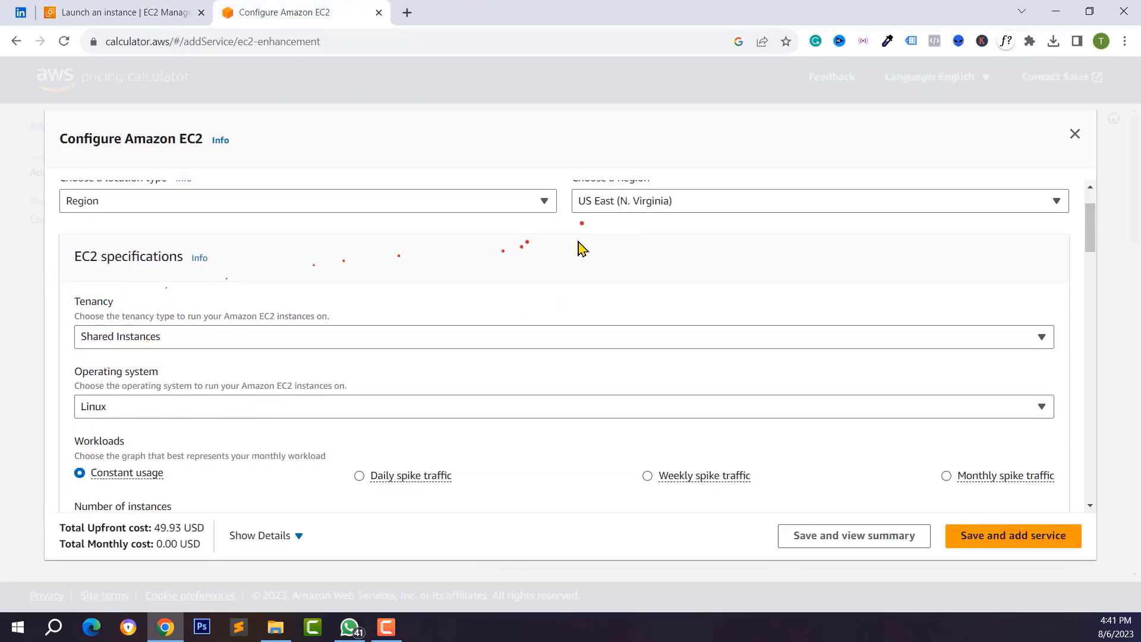
scroll(141, 296, "down", 2)
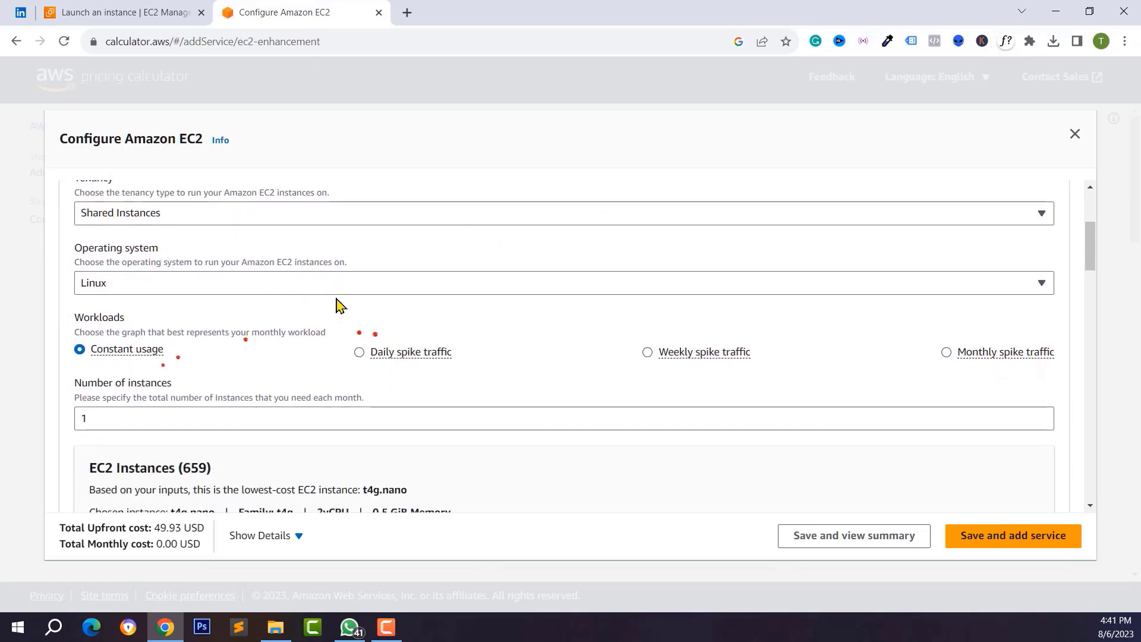
scroll(265, 326, "up", 3)
scroll(267, 327, "down", 5)
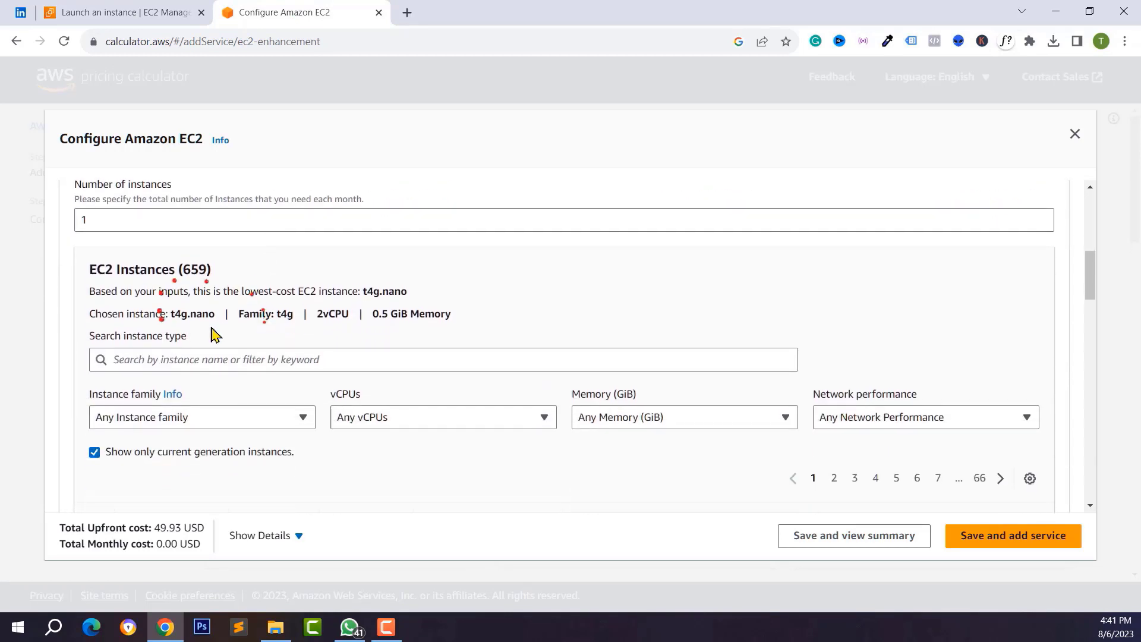
scroll(138, 232, "down", 1)
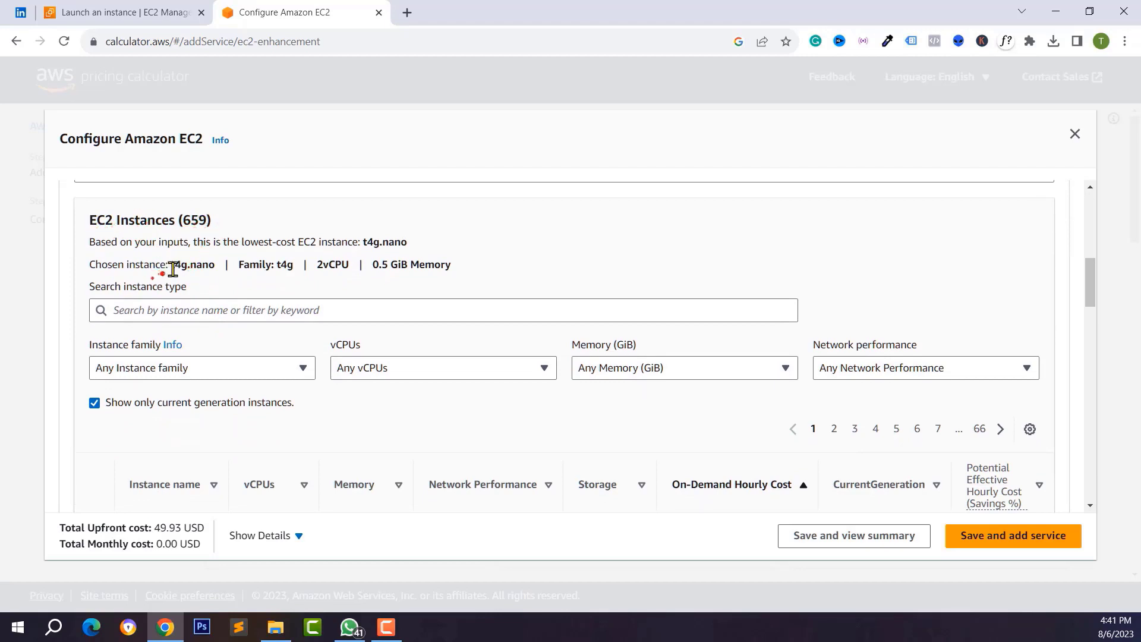
left_click_drag(172, 265, 189, 266)
left_click(196, 266)
left_click_drag(366, 241, 404, 246)
left_click(404, 247)
Select t2.micro in the instance table to match the launch form.
scroll(559, 362, "down", 1)
scroll(160, 335, "down", 3)
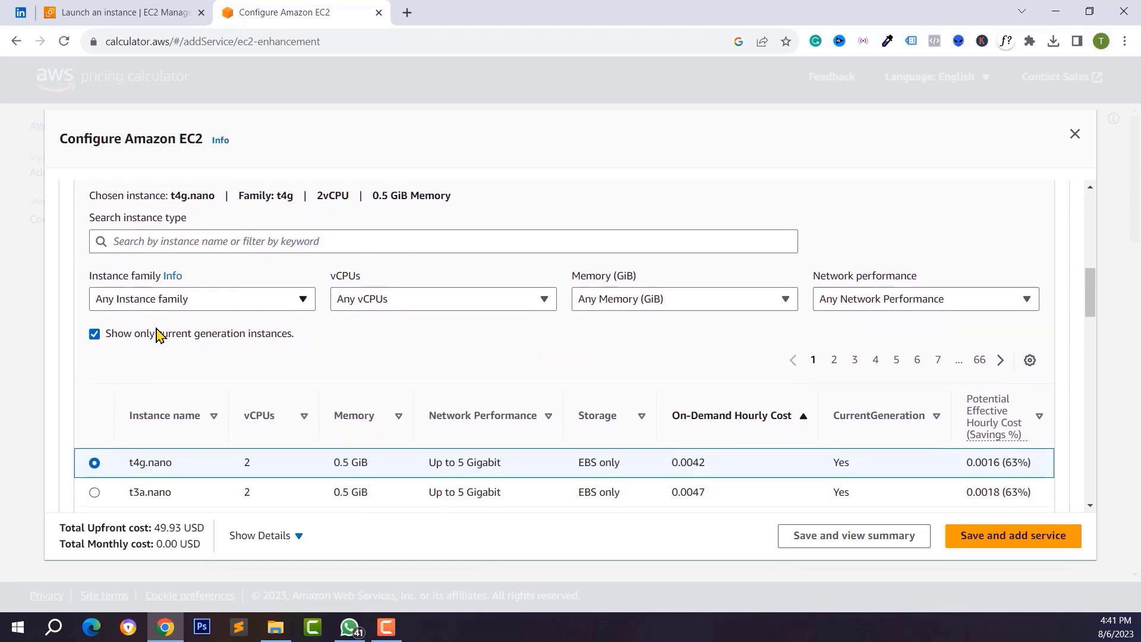
scroll(160, 351, "down", 2)
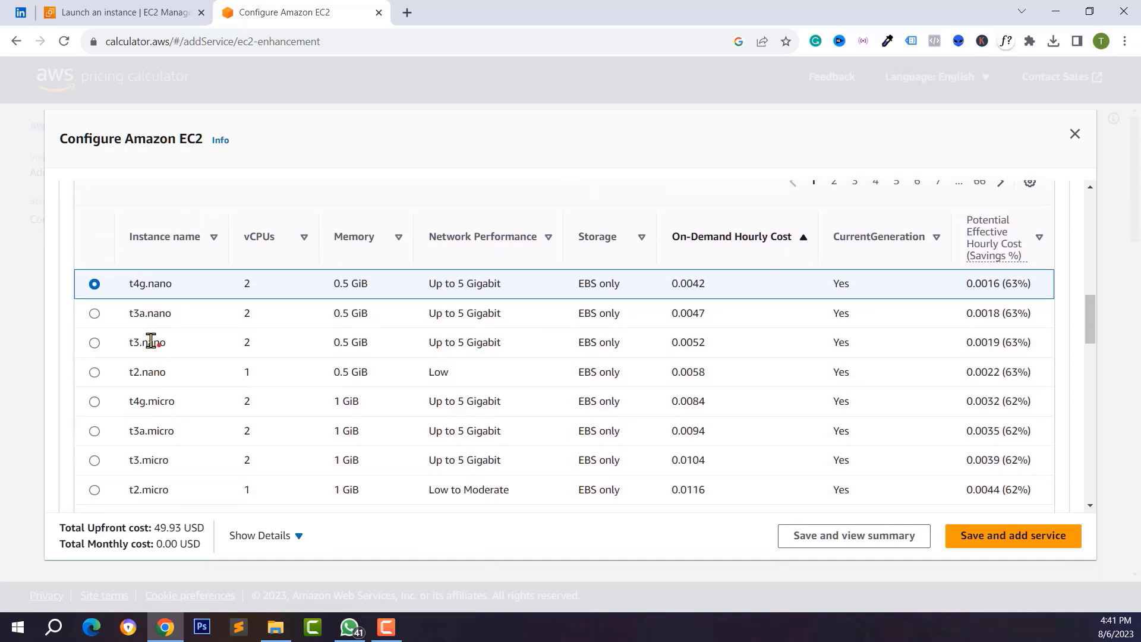
scroll(126, 312, "up", 1)
scroll(119, 356, "down", 2)
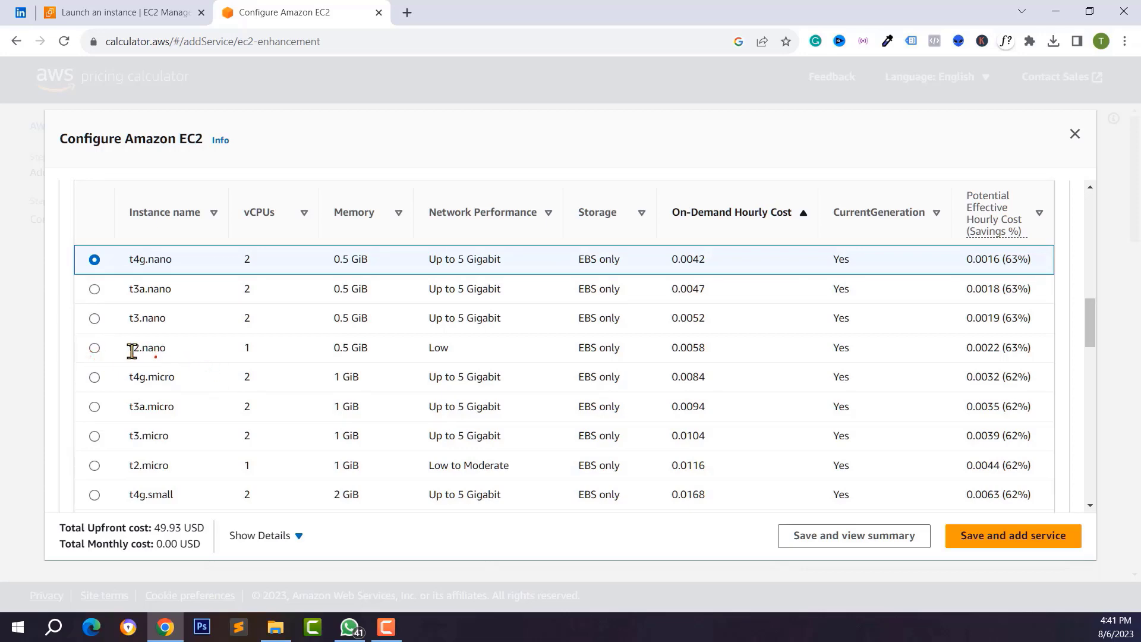
left_click(47, 19)
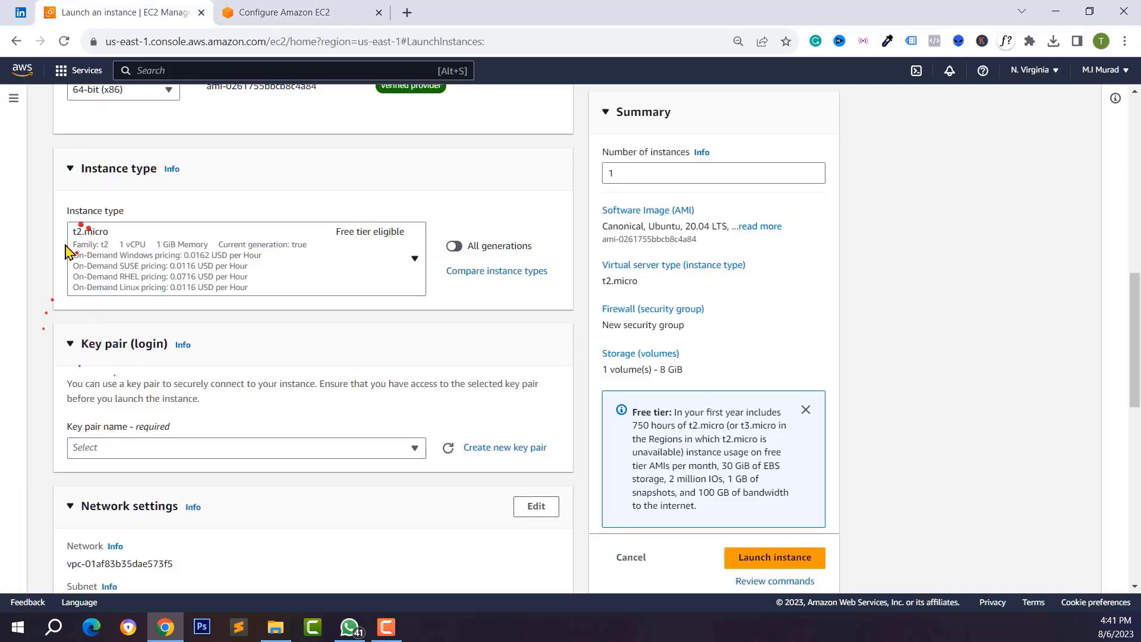
left_click(299, 11)
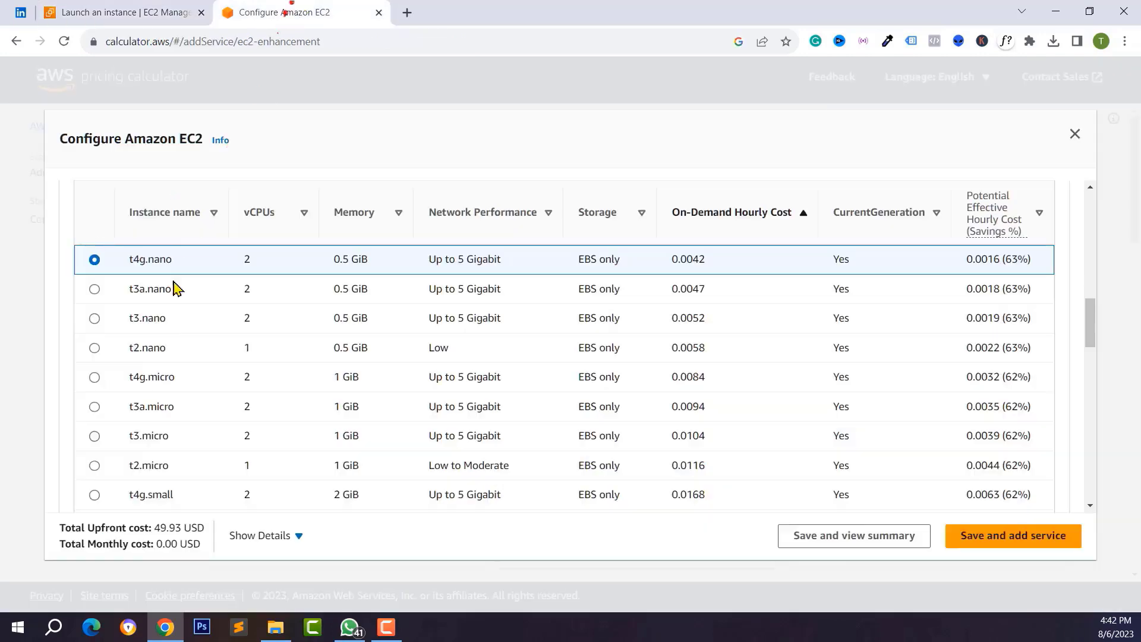
scroll(158, 408, "down", 1)
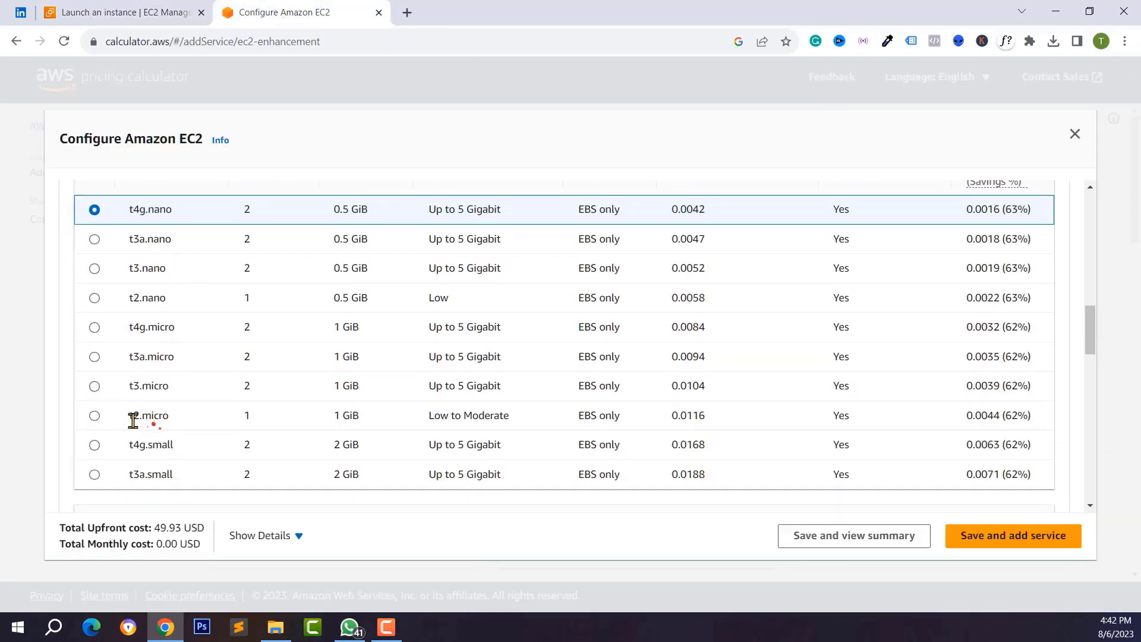
left_click(94, 416)
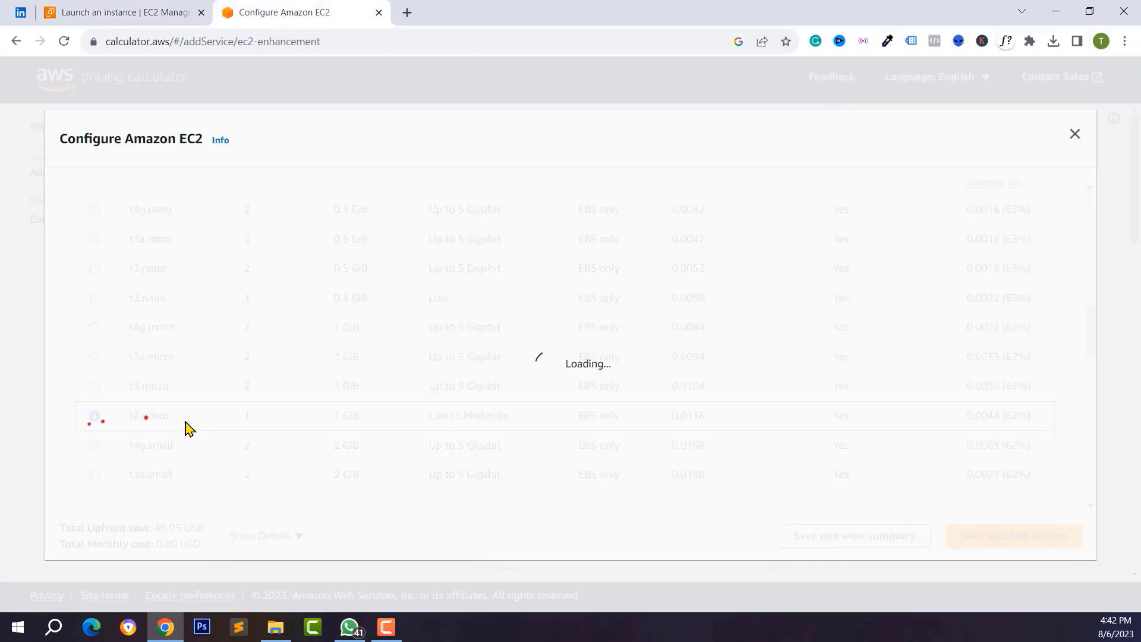
Change the Compute Savings Plan reservation term to 1 year, replacing the 136.66 USD upfront option.
scroll(363, 436, "down", 4)
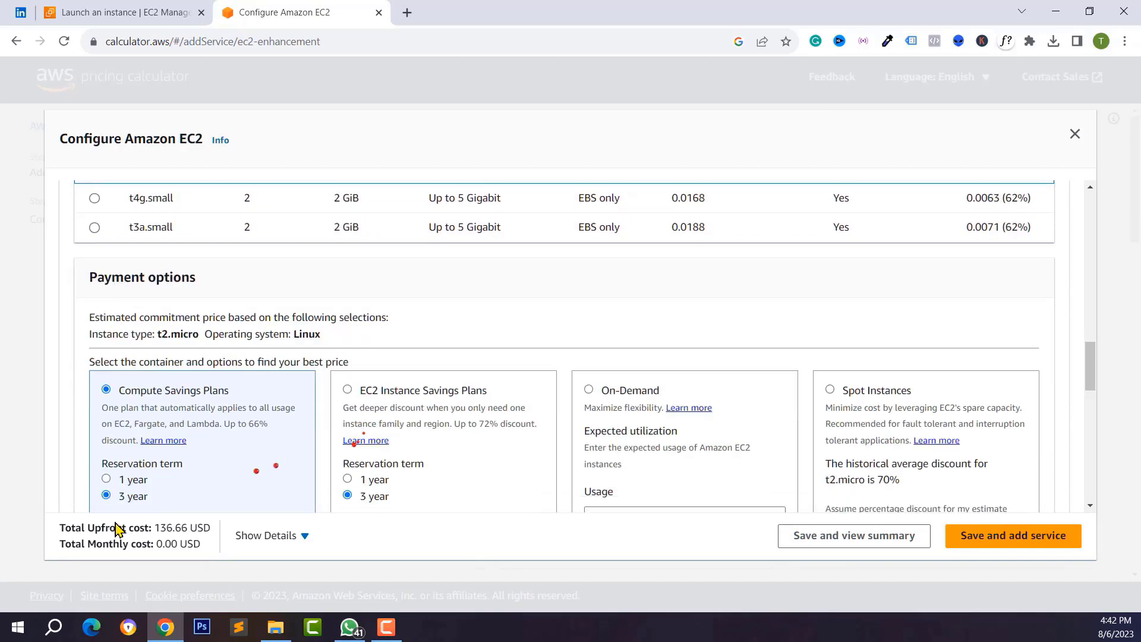
double_click(169, 528)
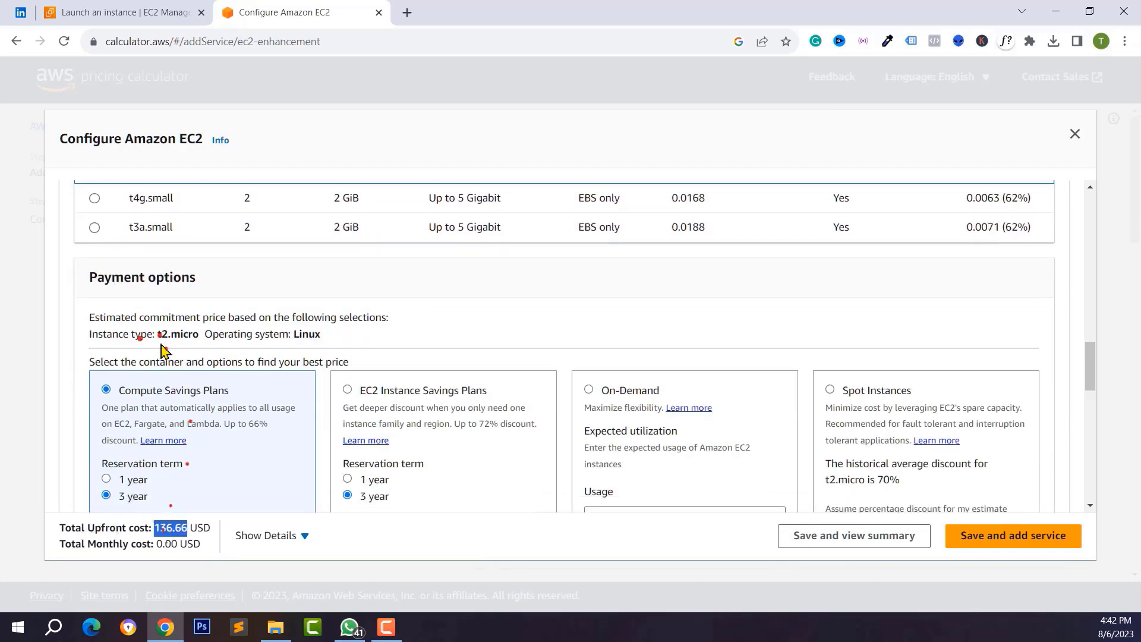
scroll(211, 261, "down", 1)
scroll(191, 311, "up", 2)
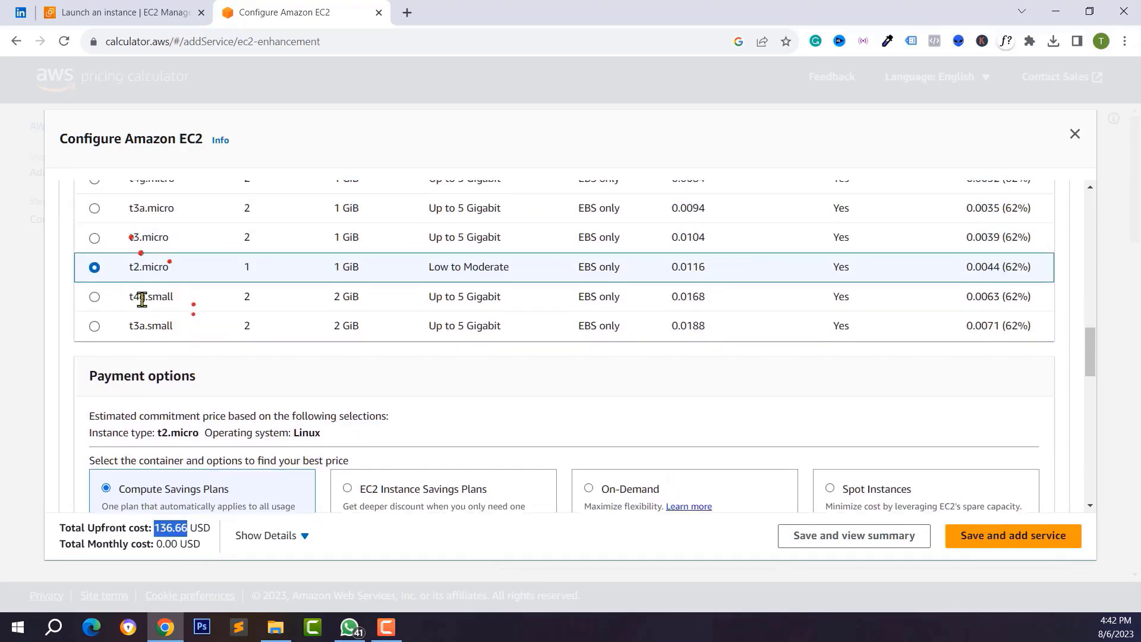
scroll(148, 300, "down", 1)
scroll(171, 352, "down", 2)
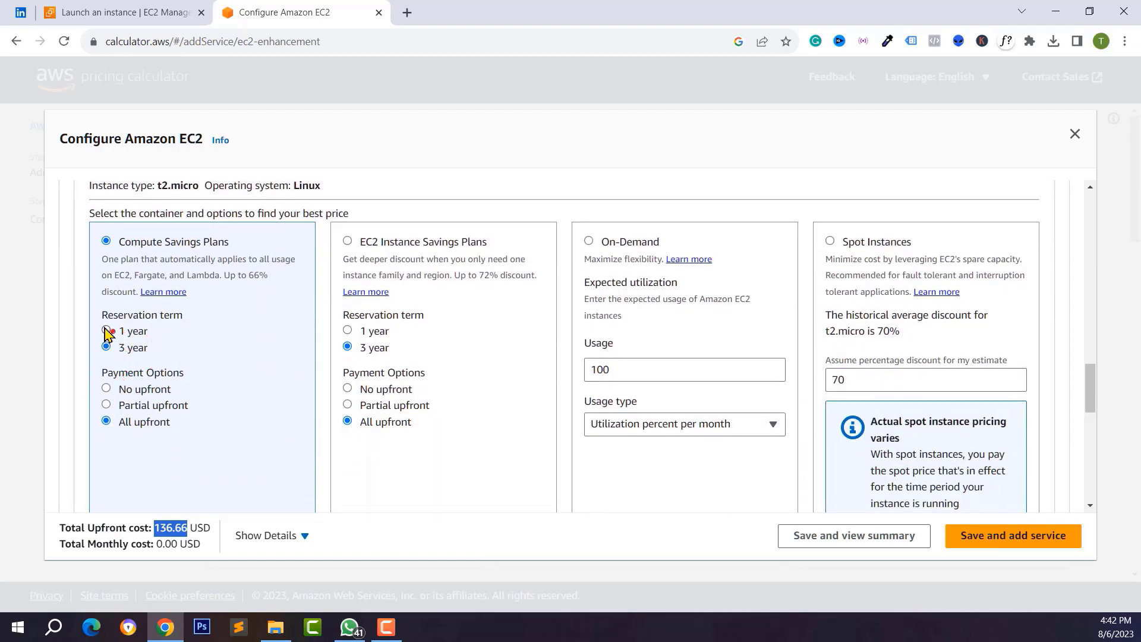
left_click(107, 331)
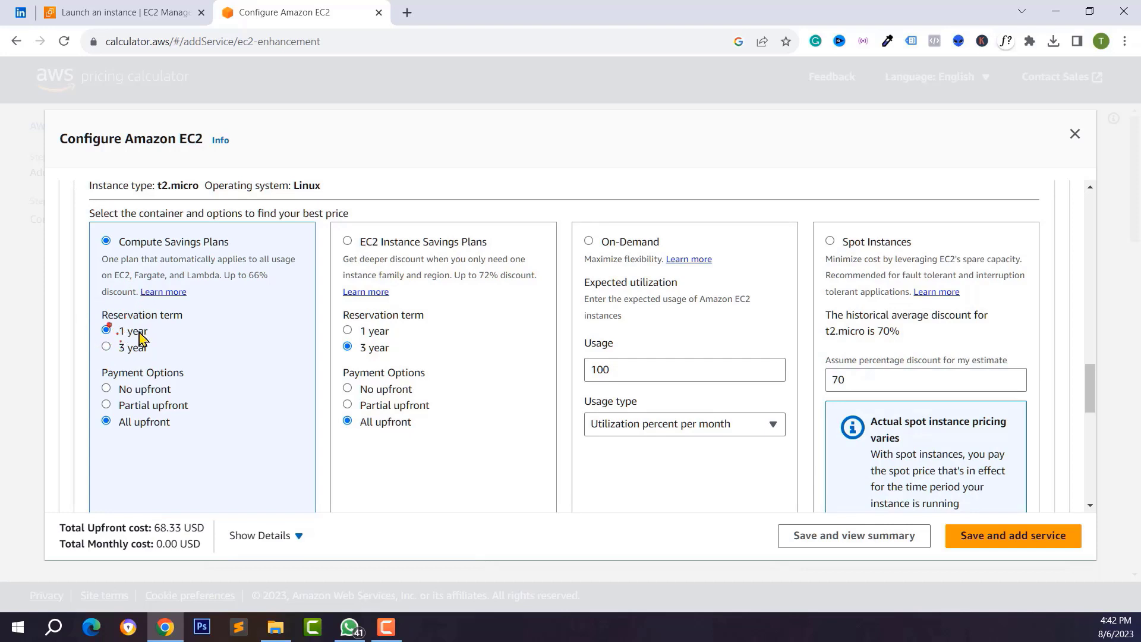
Review the new 68.33 USD upfront cost and close the calculator tab.
left_click_drag(154, 528, 176, 528)
scroll(164, 381, "down", 1)
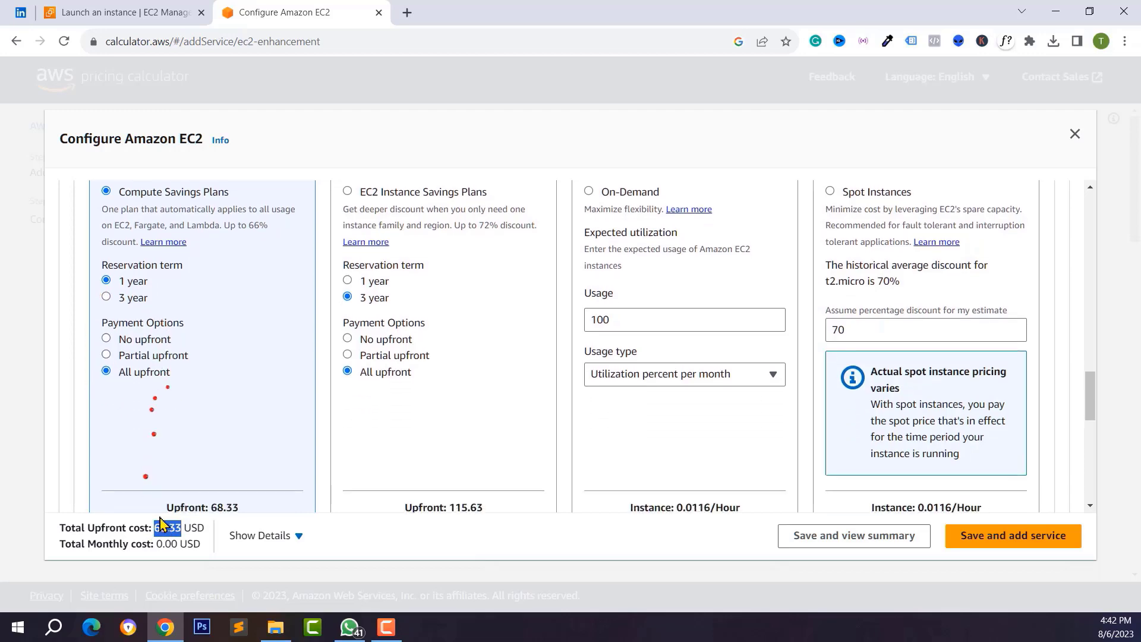
scroll(393, 345, "down", 1)
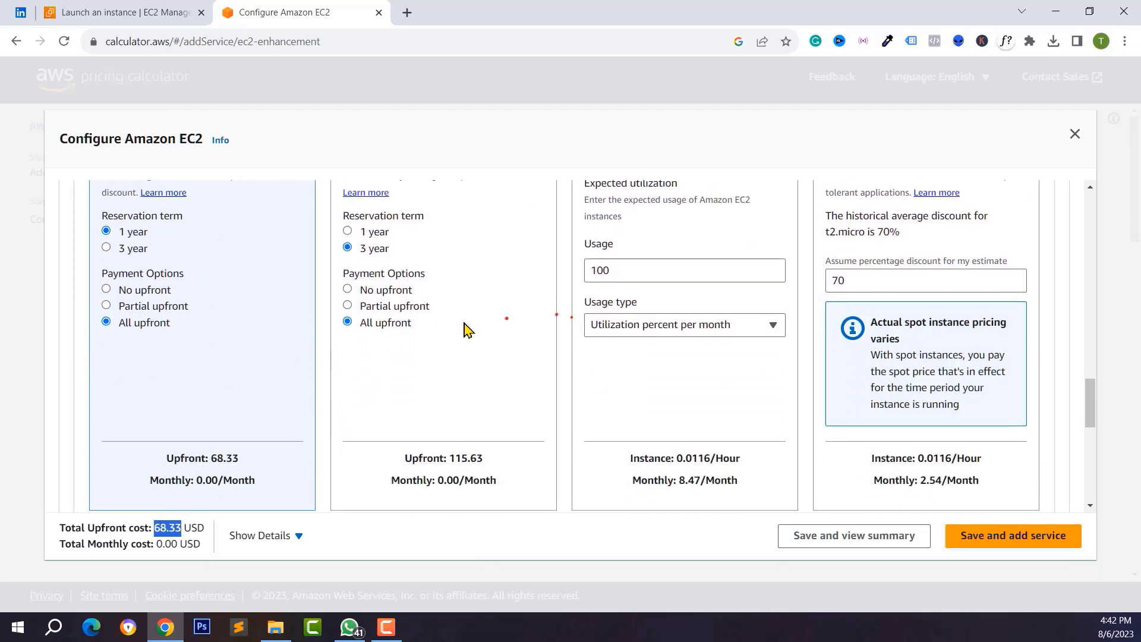
scroll(469, 328, "down", 3)
scroll(377, 377, "down", 6)
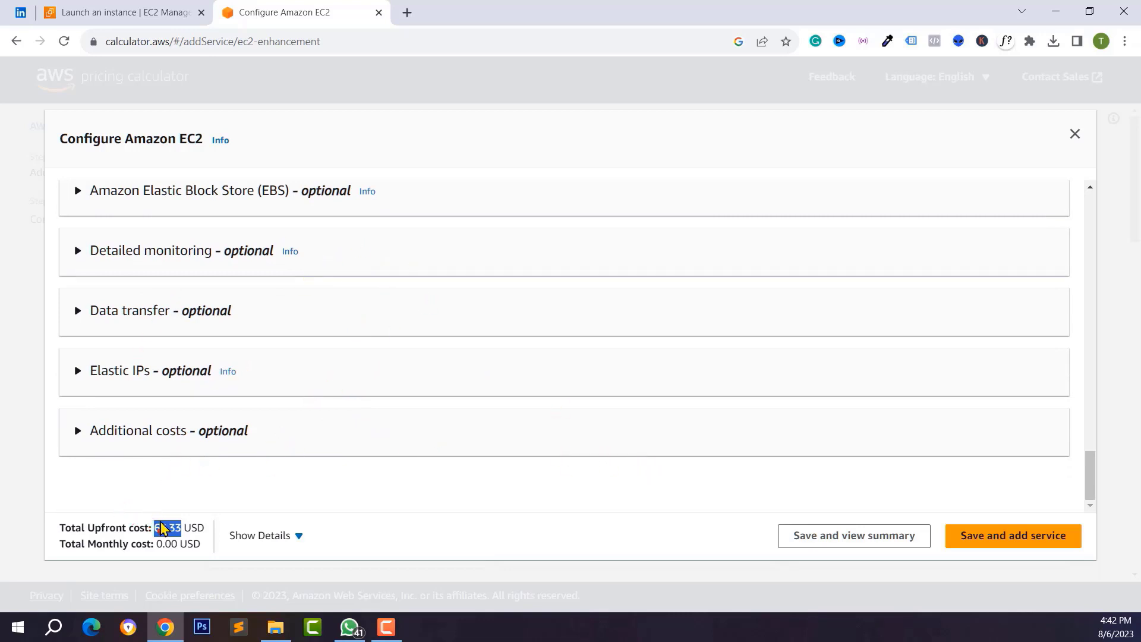
scroll(270, 377, "up", 10)
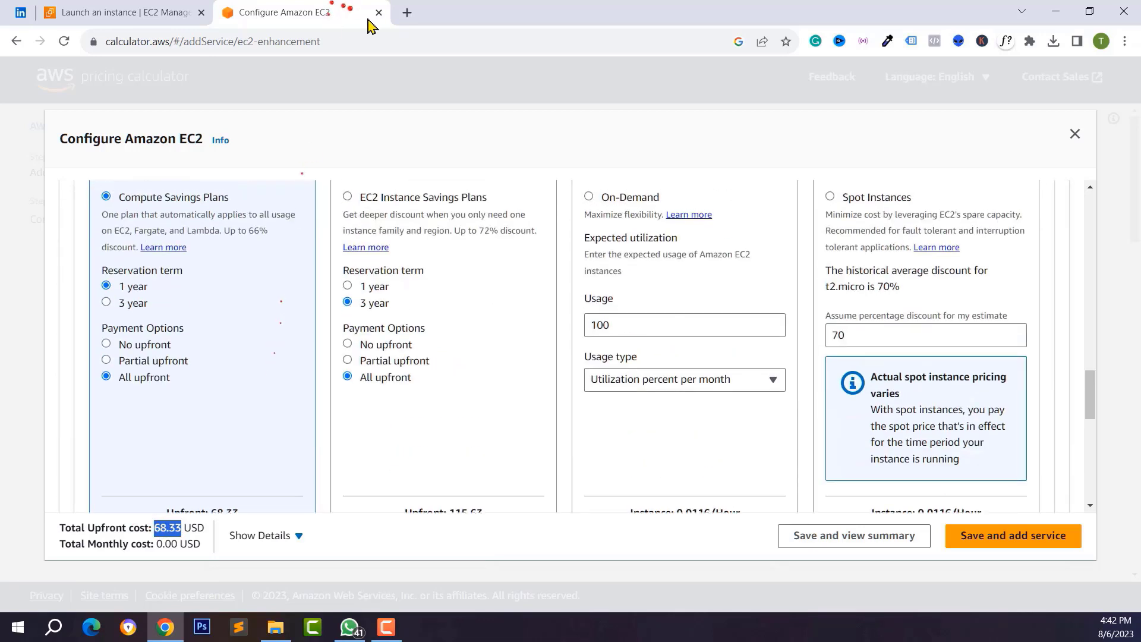
left_click(378, 13)
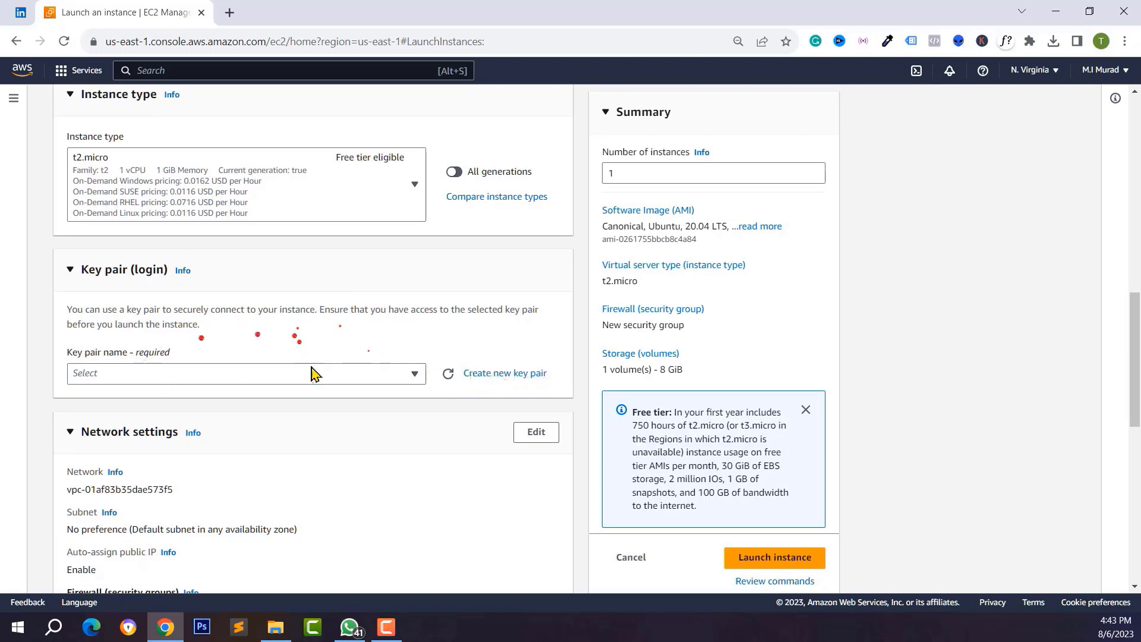
Create and download an RSA key pair named mykeypair in PuTTY .ppk format.
left_click(512, 373)
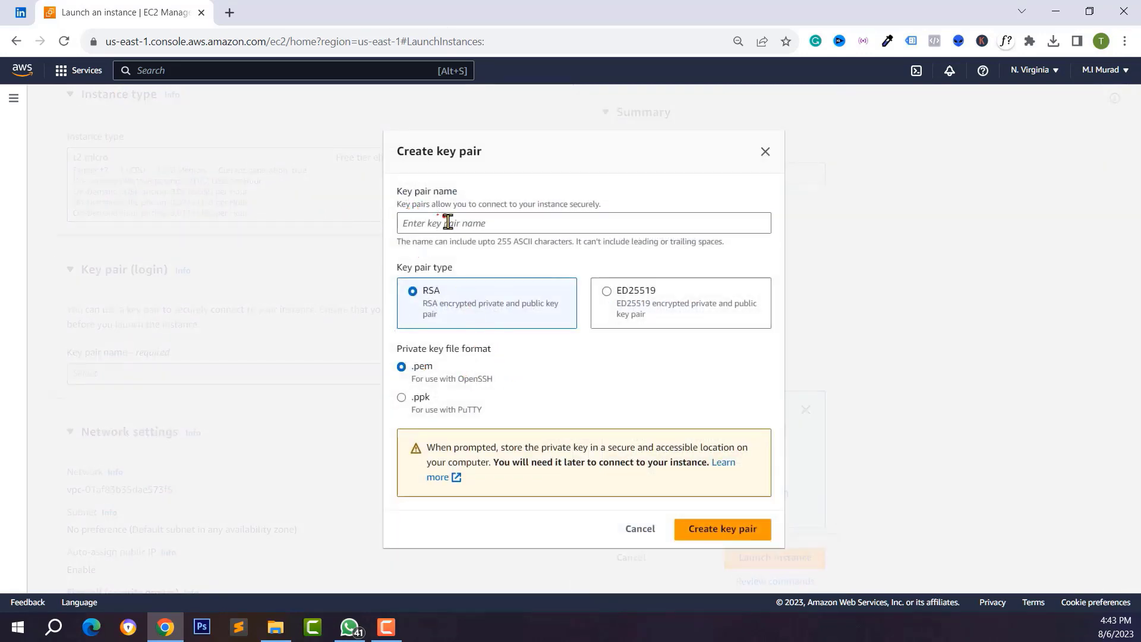
left_click(448, 223)
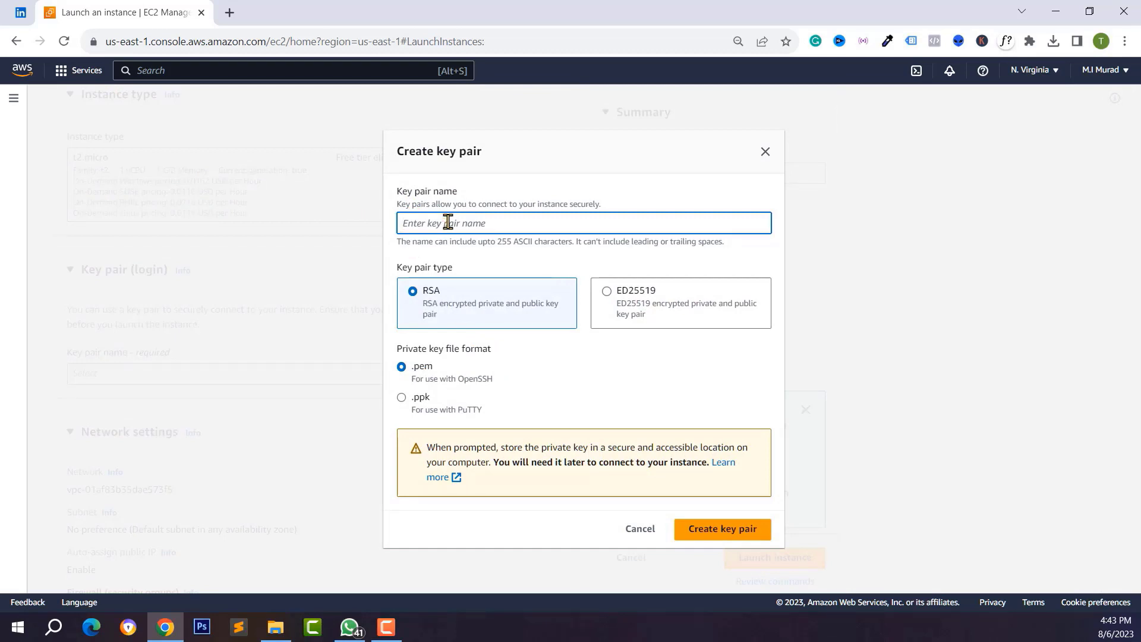
type("mykeypair")
left_click(413, 405)
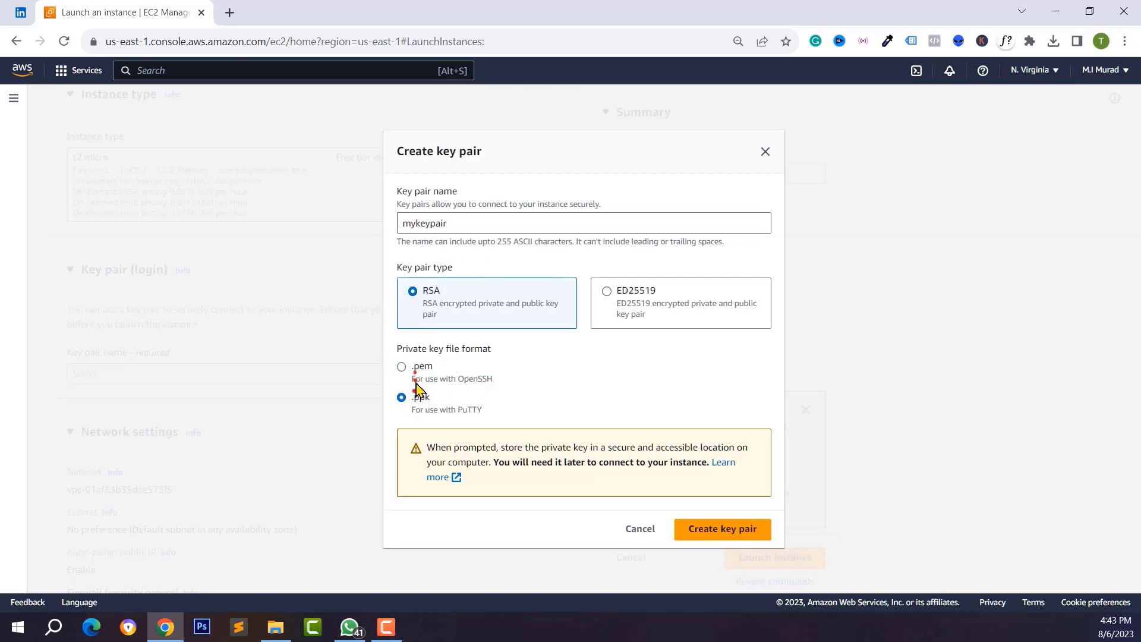
left_click(420, 372)
left_click(419, 407)
left_click_drag(457, 411, 482, 413)
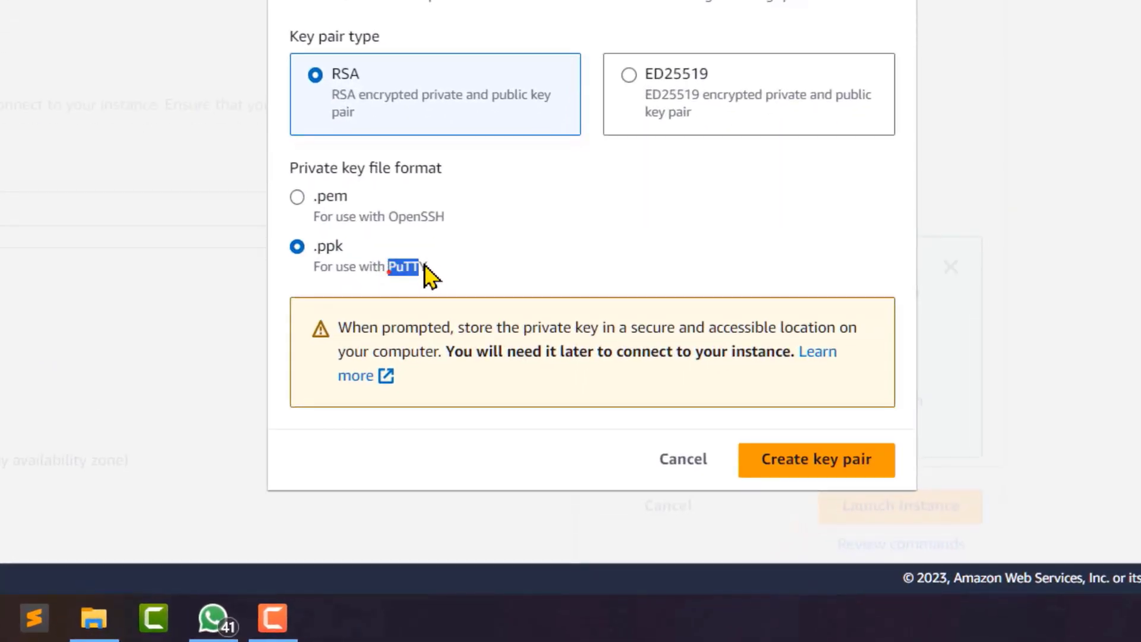
left_click(324, 246)
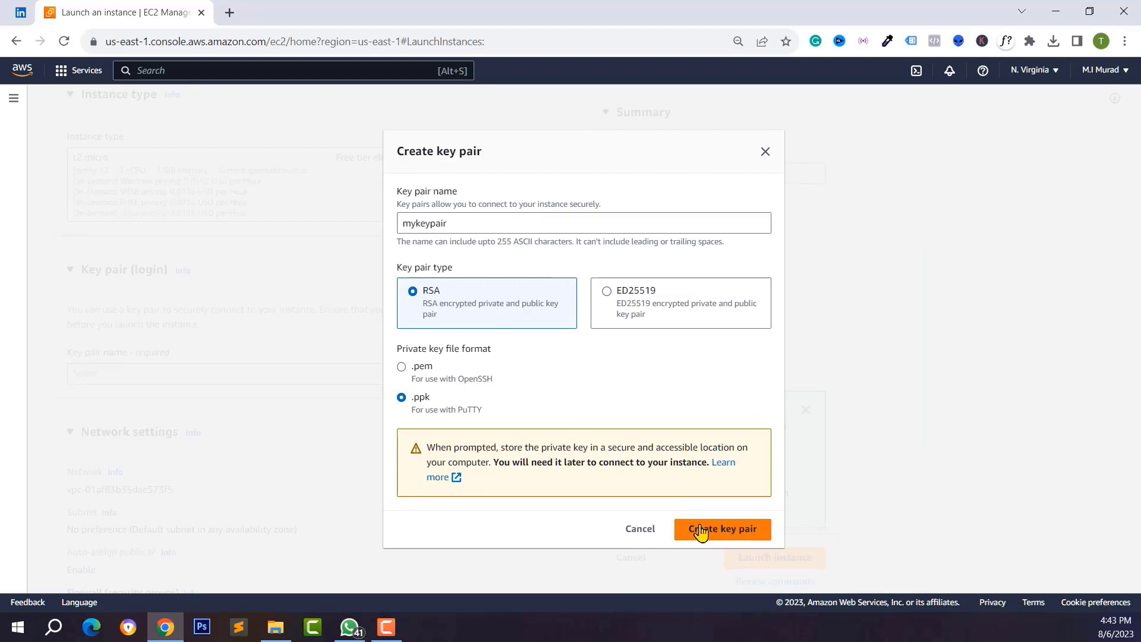
left_click(702, 529)
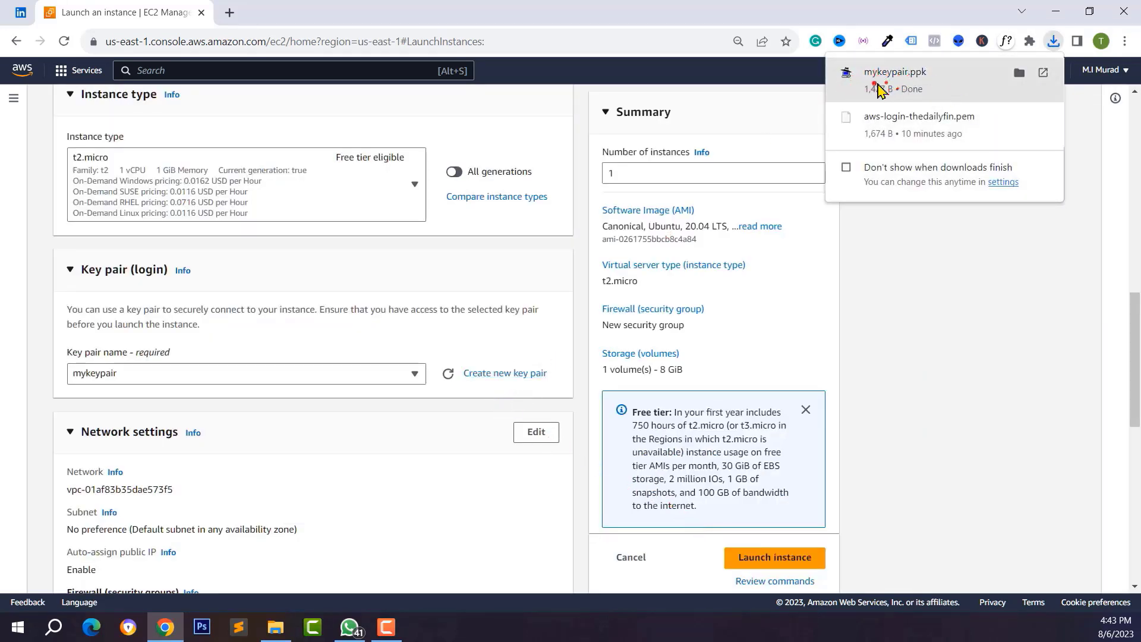
left_click(1019, 72)
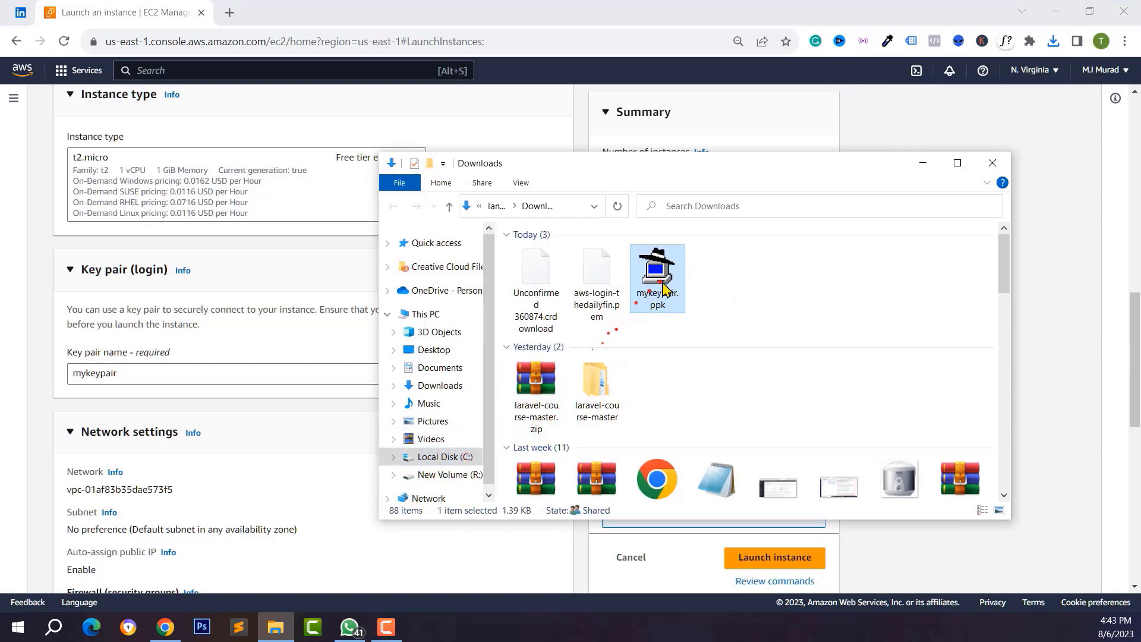
Leave the Downloads folder and return to the launch form's Network settings.
left_click(299, 398)
scroll(296, 397, "down", 3)
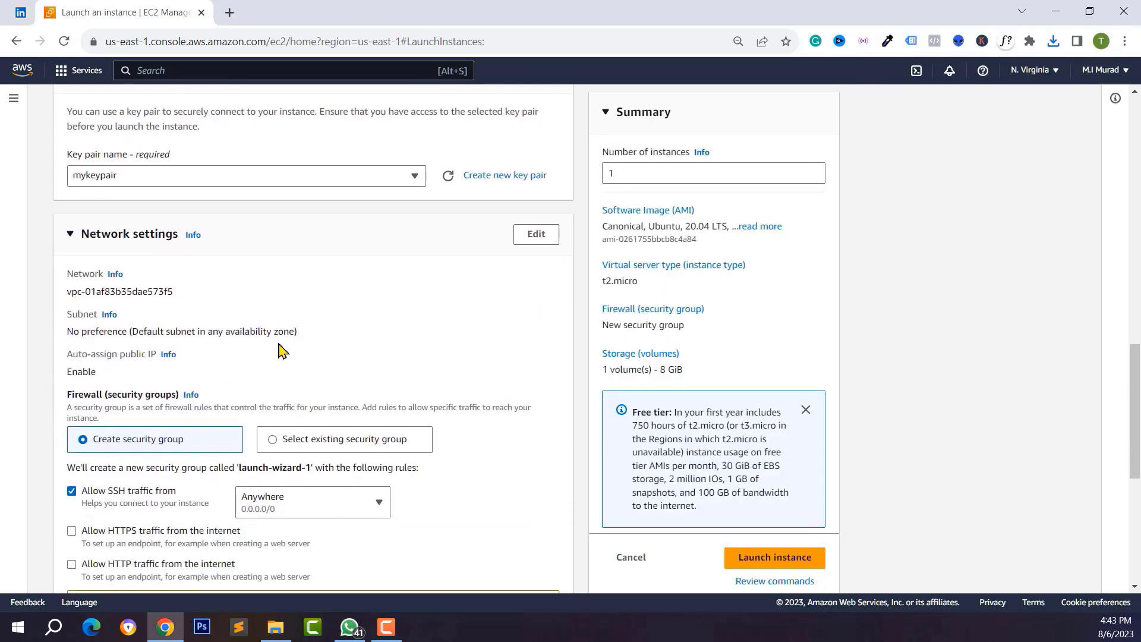
Keep SSH access open from Anywhere in the new security group's Network settings.
scroll(177, 277, "down", 1)
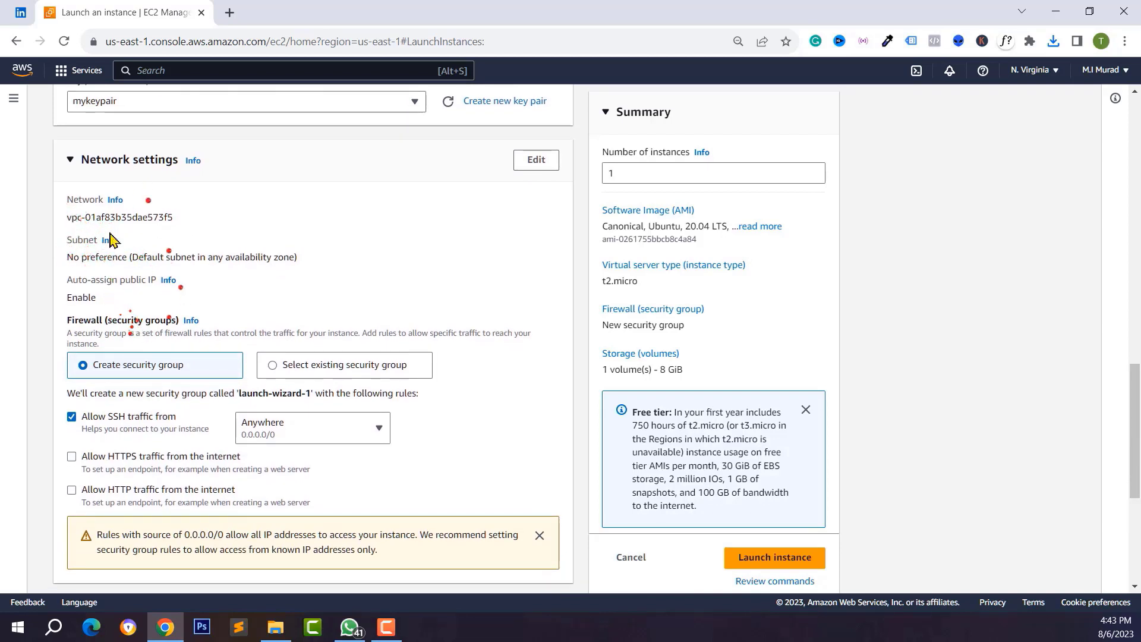
scroll(198, 237, "down", 1)
scroll(198, 238, "down", 1)
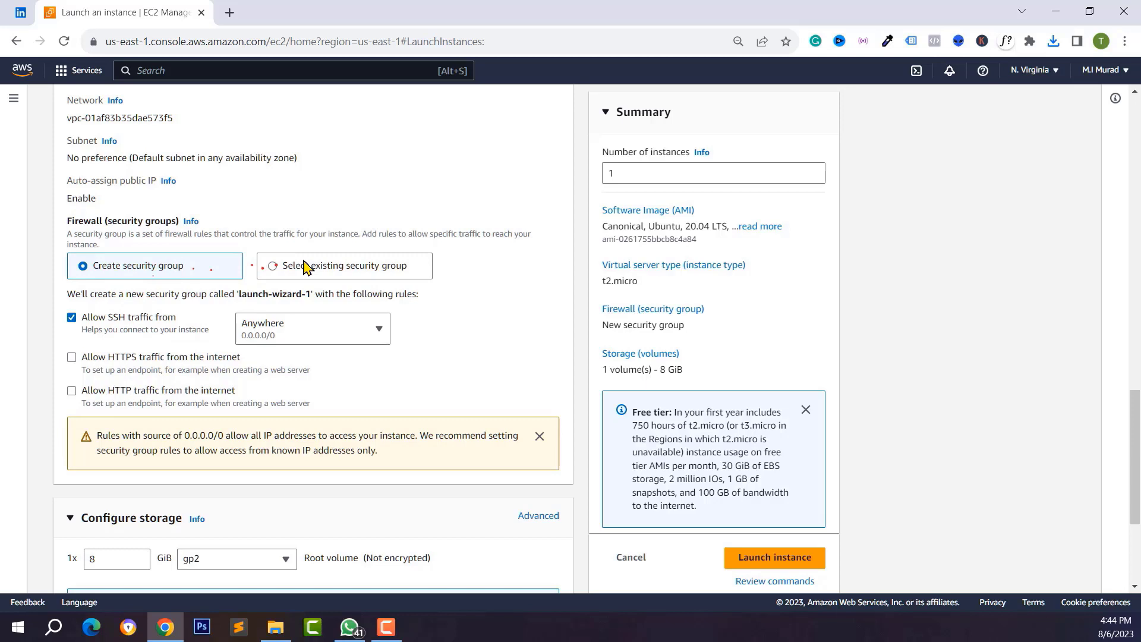
scroll(194, 311, "down", 1)
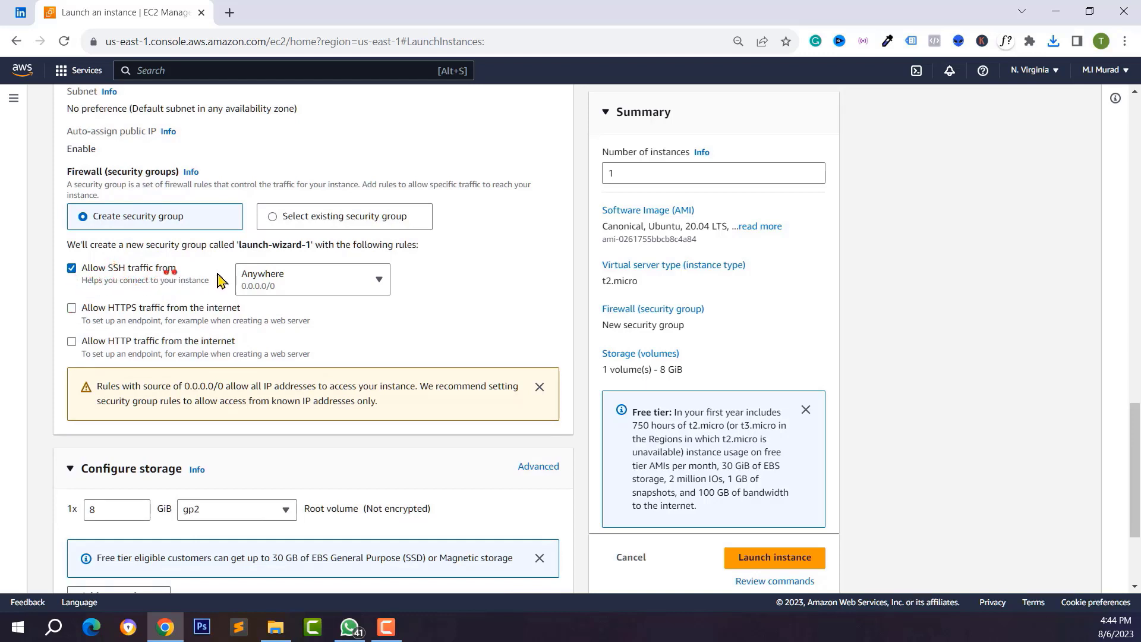
left_click(289, 289)
left_click(273, 279)
left_click(97, 42)
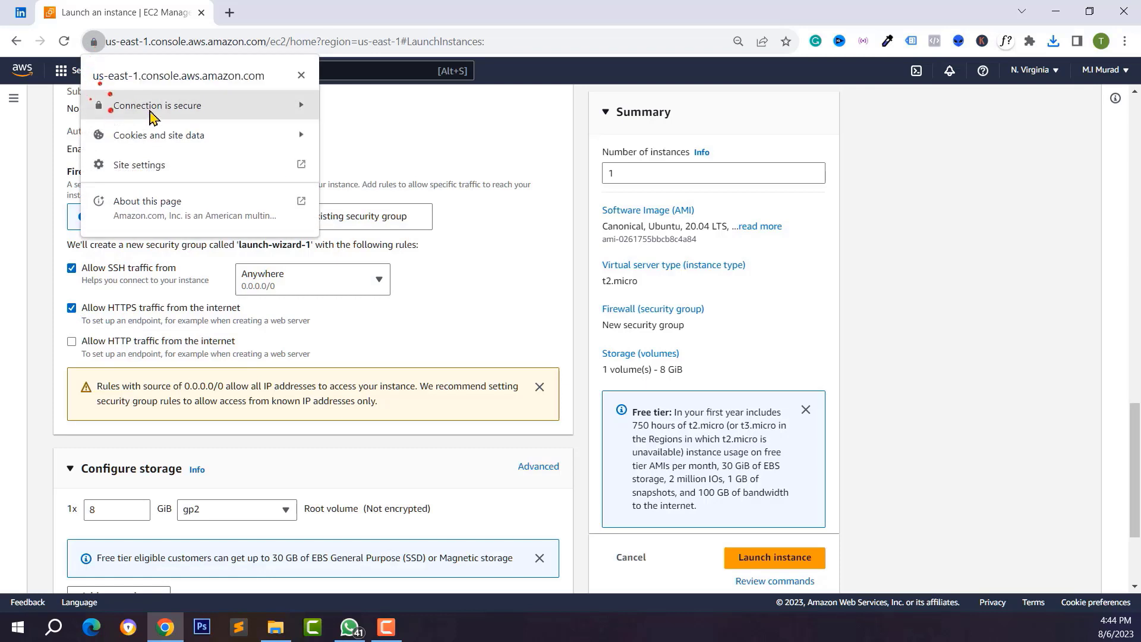
left_click(96, 51)
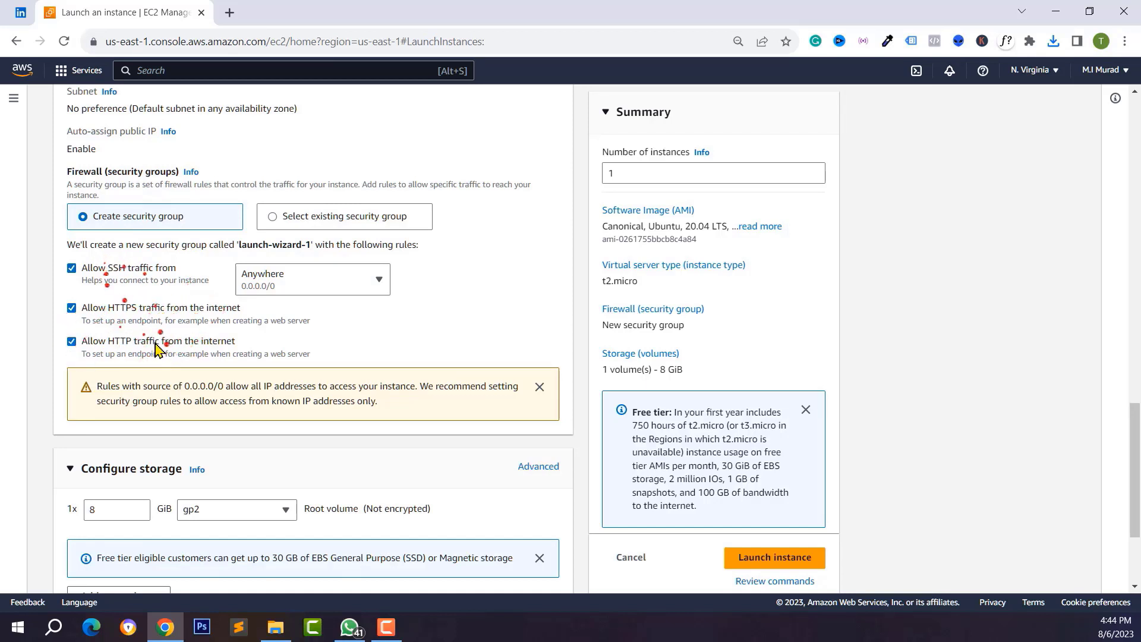
scroll(163, 344, "down", 1)
scroll(163, 344, "down", 2)
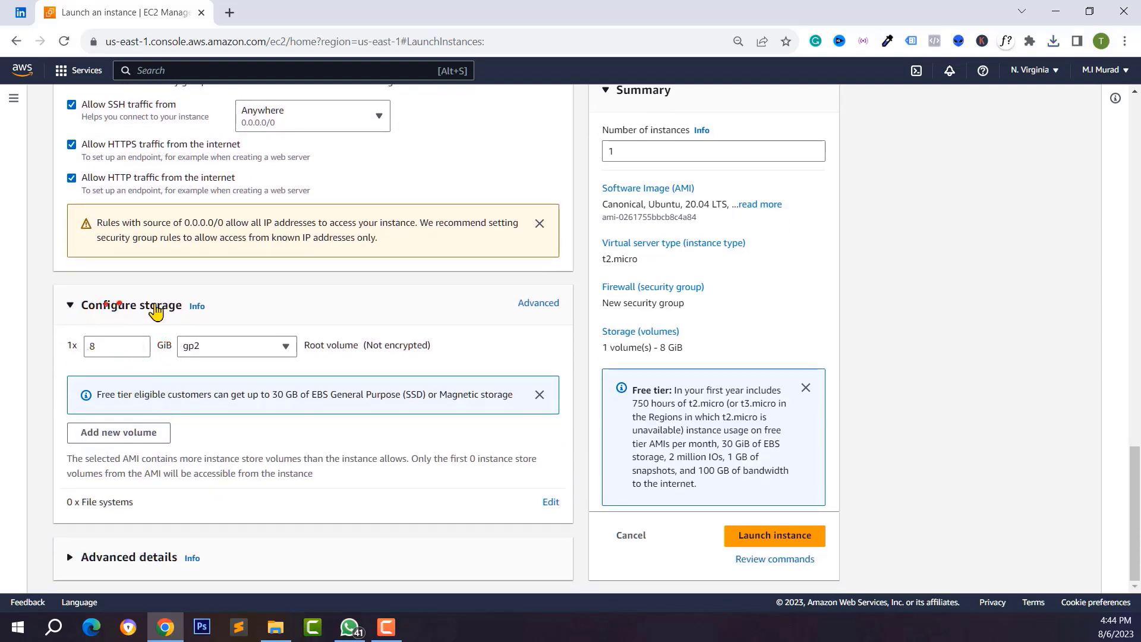
Raise the root volume to 30 GiB, the free-tier storage limit, and launch the instance.
left_click(123, 339)
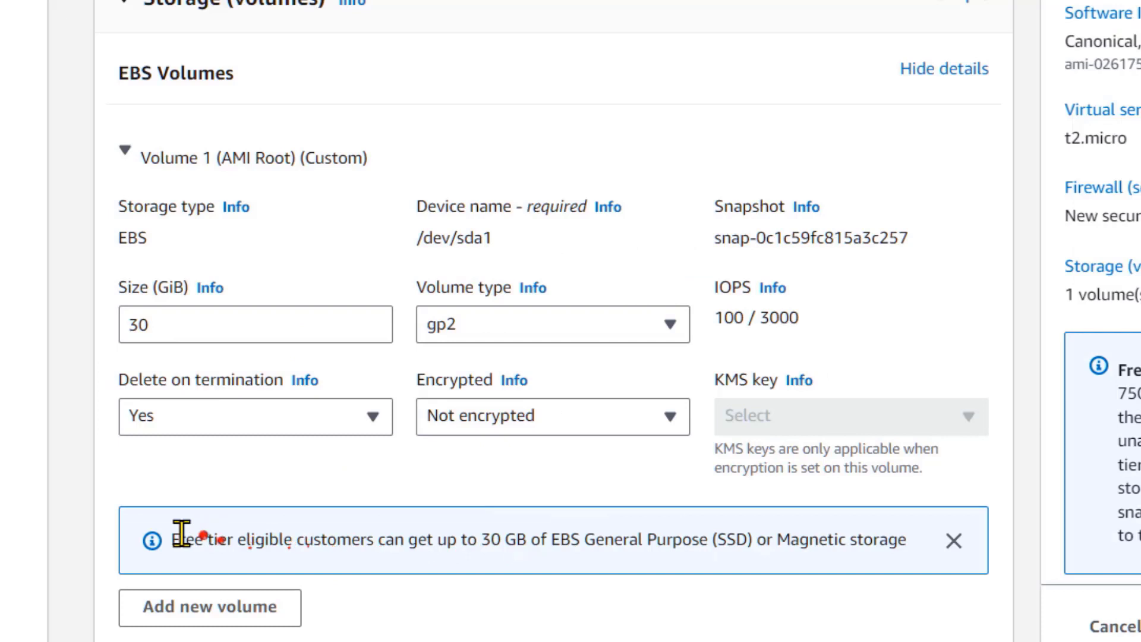
left_click_drag(96, 511, 118, 512)
left_click_drag(211, 540, 232, 541)
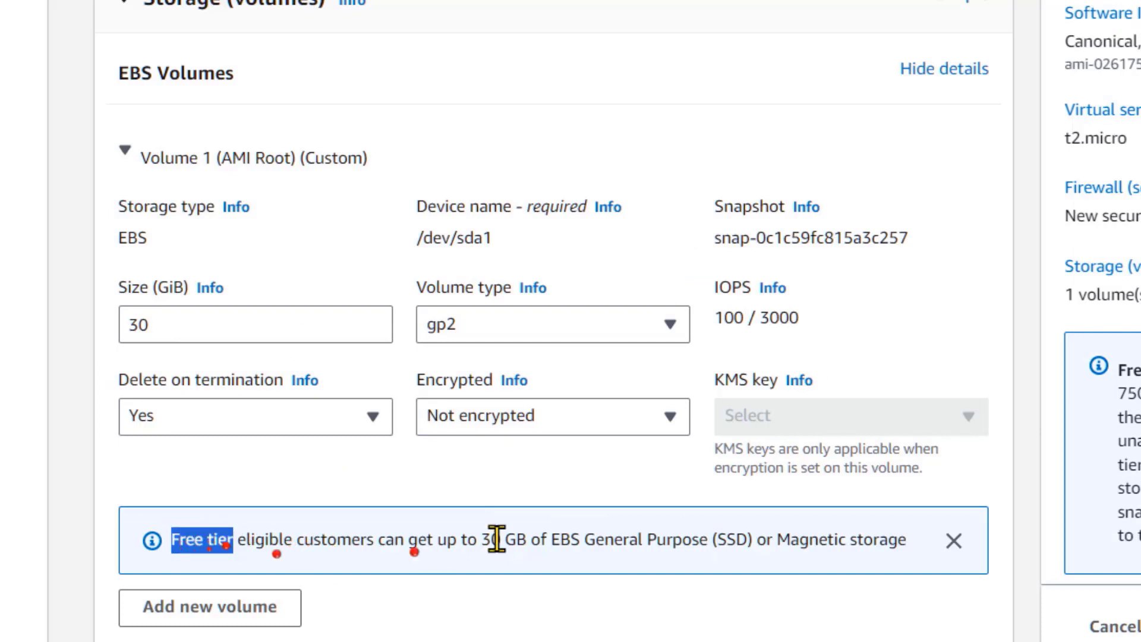
left_click_drag(492, 539, 510, 540)
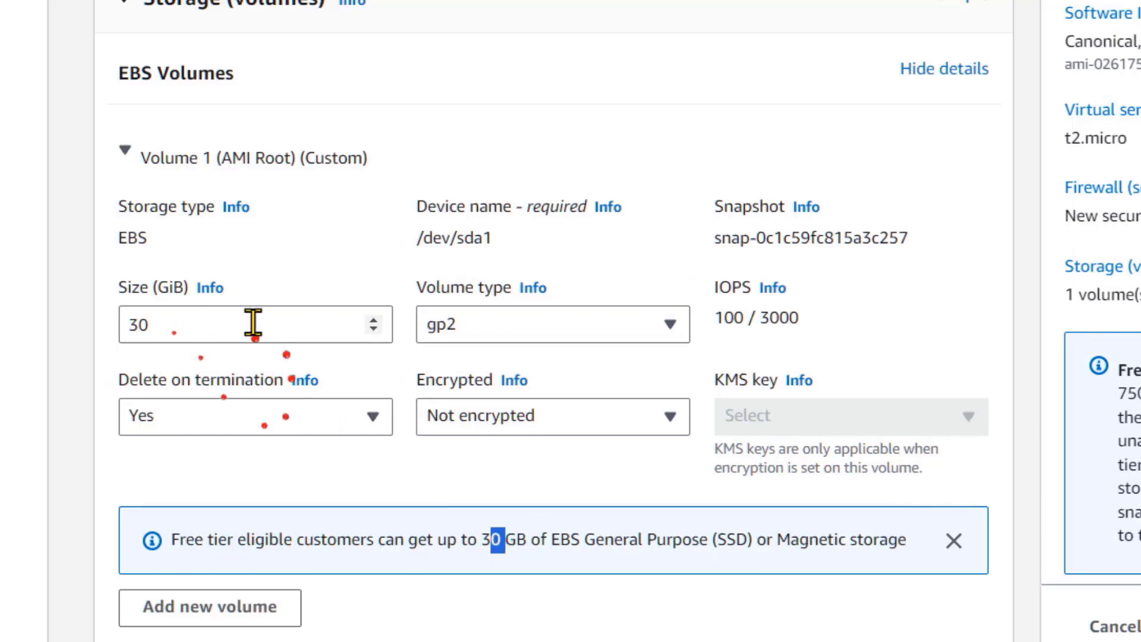
left_click(79, 392)
scroll(360, 456, "up", 1)
scroll(361, 456, "down", 2)
scroll(315, 498, "down", 2)
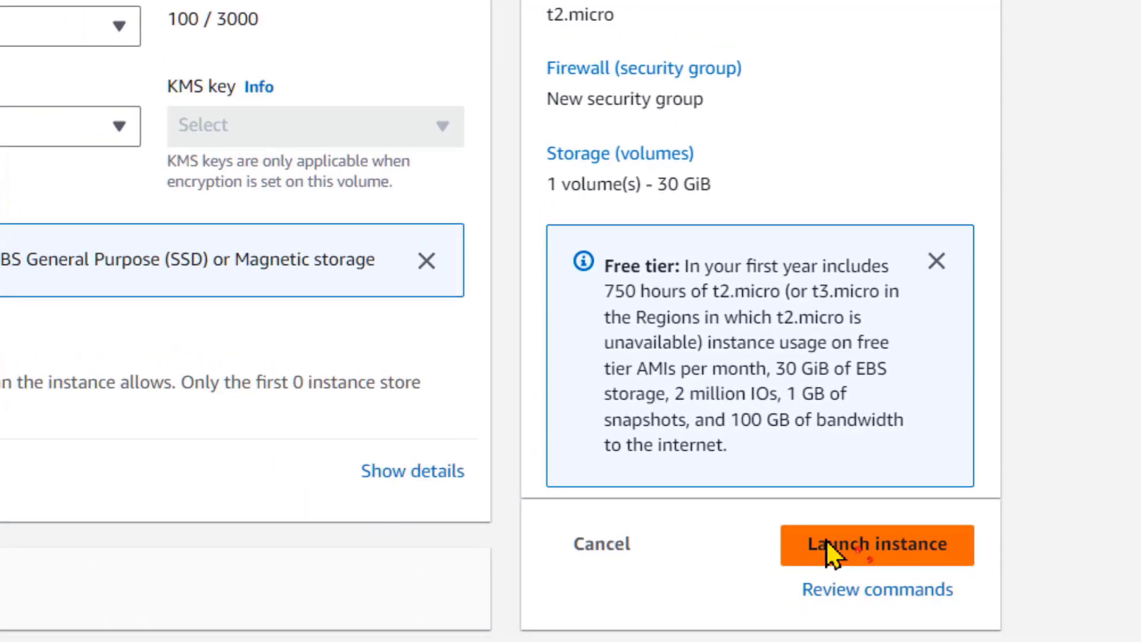
left_click(840, 560)
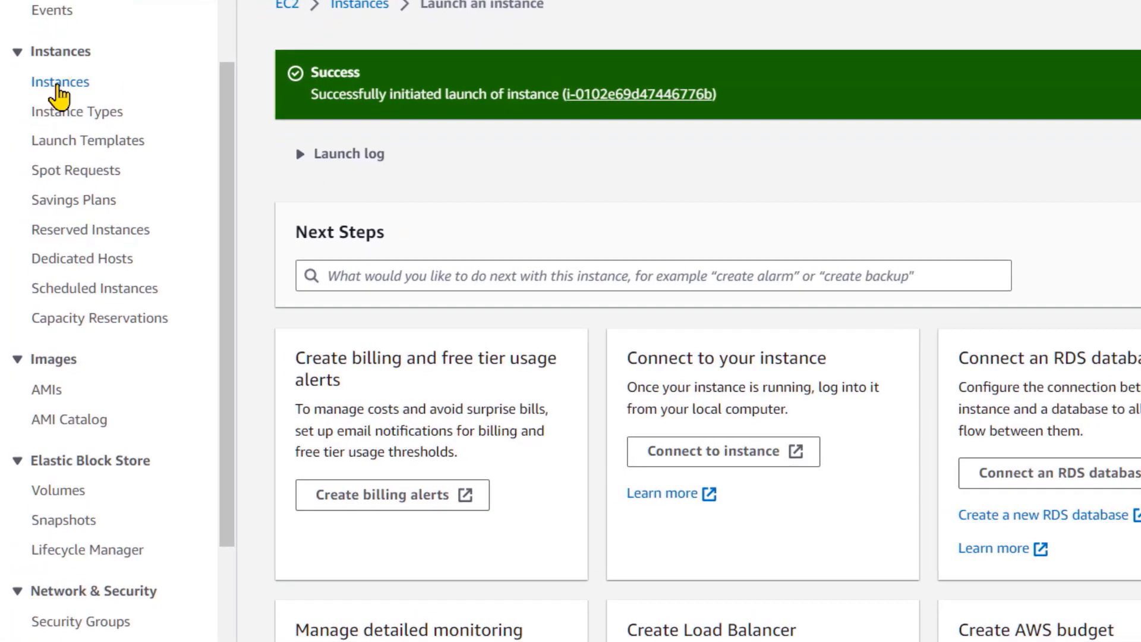
Go to the Instances list and wait until thedailyfin shows running with 2/2 checks passed.
left_click(37, 160)
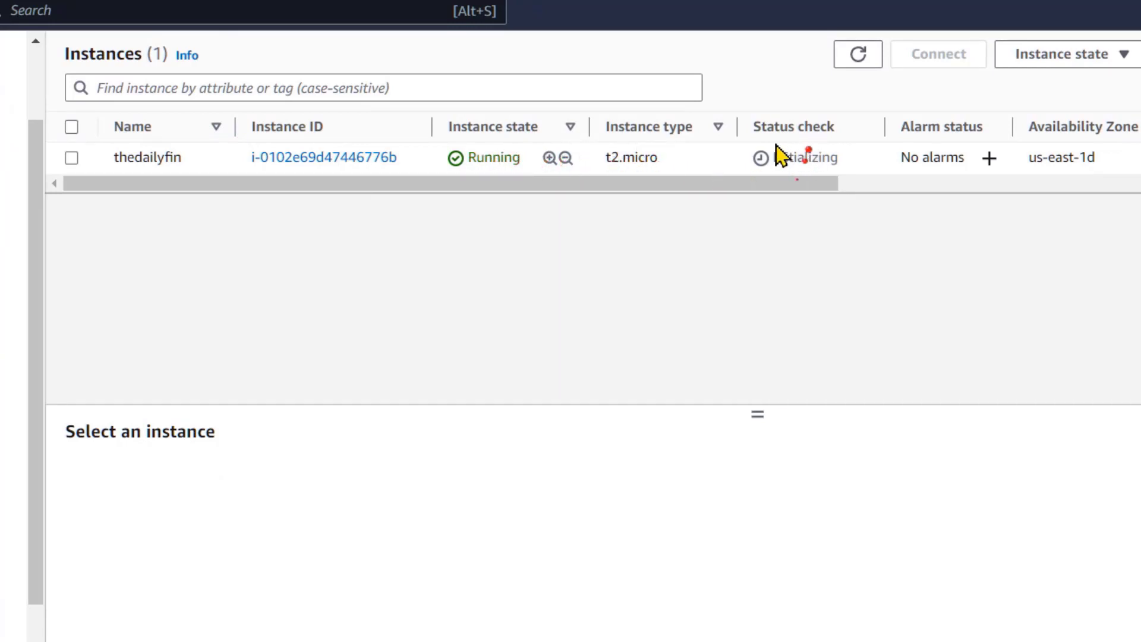
left_click_drag(779, 184, 550, 201)
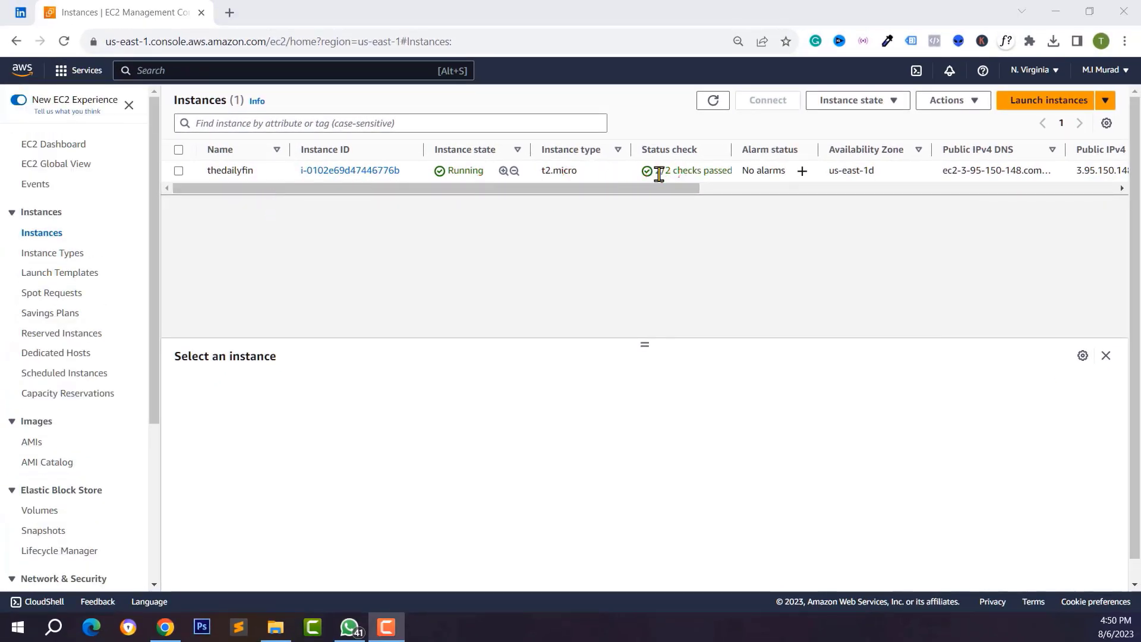
left_click_drag(670, 191, 262, 155)
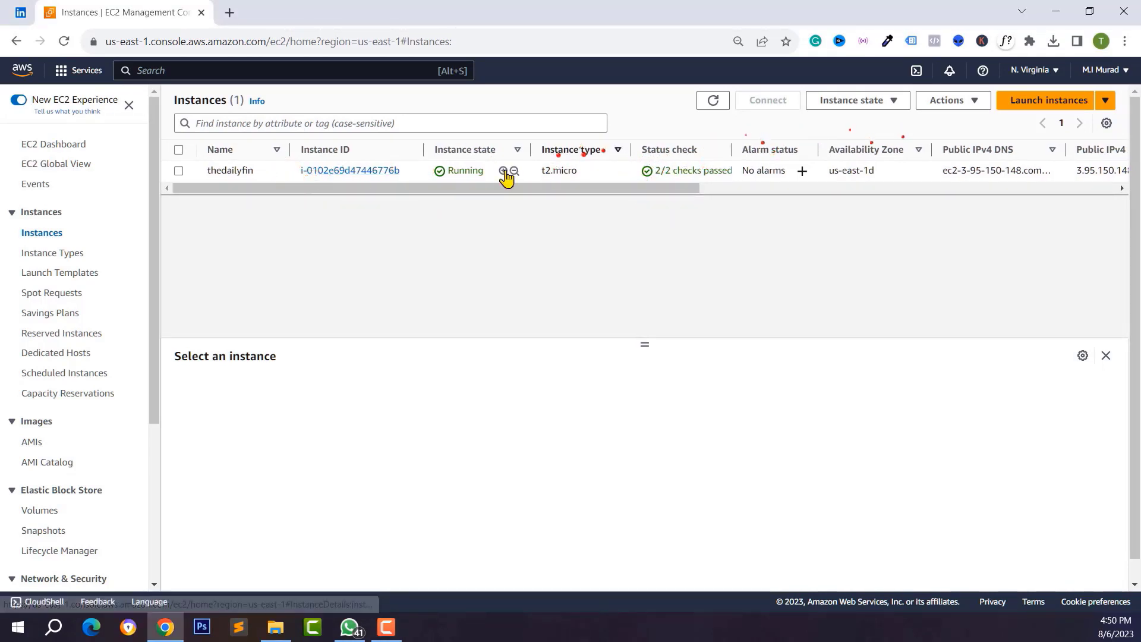
Open thedailyfin's details, note its public IP 3.95.150.148, and stop the instance.
left_click(341, 177)
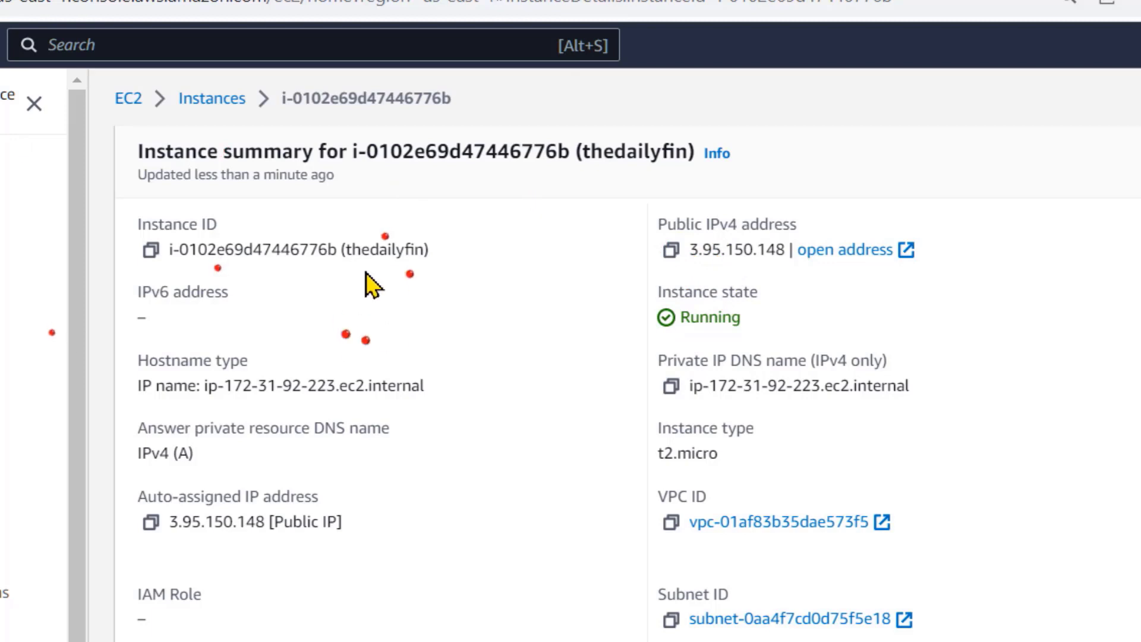
double_click(719, 250)
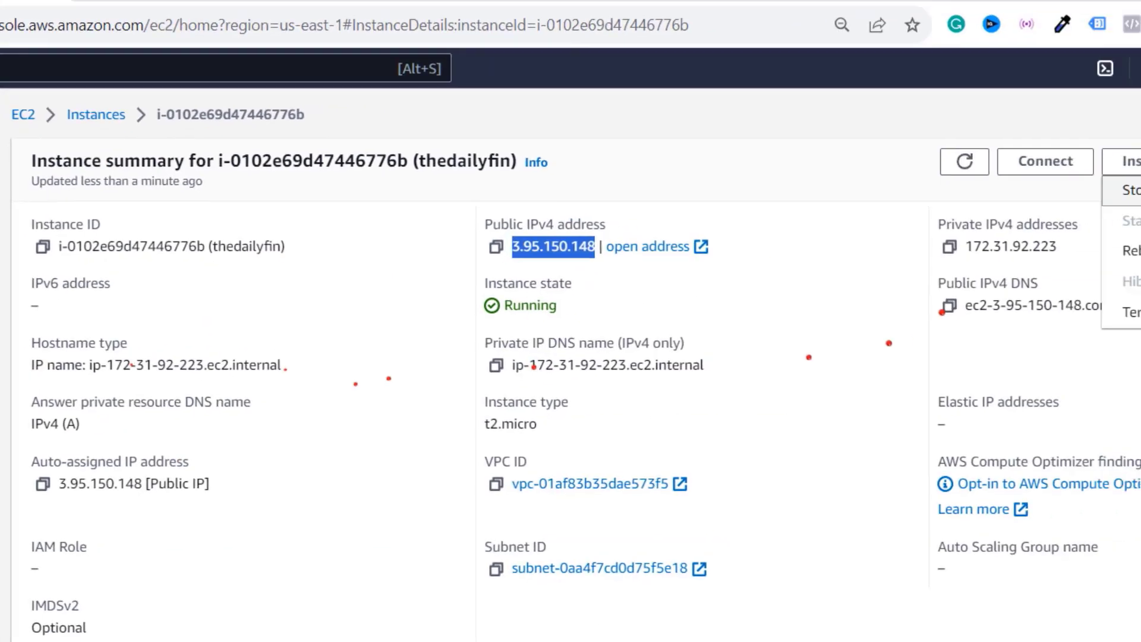
left_click(1130, 161)
left_click(1129, 161)
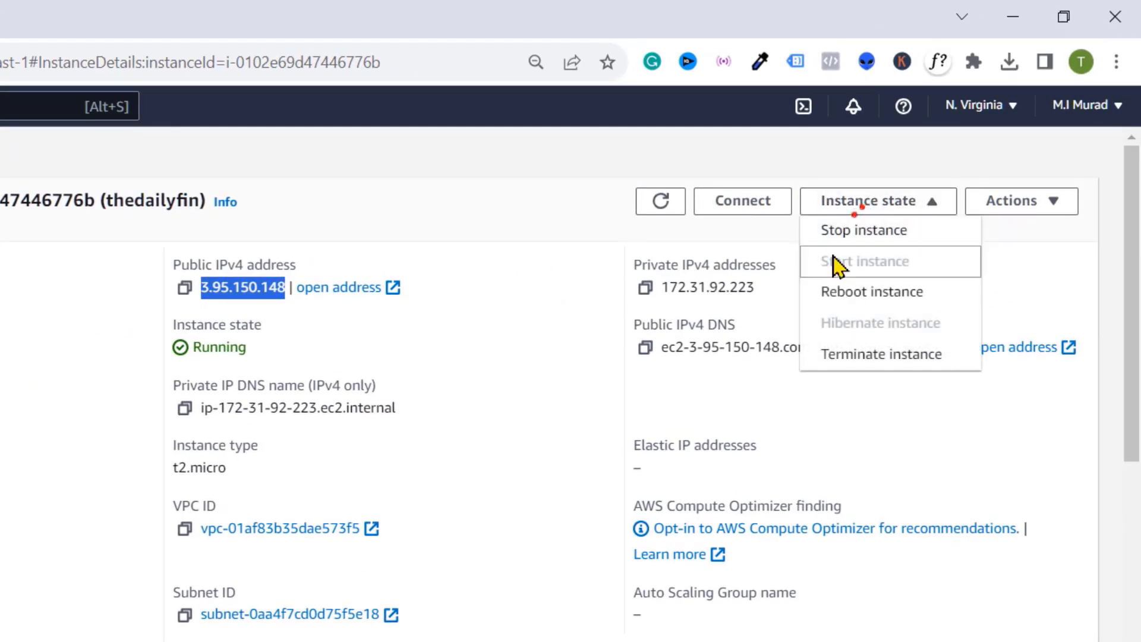
left_click(859, 235)
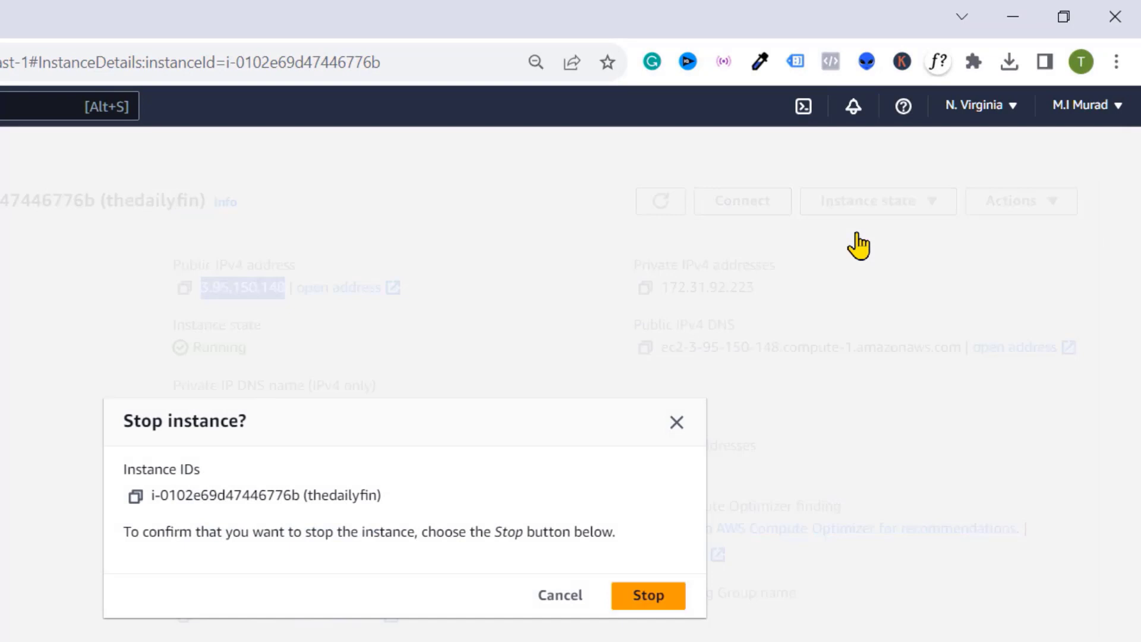
left_click(642, 595)
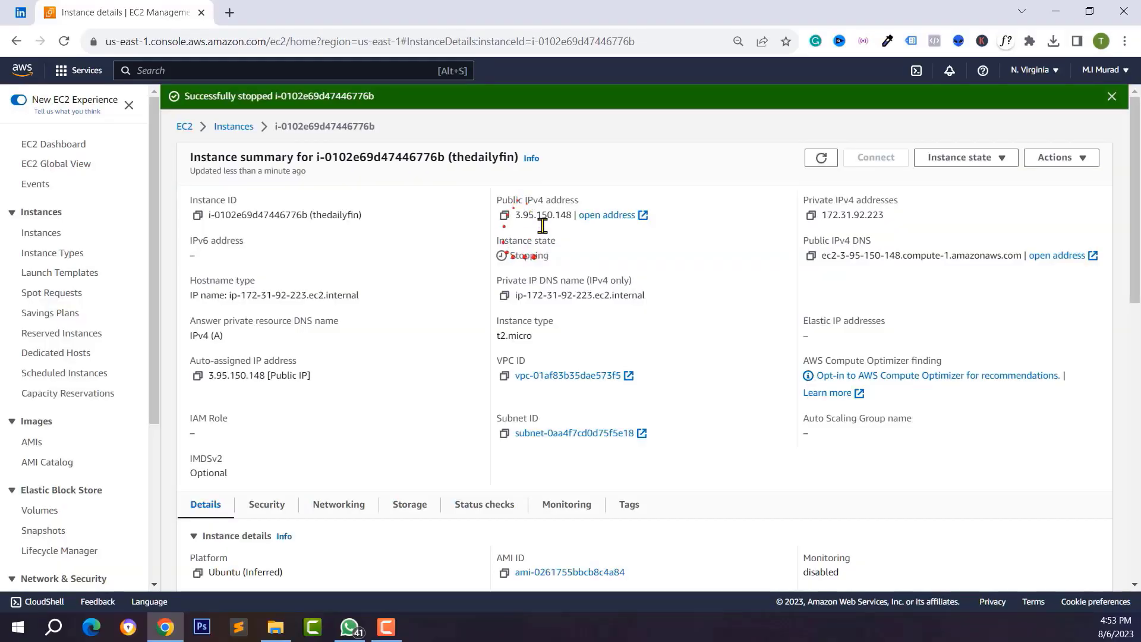
Start thedailyfin again and check its new public IPv4 address, 54.224.184.74.
left_click(979, 164)
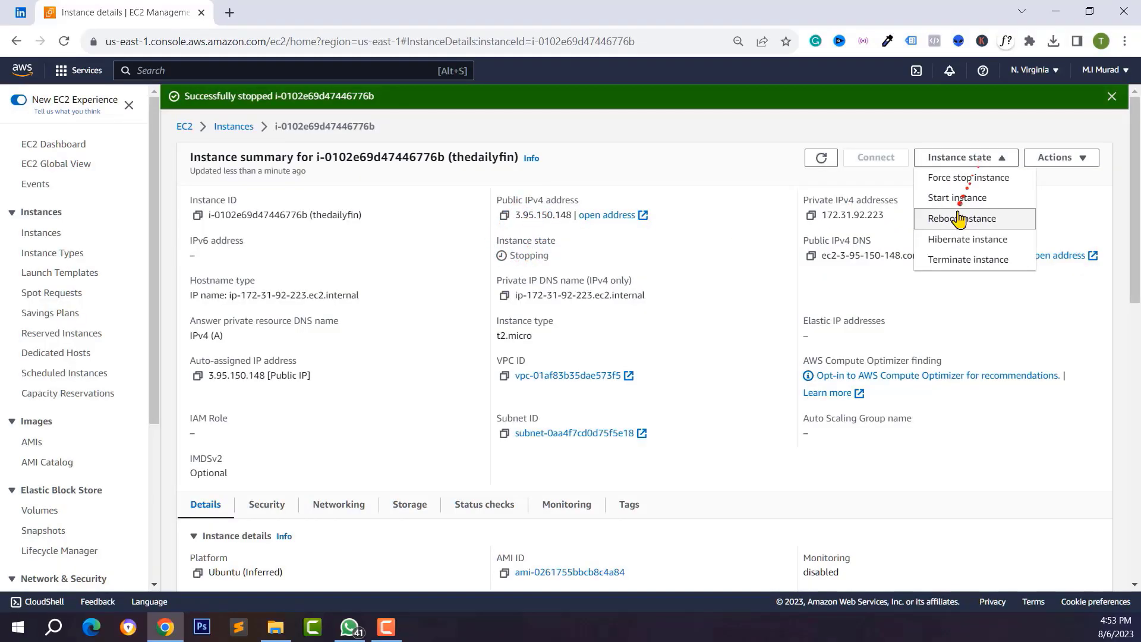
left_click(959, 198)
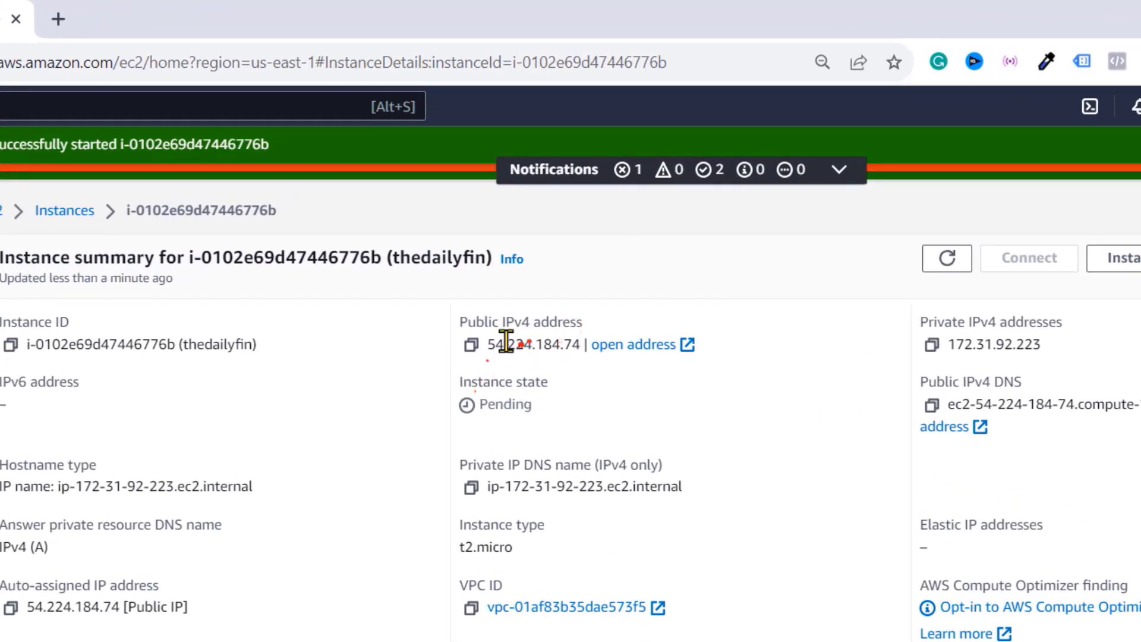
left_click_drag(488, 344, 576, 344)
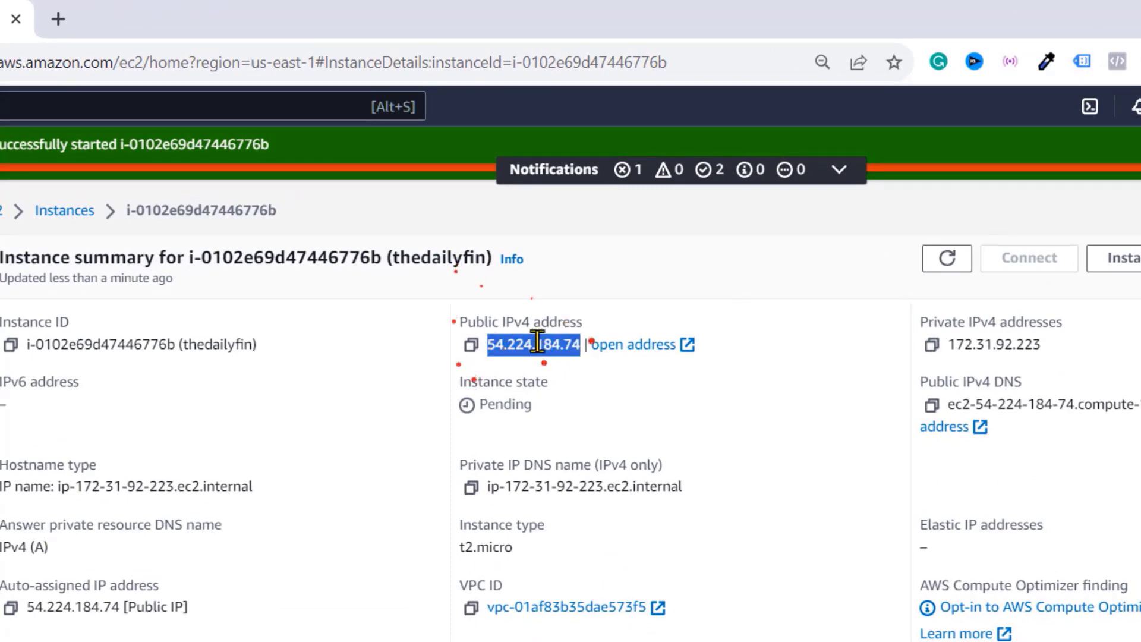
left_click(538, 341)
left_click_drag(489, 345, 543, 338)
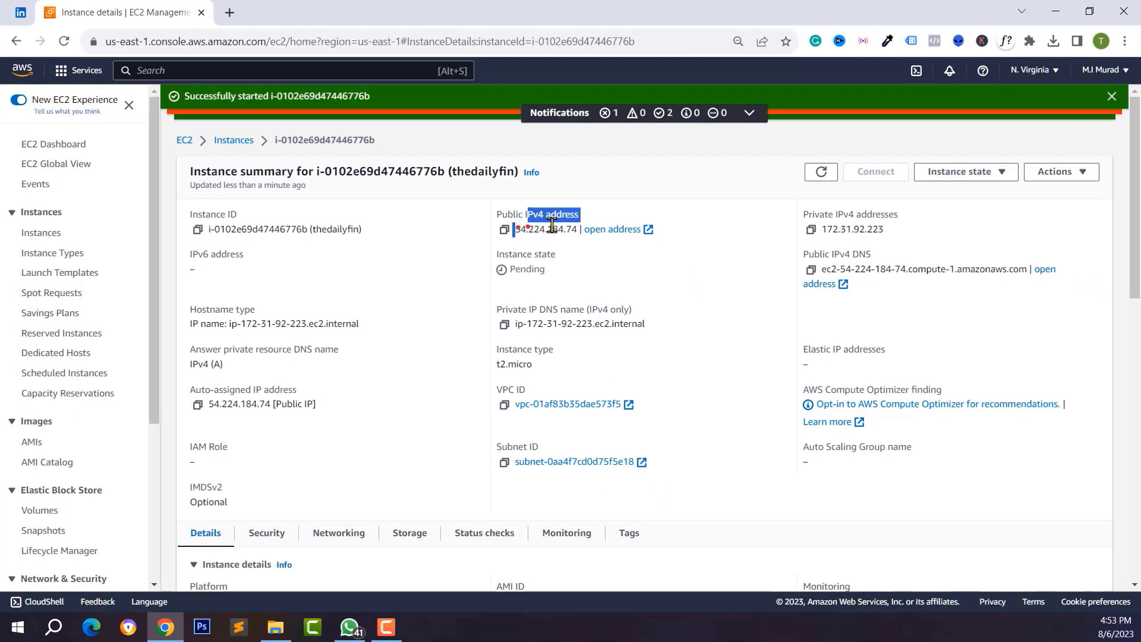
left_click(553, 225)
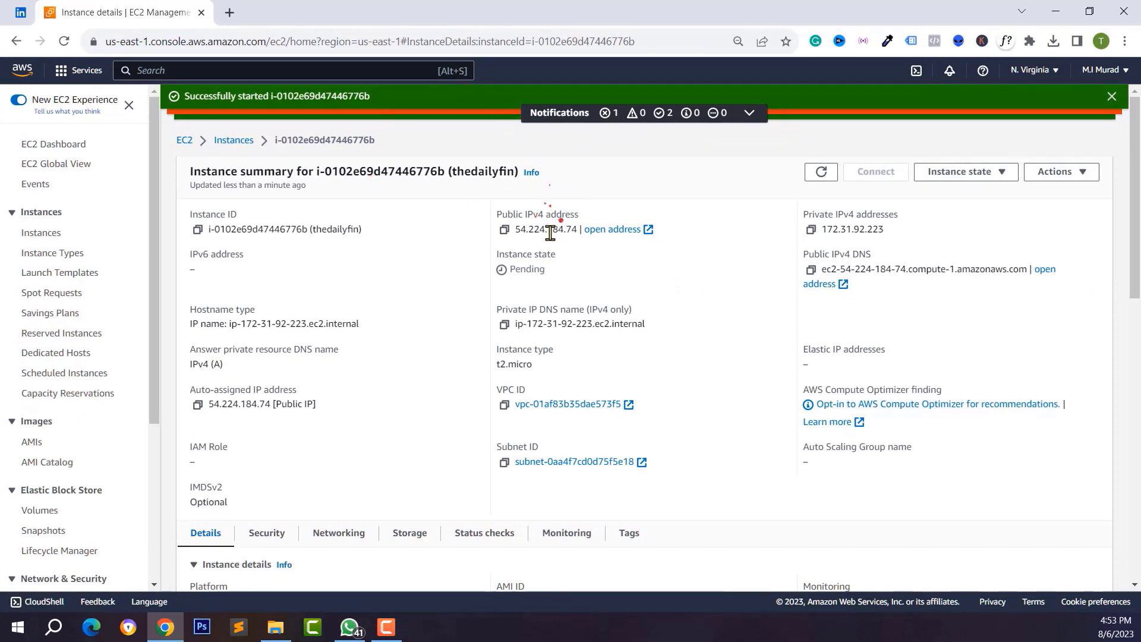
scroll(41, 333, "down", 3)
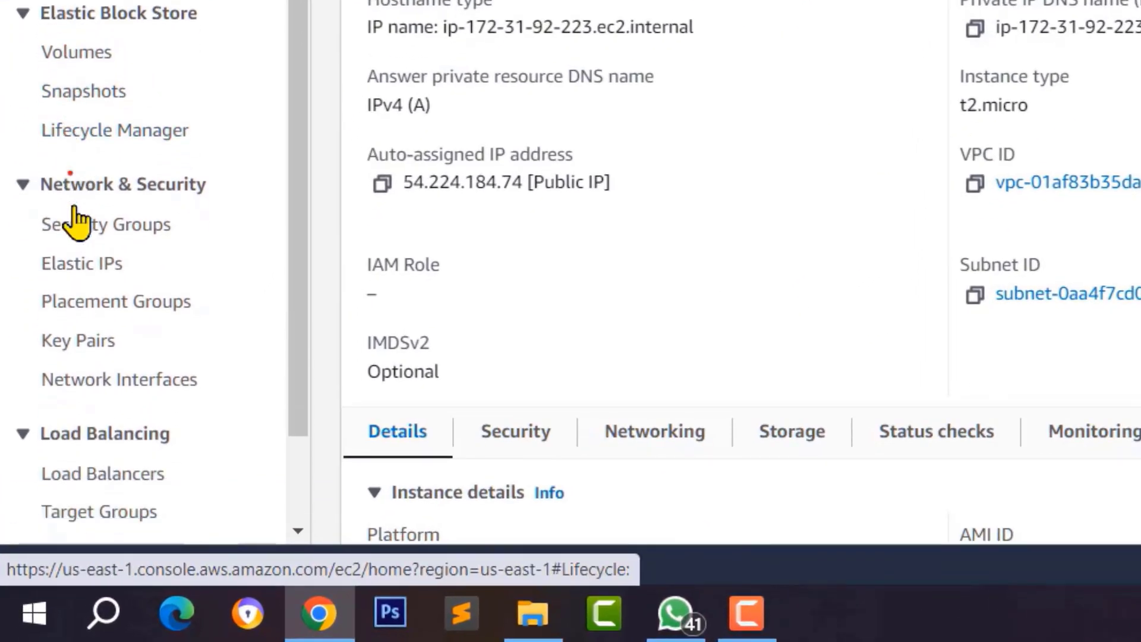
scroll(90, 285, "down", 2)
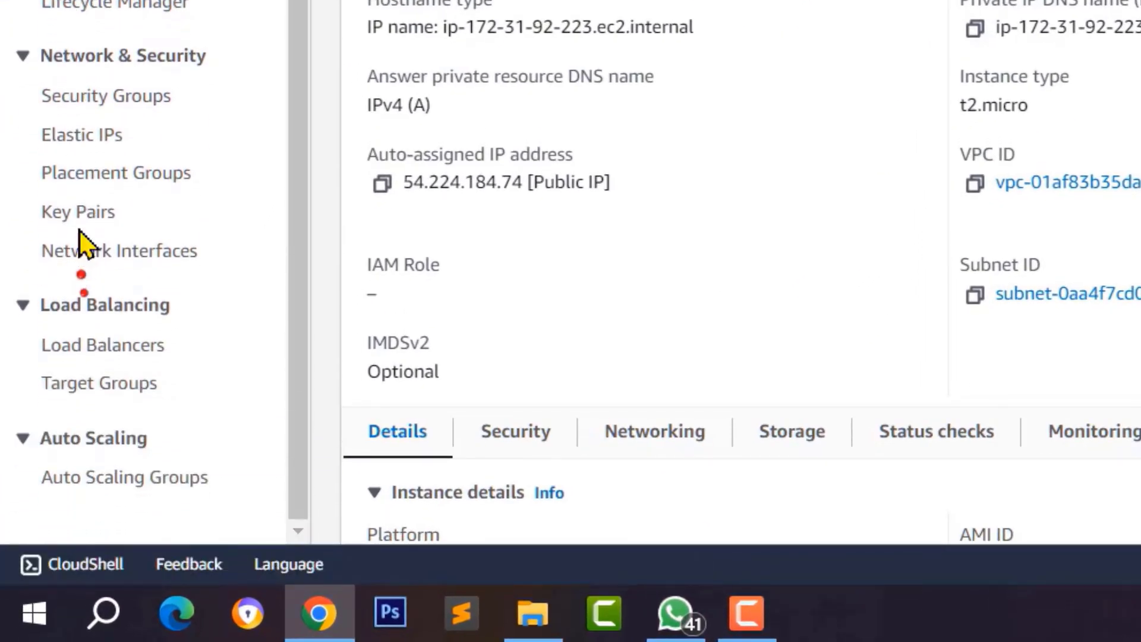
Allocate a new Elastic IP in border group us-east-1, tagged name = thedailyfin.
left_click(82, 143)
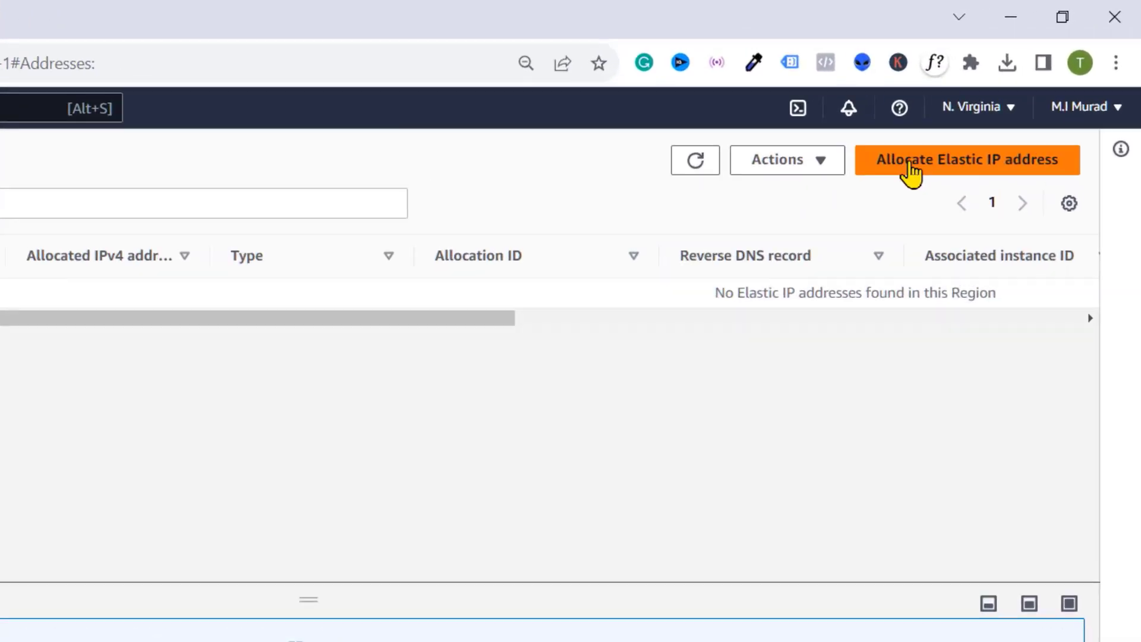
left_click(911, 171)
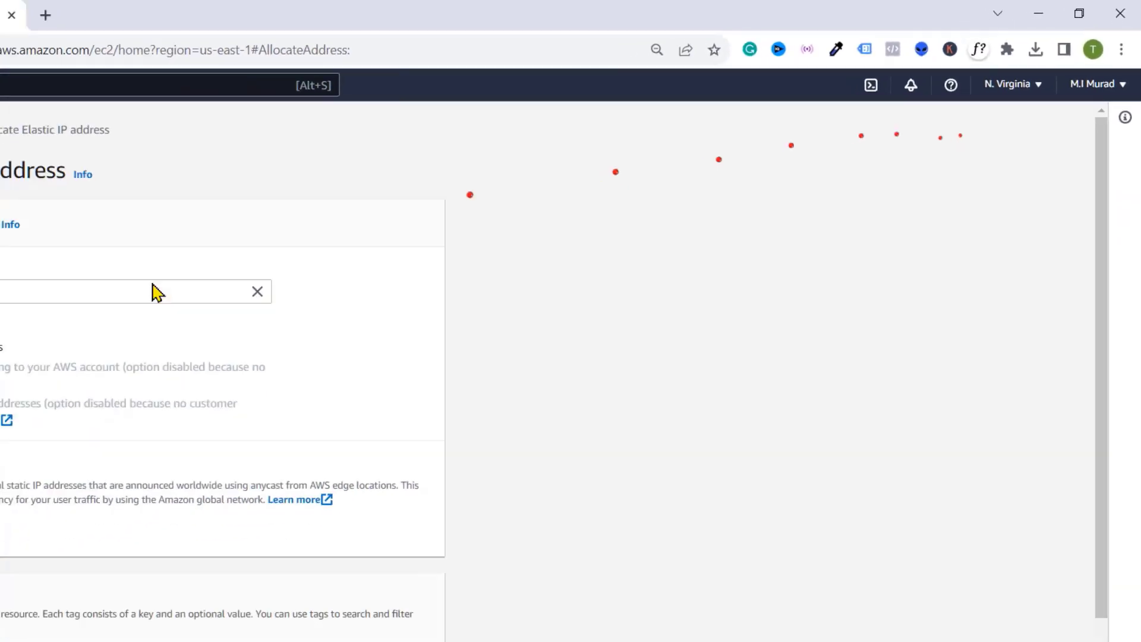
left_click(105, 241)
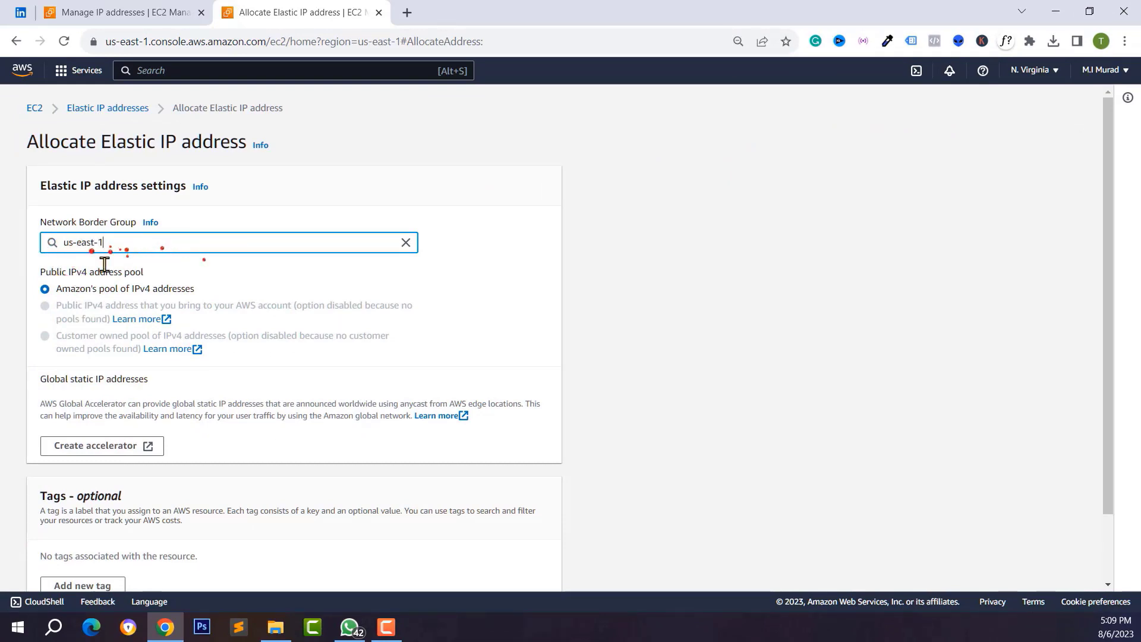
scroll(413, 382, "down", 2)
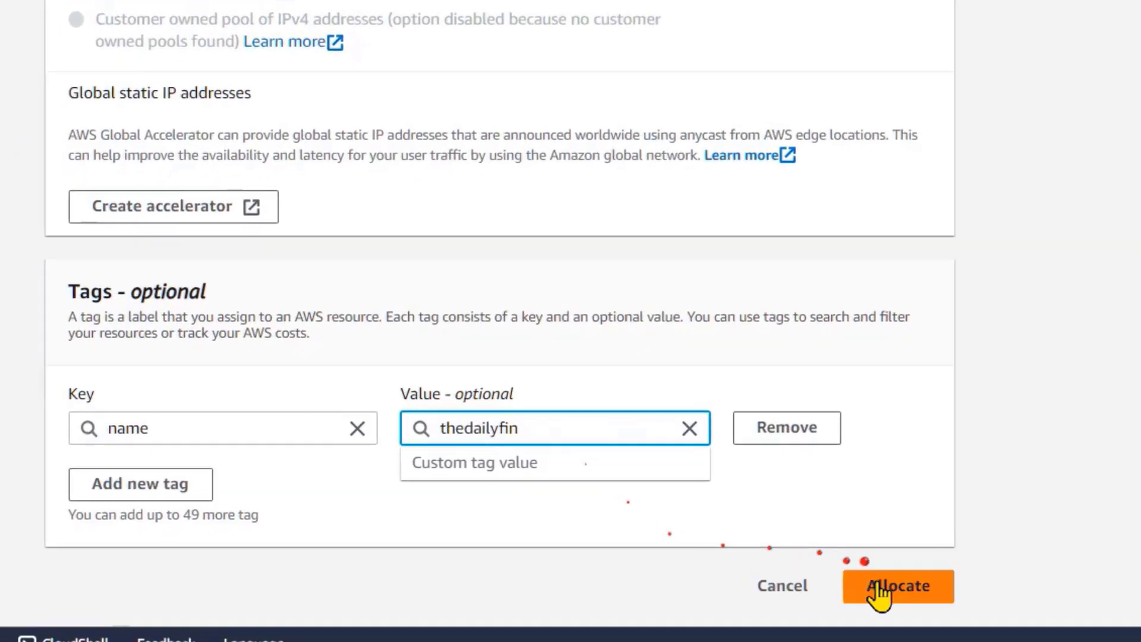
left_click(516, 568)
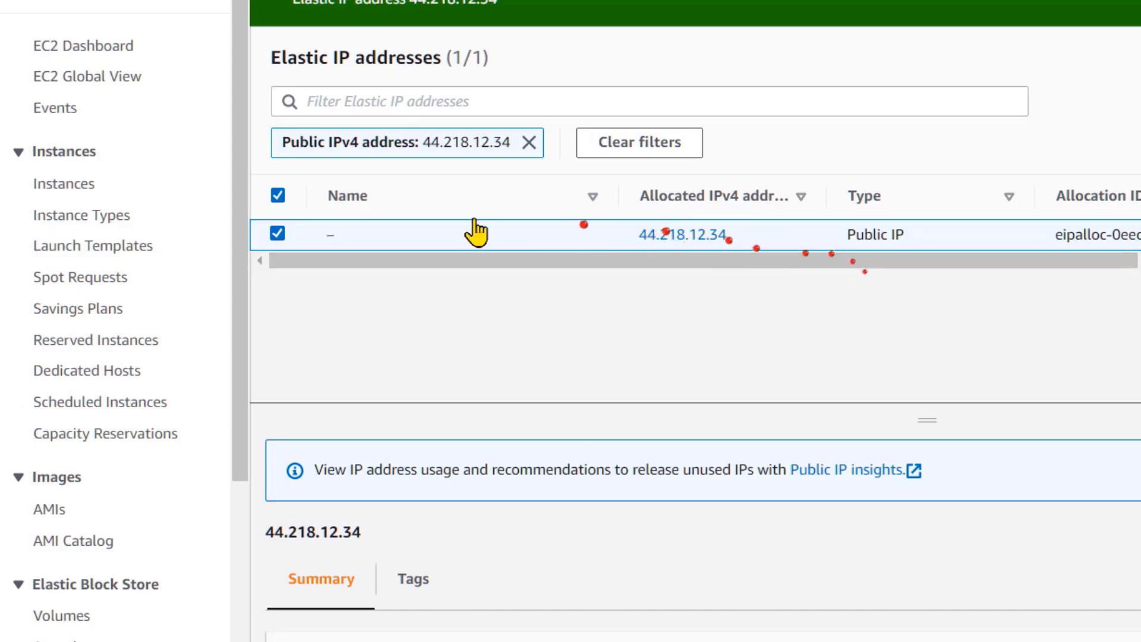
Associate Elastic IP 44.218.12.34 with the running thedailyfin instance, with reassociation allowed.
left_click(278, 234)
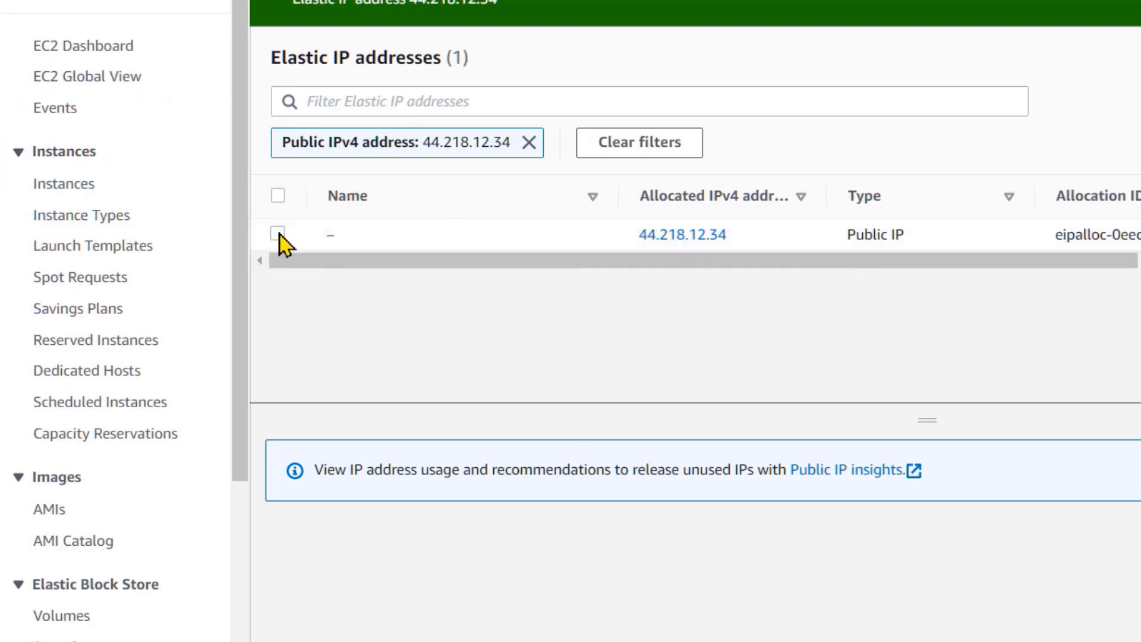
left_click(278, 234)
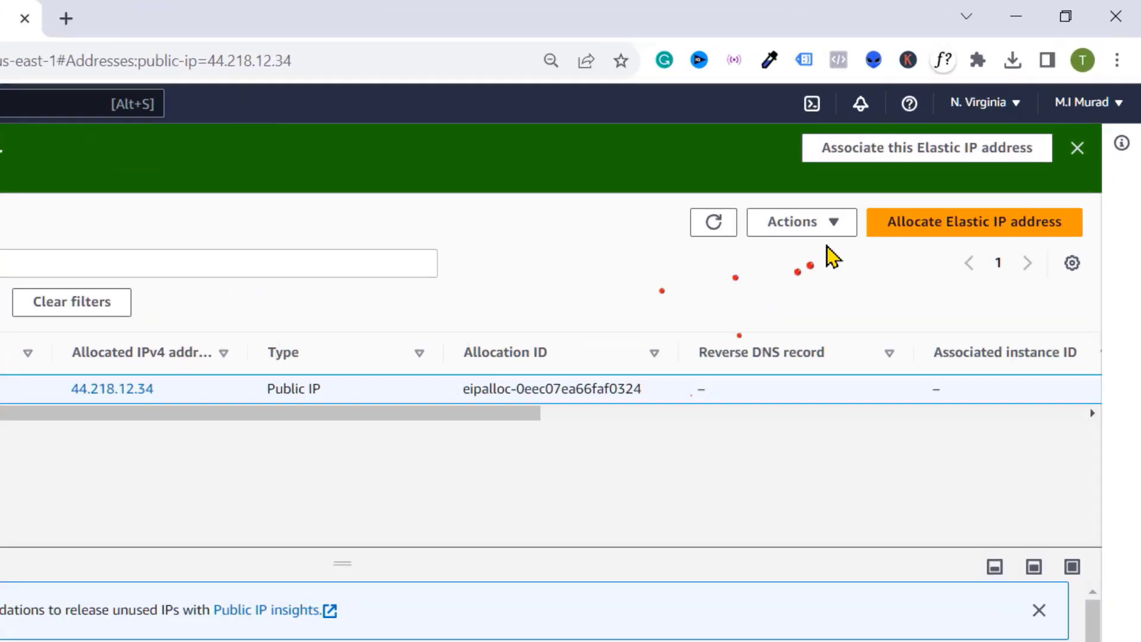
left_click(924, 153)
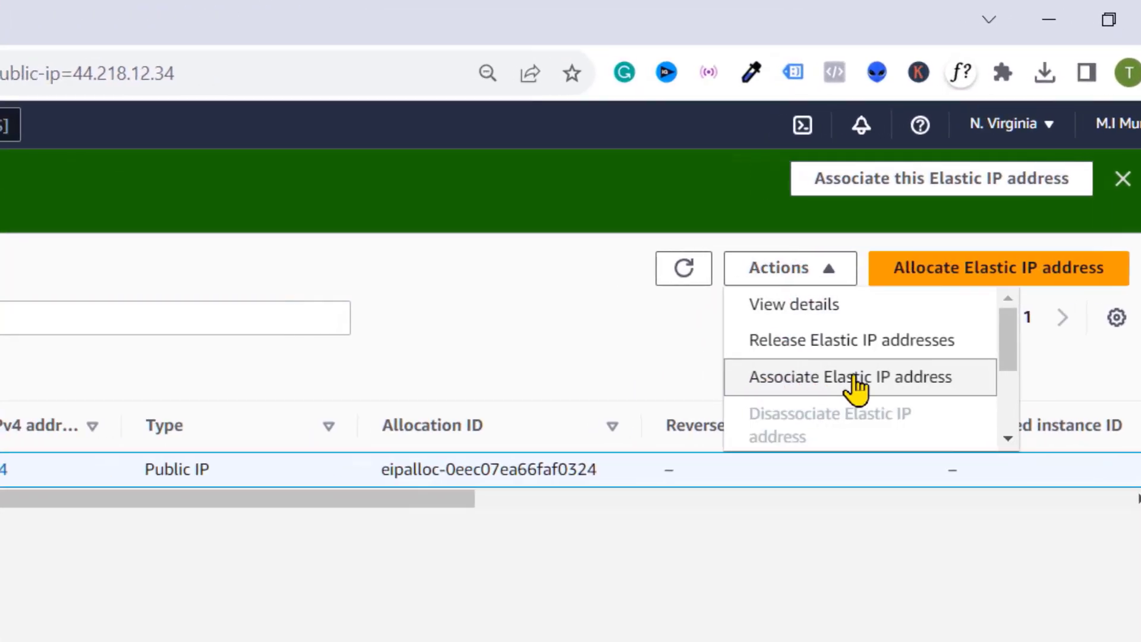
left_click(856, 386)
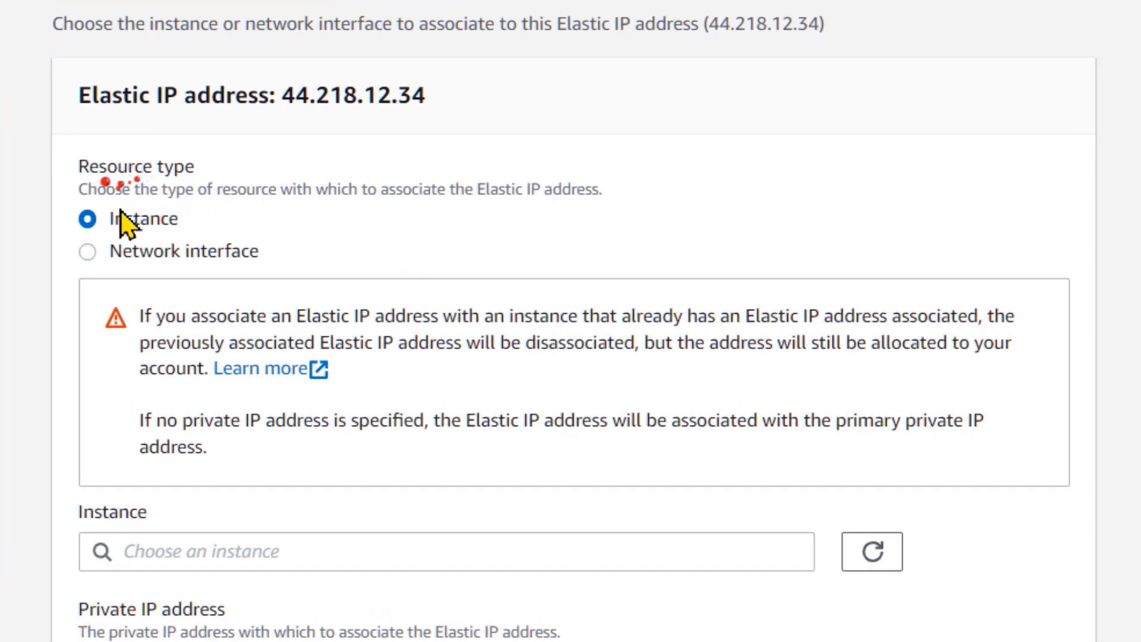
scroll(132, 232, "down", 1)
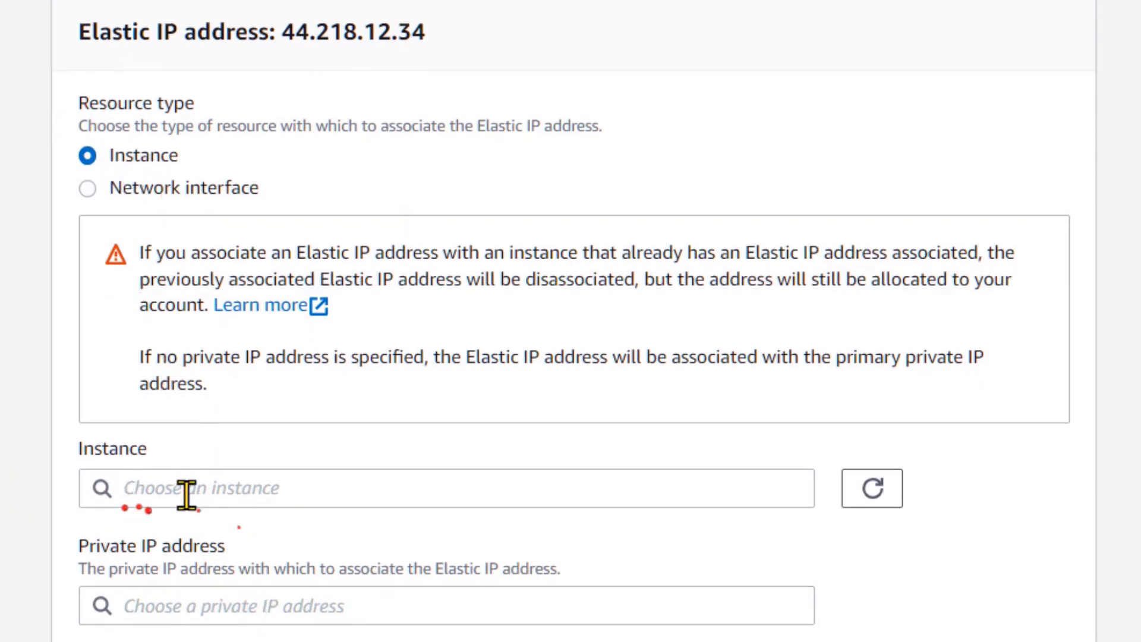
left_click(158, 497)
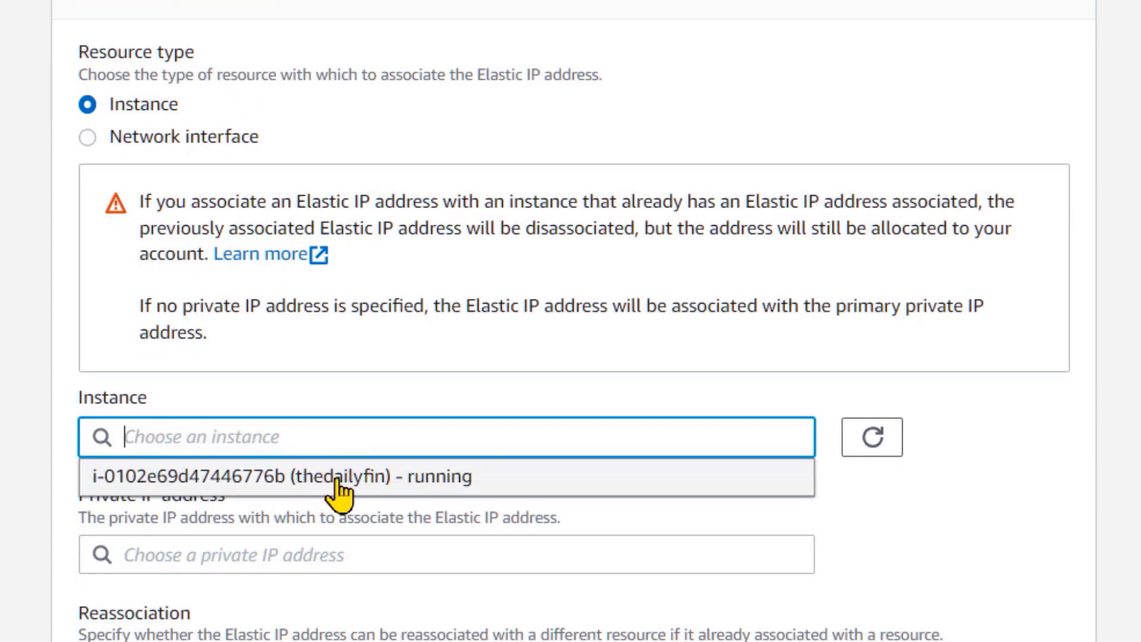
left_click(383, 480)
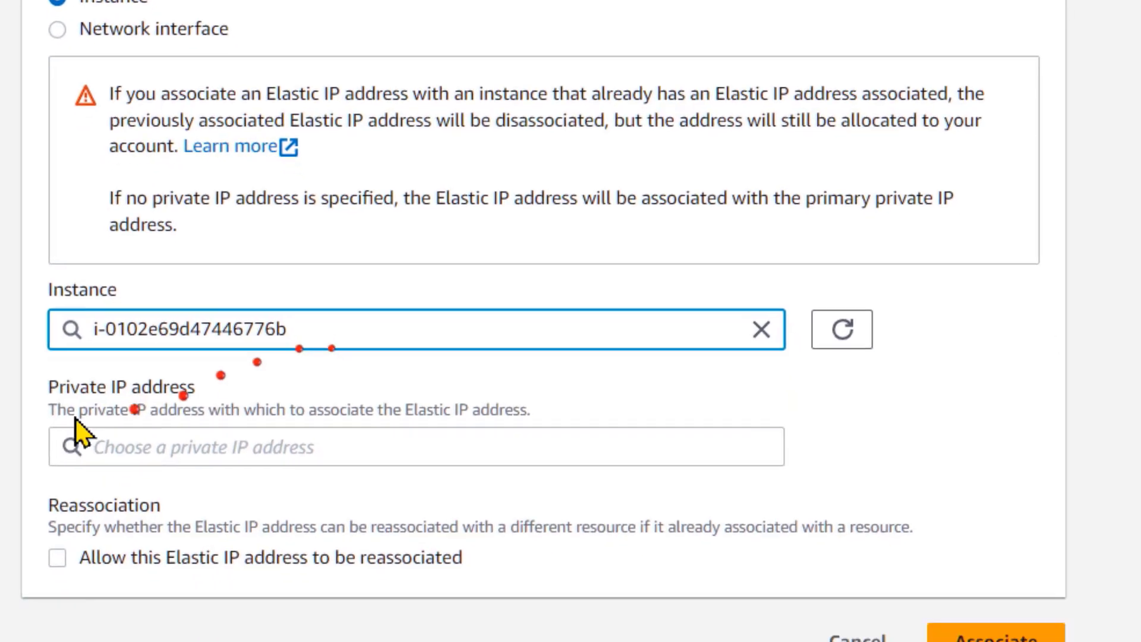
left_click(36, 524)
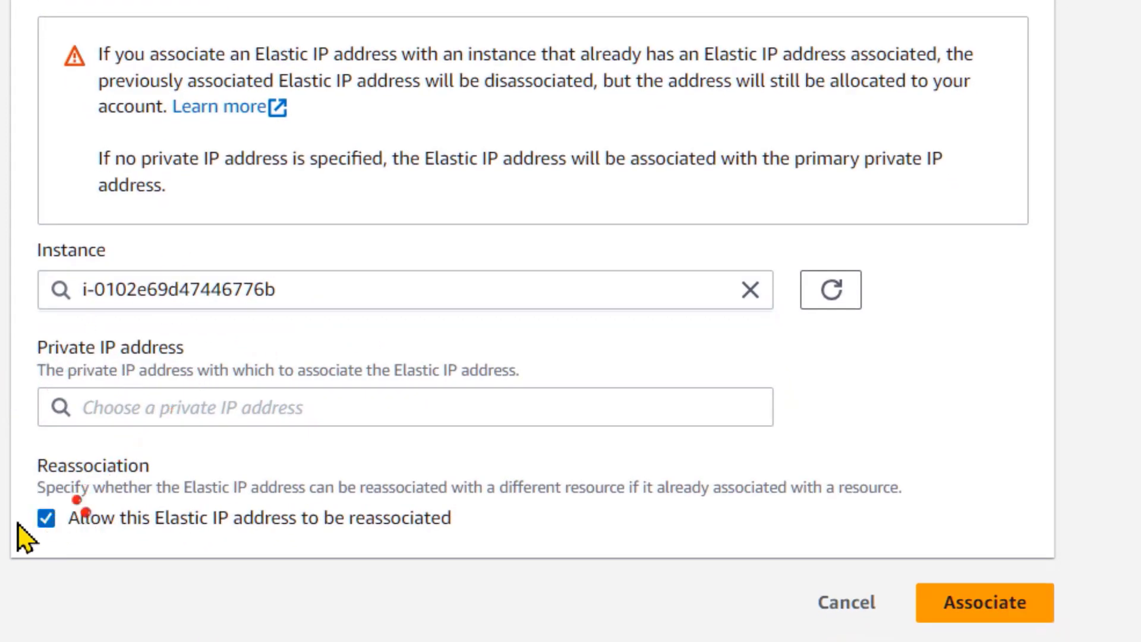
left_click(987, 603)
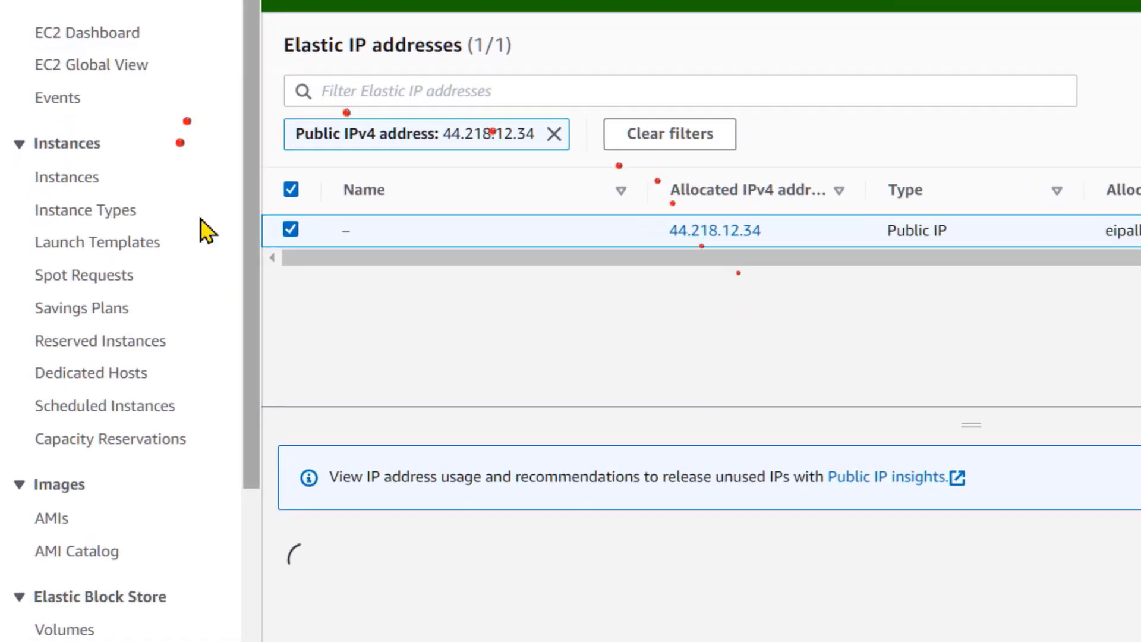
From thedailyfin's instance summary, open the Connect to instance page via Actions > Connect.
left_click(76, 180)
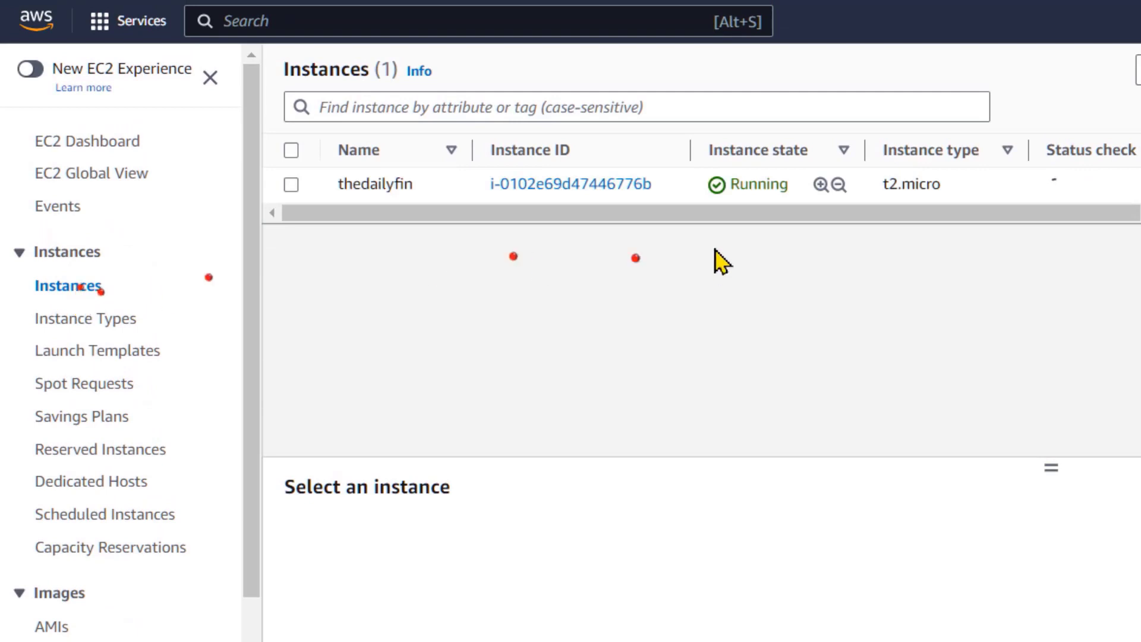
left_click(542, 186)
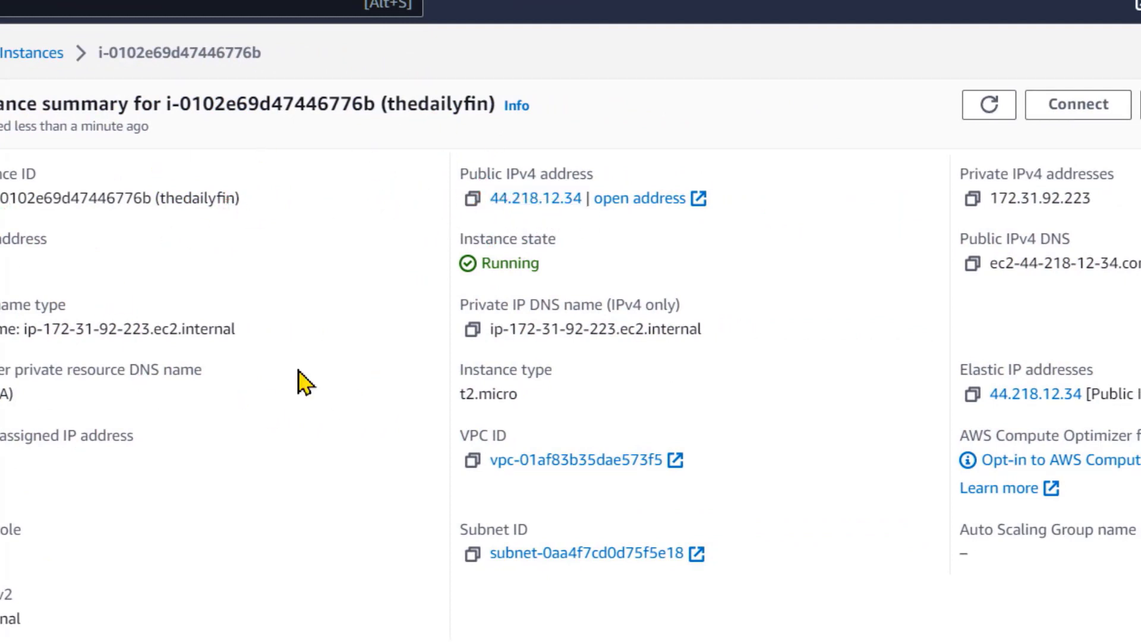
left_click(1011, 89)
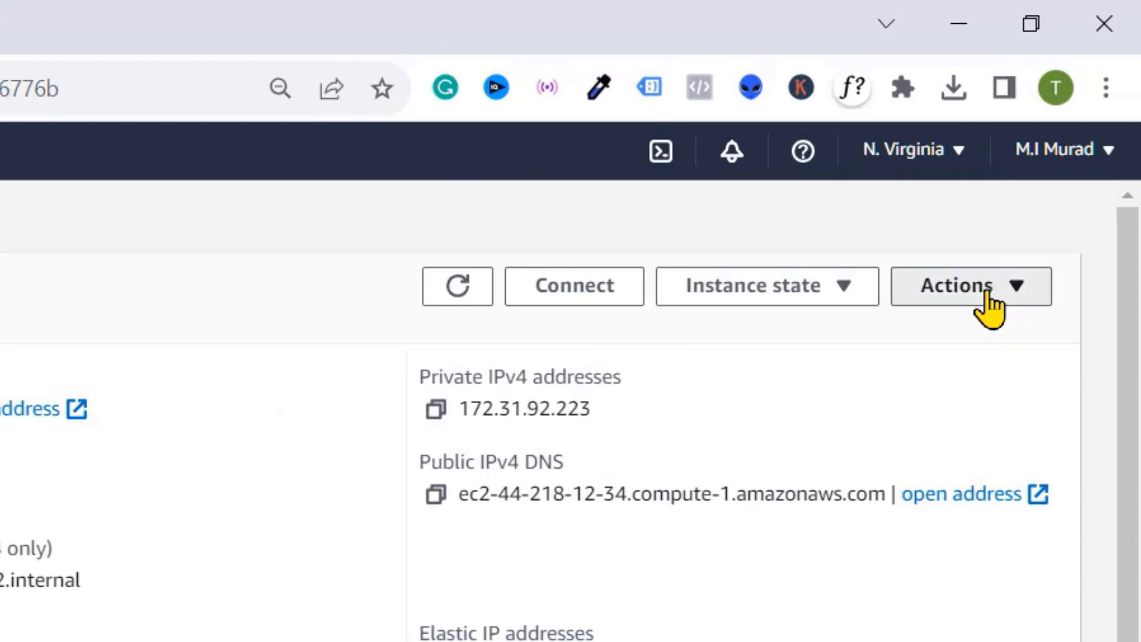
left_click(987, 292)
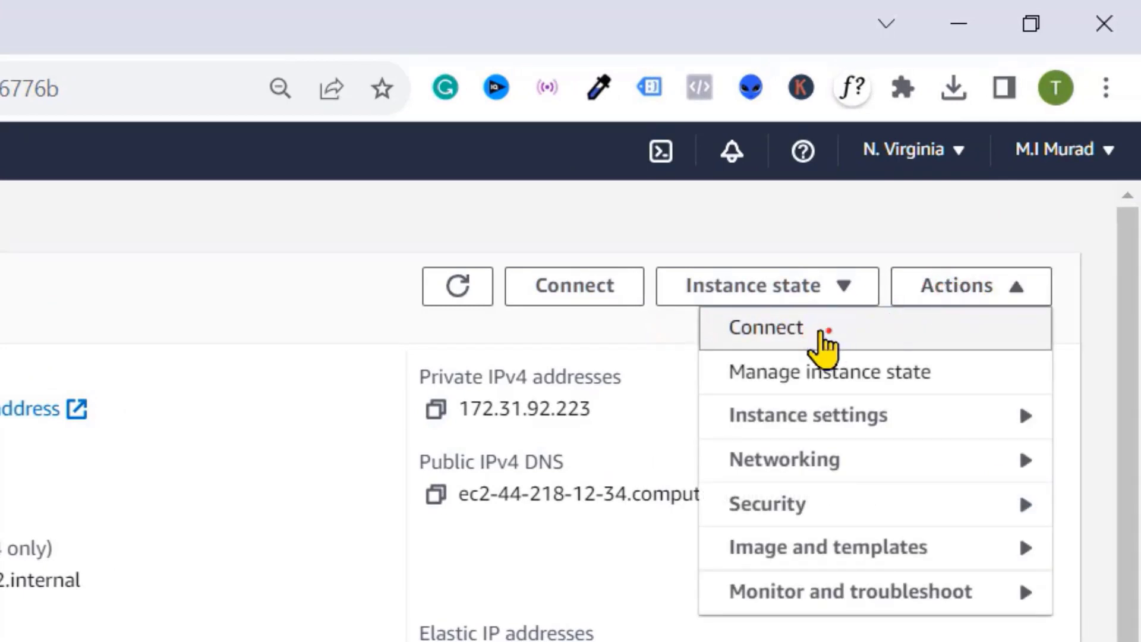
left_click(821, 333)
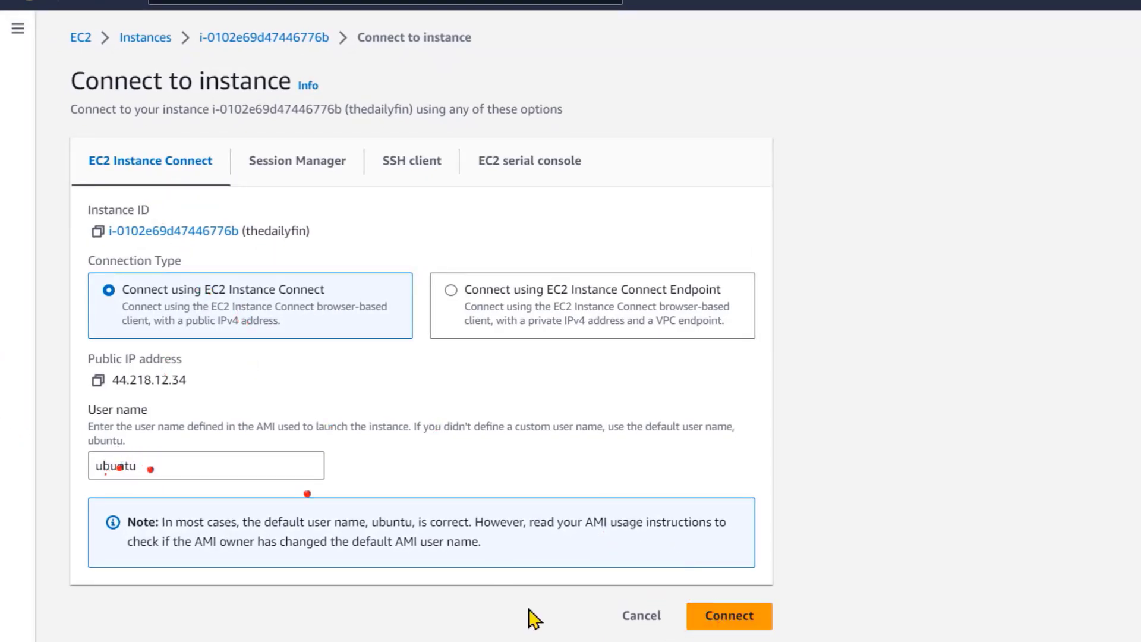
Connect to the instance in a browser terminal and switch to a root shell with sudo -i.
left_click(732, 618)
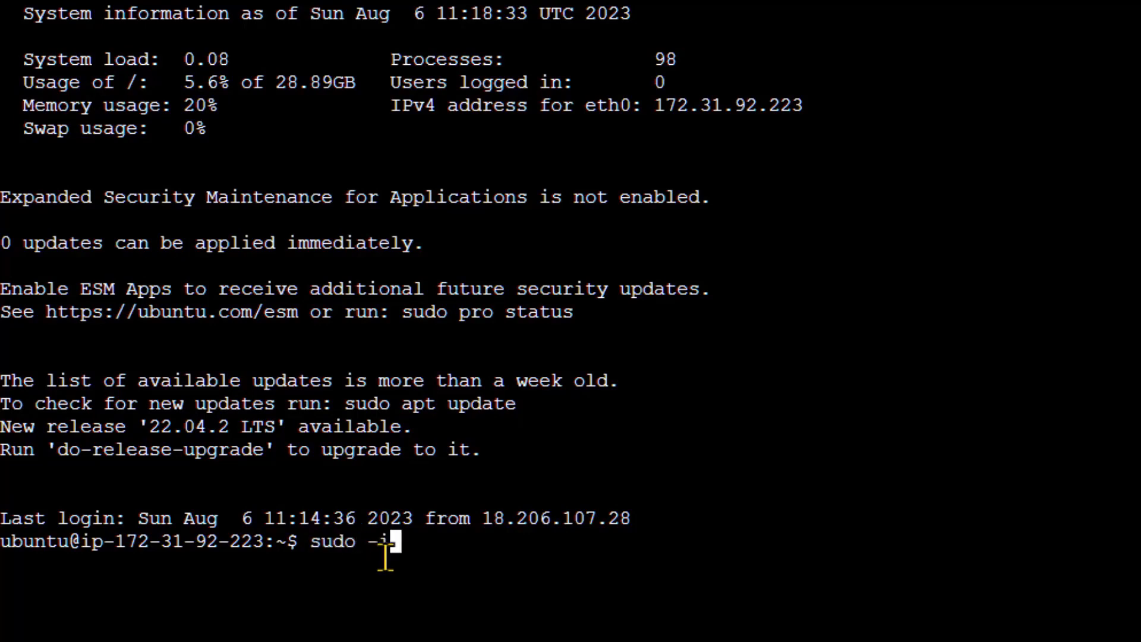
key("Return")
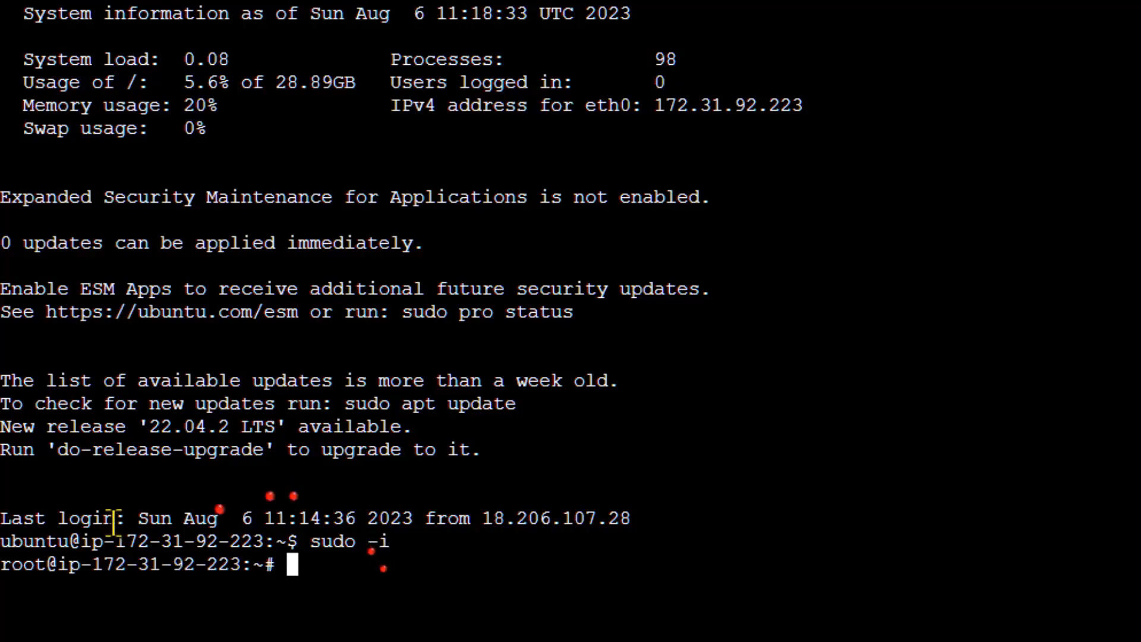
left_click_drag(10, 568, 244, 565)
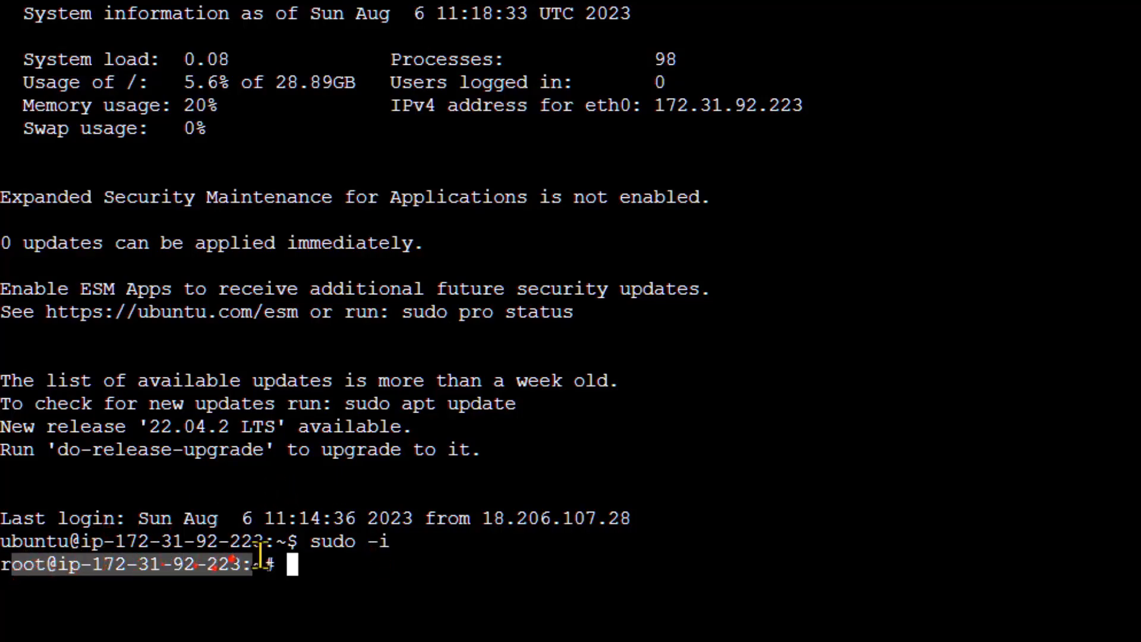
left_click(243, 565)
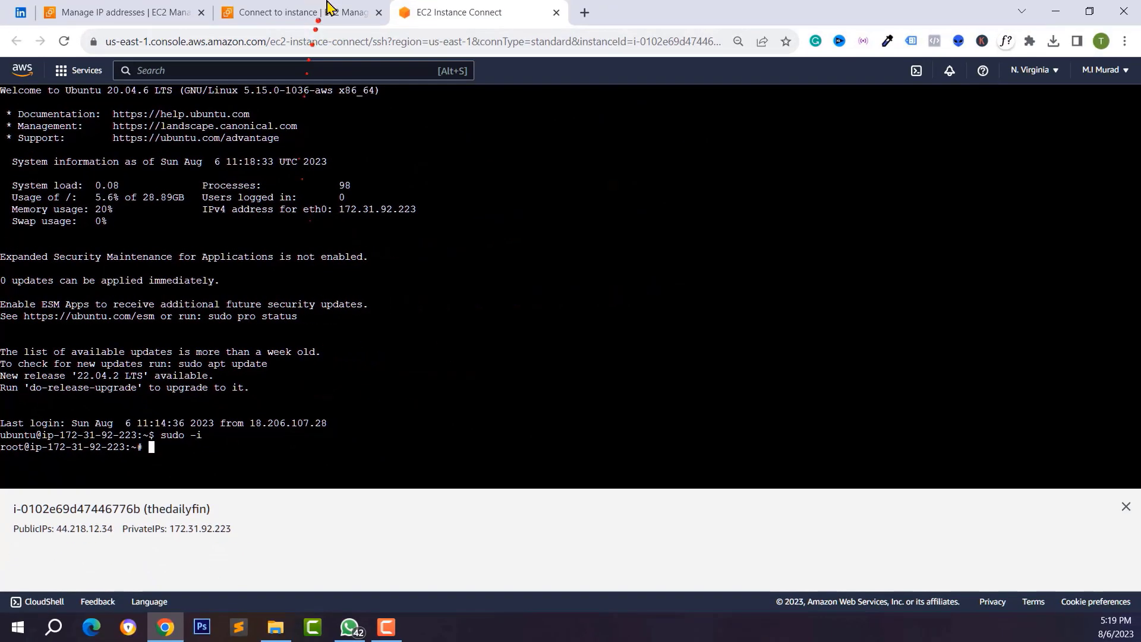
Review the Session Manager and SSH client connection options on the Connect to instance page.
left_click(330, 12)
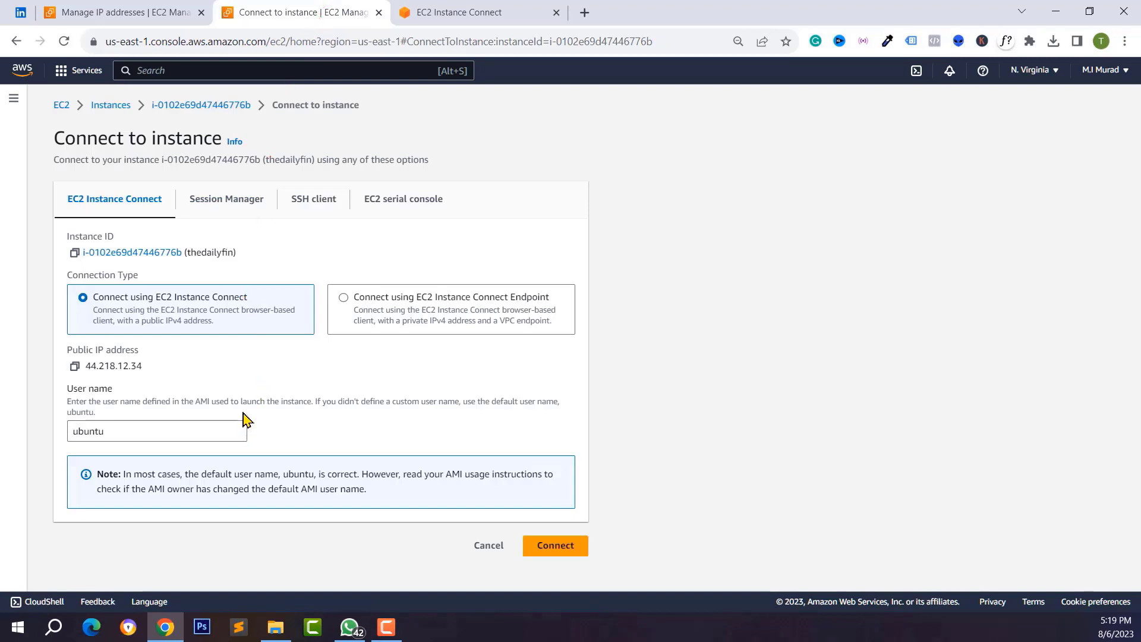
left_click(229, 209)
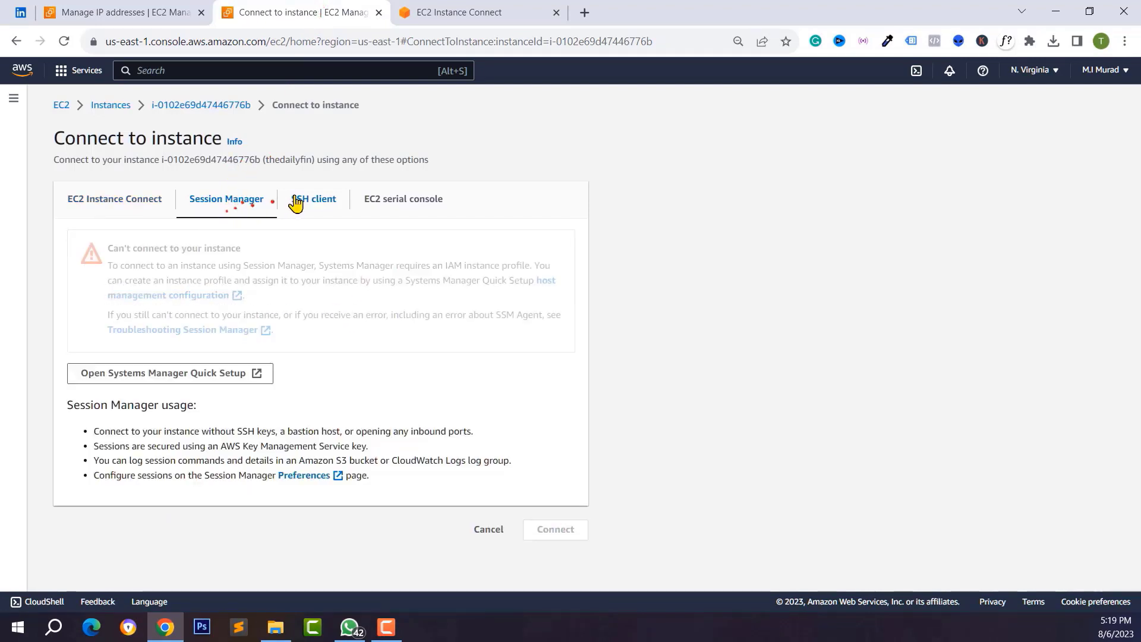
left_click(299, 206)
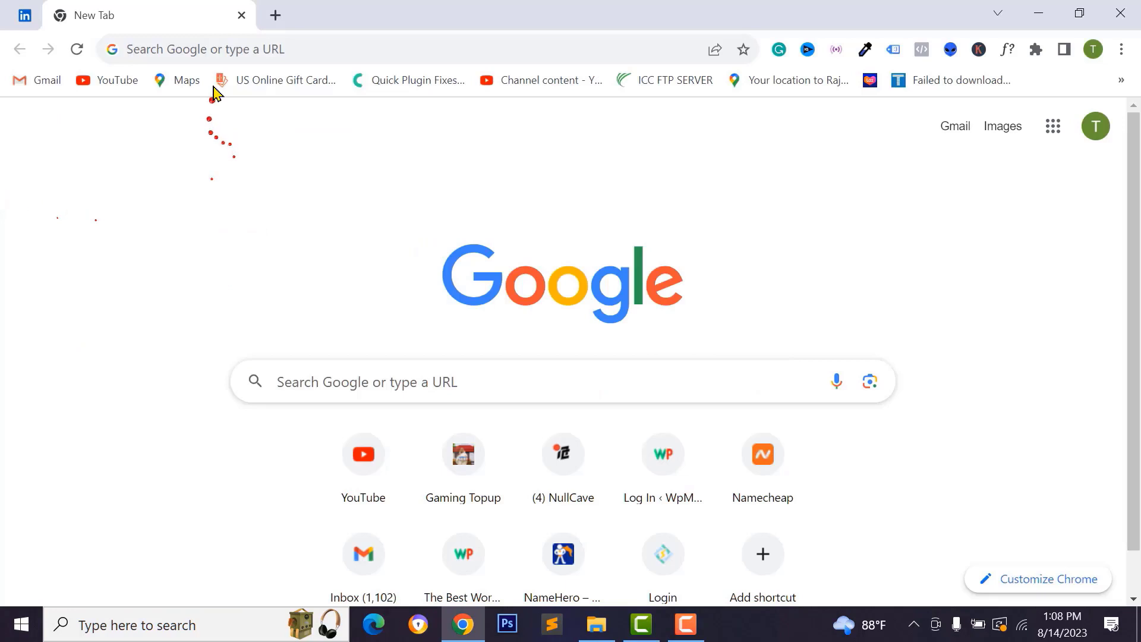
Search Google for putty and reach putty.org's download page listing the 0.78 MSI installers.
left_click(230, 46)
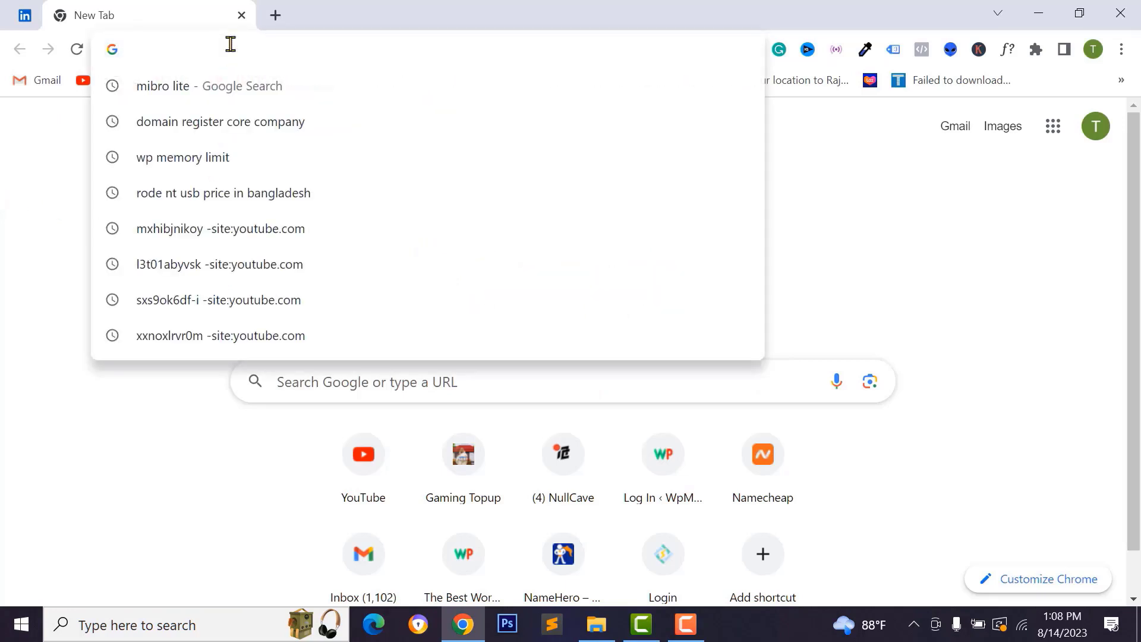
type("putty")
key("Return")
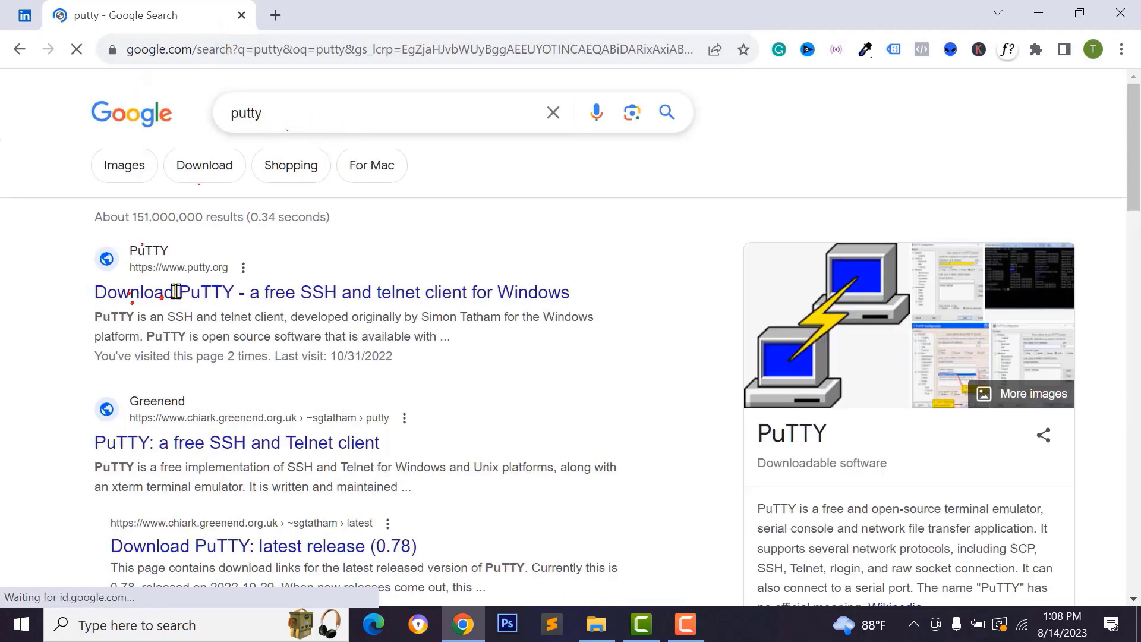
left_click(153, 298)
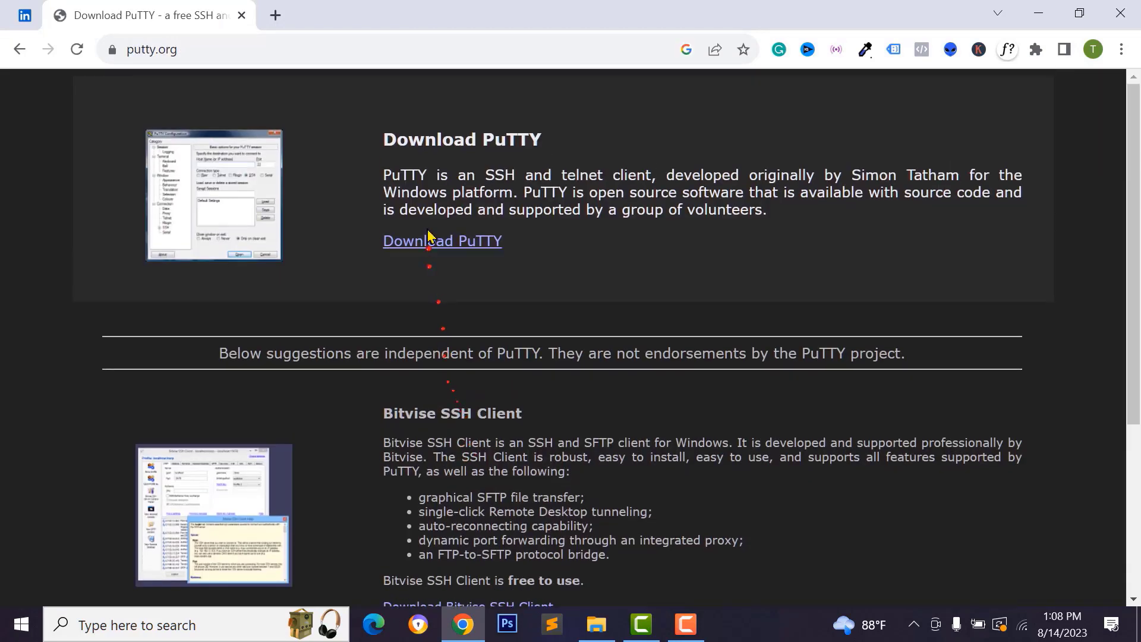
left_click(433, 247)
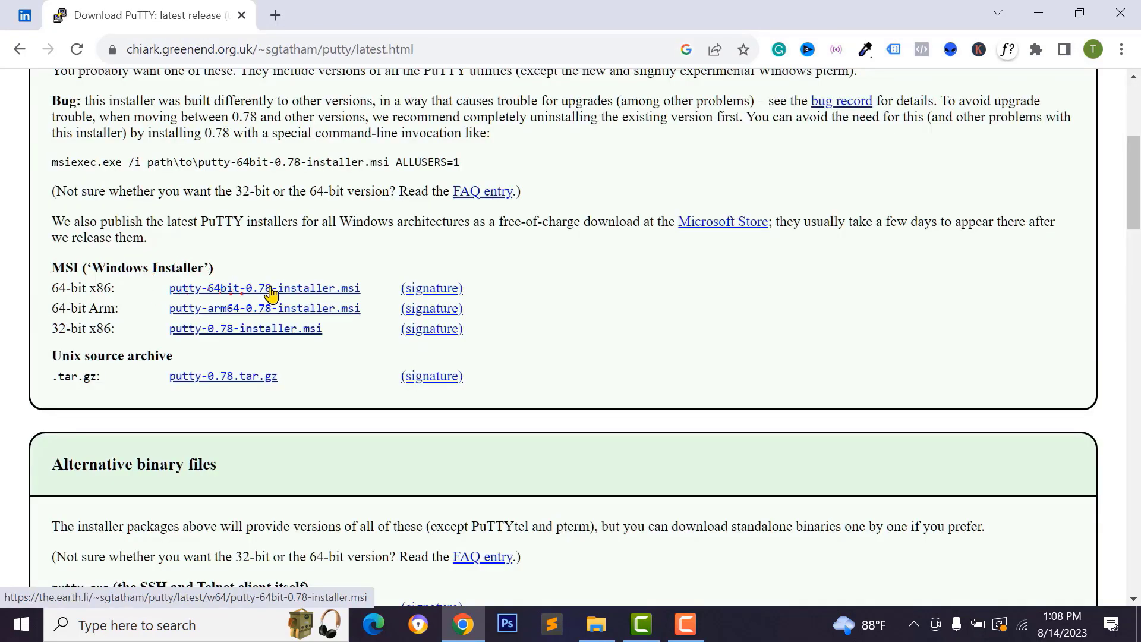
left_click(21, 624)
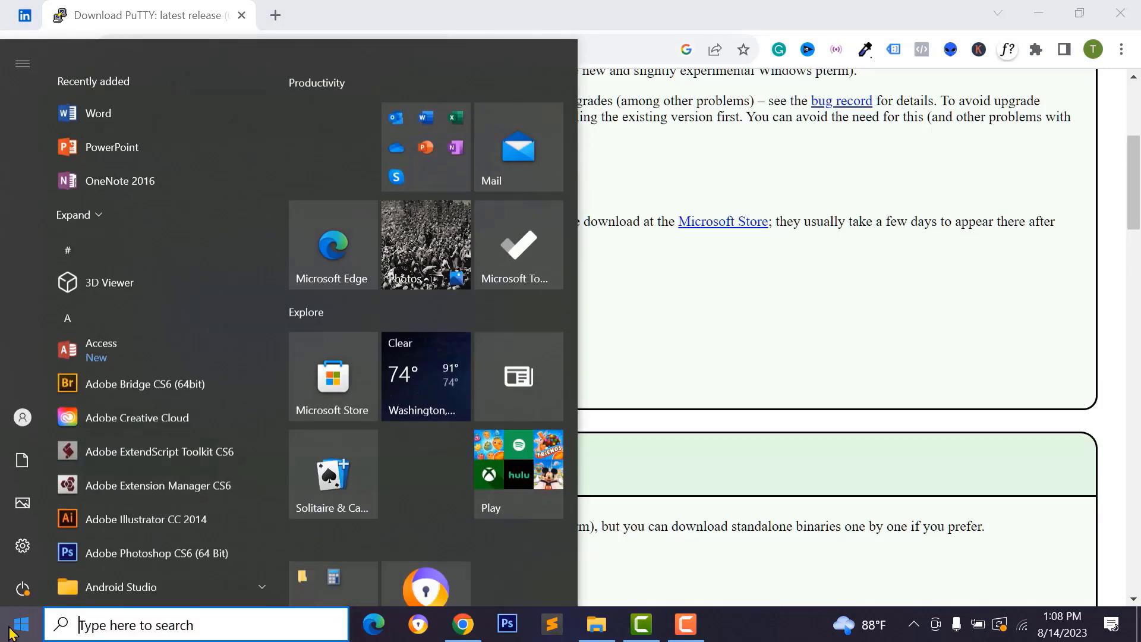
Find 'putty' through Windows Search and launch the PuTTY app.
left_click(105, 623)
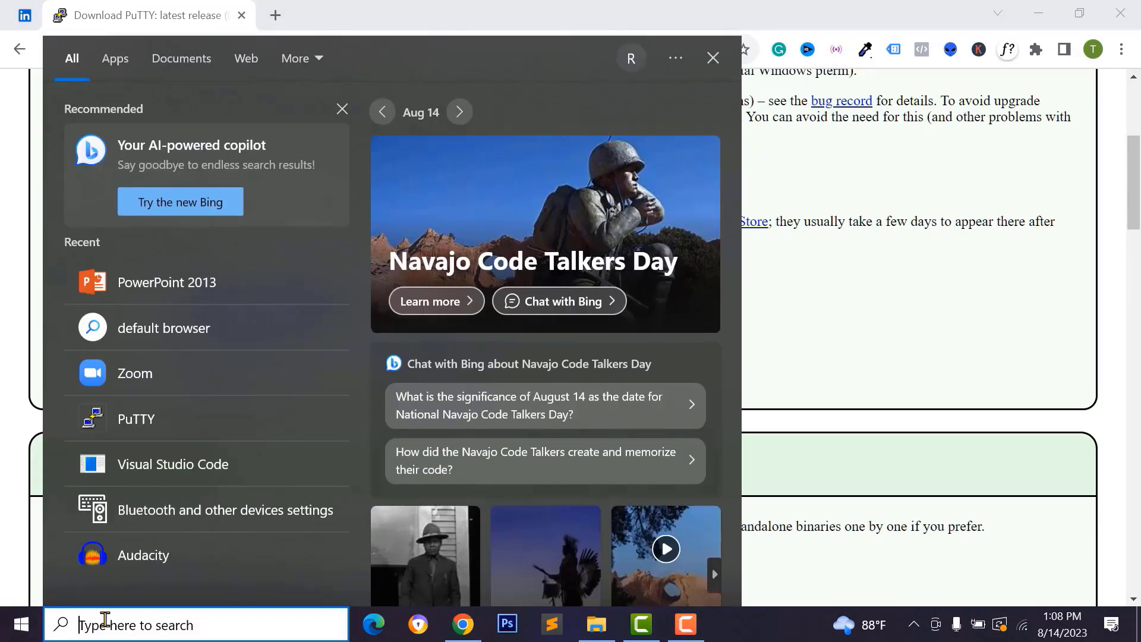
type("putty")
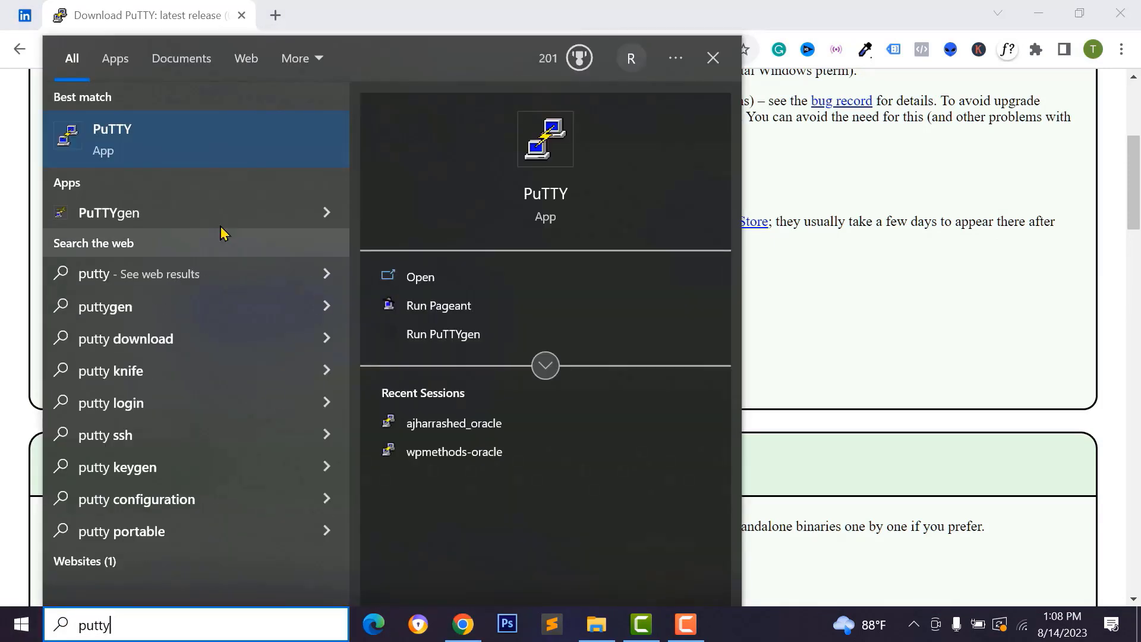
left_click(170, 139)
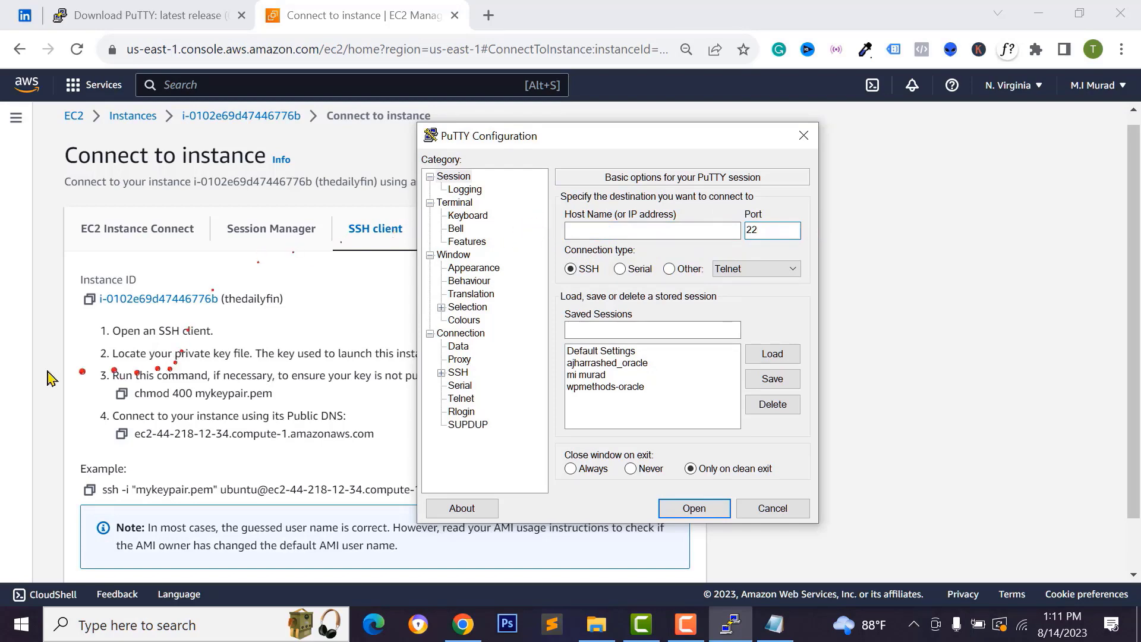
Copy the instance's public IP 44.218.12.34 from AWS into PuTTY's Host Name field.
left_click(25, 370)
left_click(285, 231)
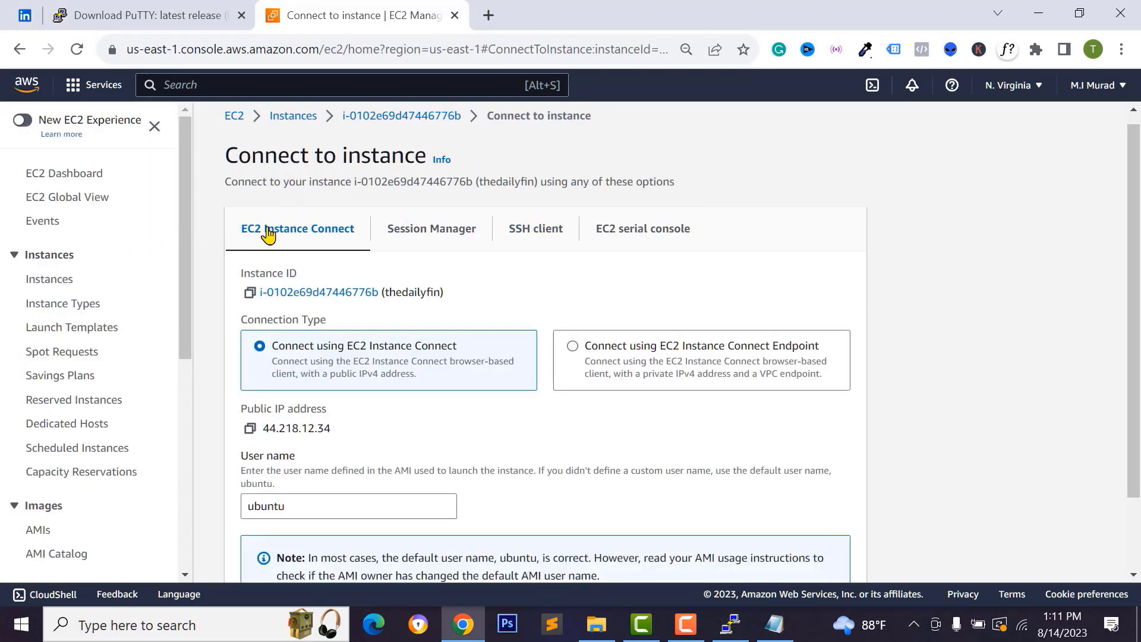
scroll(381, 295, "down", 2)
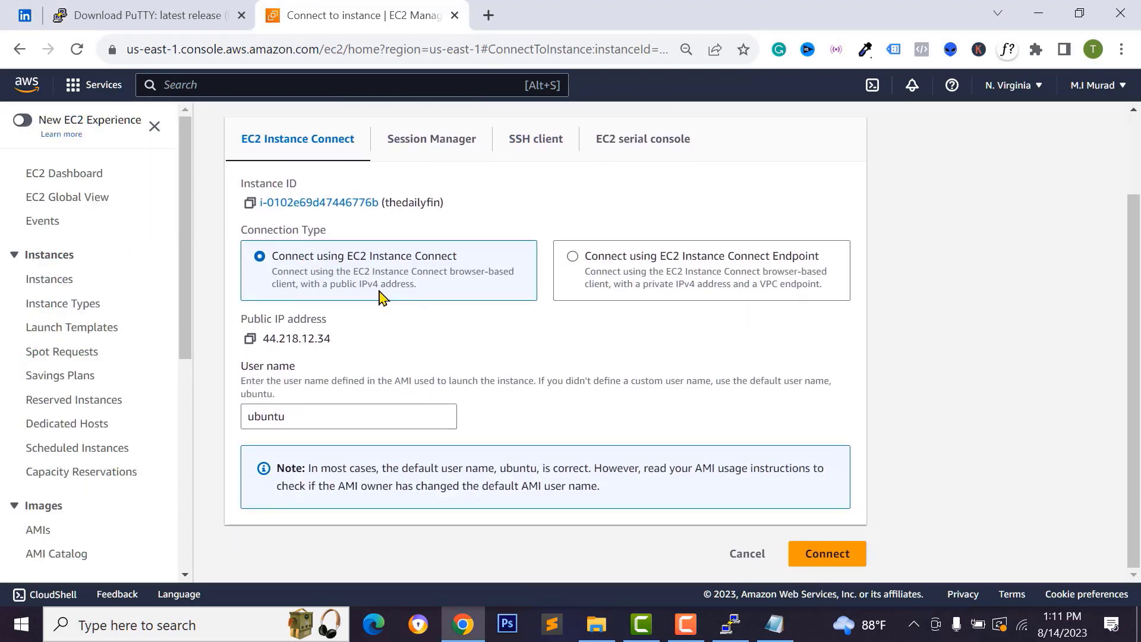
left_click(250, 338)
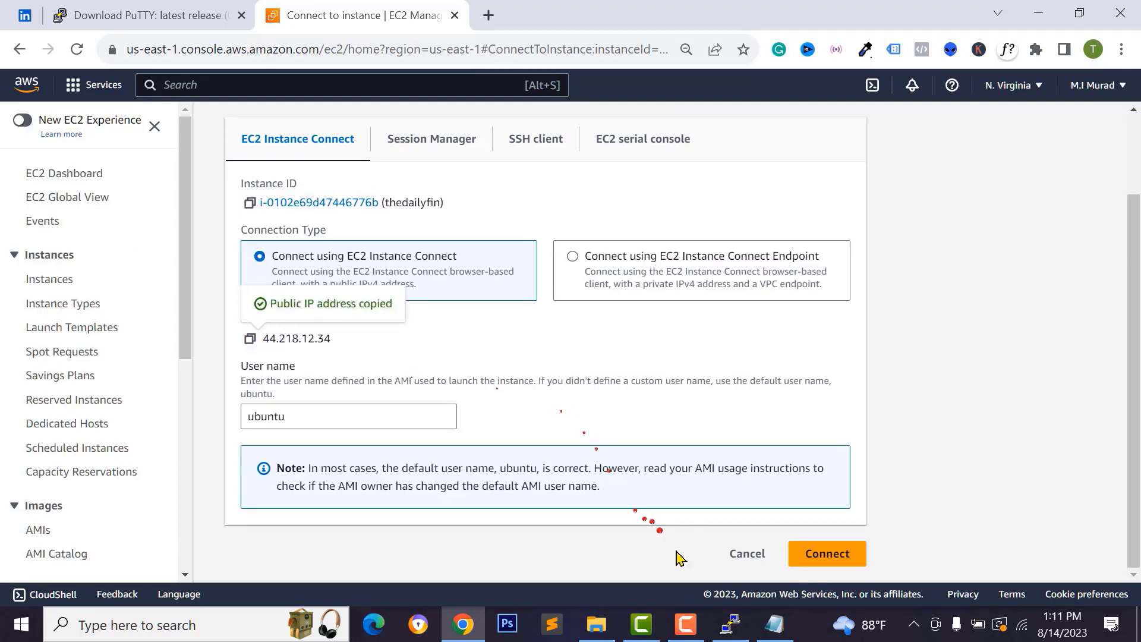
left_click(730, 624)
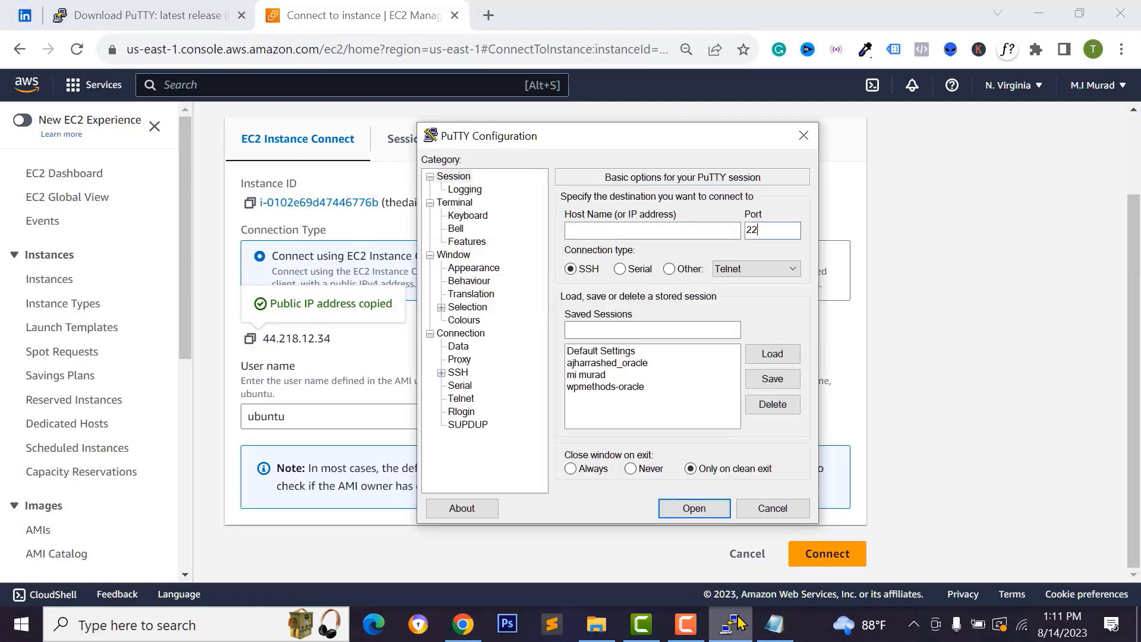
right_click(613, 226)
left_click(448, 286)
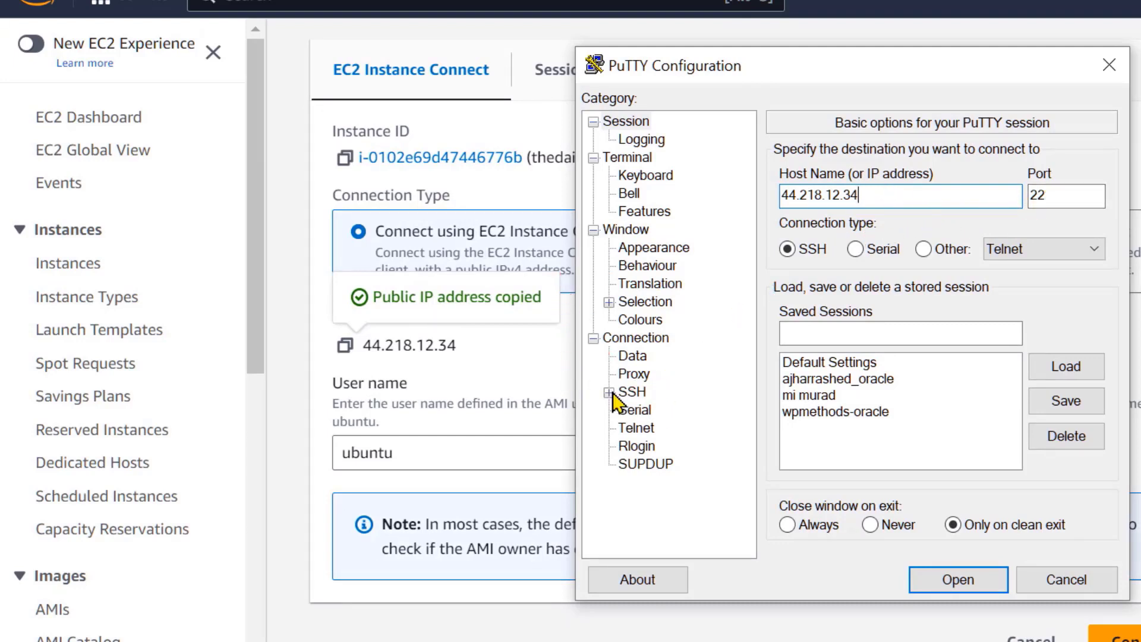
Expand Connection > SSH > Auth in PuTTY and show the Credentials settings.
left_click(624, 339)
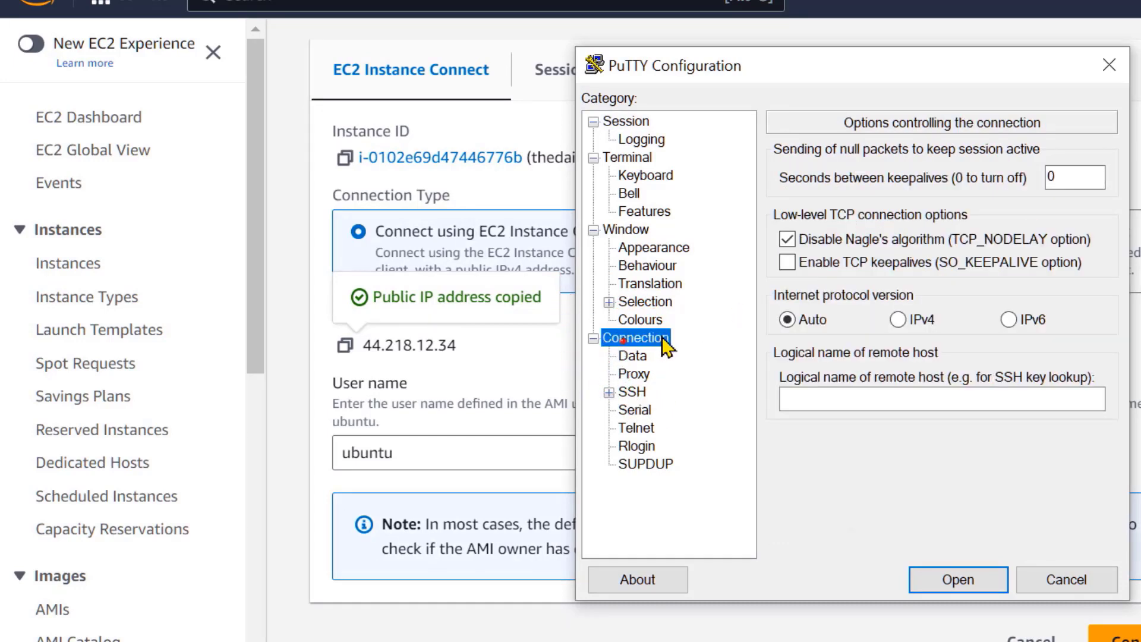
left_click(632, 392)
left_click(612, 392)
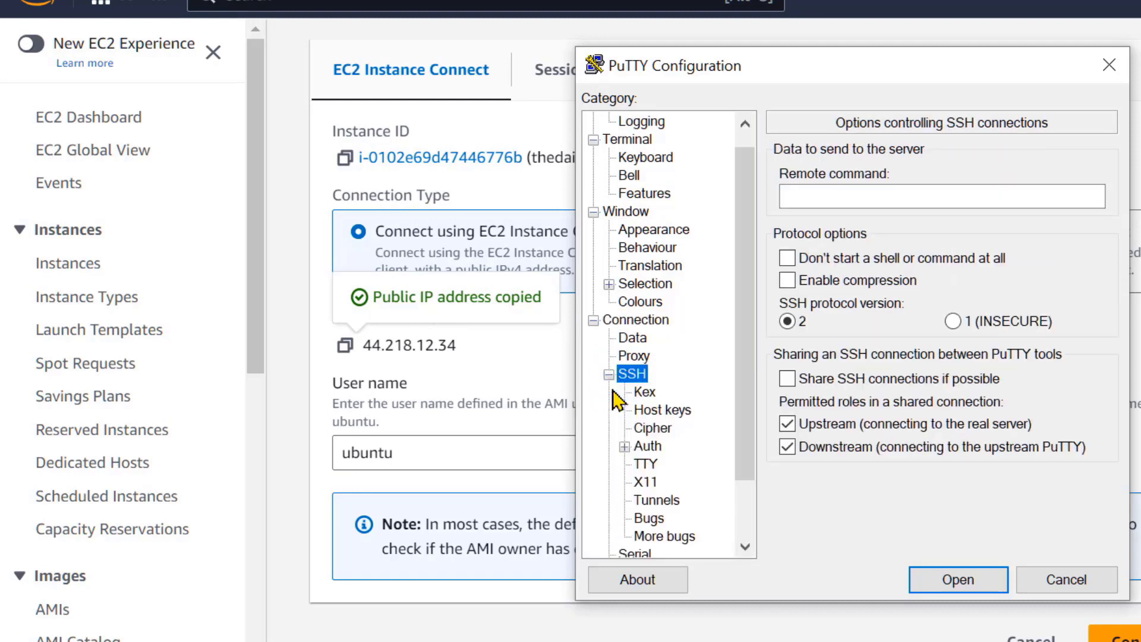
left_click(649, 446)
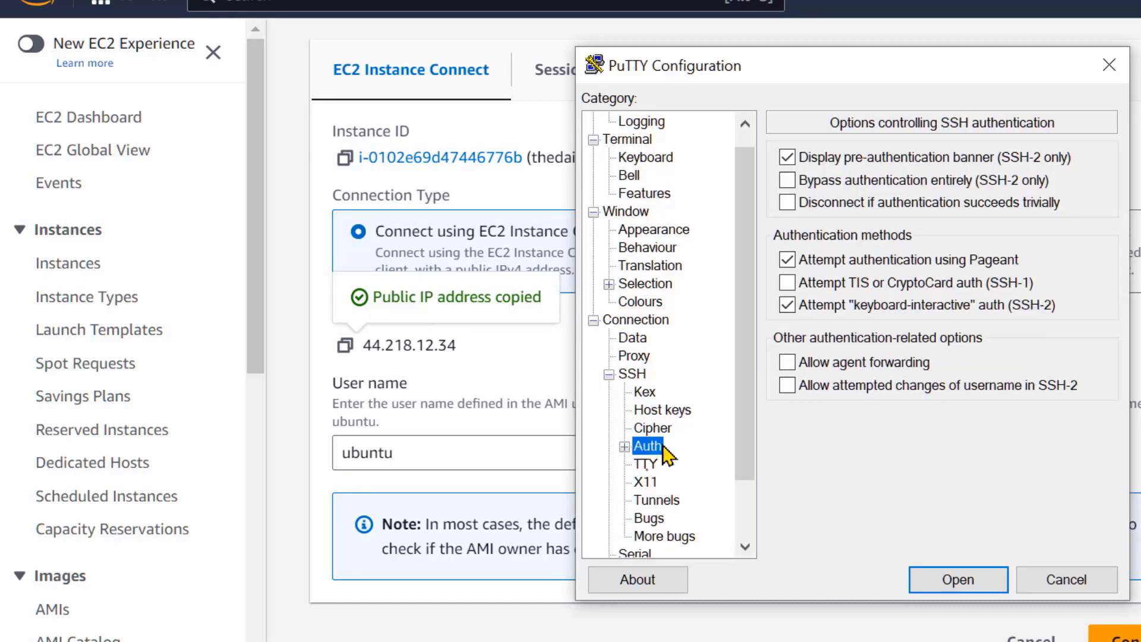
left_click(624, 447)
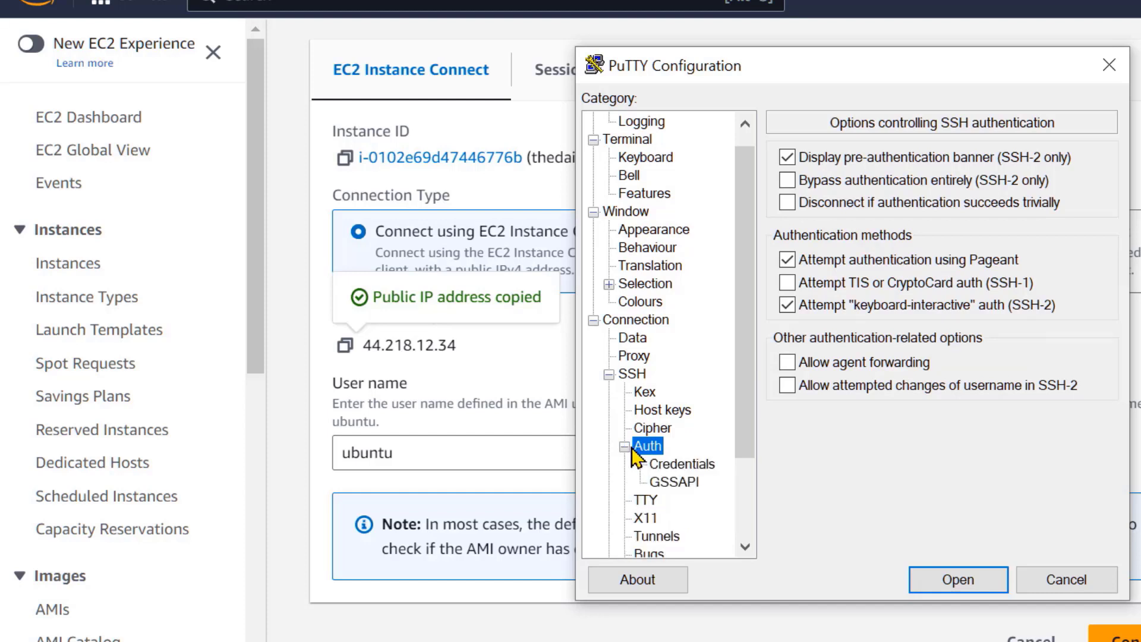
left_click(674, 467)
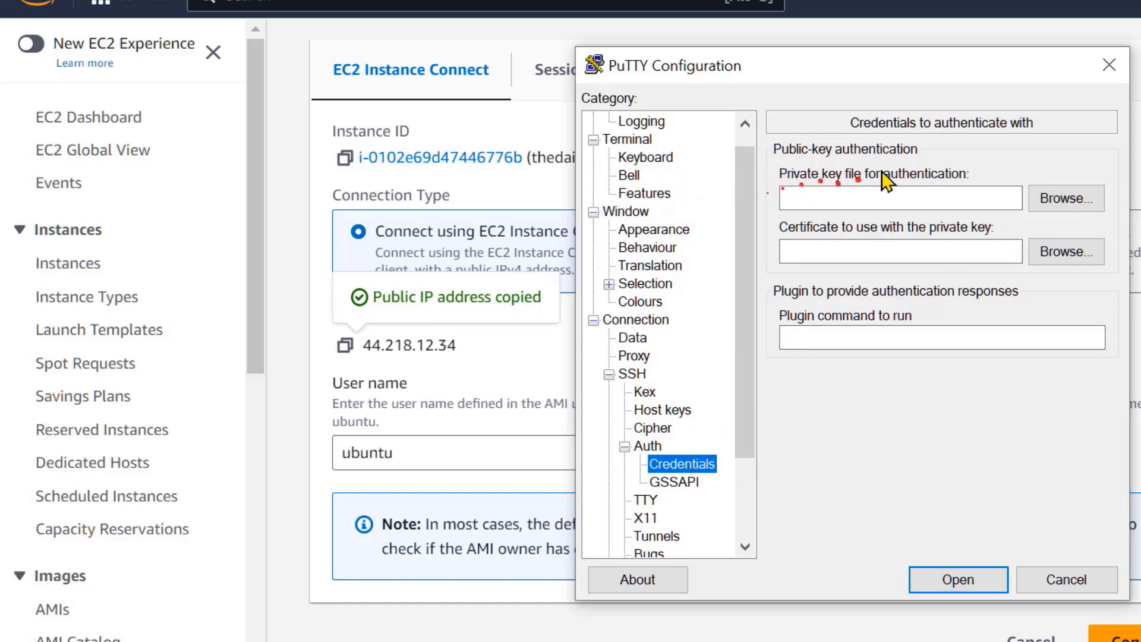
Set mykeypair.ppk as the PuTTY private key for authentication.
left_click(1070, 207)
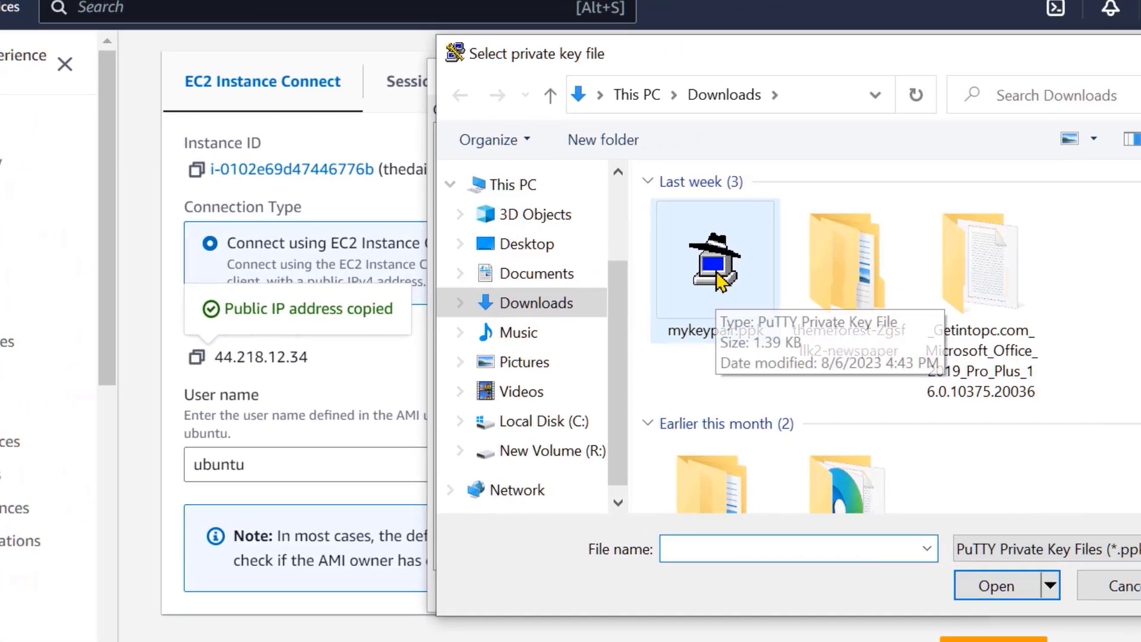
left_click(717, 279)
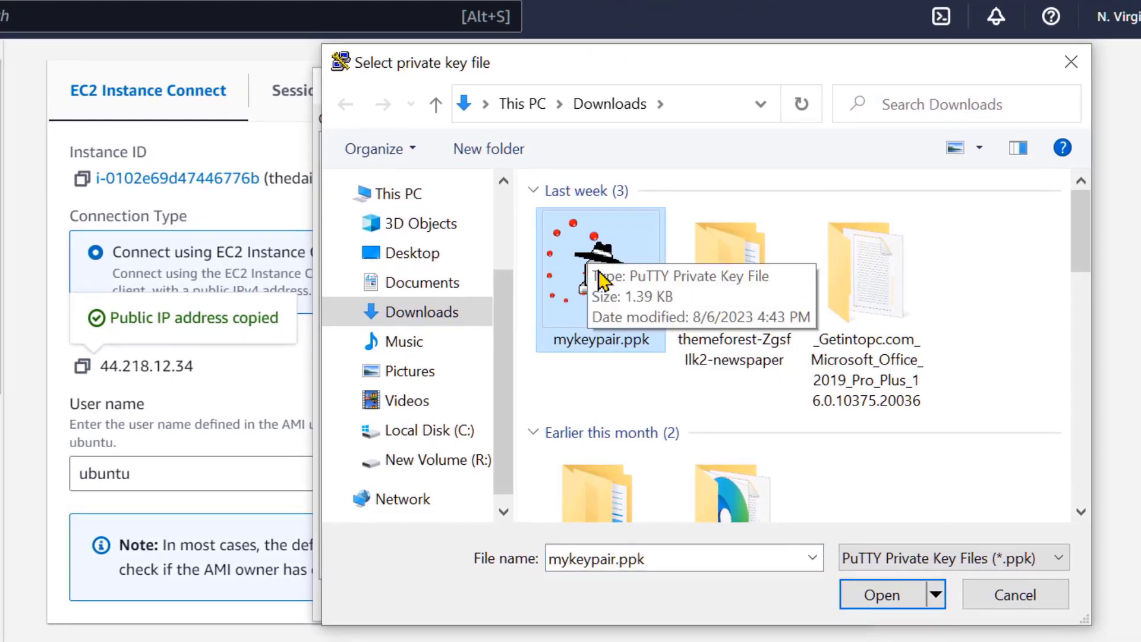
left_click(880, 592)
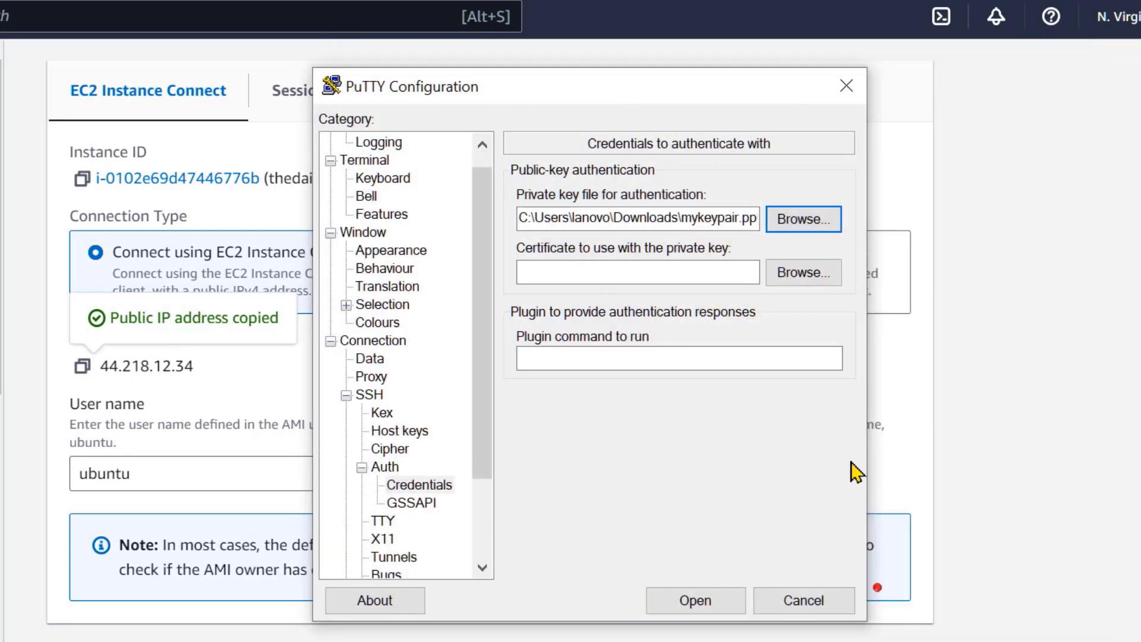
Save the session as 'dfdfdfdfd' and connect to 44.218.12.34.
left_click(378, 142)
left_click(363, 143)
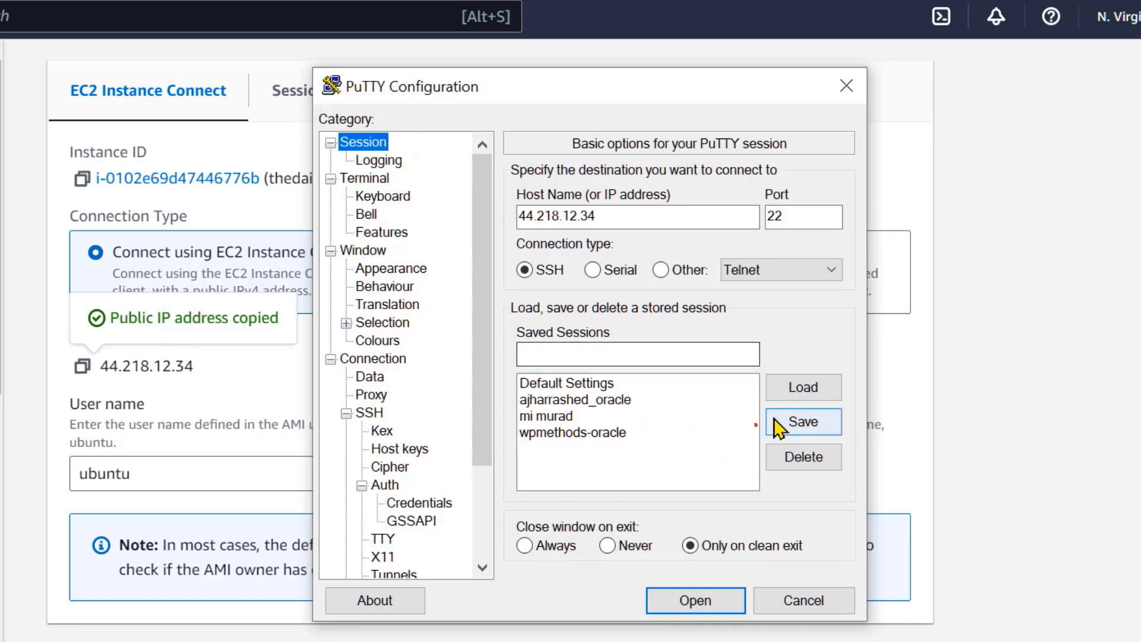
left_click(625, 350)
type("dfdfdfd")
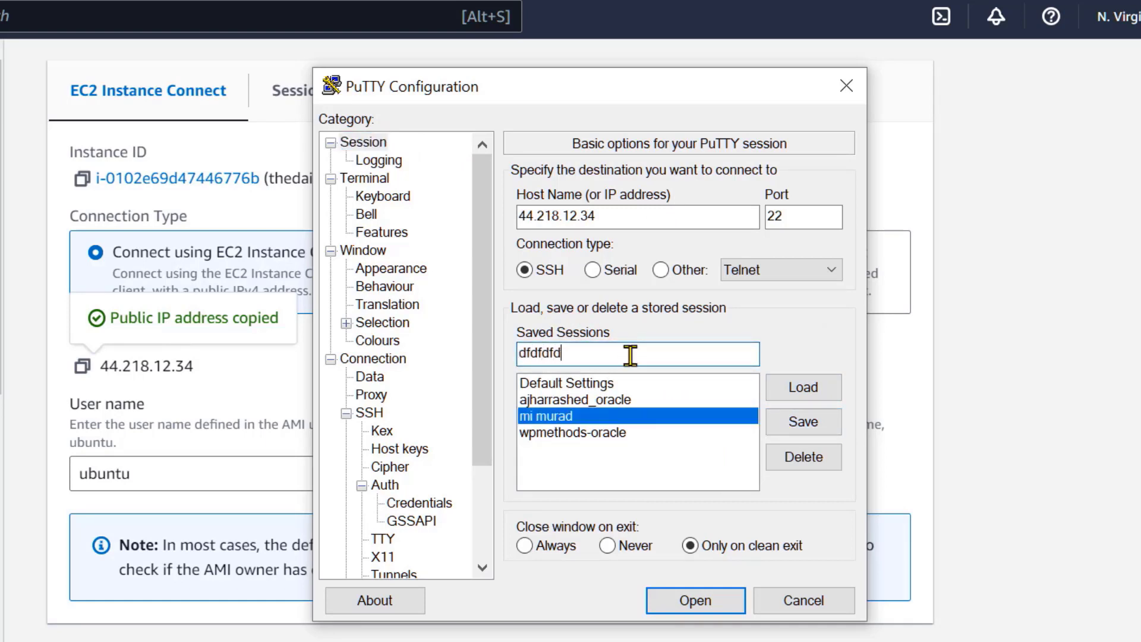
type("fd")
left_click(803, 422)
left_click(542, 416)
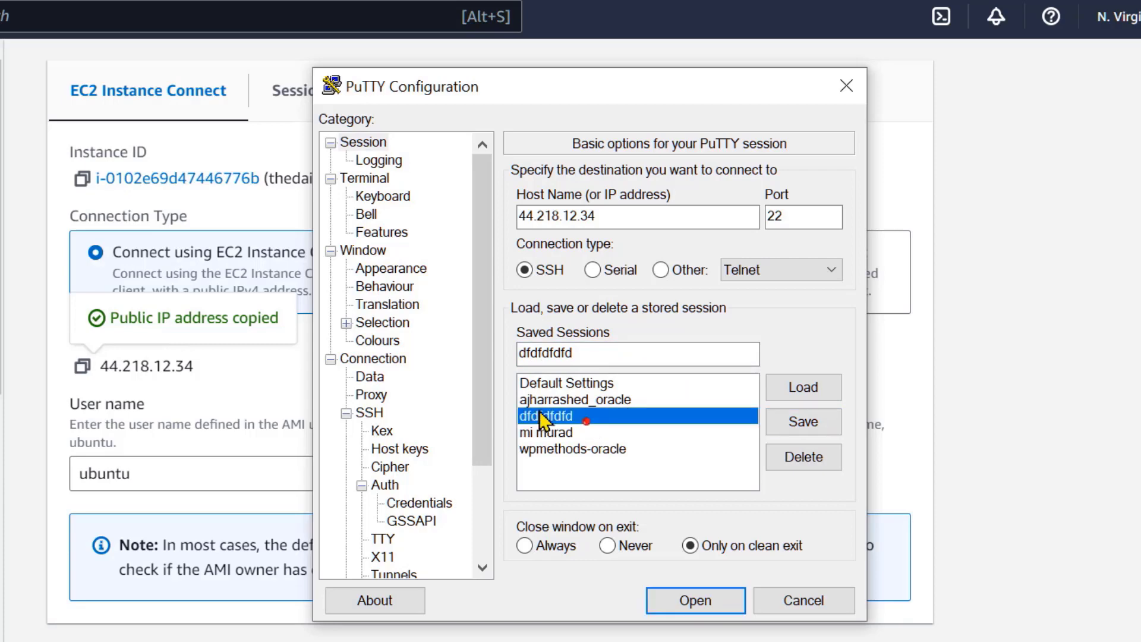
left_click(693, 607)
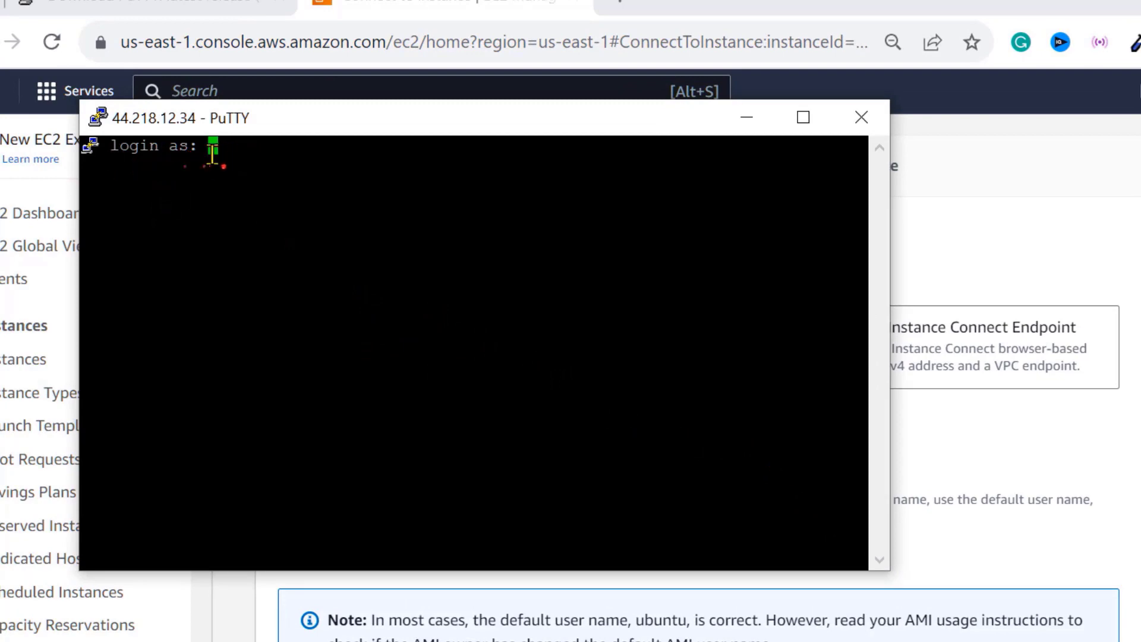
Log in as ubuntu, review the welcome output, then close PuTTY with OK.
left_click(346, 2)
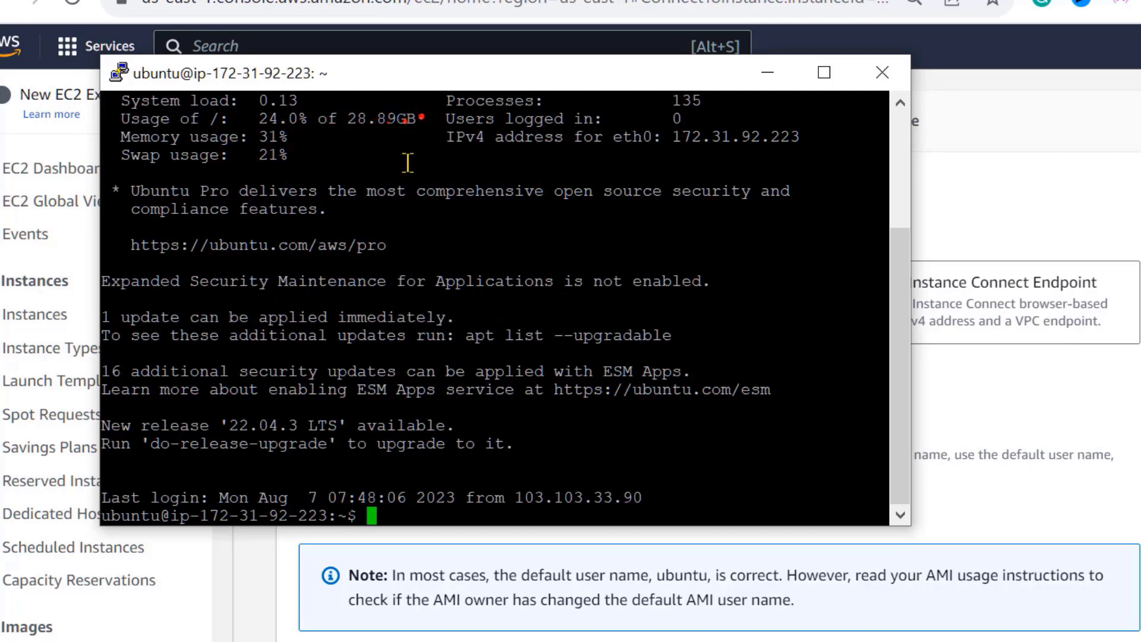
scroll(408, 162, "up", 4)
scroll(387, 179, "down", 4)
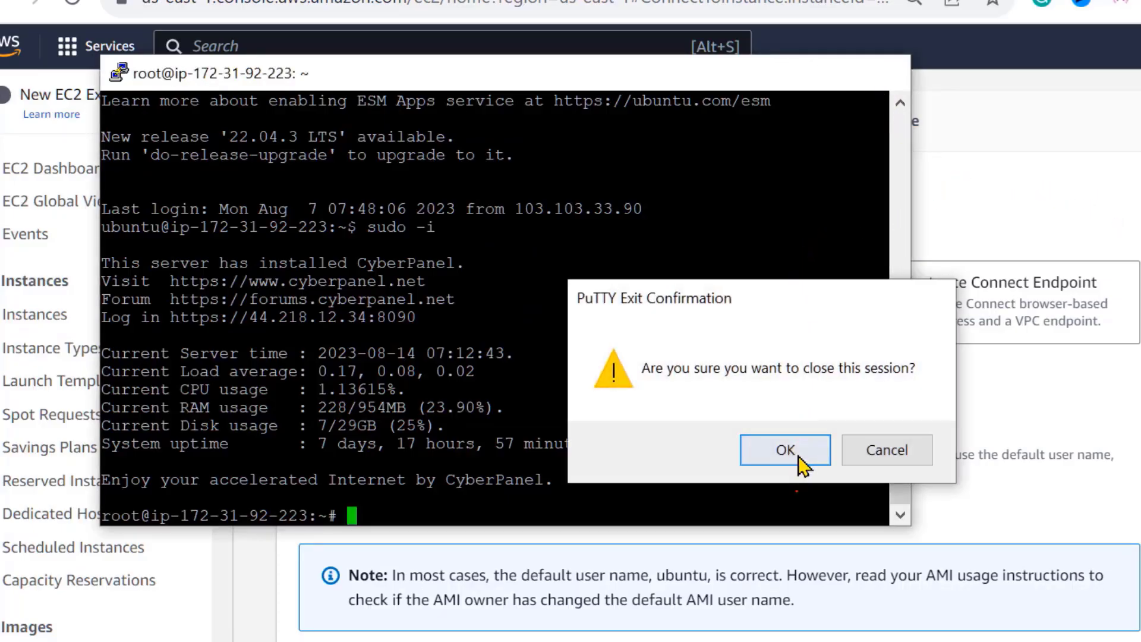
left_click(595, 390)
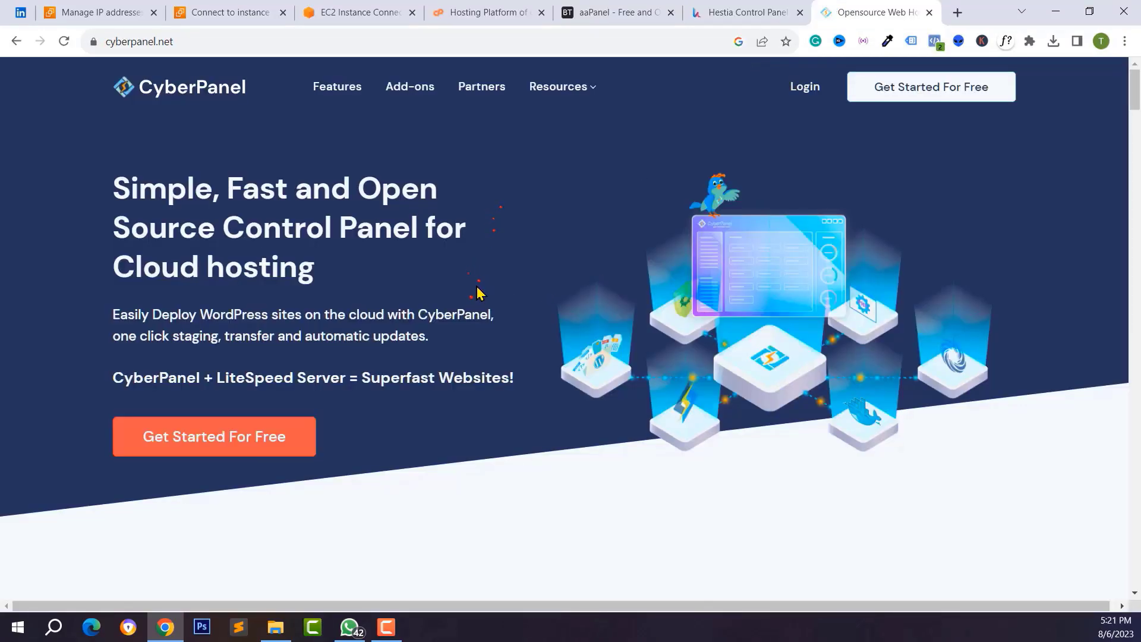
Cycle through the open tabs: EC2 pages, the Ubuntu terminal, cPanel, aaPanel, Hestia, CyberPanel.
scroll(453, 376, "down", 10)
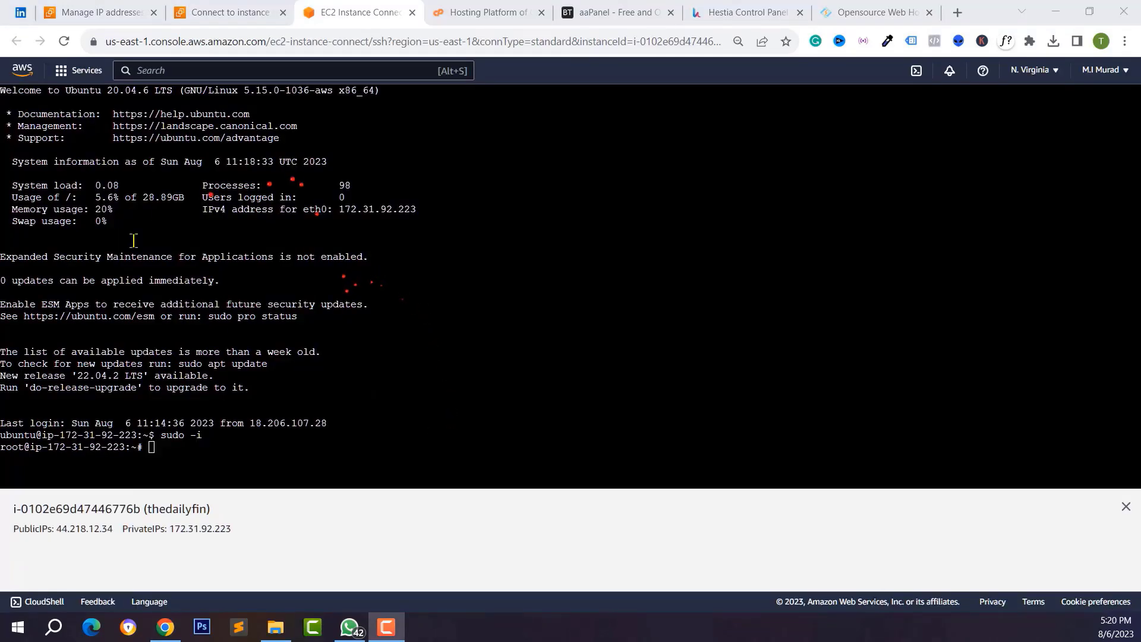
left_click(196, 8)
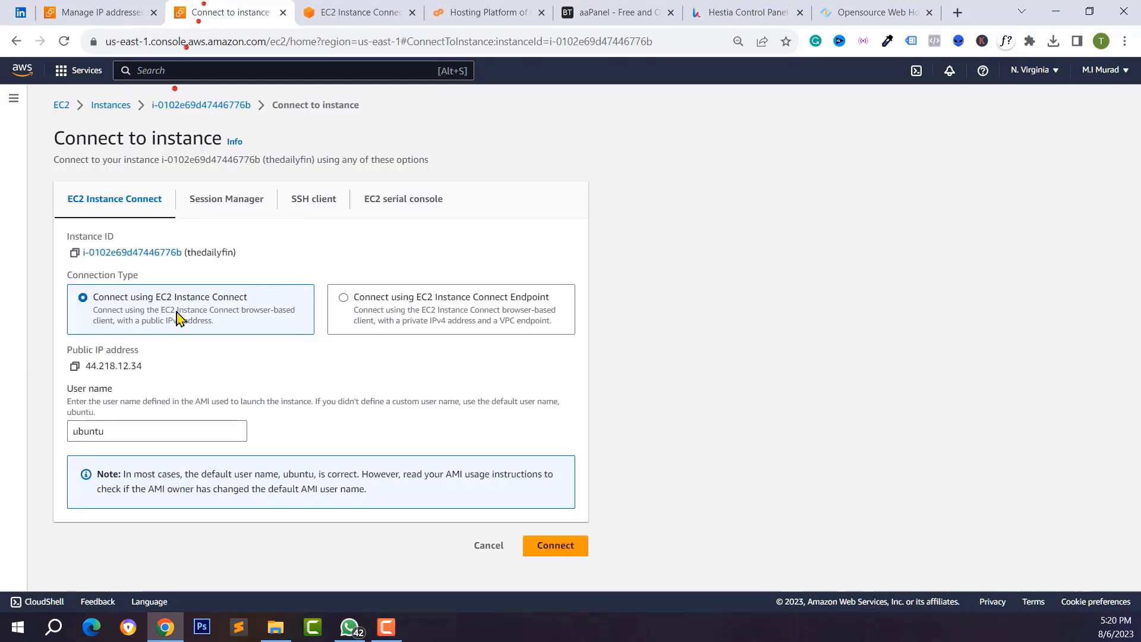
left_click(104, 13)
left_click(237, 10)
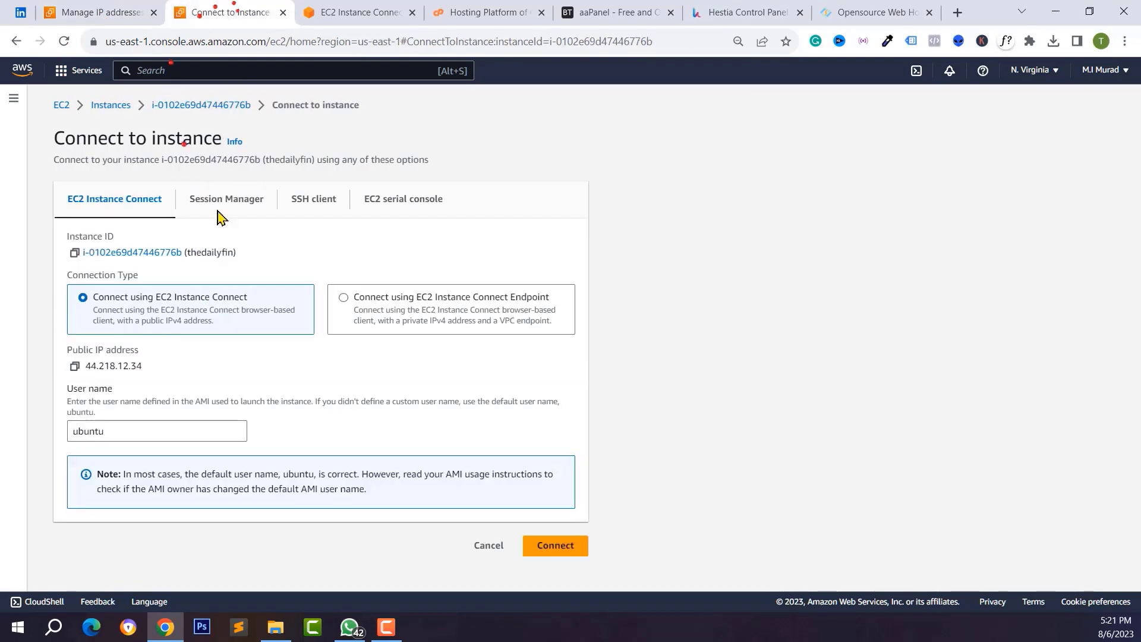
left_click(361, 13)
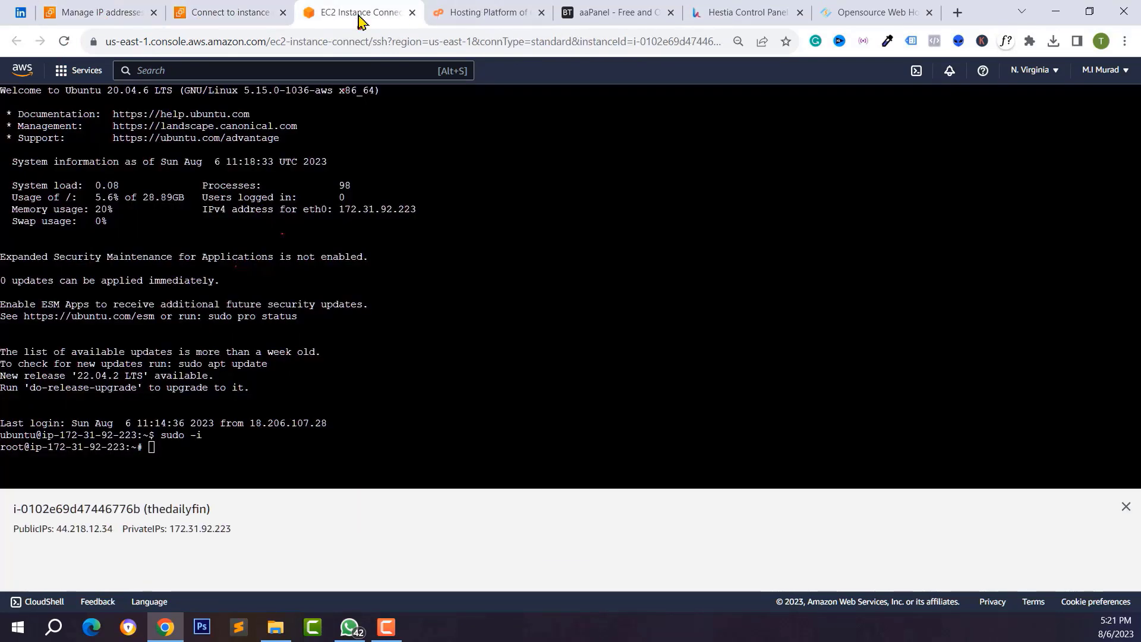
left_click(482, 16)
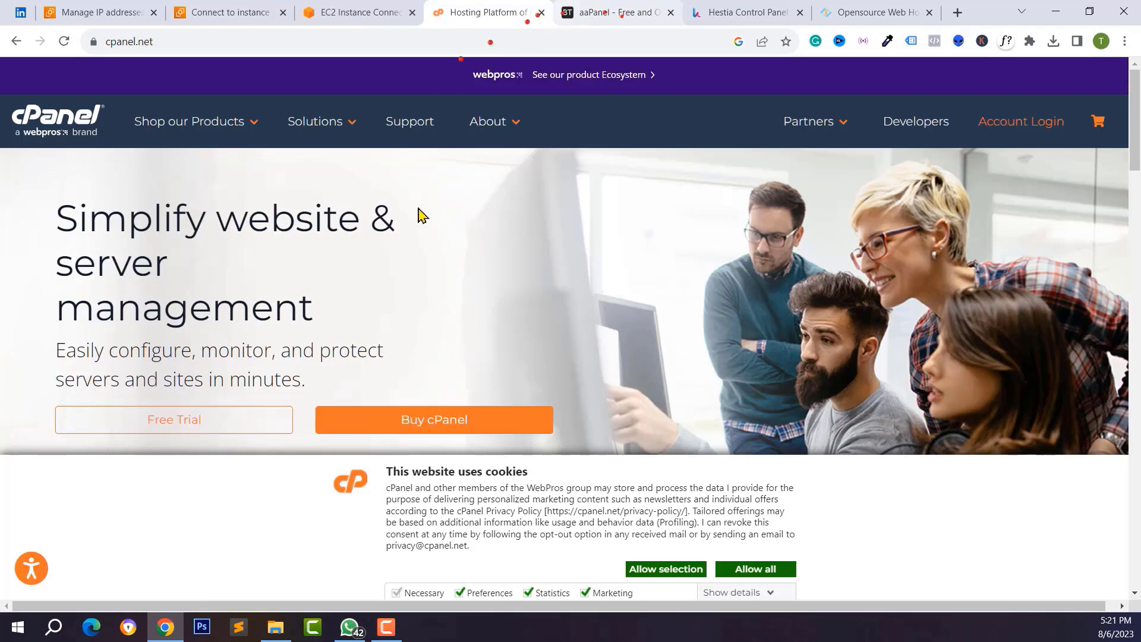
key("ctrl+Tab")
key("ctrl+Tab")
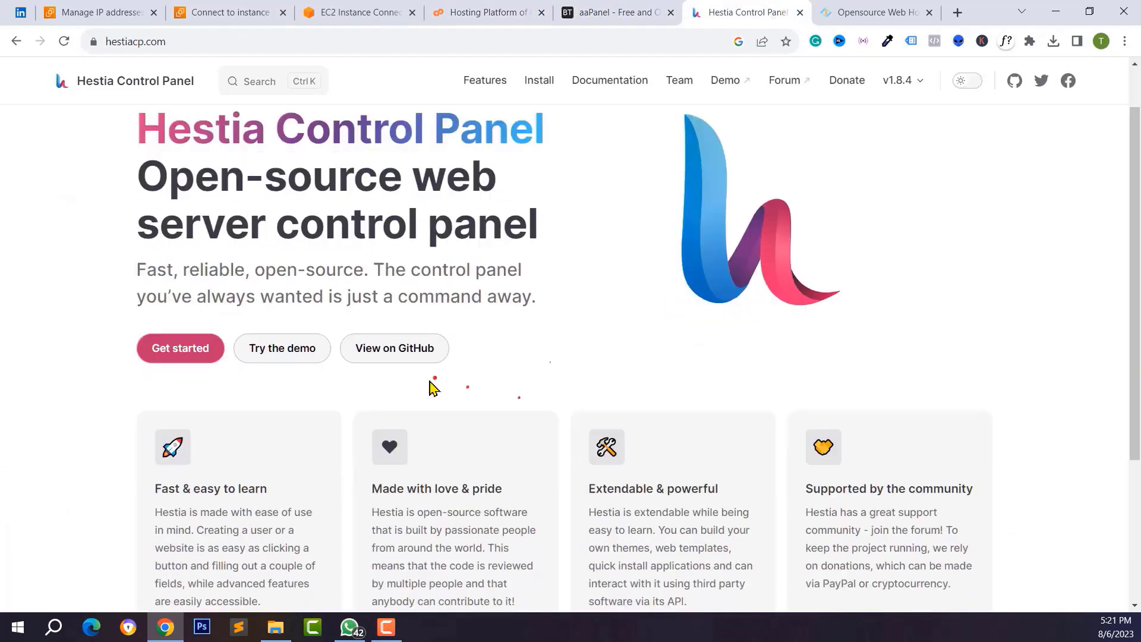
key("ctrl+Tab")
left_click(629, 157)
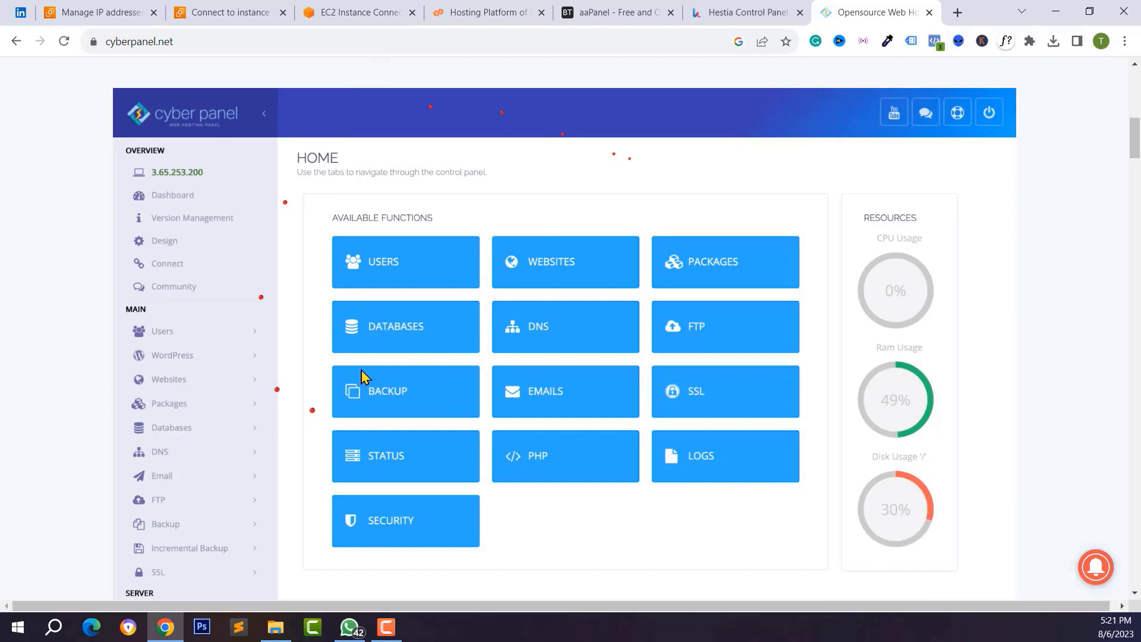
left_click(750, 12)
left_click(879, 7)
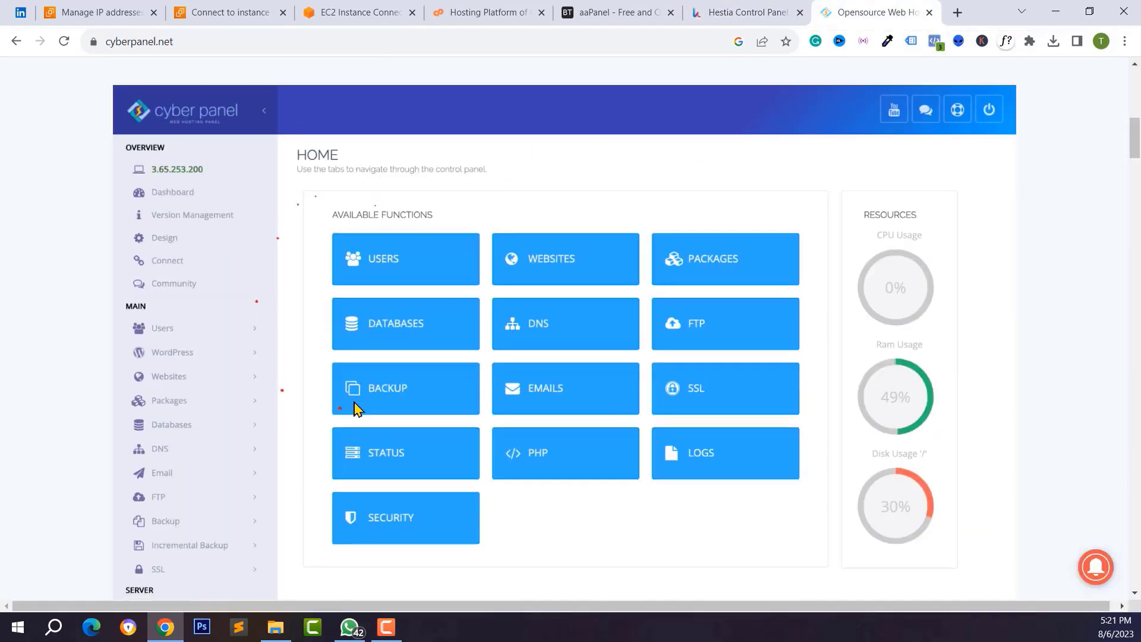
Scroll the CyberPanel page, then scroll through the cpanel.net homepage and back up.
scroll(257, 287, "down", 2)
scroll(178, 357, "up", 1)
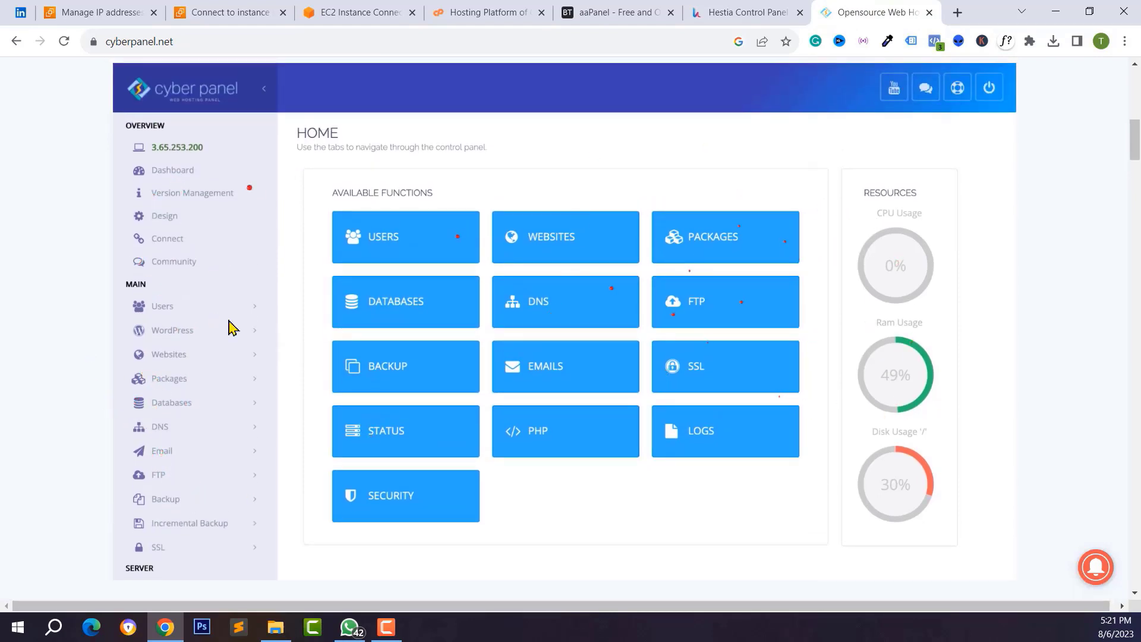
left_click(356, 12)
left_click(223, 15)
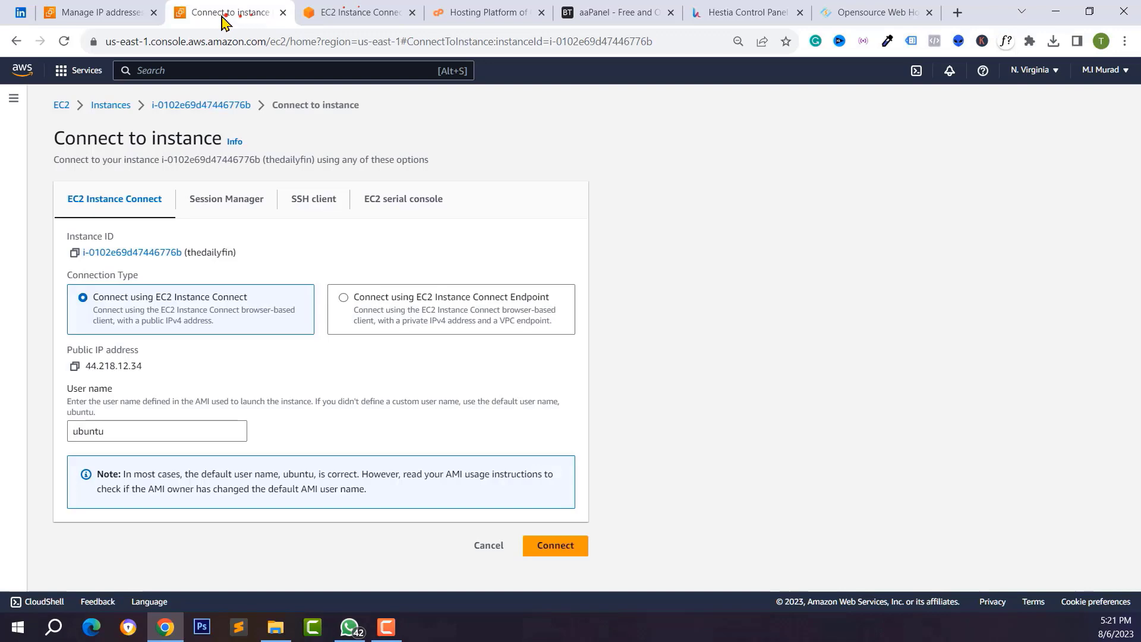
left_click(484, 13)
scroll(131, 349, "down", 8)
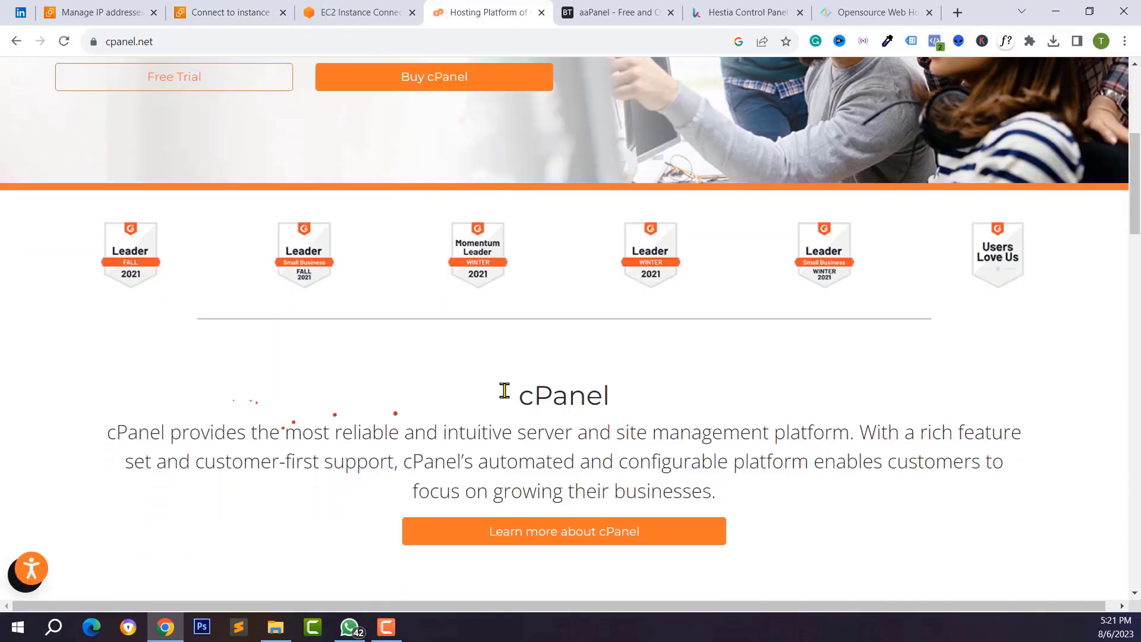
scroll(502, 433, "down", 12)
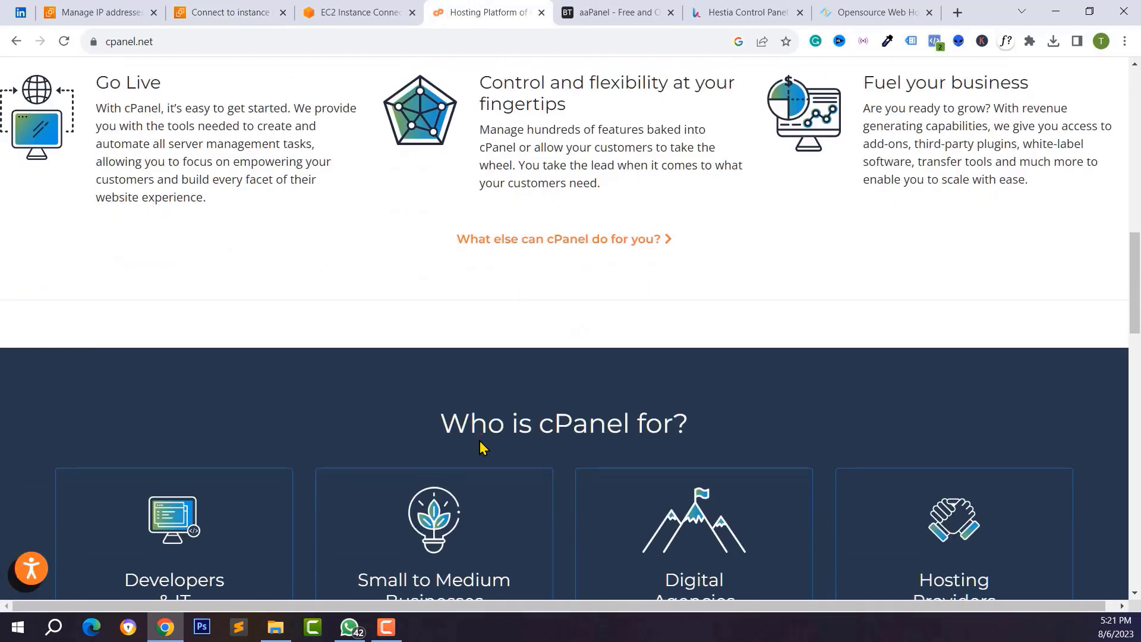
scroll(492, 454, "up", 1)
scroll(492, 458, "up", 16)
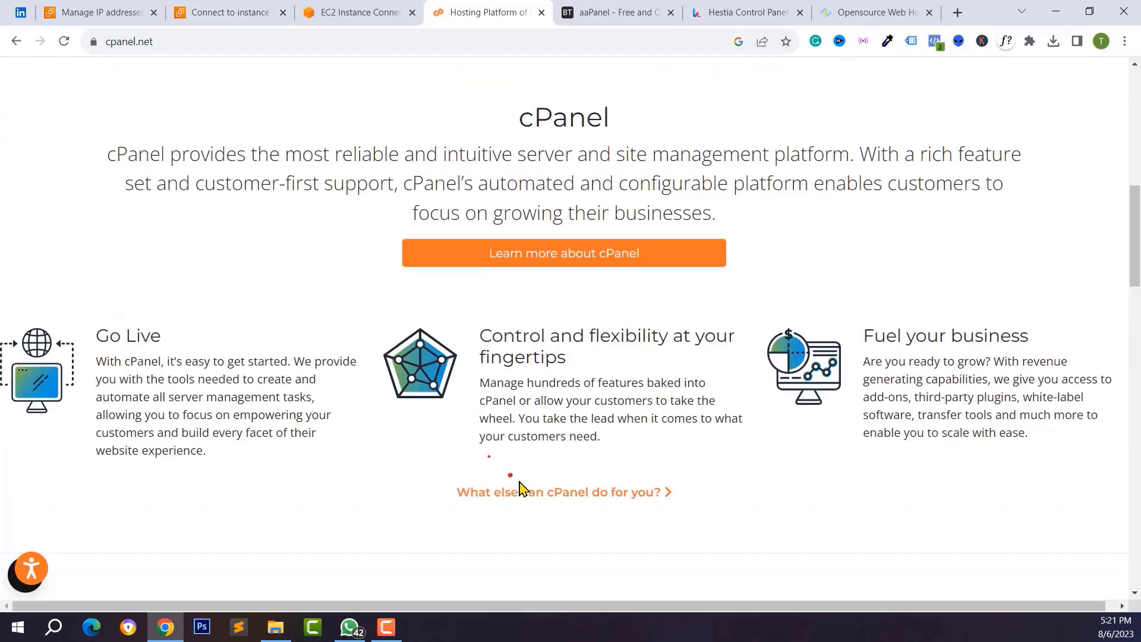
scroll(523, 504, "up", 3)
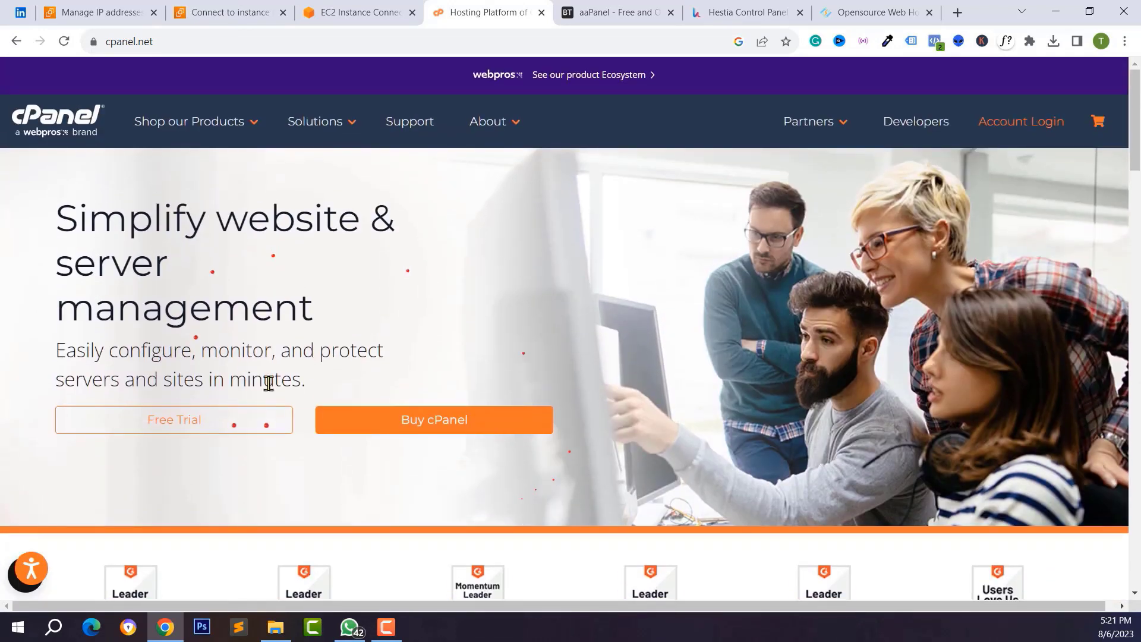
Open cPanel's pricing page and review the monthly tiers, including the Pro tier price.
left_click(409, 425)
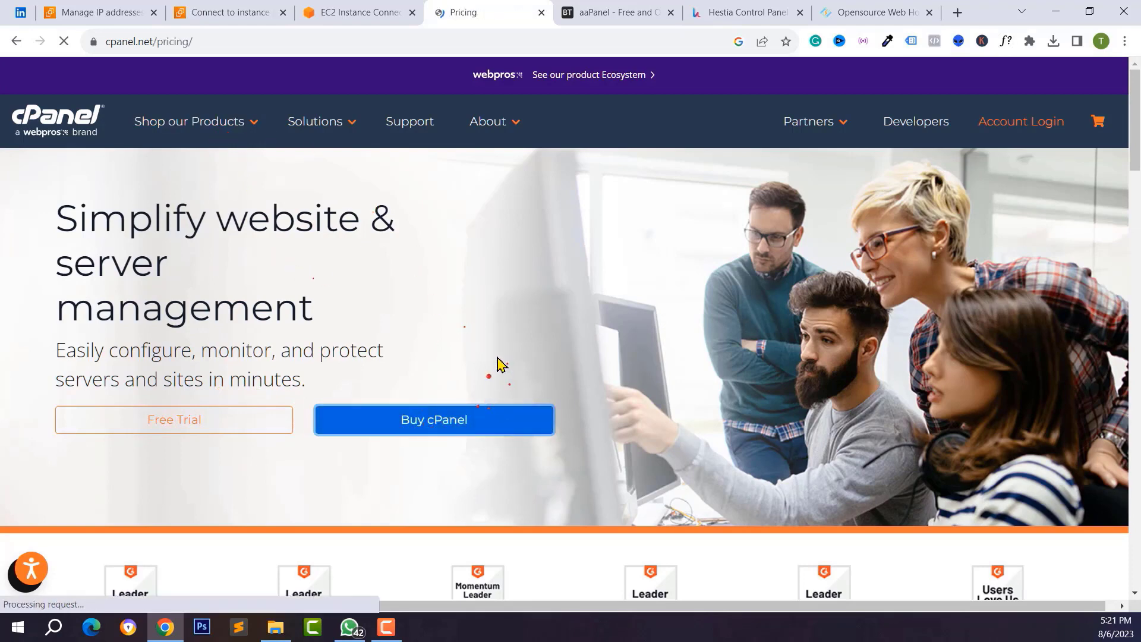
scroll(419, 398, "down", 4)
scroll(419, 395, "down", 2)
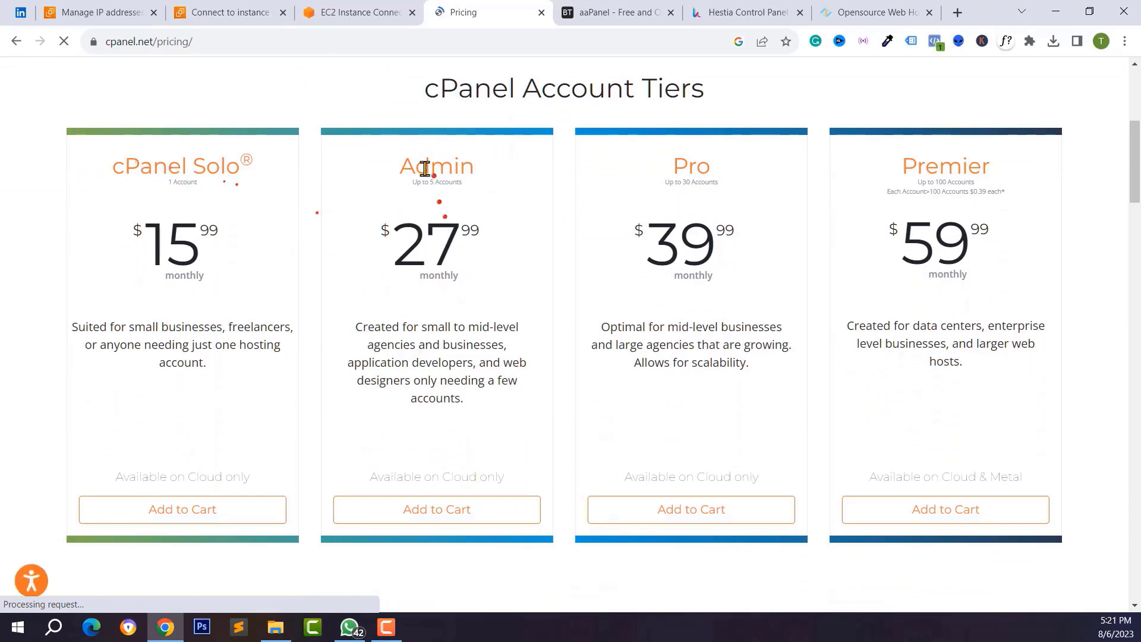
scroll(440, 380, "down", 2)
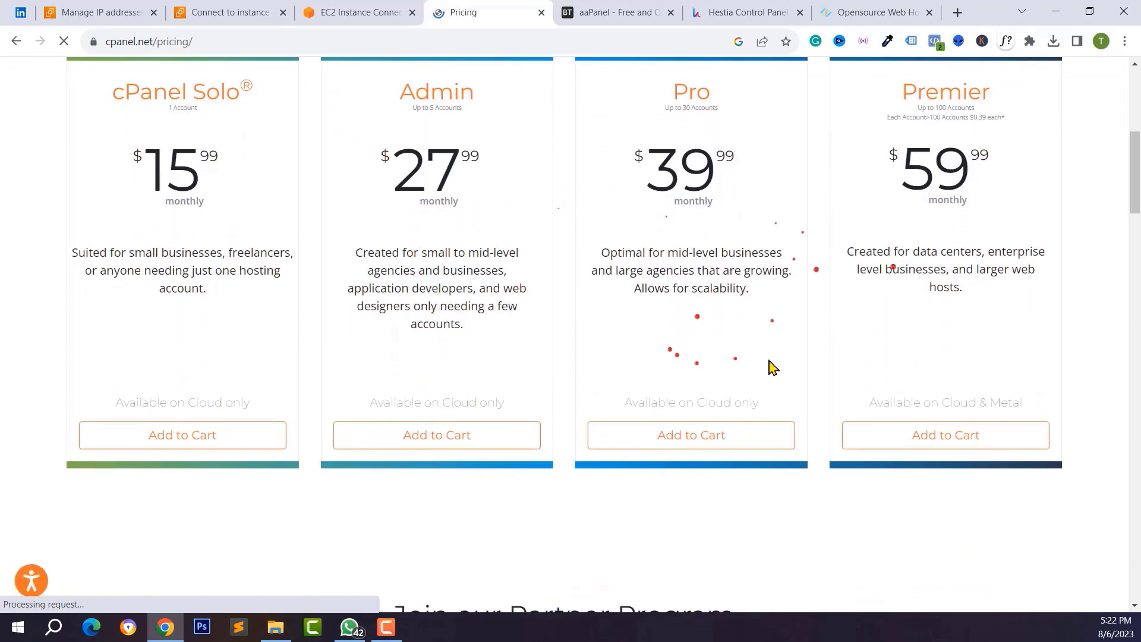
scroll(760, 346, "up", 1)
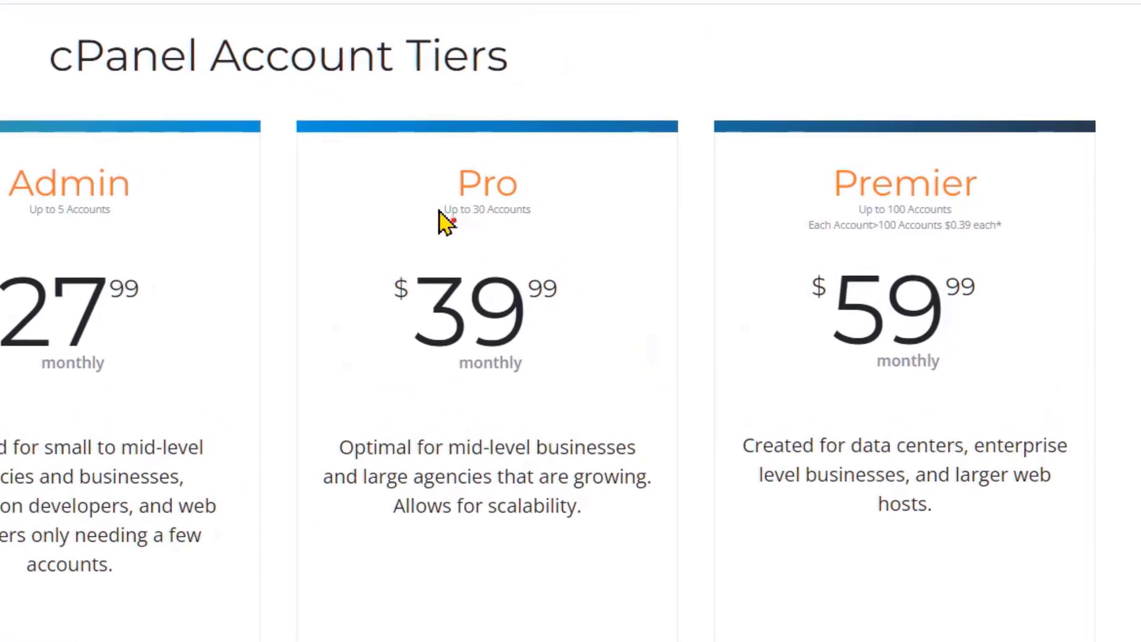
left_click_drag(662, 188, 740, 191)
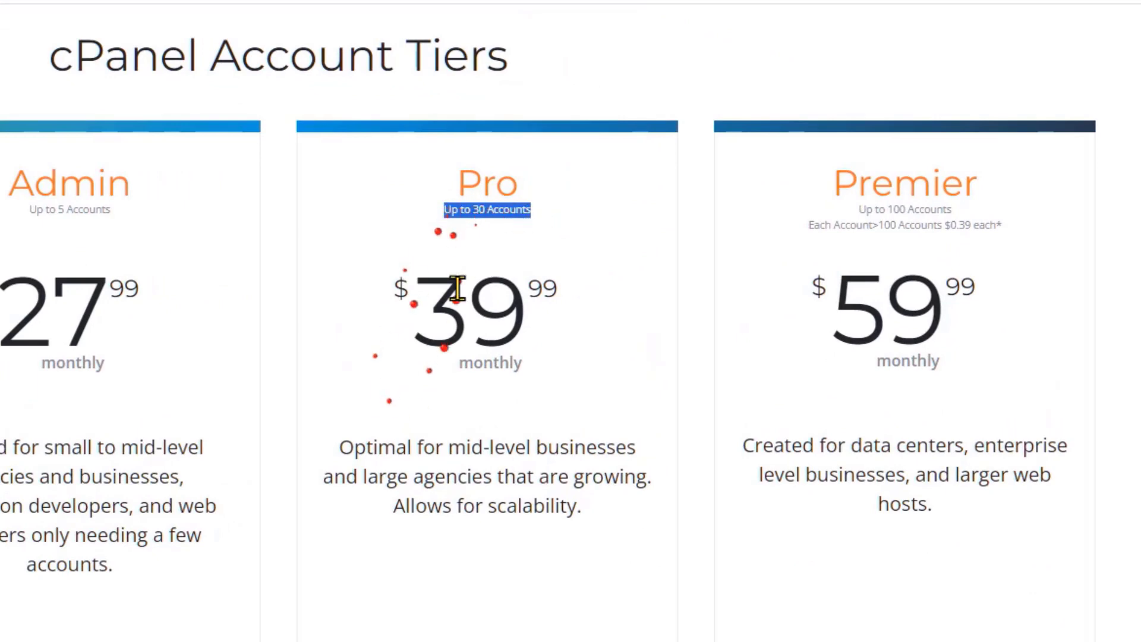
left_click(506, 303)
double_click(505, 303)
left_click(580, 323)
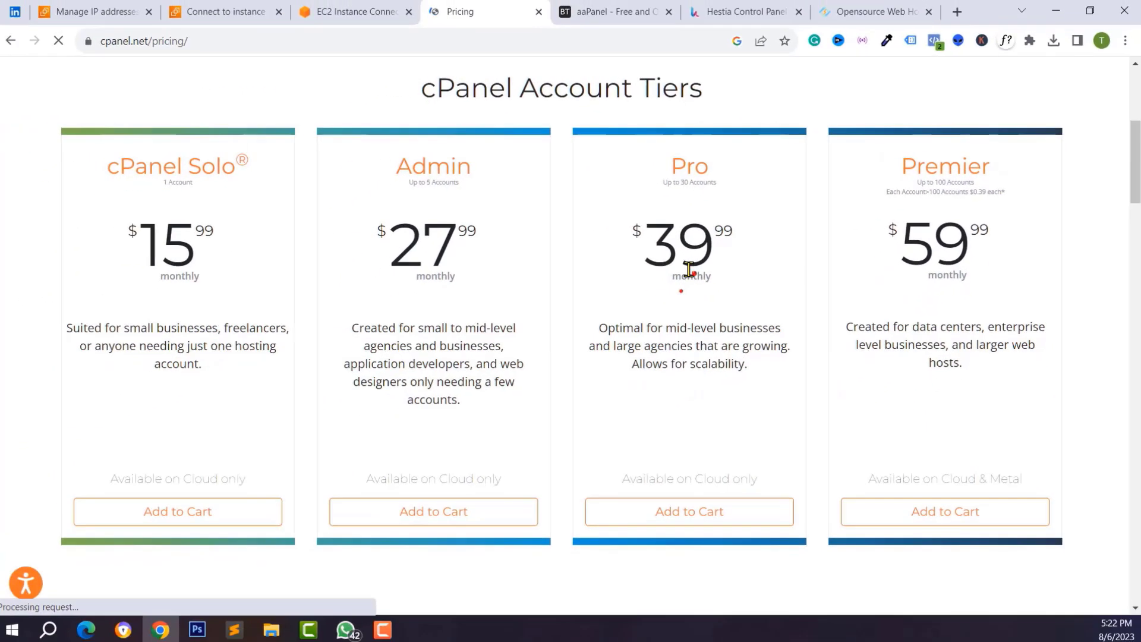
scroll(674, 337, "up", 1)
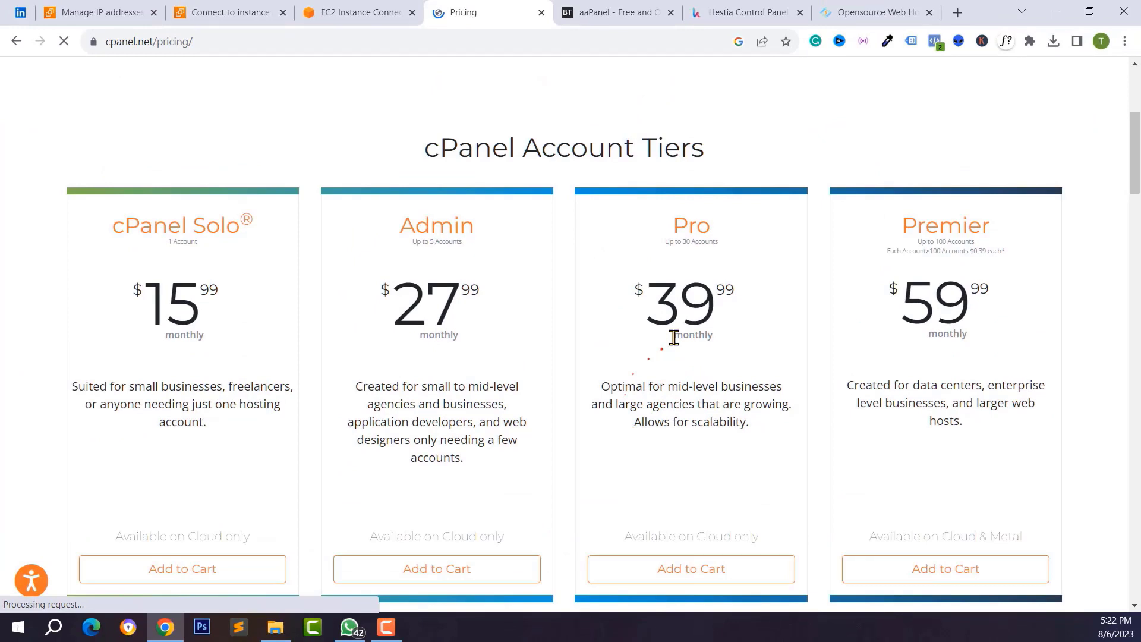
Close the pricing tab and open CyberPanel's Documentation from the Resources menu.
left_click(541, 12)
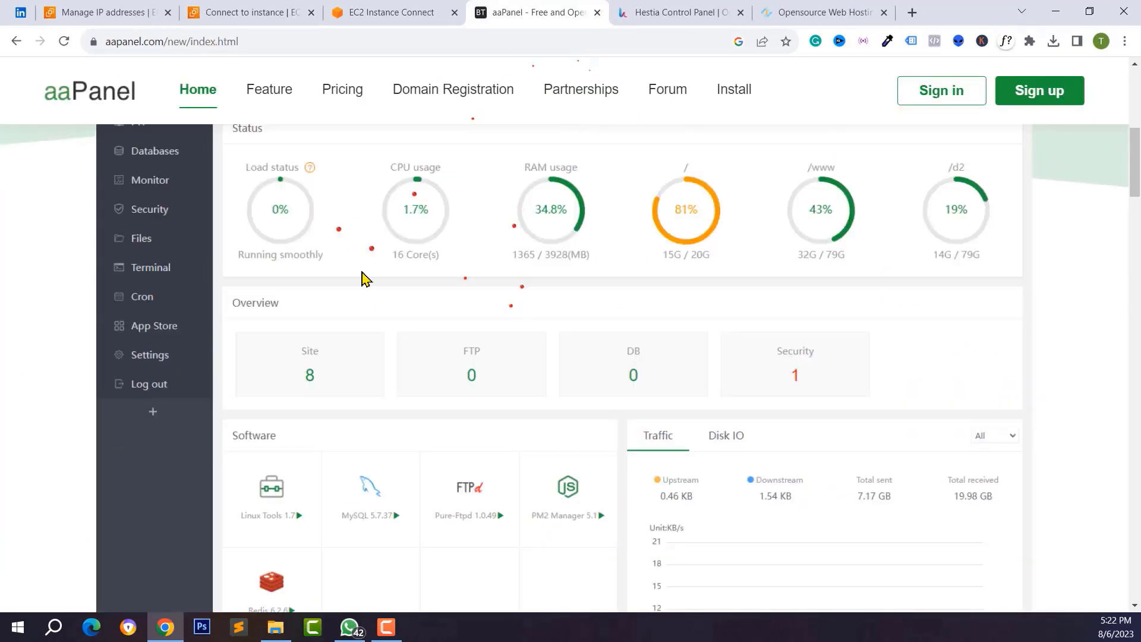
scroll(369, 279, "up", 5)
scroll(382, 291, "up", 3)
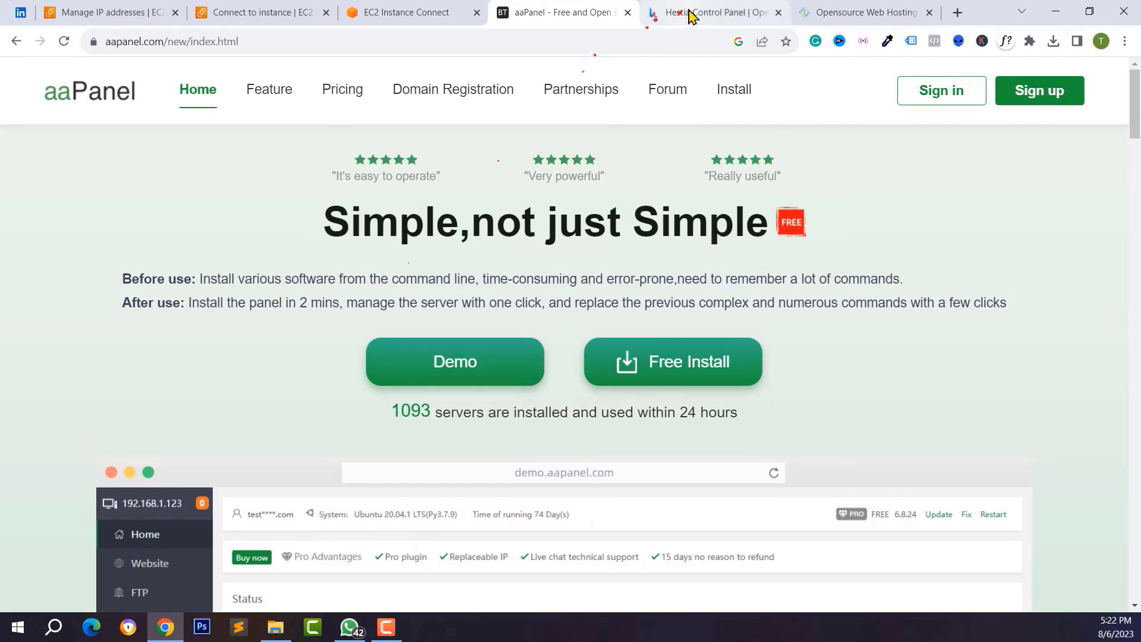
left_click(693, 13)
left_click(871, 13)
left_click(499, 17)
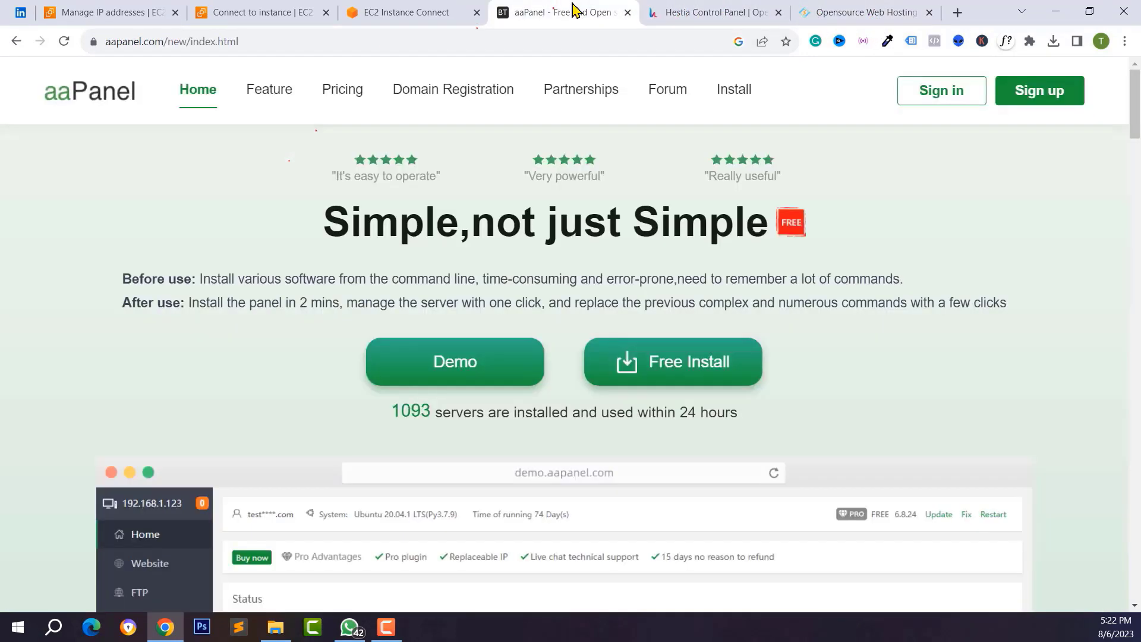
left_click(862, 12)
scroll(339, 224, "up", 10)
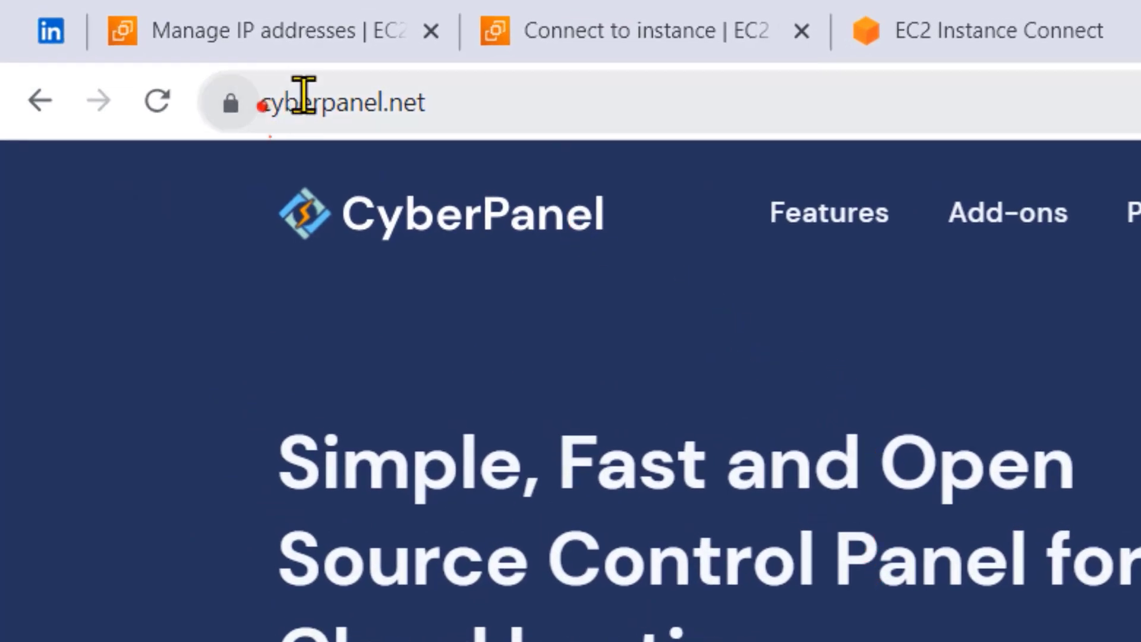
left_click_drag(301, 98, 428, 113)
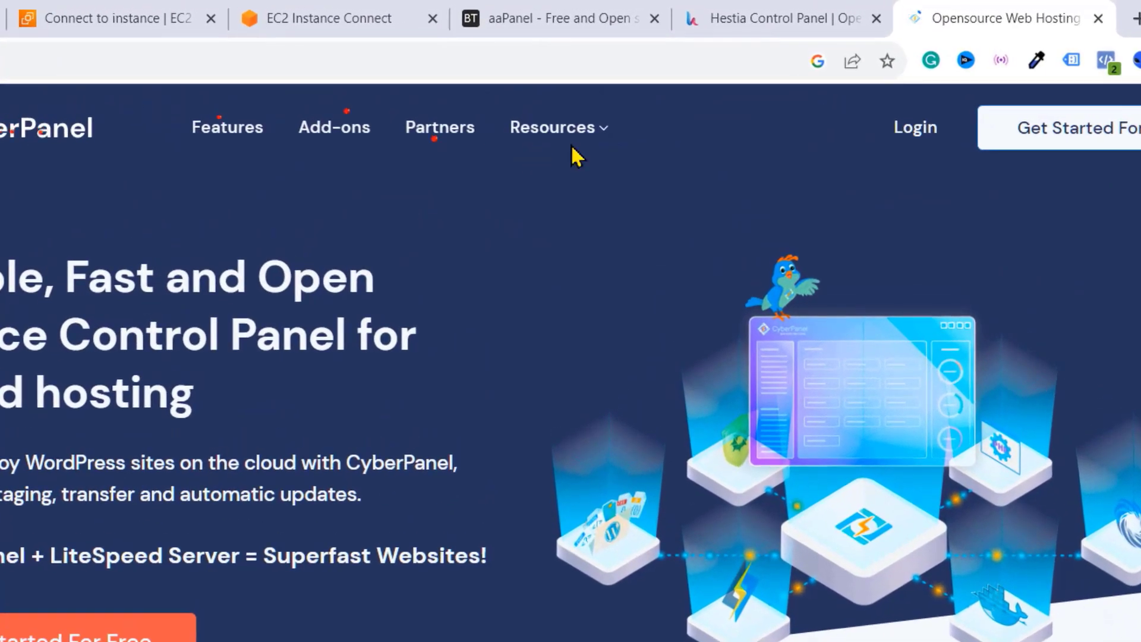
mouse_move(565, 129)
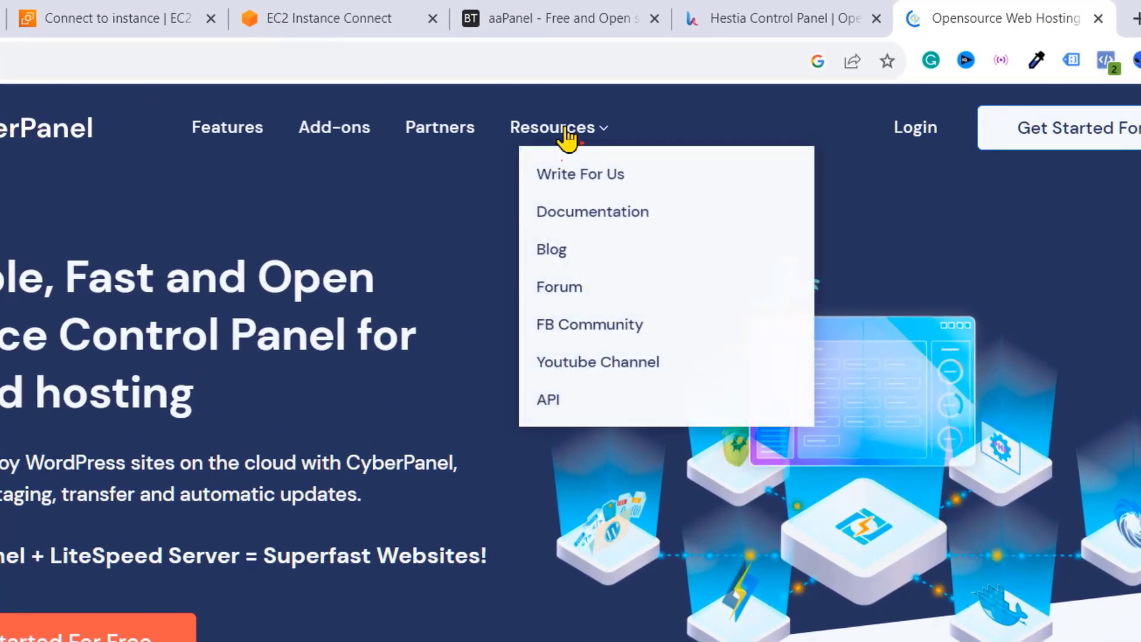
left_click(589, 213)
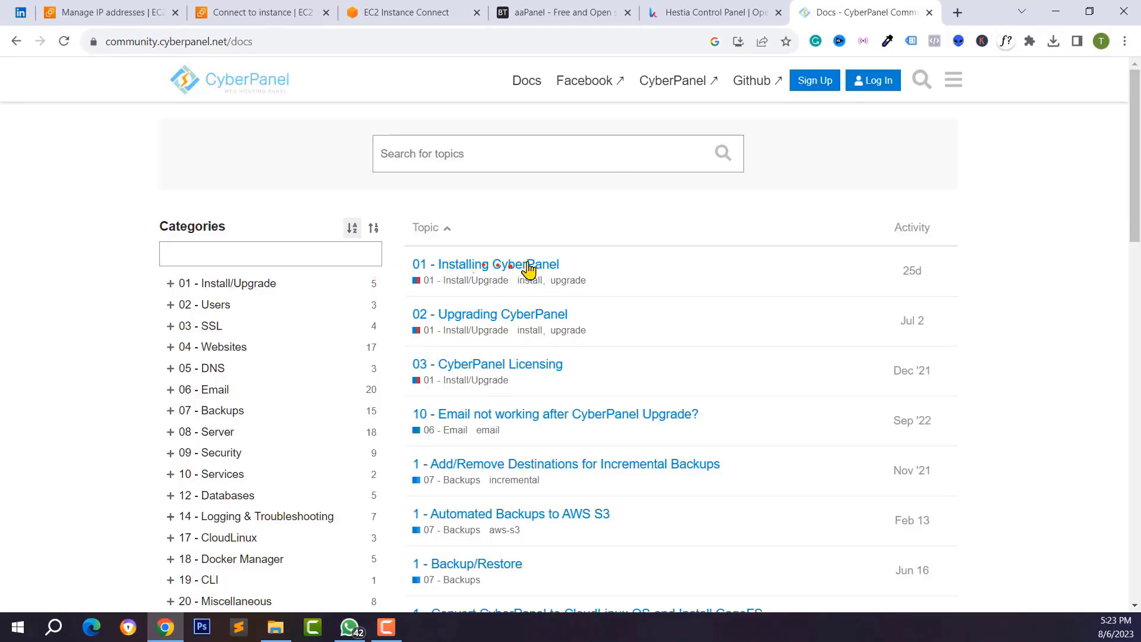
Open '01 - Installing CyberPanel' and review requirements: Ubuntu 22.04, 1024 MB RAM, disk space.
left_click(498, 269)
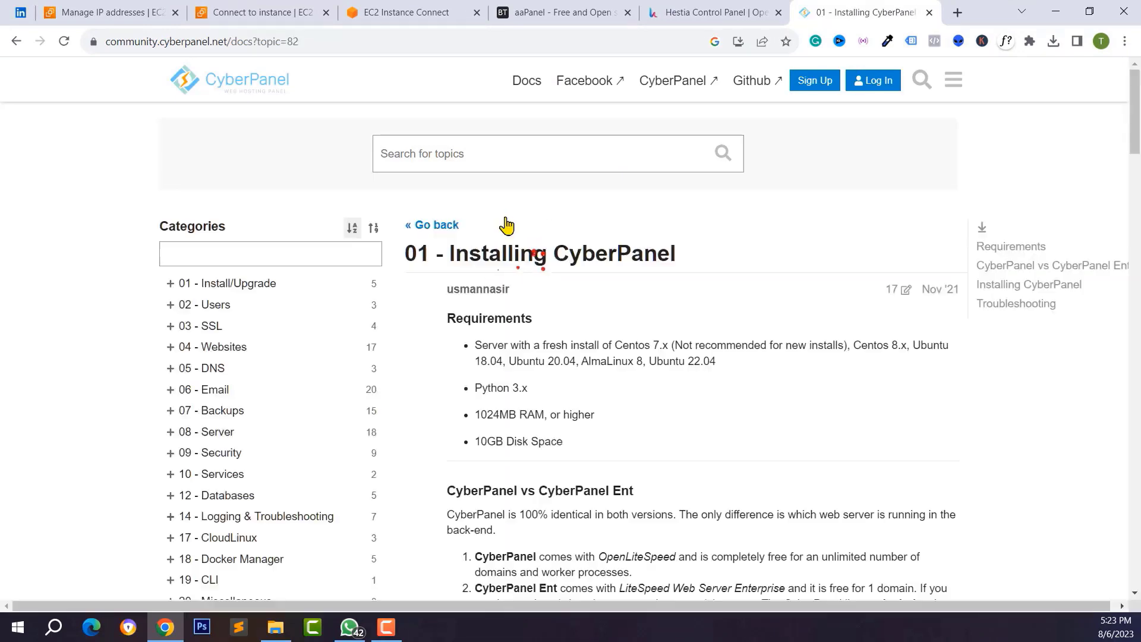
scroll(604, 324, "down", 2)
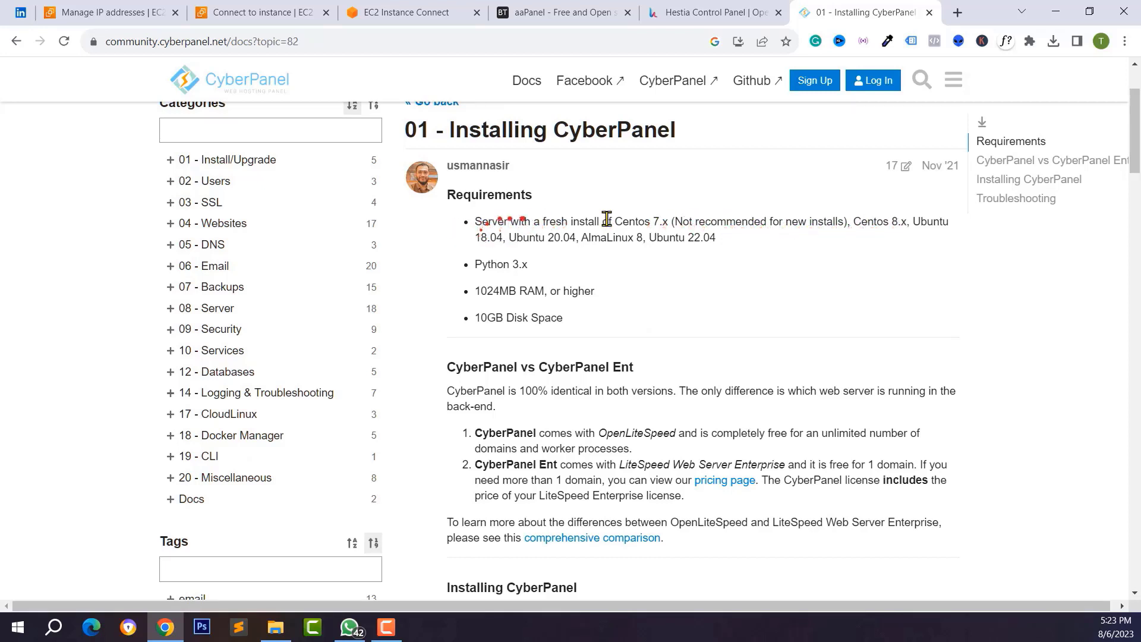
left_click_drag(487, 218, 635, 222)
left_click(637, 220)
left_click_drag(649, 257, 603, 254)
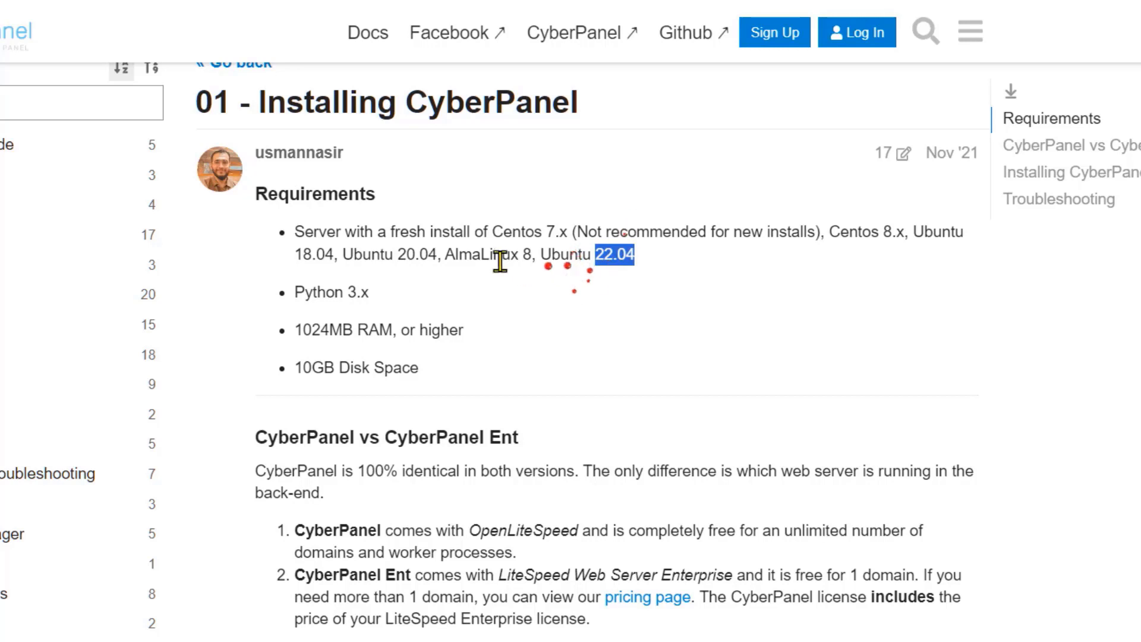
scroll(466, 321, "down", 1)
left_click_drag(295, 260, 396, 262)
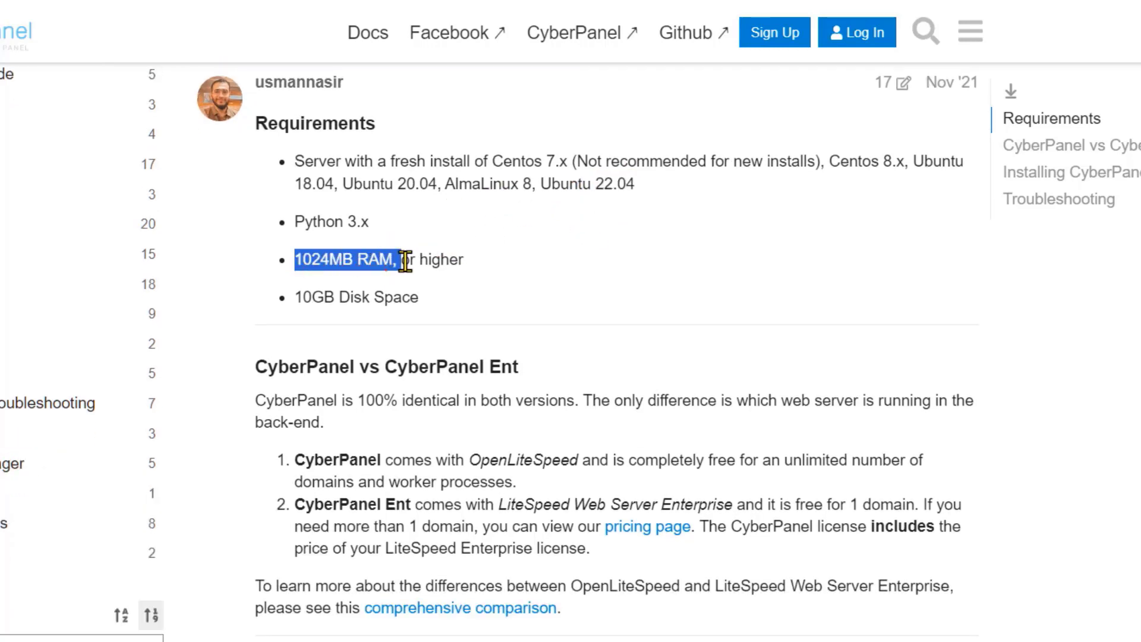
left_click_drag(299, 263, 333, 260)
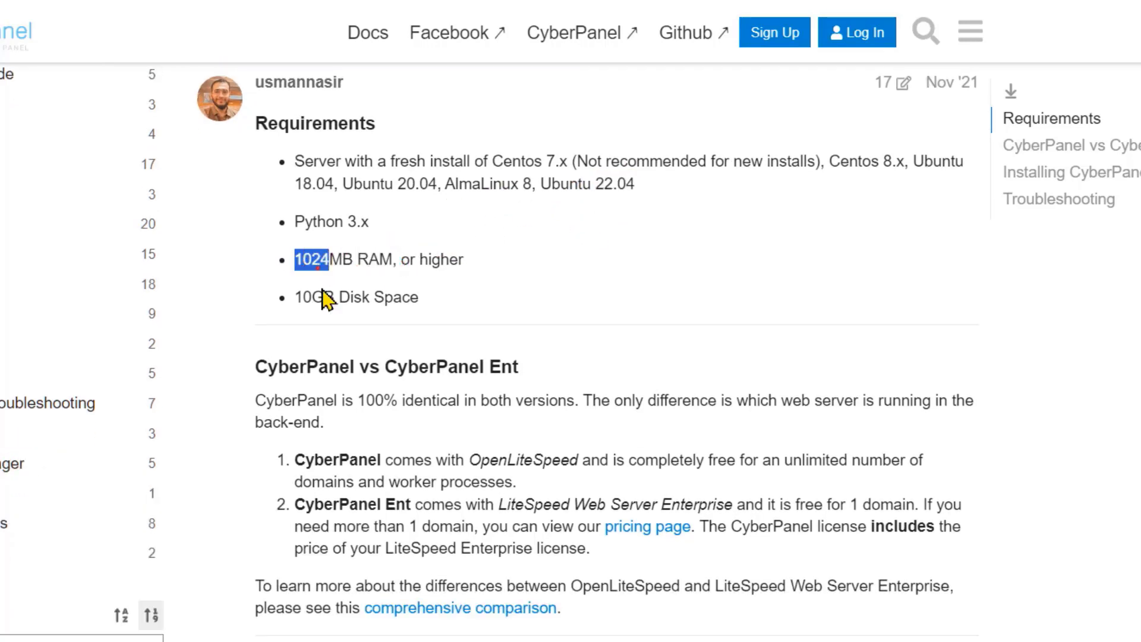
left_click(295, 295)
left_click(294, 289)
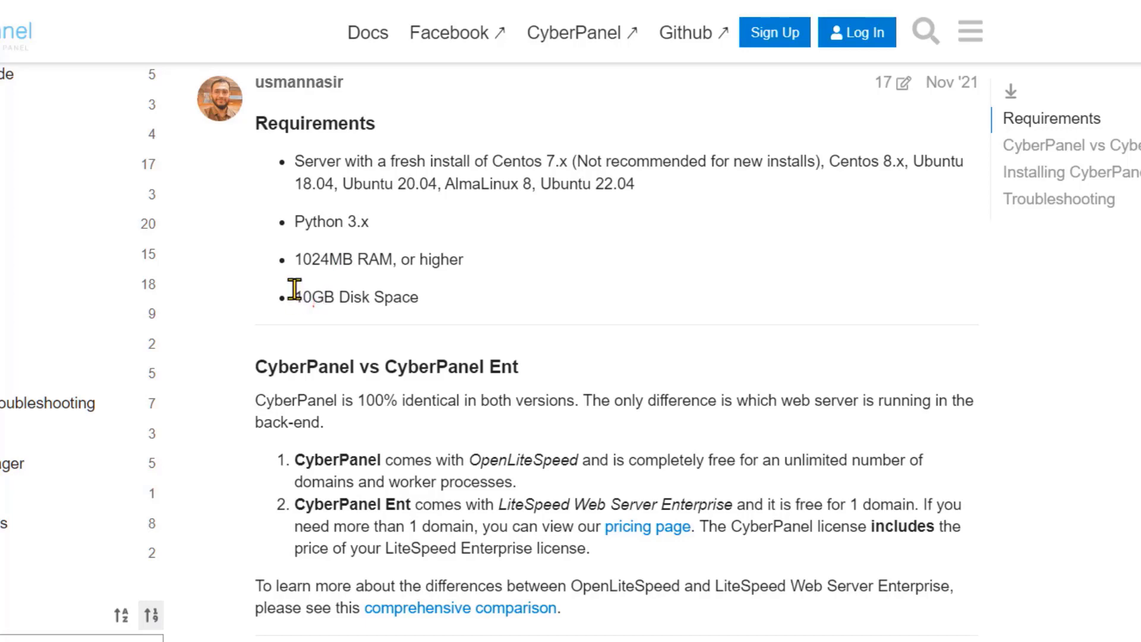
left_click(318, 293)
Copy the 'sudo apt update && sudo apt upgrade -y' command from the guide.
scroll(395, 333, "down", 1)
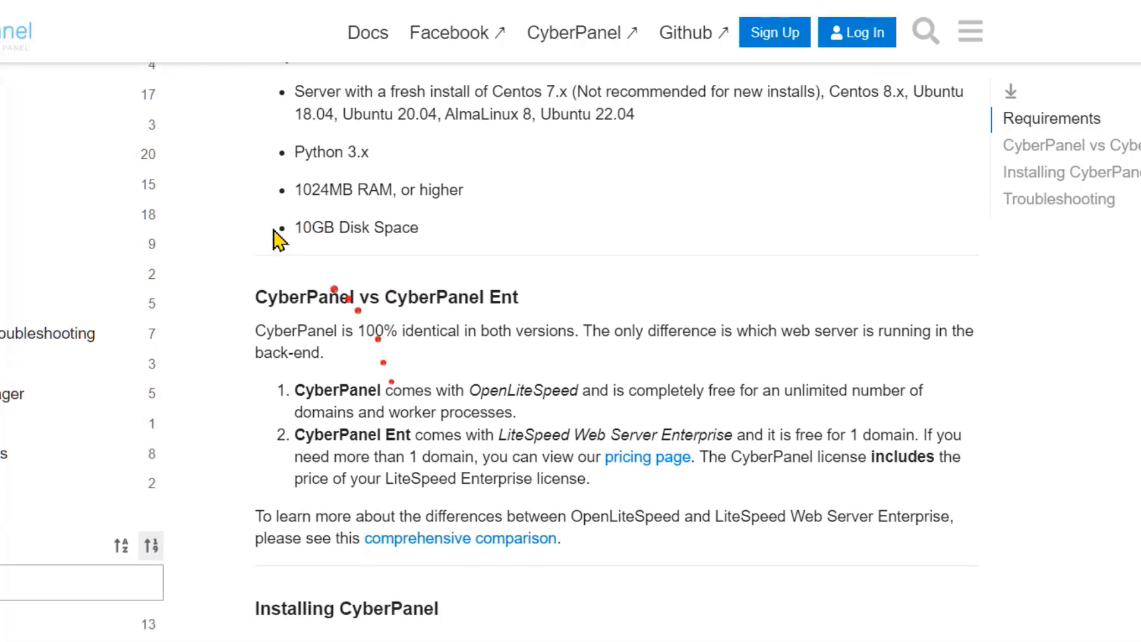
scroll(369, 297, "down", 2)
scroll(367, 334, "down", 5)
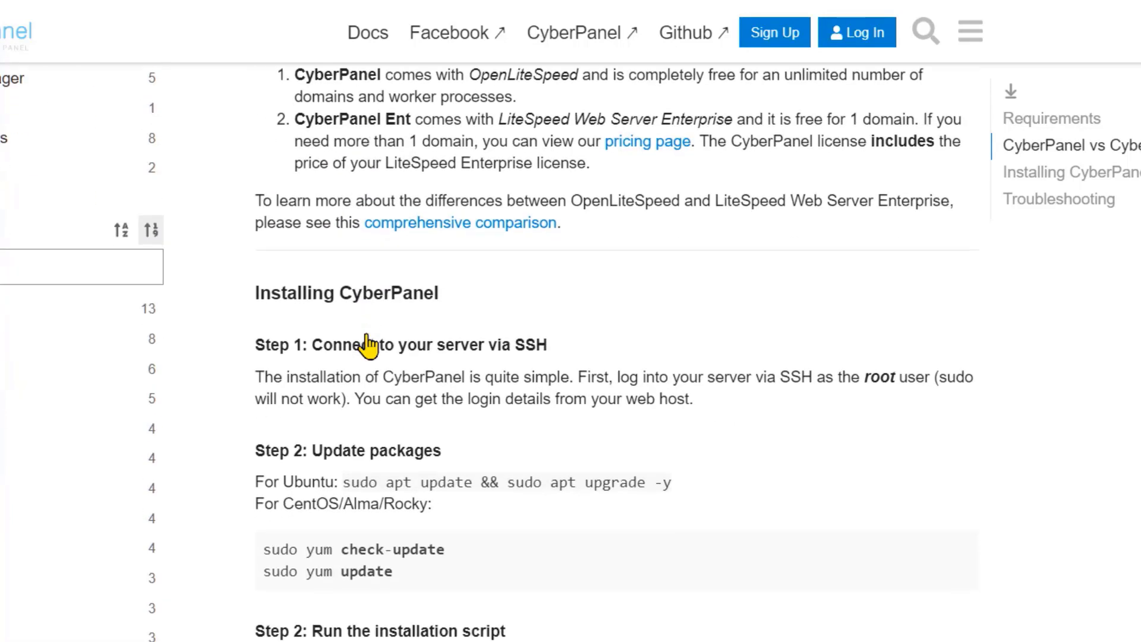
left_click_drag(256, 153, 438, 152)
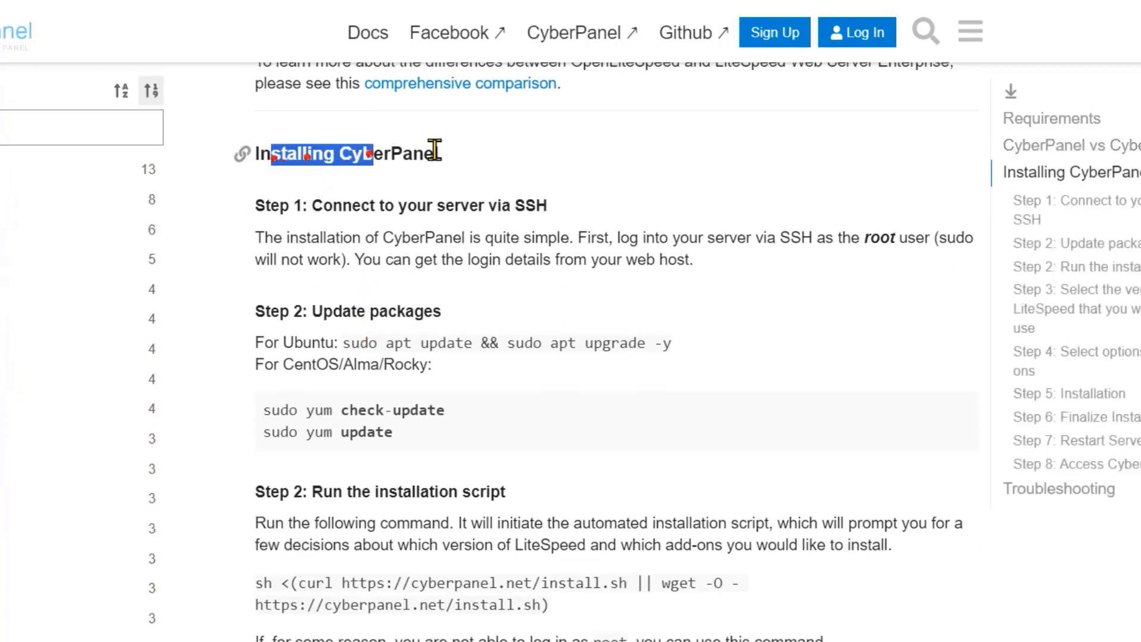
left_click(363, 218)
scroll(404, 406, "down", 1)
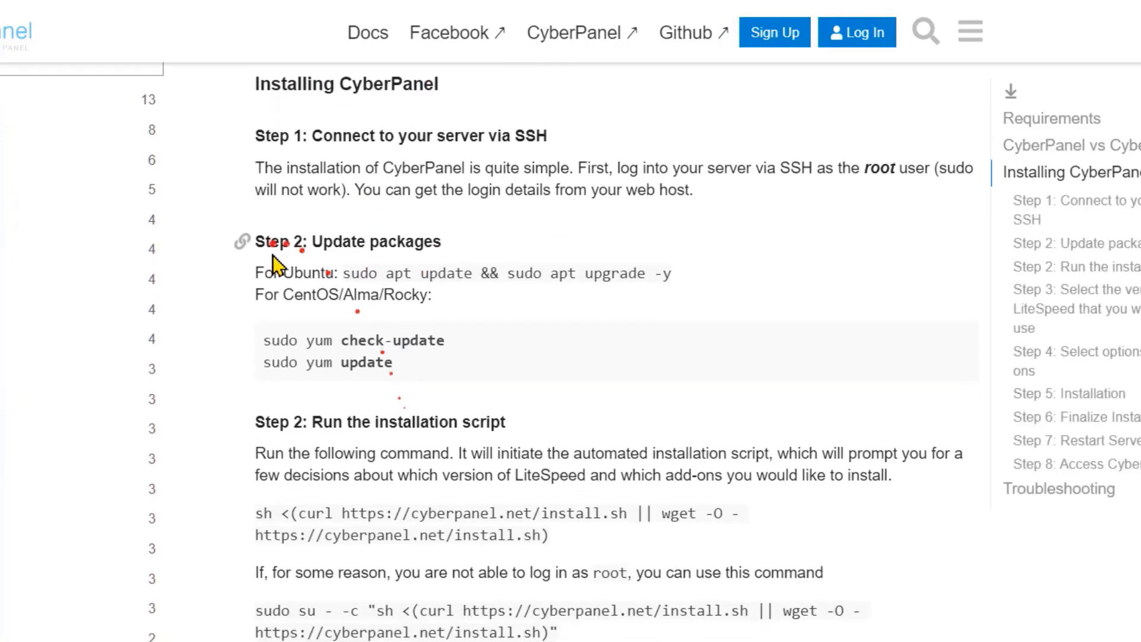
left_click_drag(292, 273, 483, 273)
left_click(373, 274)
left_click_drag(348, 274, 683, 282)
right_click(666, 277)
left_click(674, 287)
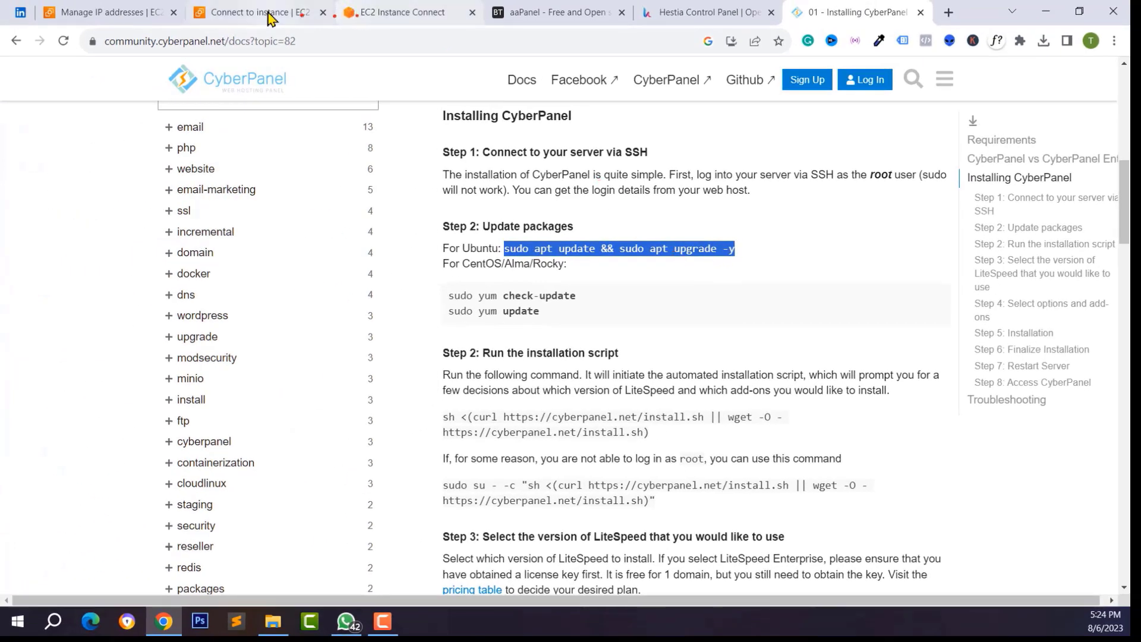
Paste 'sudo apt update && sudo apt upgrade -y' into the EC2 Instance Connect terminal and run it.
left_click(217, 2)
left_click(339, 1)
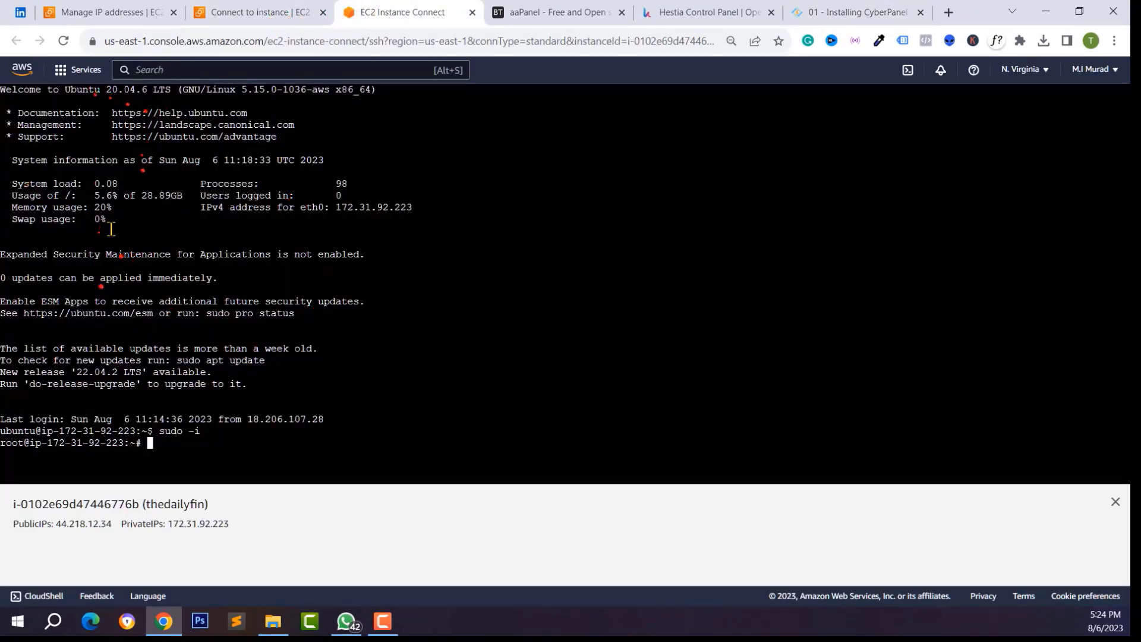
right_click(161, 447)
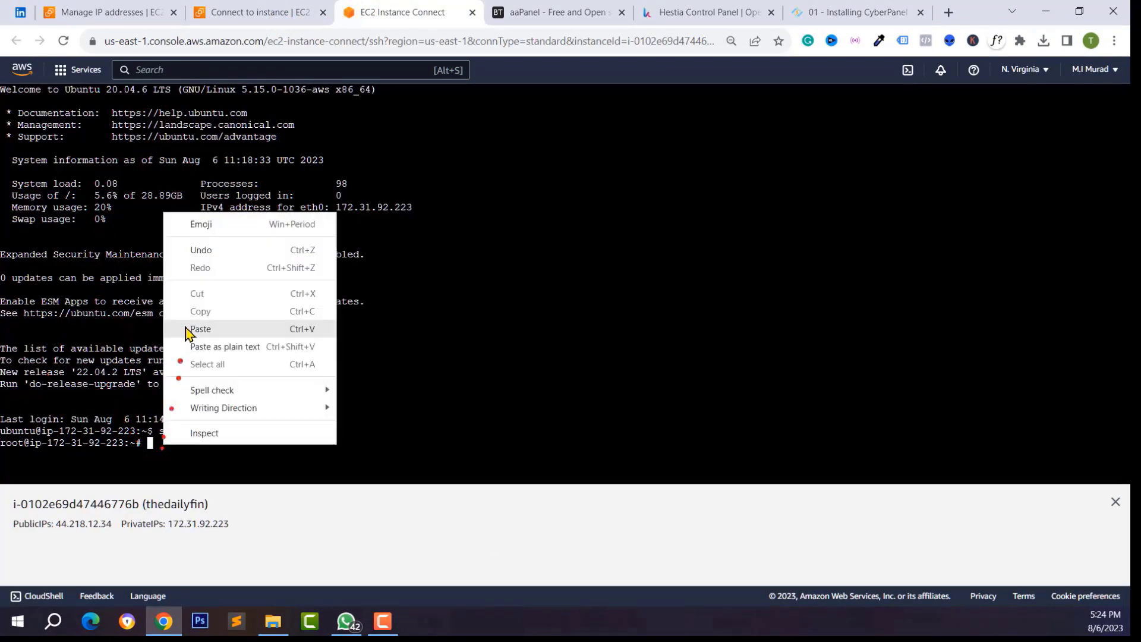
left_click(206, 334)
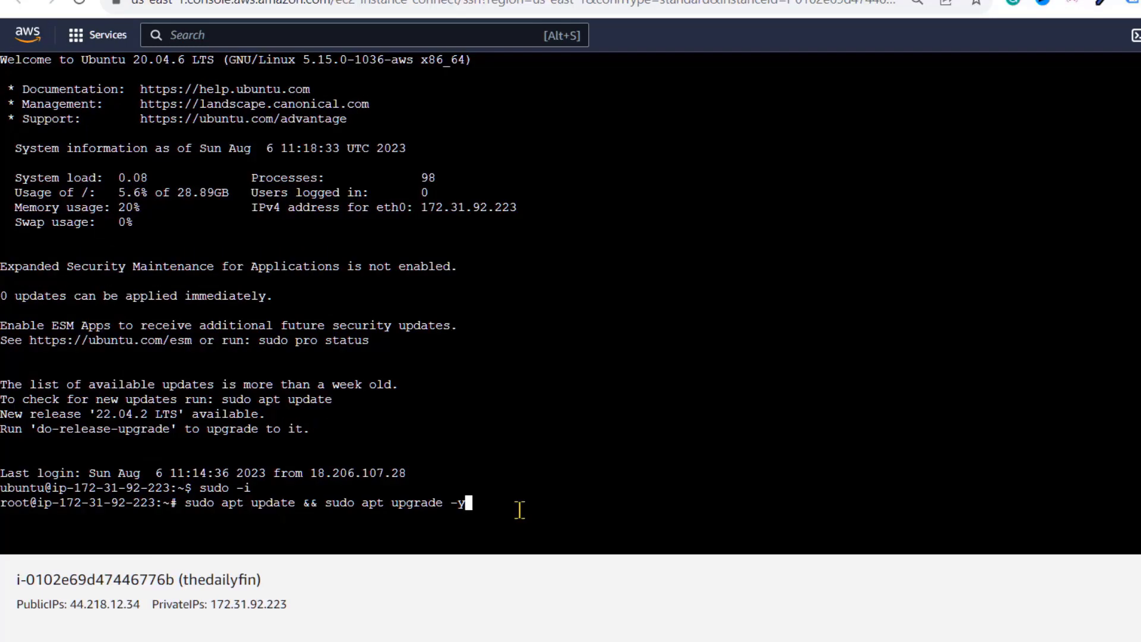
key("Return")
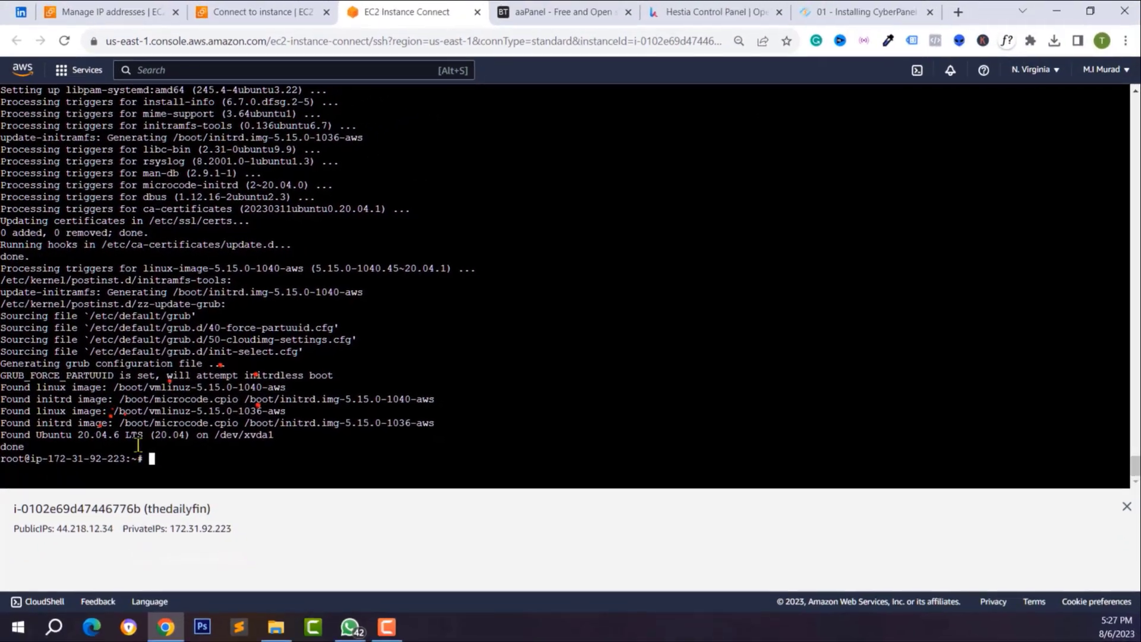
Look over the CentOS/Alma/Rocky yum update commands and the 'Run the installation script' step.
left_click(829, 13)
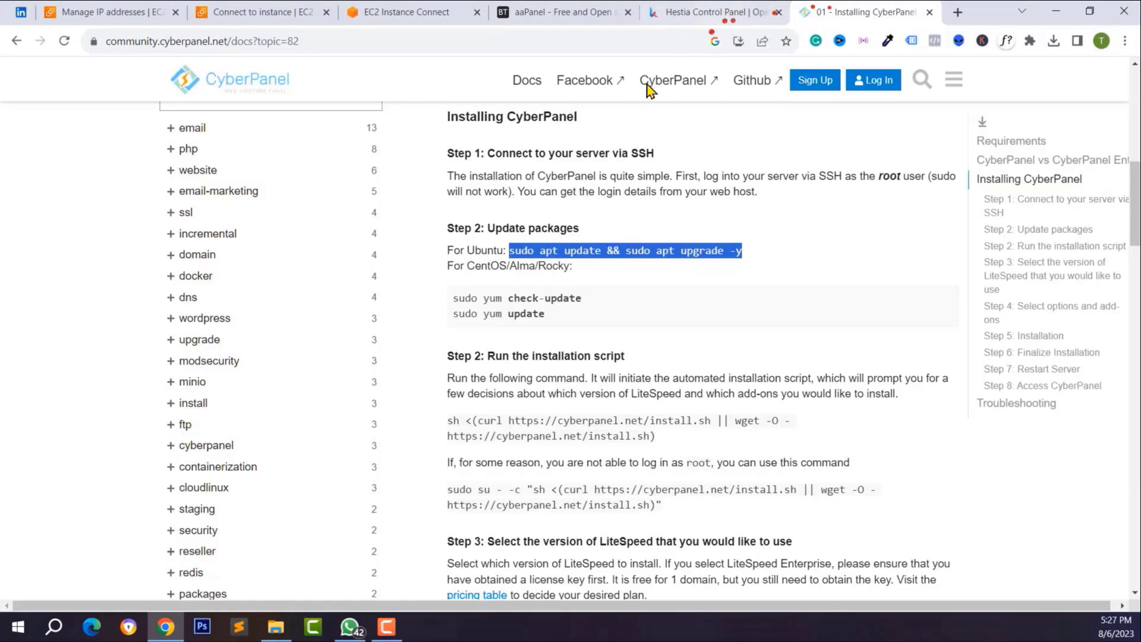
left_click(471, 299)
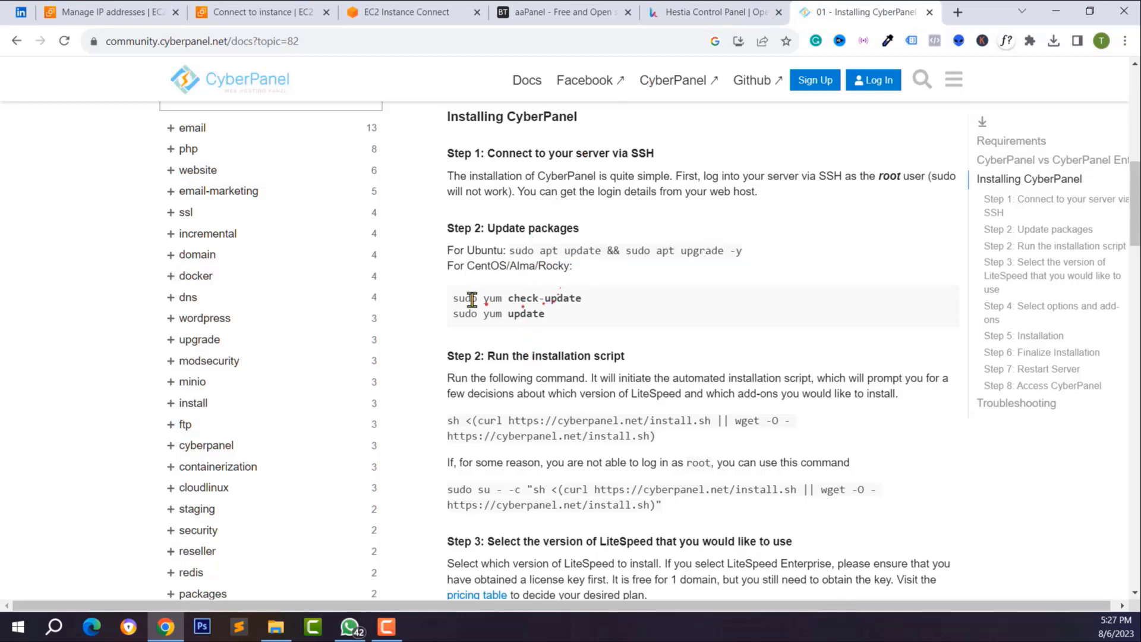
left_click_drag(456, 267, 572, 267)
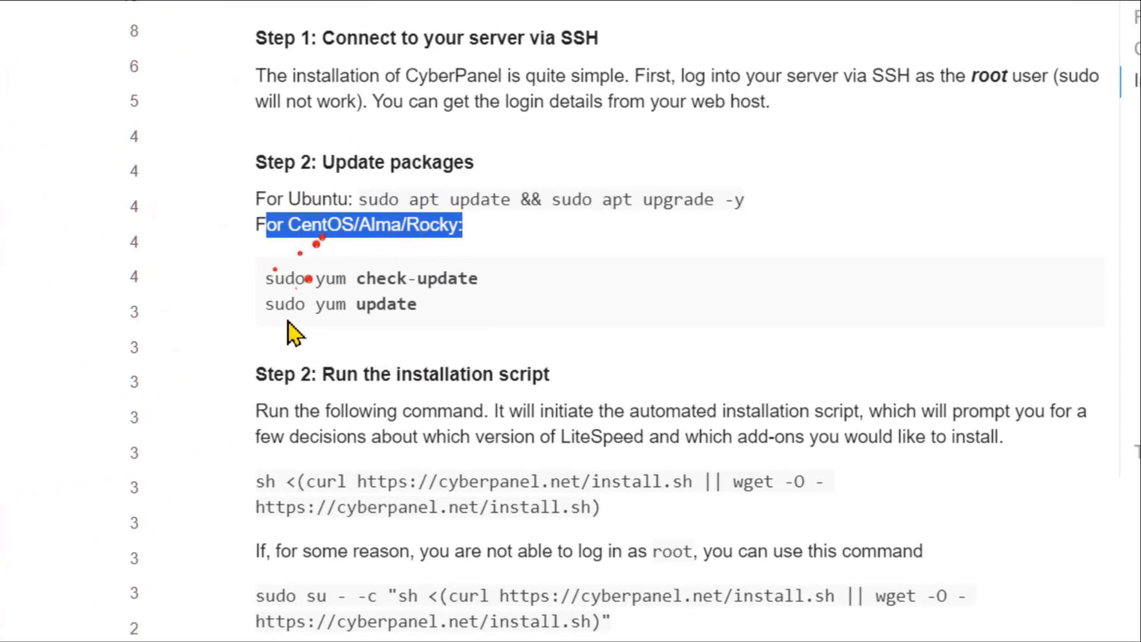
left_click_drag(265, 279, 397, 300)
scroll(397, 301, "down", 2)
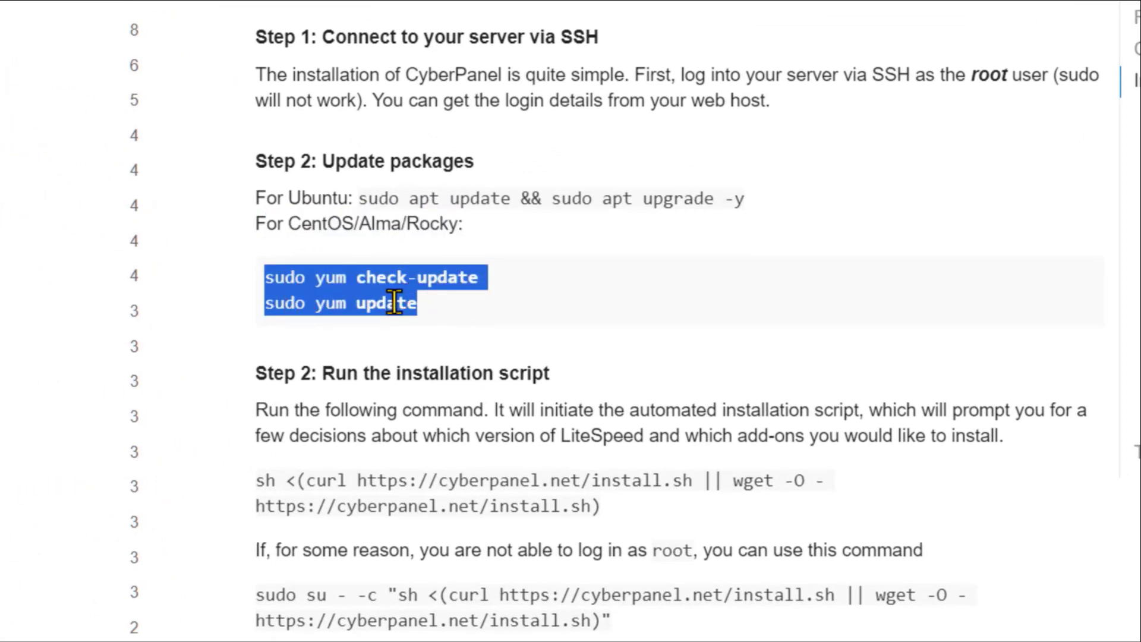
left_click(395, 300)
left_click_drag(323, 171, 507, 169)
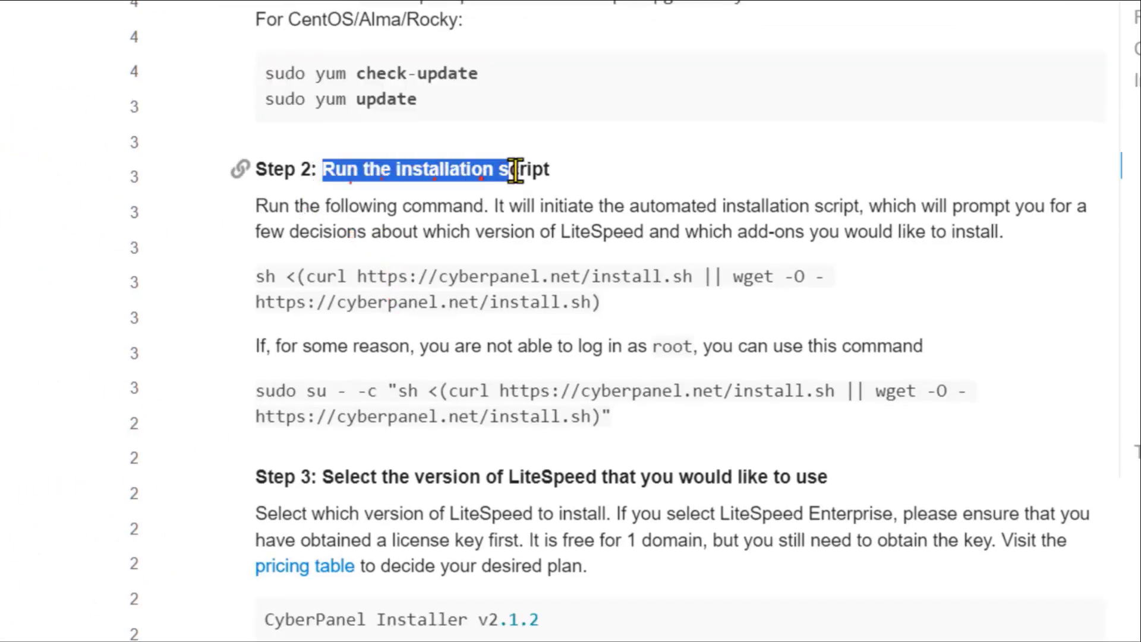
left_click(424, 266)
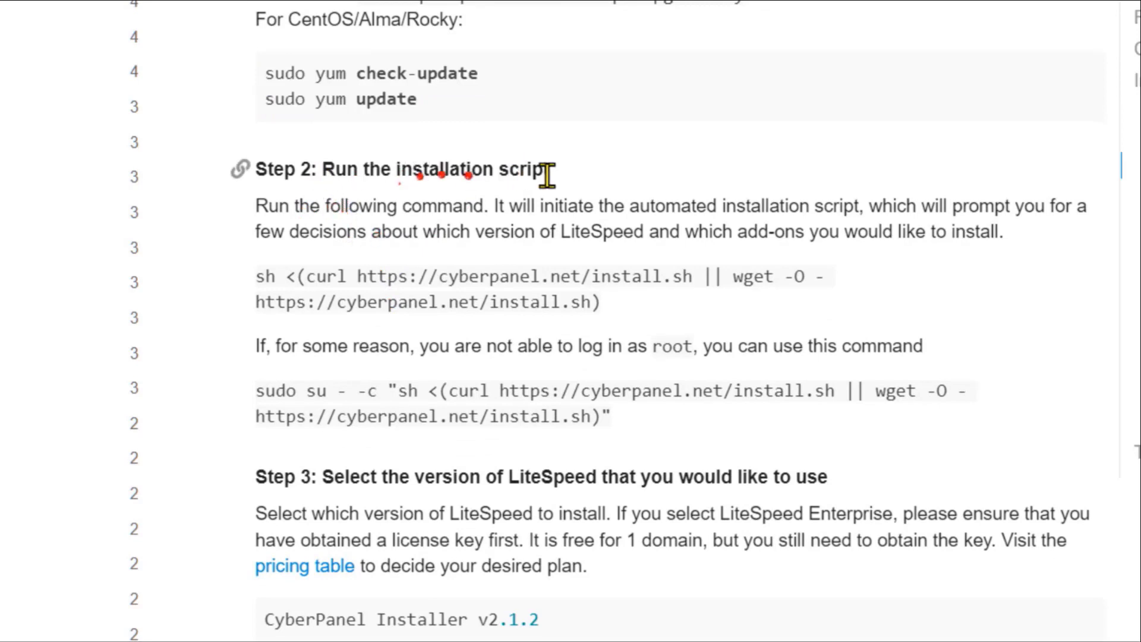
Select the sh <(curl ...) install.sh command and bring up its context menu.
scroll(659, 280, "down", 1)
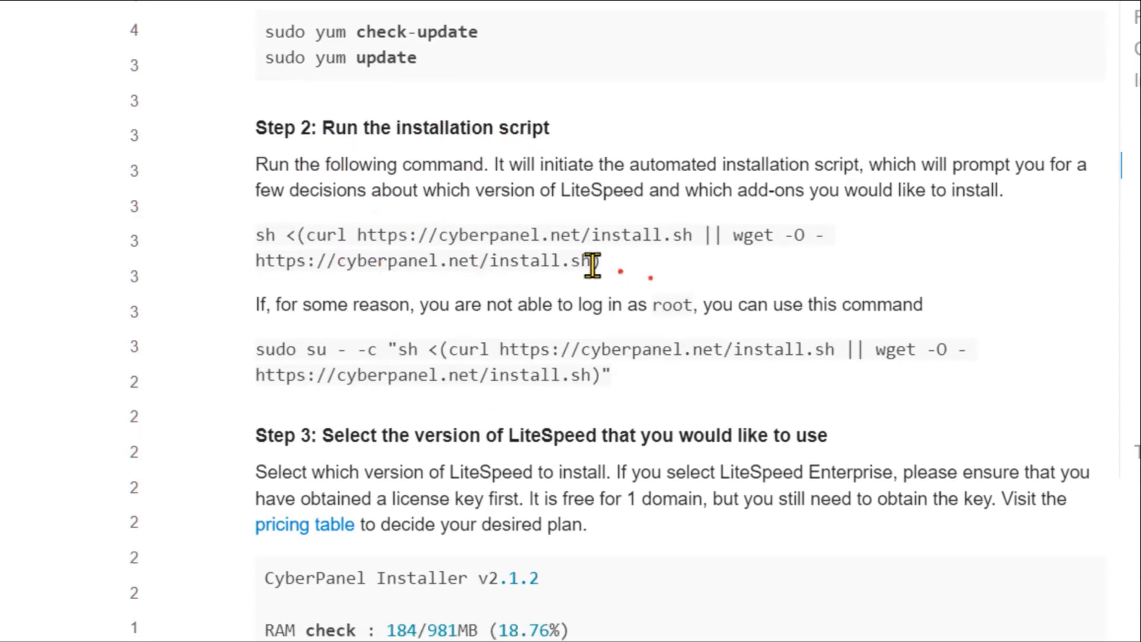
mouse_move(591, 259)
left_mouse_down()
mouse_move(262, 229)
mouse_move(600, 262)
left_mouse_up()
left_click(266, 235)
right_click(594, 262)
left_click(627, 266)
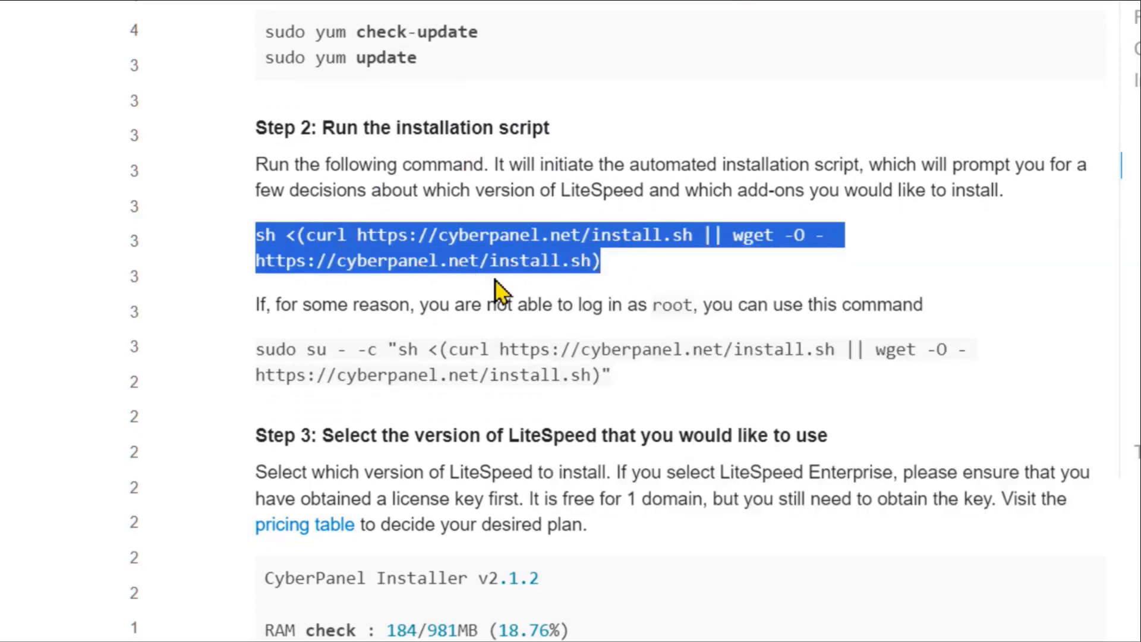
left_click(333, 306)
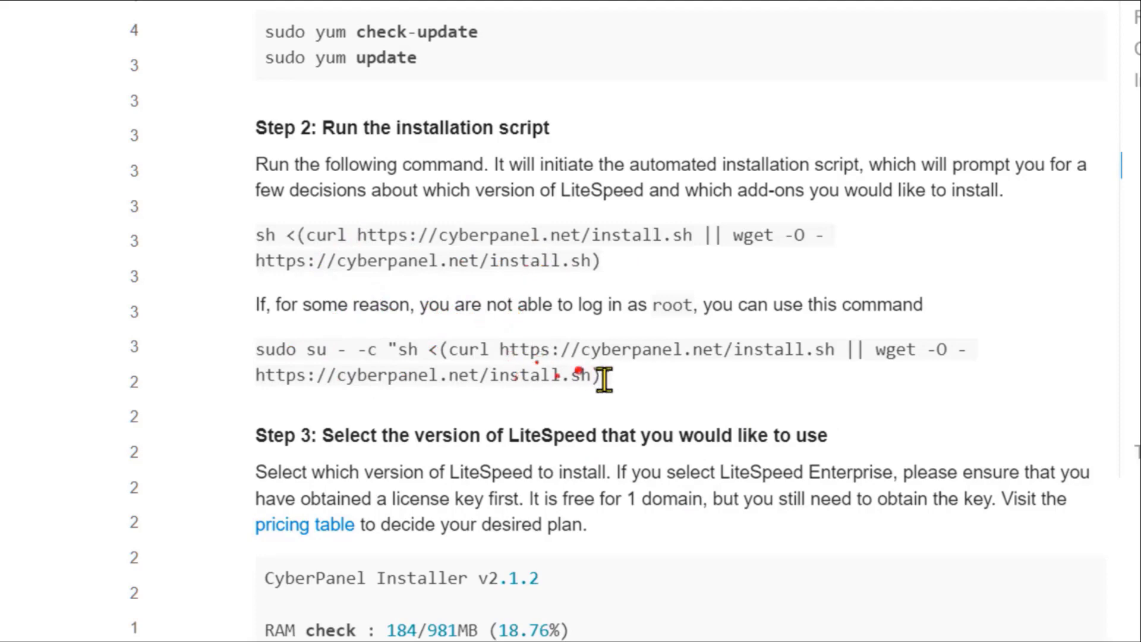
left_click_drag(611, 383, 374, 353)
left_click_drag(256, 236, 601, 263)
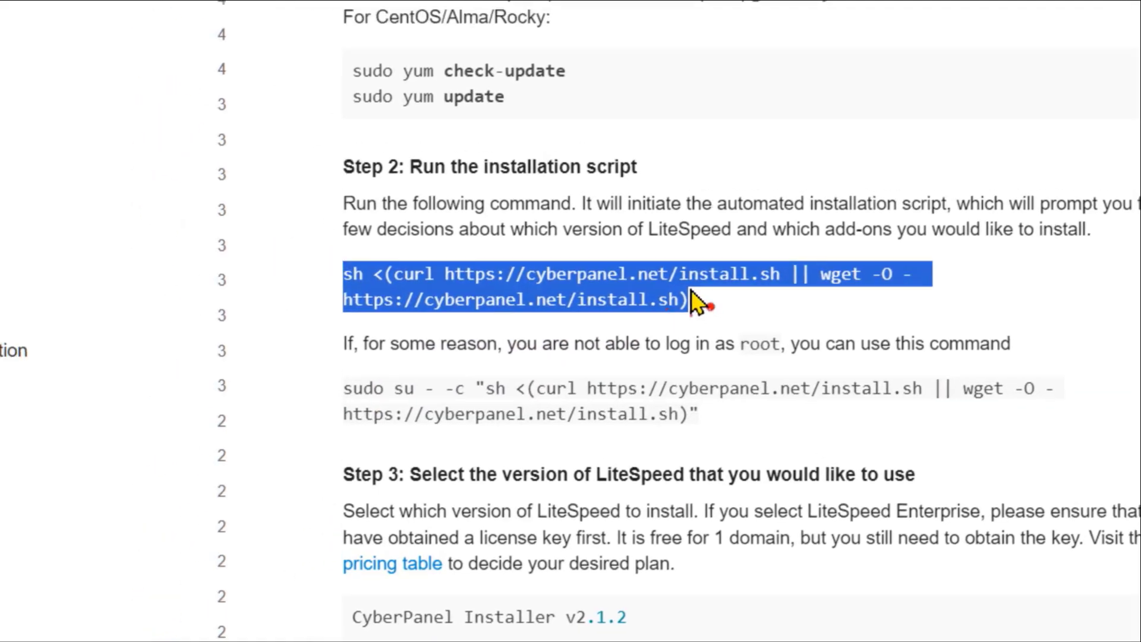
right_click(693, 303)
Copy the curl install command, paste it at the instance's root prompt and run it.
left_click(720, 310)
left_click(637, 24)
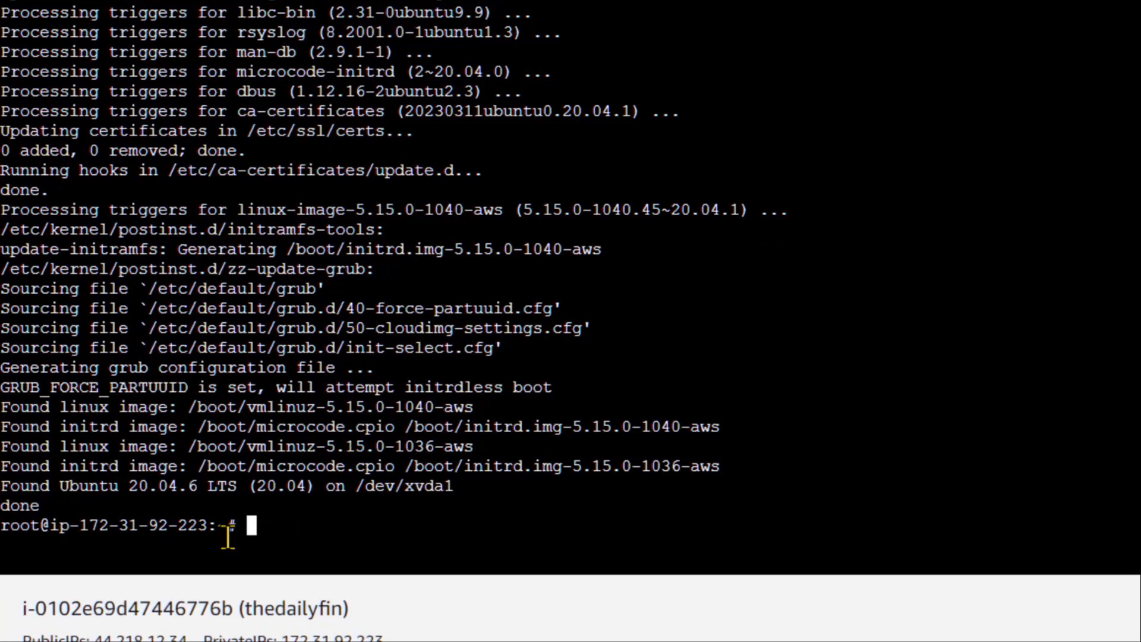
right_click(265, 527)
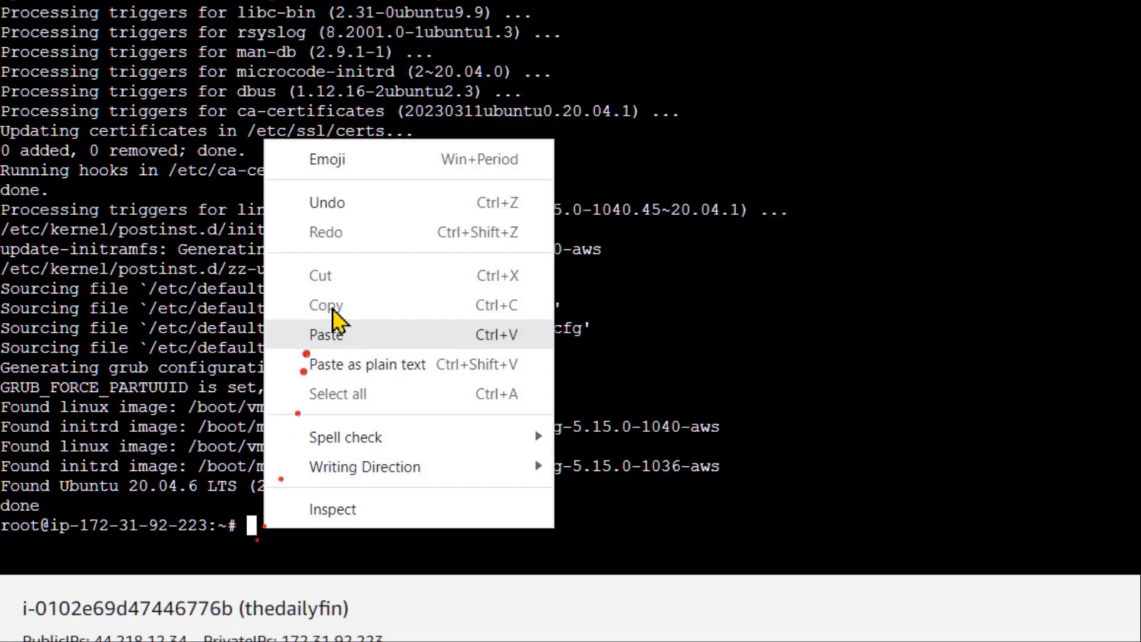
left_click(331, 328)
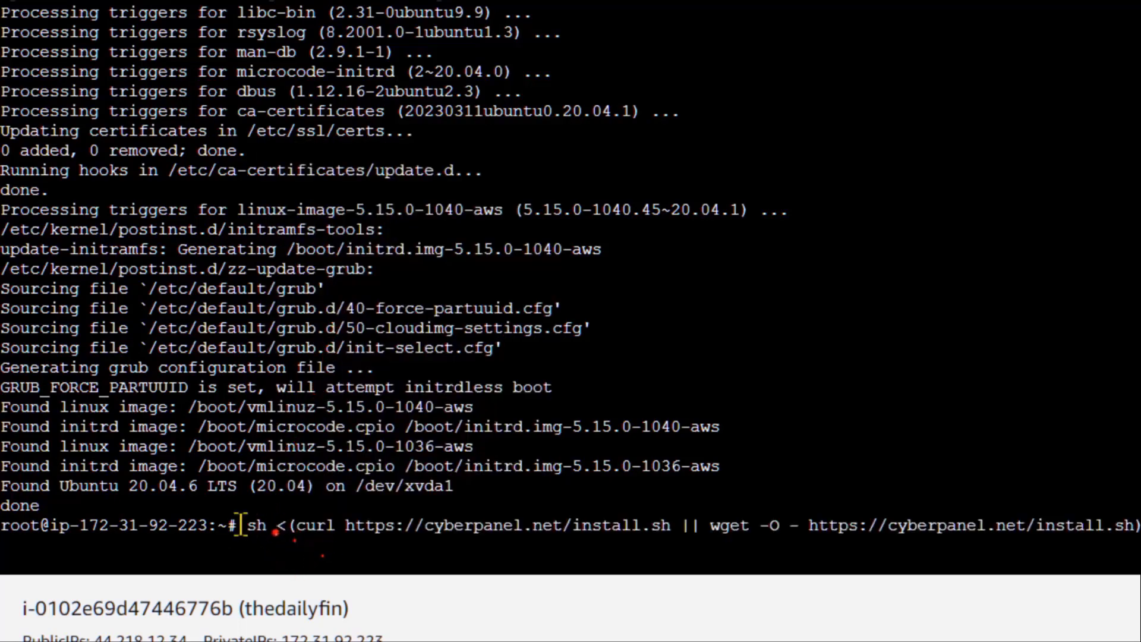
key("Return")
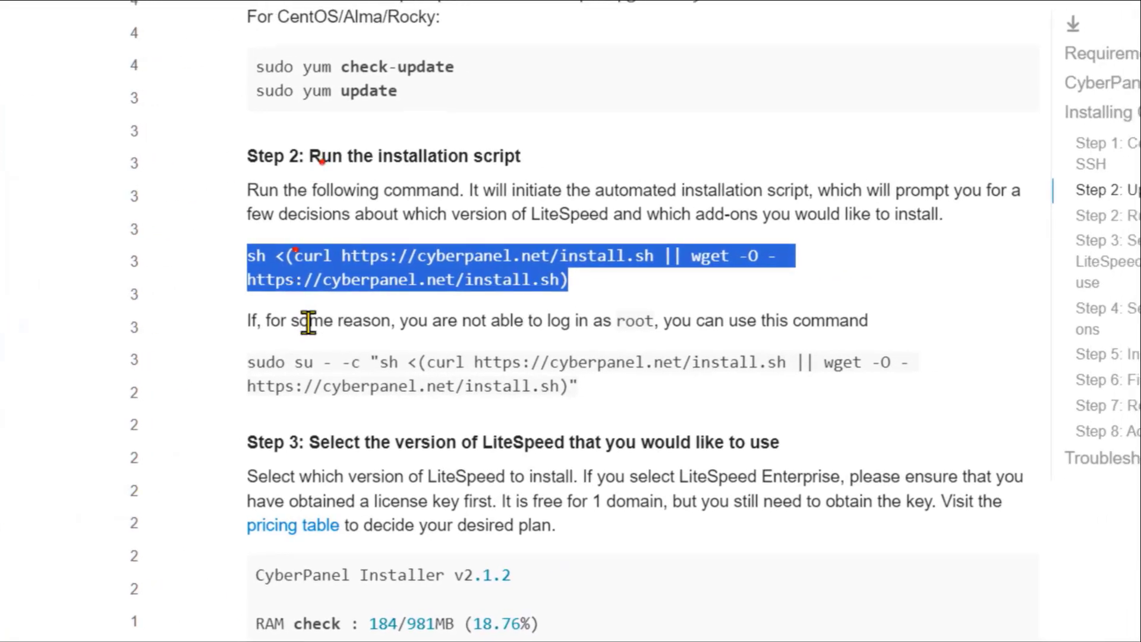
Copy the 'sudo su - -c "sh <(curl ...)"' install command from the guide.
left_click(253, 364)
left_click_drag(249, 364, 590, 402)
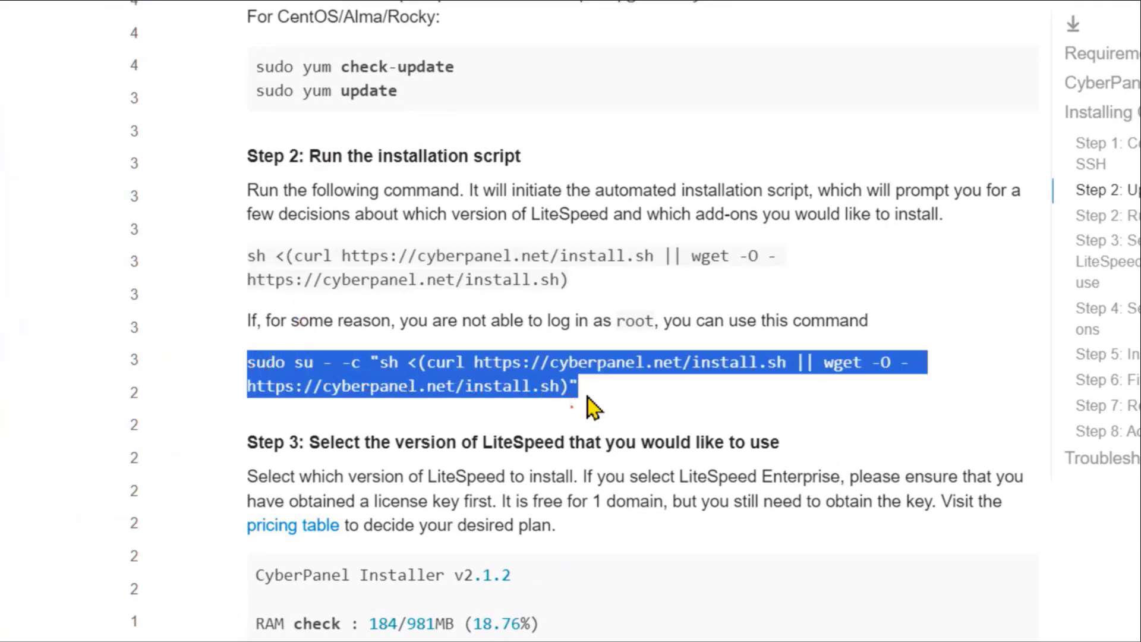
right_click(494, 369)
left_click(600, 402)
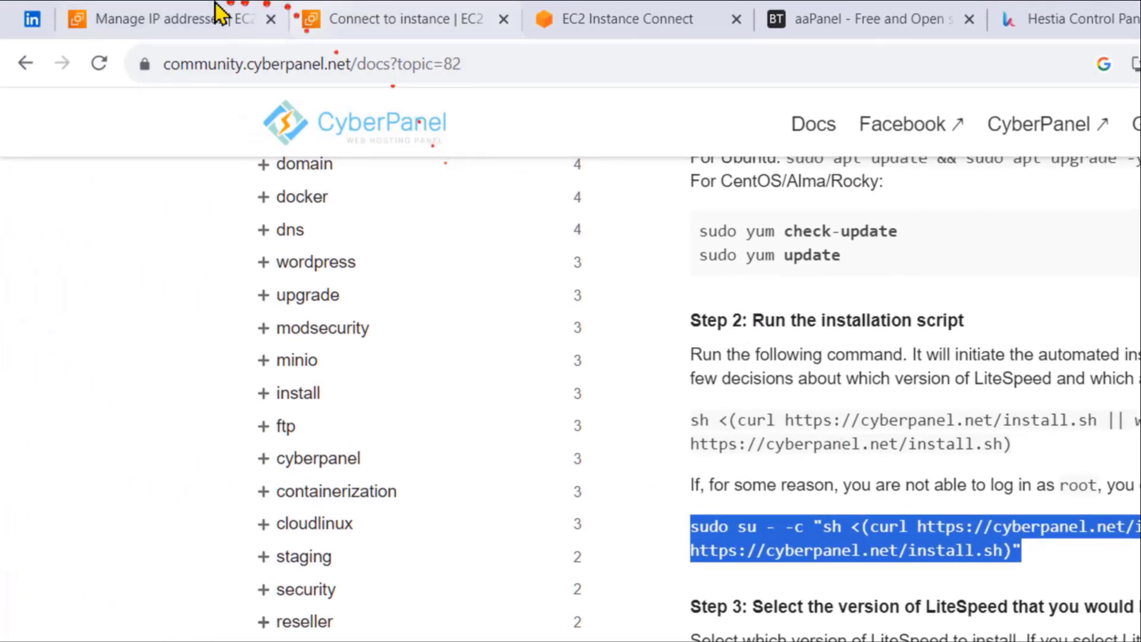
Paste the sudo su install command into the instance terminal and run it.
left_click(224, 14)
left_click(390, 24)
left_click(582, 19)
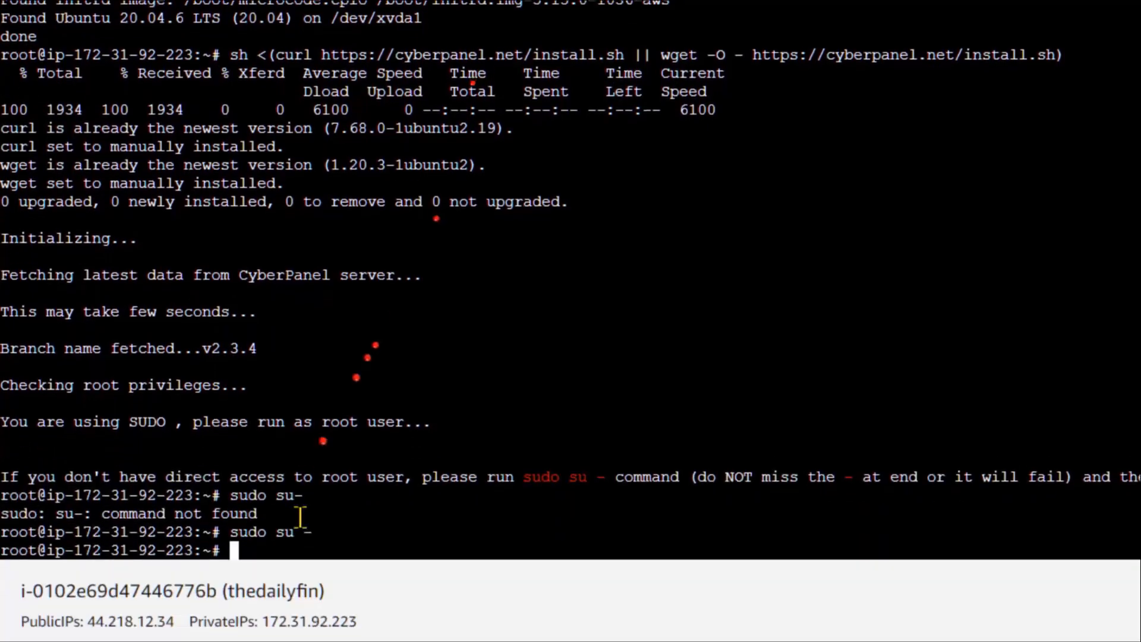
right_click(288, 480)
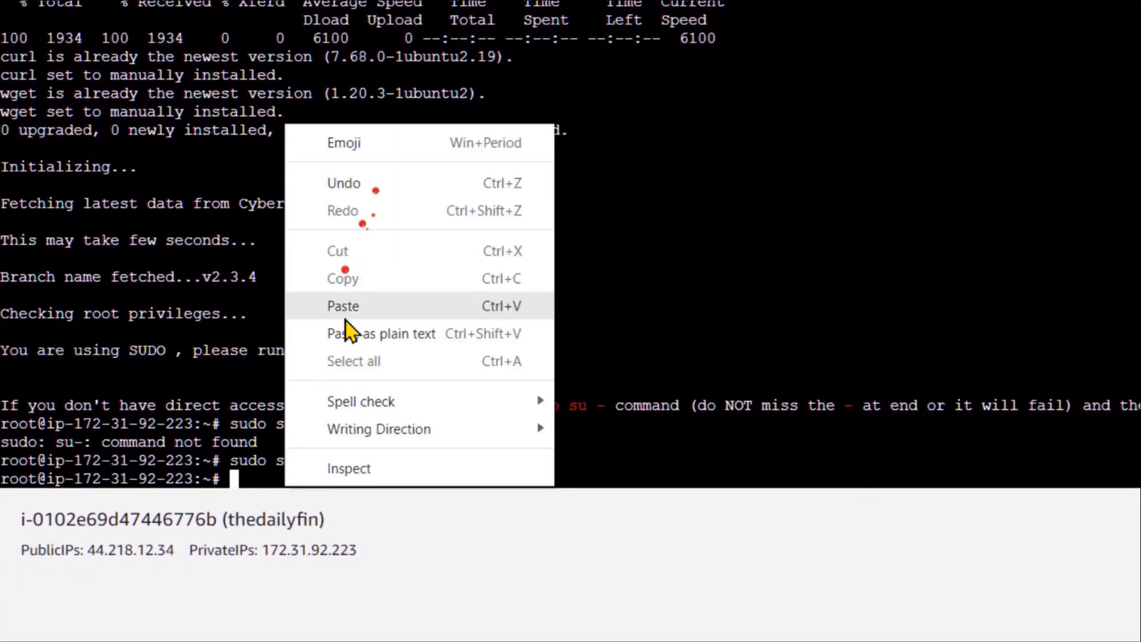
left_click(351, 311)
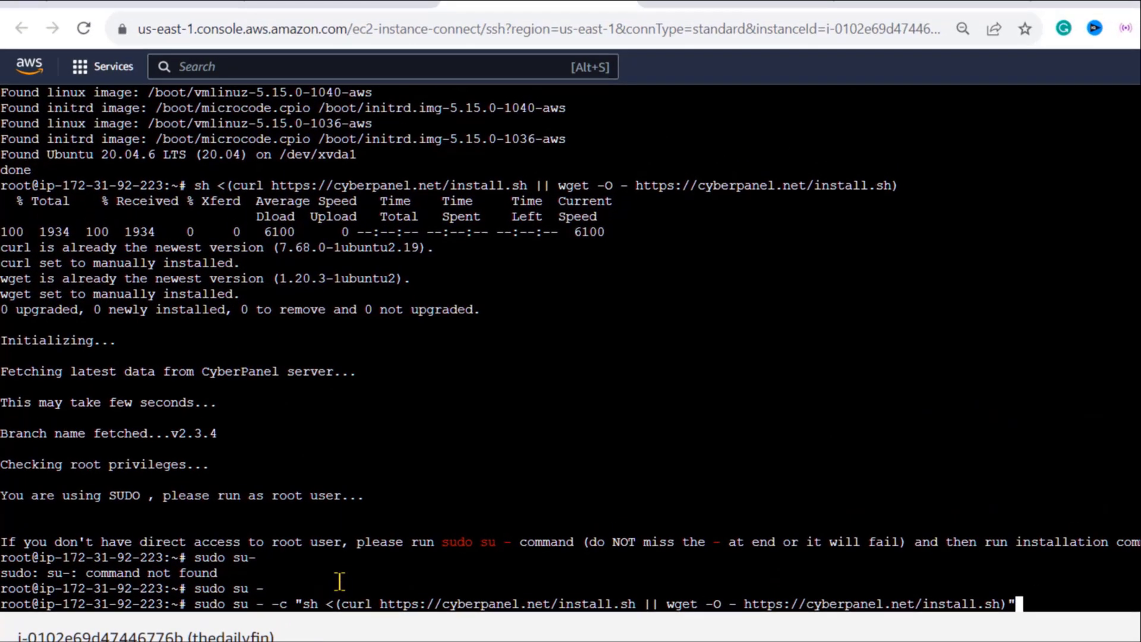
key("Return")
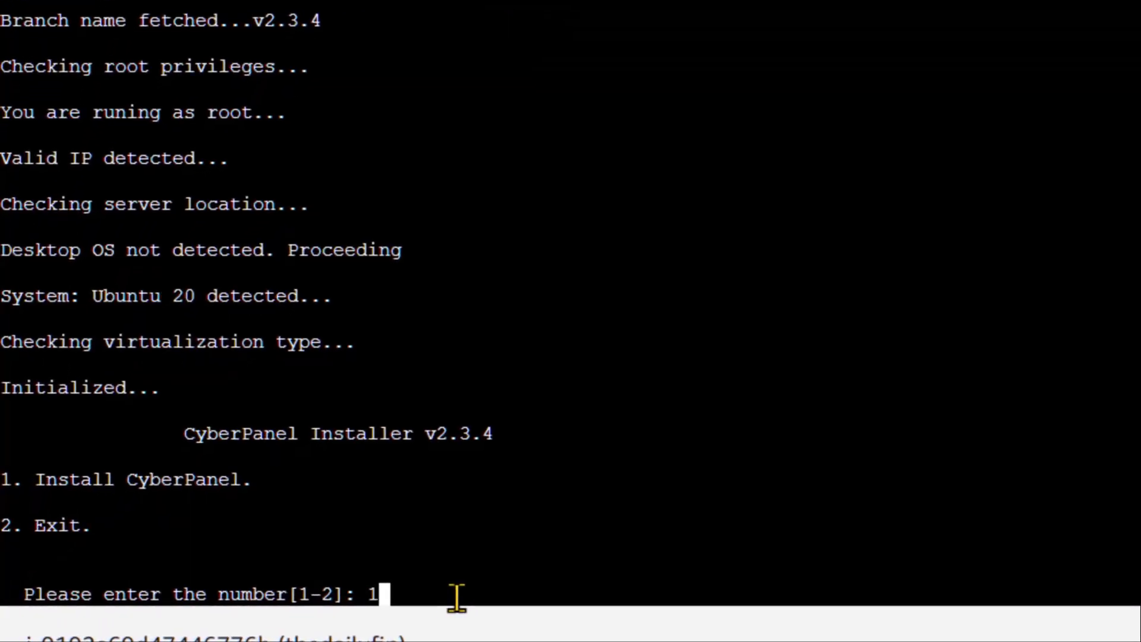
Choose Install CyberPanel, then option 1 for OpenLiteSpeed over LiteSpeed Enterprise.
key("Return")
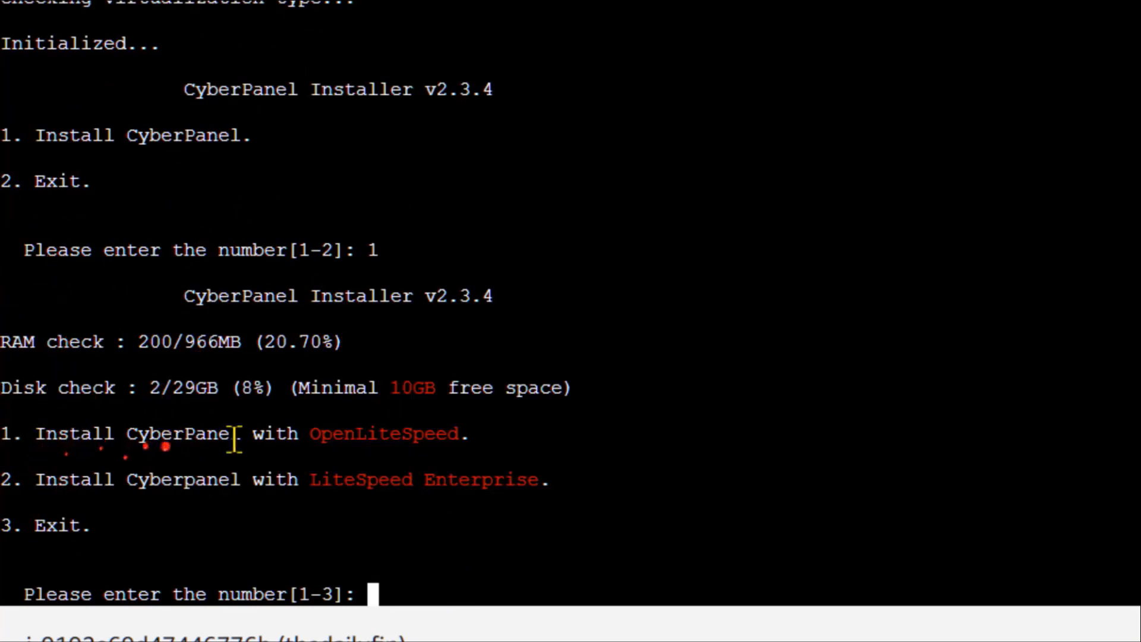
left_click_drag(310, 437, 461, 437)
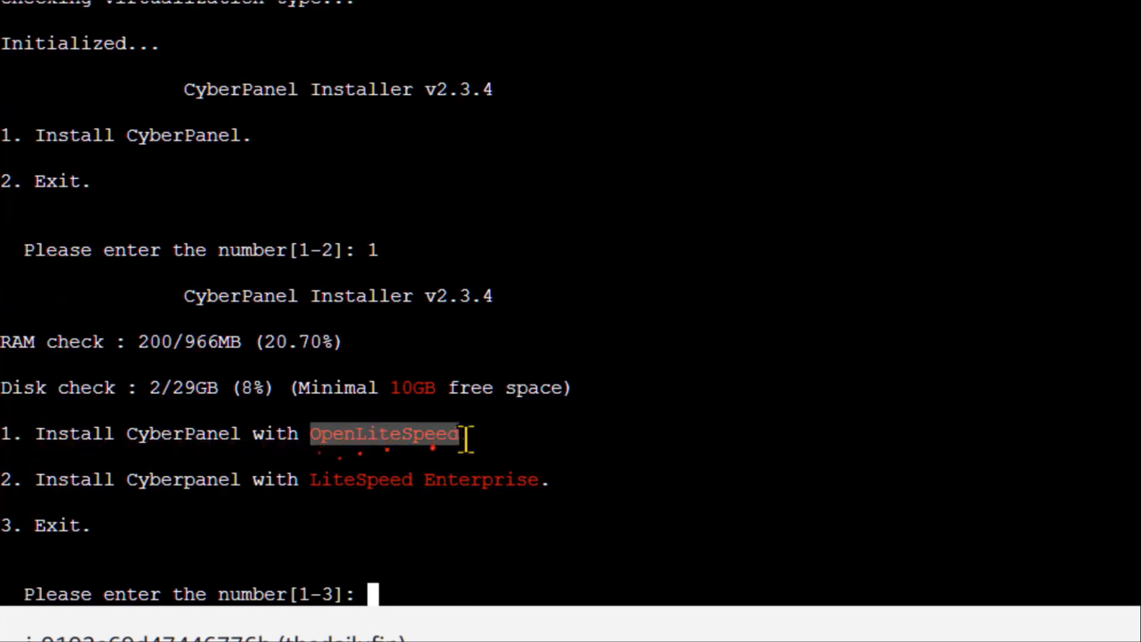
left_click(467, 439)
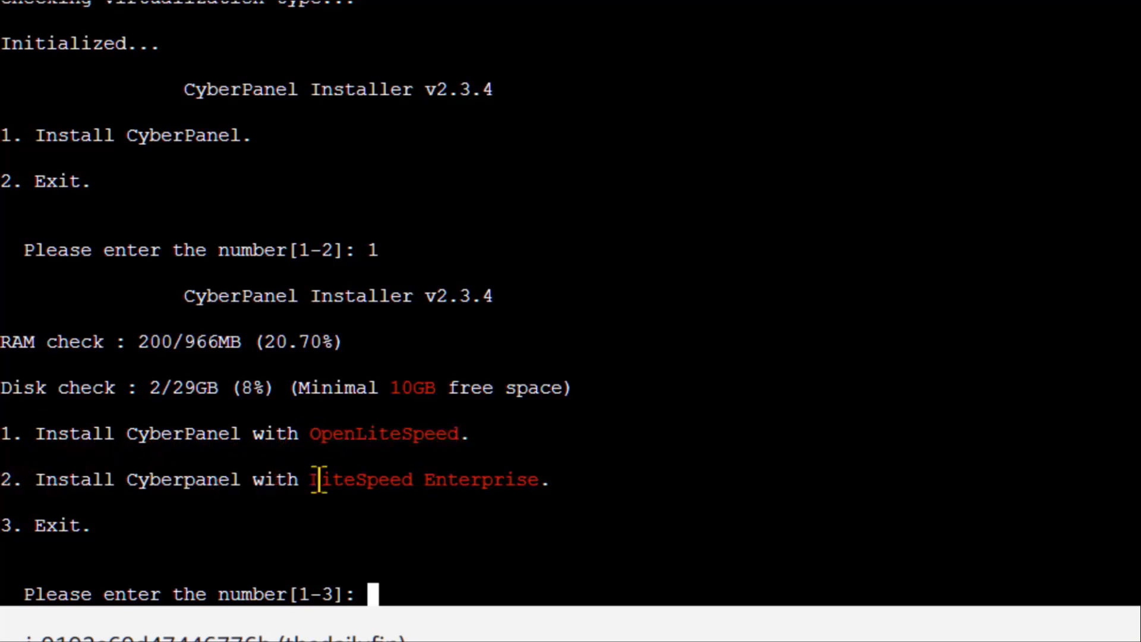
left_click_drag(312, 479, 553, 485)
left_click(553, 488)
left_click_drag(417, 478, 541, 485)
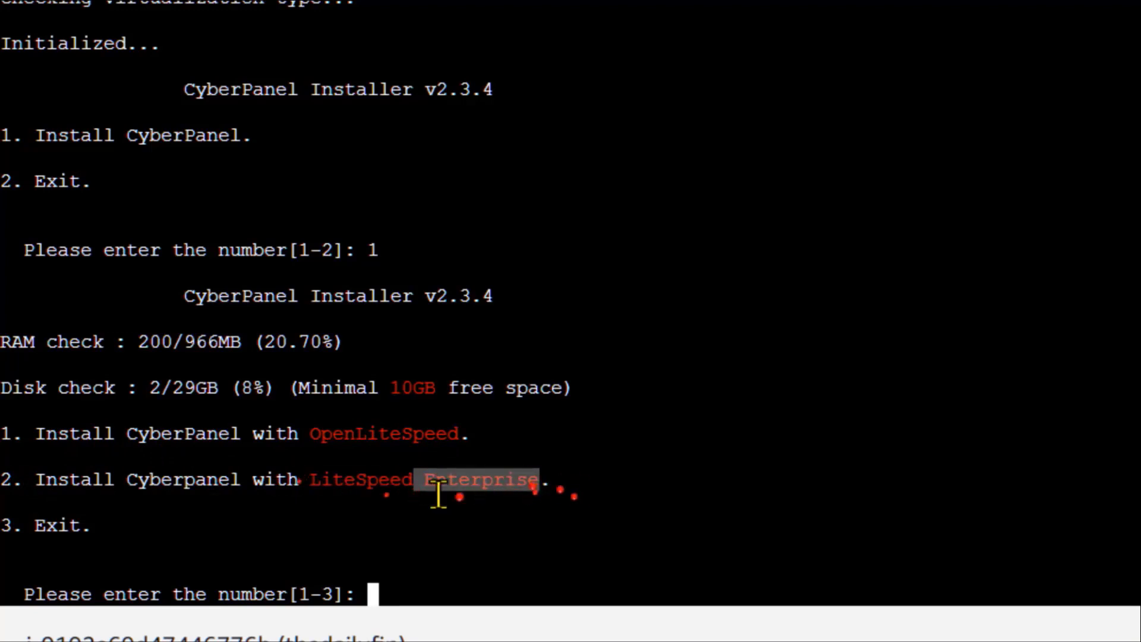
left_click(262, 502)
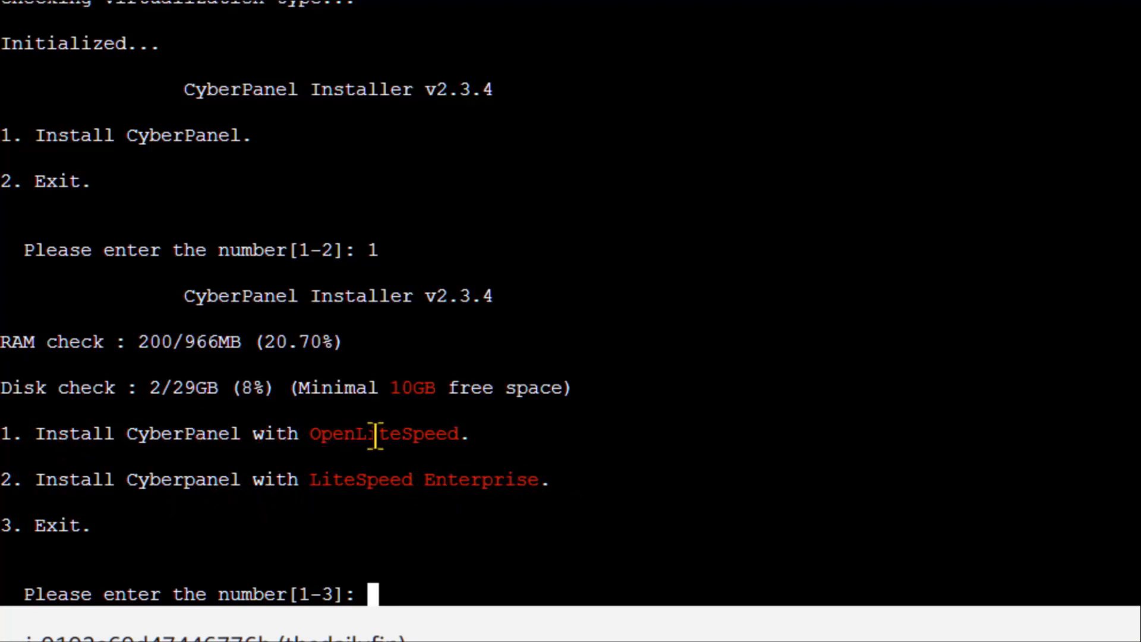
type("1")
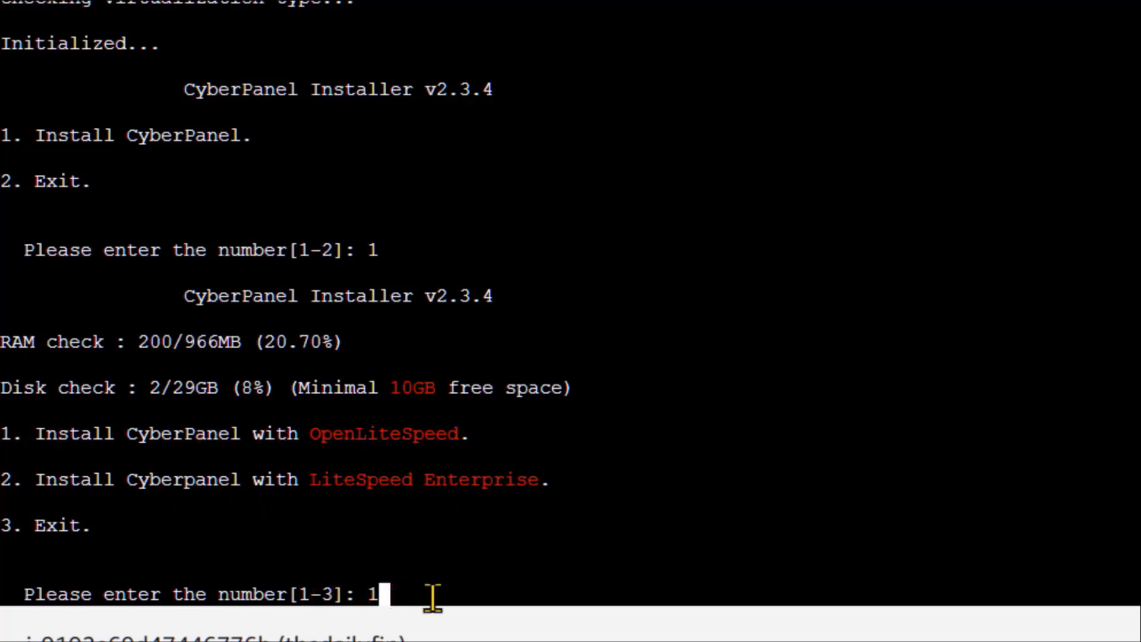
key("Return")
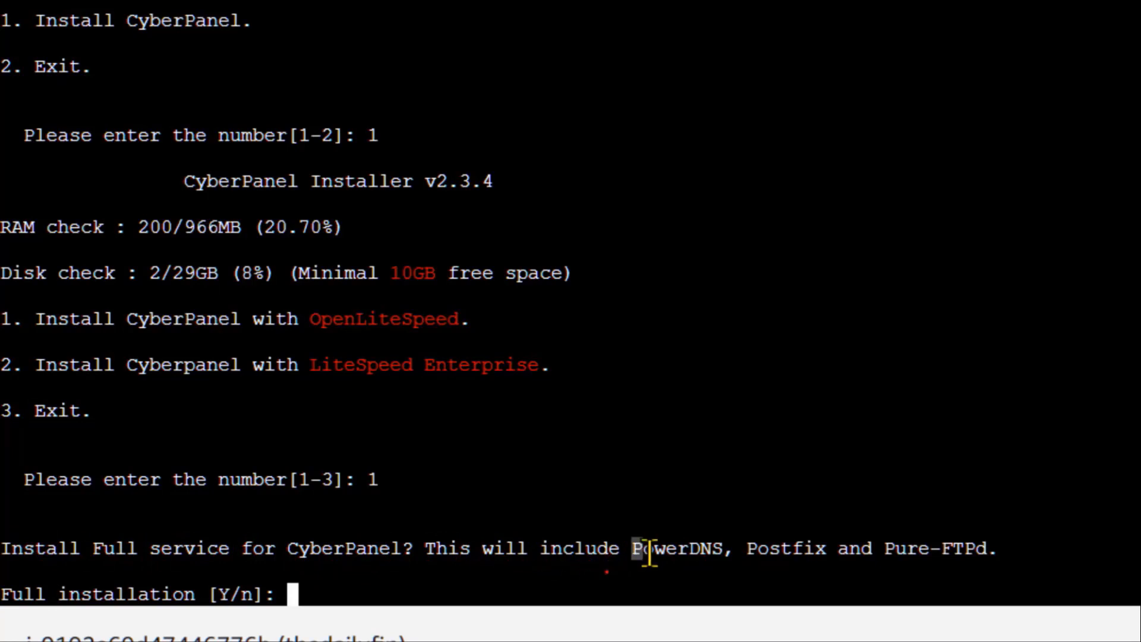
Accept full installation with PowerDNS and Postfix included.
left_click_drag(649, 553, 830, 551)
left_click(836, 558)
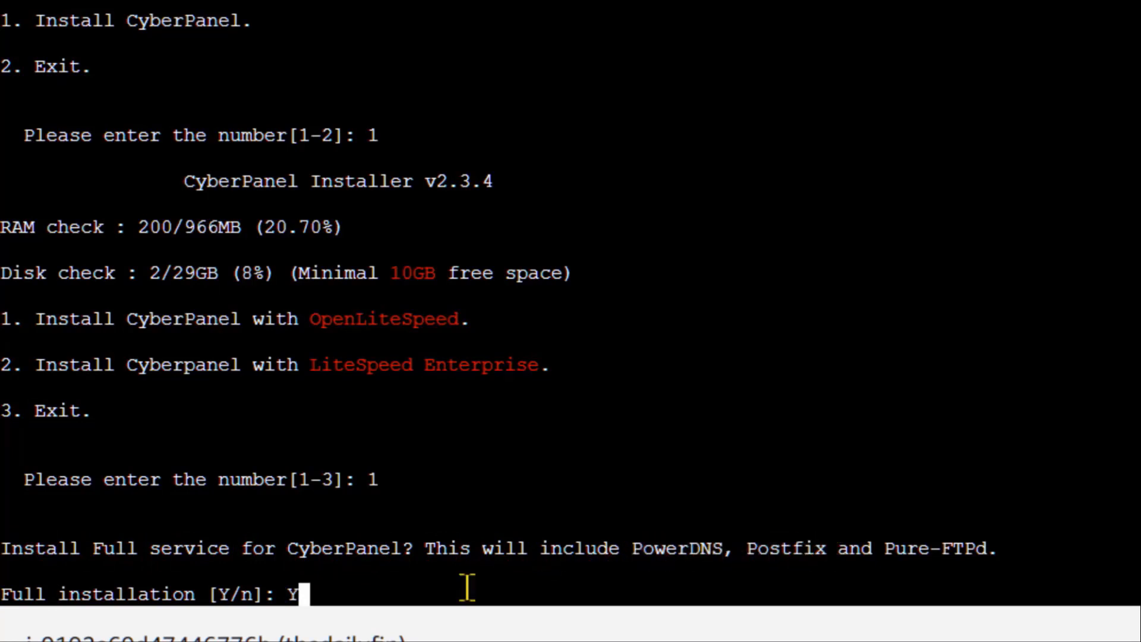
key("Return")
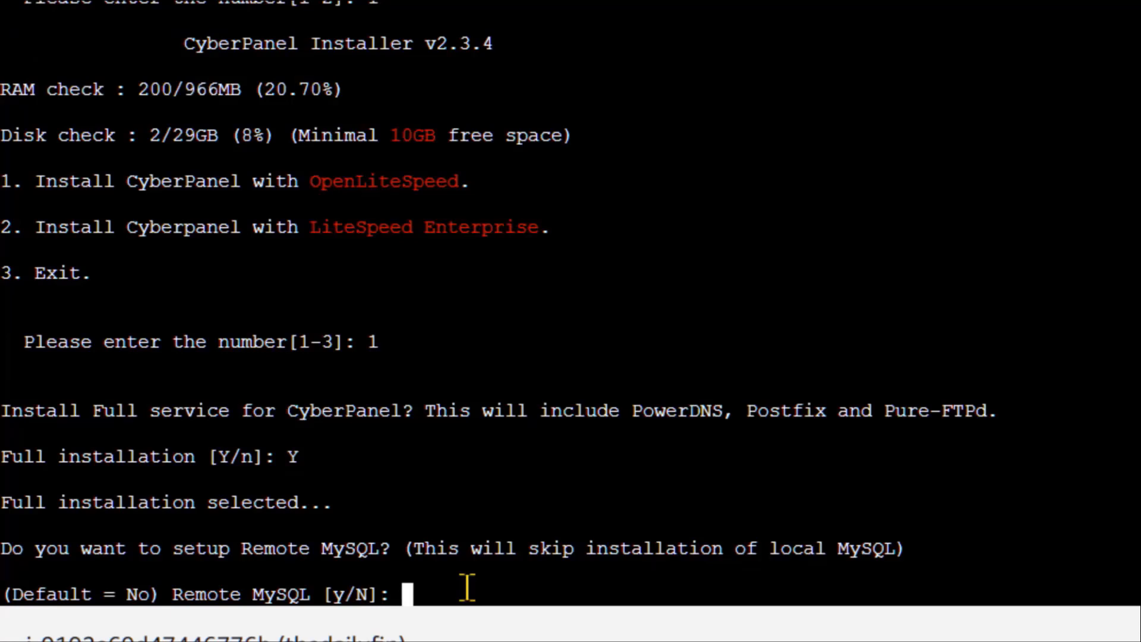
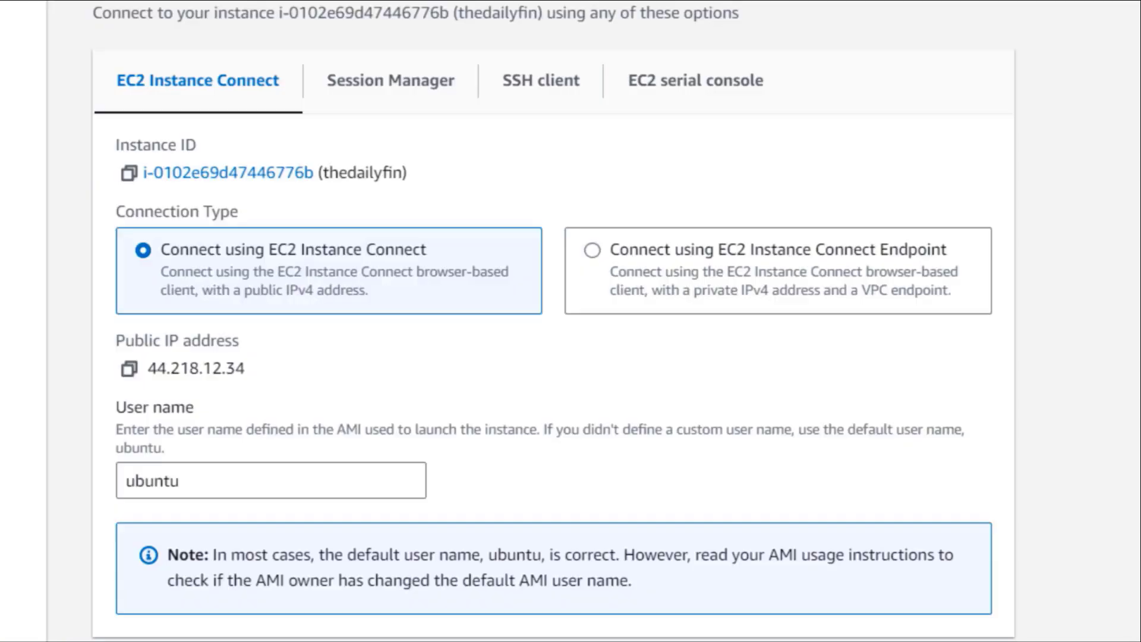
Return to the EC2 Instance Connect terminal at the installer's Remote MySQL prompt.
left_click(127, 11)
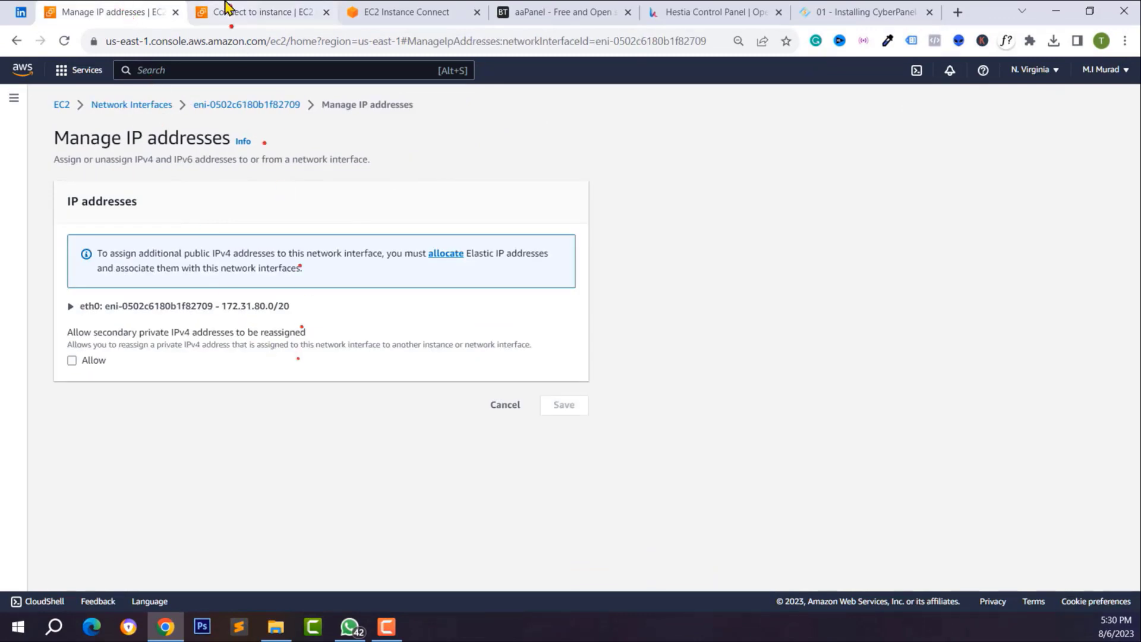
left_click(226, 7)
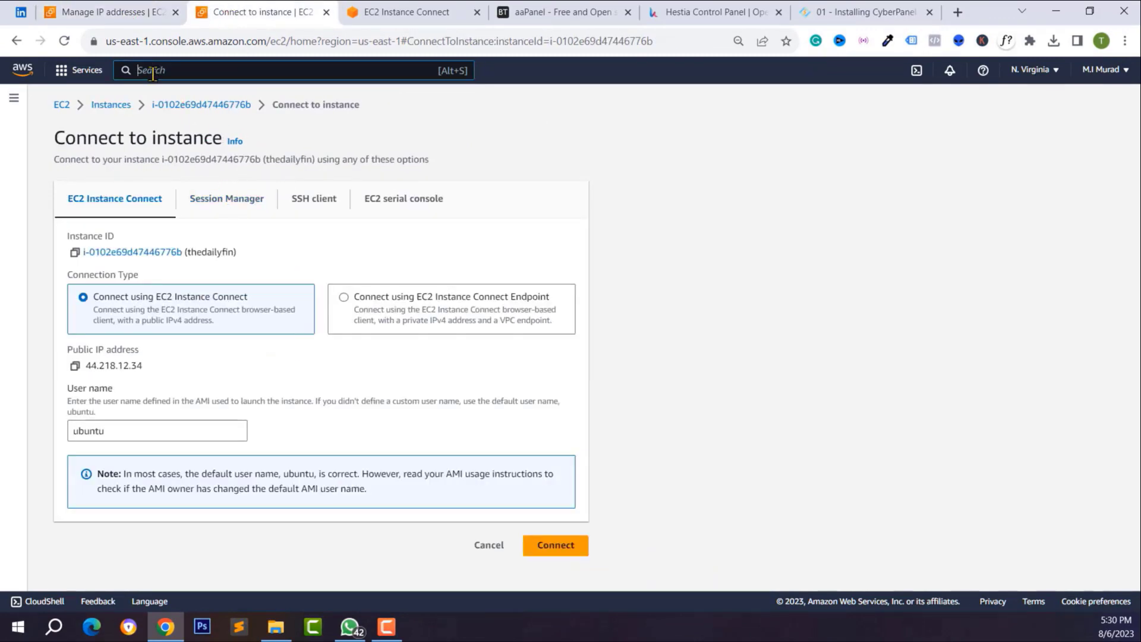
type("rds")
mouse_move(346, 190)
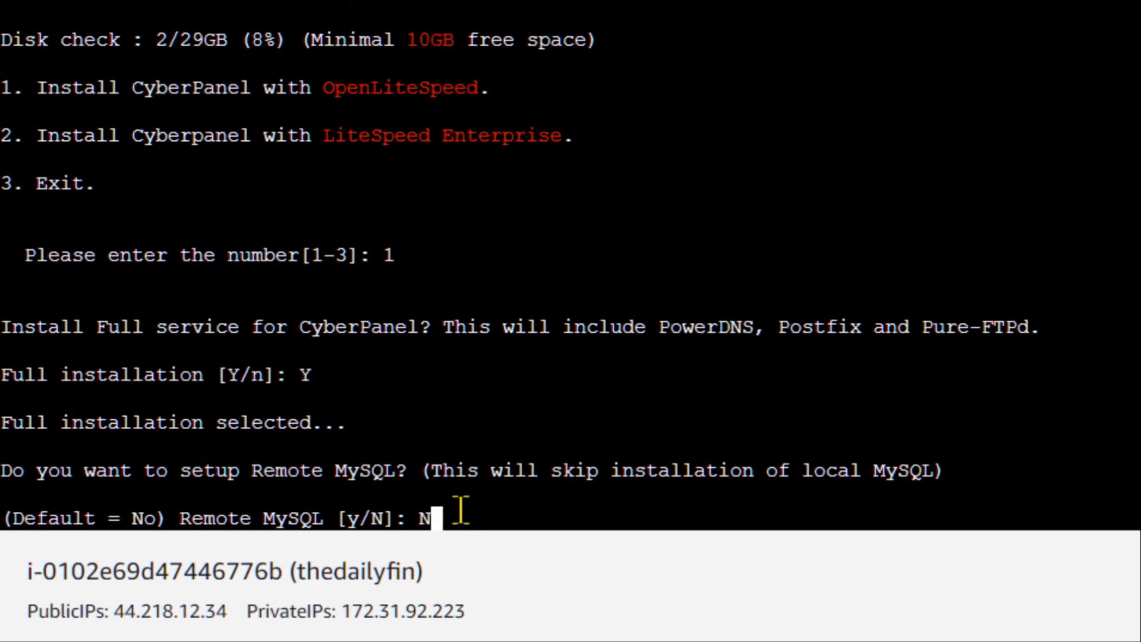
Keep local MySQL, take the latest CyberPanel version, and choose the default admin password (d).
key("Return")
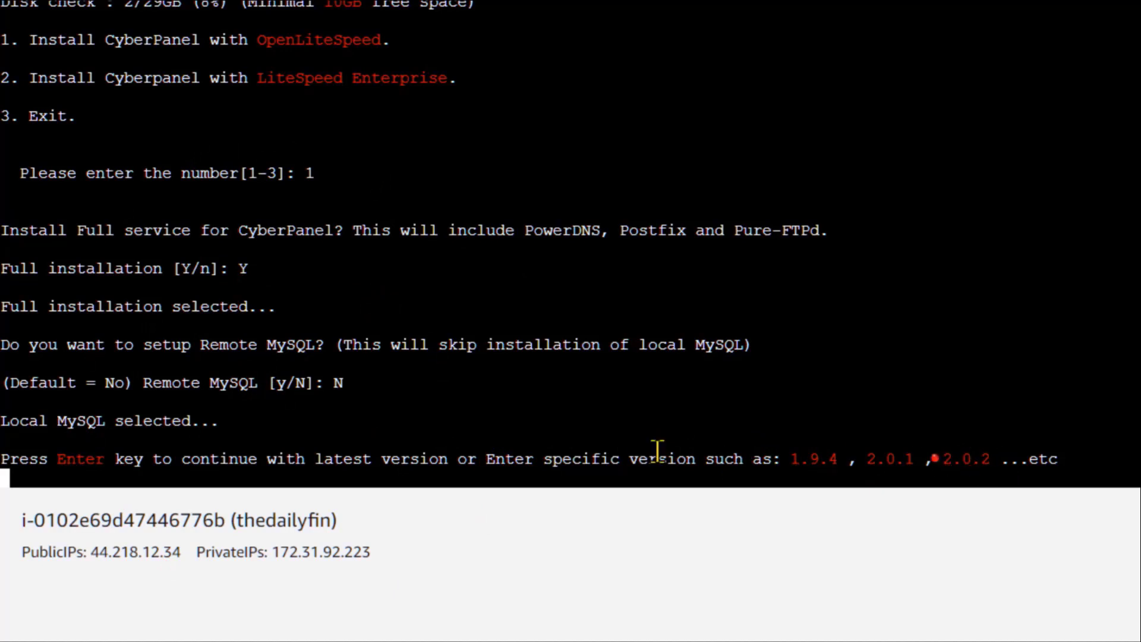
key("Return")
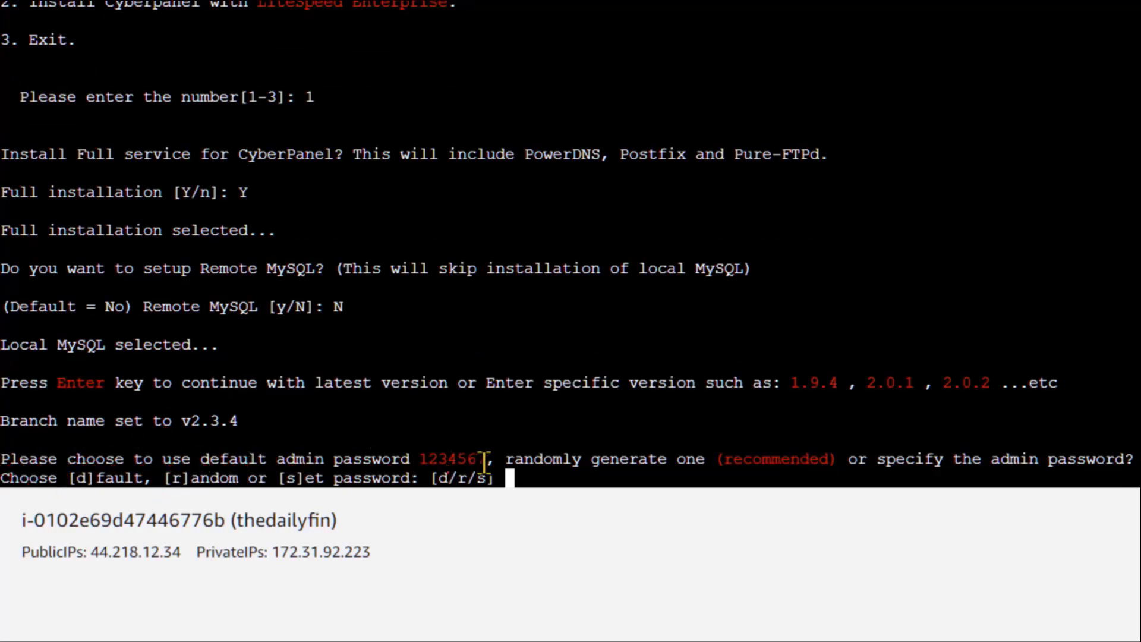
left_click_drag(484, 459, 321, 463)
left_click(319, 470)
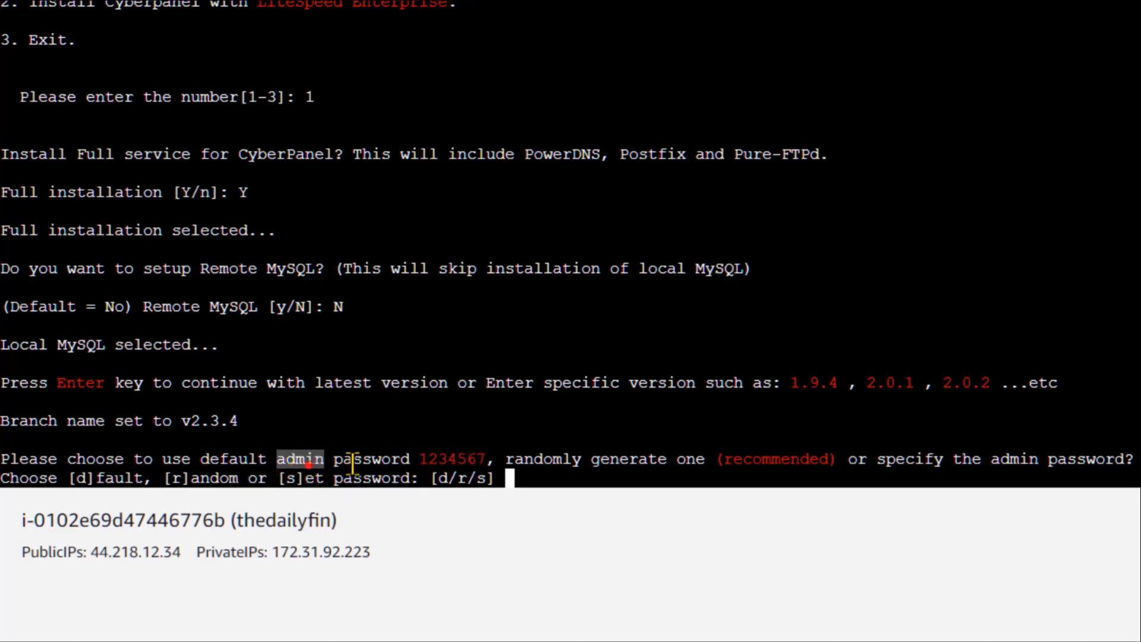
left_click(352, 463)
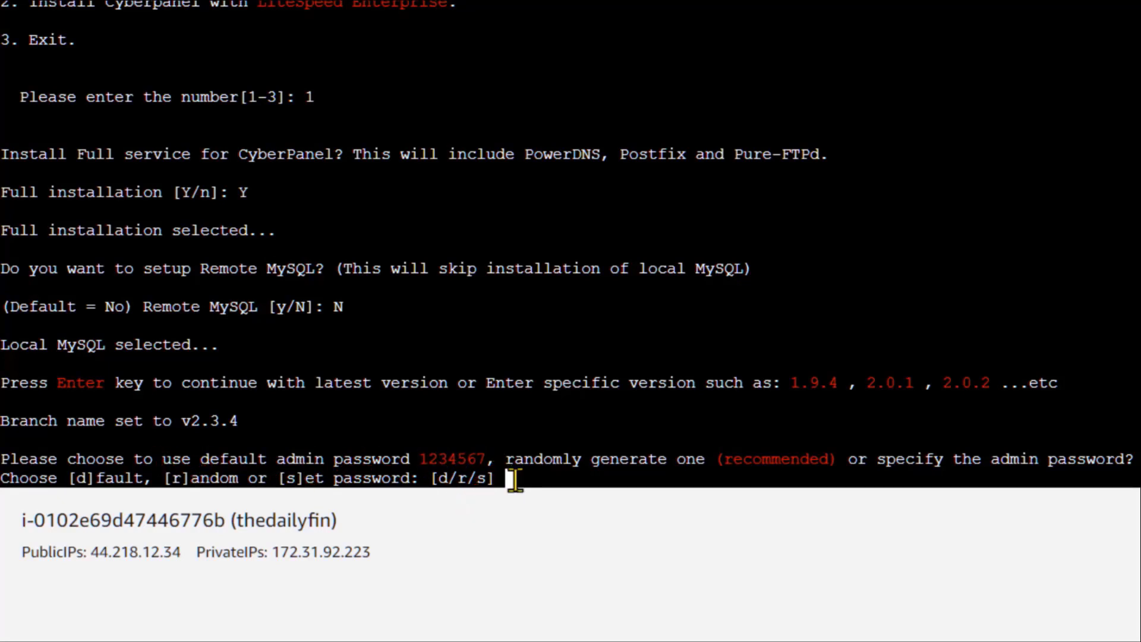
type("d")
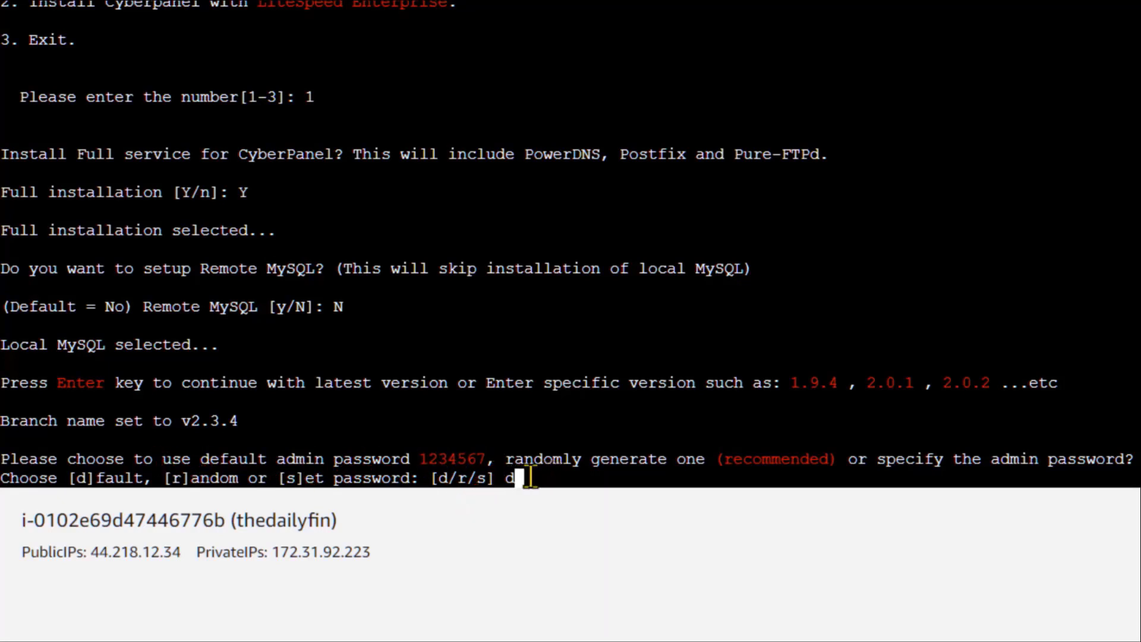
key("Return")
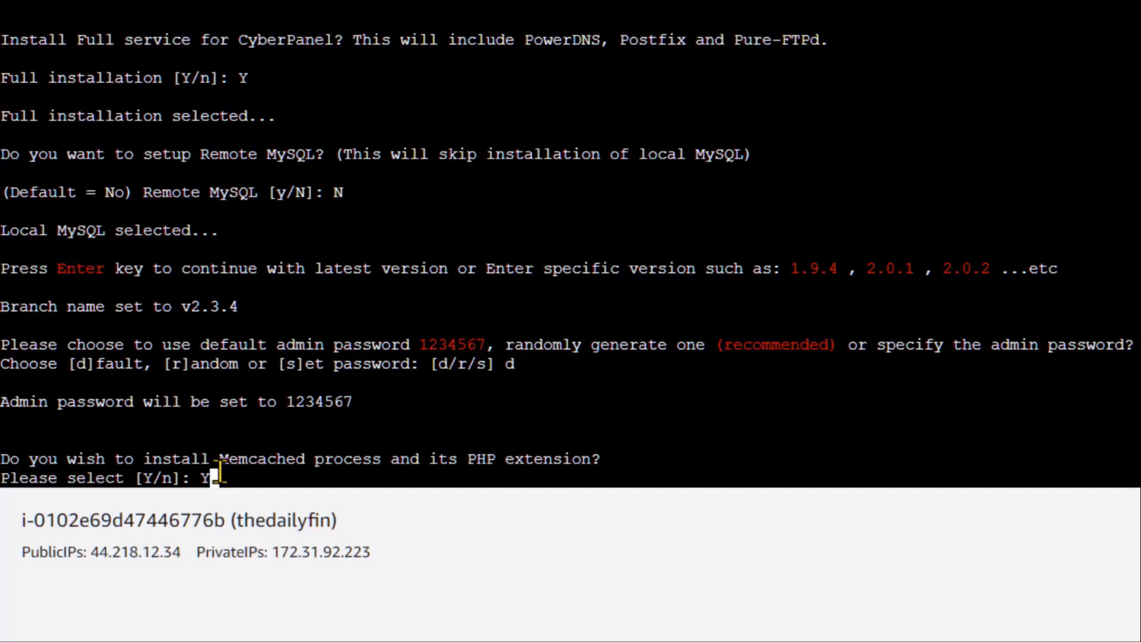
Agree to install Memcached and Redis with their PHP extensions, and set up WatchDog.
key("Return")
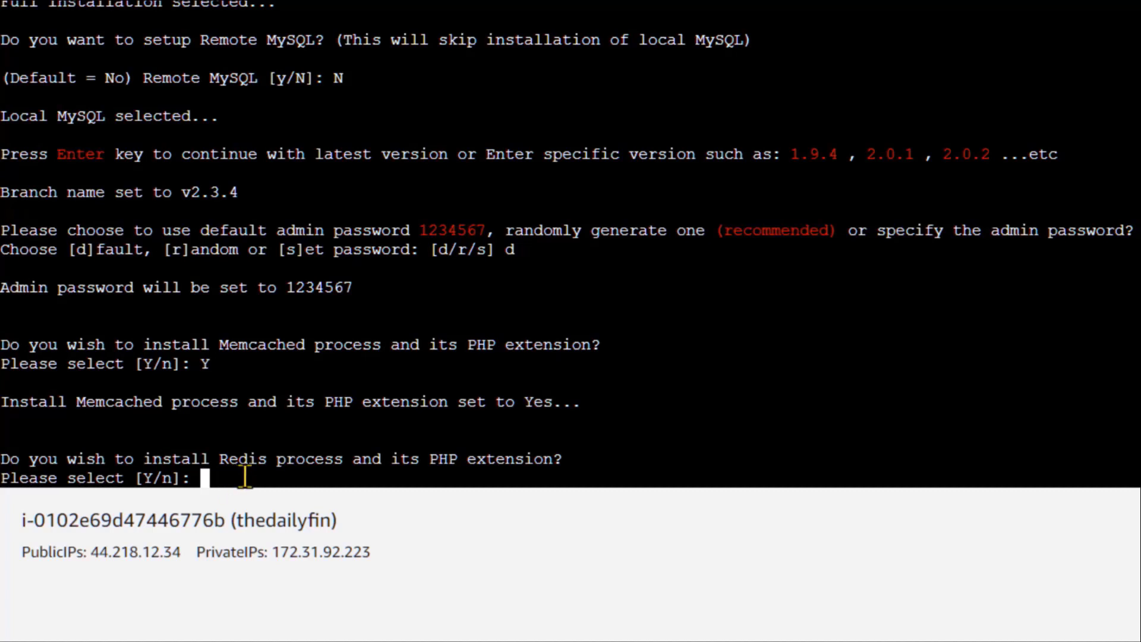
type("Y")
key("Return")
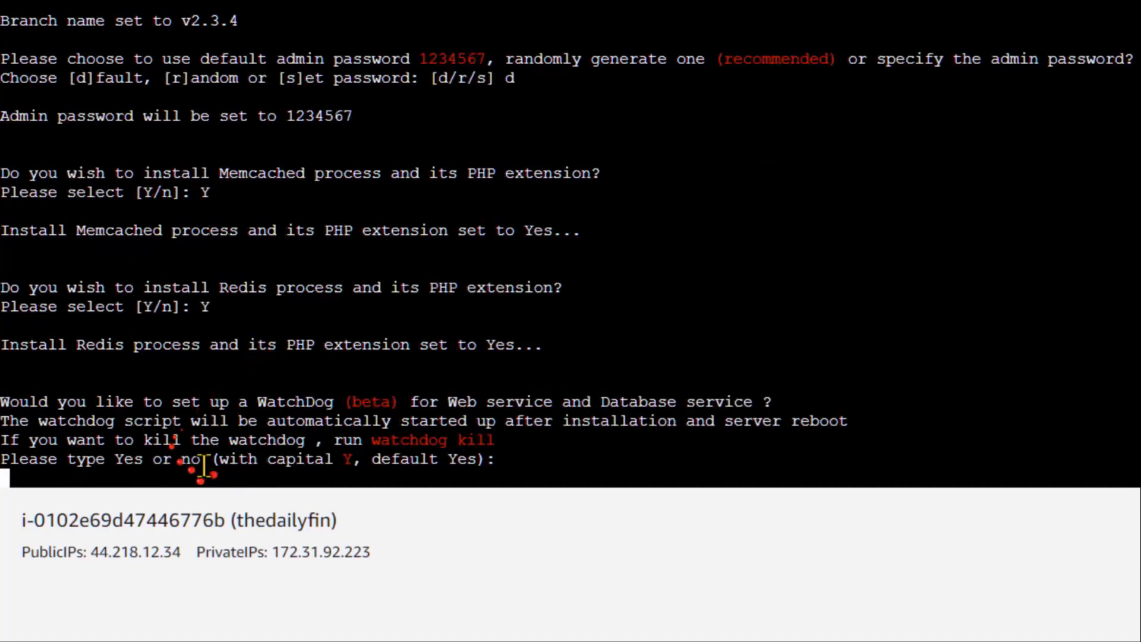
key("Return")
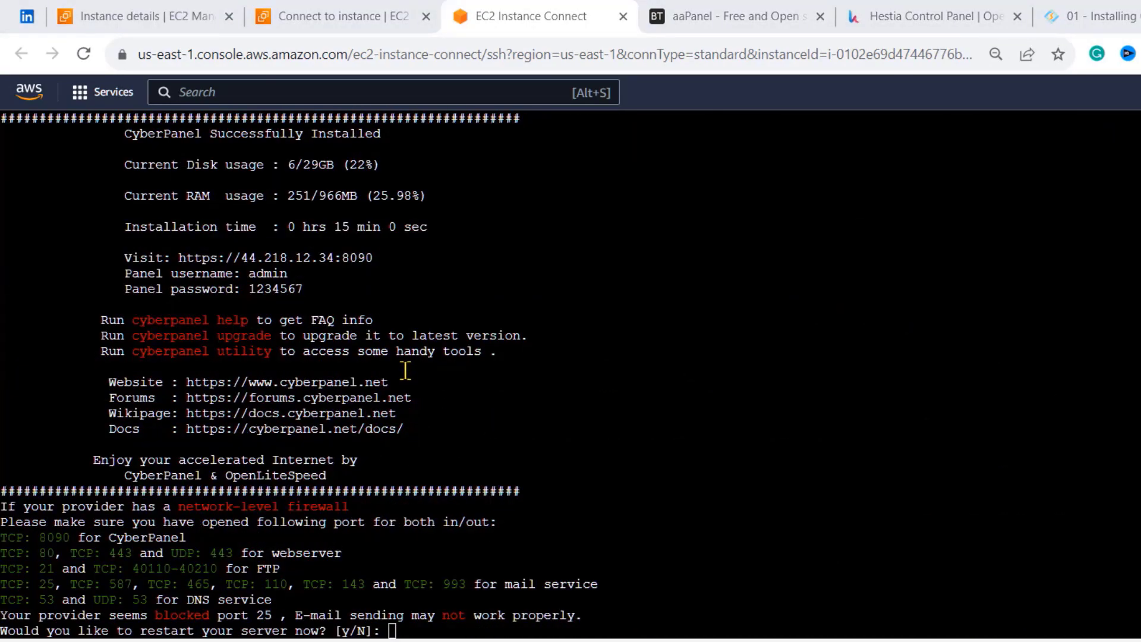
Copy the panel Visit address, username and password lines into the Notepad notes.
scroll(405, 370, "up", 3)
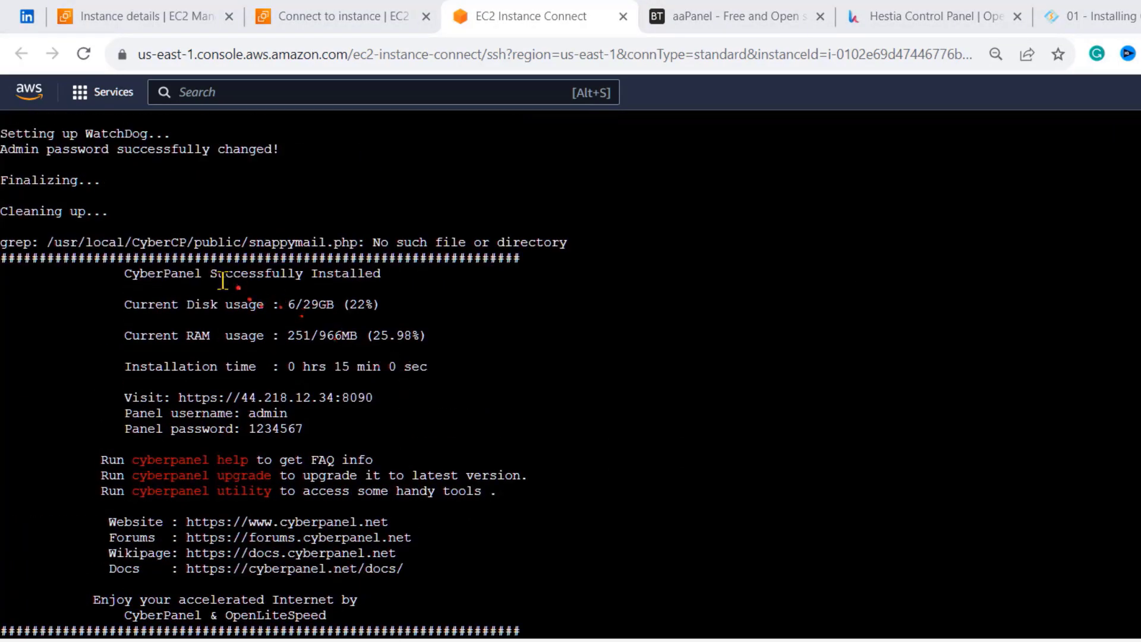
scroll(200, 320, "down", 3)
scroll(213, 346, "up", 3)
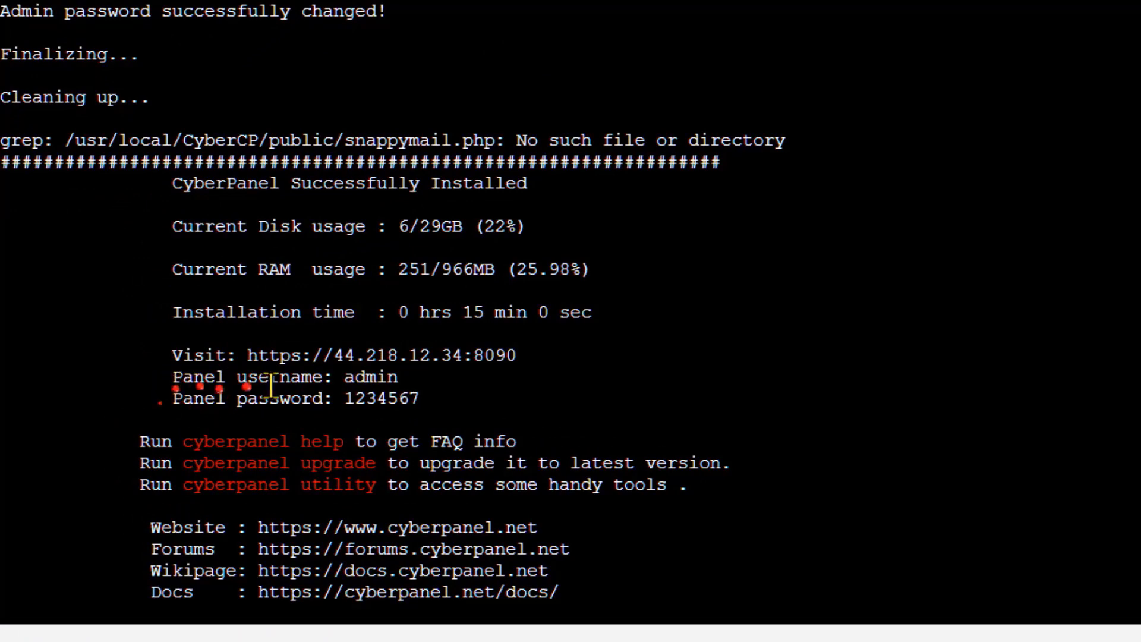
left_click_drag(419, 397, 170, 352)
right_click(202, 362)
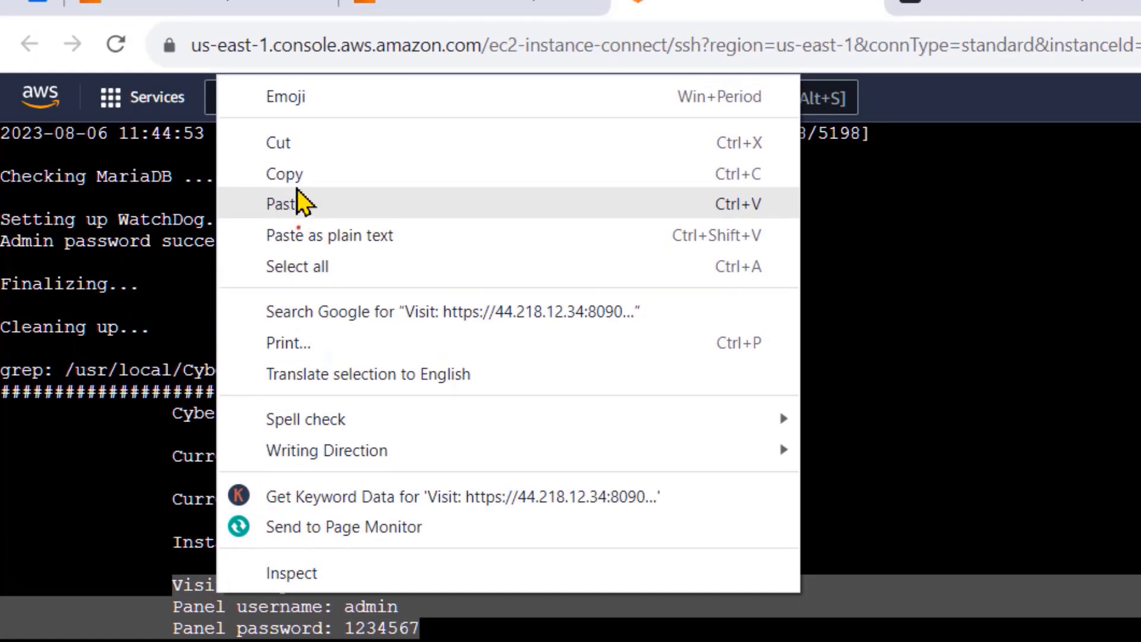
left_click(298, 196)
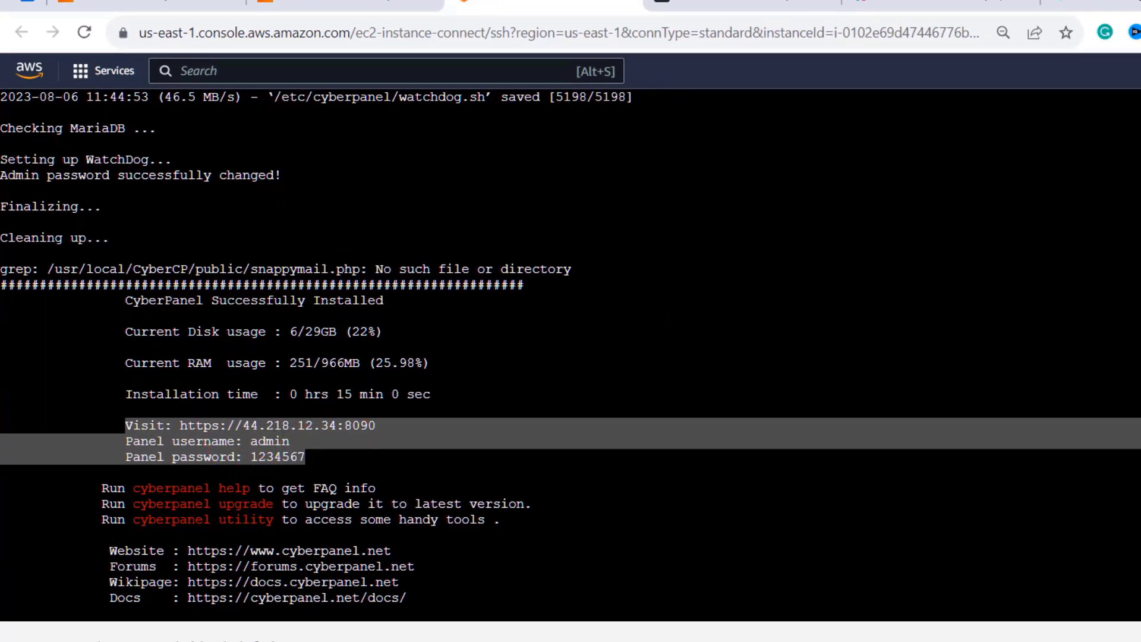
right_click(629, 212)
left_click(748, 276)
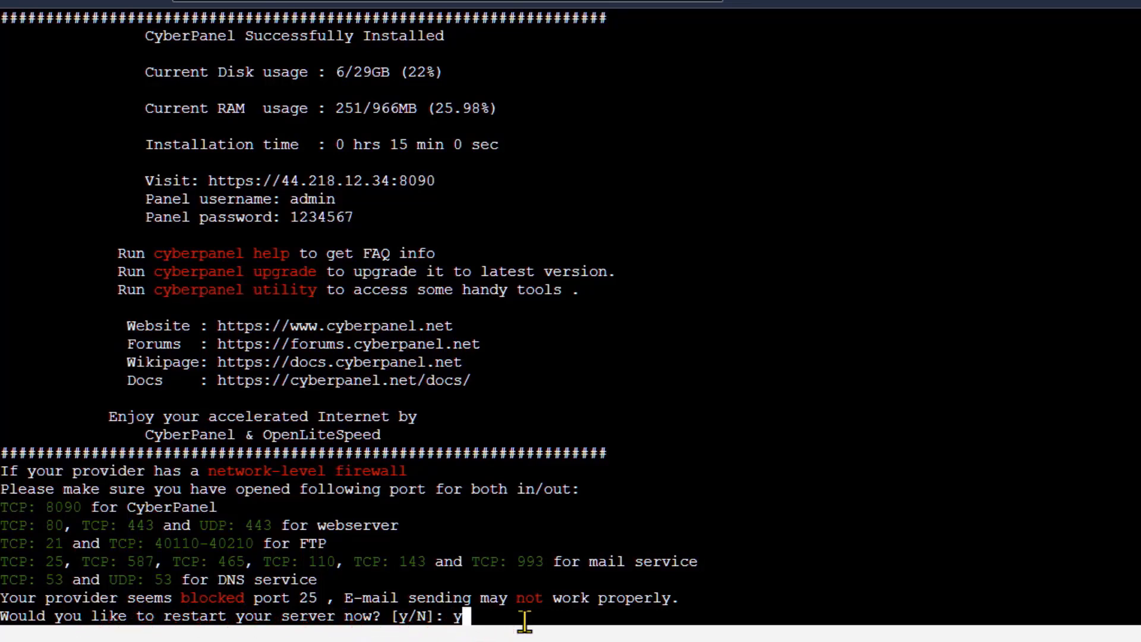
Agree to restart the server and copy the list of required TCP ports.
key("Return")
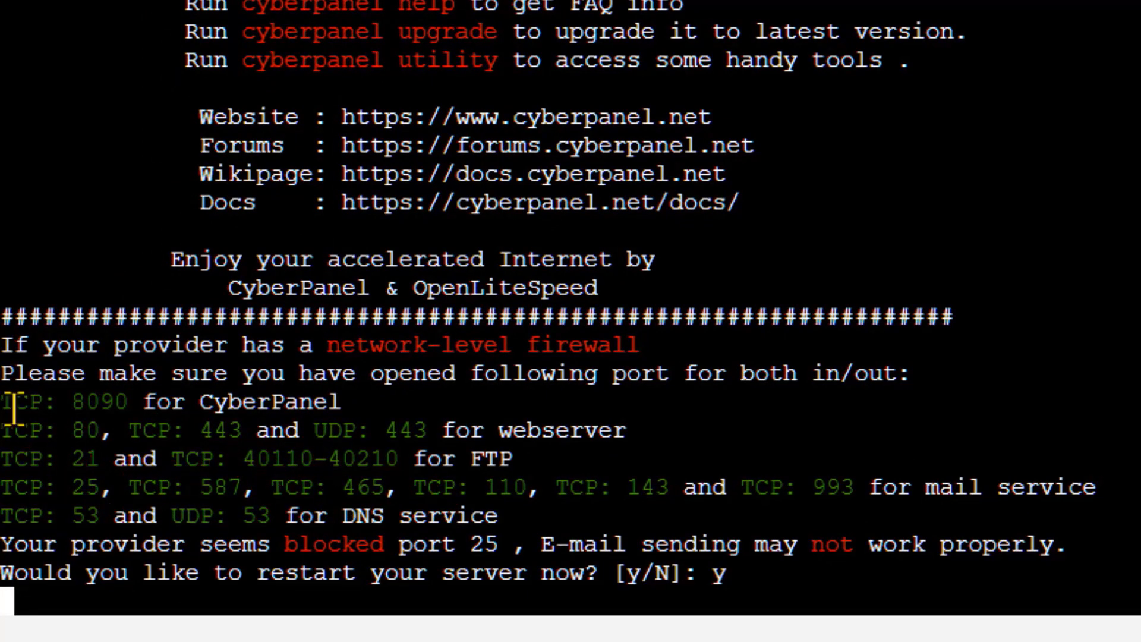
left_click_drag(13, 408, 560, 519)
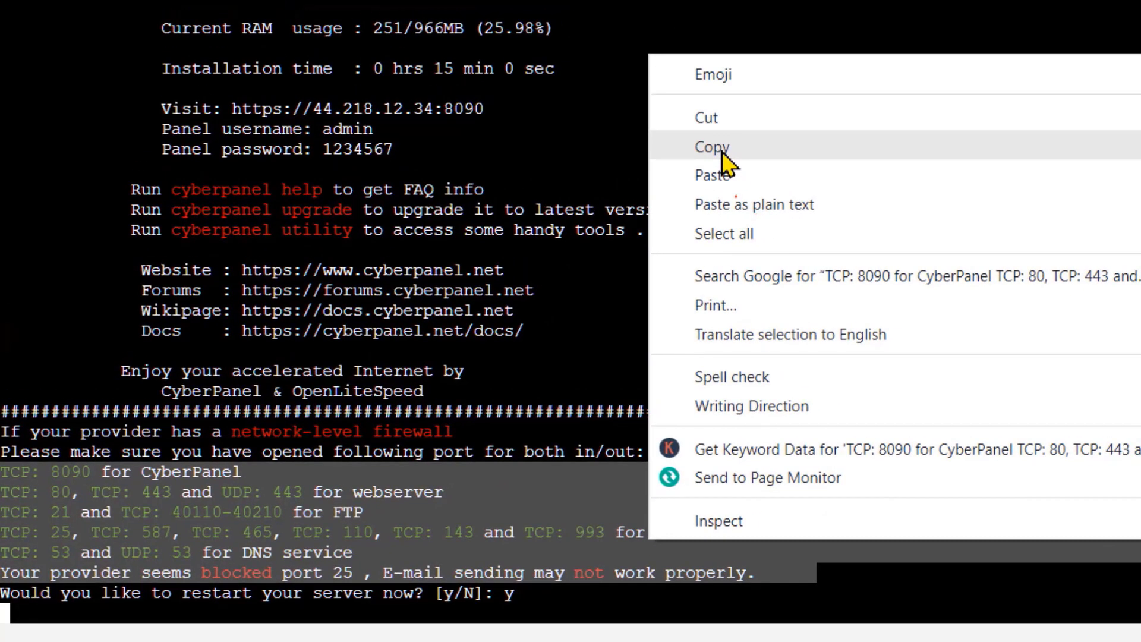
left_click(721, 151)
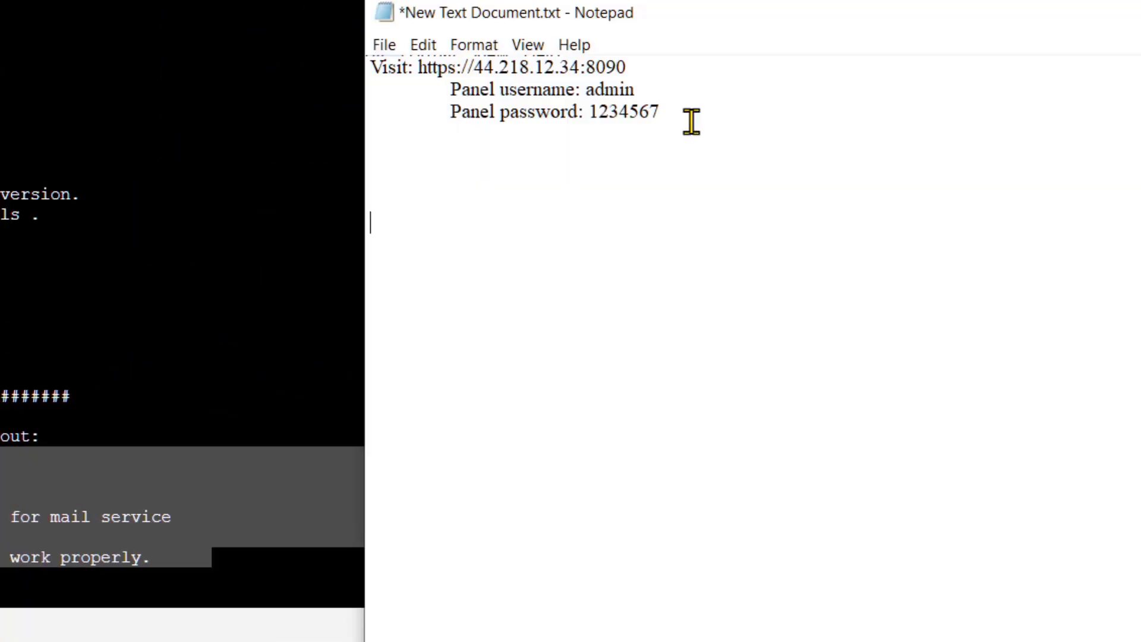
Paste the required port list into Notepad below the login details.
key("ctrl+v")
left_click(458, 222)
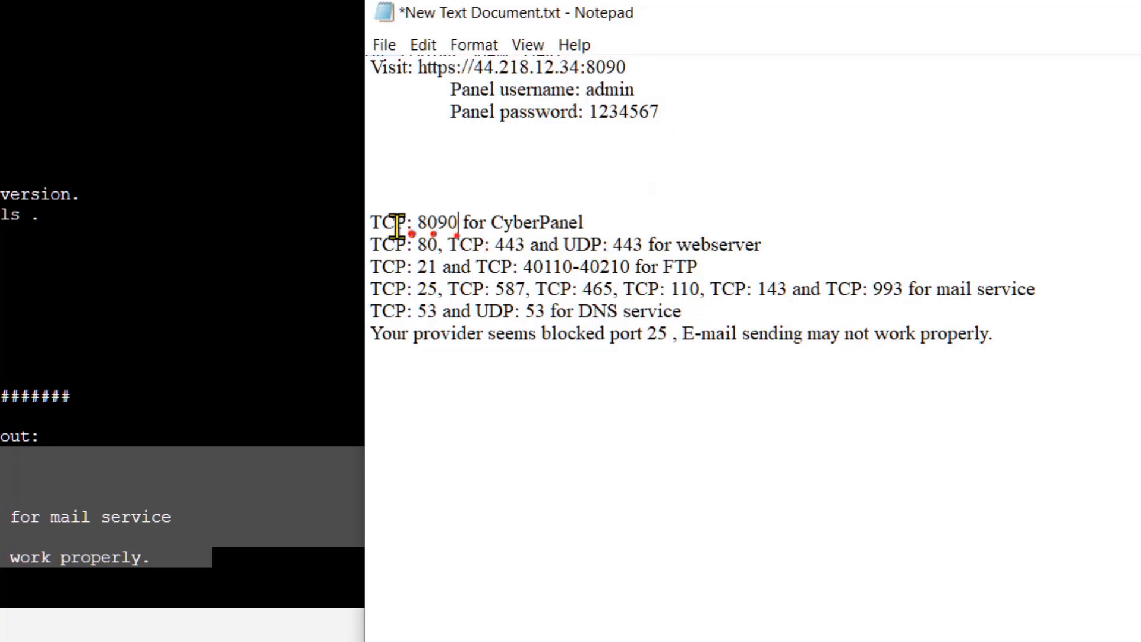
left_click(462, 222)
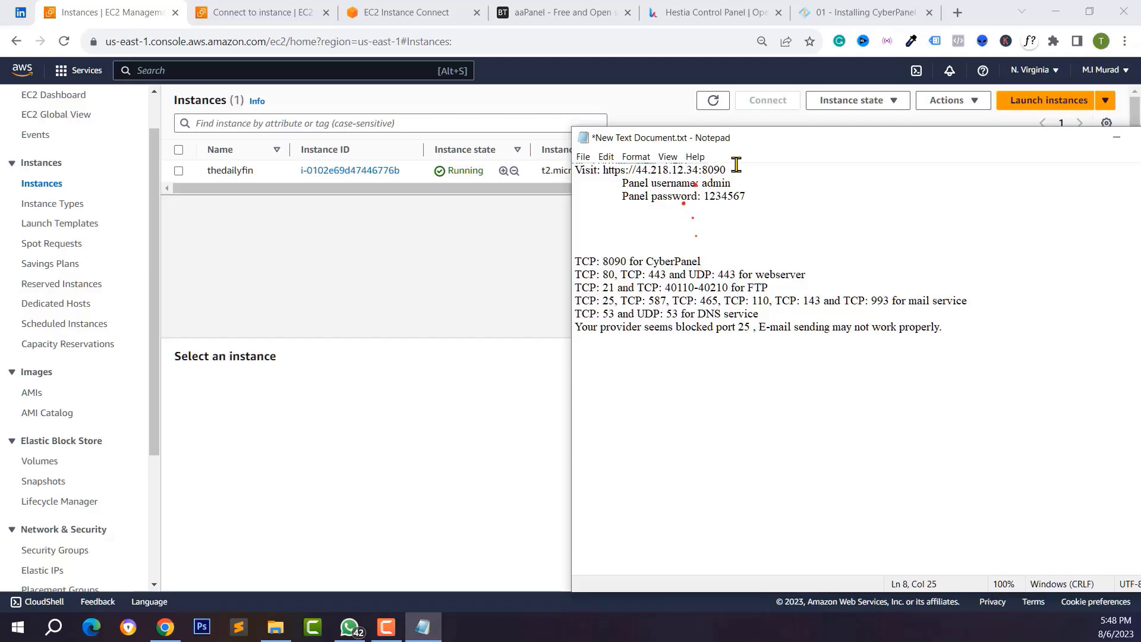
Copy the panel address from the notes and load 44.218.12.34:8090 in a browser tab.
left_click_drag(645, 67, 372, 67)
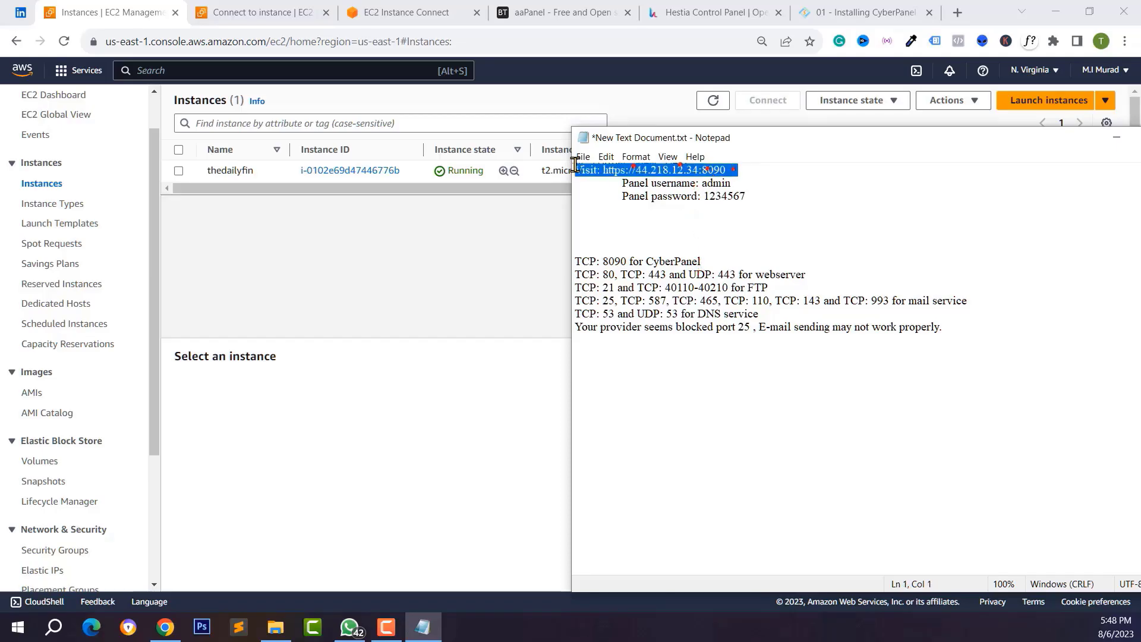
right_click(611, 170)
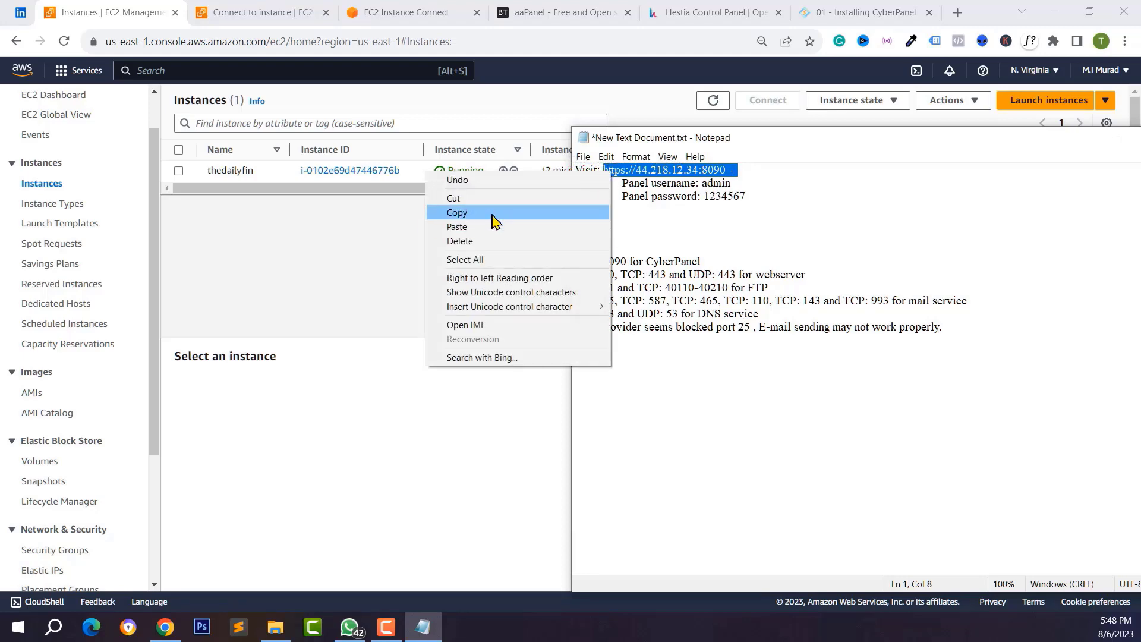
left_click(494, 212)
left_click(713, 12)
left_click(667, 41)
key("ctrl+v")
key("Return")
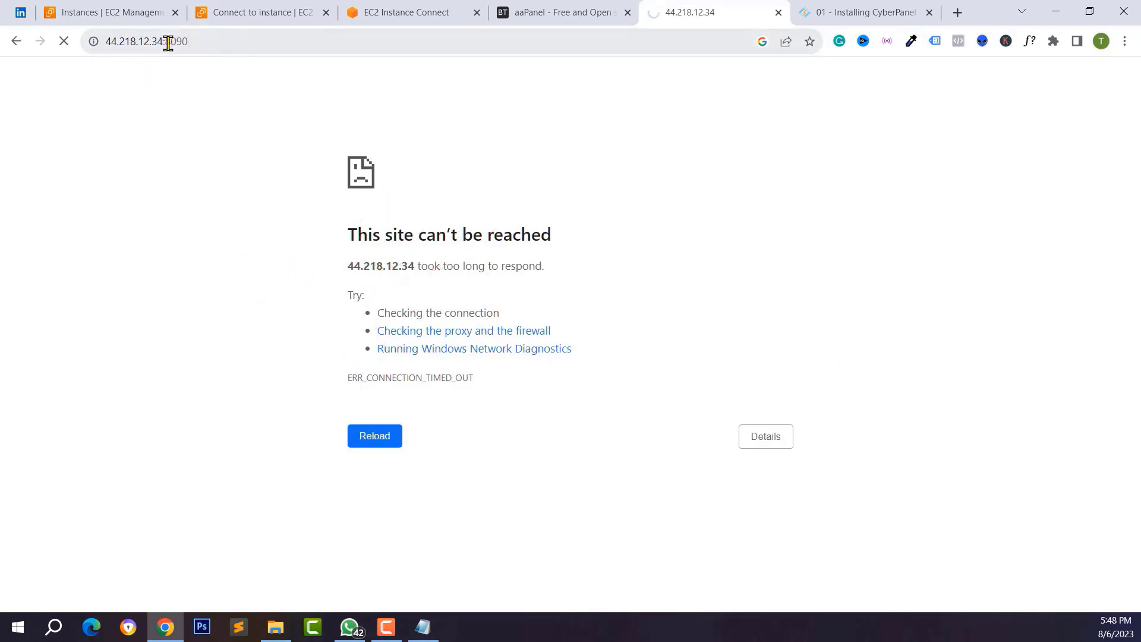
Review the EC2 security groups list and the launch-wizard-1 group's details.
left_click_drag(168, 43, 209, 44)
left_click(208, 44)
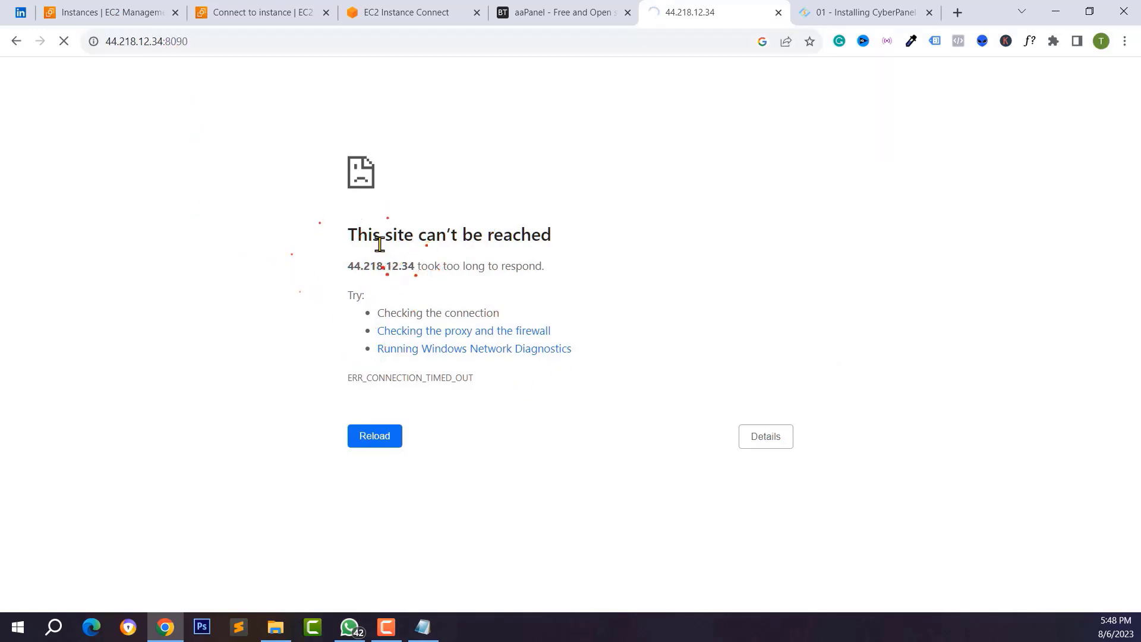
left_click(132, 9)
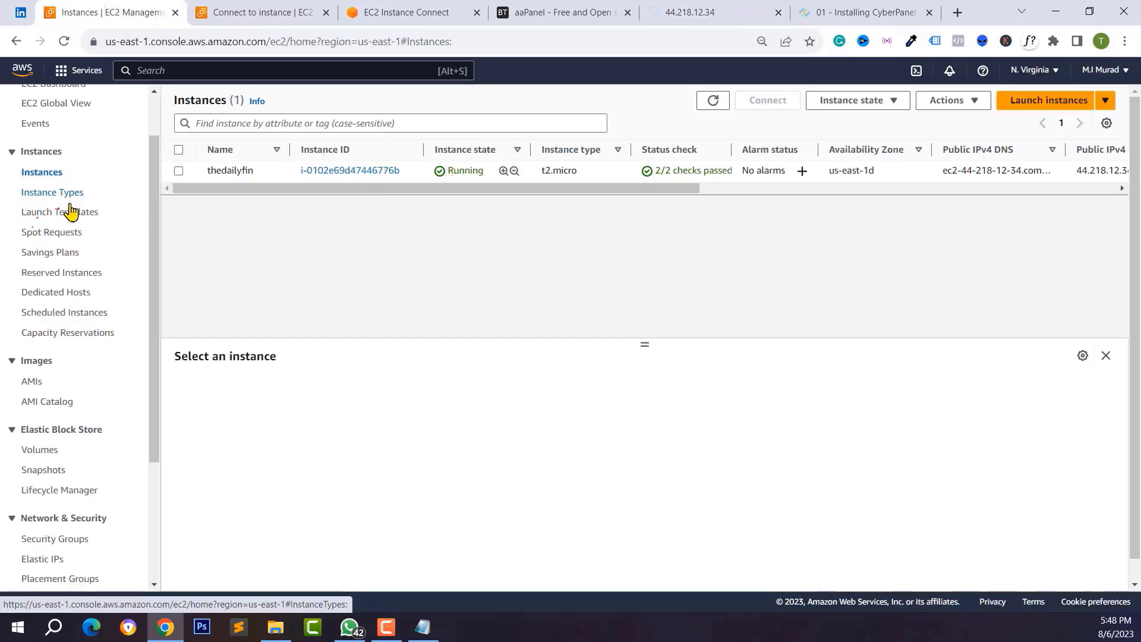
scroll(71, 202, "down", 2)
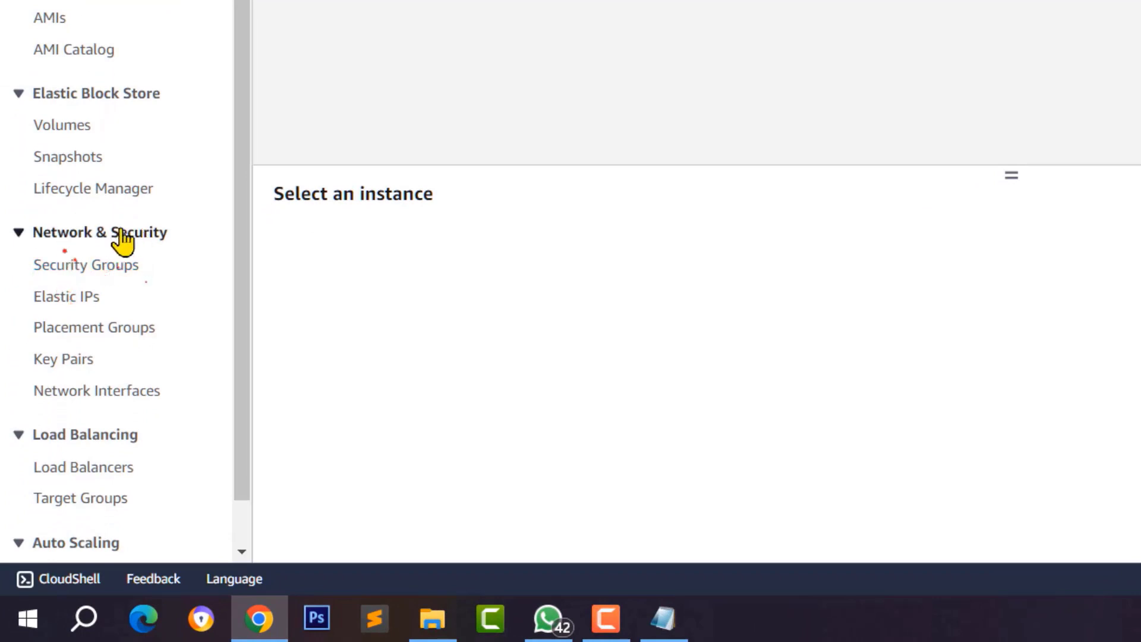
left_click(73, 269)
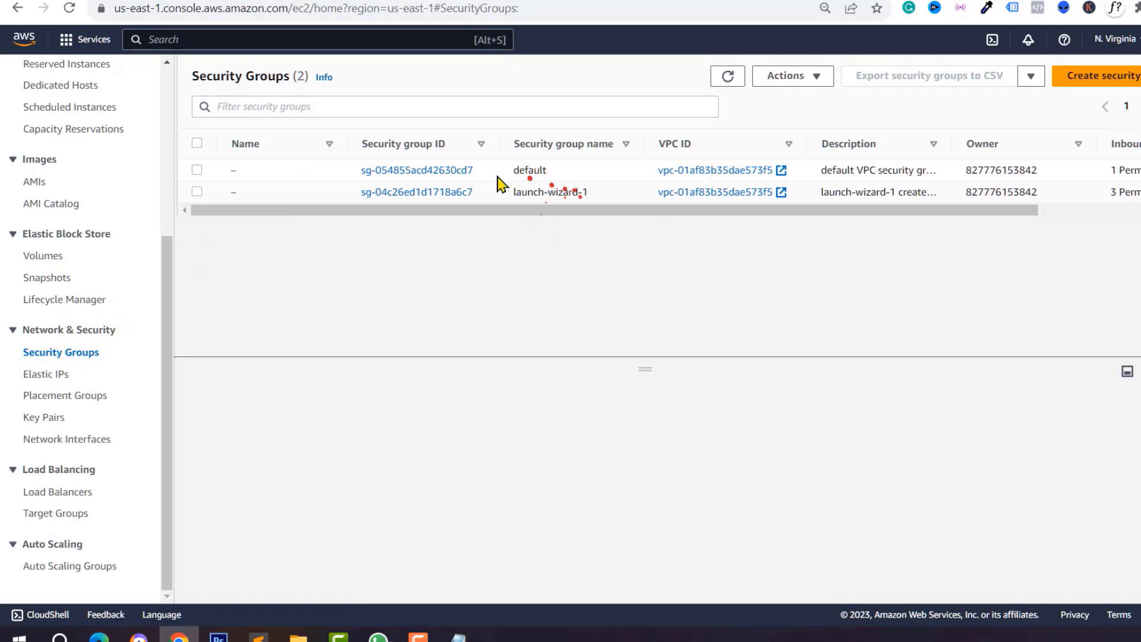
left_click(380, 190)
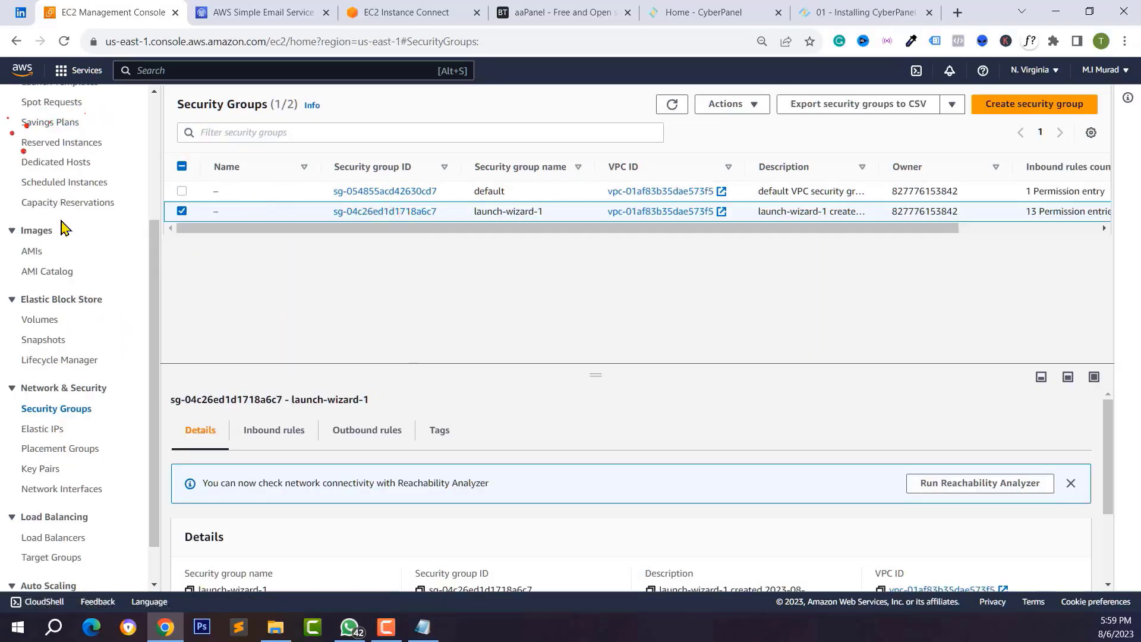
scroll(41, 179, "up", 3)
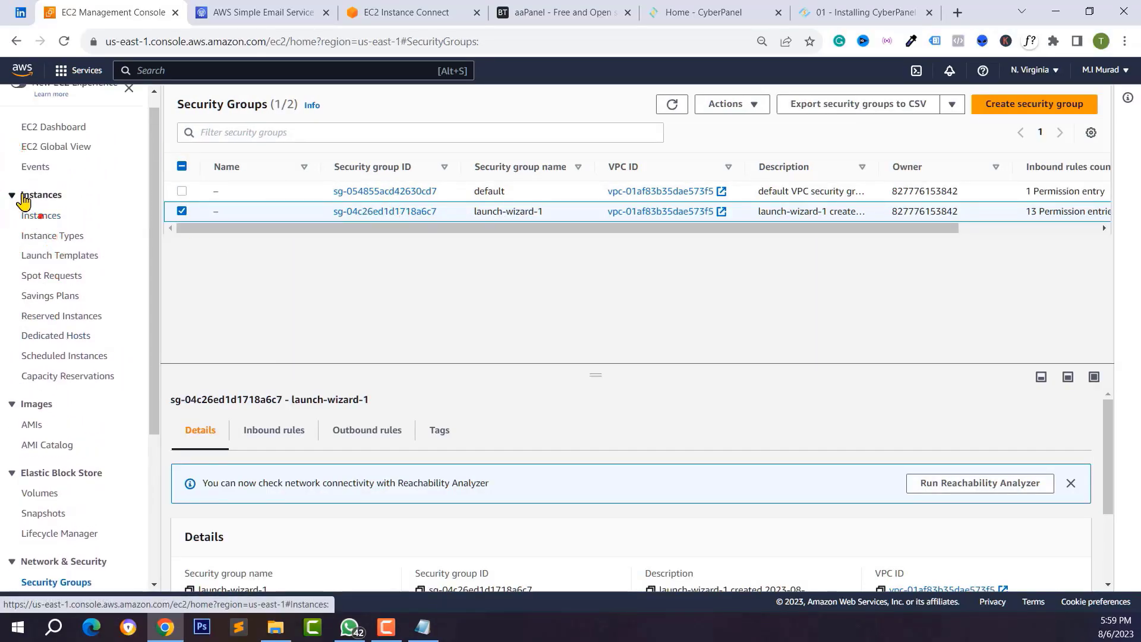
Confirm the thedailyfin instance's security group is launch-wizard-1, then return to Security Groups.
left_click(26, 217)
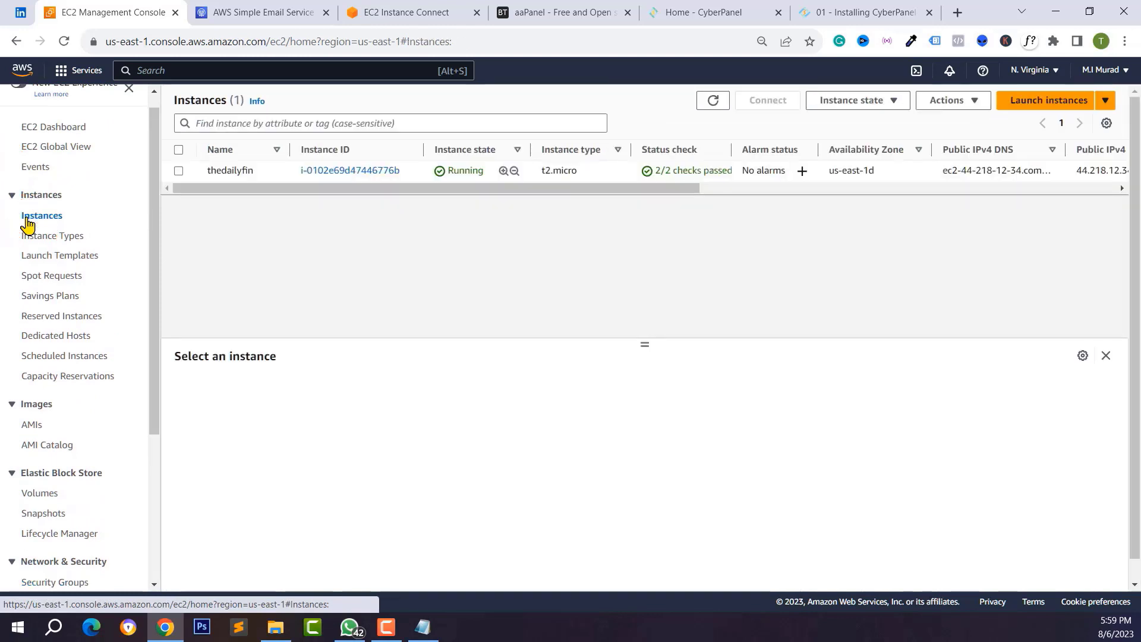
left_click_drag(392, 190, 803, 202)
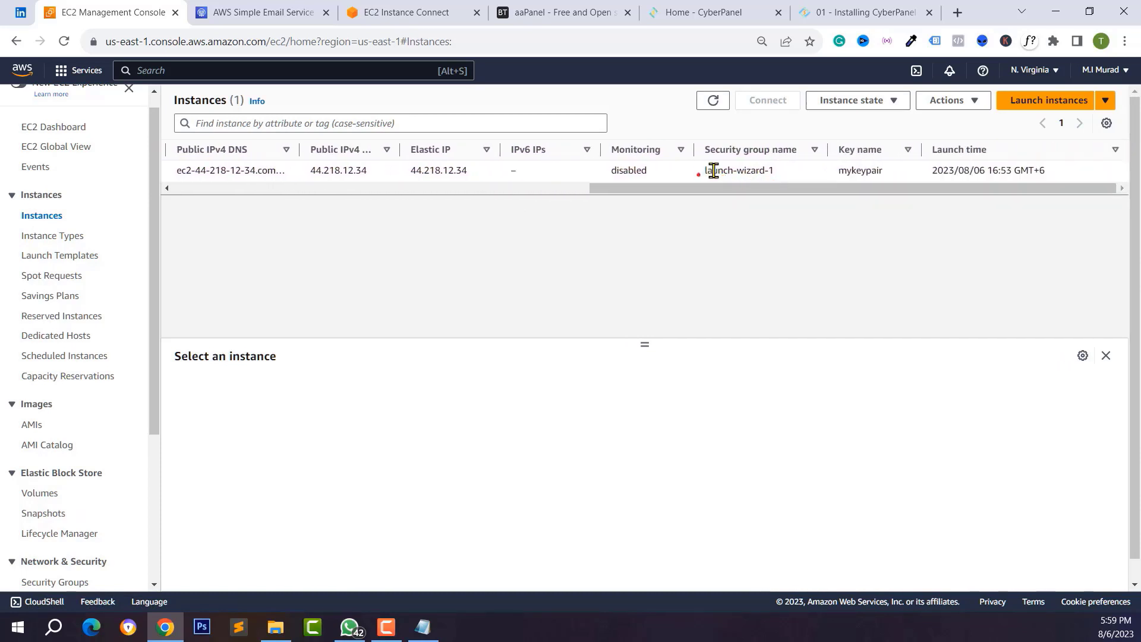
left_click_drag(714, 171, 775, 170)
left_click(726, 168)
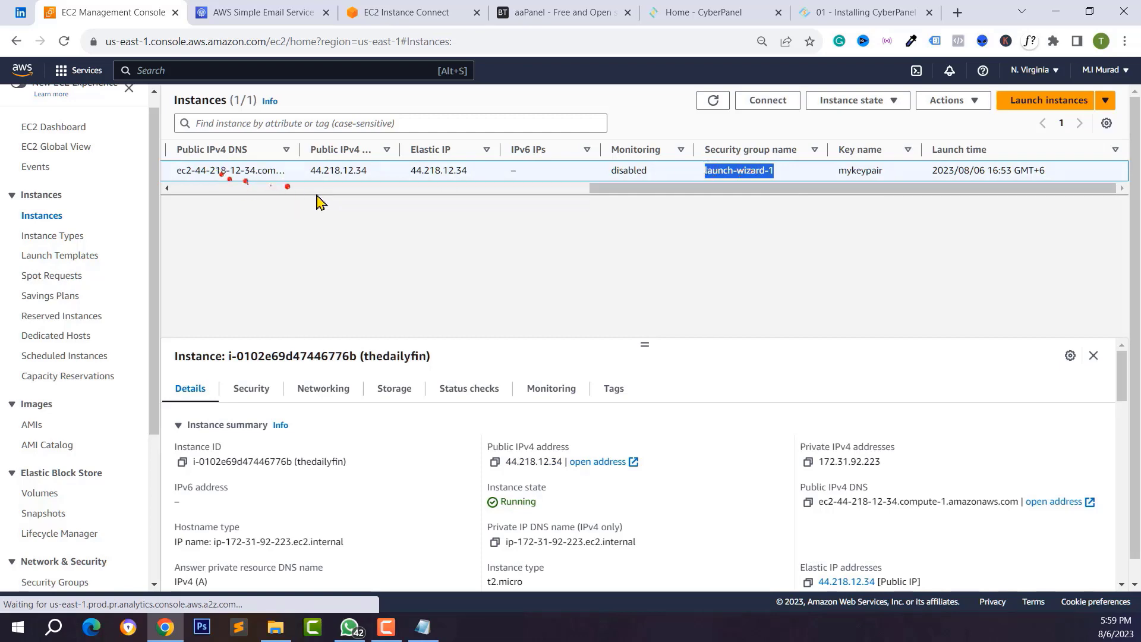
scroll(54, 380, "down", 3)
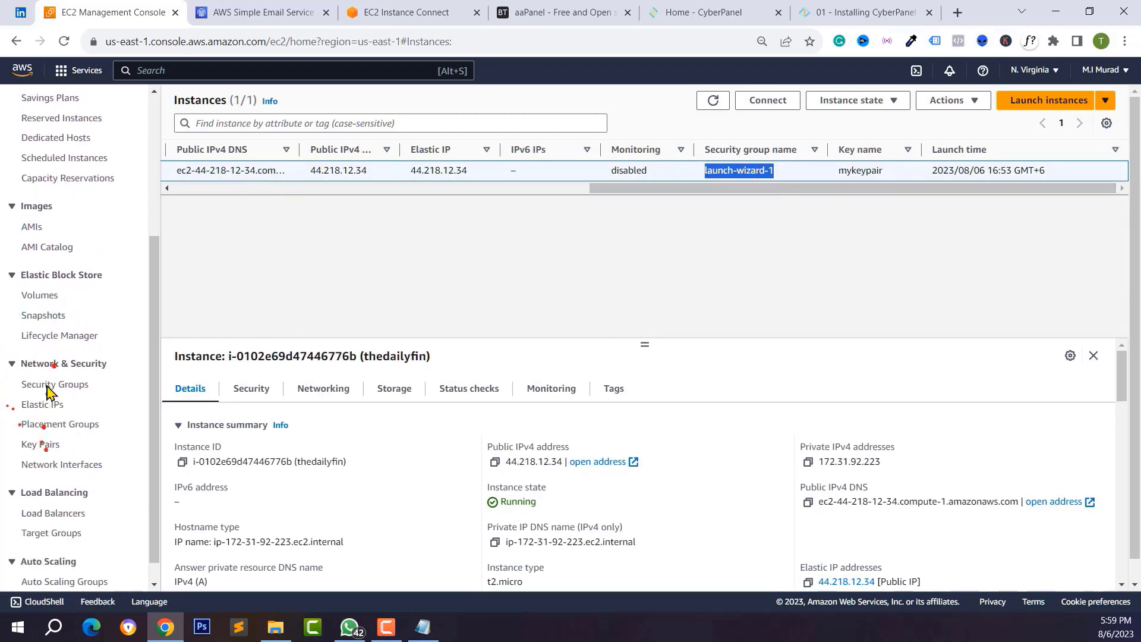
left_click(51, 360)
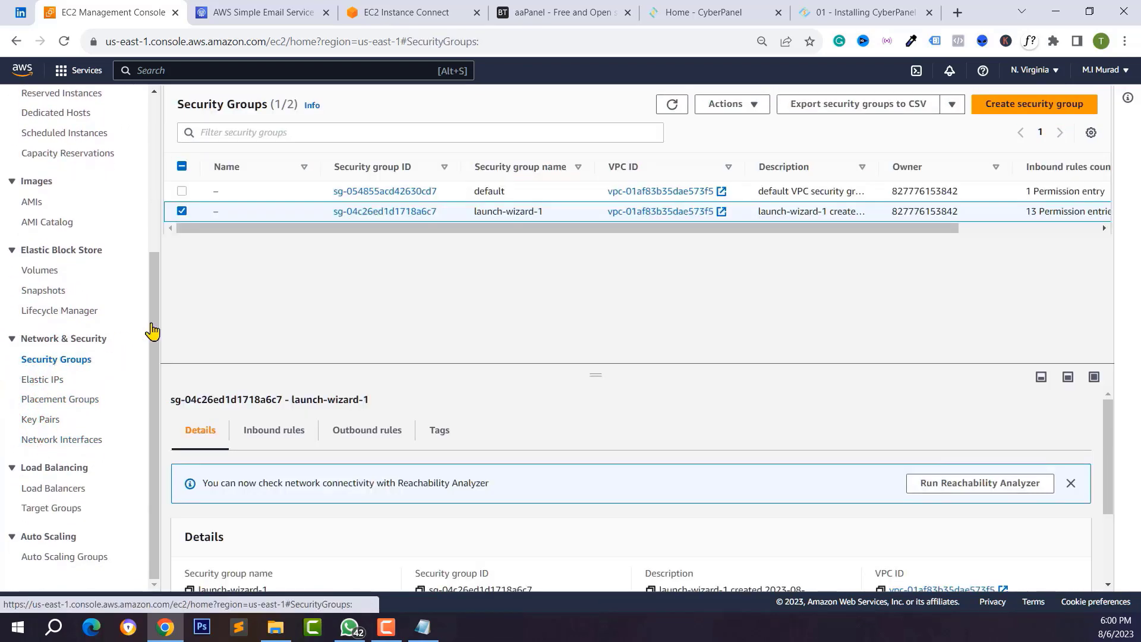
triple_click(497, 212)
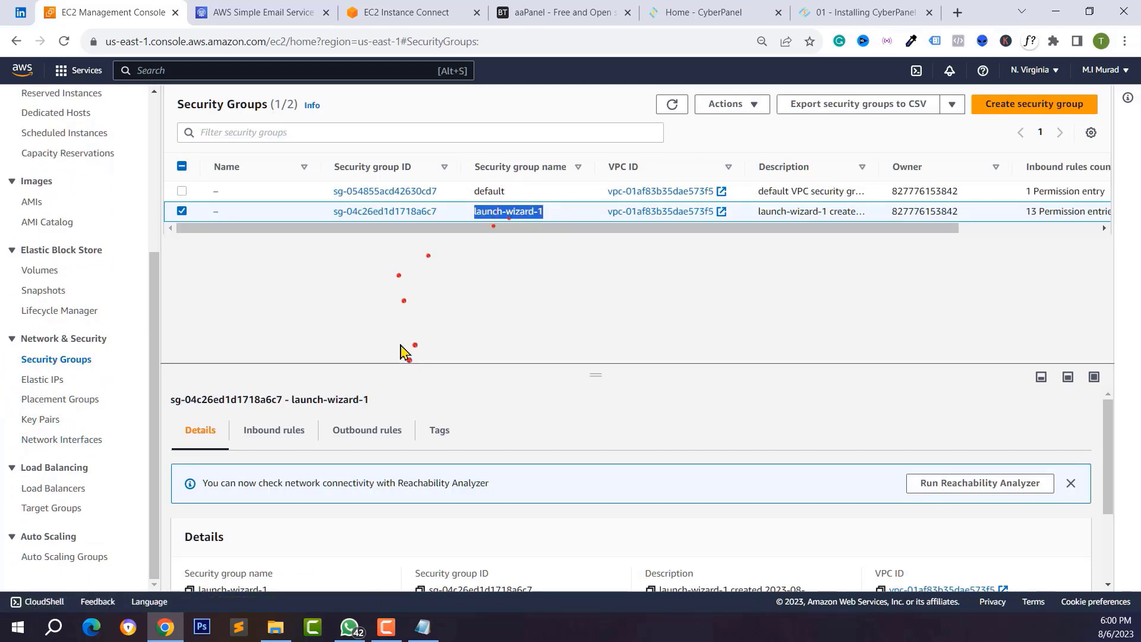
left_click(369, 345)
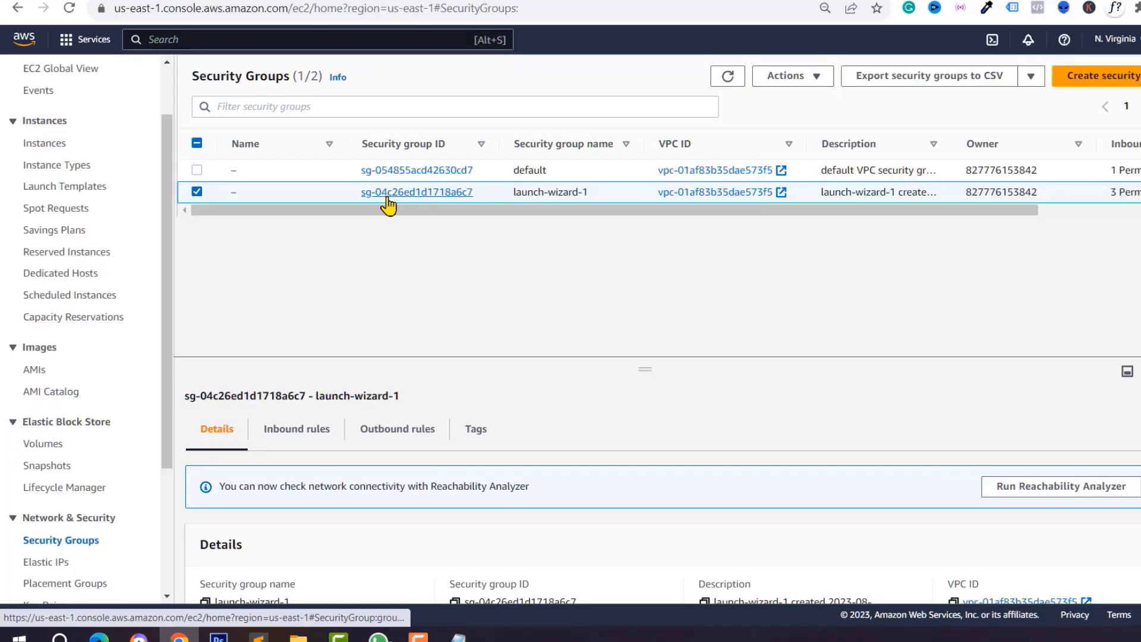
Open the launch-wizard-1 group and review its existing inbound rules, such as HTTPS 443.
left_click(386, 196)
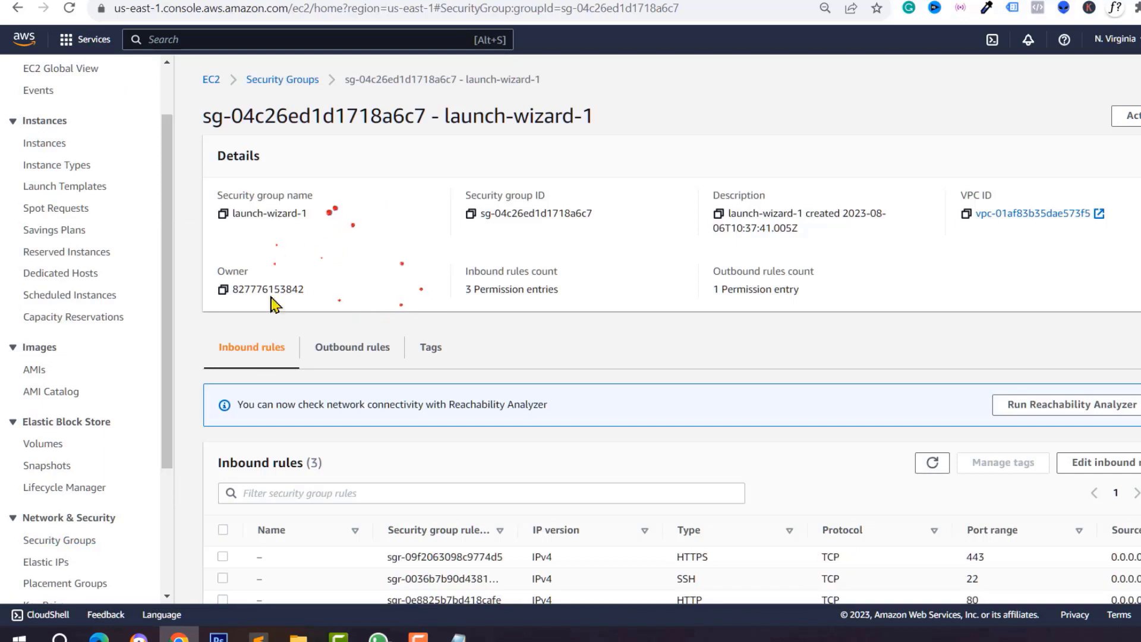
scroll(273, 304, "down", 1)
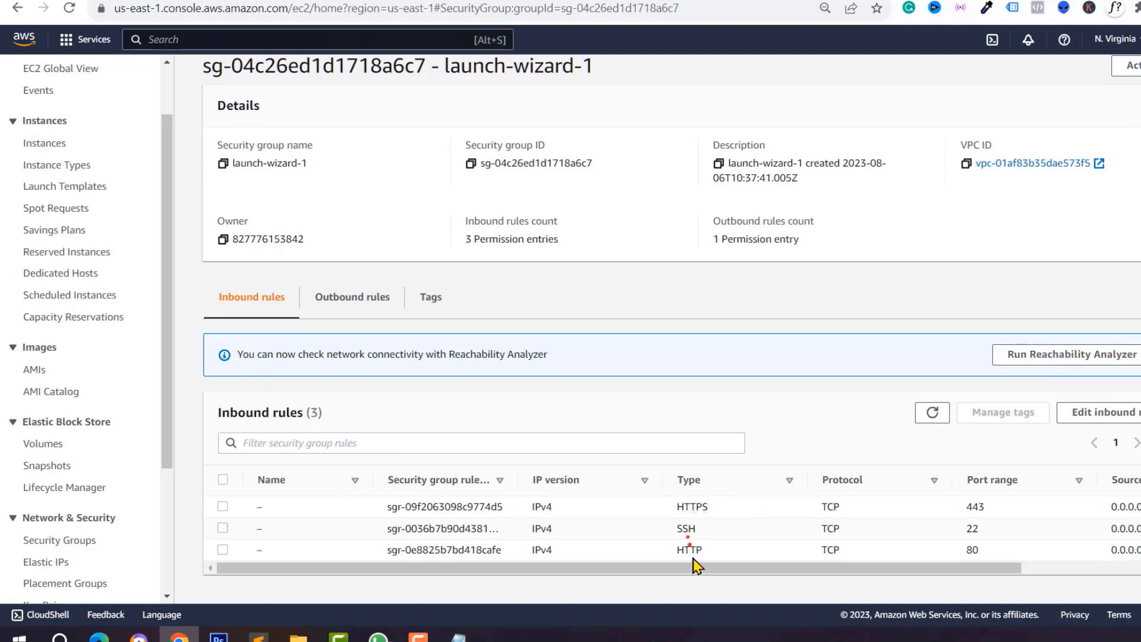
left_click_drag(965, 533, 972, 534)
left_click(976, 546)
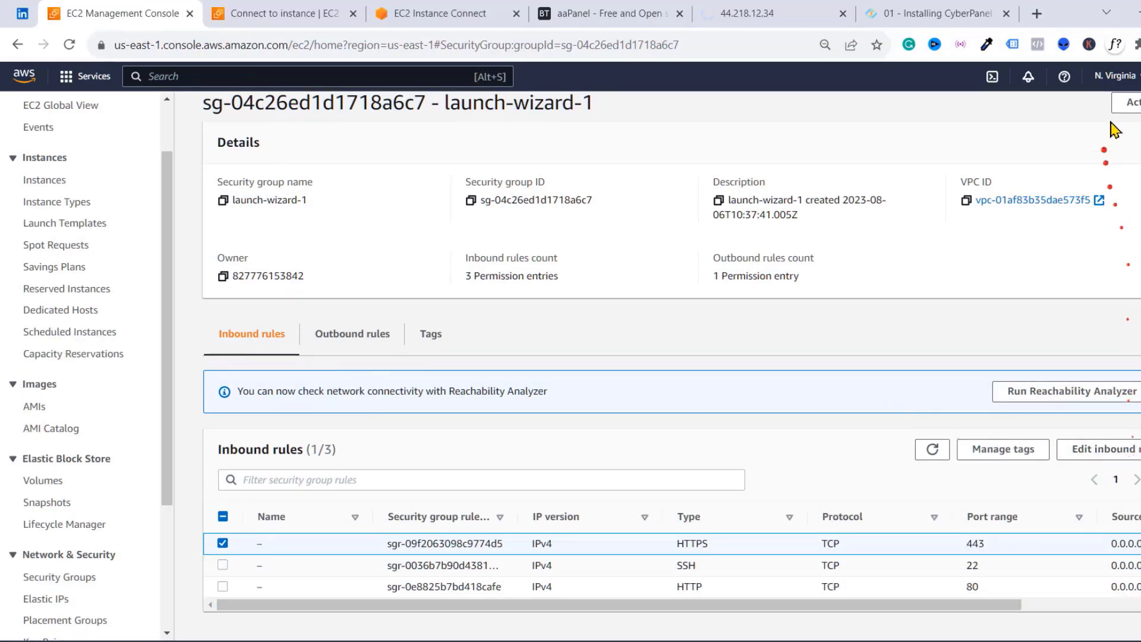
Add and save a Custom TCP inbound rule for port 8090 from 0.0.0.0/0.
left_click(1017, 444)
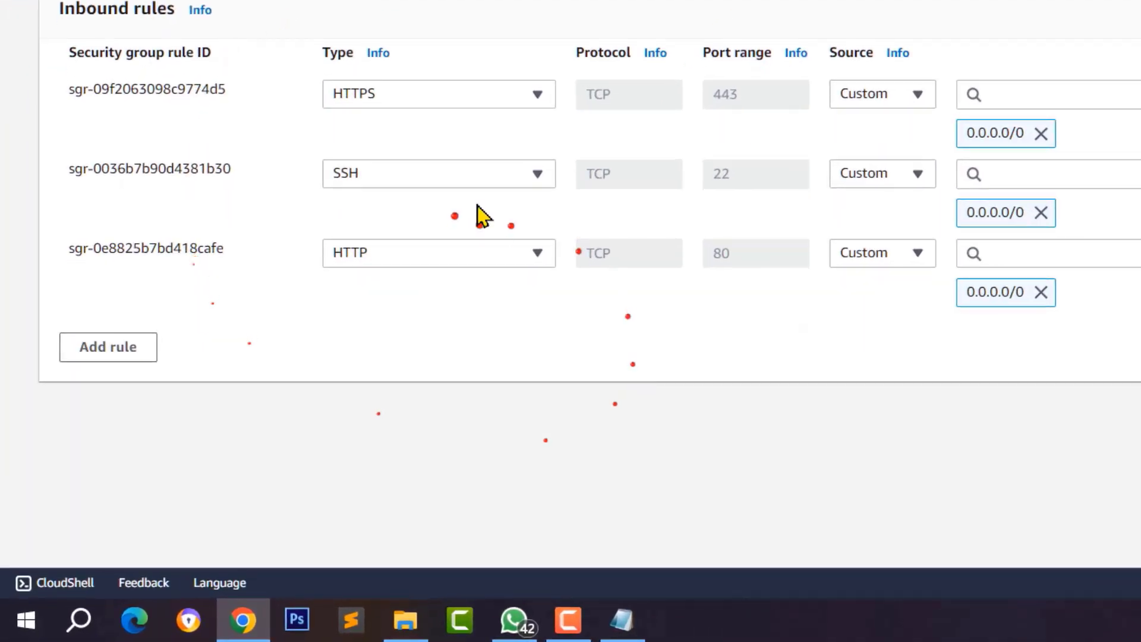
left_click(92, 349)
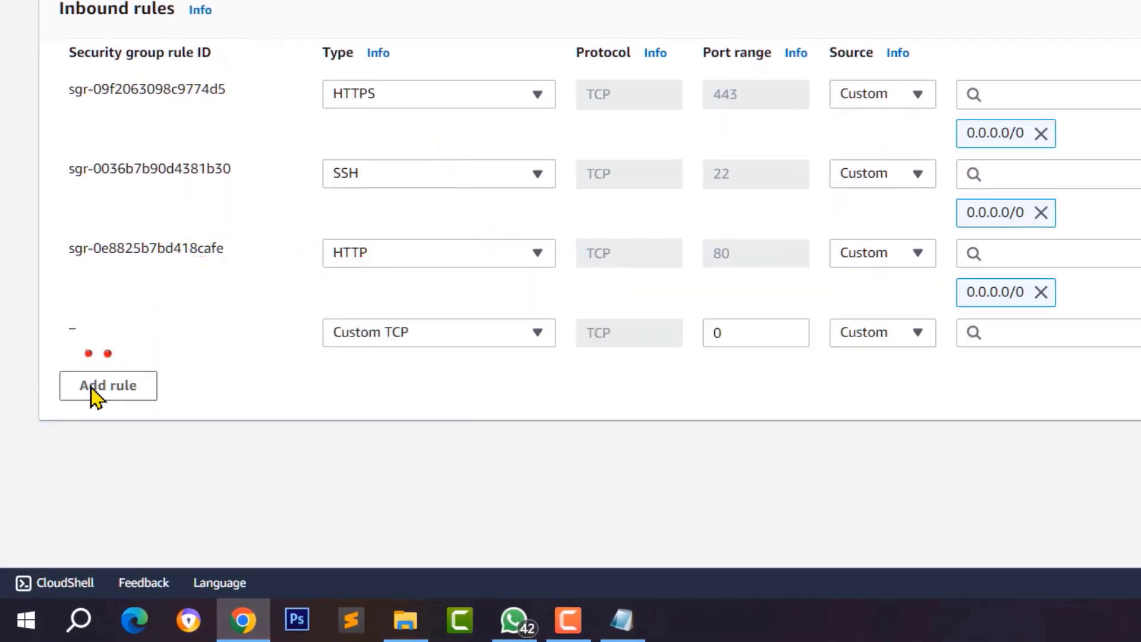
left_click(409, 339)
left_click(279, 386)
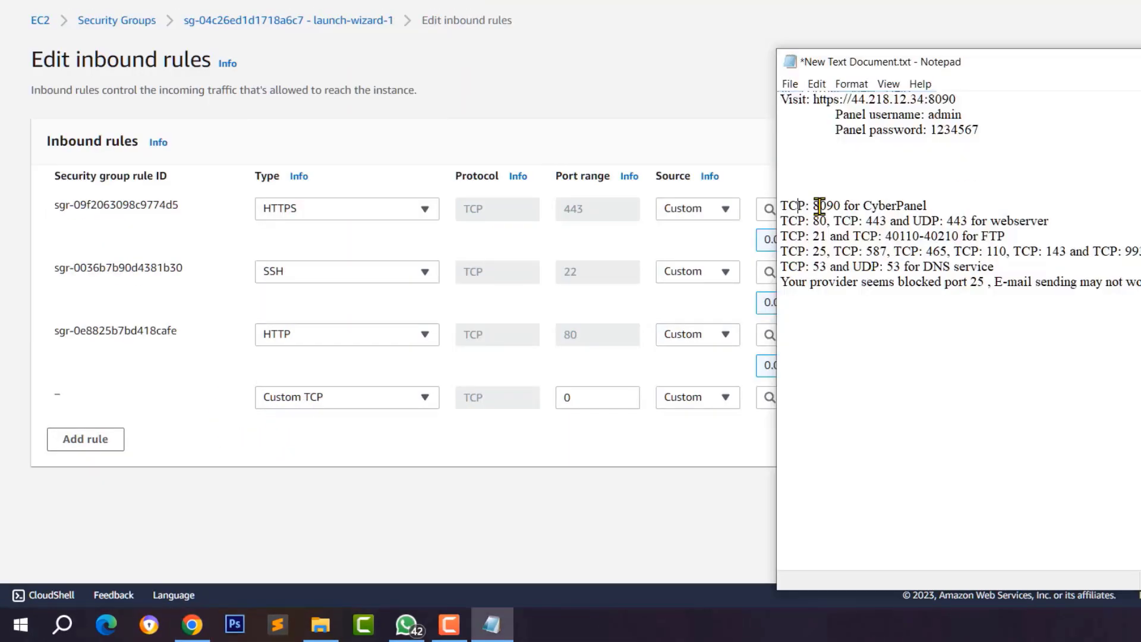
left_click(588, 397)
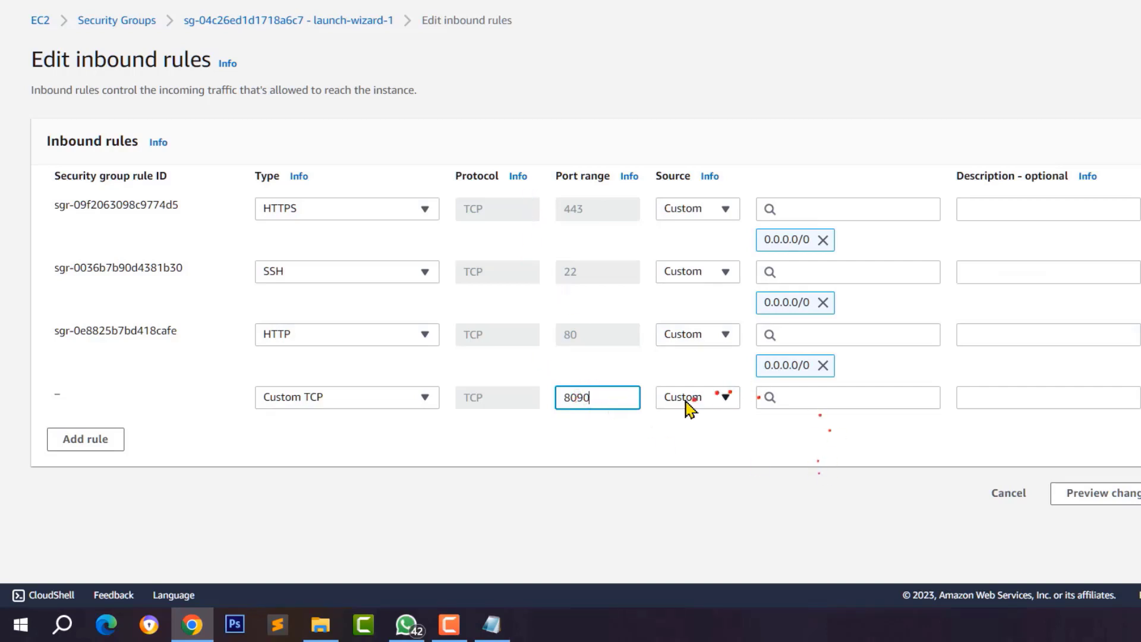
left_click(845, 405)
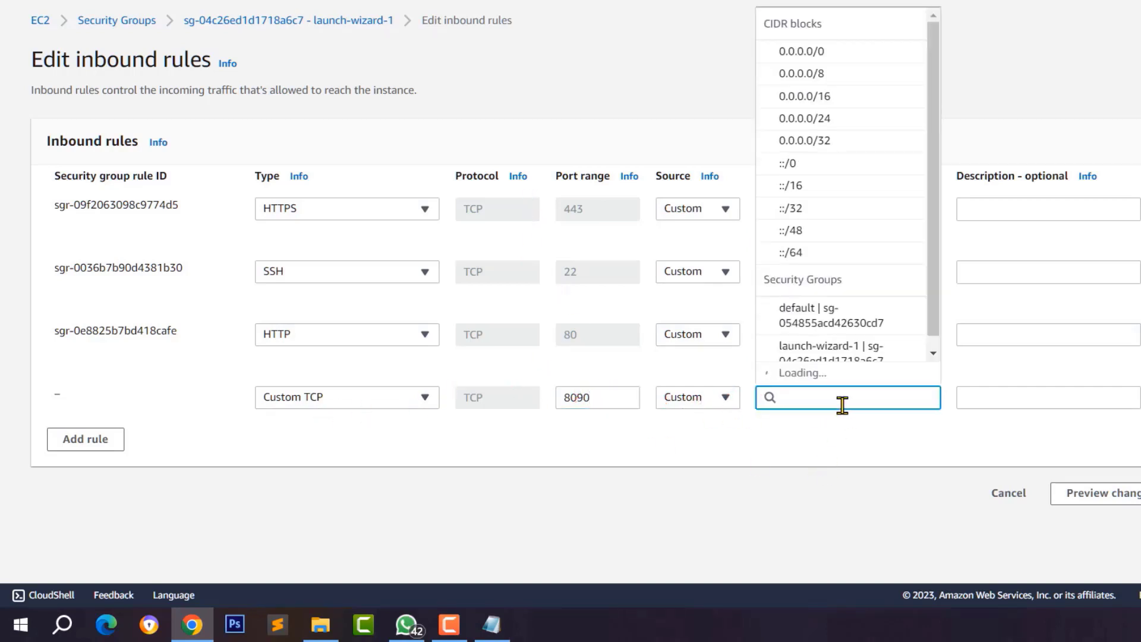
left_click(801, 76)
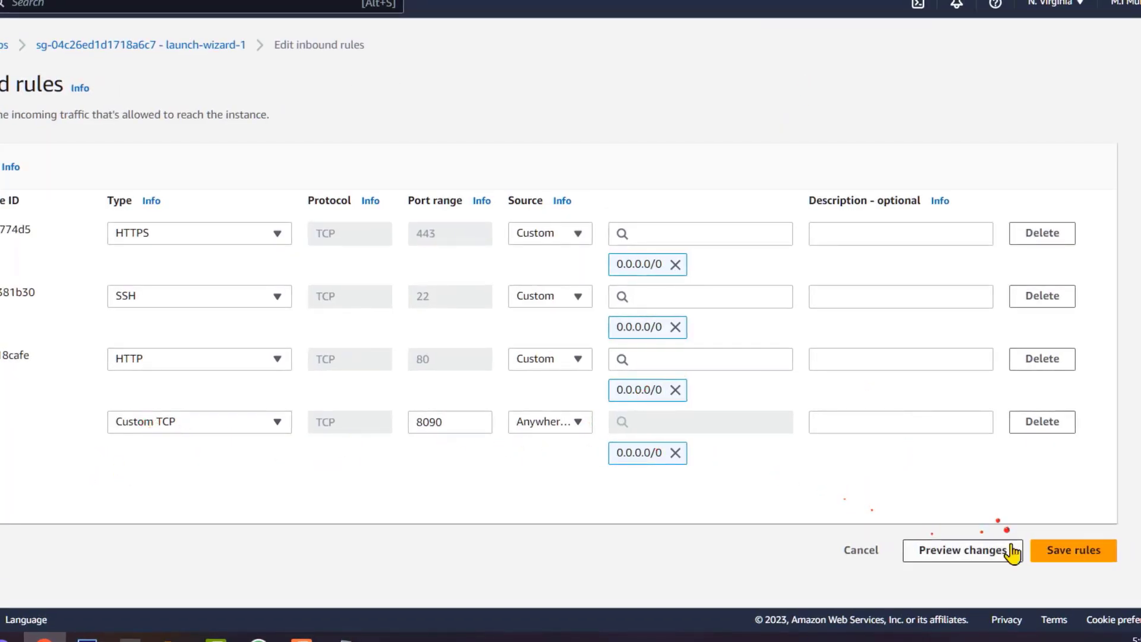
left_click(1064, 551)
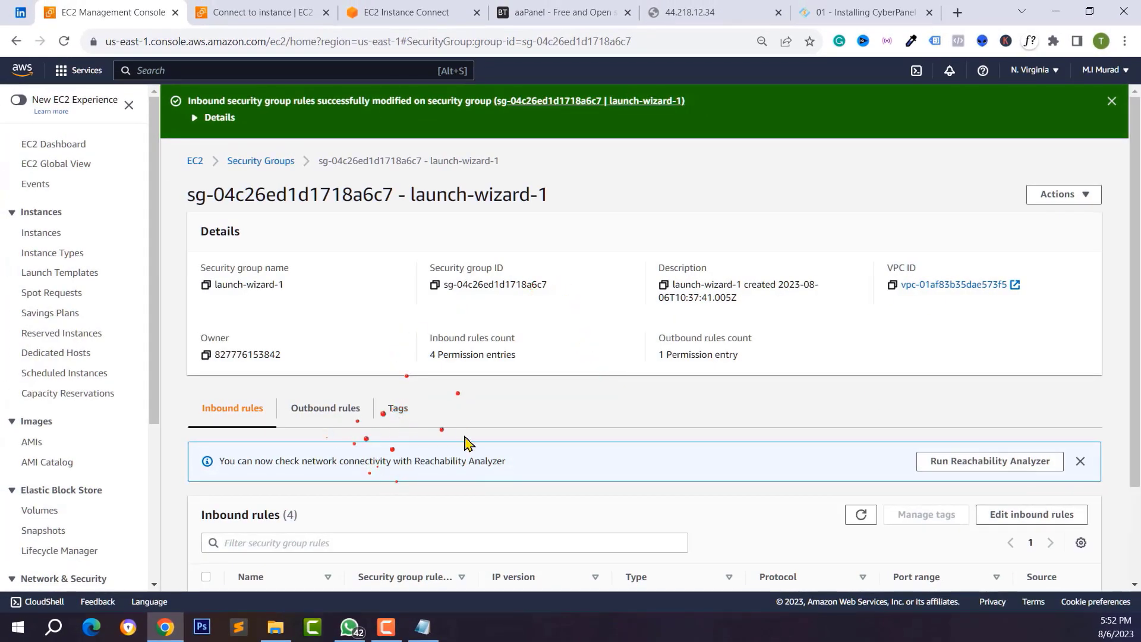
left_click(716, 12)
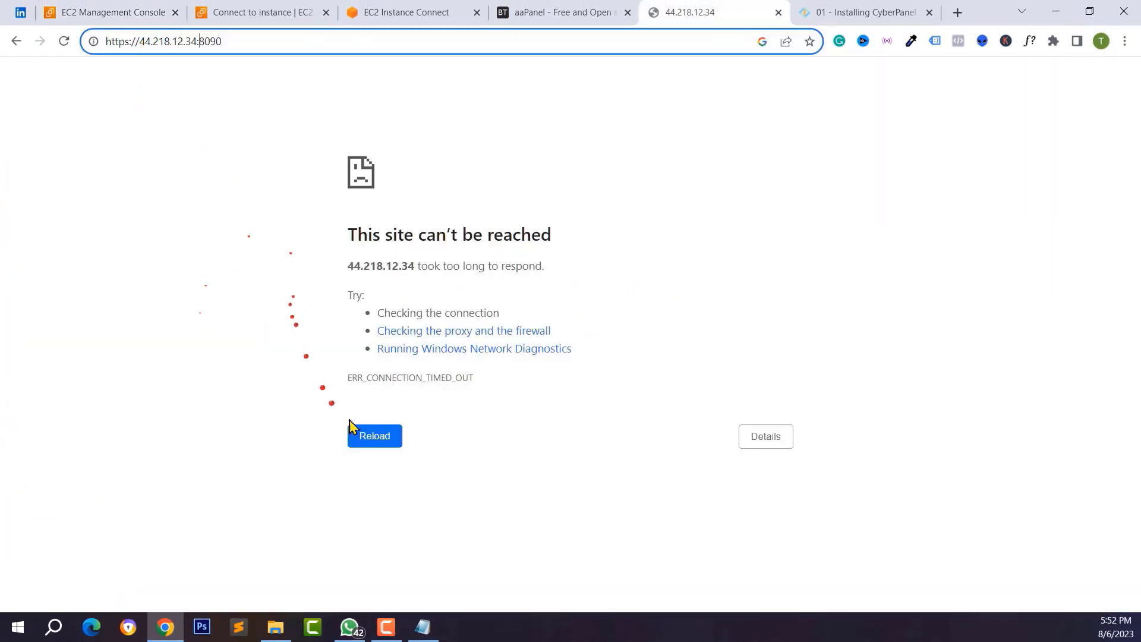
Reload 44.218.12.34:8090 and proceed past the ERR_CERT_AUTHORITY_INVALID warning to the unsafe site.
left_click(363, 439)
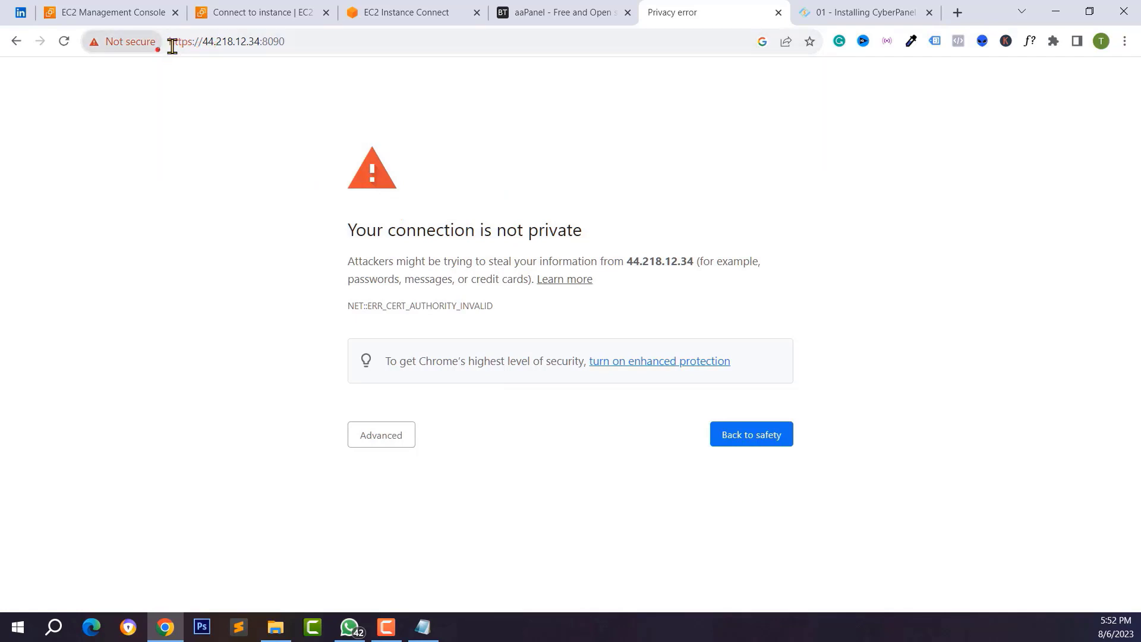
left_click(140, 43)
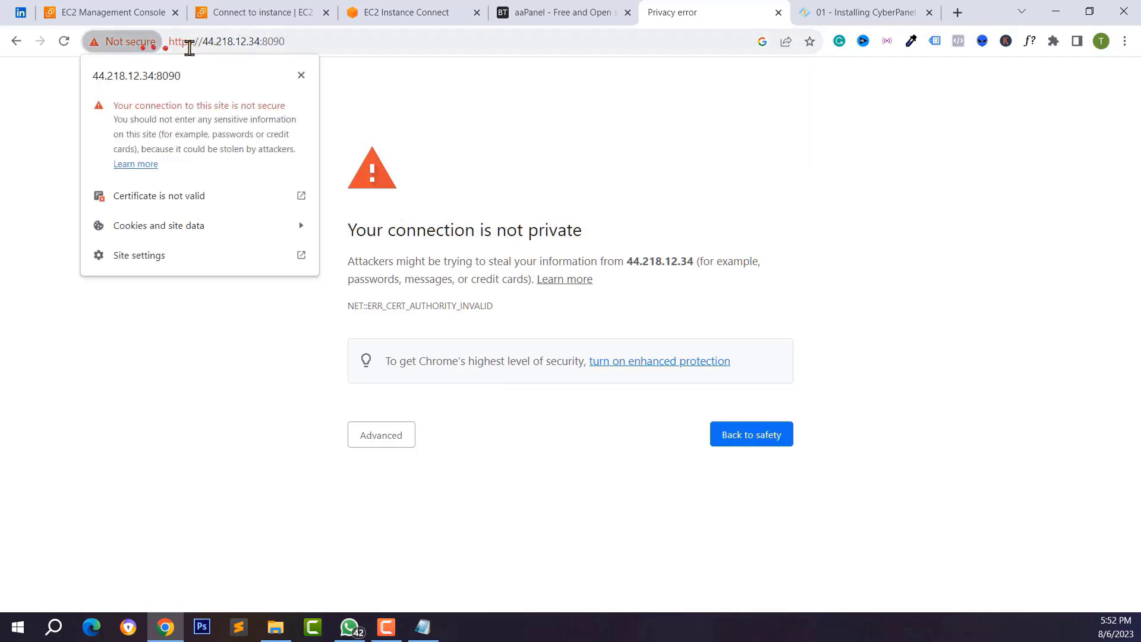
left_click(611, 110)
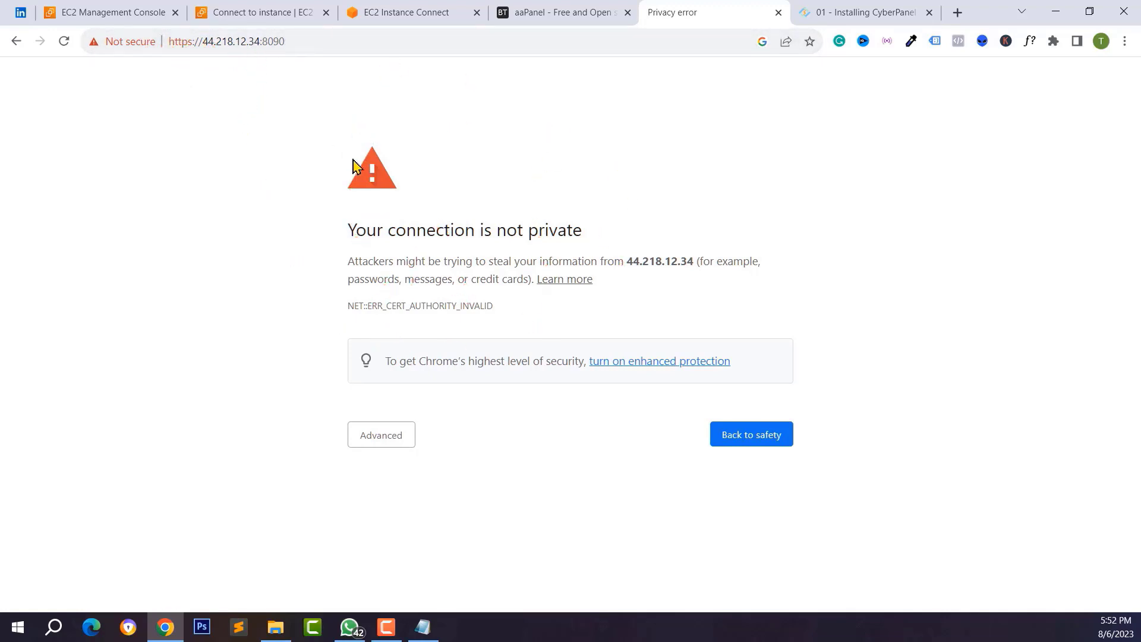
left_click(381, 439)
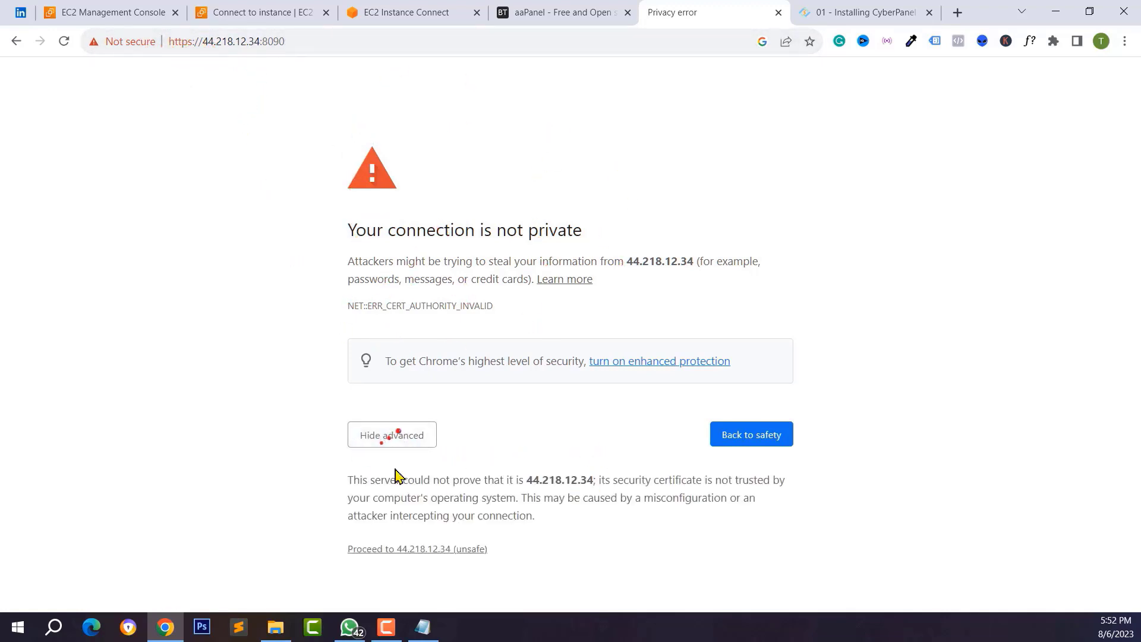
left_click(413, 550)
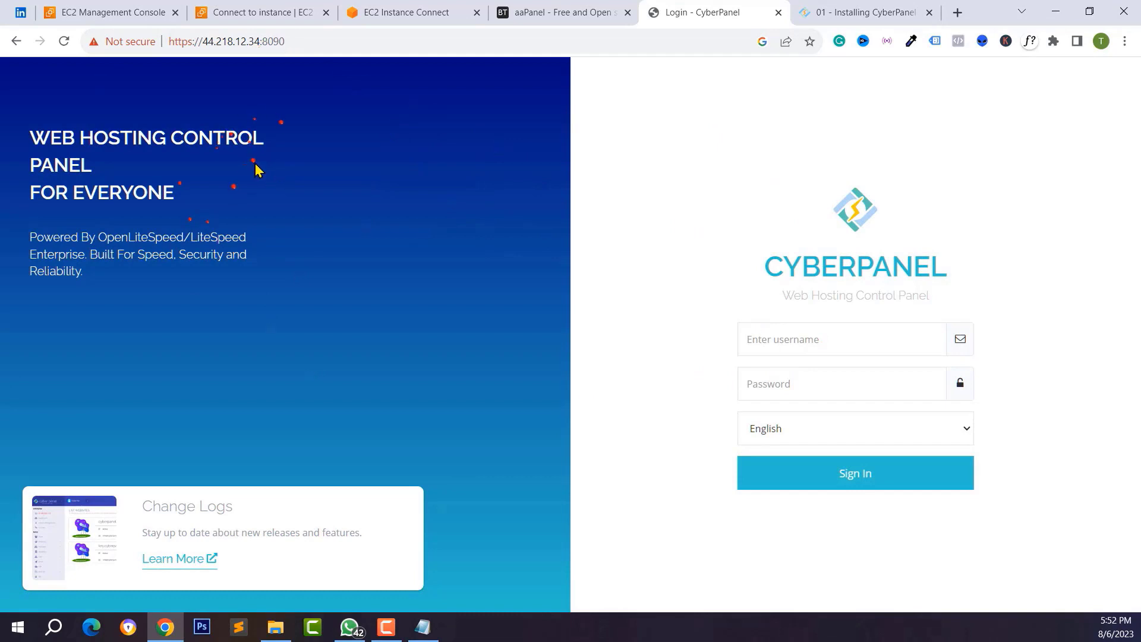
Sign in to CyberPanel as admin using the password copied from the notes.
left_click(808, 340)
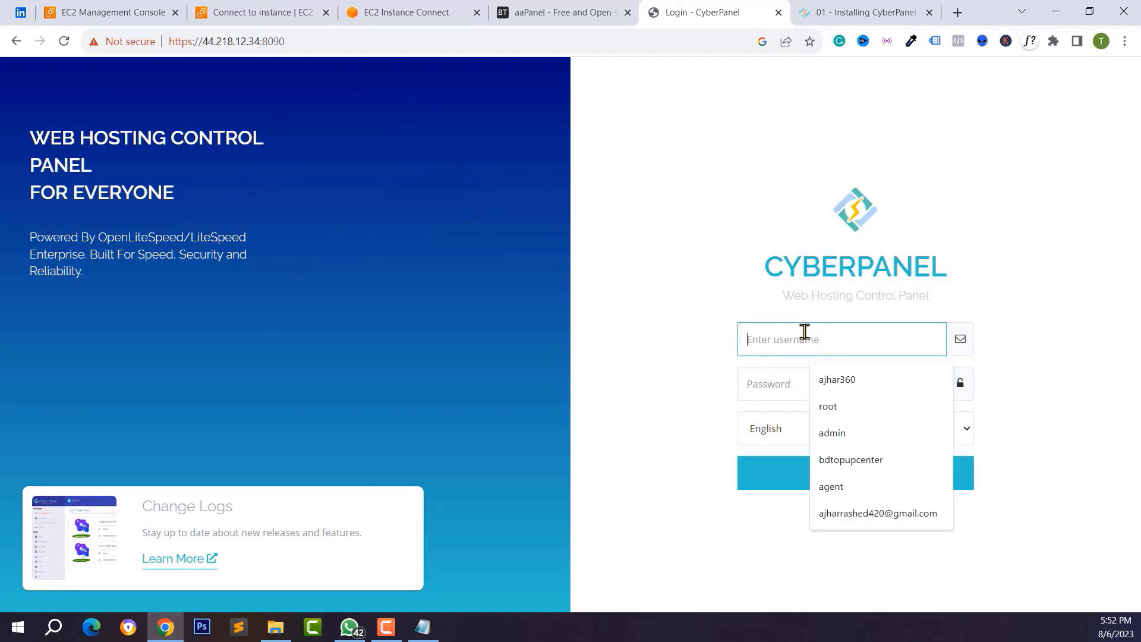
type("admin")
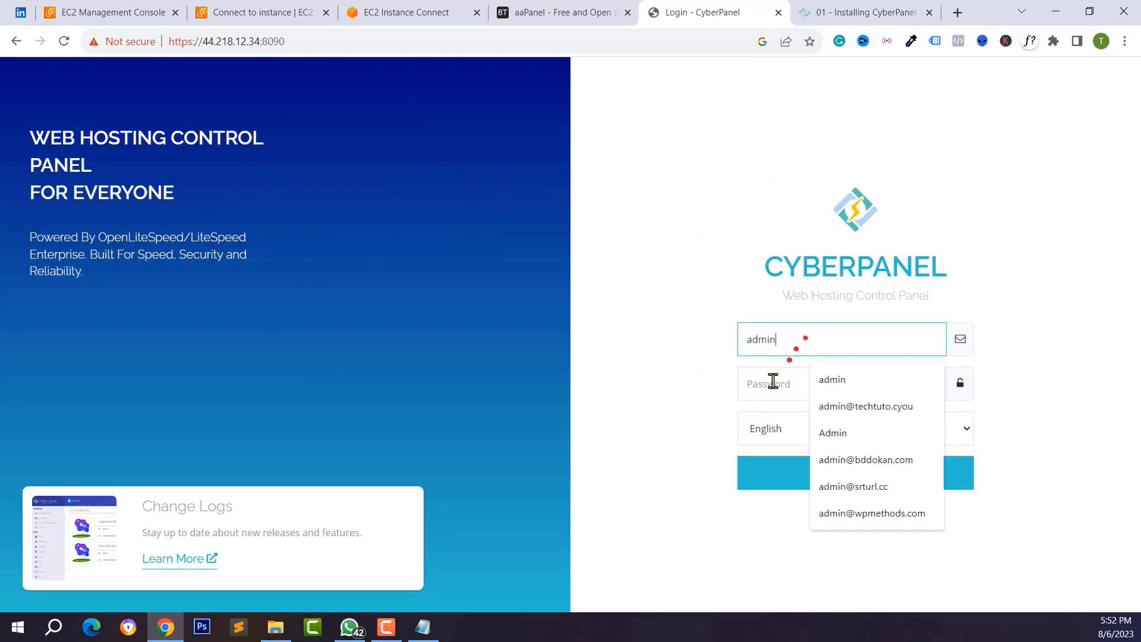
left_click(772, 382)
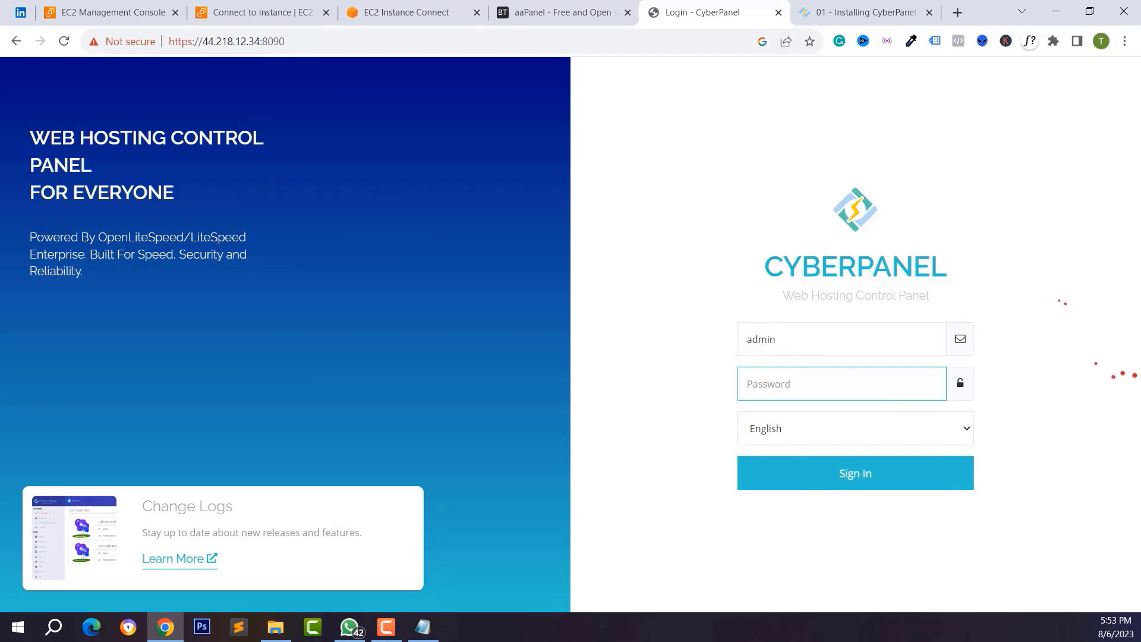
key("alt+Tab")
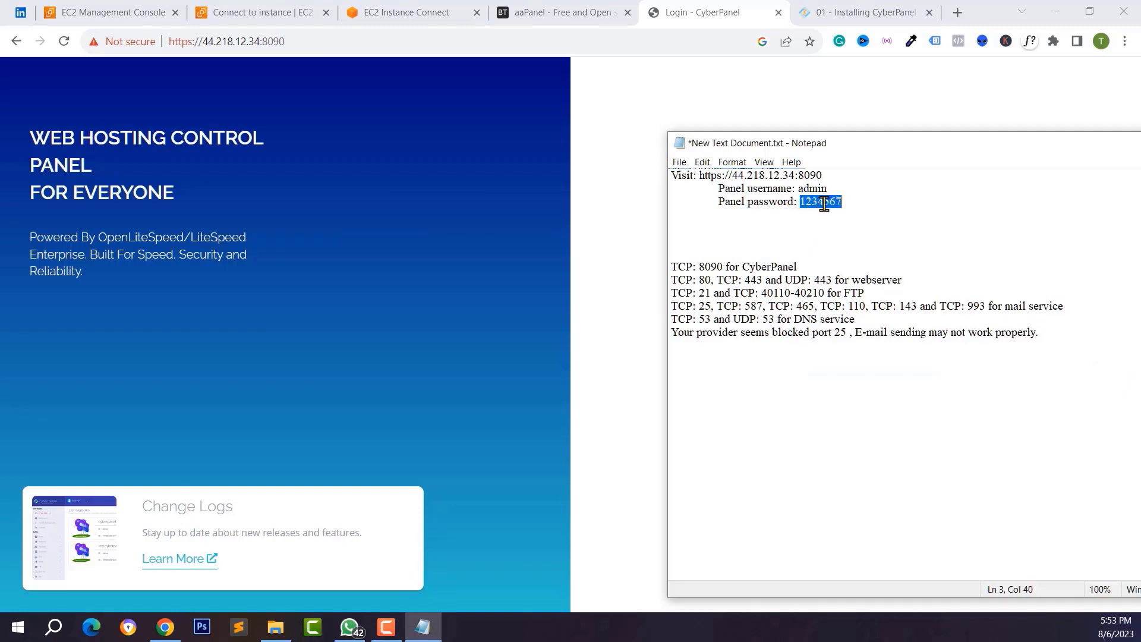
right_click(824, 203)
left_click(733, 244)
left_click(591, 257)
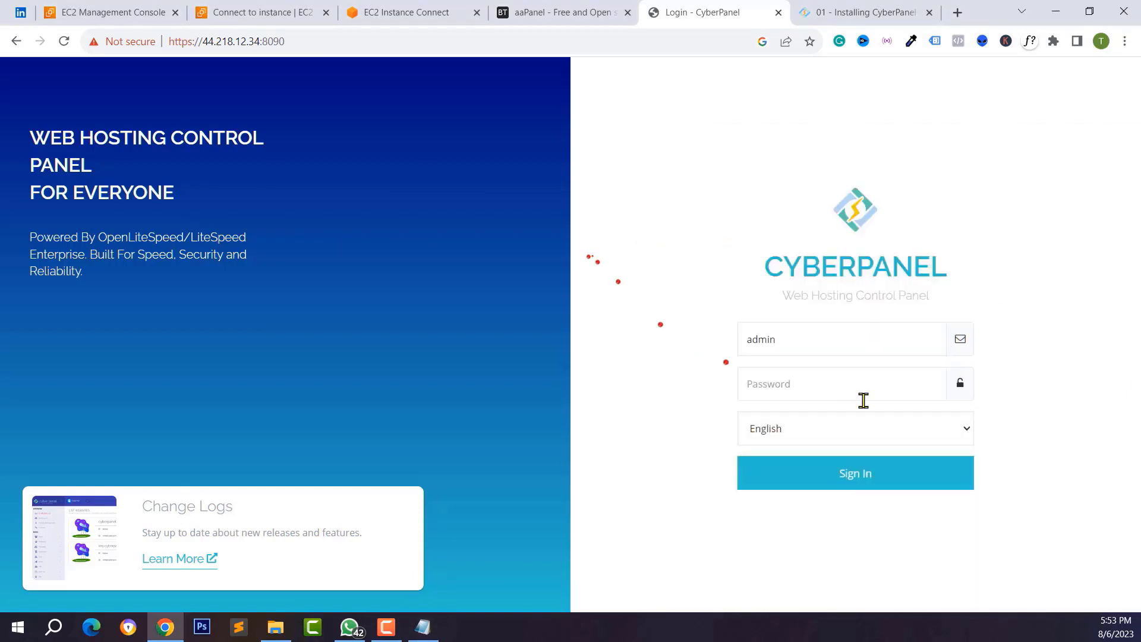
right_click(843, 398)
left_click(862, 279)
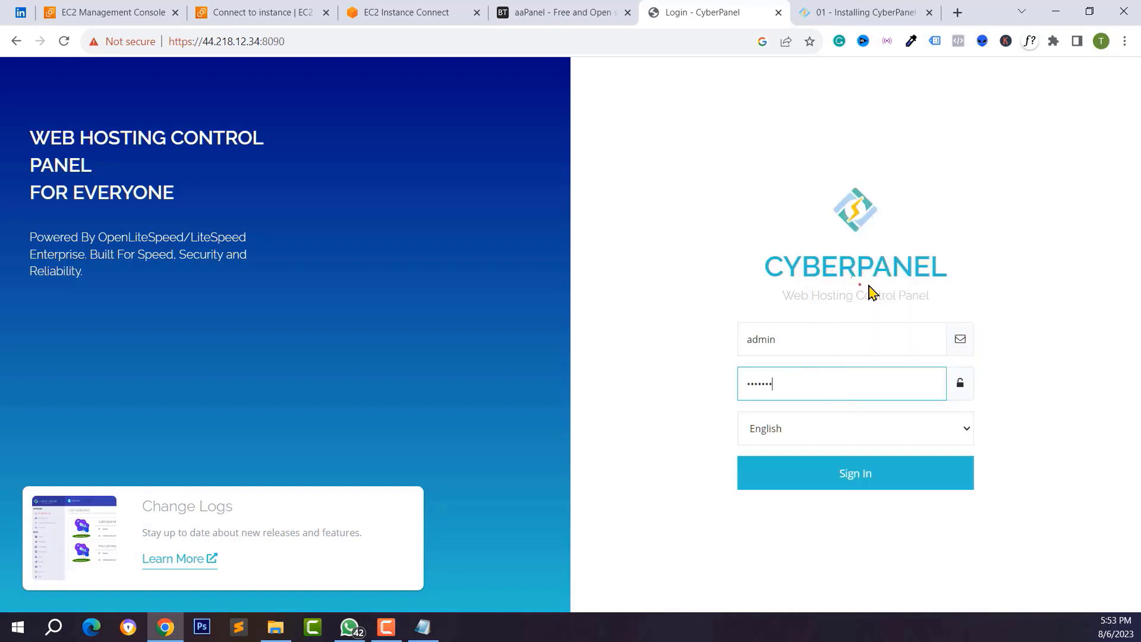
left_click(874, 476)
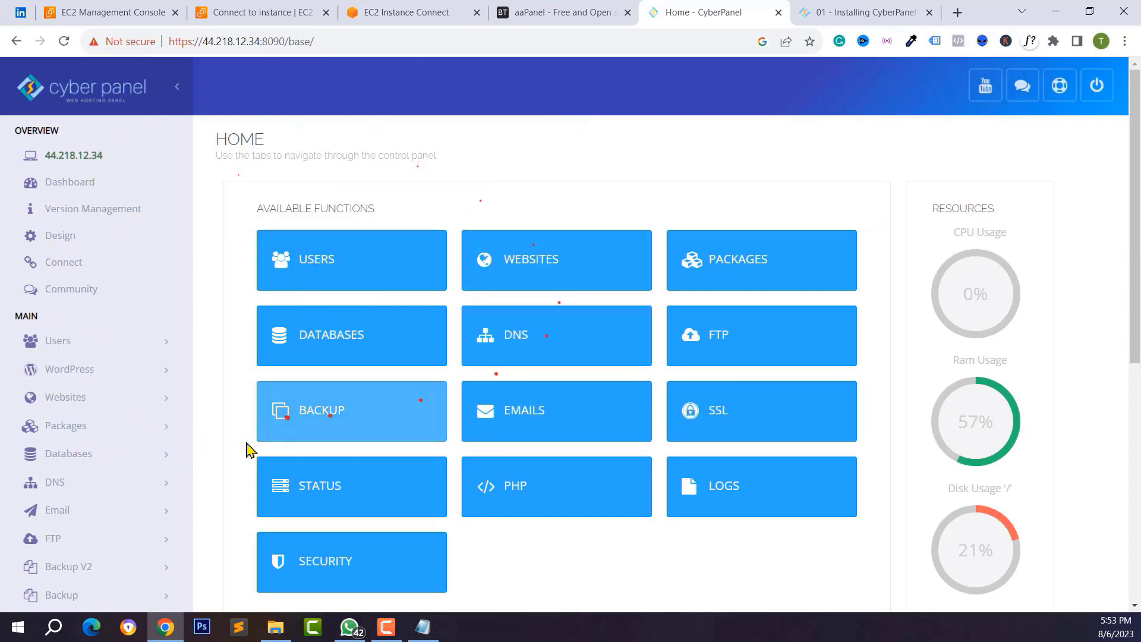
Look over the CyberPanel Home dashboard, then return to the EC2 security group page.
scroll(245, 453, "down", 4)
scroll(239, 450, "up", 2)
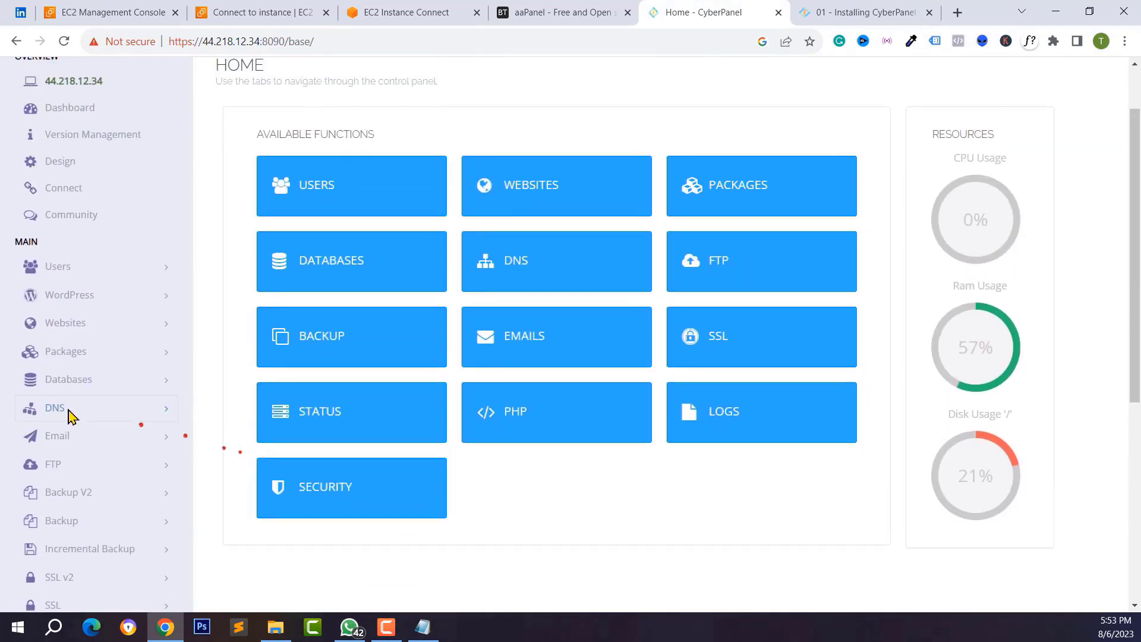
scroll(69, 411, "down", 5)
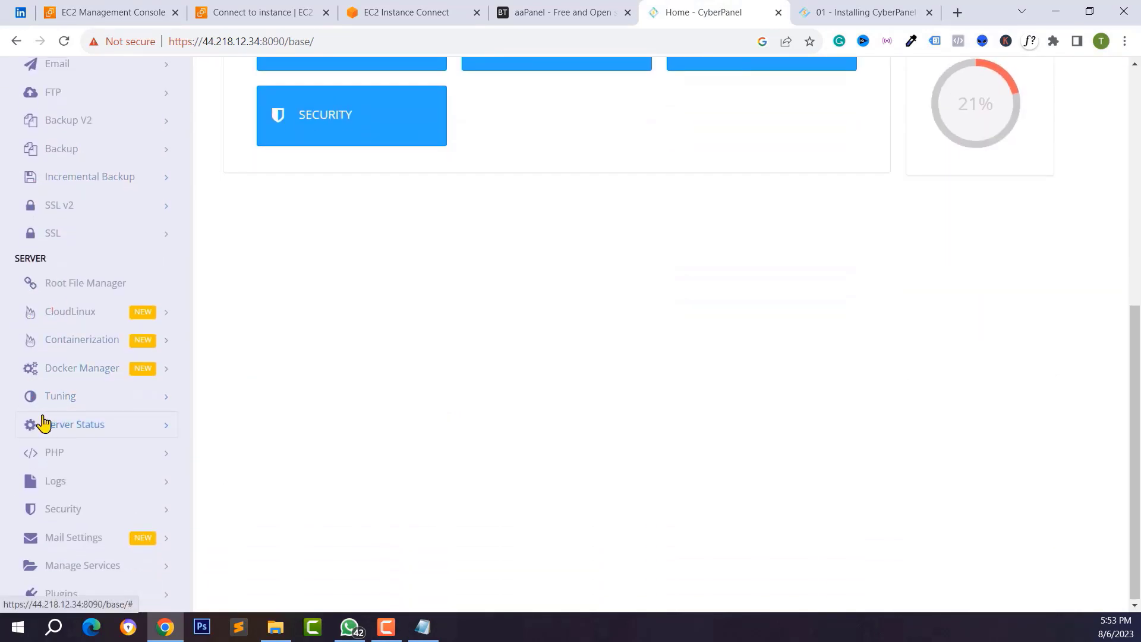
scroll(39, 422, "up", 8)
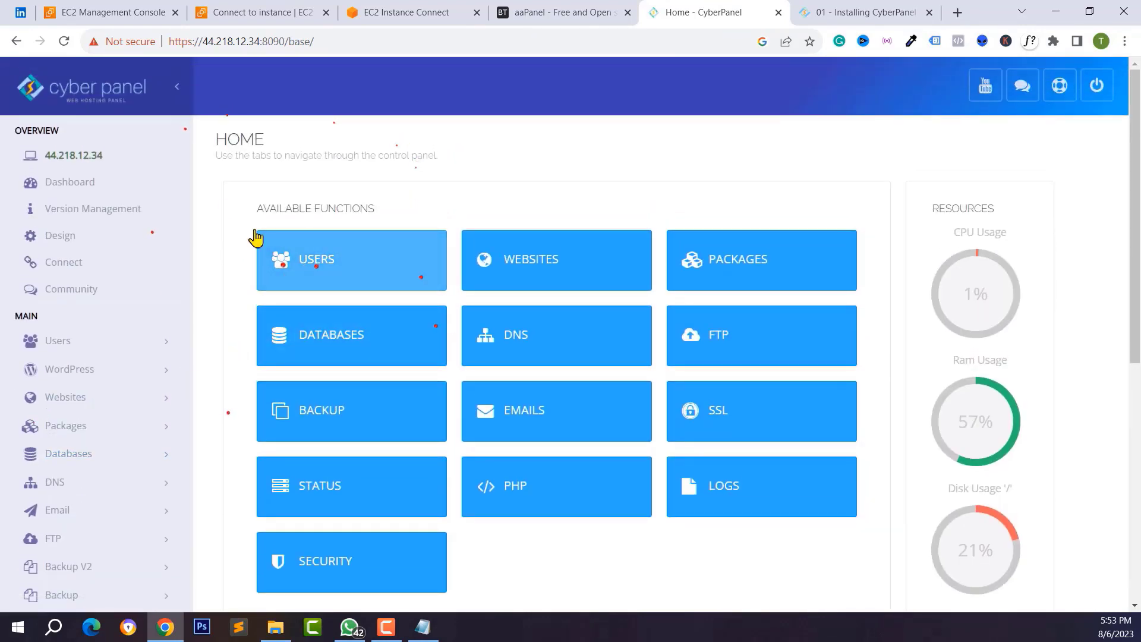
scroll(71, 377, "down", 2)
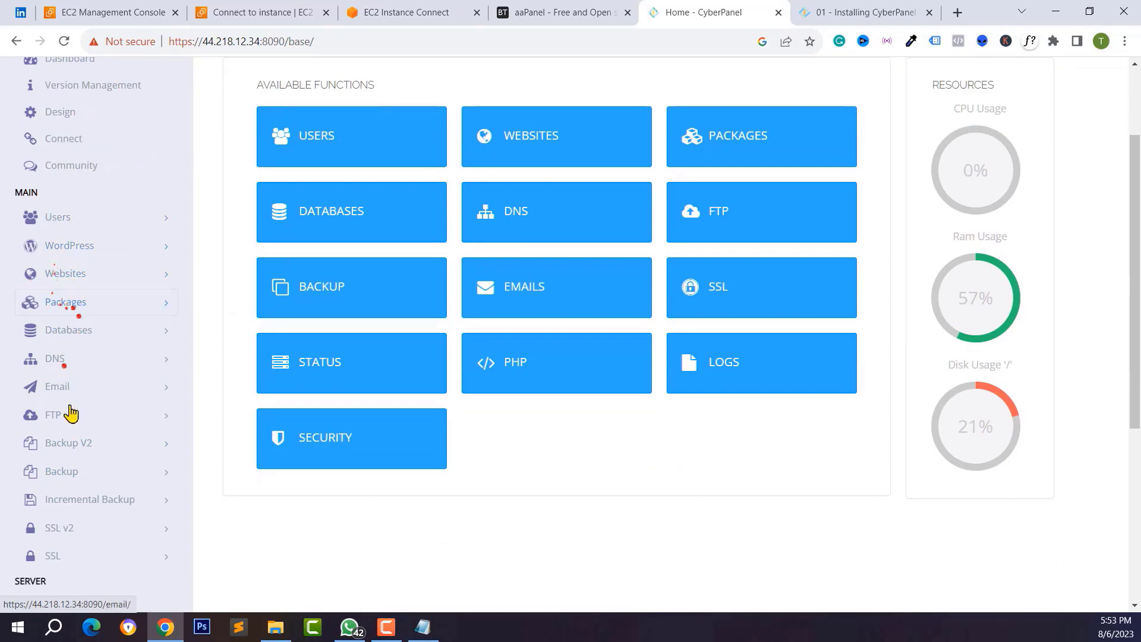
scroll(73, 414, "down", 1)
left_click(113, 15)
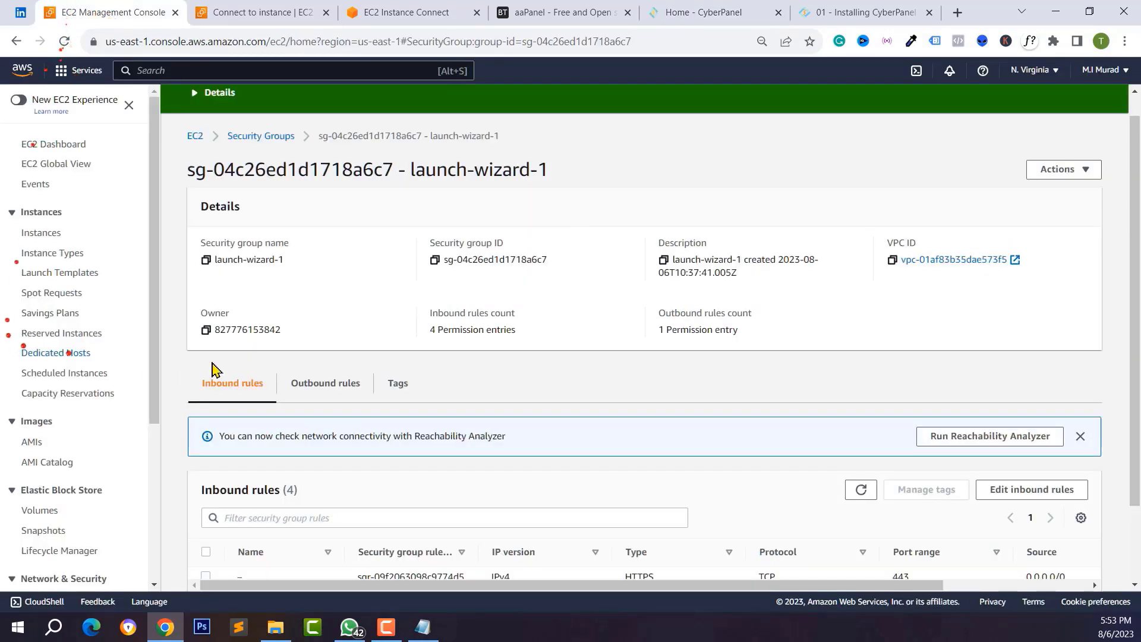
Add a Custom TCP inbound rule for port 21 open to anywhere.
scroll(428, 367, "down", 2)
scroll(131, 473, "down", 2)
scroll(308, 355, "up", 2)
scroll(325, 246, "down", 1)
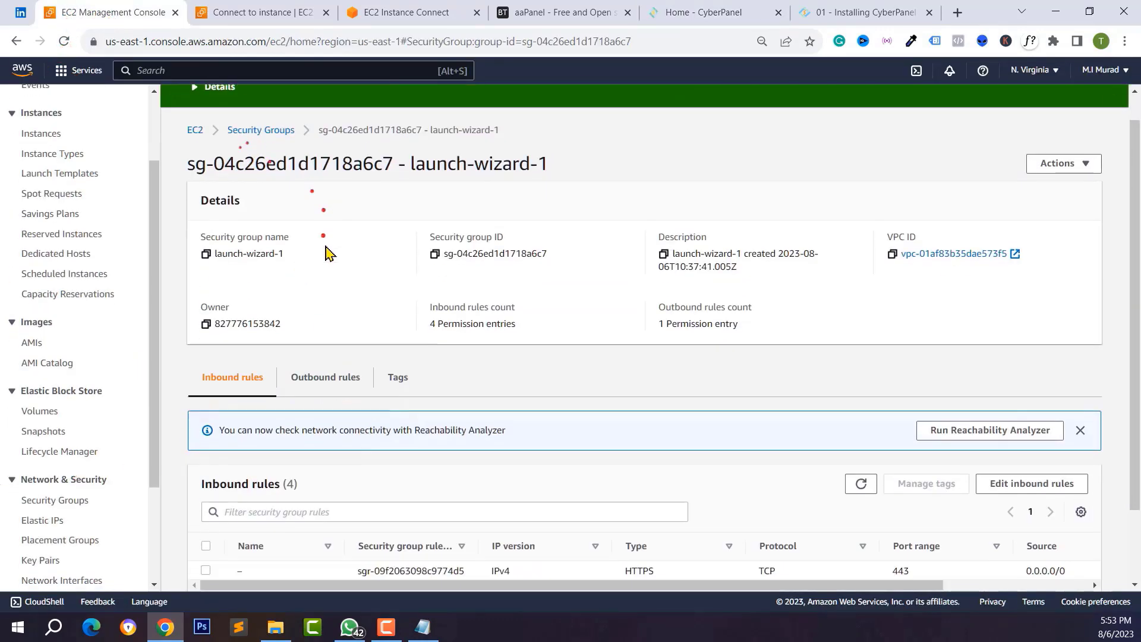
scroll(327, 253, "down", 1)
scroll(518, 356, "down", 1)
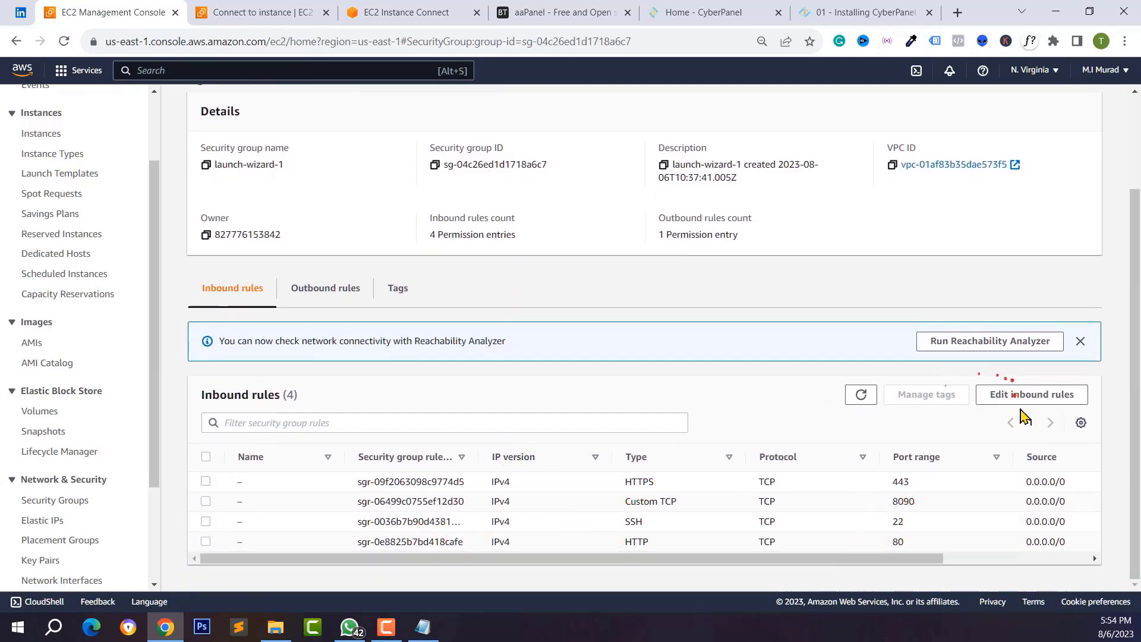
left_click(996, 396)
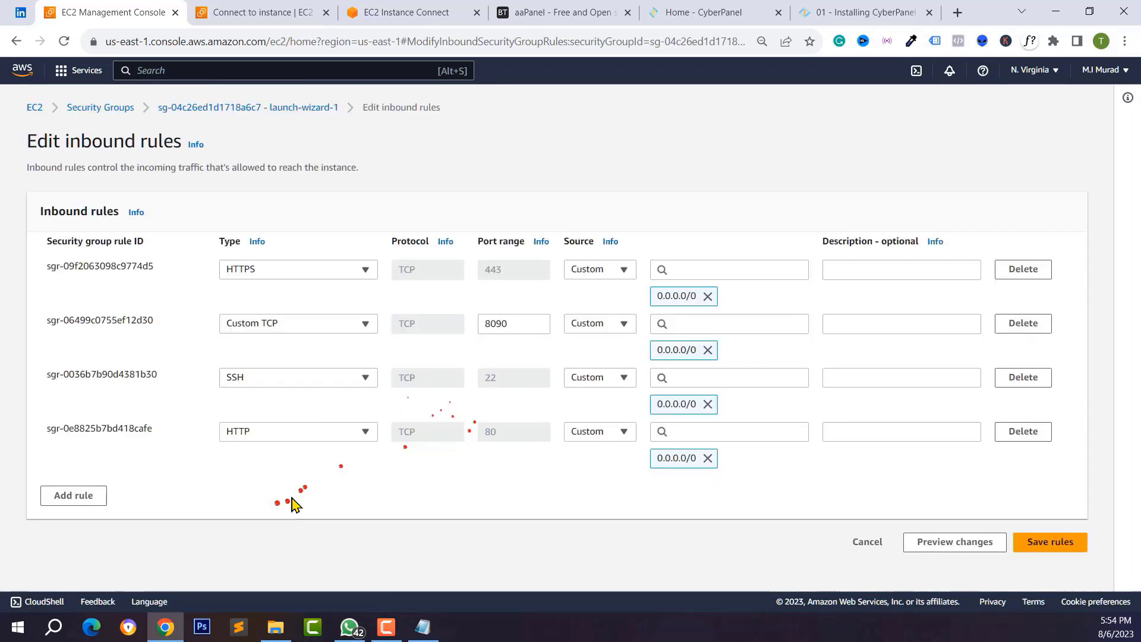
left_click(77, 520)
left_click(301, 492)
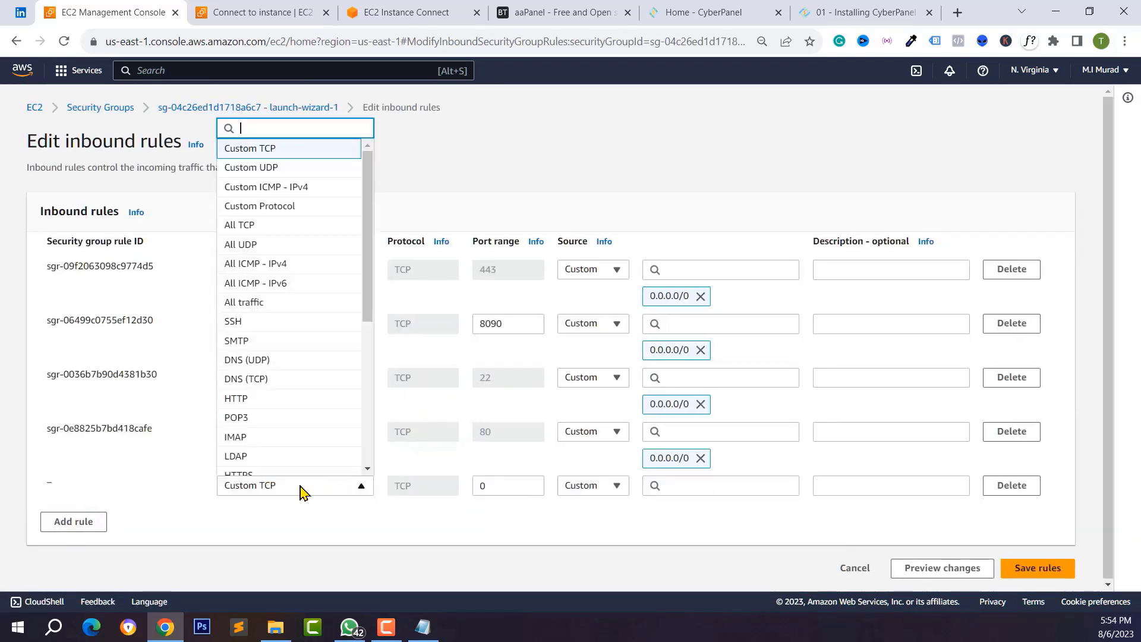
left_click(348, 483)
double_click(508, 485)
type("21")
left_click(721, 486)
left_click(594, 485)
left_click(598, 527)
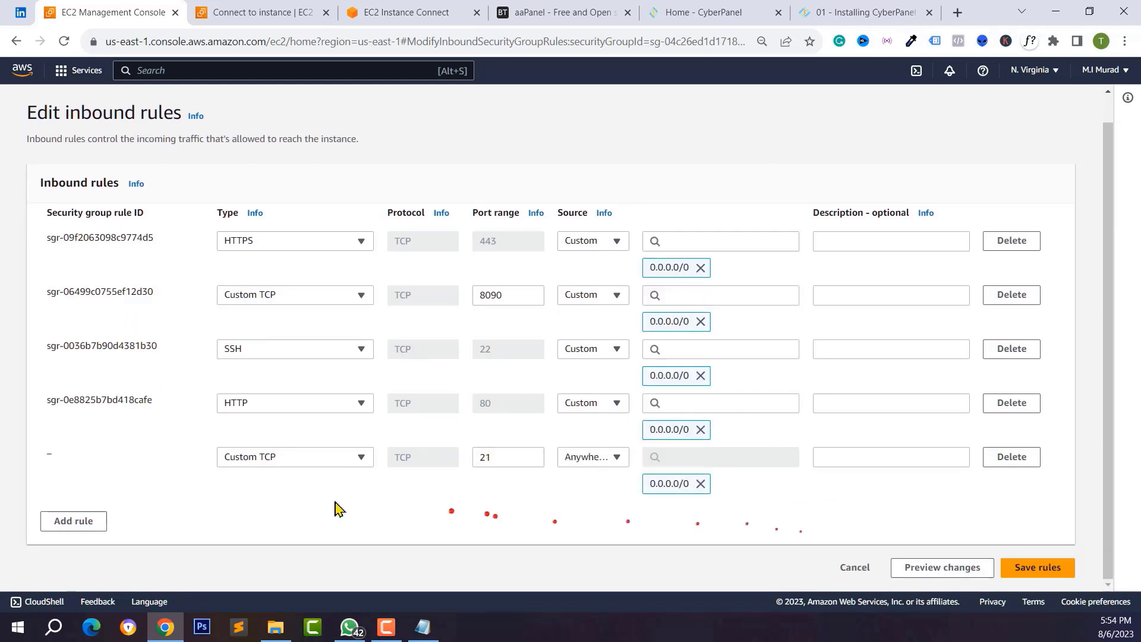
left_click(73, 521)
left_click(423, 627)
left_click_drag(762, 293, 824, 292)
double_click(508, 486)
key("ctrl+v")
left_click(708, 487)
left_click(73, 521)
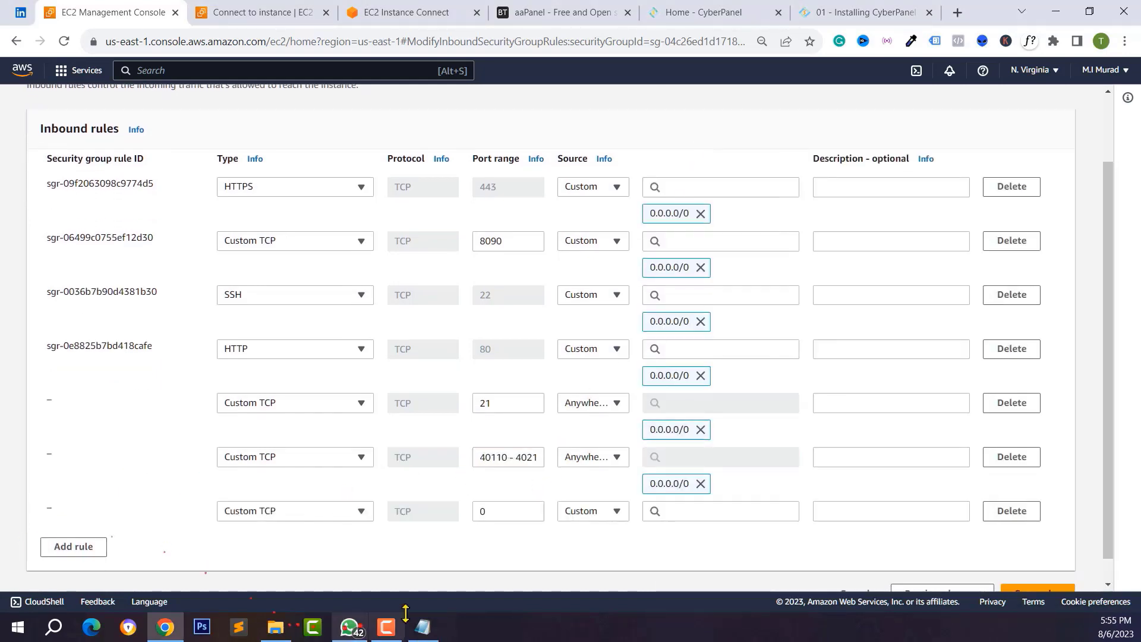
Add a Custom TCP rule for port 25 open to anywhere.
left_click(423, 627)
double_click(705, 306)
double_click(508, 512)
key("ctrl+v")
left_click(680, 512)
left_click(421, 630)
Add Custom TCP rules for ports 587 and 465, each open to anywhere.
double_click(754, 306)
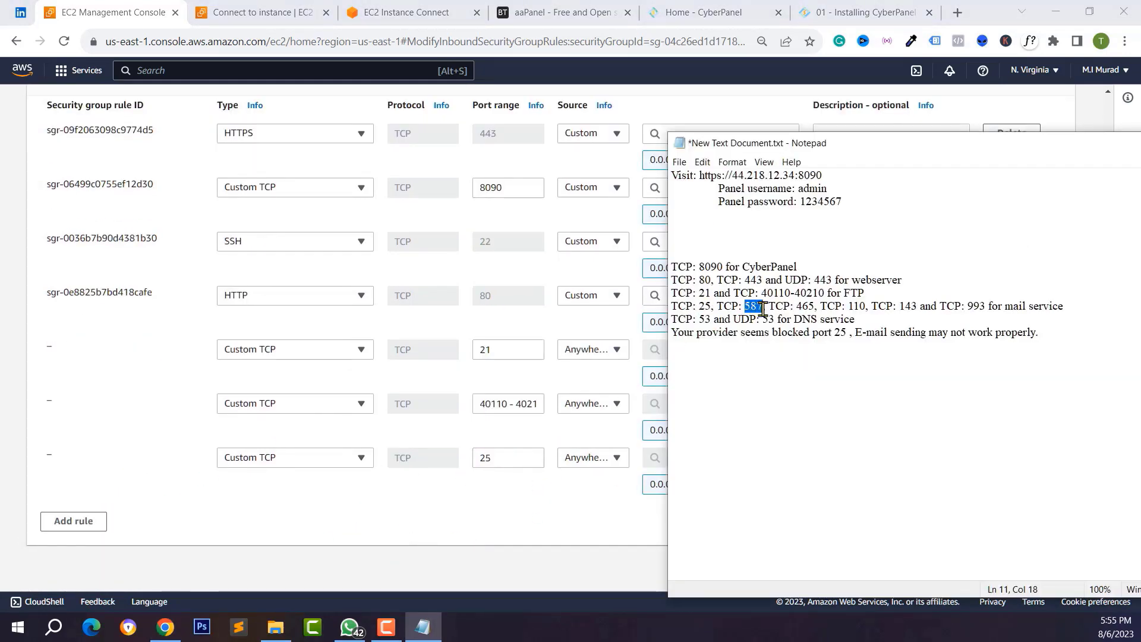
left_click(73, 522)
double_click(509, 511)
key("ctrl+v")
left_click(422, 627)
double_click(803, 306)
left_click(74, 576)
key("ctrl+v")
left_click(716, 485)
left_click(708, 132)
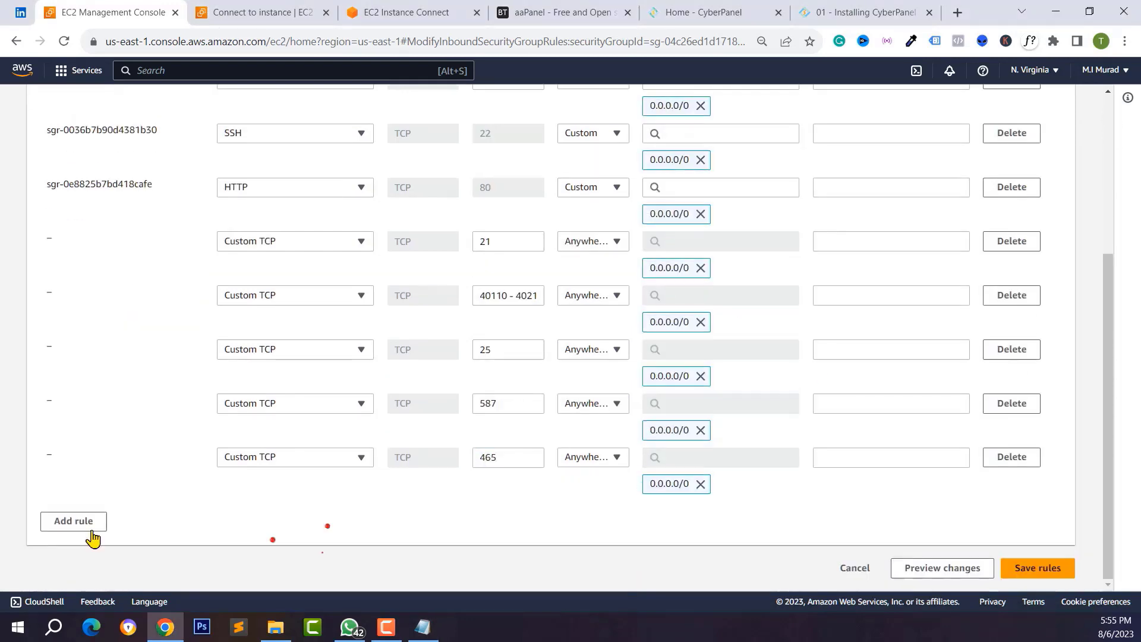
Add Custom TCP rules for ports 110 and 143 from anywhere.
left_click(88, 525)
left_click(422, 627)
double_click(856, 306)
double_click(508, 511)
key("ctrl+v")
left_click(716, 511)
double_click(908, 306)
double_click(508, 512)
key("ctrl+v")
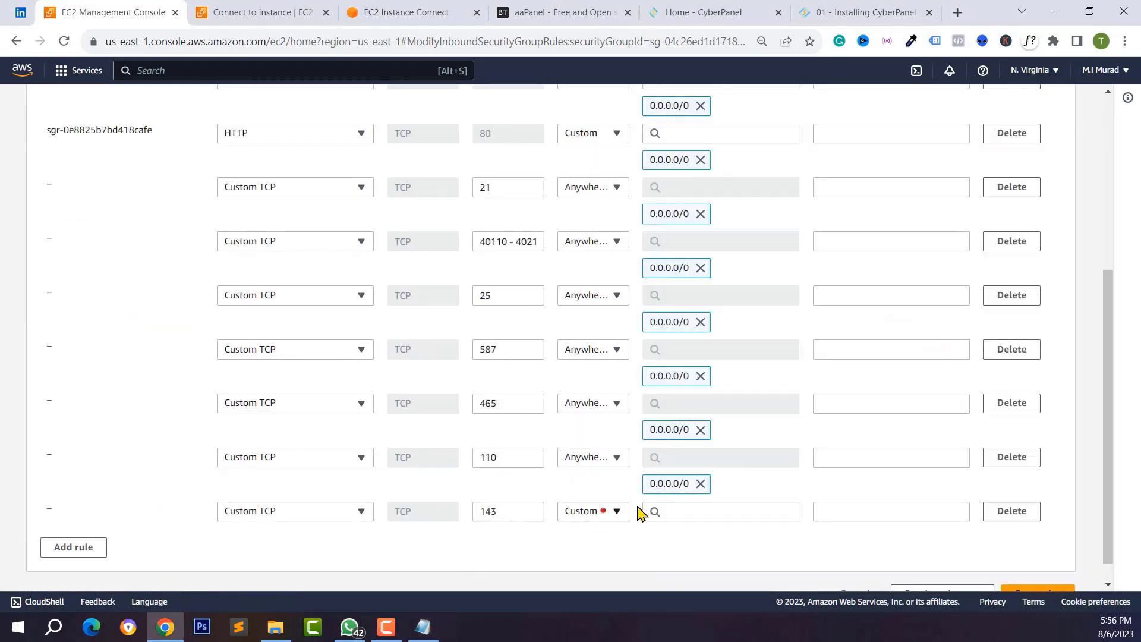
left_click(665, 512)
left_click(682, 155)
Add Custom TCP rules for ports 993 and 53 from anywhere.
left_click(80, 521)
left_click(423, 627)
double_click(976, 306)
left_click(682, 155)
left_click(422, 627)
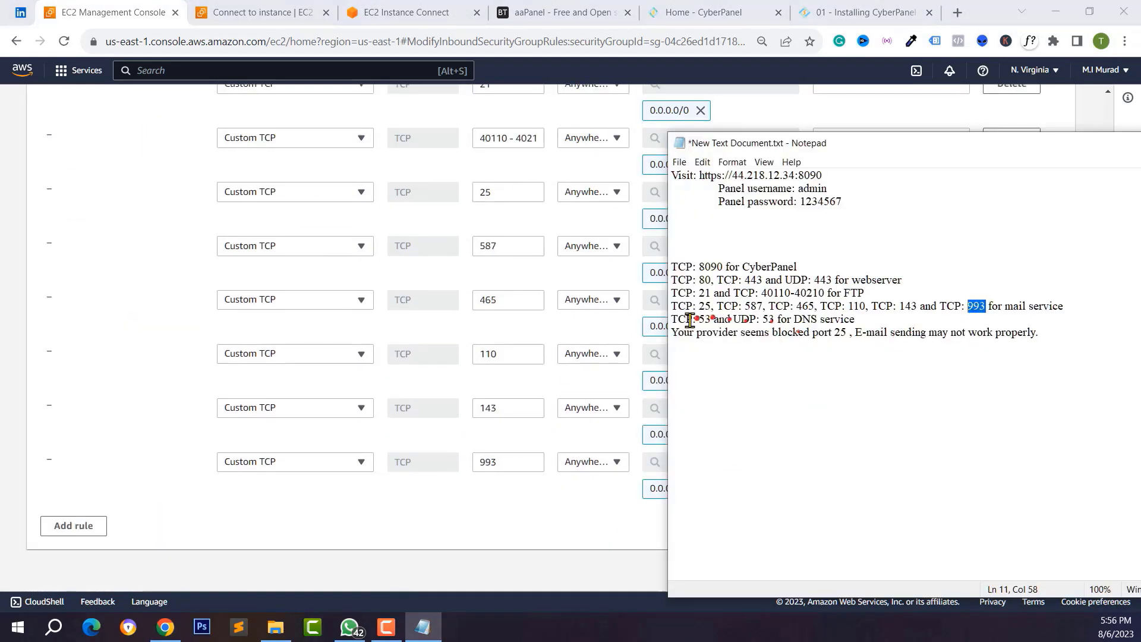
left_click(74, 525)
double_click(508, 515)
type("53")
left_click(669, 515)
left_click(682, 155)
Check the port 53 rule and review the note about port 25 being blocked.
left_click(422, 627)
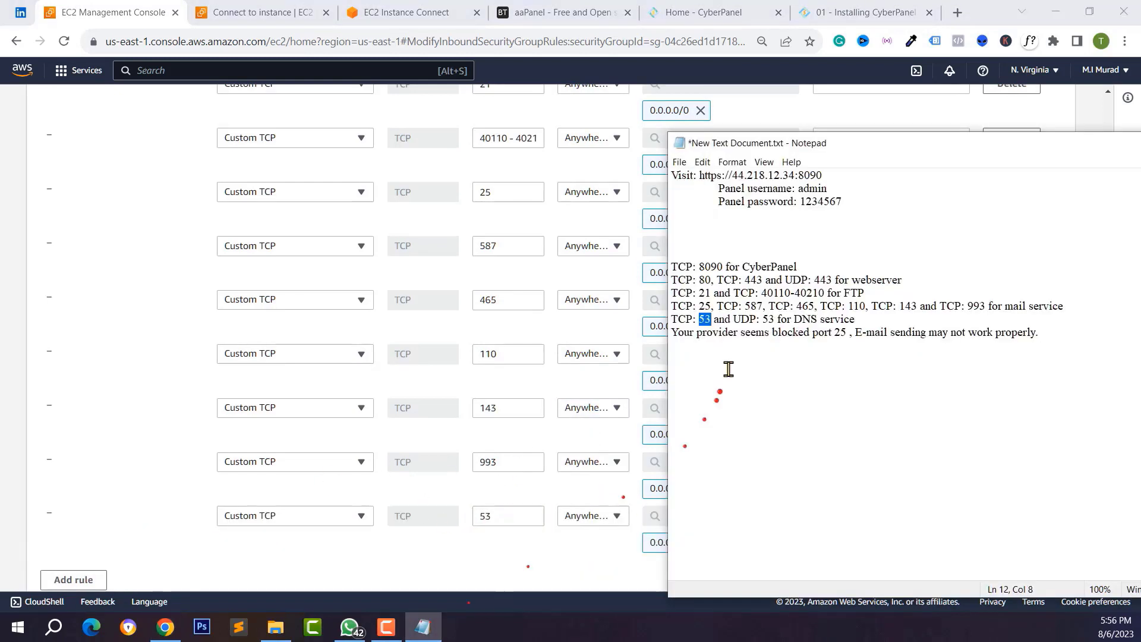
left_click(520, 544)
scroll(501, 401, "down", 1)
left_click(497, 457)
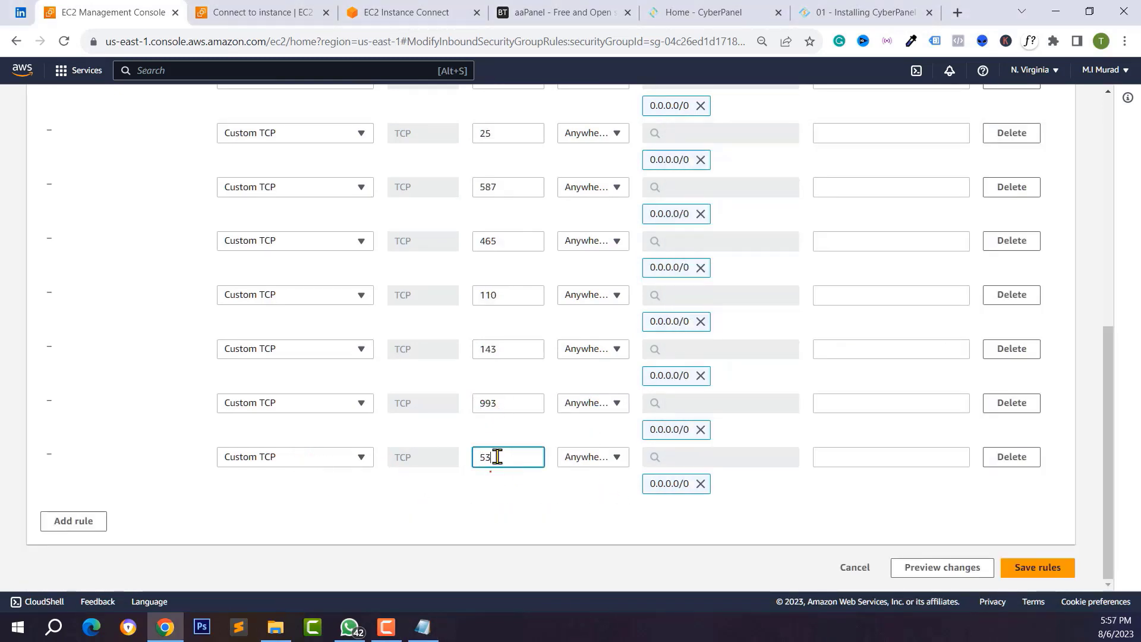
left_click(423, 628)
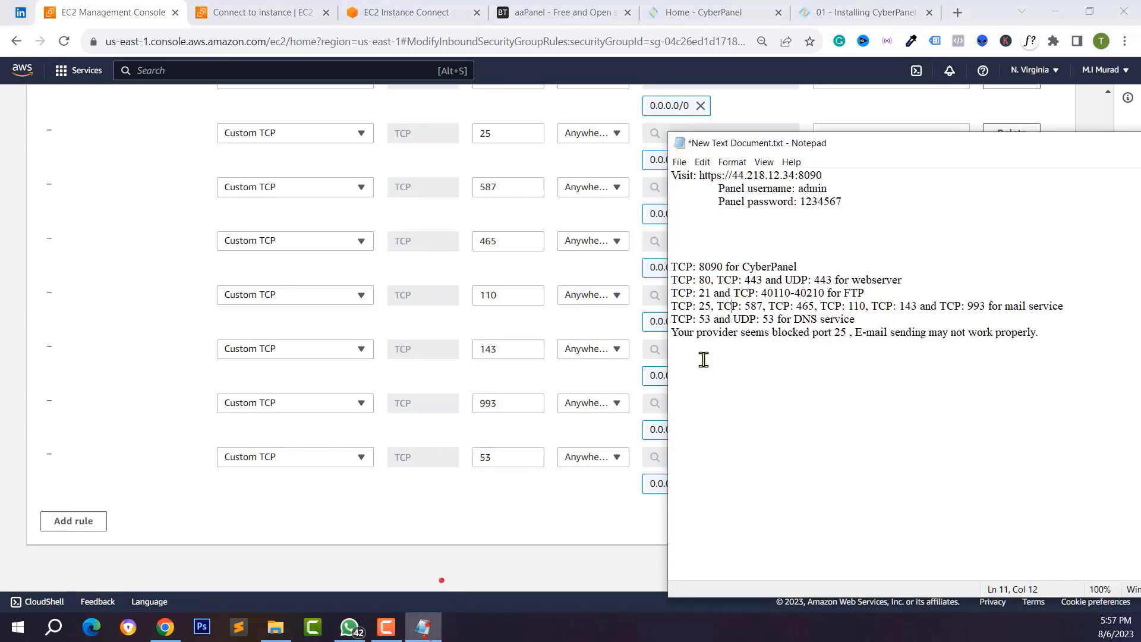
left_click_drag(364, 340, 611, 345)
left_click(611, 345)
double_click(639, 340)
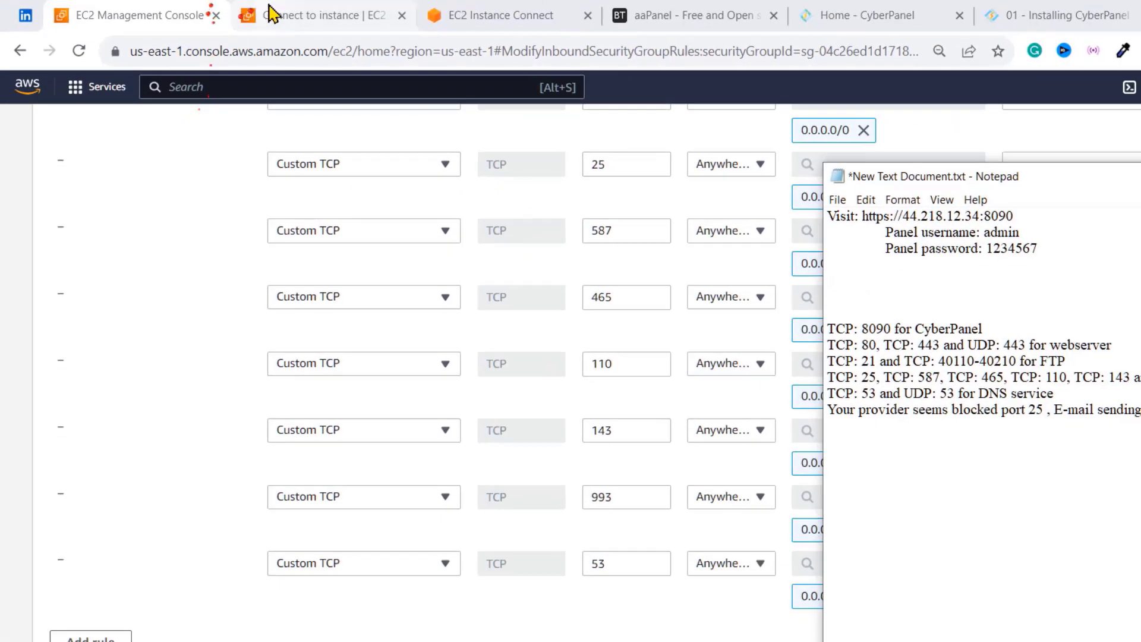
Search the AWS console for 'ses' in the instance connection tab.
left_click(273, 13)
left_click(153, 13)
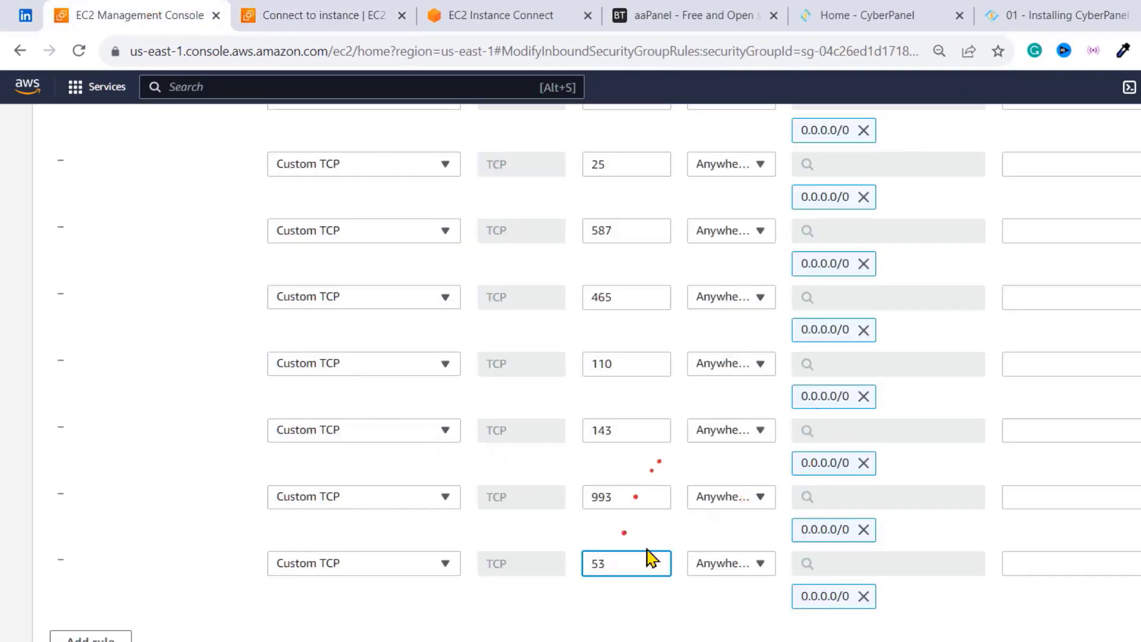
left_click(313, 15)
left_click(281, 87)
type("ses")
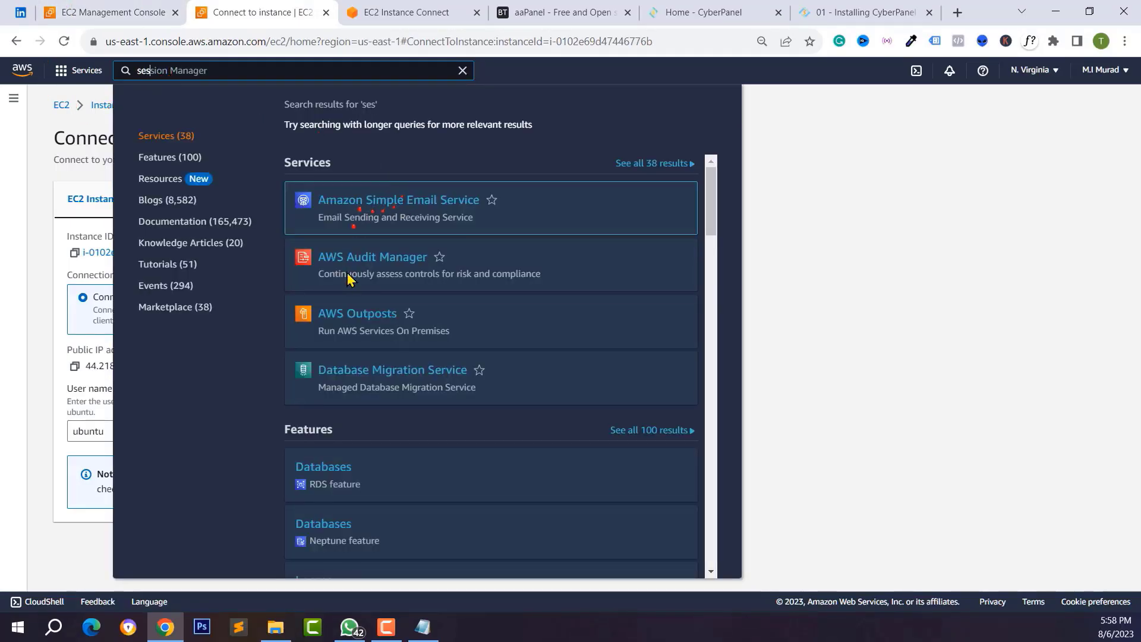
Open Amazon Simple Email Service, then save launch-wizard-1's new inbound rules.
left_click(415, 203)
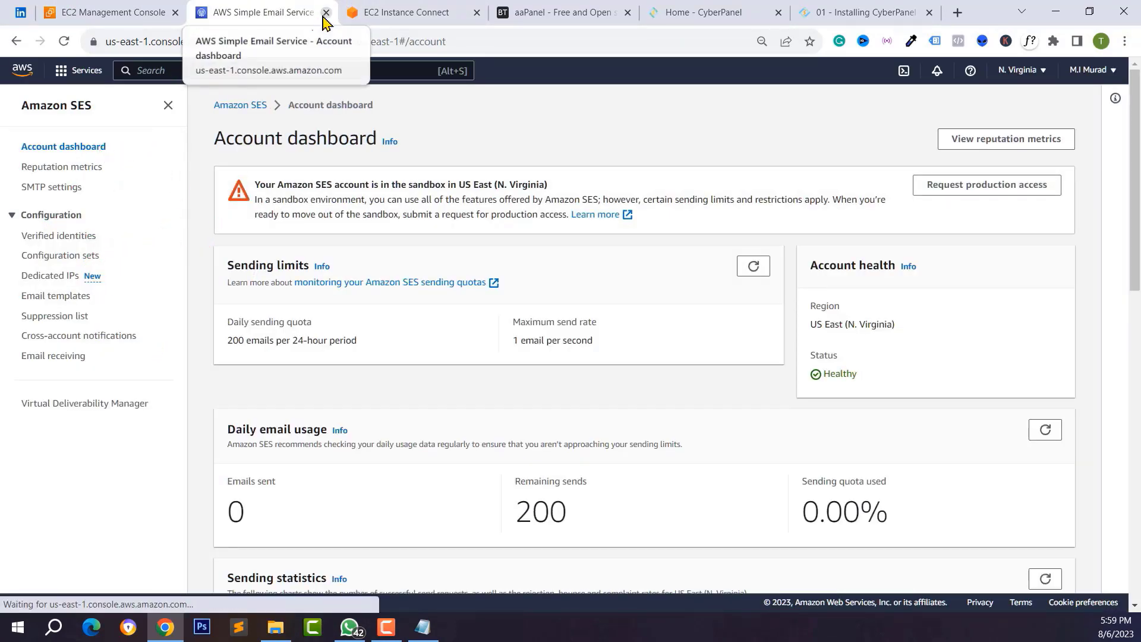
left_click(121, 14)
scroll(662, 420, "down", 3)
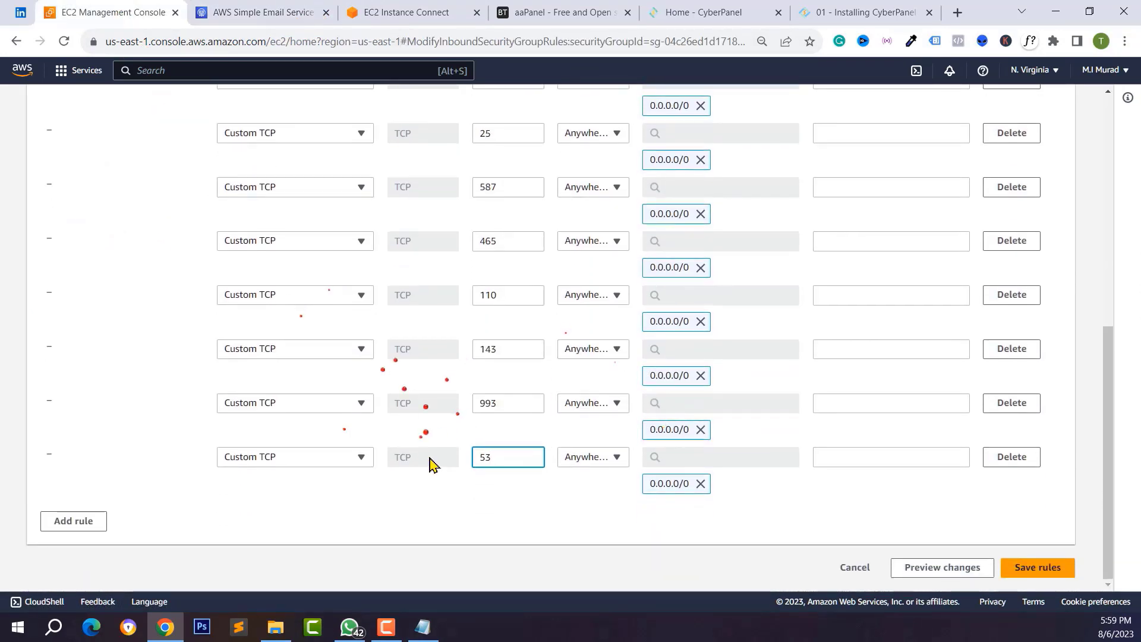
scroll(476, 285, "up", 3)
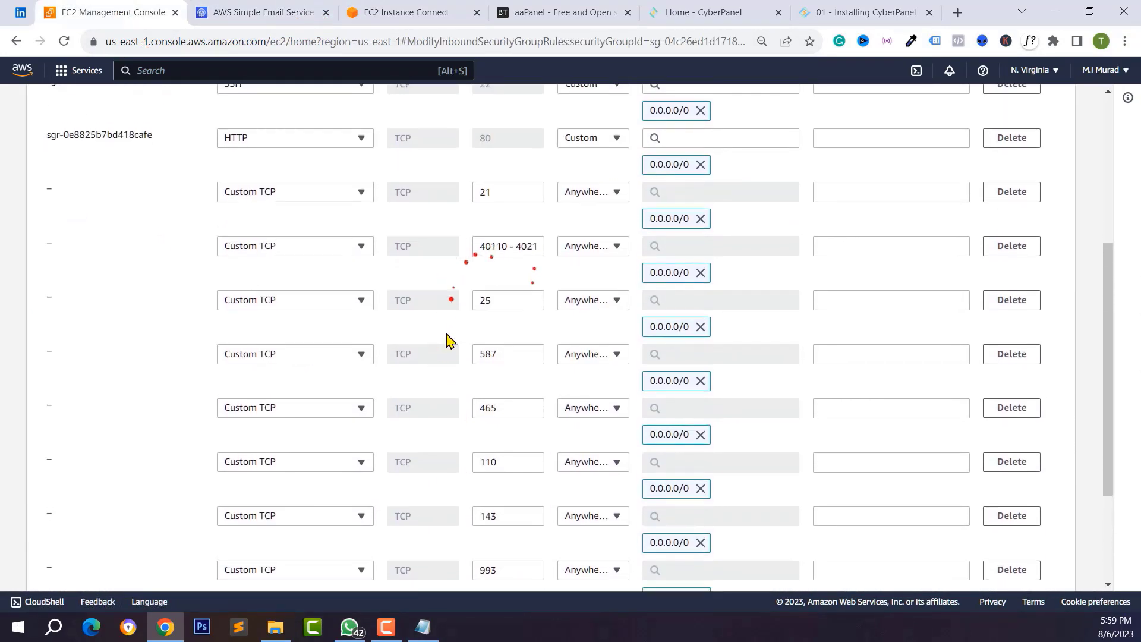
scroll(523, 321, "down", 2)
scroll(552, 373, "down", 1)
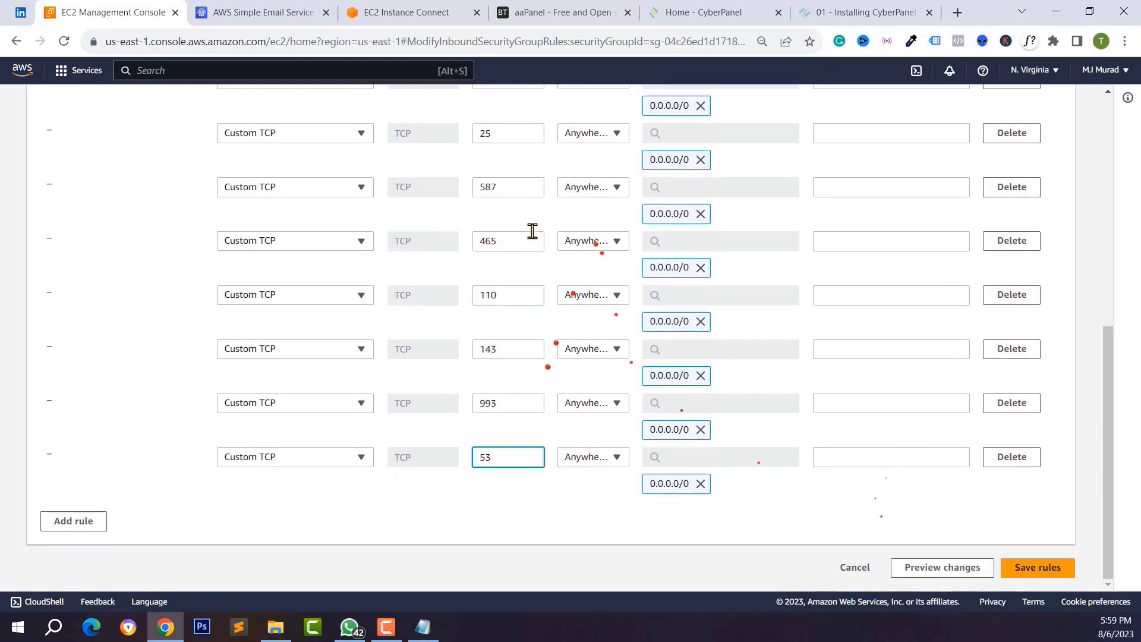
left_click(1036, 570)
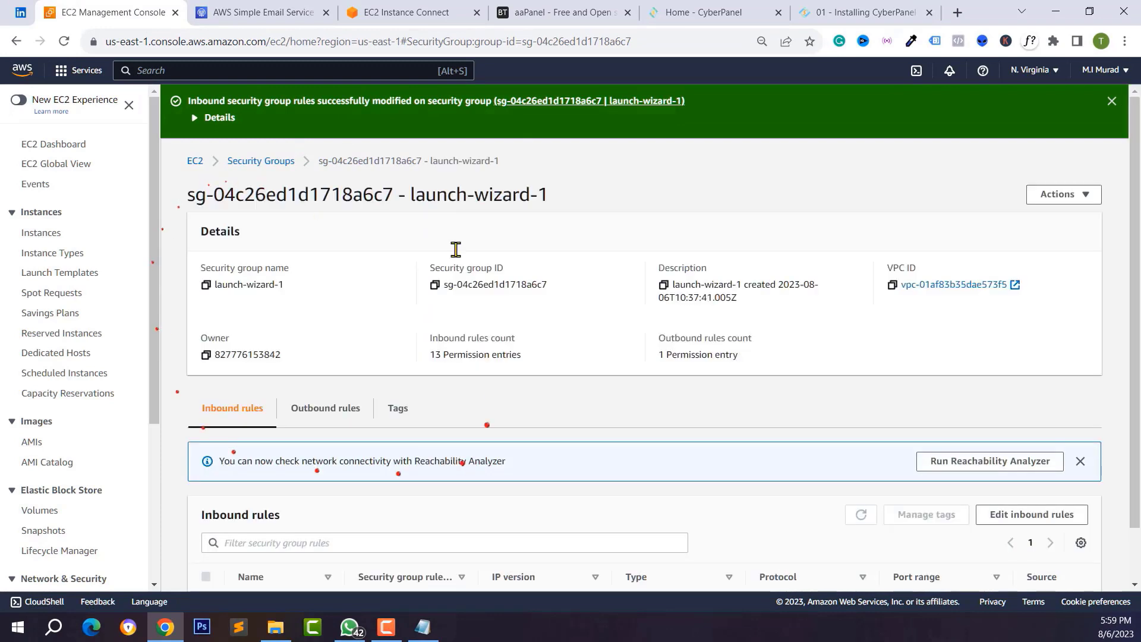
scroll(331, 428, "down", 5)
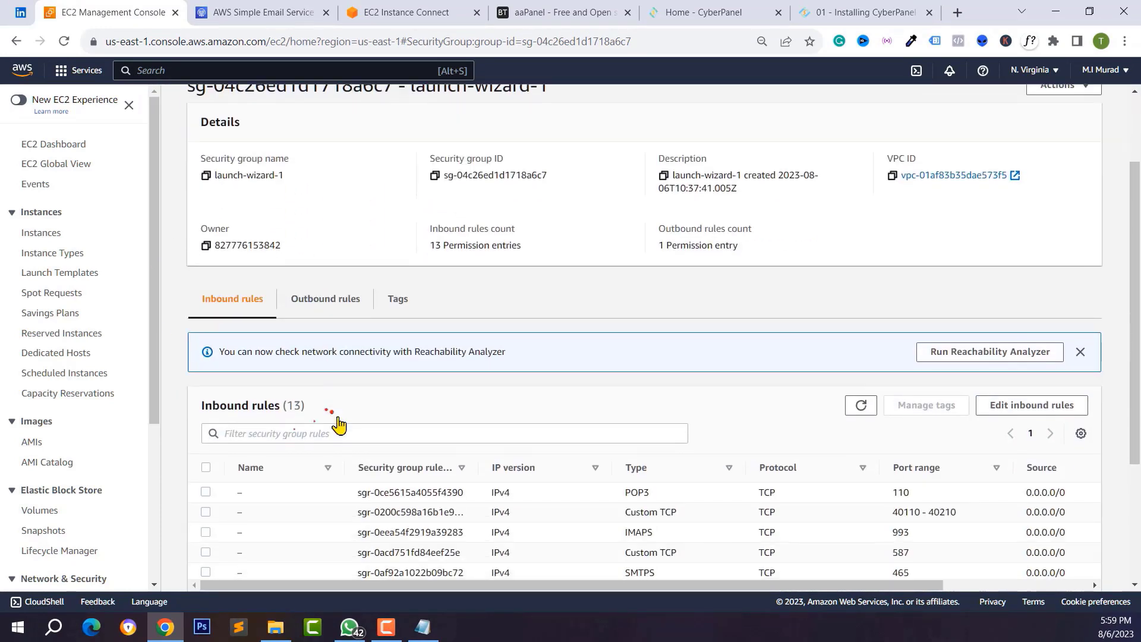
scroll(369, 401, "up", 2)
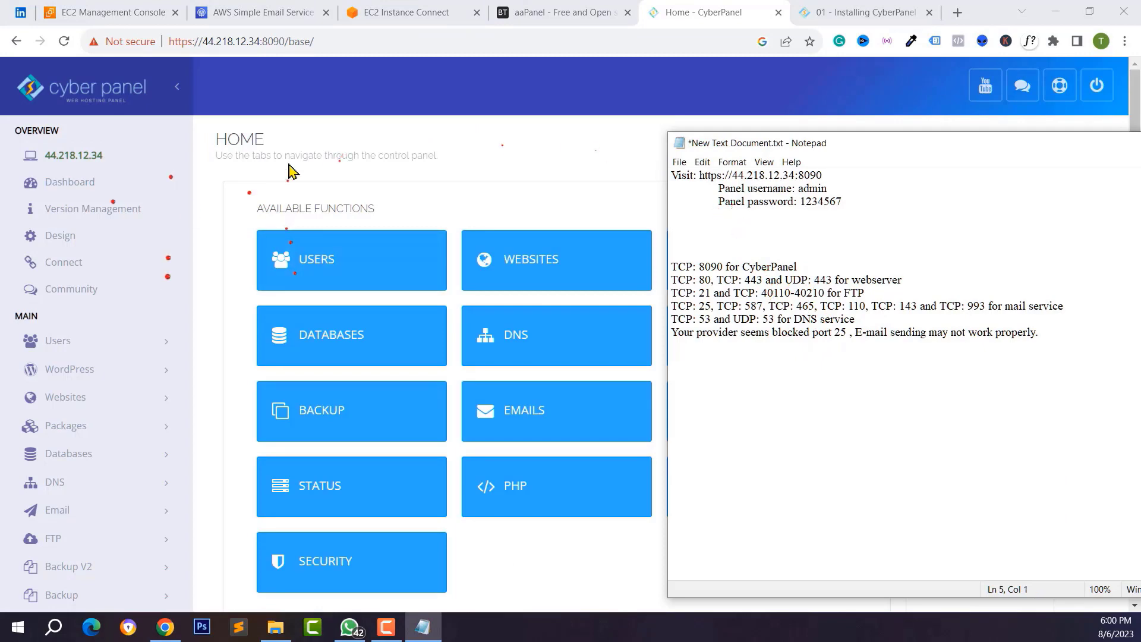
View the admin account's profile under Users and review its username and email.
left_click(174, 236)
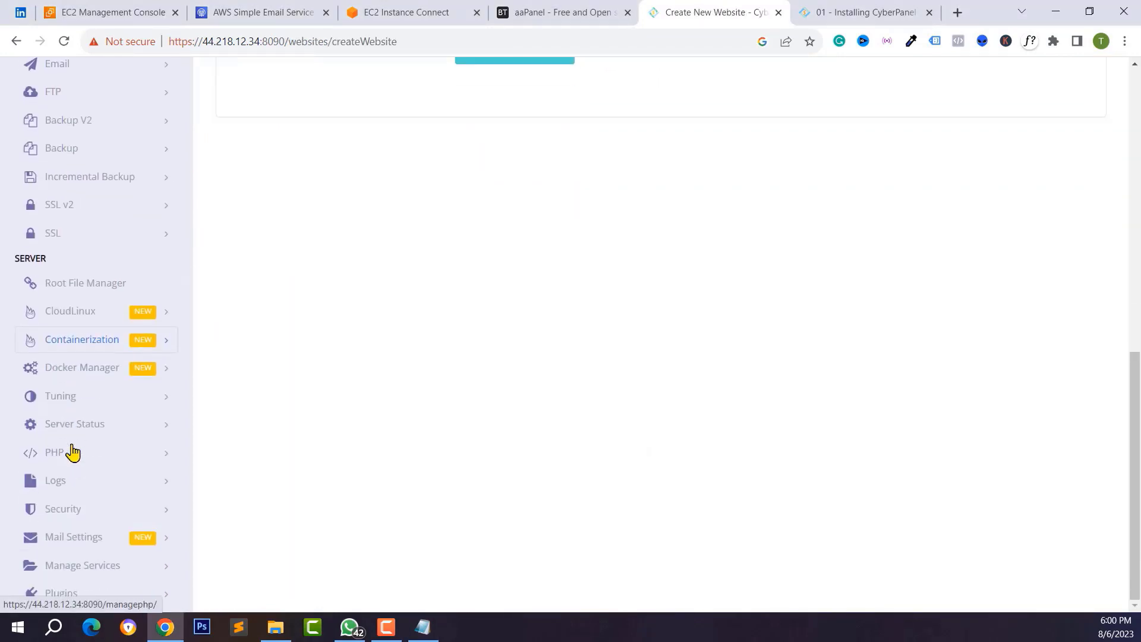
scroll(61, 559, "up", 10)
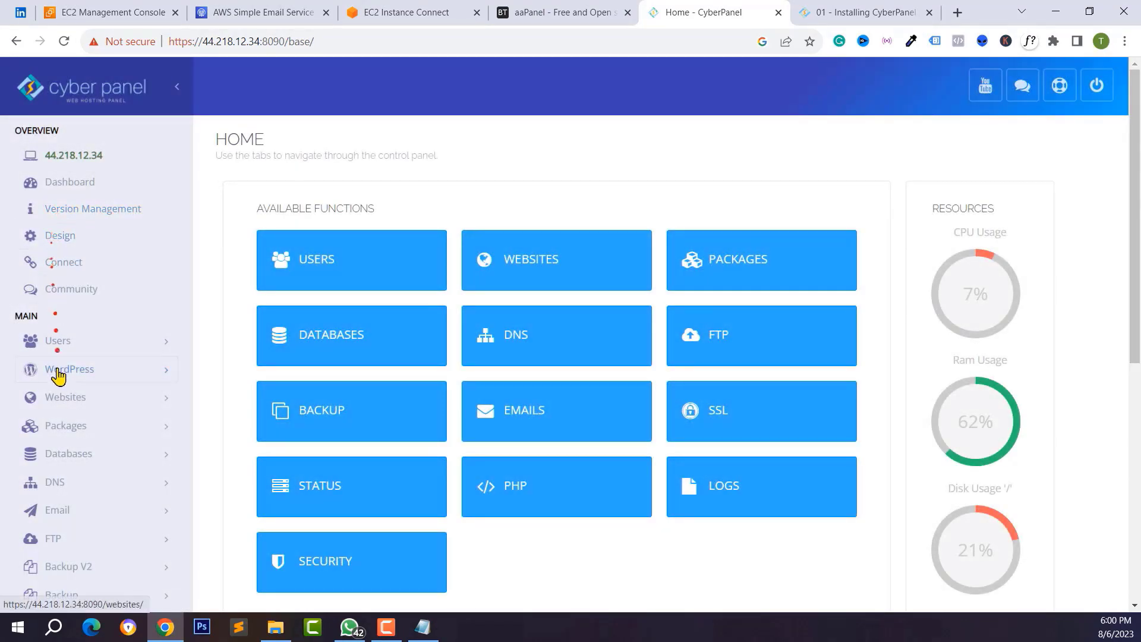
left_click(61, 351)
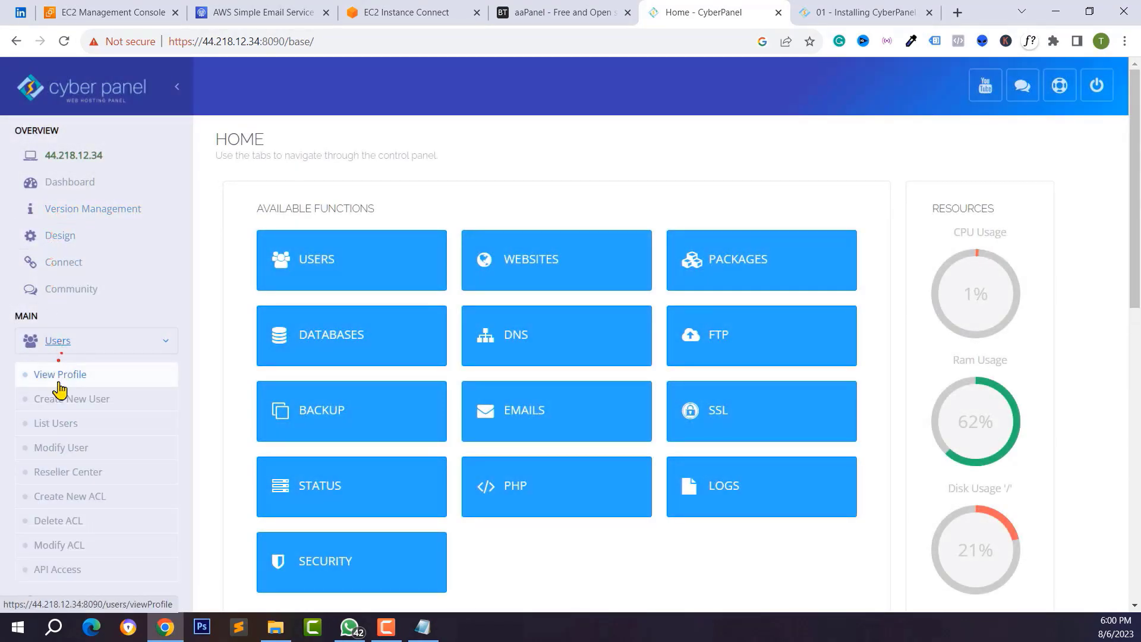
scroll(58, 380, "down", 2)
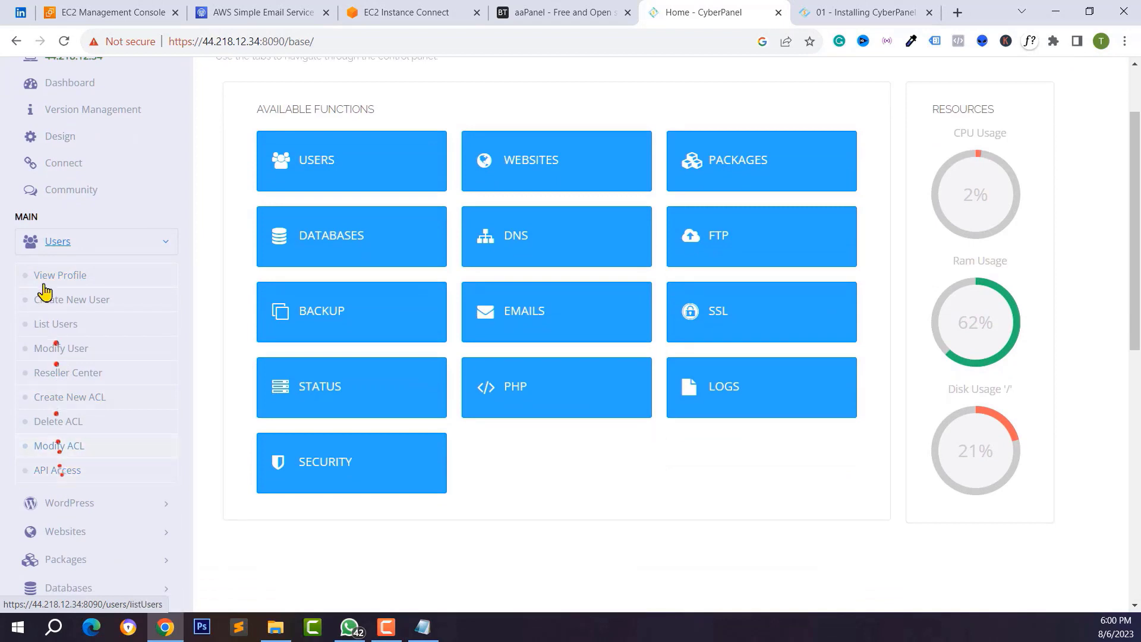
left_click(60, 277)
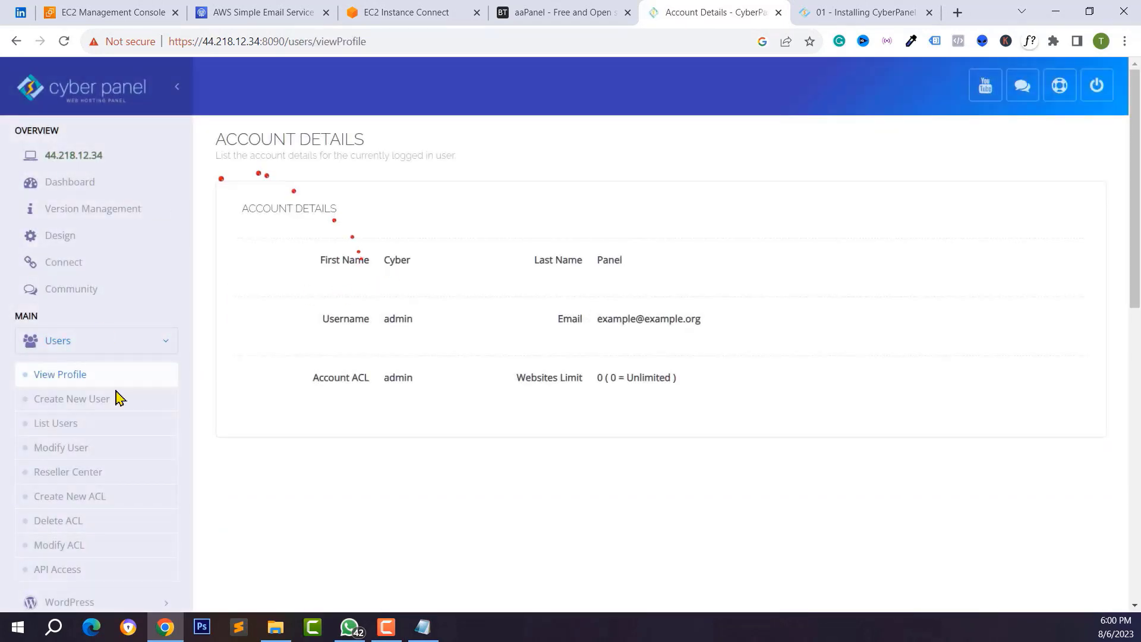
scroll(523, 289, "down", 2)
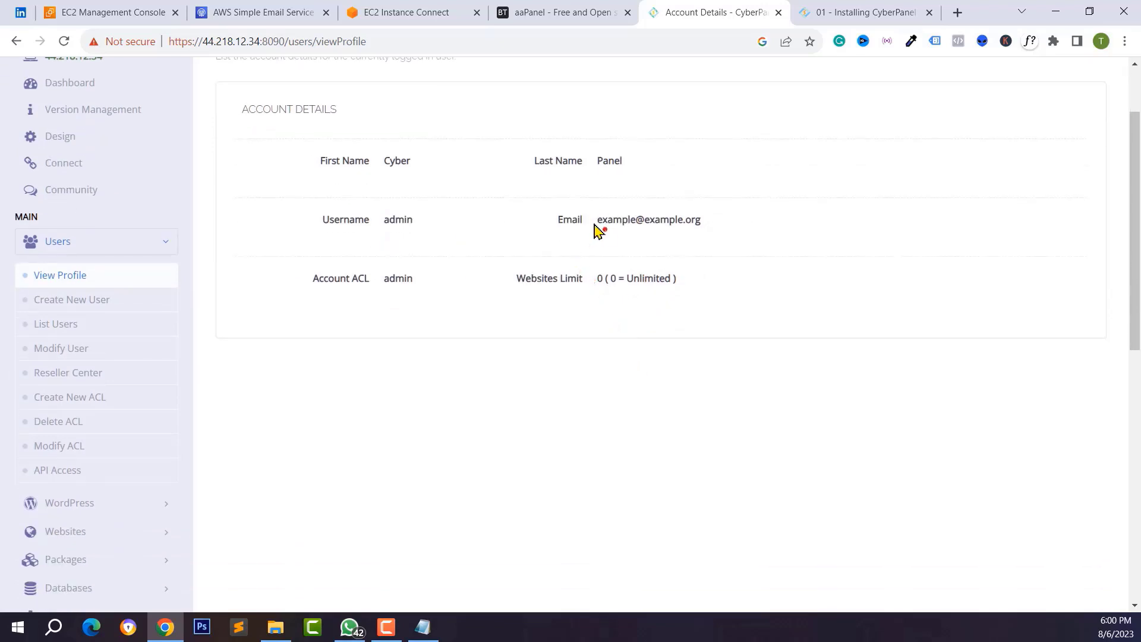
left_click_drag(596, 229, 726, 224)
left_click_drag(603, 160, 639, 163)
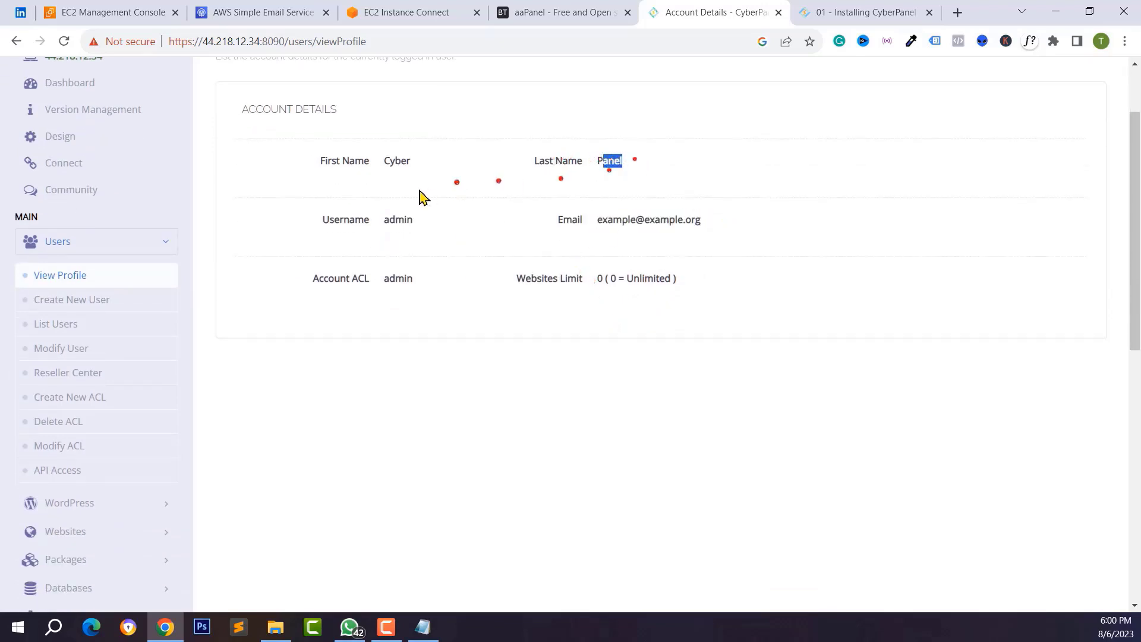
double_click(385, 221)
scroll(654, 266, "down", 1)
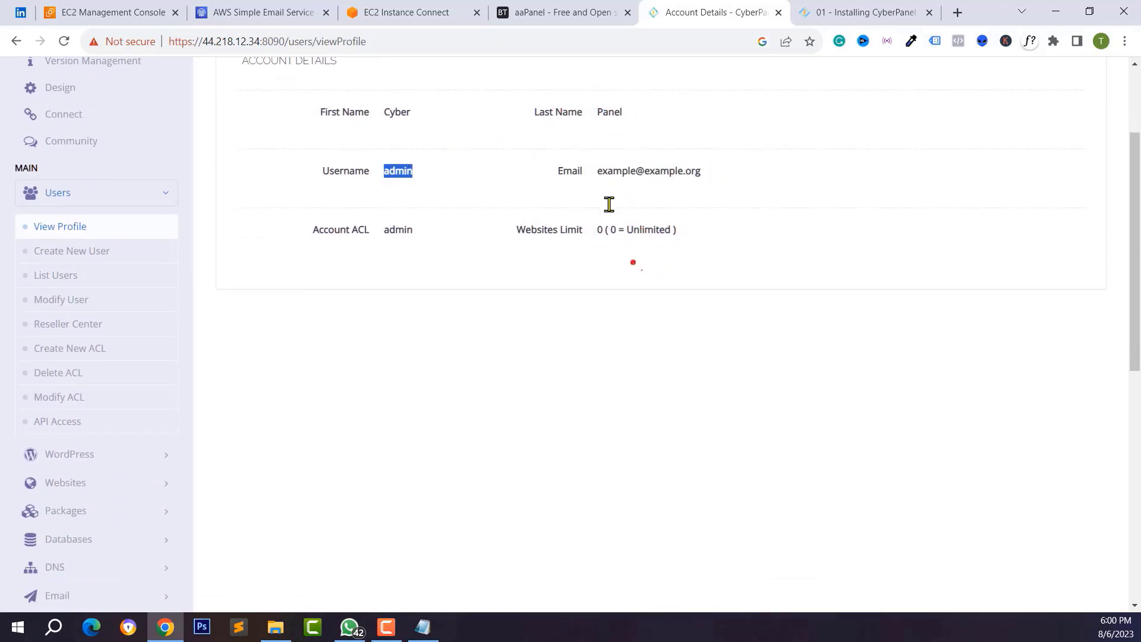
left_click(46, 299)
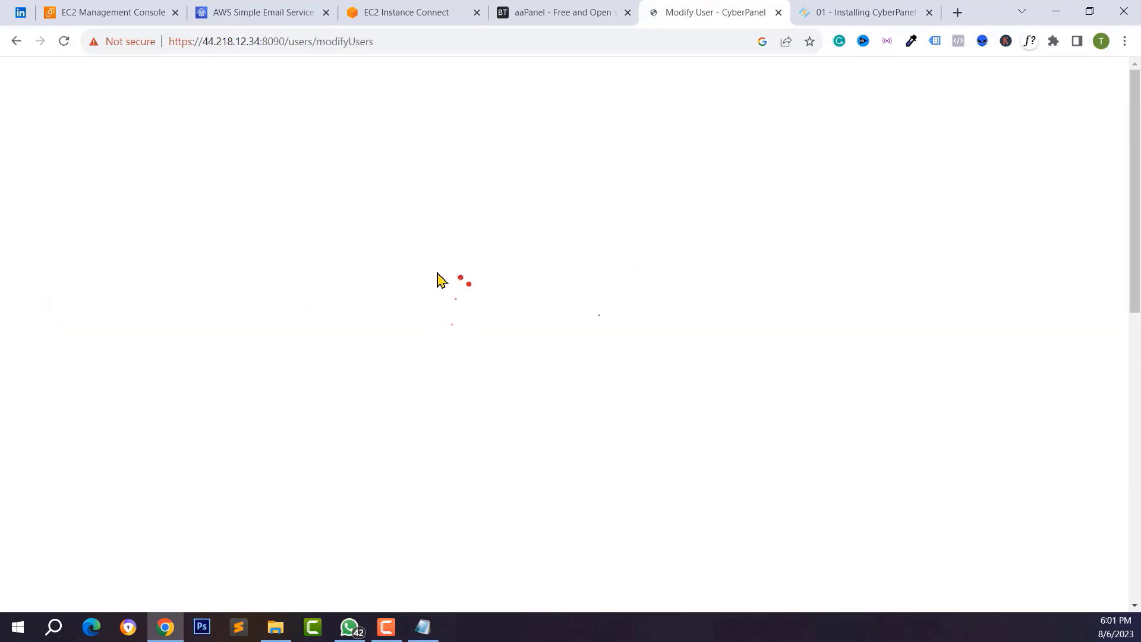
Select the admin account in Modify User and replace its email with the new address.
left_click(517, 273)
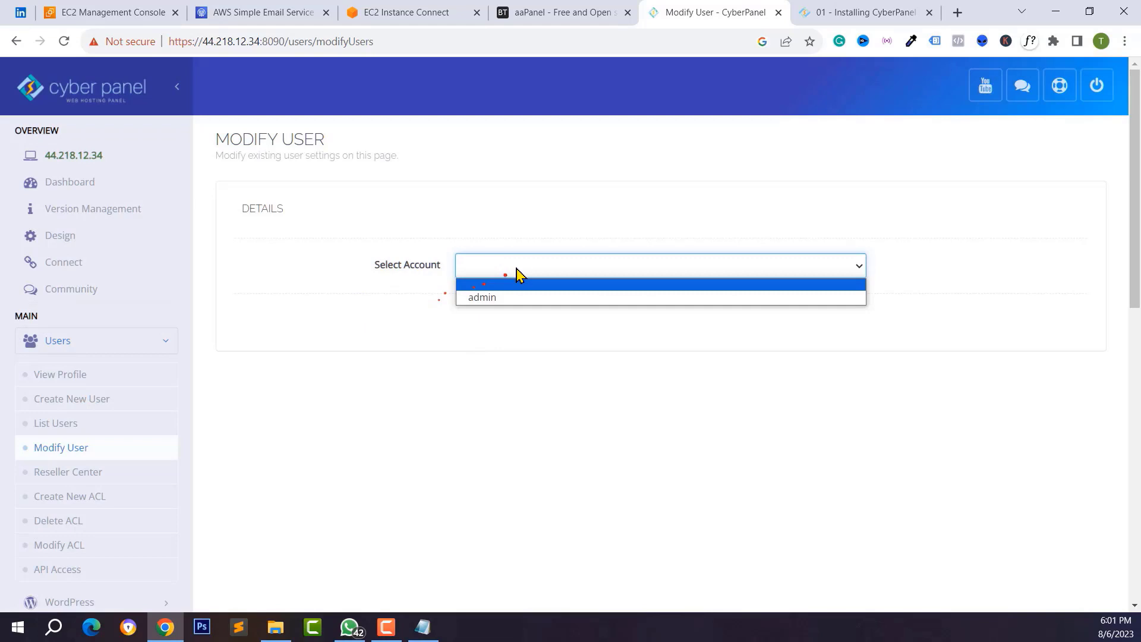
left_click(480, 298)
scroll(529, 339, "down", 2)
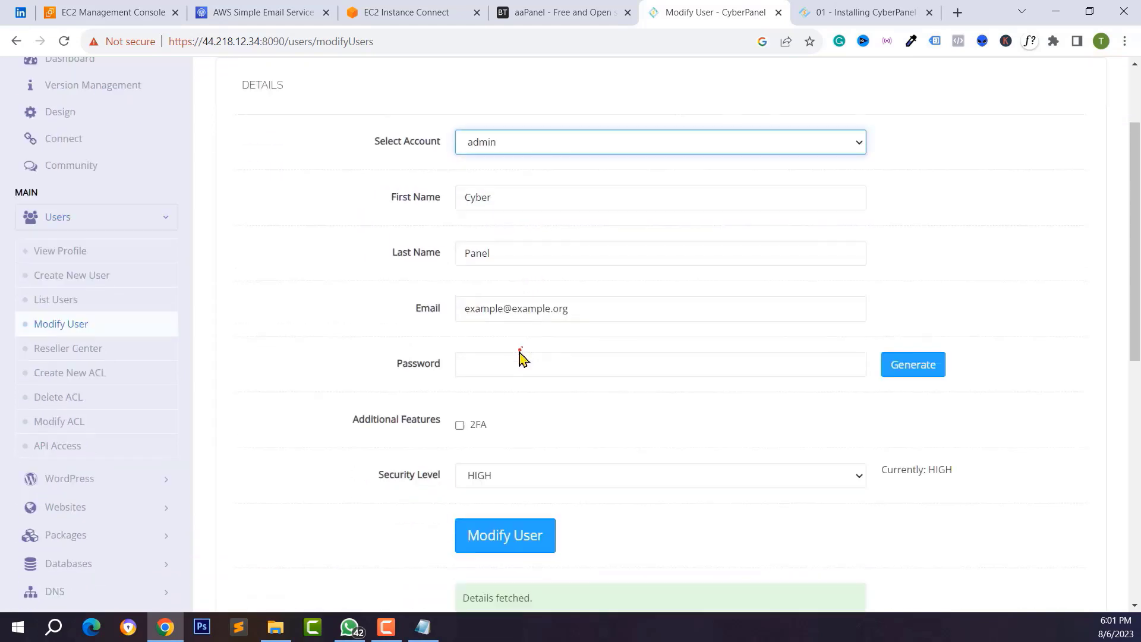
double_click(458, 204)
double_click(483, 254)
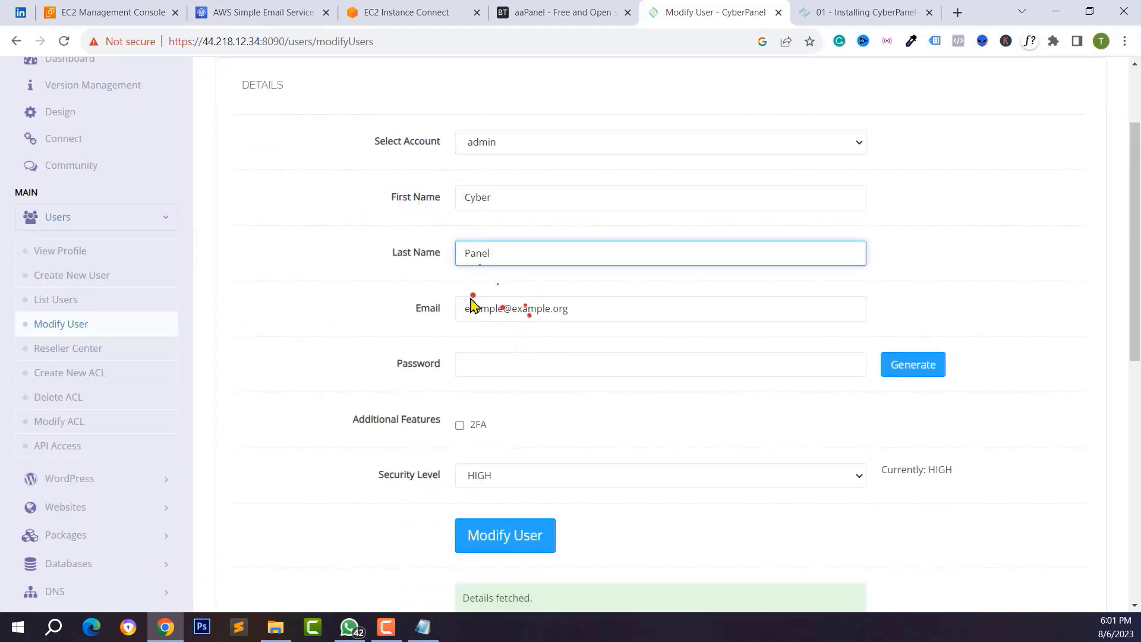
triple_click(479, 304)
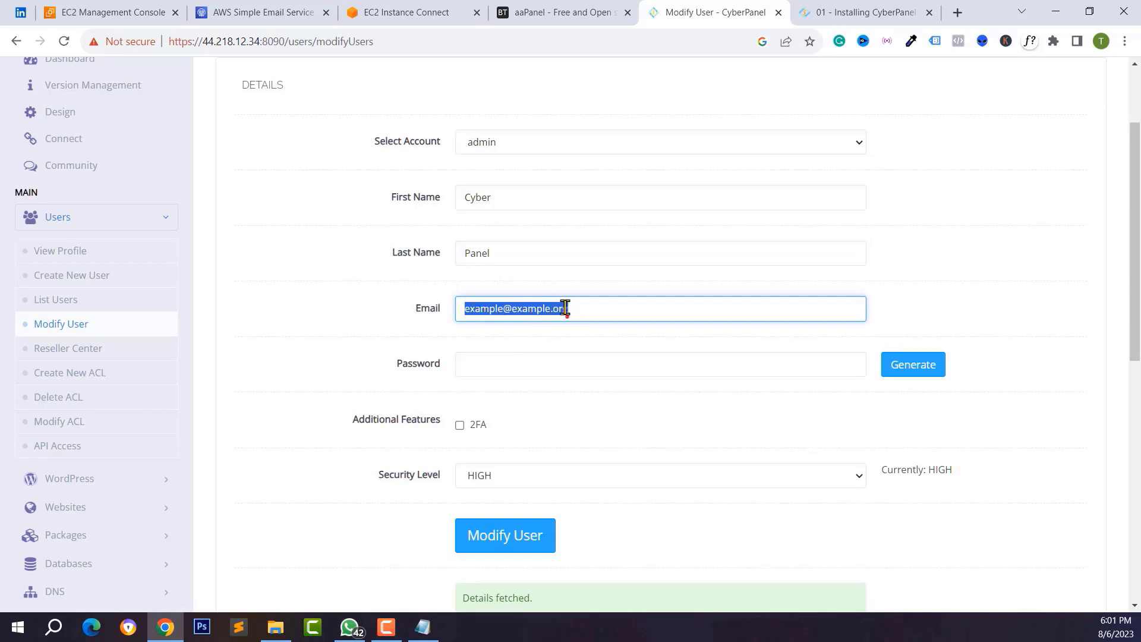
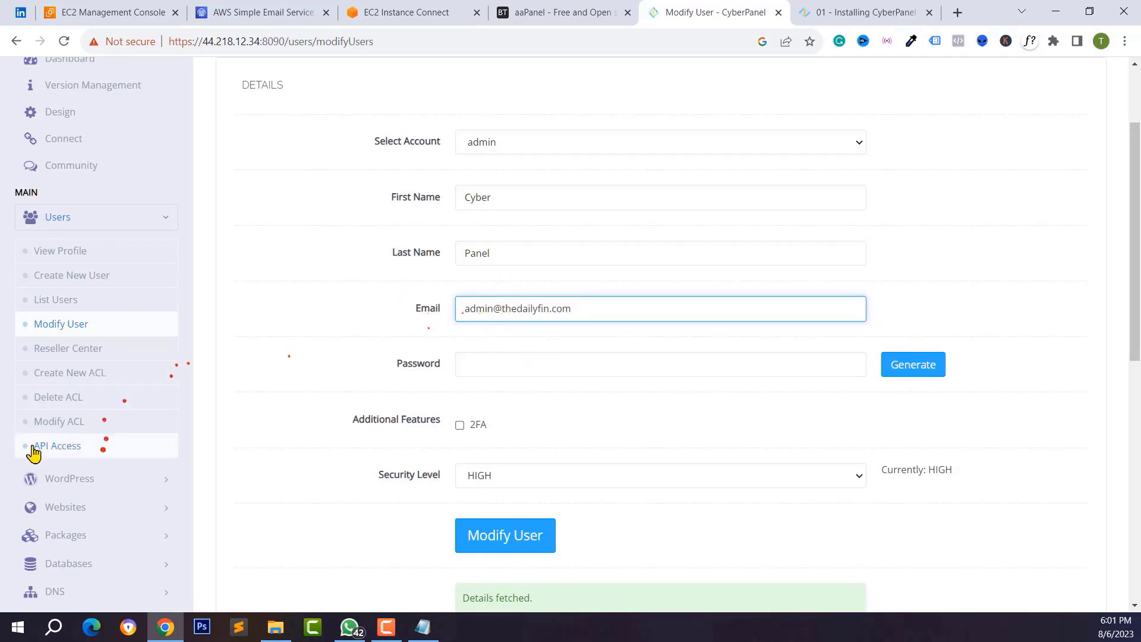
Generate a random password for admin and save the account changes.
scroll(76, 509, "down", 2)
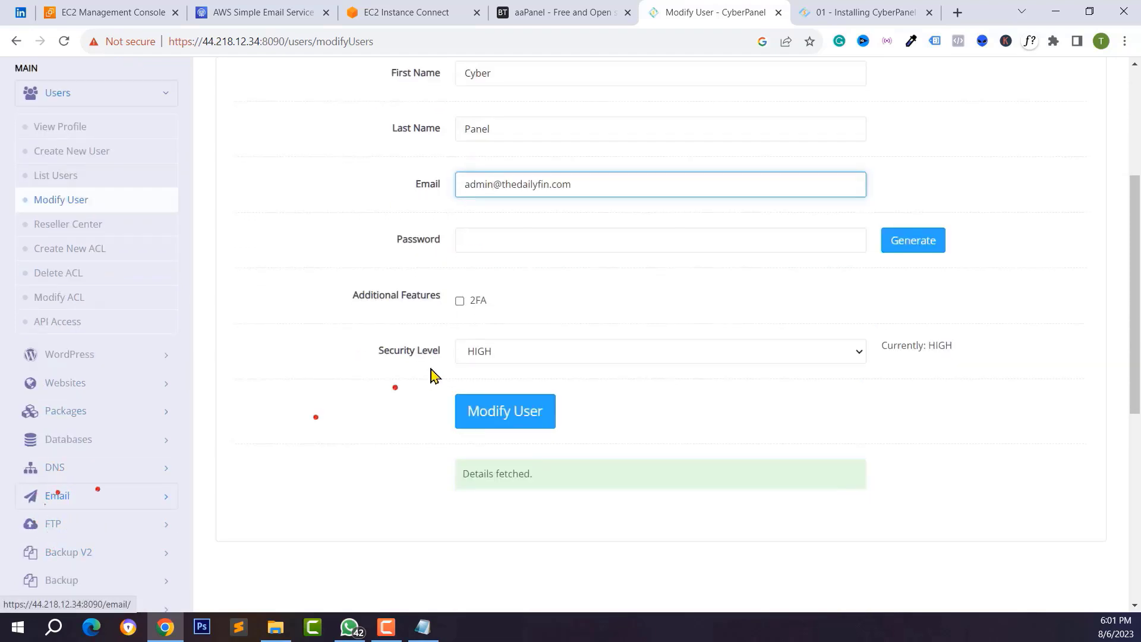
scroll(152, 108, "up", 1)
left_click(460, 304)
left_click(513, 338)
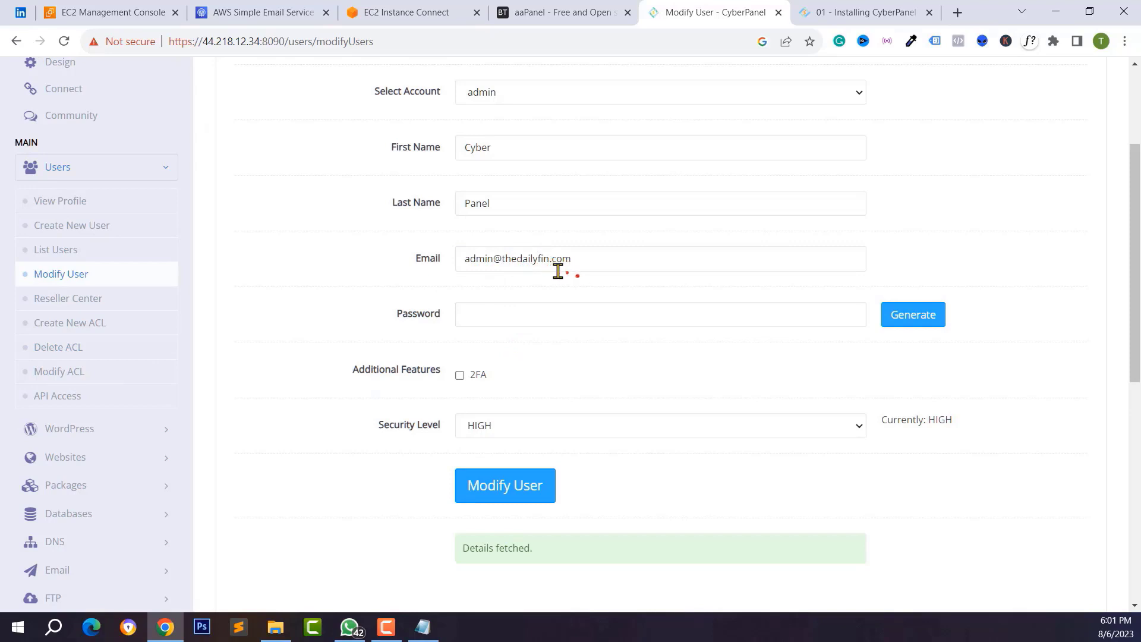
left_click(528, 308)
left_click(922, 323)
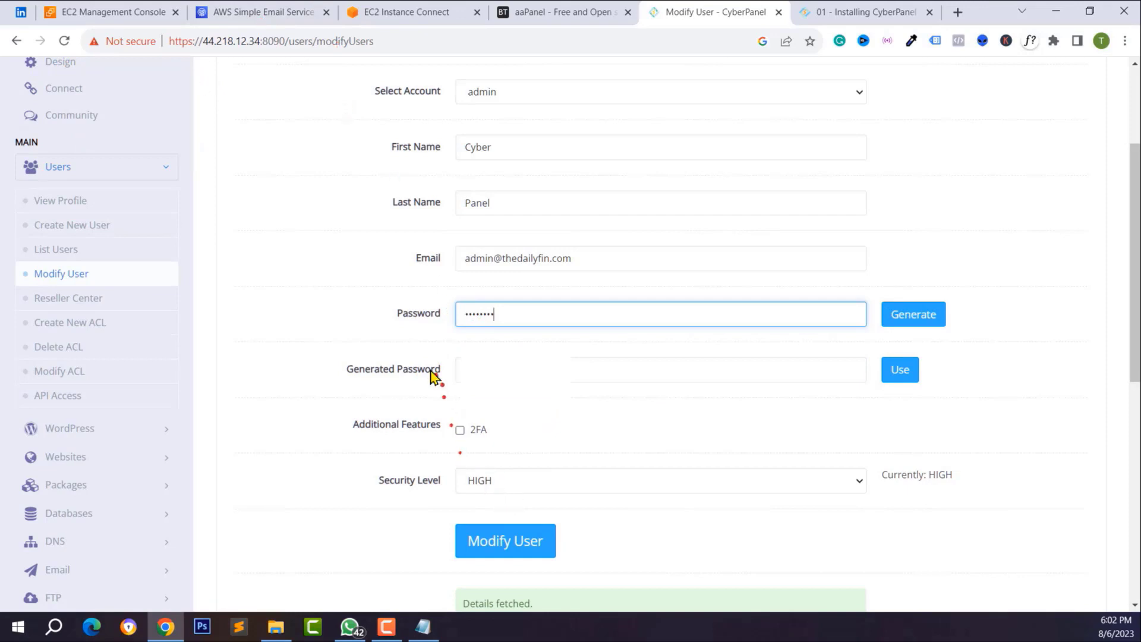
left_click(520, 550)
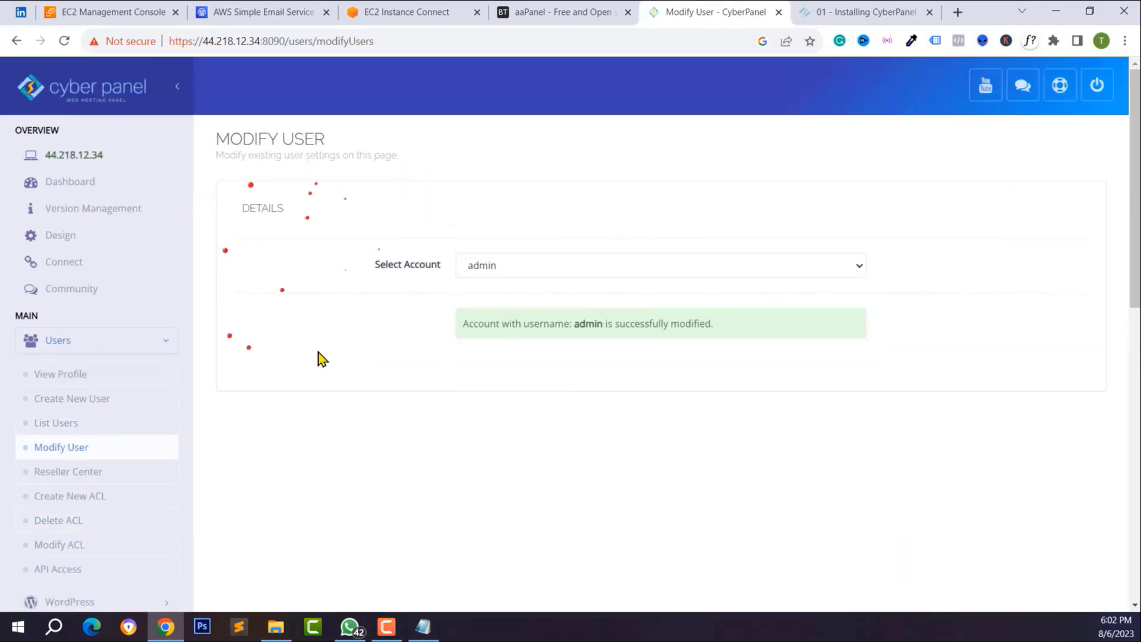
left_click(495, 266)
left_click(495, 266)
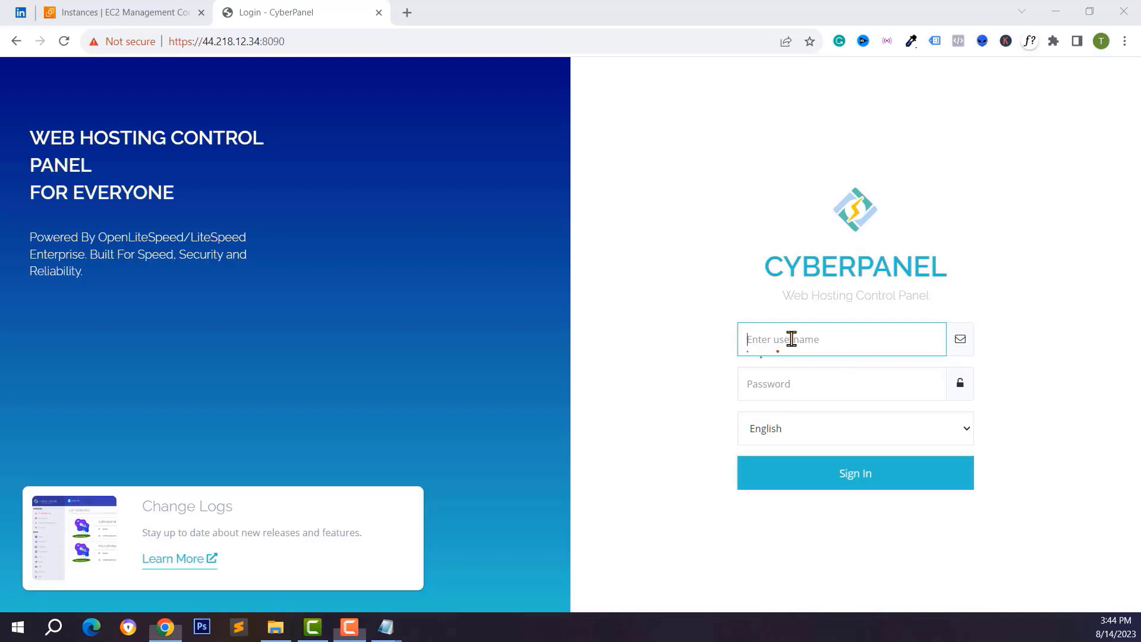
Open Websites > Create Website and choose the Default package.
type("ad")
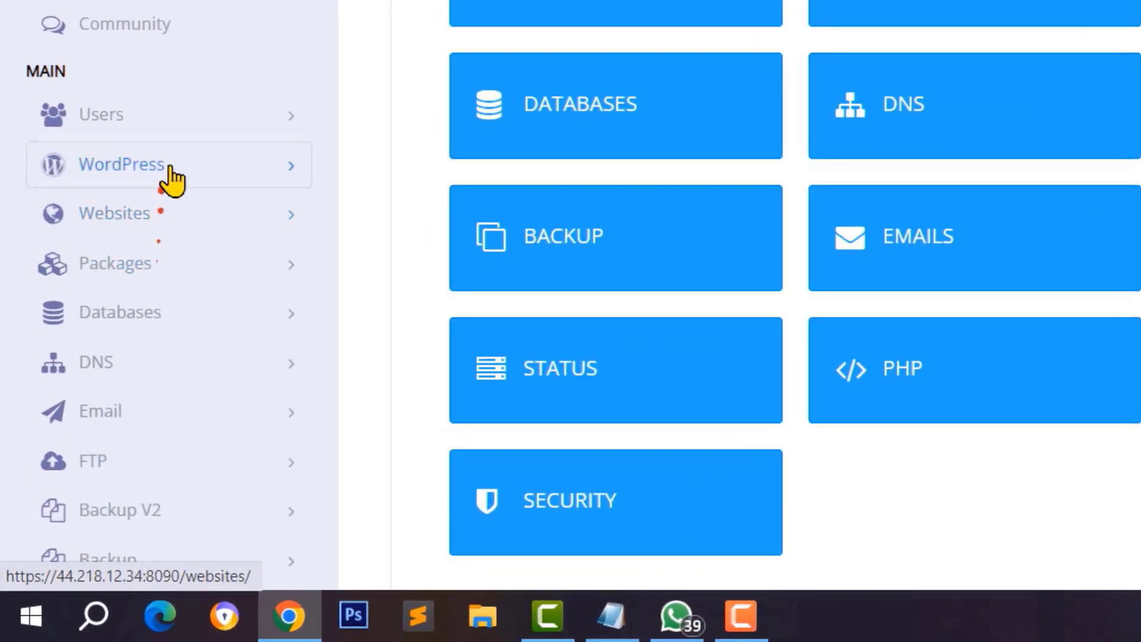
left_click(97, 369)
left_click(171, 170)
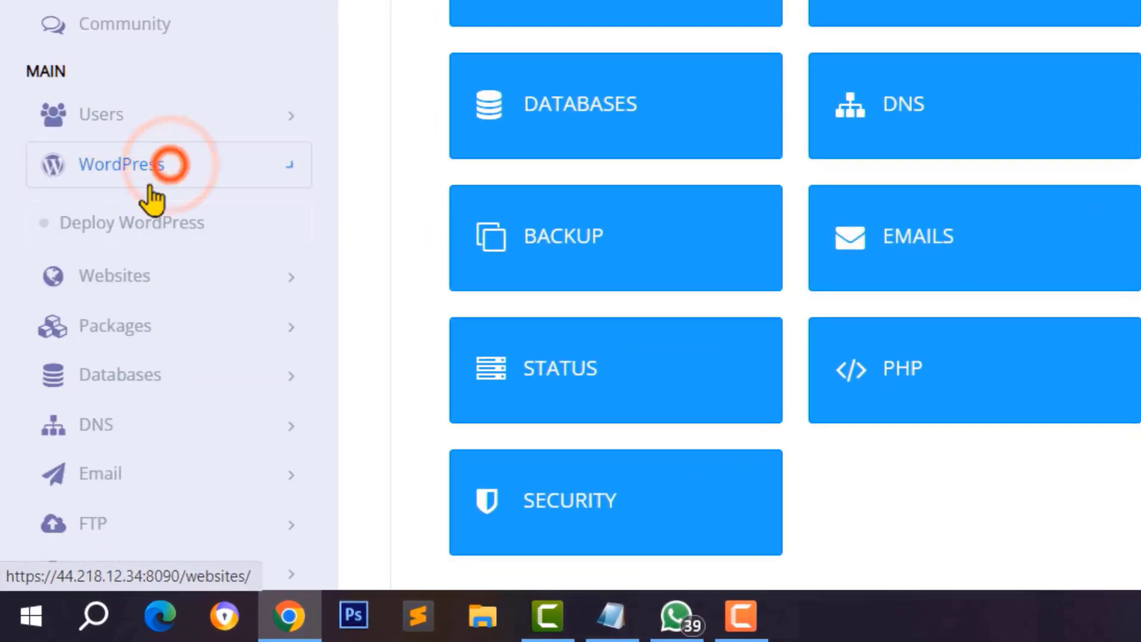
left_click(132, 215)
scroll(134, 220, "down", 2)
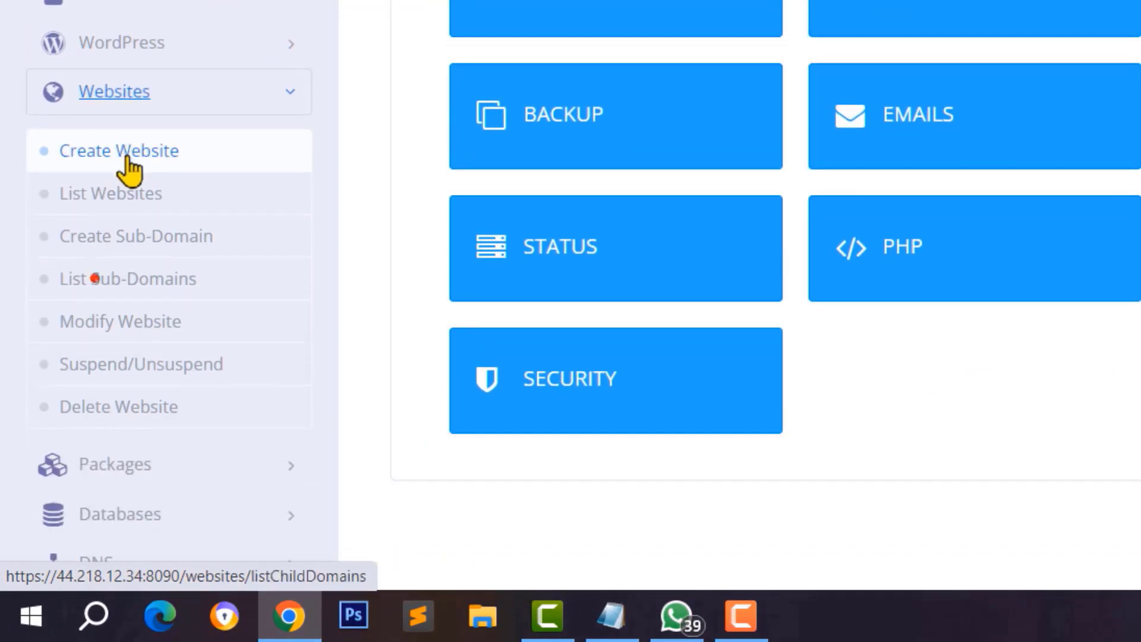
left_click(119, 144)
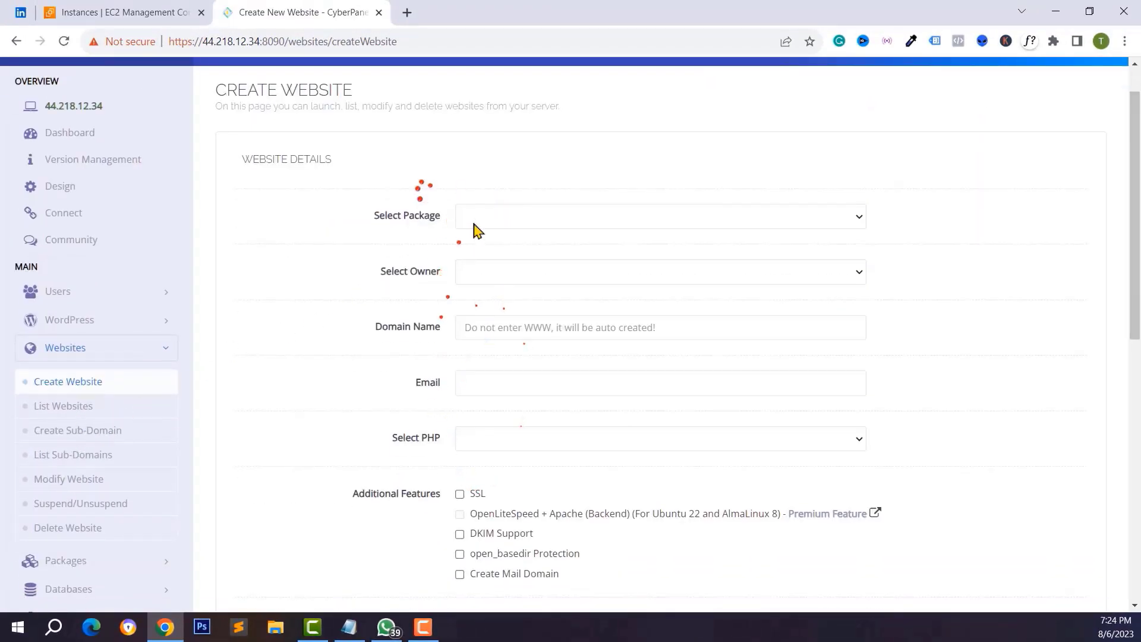
left_click(487, 218)
left_click(490, 236)
left_click(497, 216)
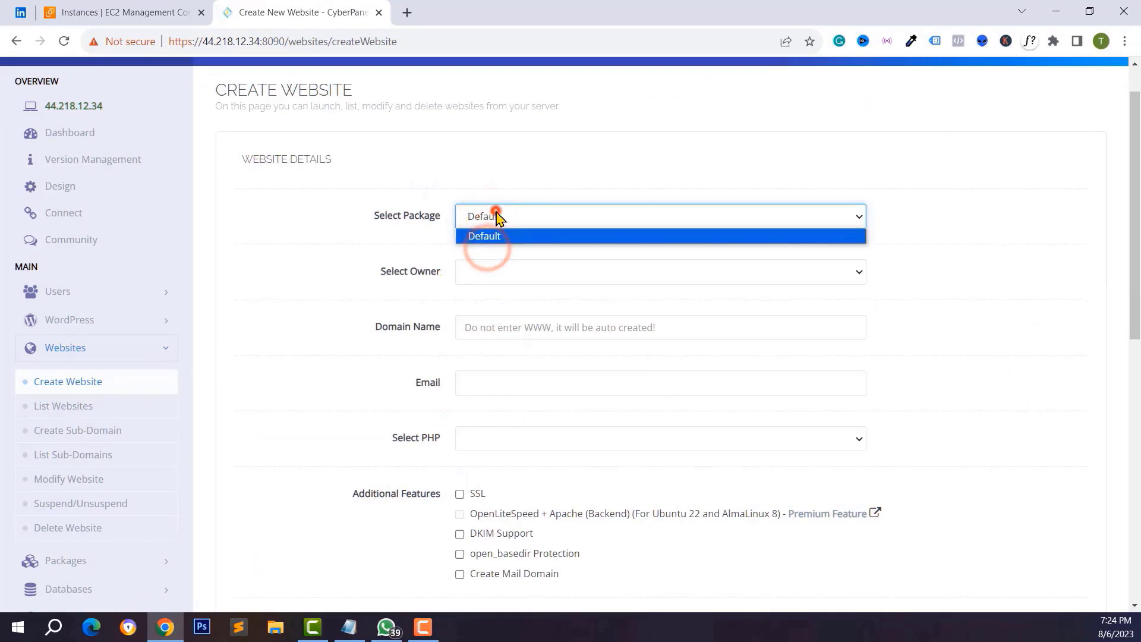
left_click(478, 236)
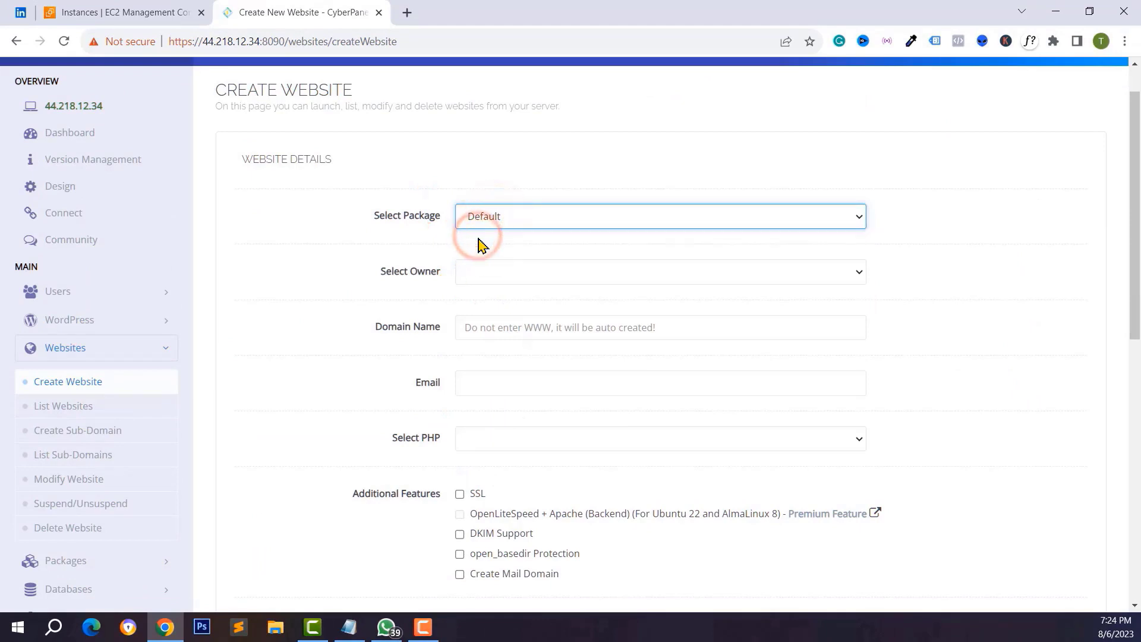
Open Packages > Create Package in a new browser tab.
scroll(485, 240, "down", 1)
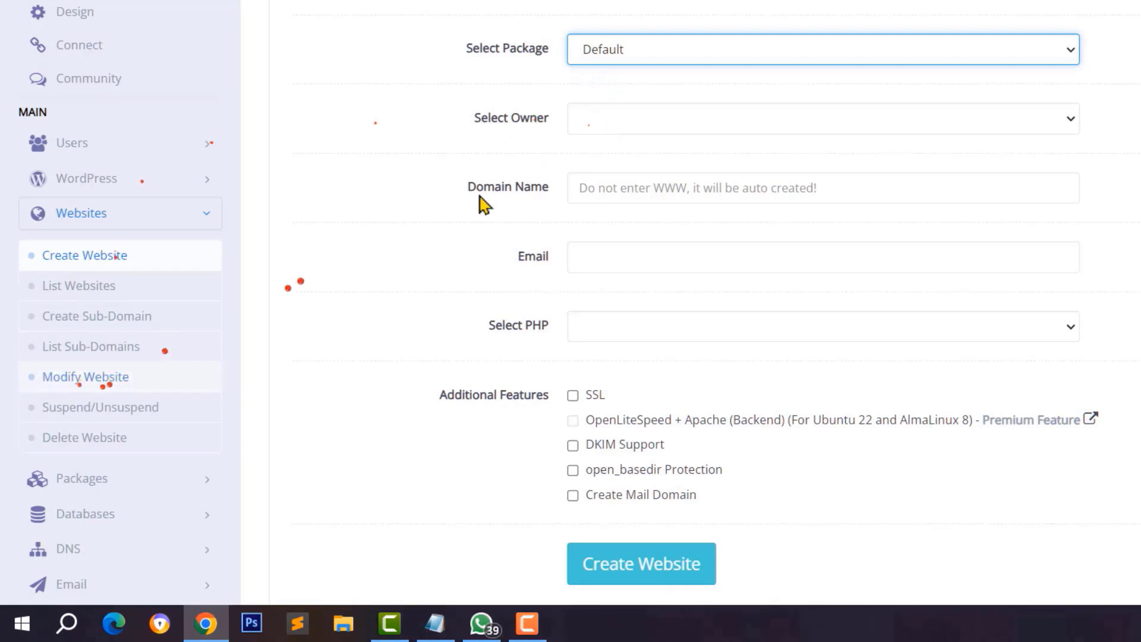
scroll(122, 385, "down", 1)
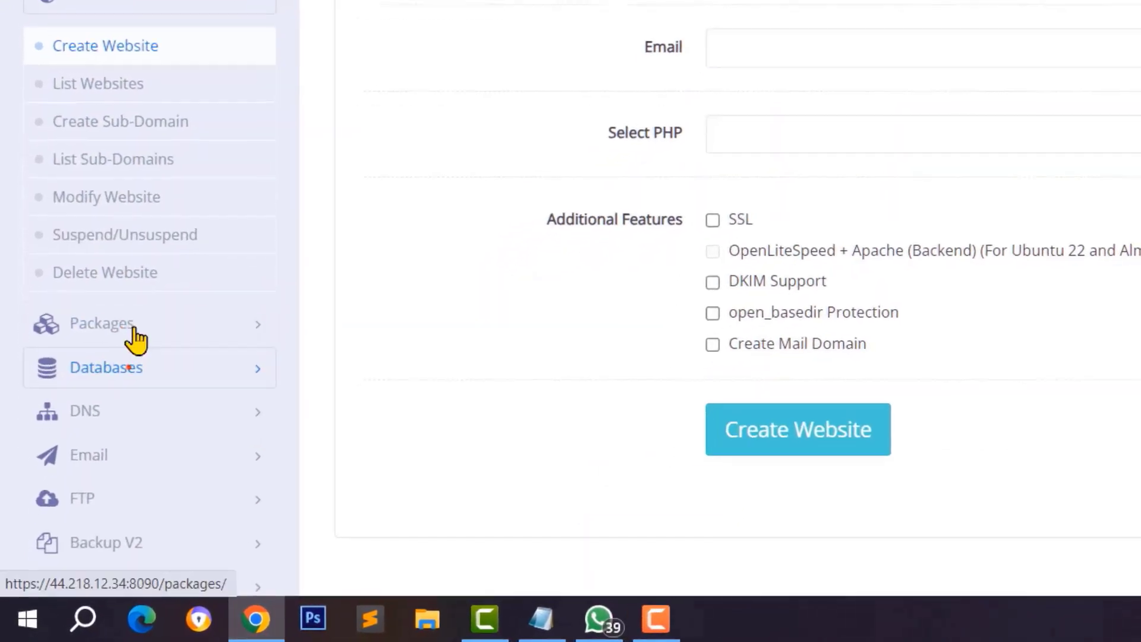
left_click(134, 334)
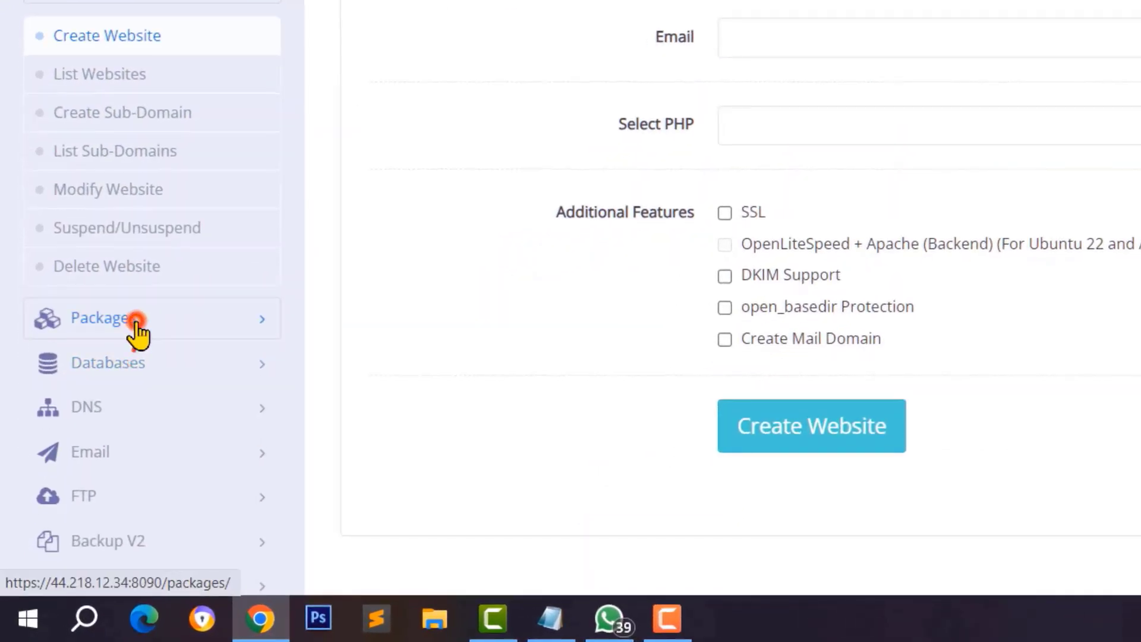
right_click(101, 90)
left_click(169, 103)
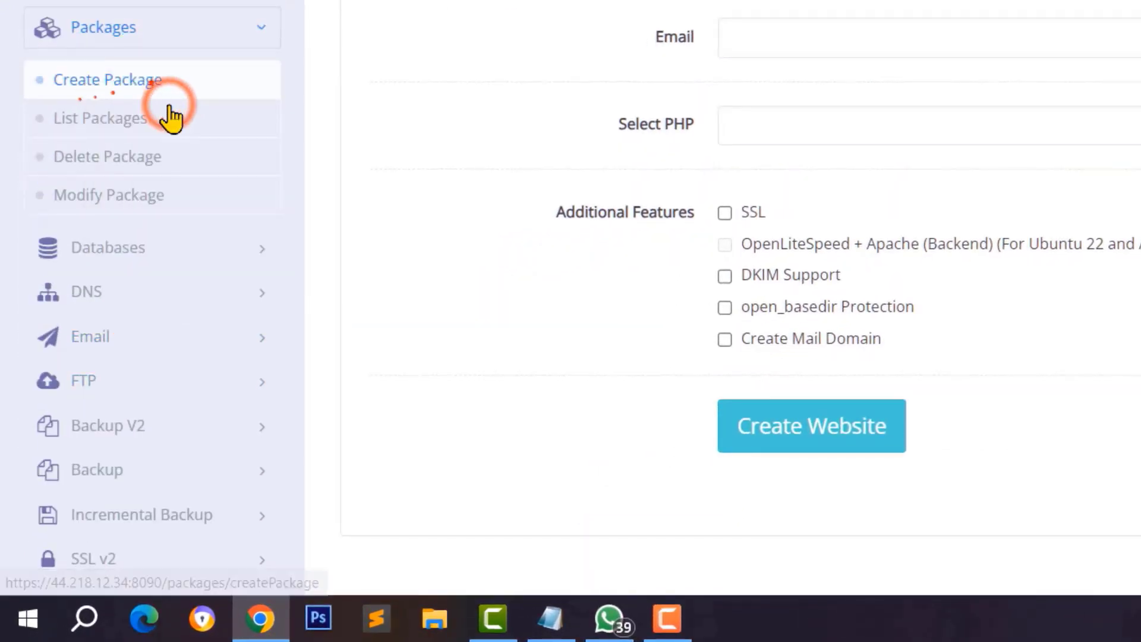
Name the new package 'personal' and set its Domains limit to 10.
left_click(460, 5)
left_click(492, 270)
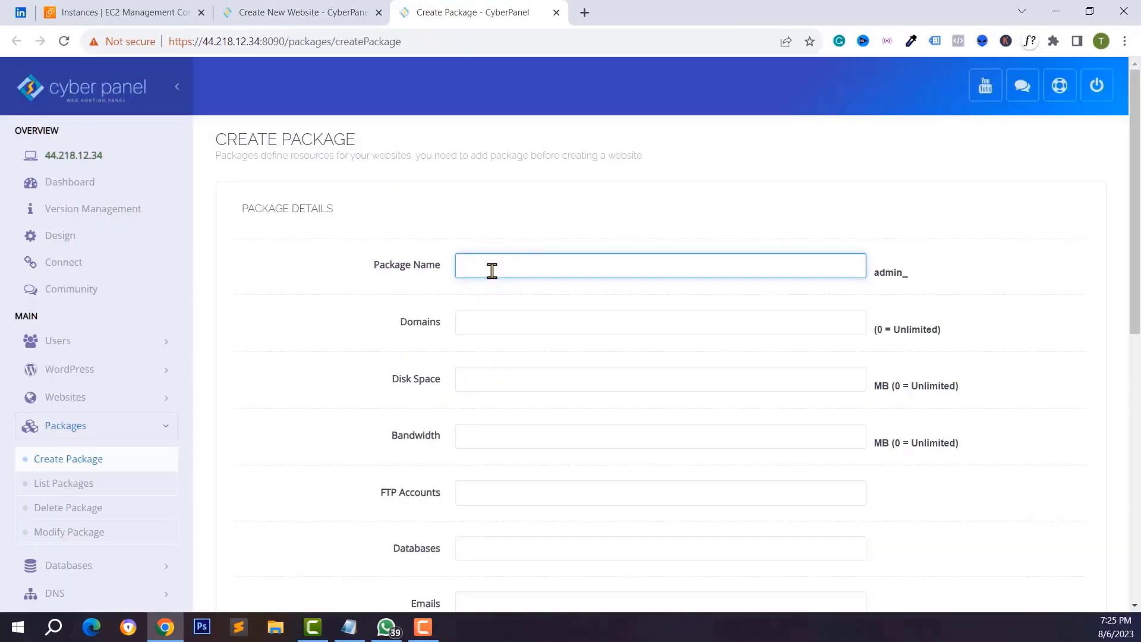
type("personal")
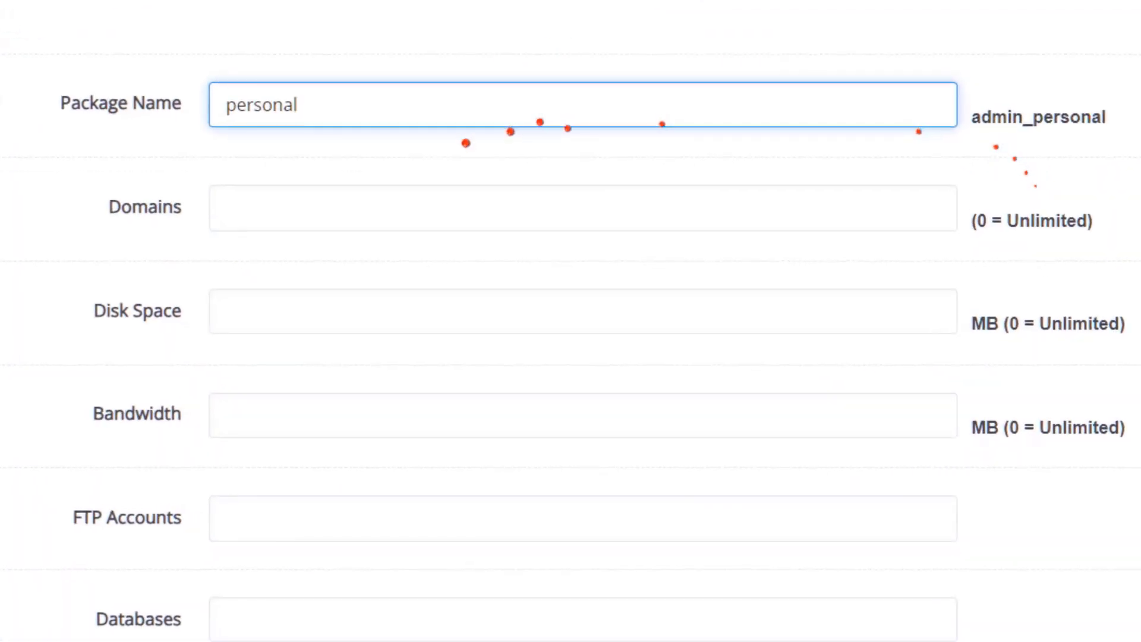
left_click(255, 209)
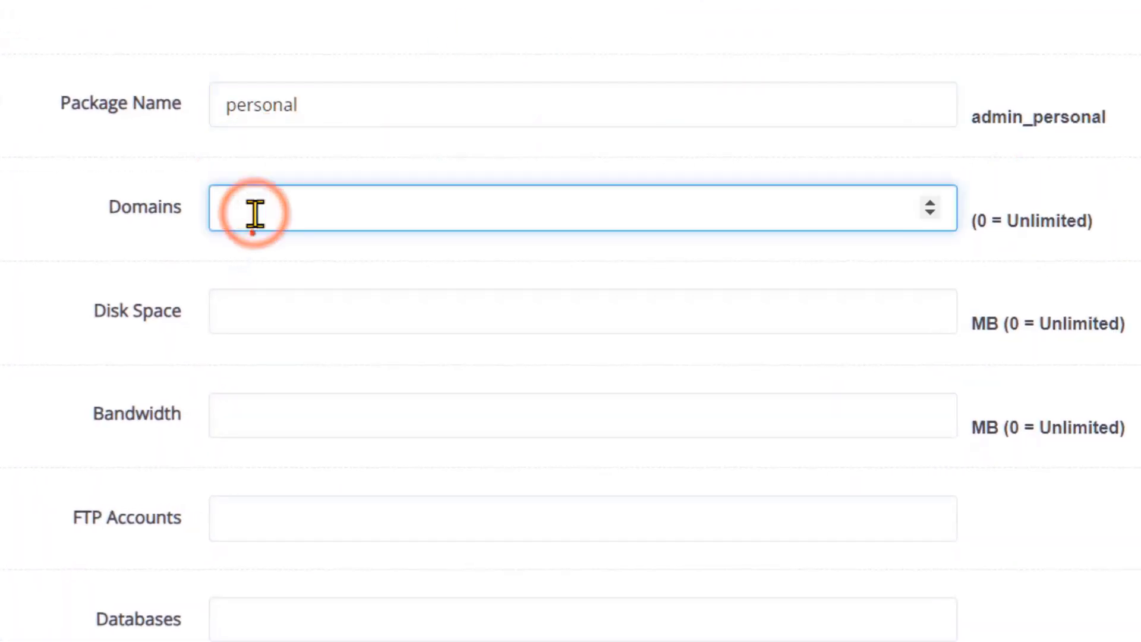
type("-1")
mouse_move(230, 159)
left_mouse_down()
mouse_move(259, 160)
mouse_move(247, 161)
left_mouse_up()
type("0")
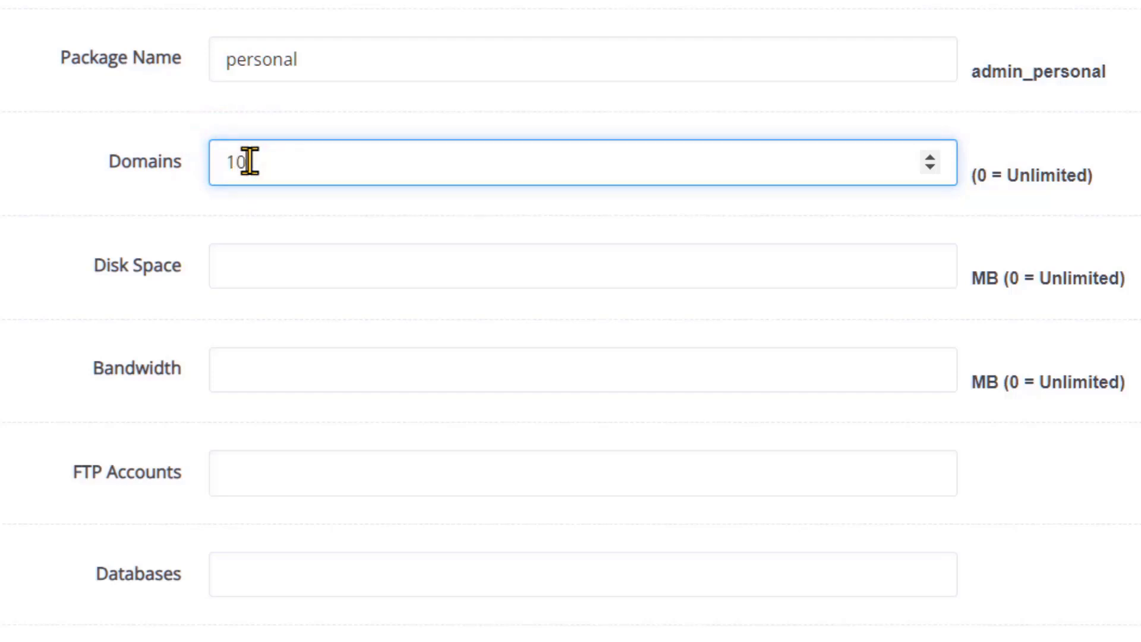
Set the package's Disk Space to 0 for unlimited.
left_click(262, 275)
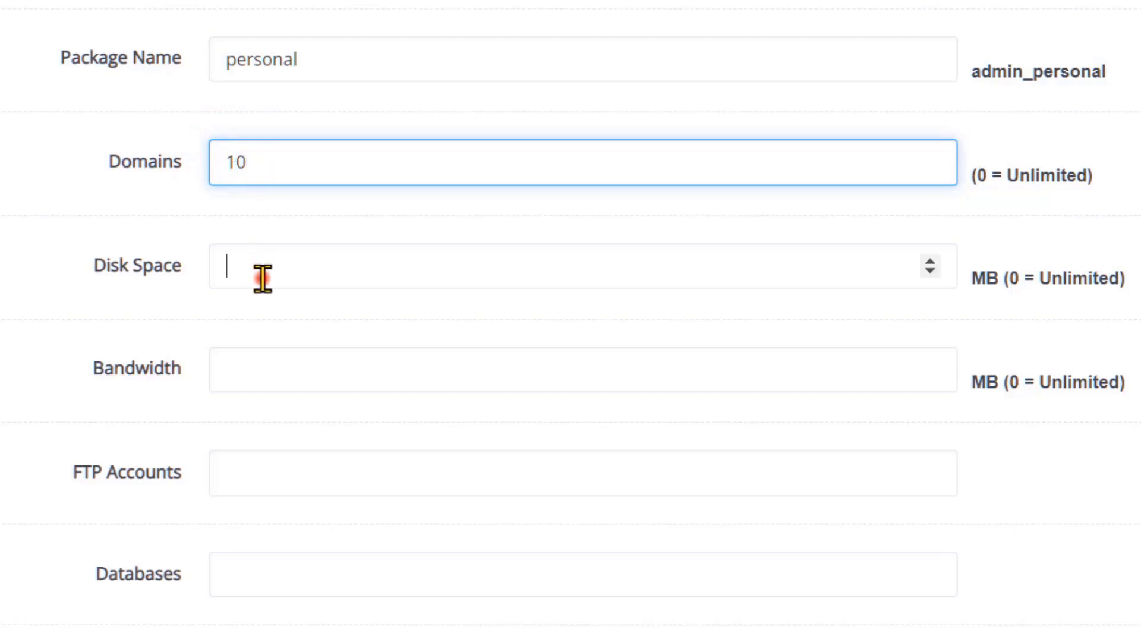
left_click(1014, 278)
left_click(502, 276)
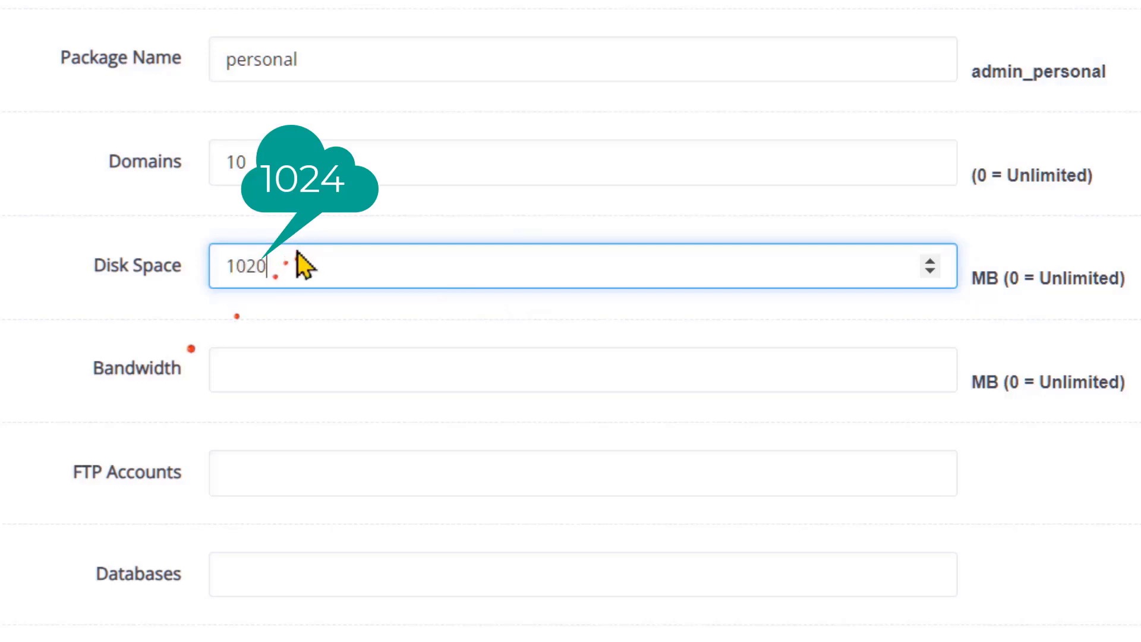
left_click_drag(288, 252, 209, 271)
key("Right")
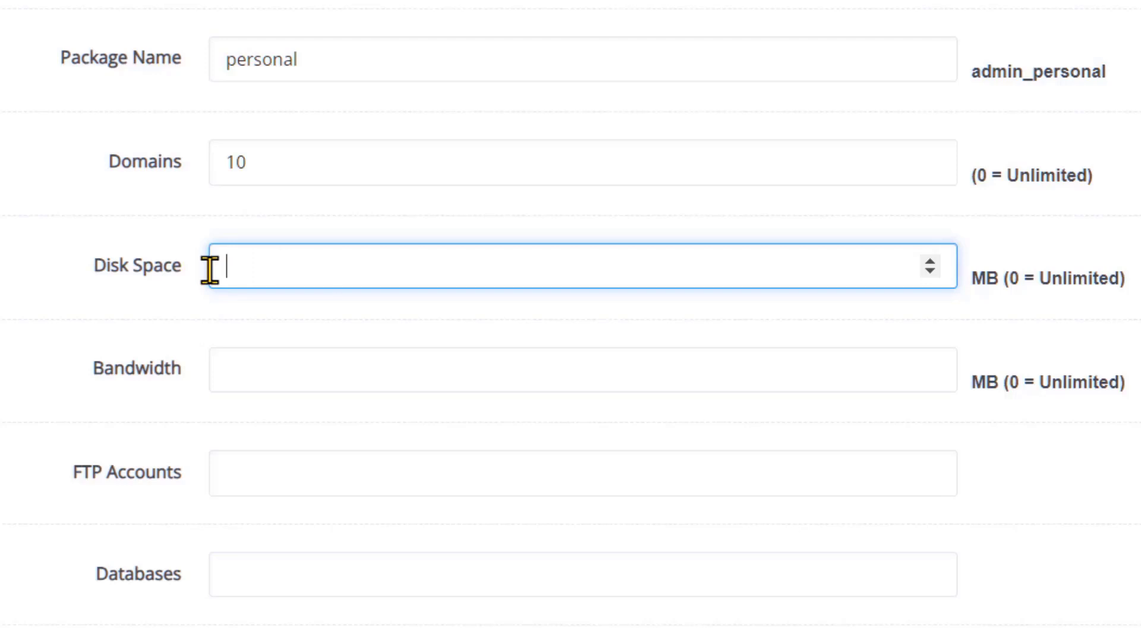
left_click(1030, 280)
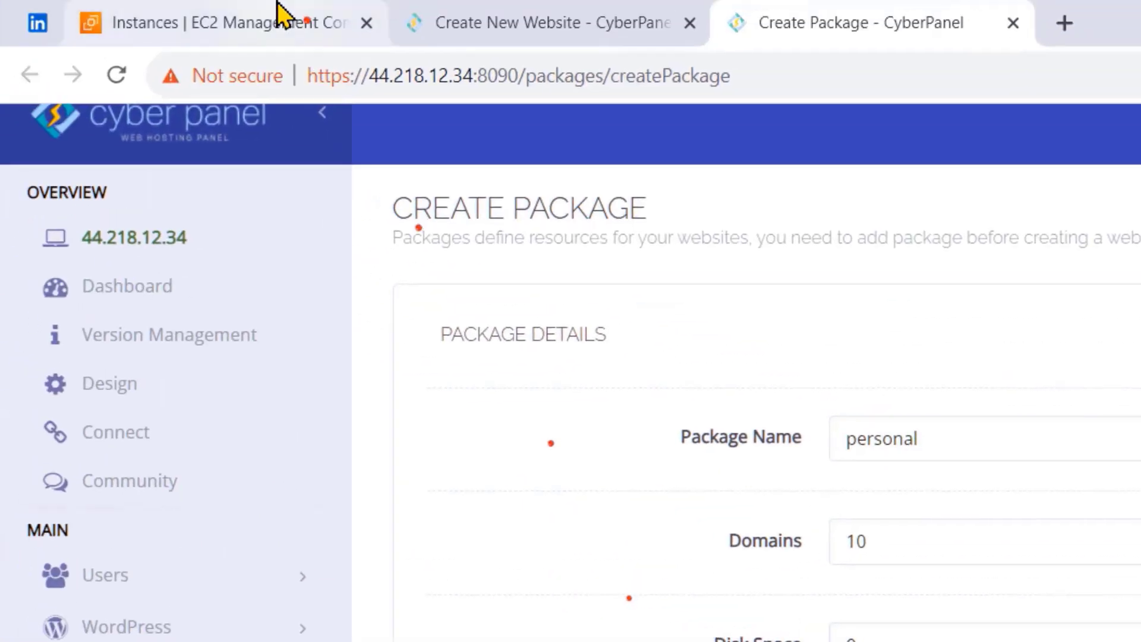
left_click(300, 15)
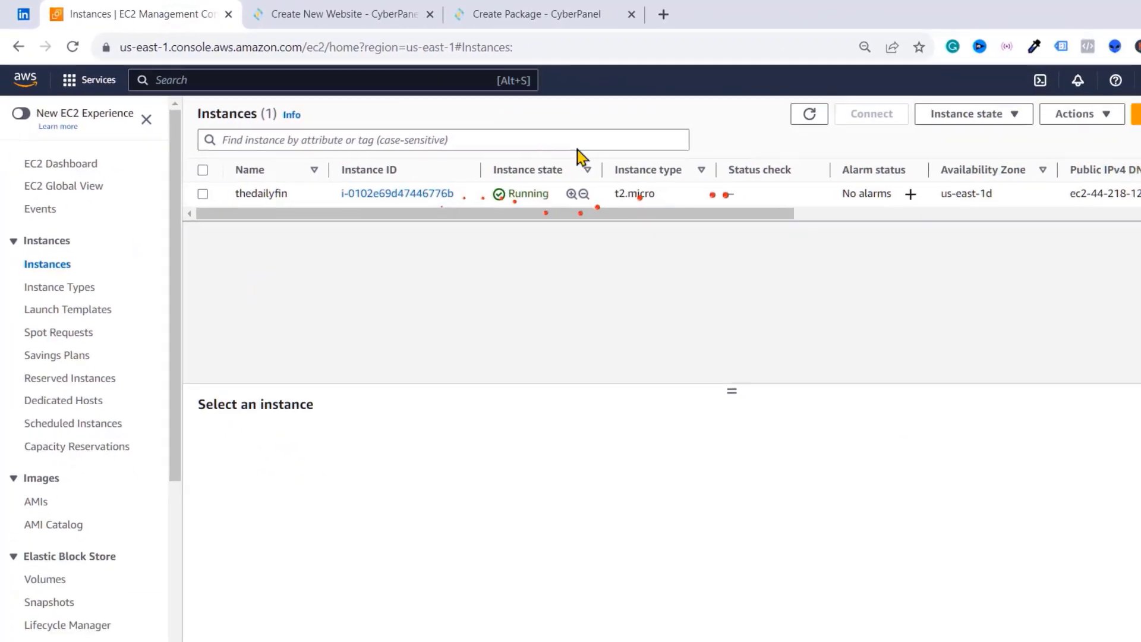
Start the thedailyfin EC2 instance so its state changes from Stopped to Pending.
left_click_drag(1022, 288, 1140, 318)
left_click_drag(1061, 235, 1104, 234)
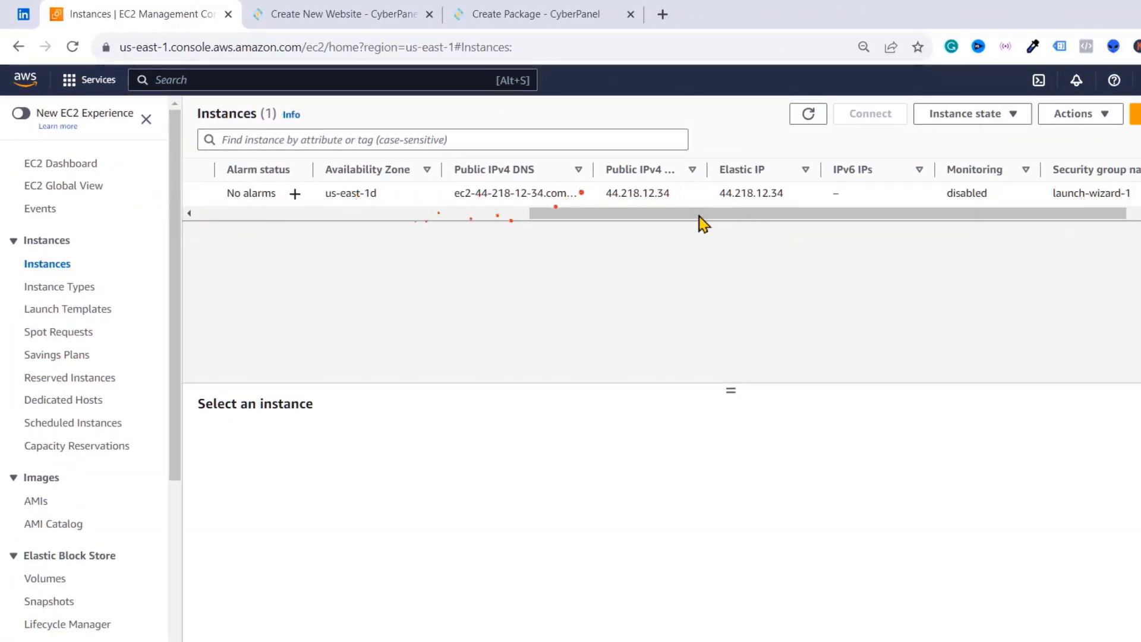
left_click_drag(603, 214, 436, 235)
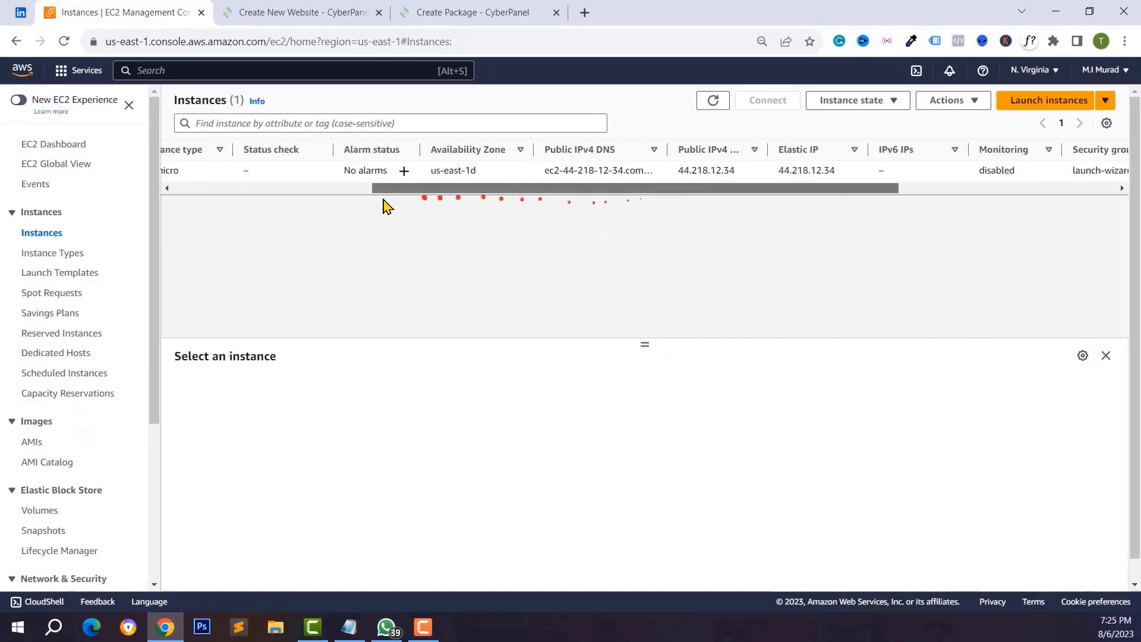
left_click_drag(387, 207, 293, 200)
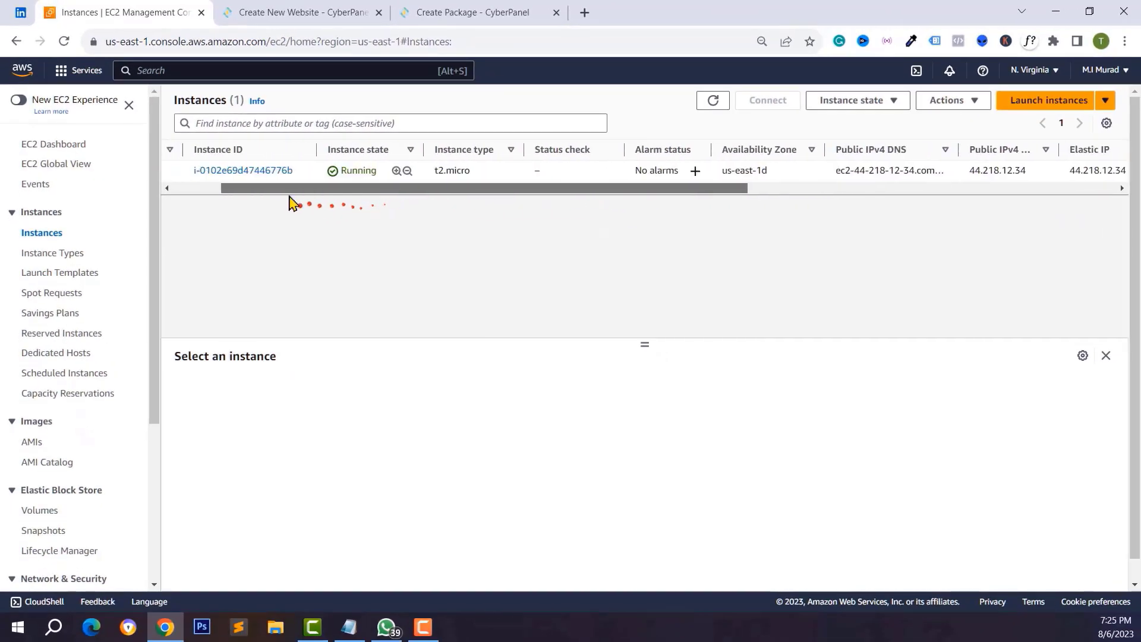
left_click(300, 12)
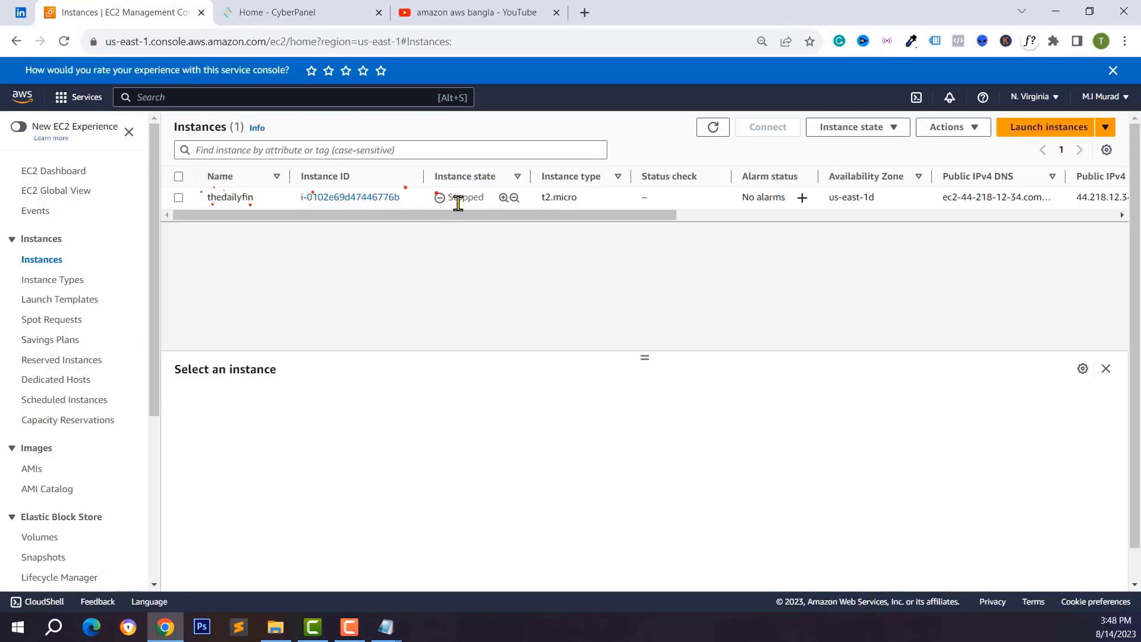
left_click(179, 198)
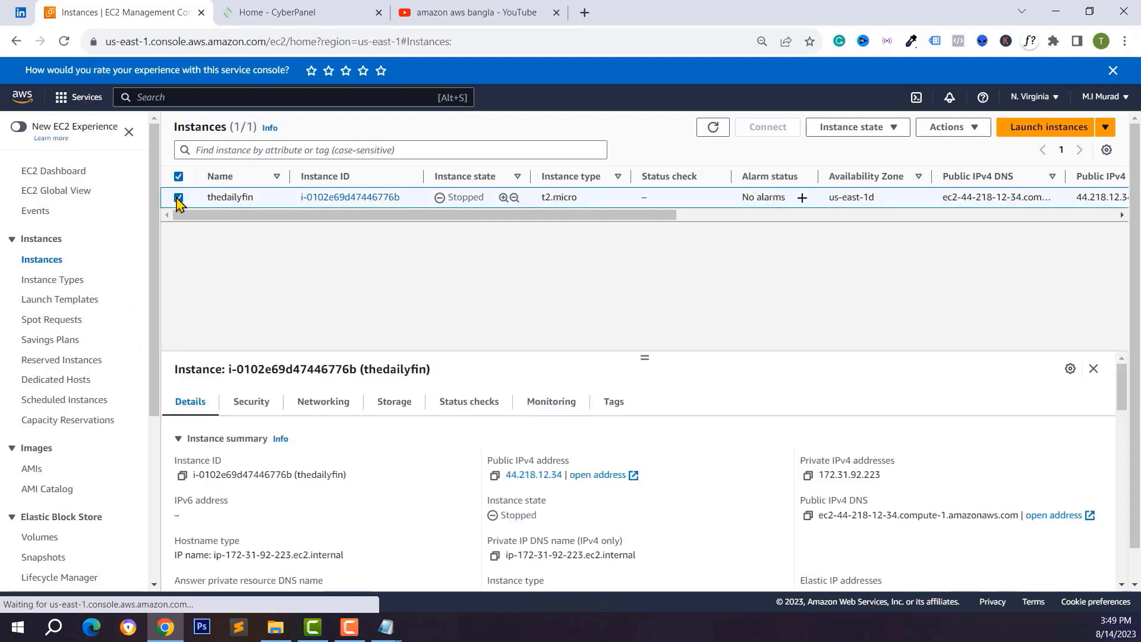
left_click(880, 127)
left_click(852, 173)
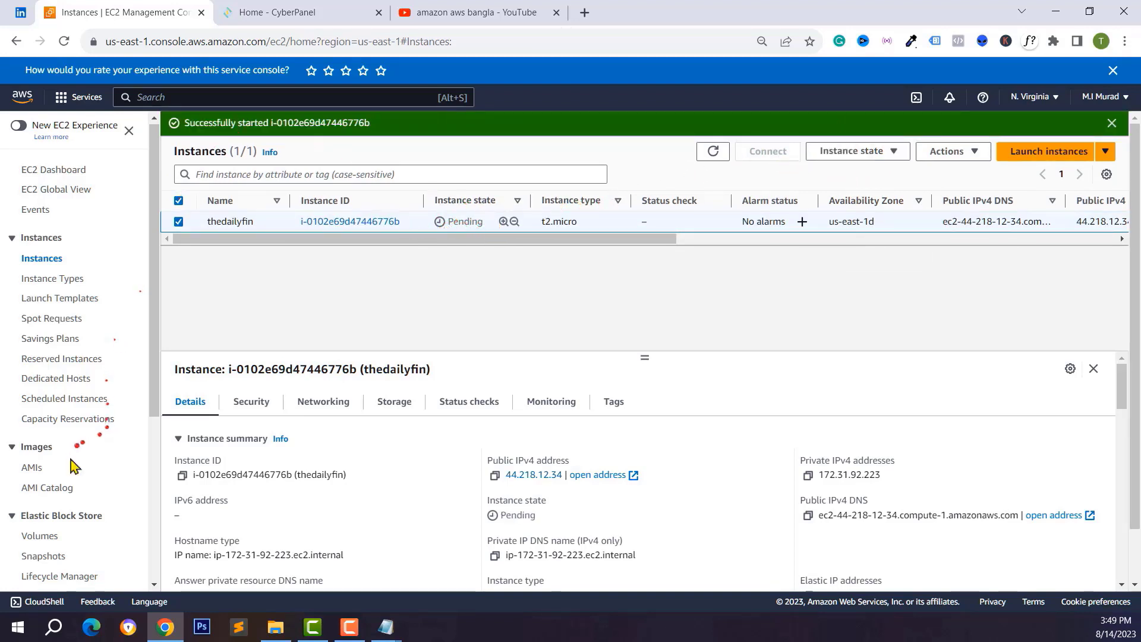
scroll(71, 351, "down", 2)
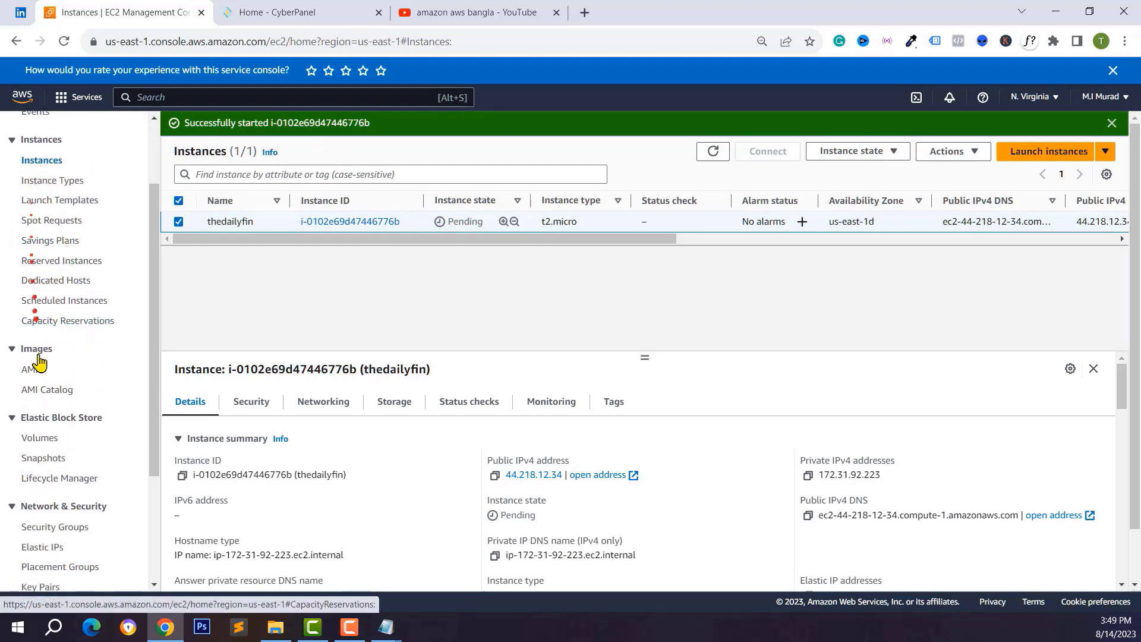
scroll(65, 386, "down", 1)
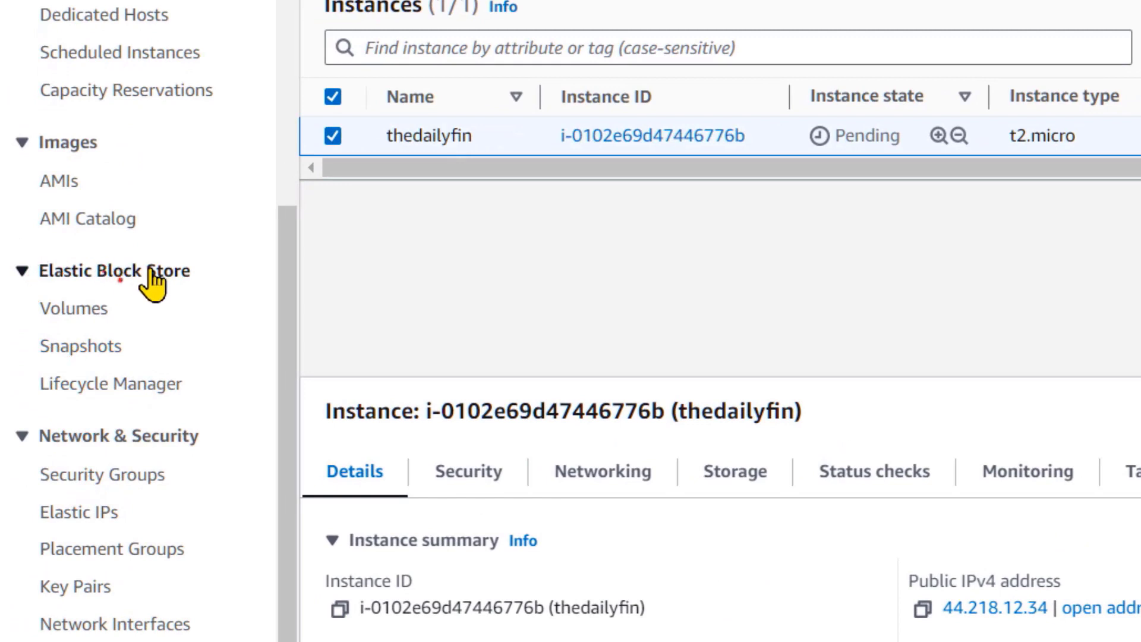
Check the thedailyfin instance's storage details to find its 30 GiB gp2 root volume.
left_click(74, 308)
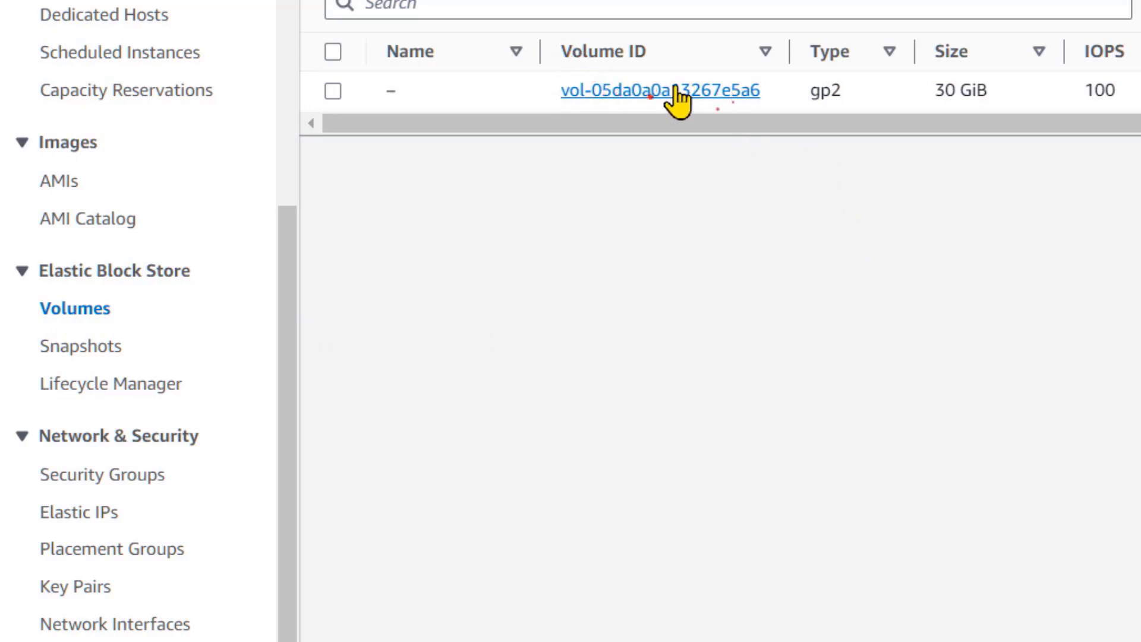
scroll(179, 262, "up", 5)
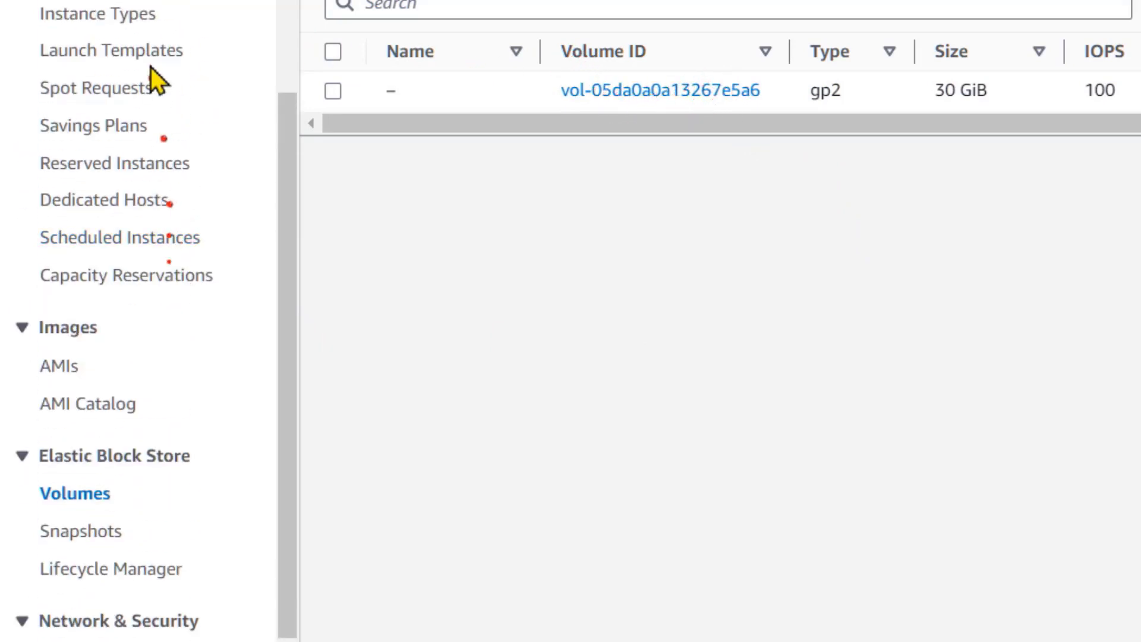
left_click(69, 71)
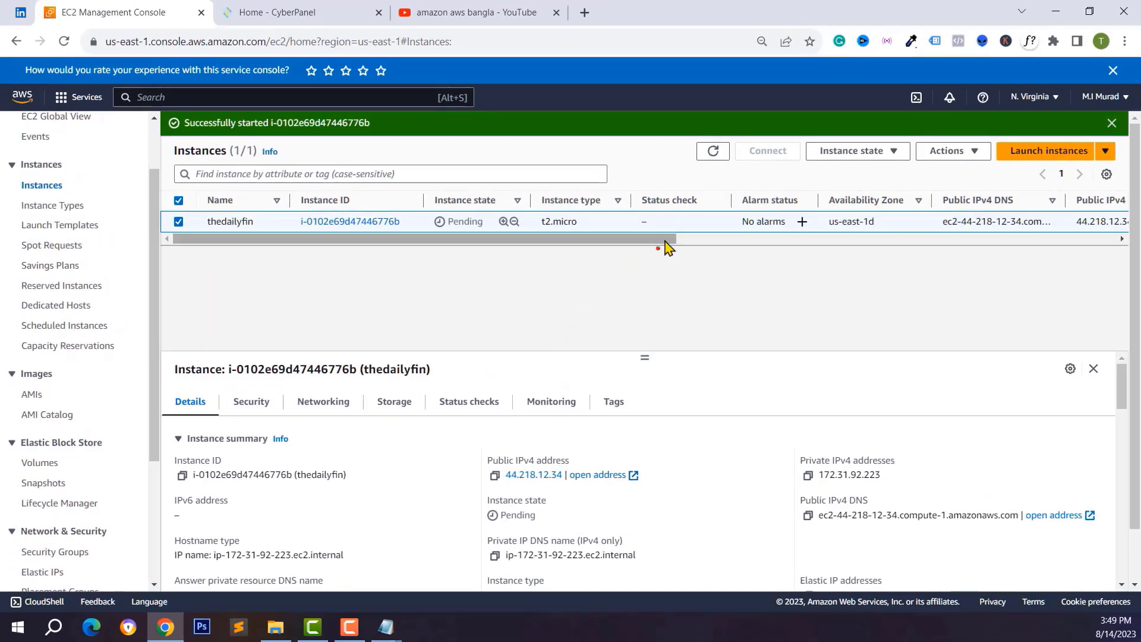
left_click_drag(665, 241, 818, 254)
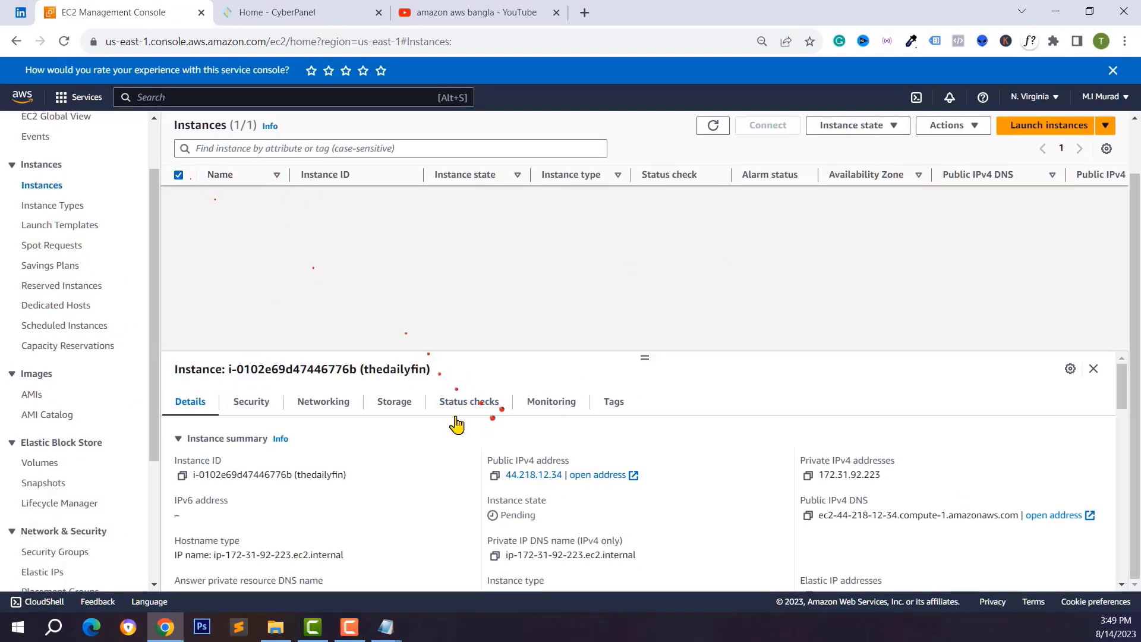
left_click(386, 407)
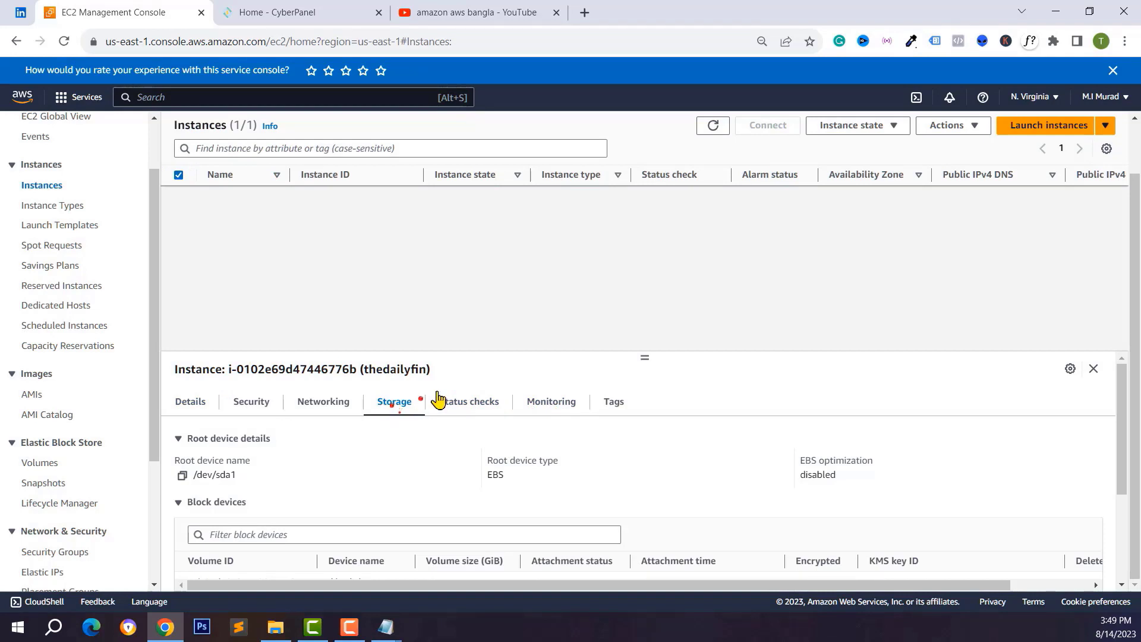
scroll(471, 437, "down", 2)
scroll(483, 464, "up", 1)
scroll(484, 463, "down", 1)
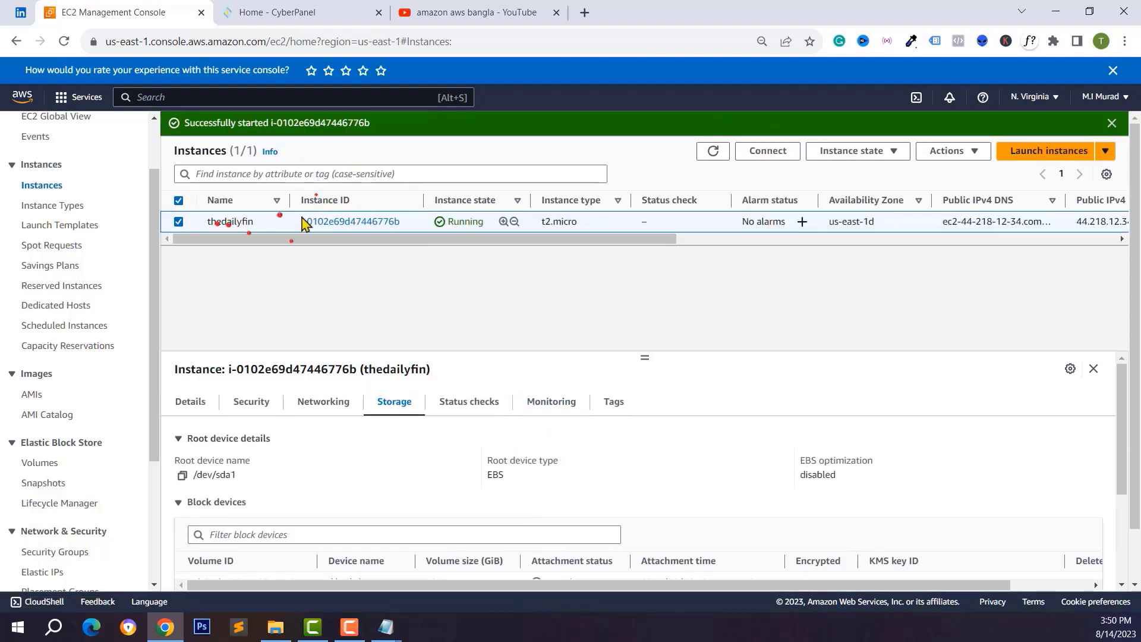
scroll(324, 458, "down", 2)
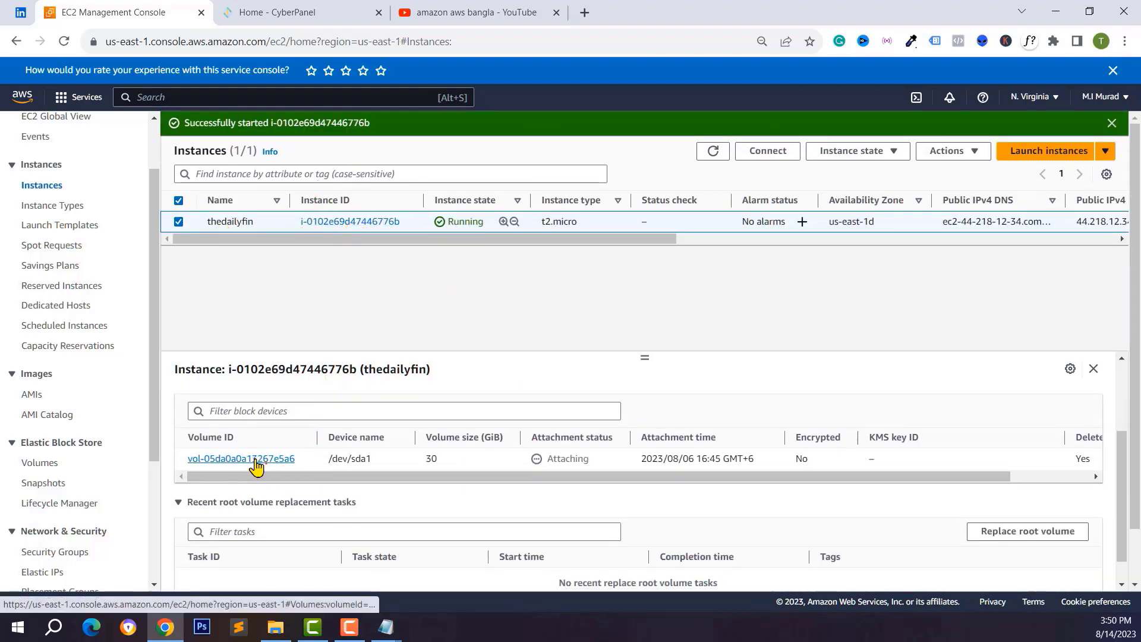
scroll(38, 419, "down", 1)
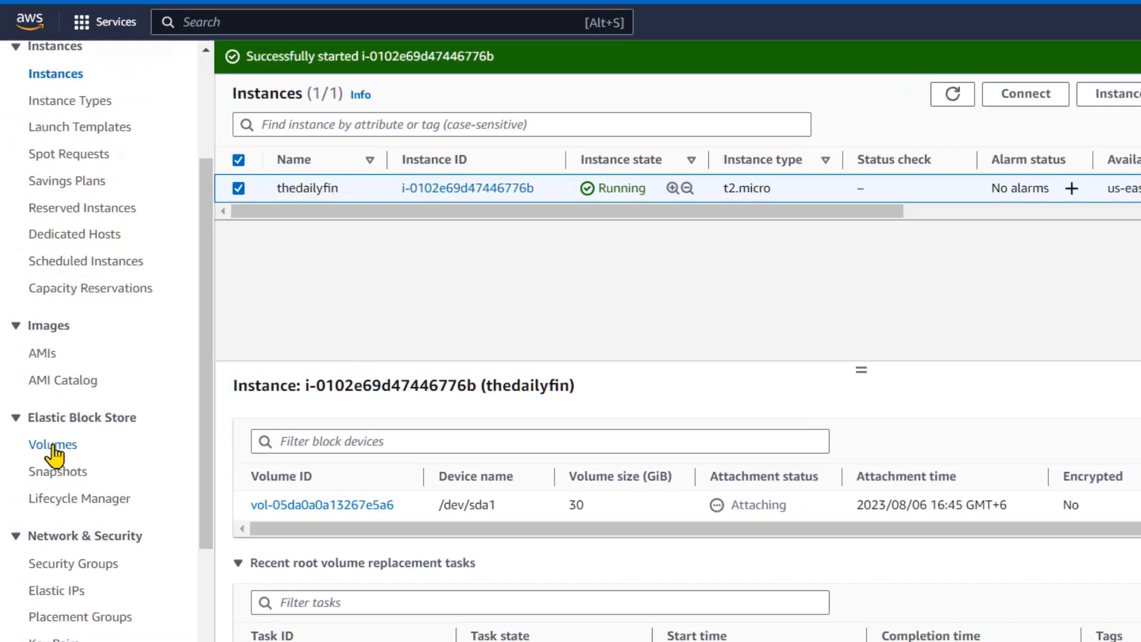
Open the Modify volume page for the 30 GiB volume, leaving the size at 30.
left_click(40, 393)
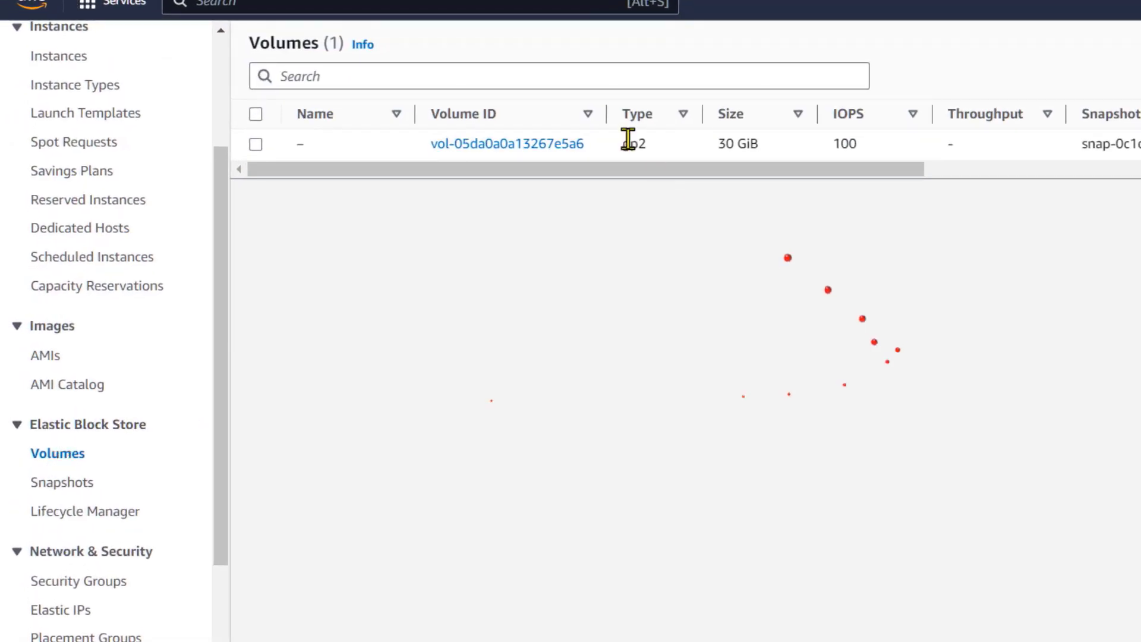
double_click(726, 143)
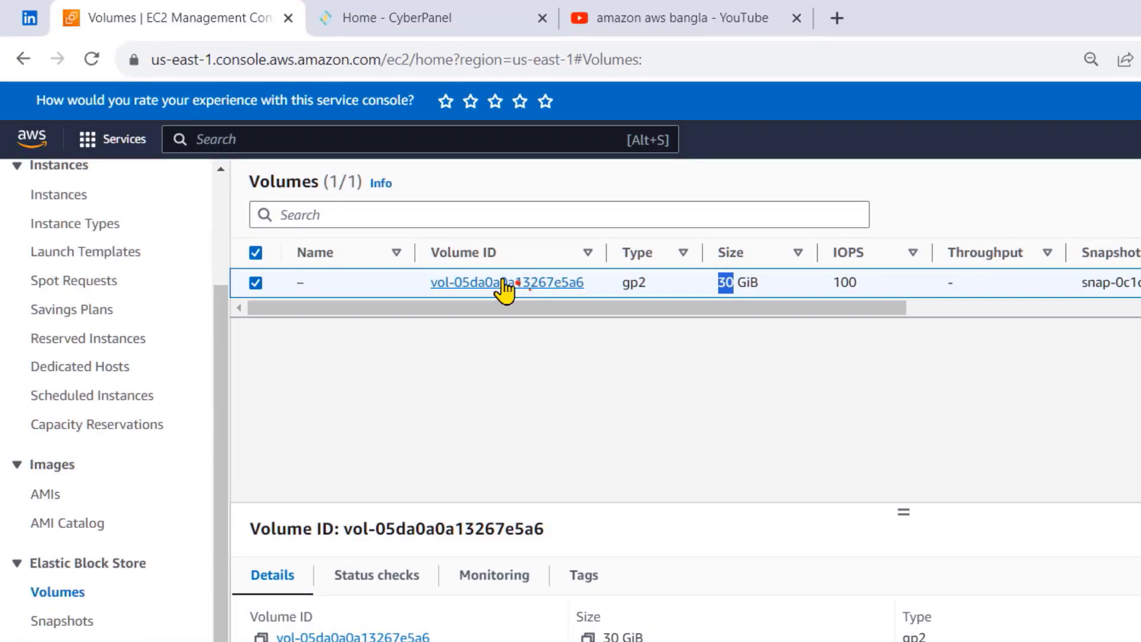
left_click(503, 281)
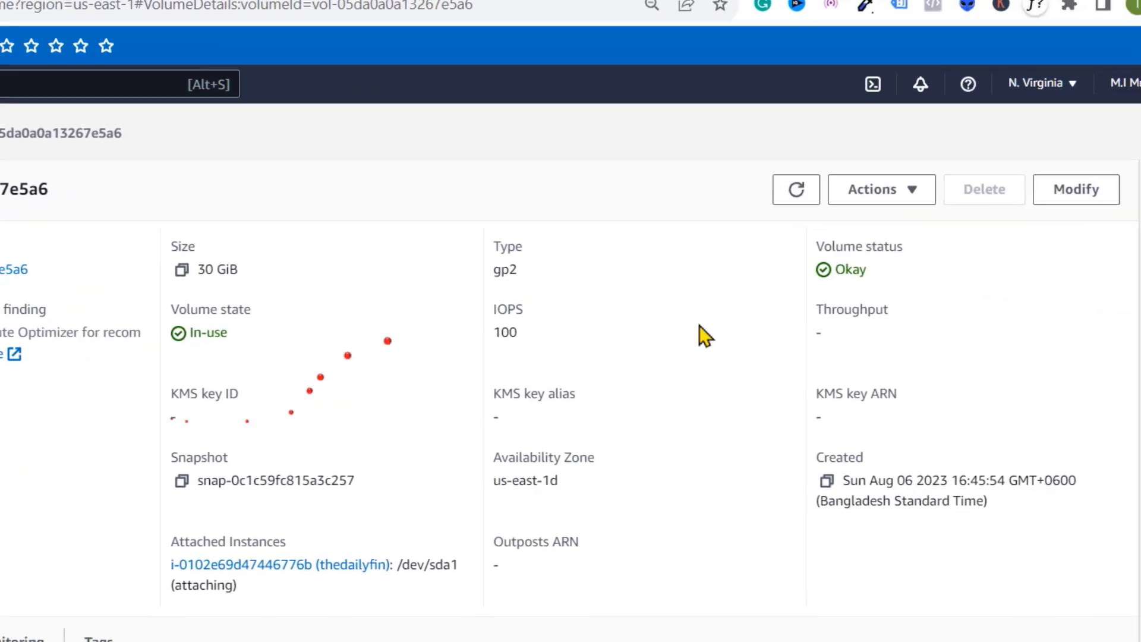
left_click(882, 189)
left_click(1079, 196)
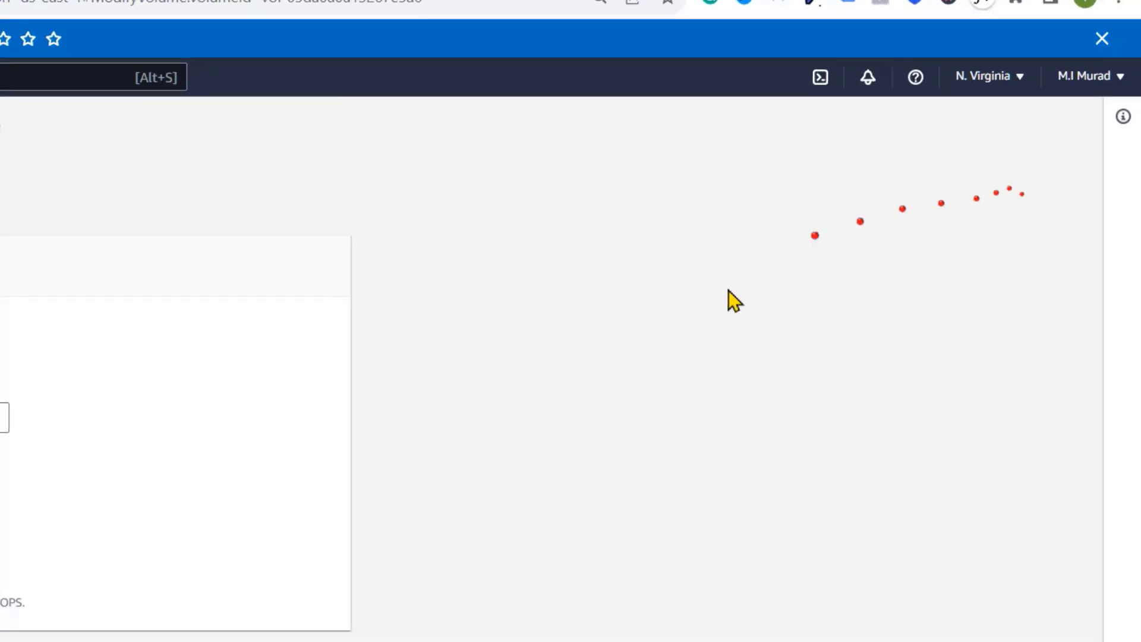
left_click(122, 402)
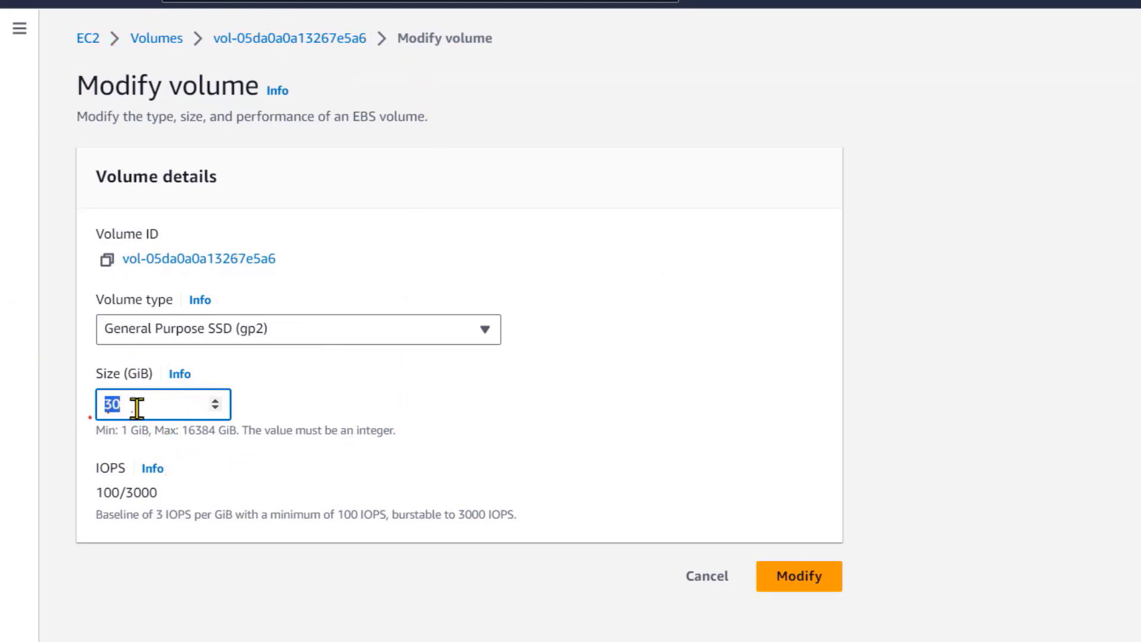
double_click(185, 436)
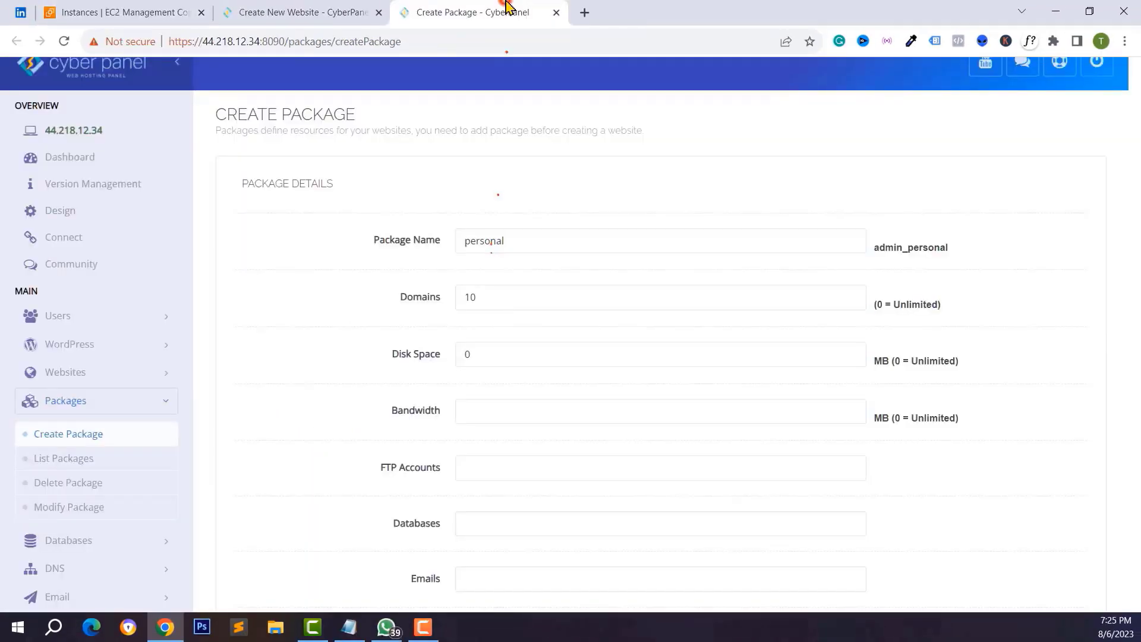
Set the personal package's Bandwidth limit to 0 for unlimited.
left_click(492, 360)
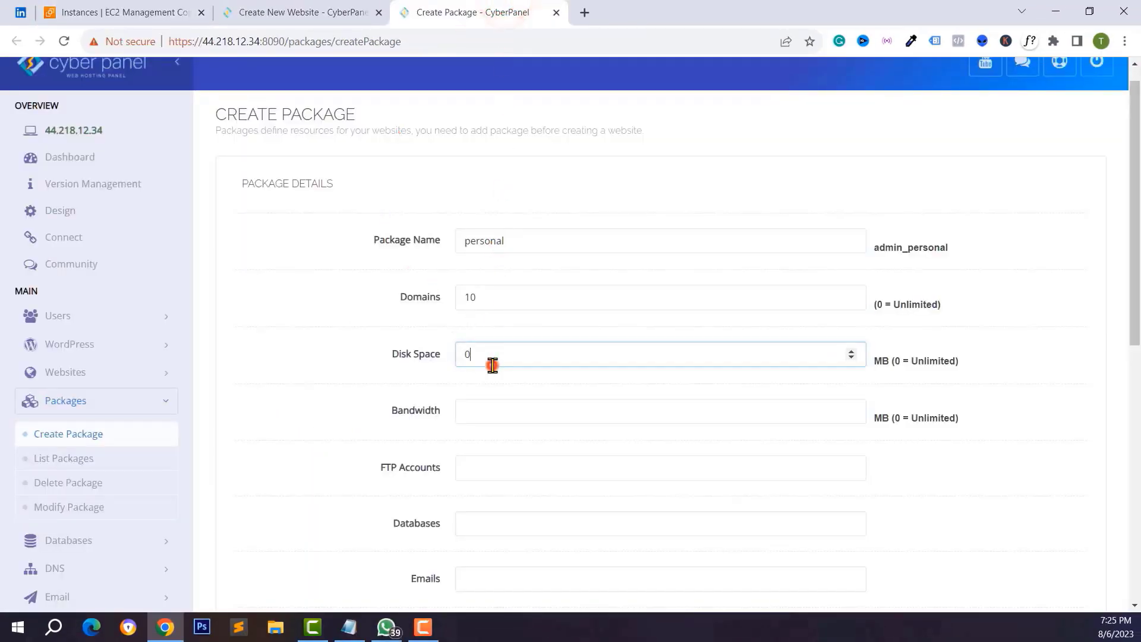
left_click(484, 415)
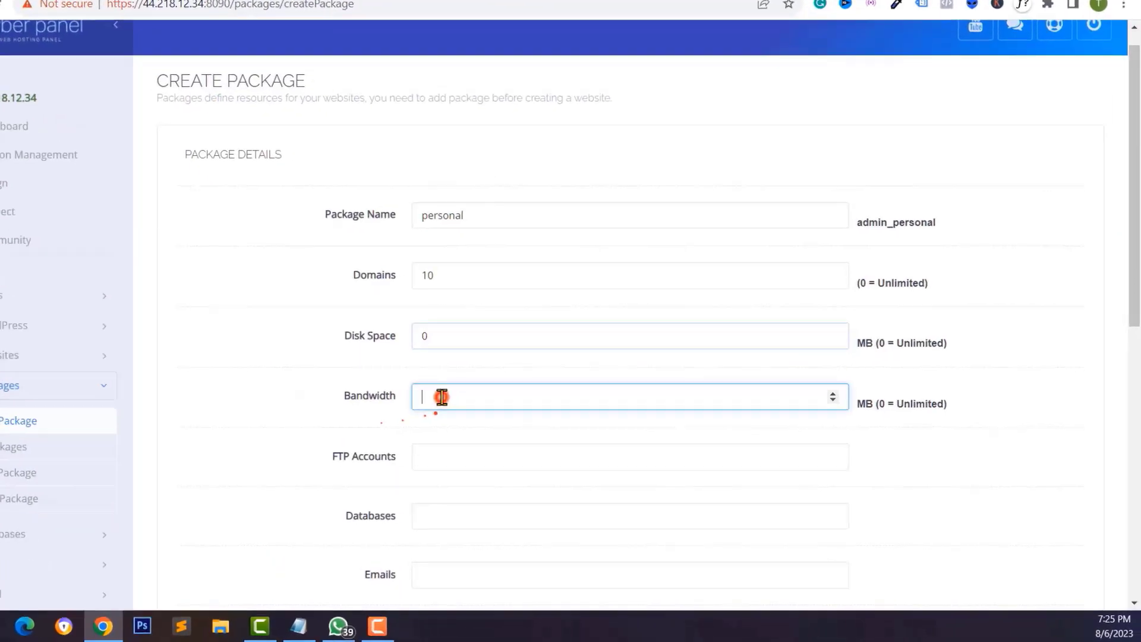
type("-1")
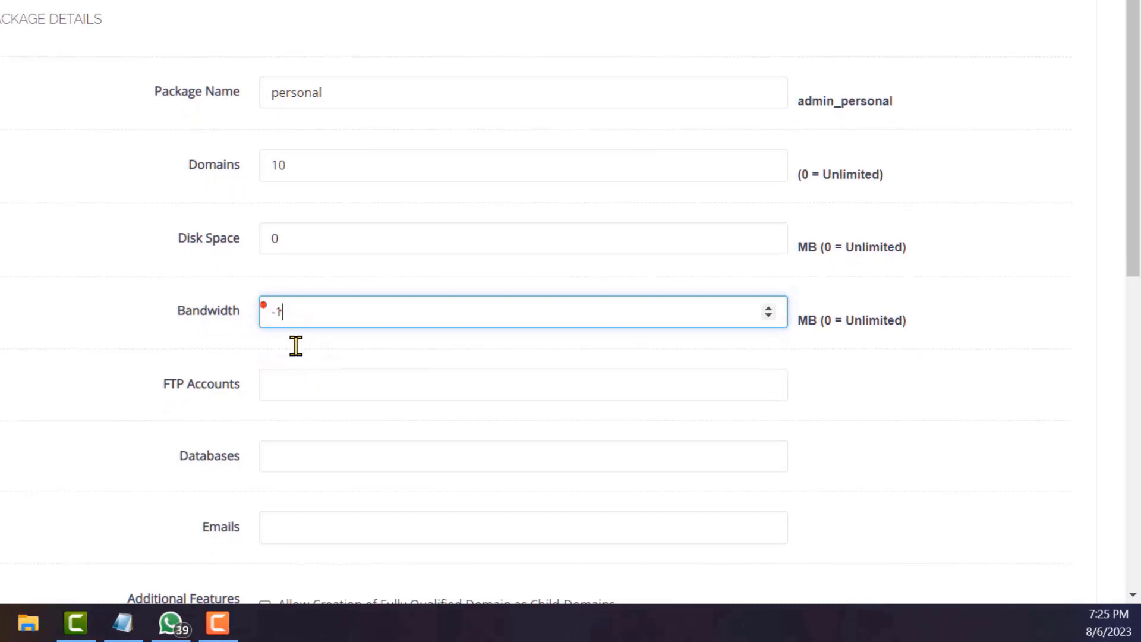
scroll(296, 346, "down", 2)
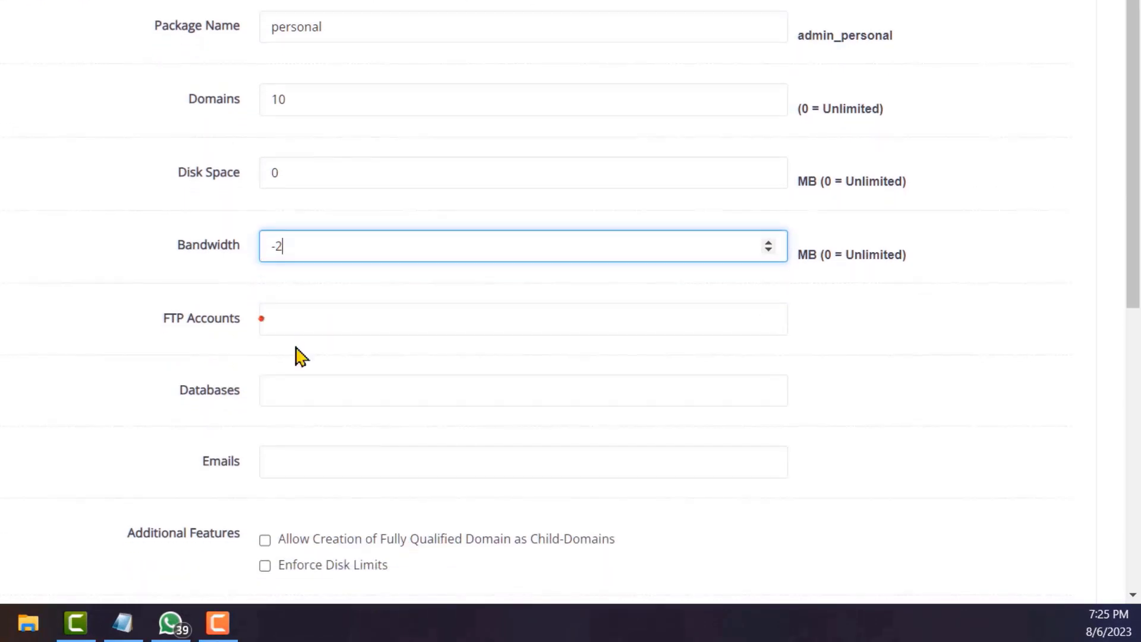
key("BackSpace")
key("BackSpace")
type("0")
Enter 40 FTP accounts, 100 databases and 100 emails, then create the package.
left_click(353, 292)
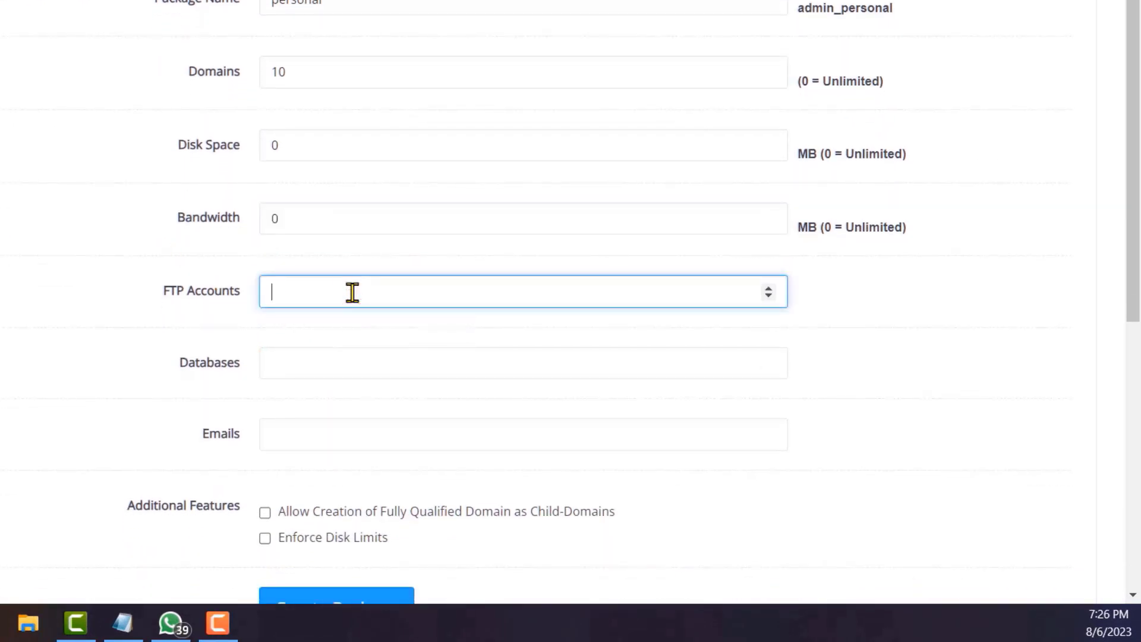
left_click(298, 372)
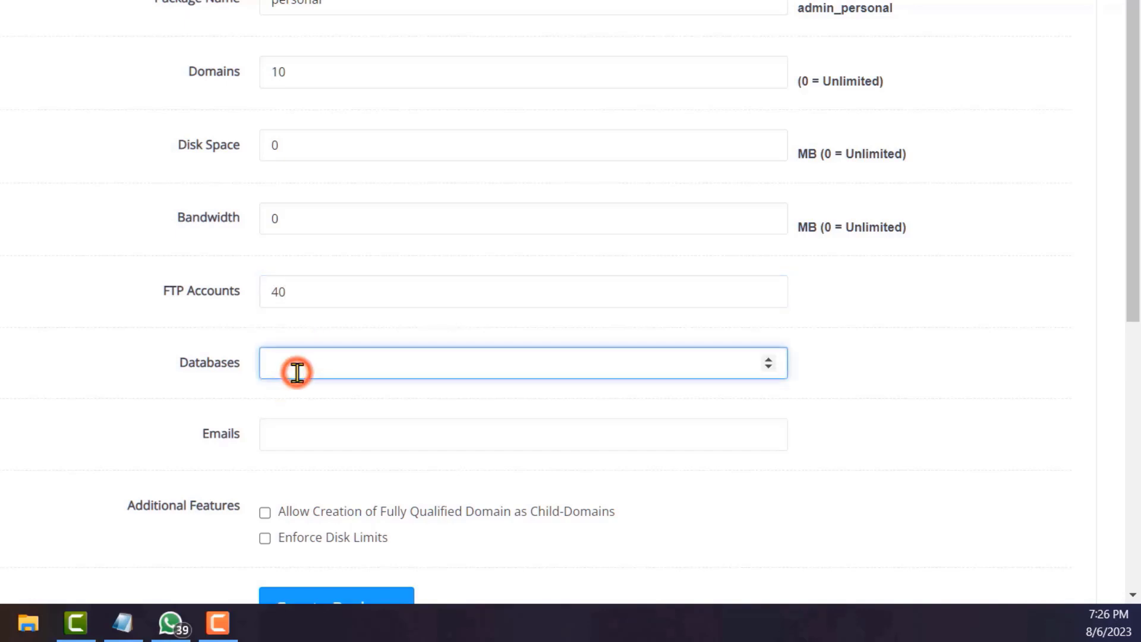
type("100")
left_click(298, 443)
type("100")
scroll(298, 443, "down", 1)
scroll(315, 488, "down", 1)
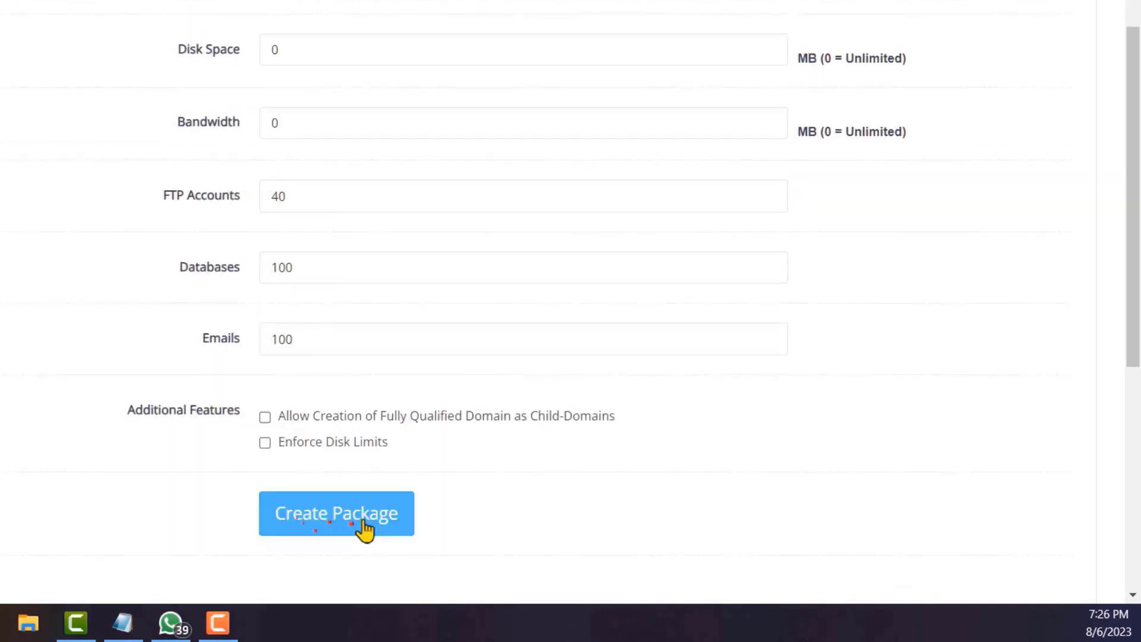
left_click(366, 529)
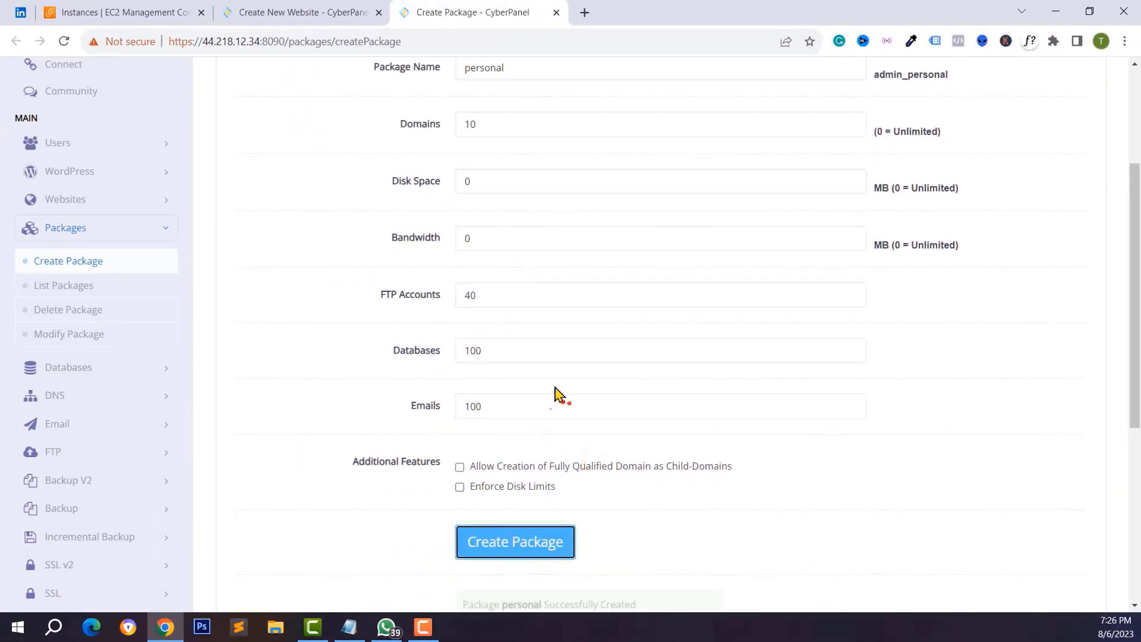
scroll(543, 476, "down", 2)
scroll(499, 357, "up", 5)
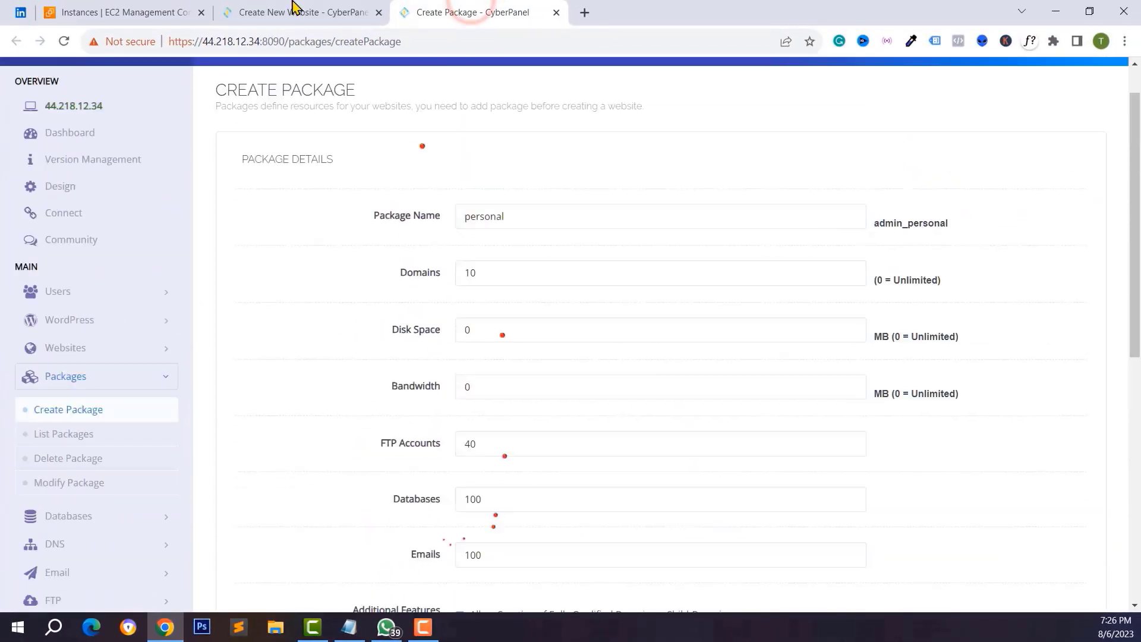
Reload the Create Website form and choose package admin_personal with owner admin.
left_click(288, 7)
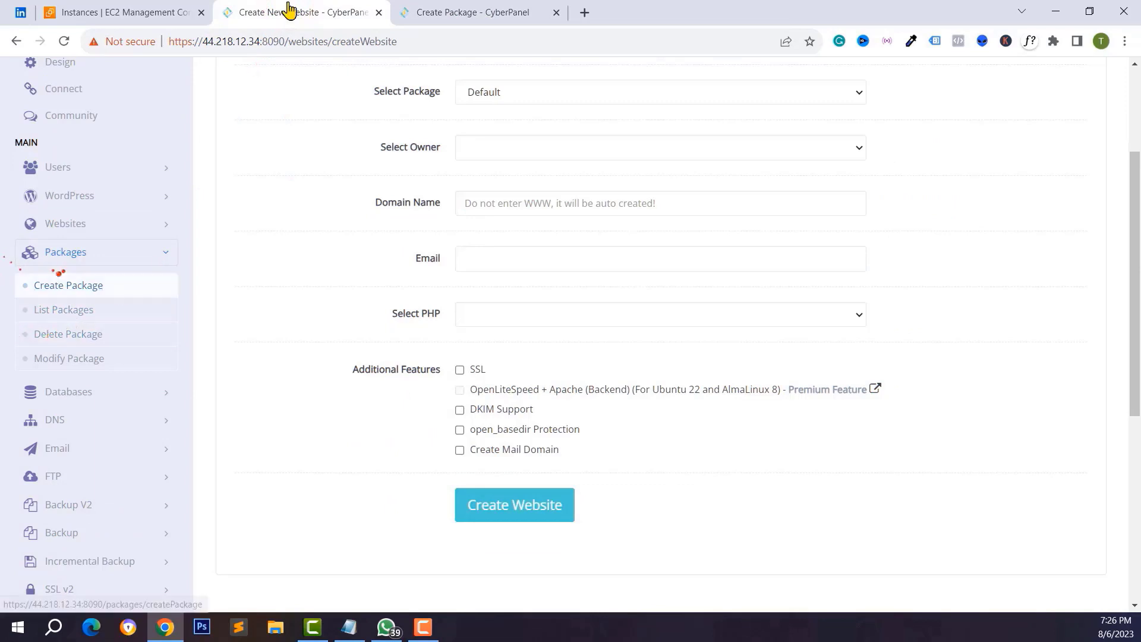
scroll(519, 189, "up", 2)
left_click(519, 189)
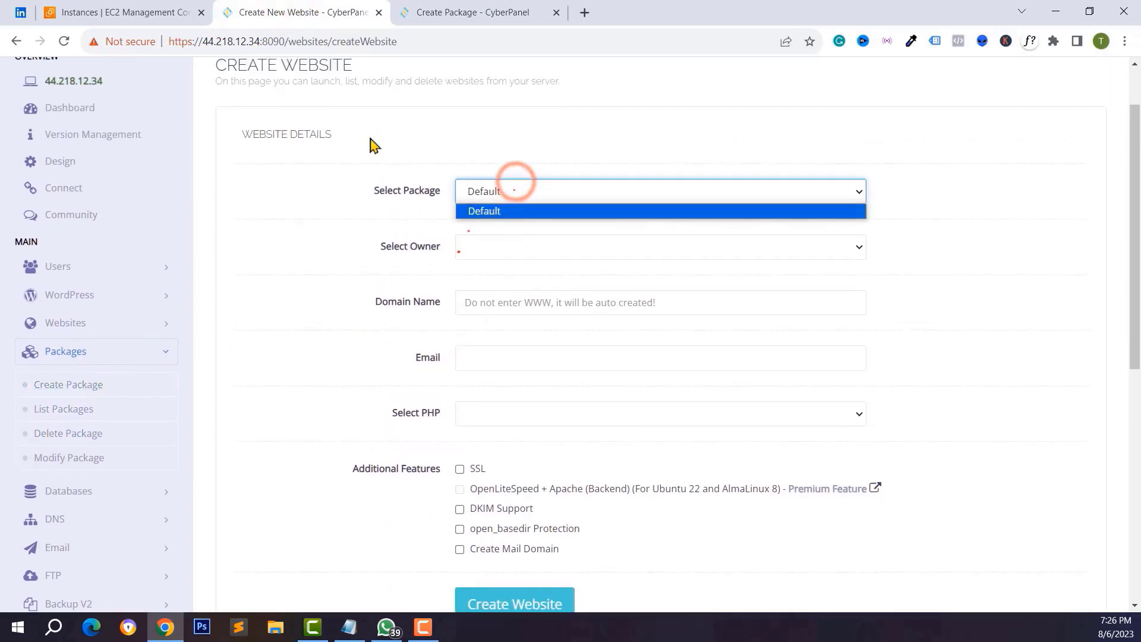
left_click(62, 43)
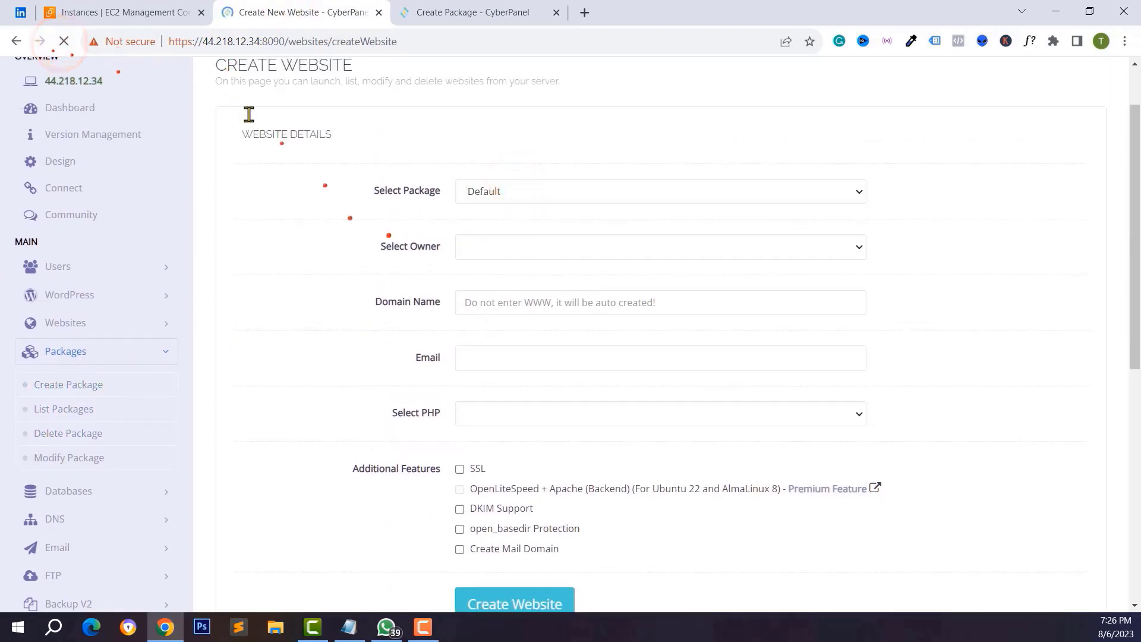
left_click(502, 196)
left_click(502, 237)
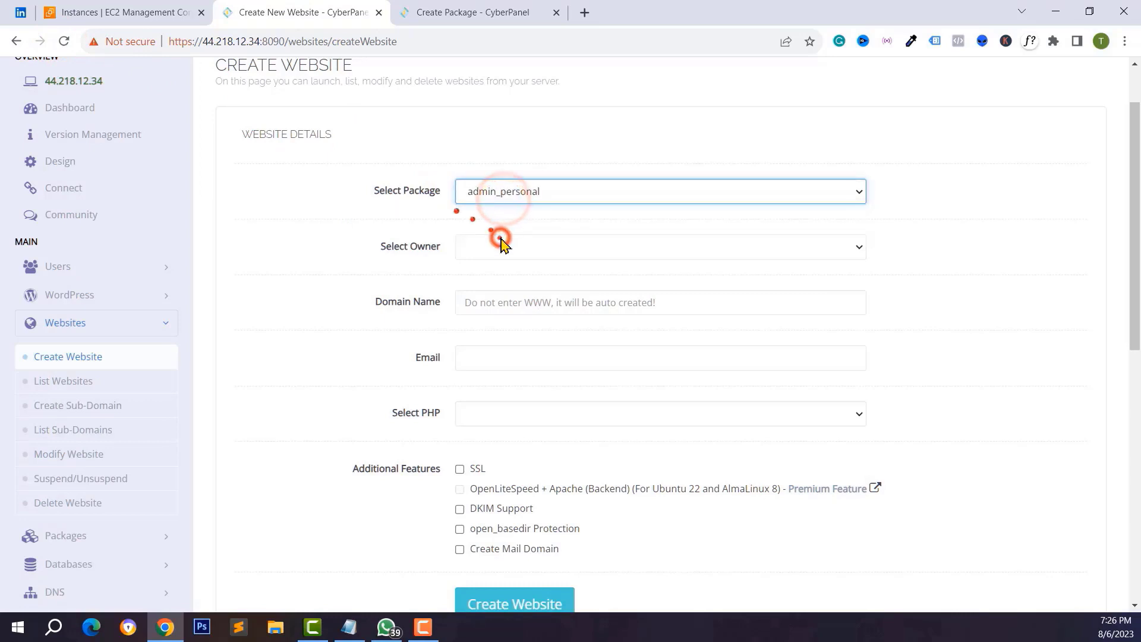
left_click(492, 242)
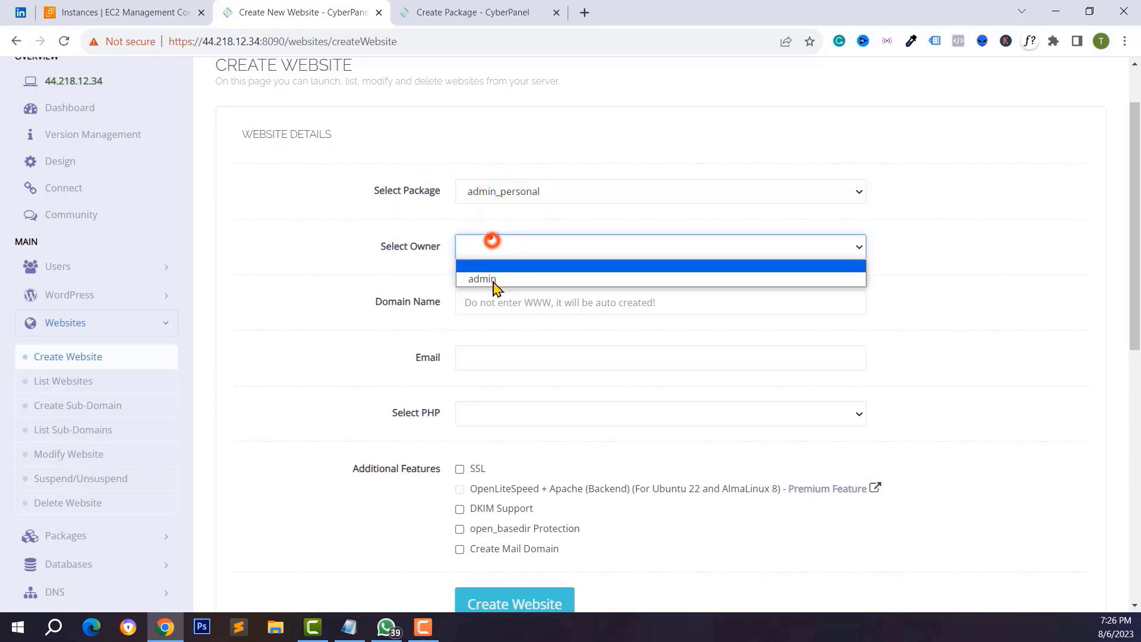
left_click(493, 282)
scroll(485, 279, "down", 1)
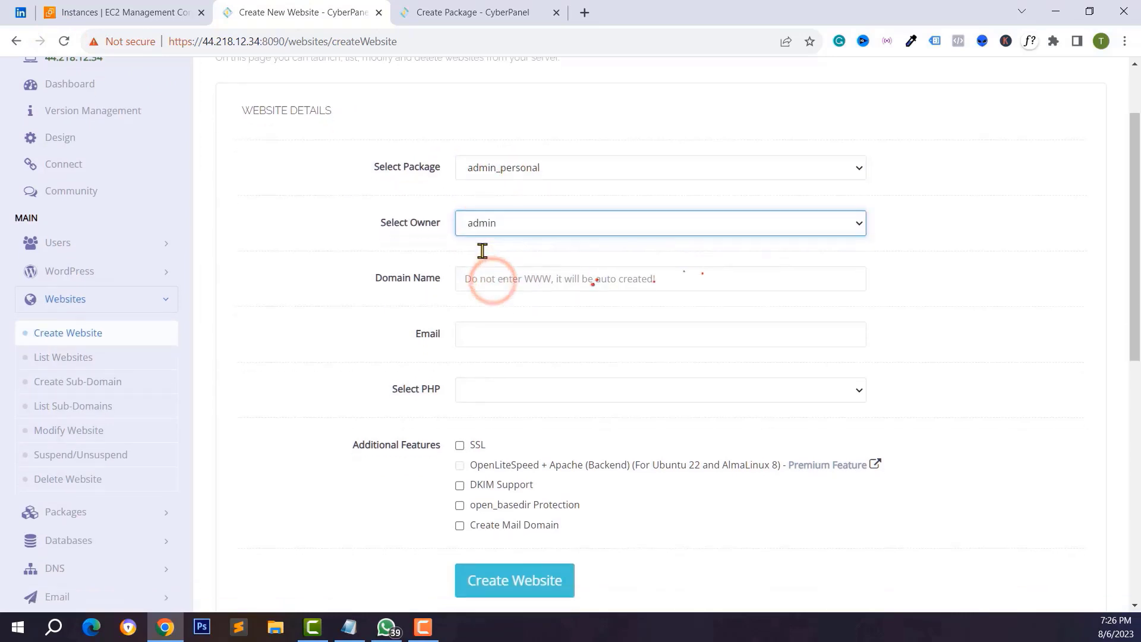
left_click(482, 250)
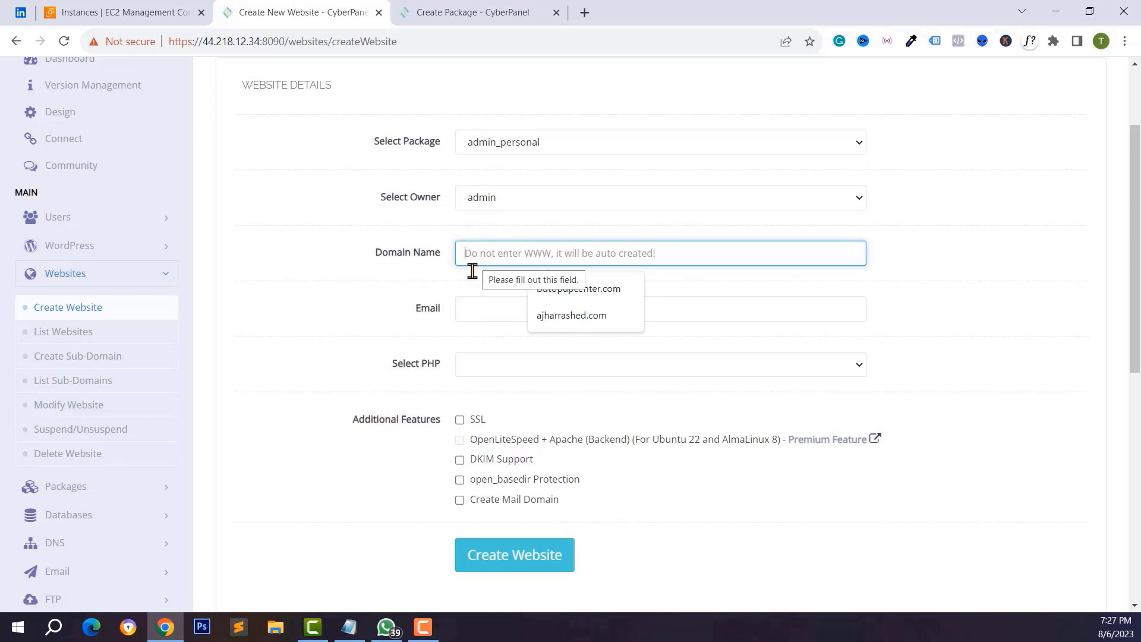
left_click(473, 272)
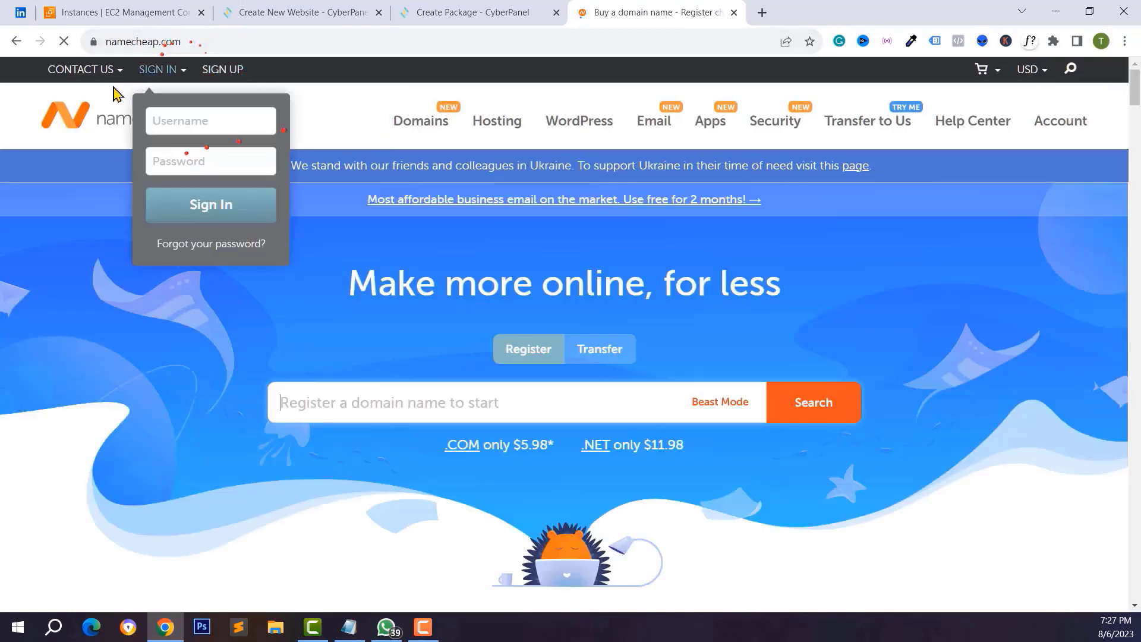
Search Namecheap for thedailyfin.com and add it to the cart.
scroll(537, 317, "down", 2)
left_click(404, 308)
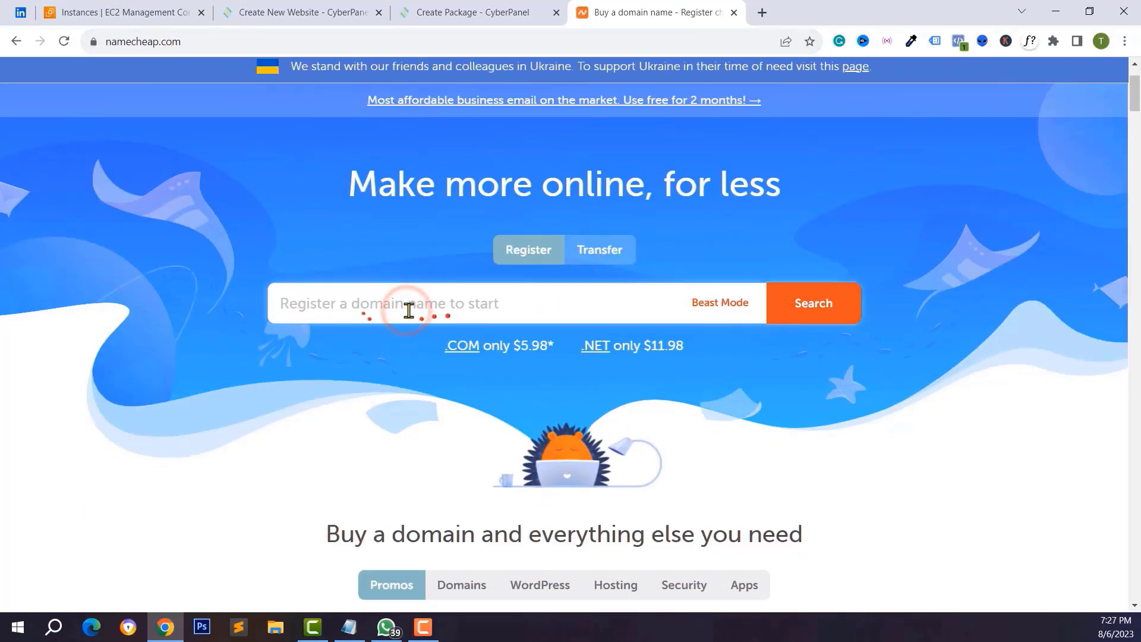
scroll(428, 303, "up", 2)
type("thedailyfin.com")
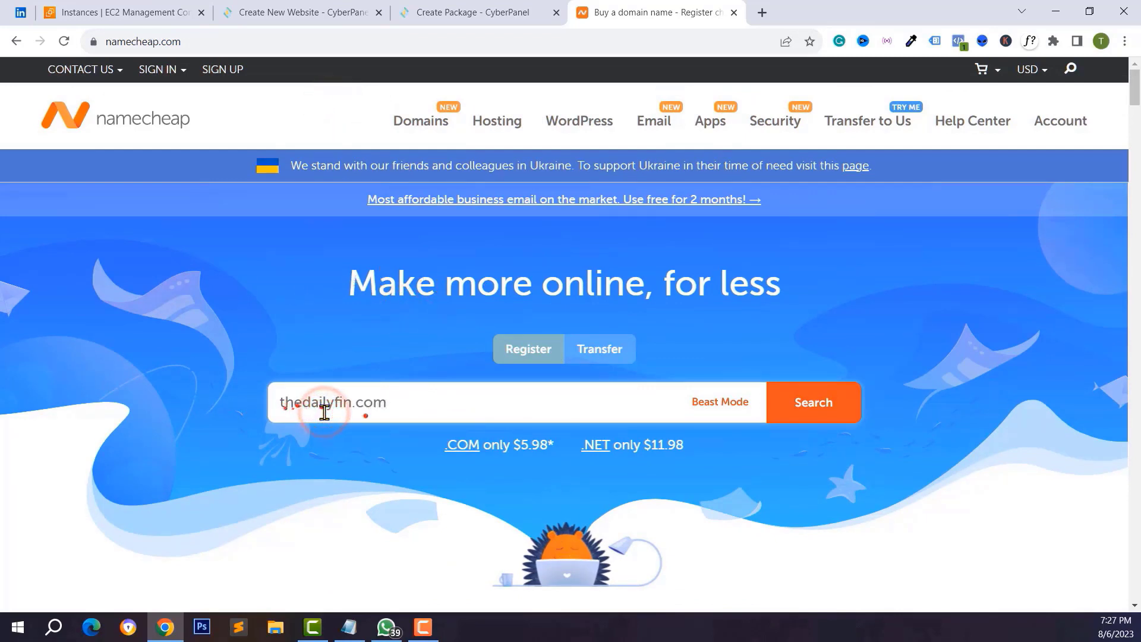
left_click(773, 410)
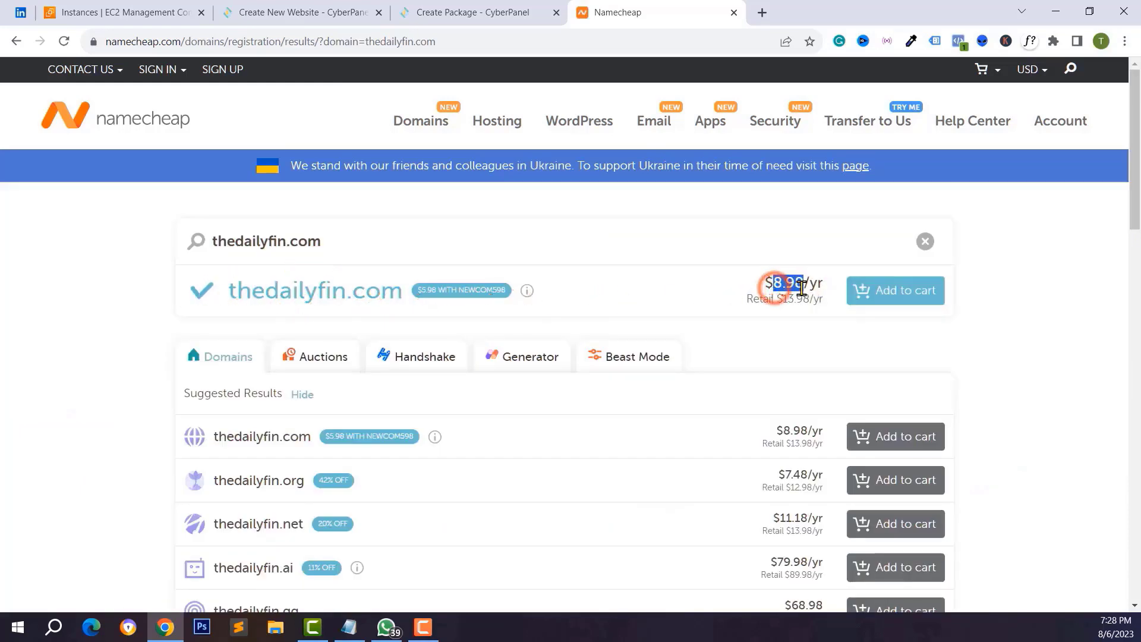
left_click(895, 294)
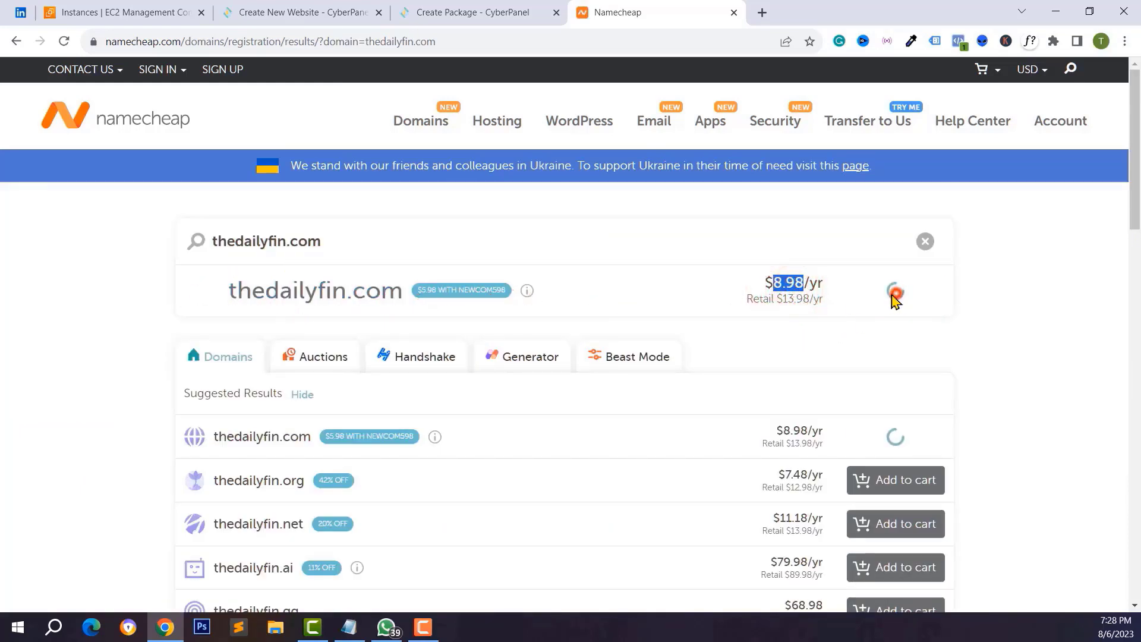
Copy the coupon code offered alongside the domain.
left_click(449, 290)
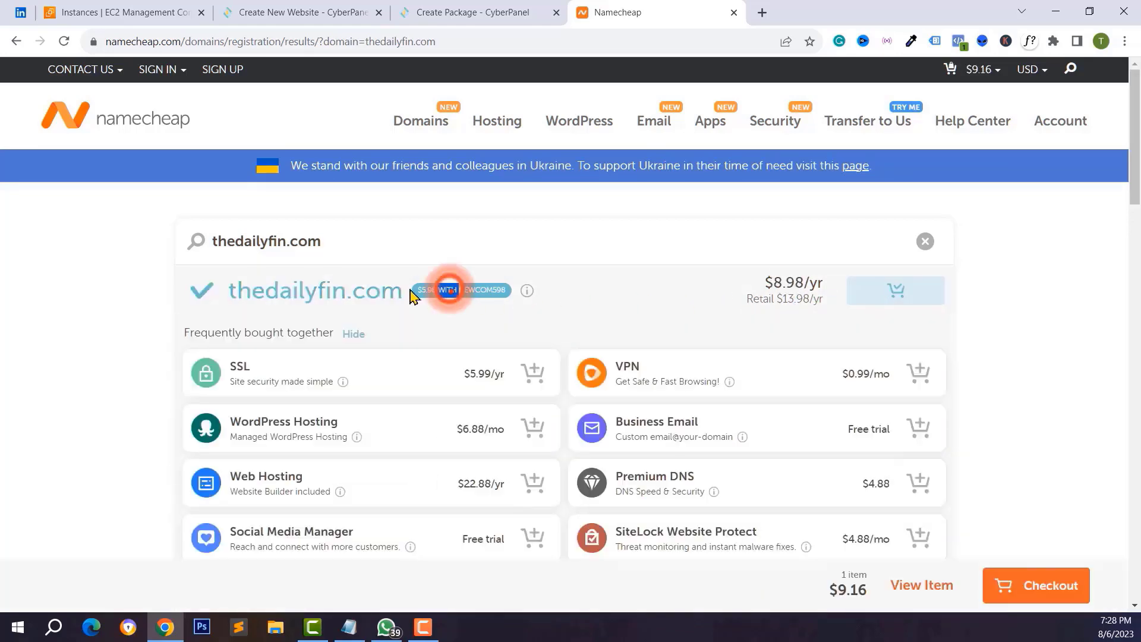
double_click(505, 290)
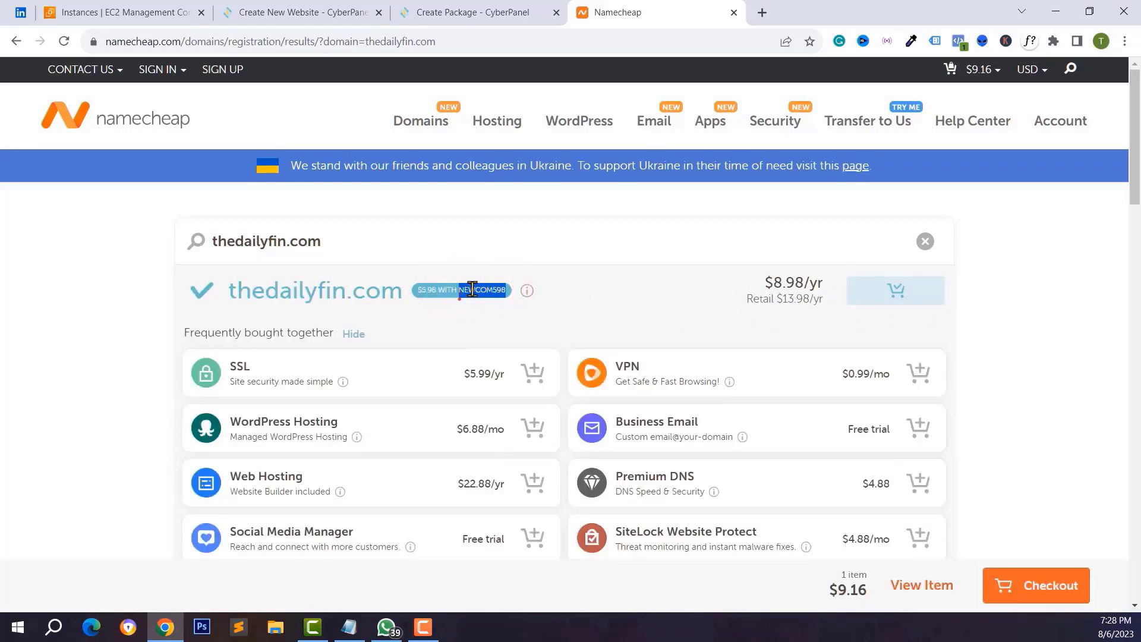
right_click(473, 290)
left_click(500, 300)
scroll(933, 474, "down", 6)
At checkout, paste the copied coupon into Promo Code and apply it.
left_click(1023, 585)
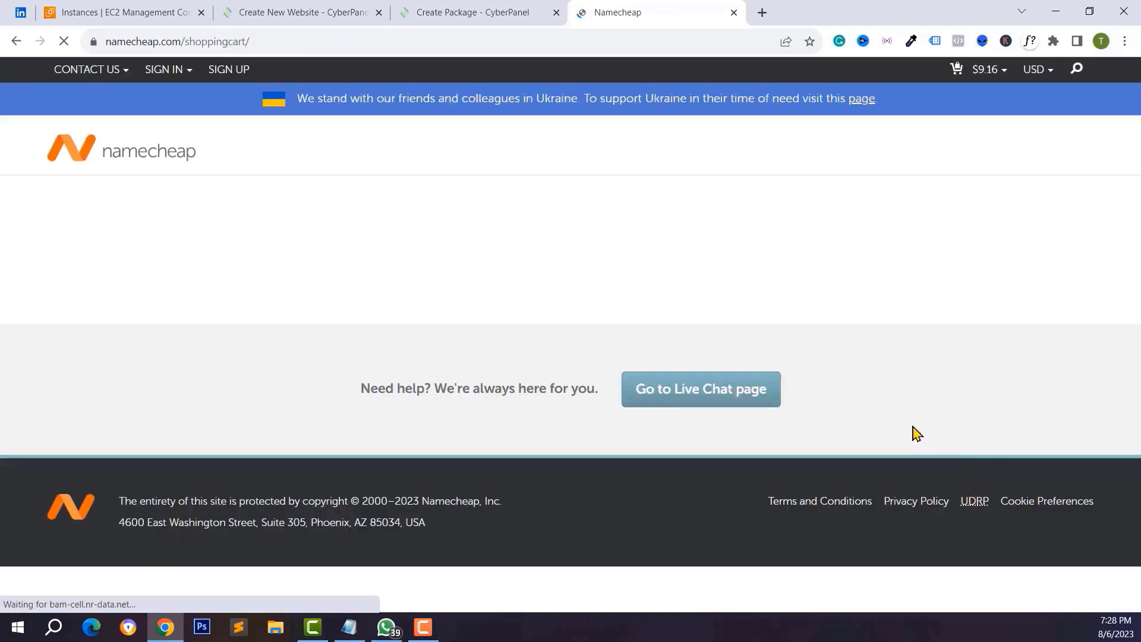
right_click(859, 409)
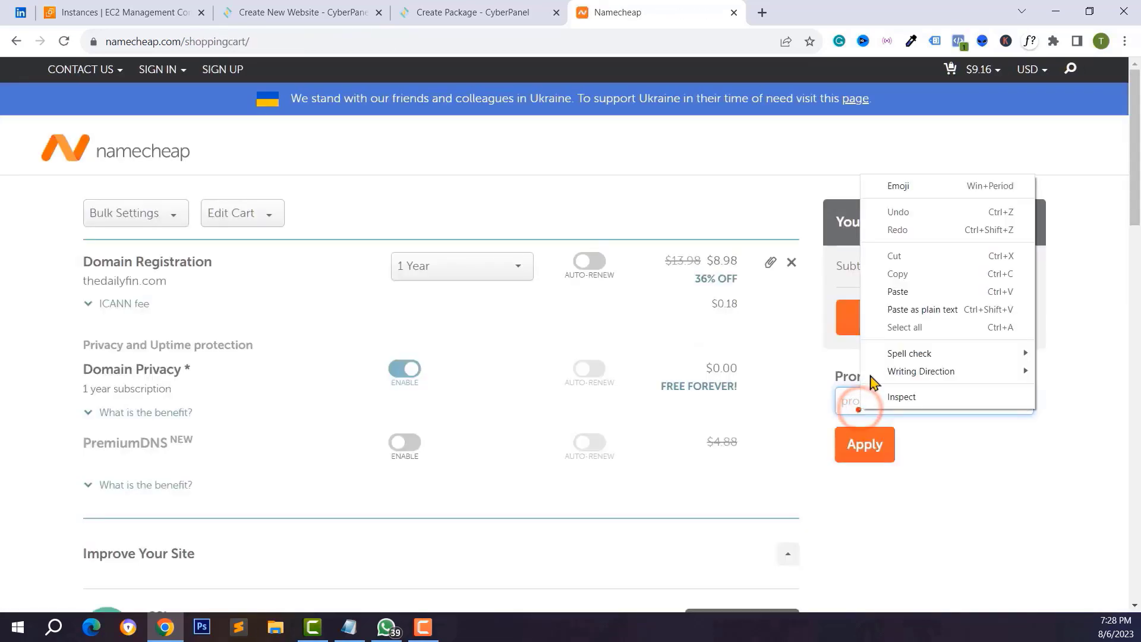
left_click(898, 292)
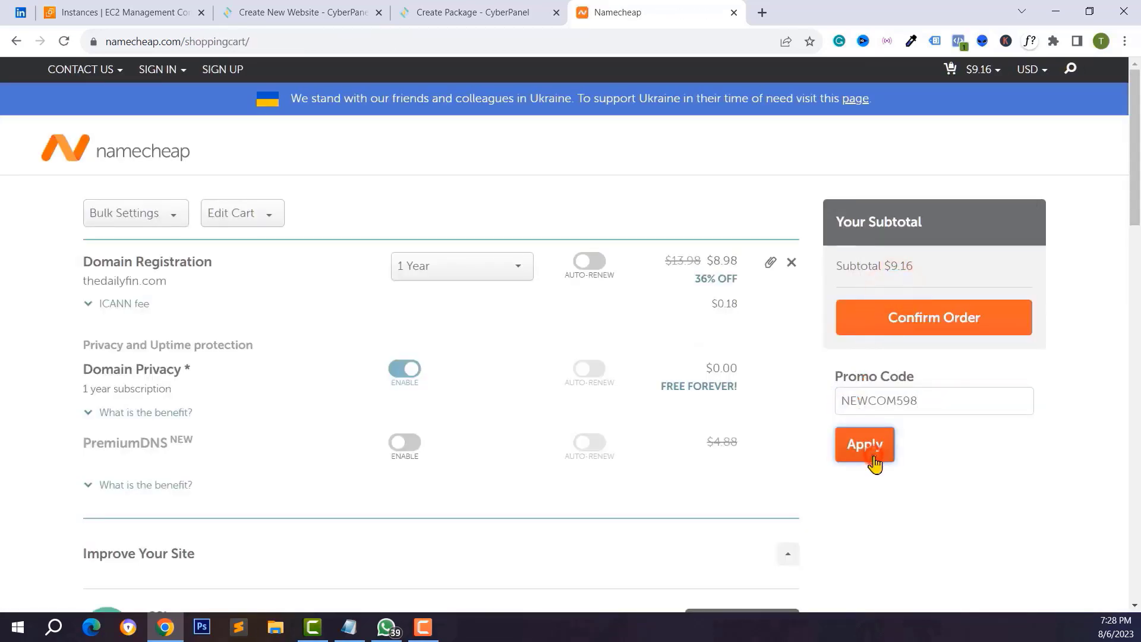
left_click(869, 454)
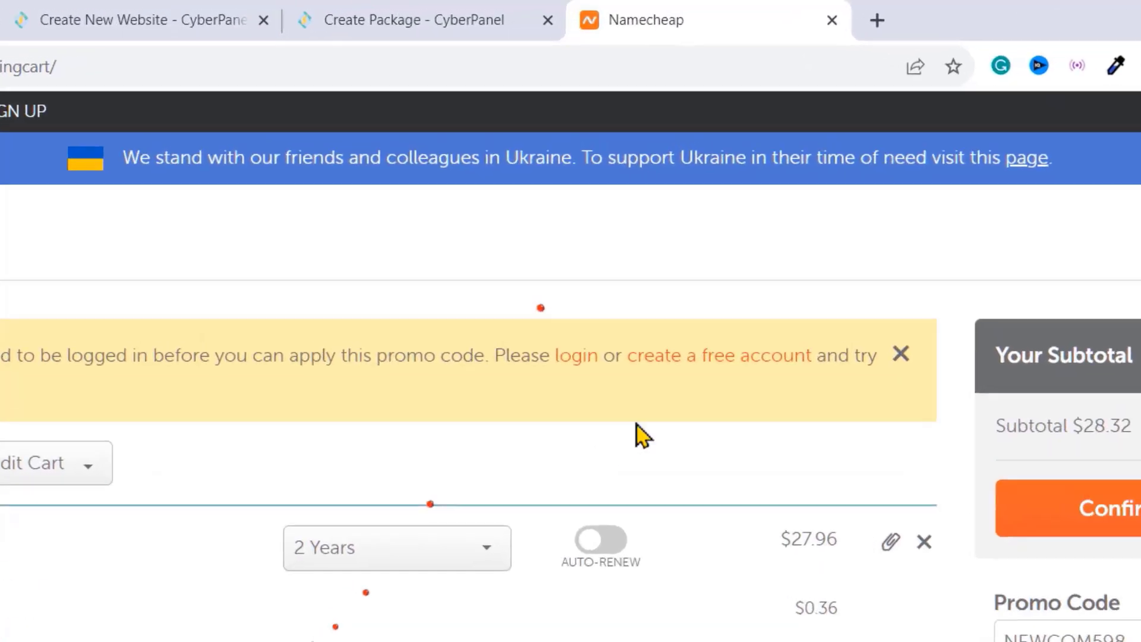
Create a free Namecheap account with a username and password, then continue.
left_click(672, 224)
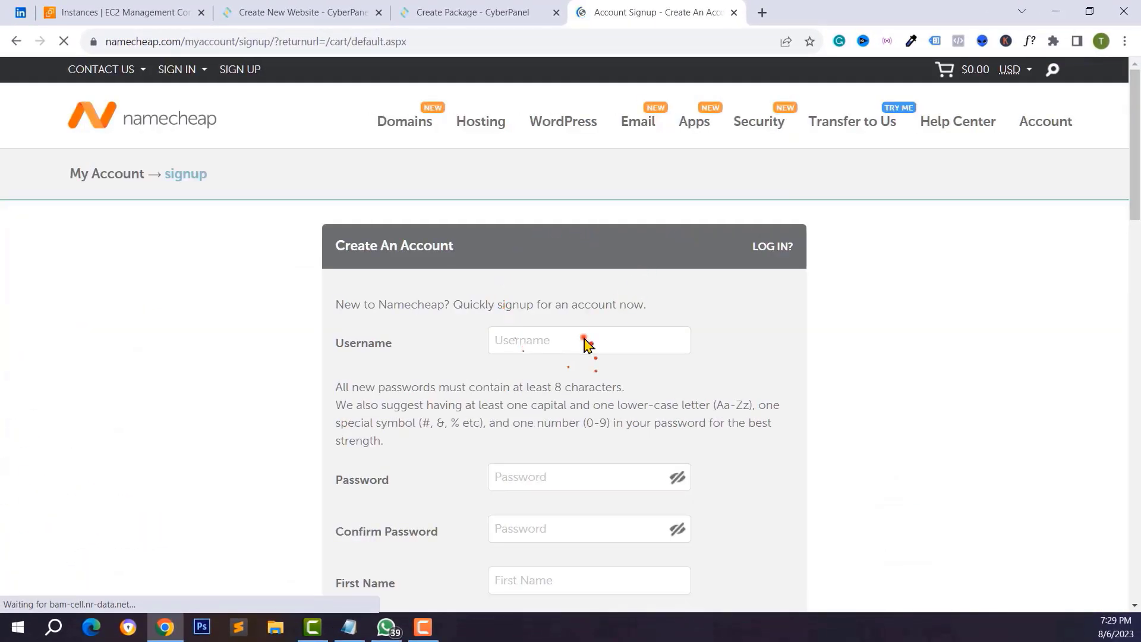
left_click(584, 339)
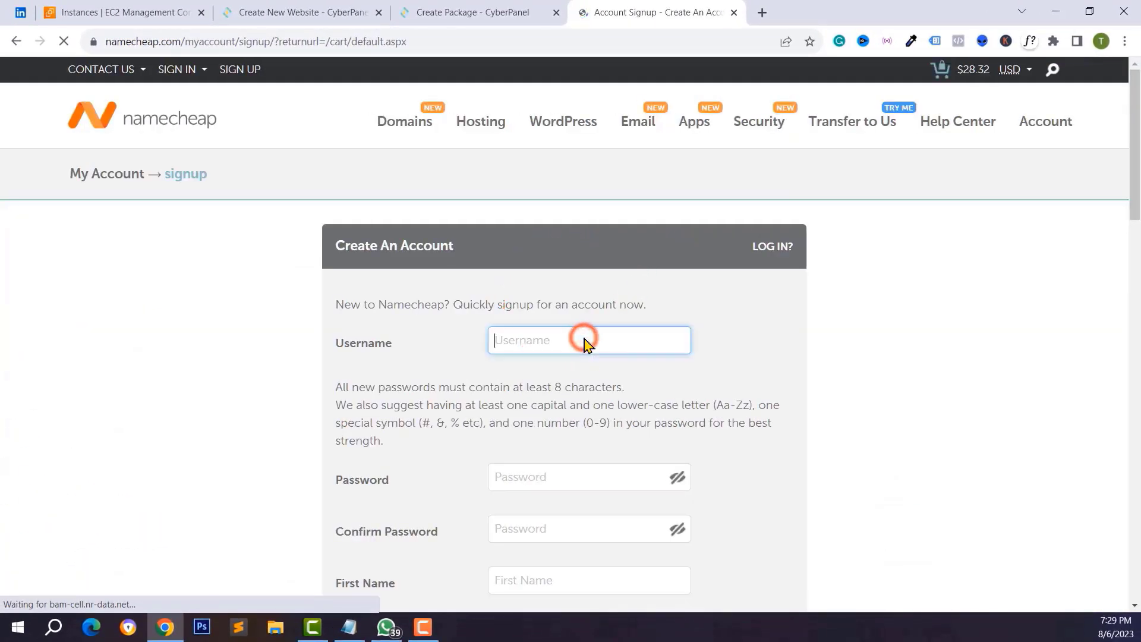
scroll(583, 368, "down", 2)
left_click(583, 378)
left_click(583, 441)
scroll(523, 323, "up", 4)
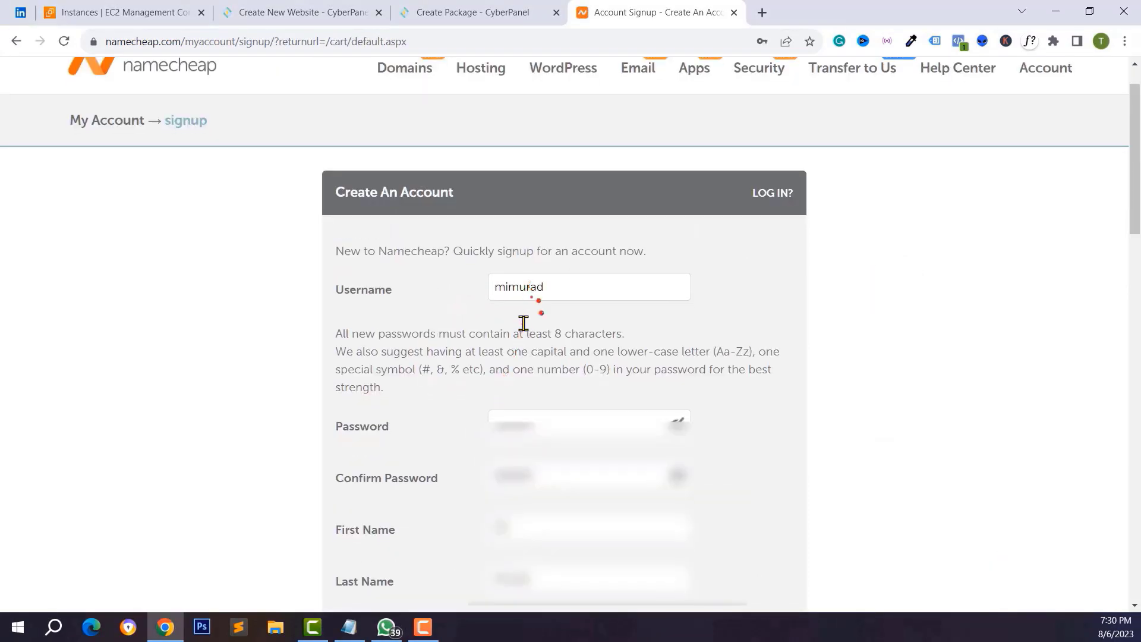
scroll(523, 333, "down", 5)
left_click(537, 496)
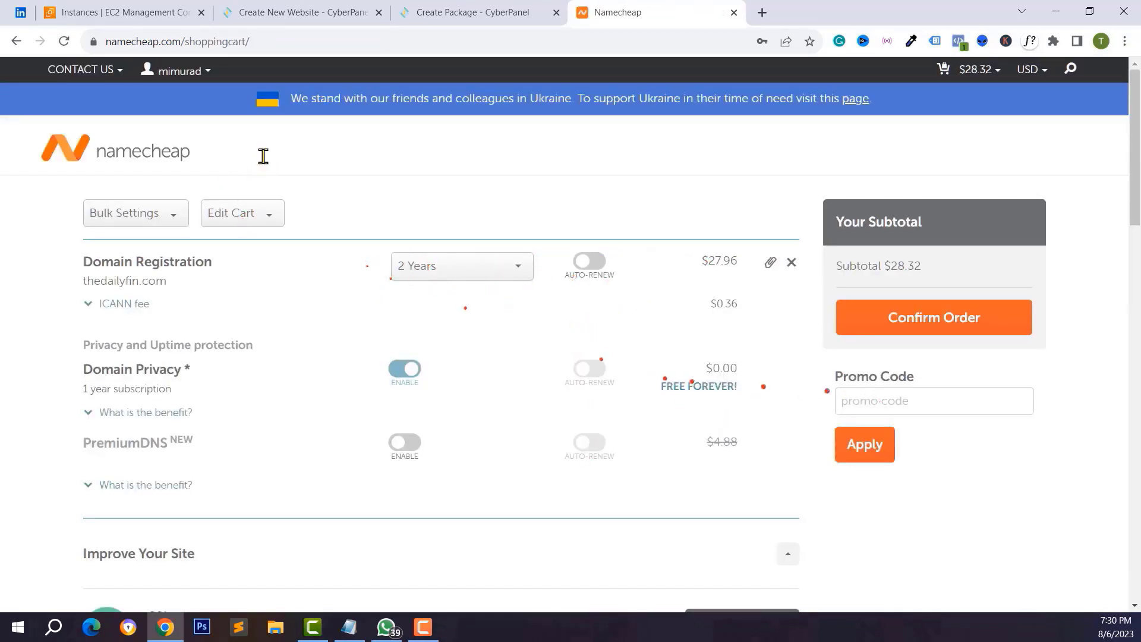
Paste the coupon code into the cart's Promo Code field again.
left_click(857, 390)
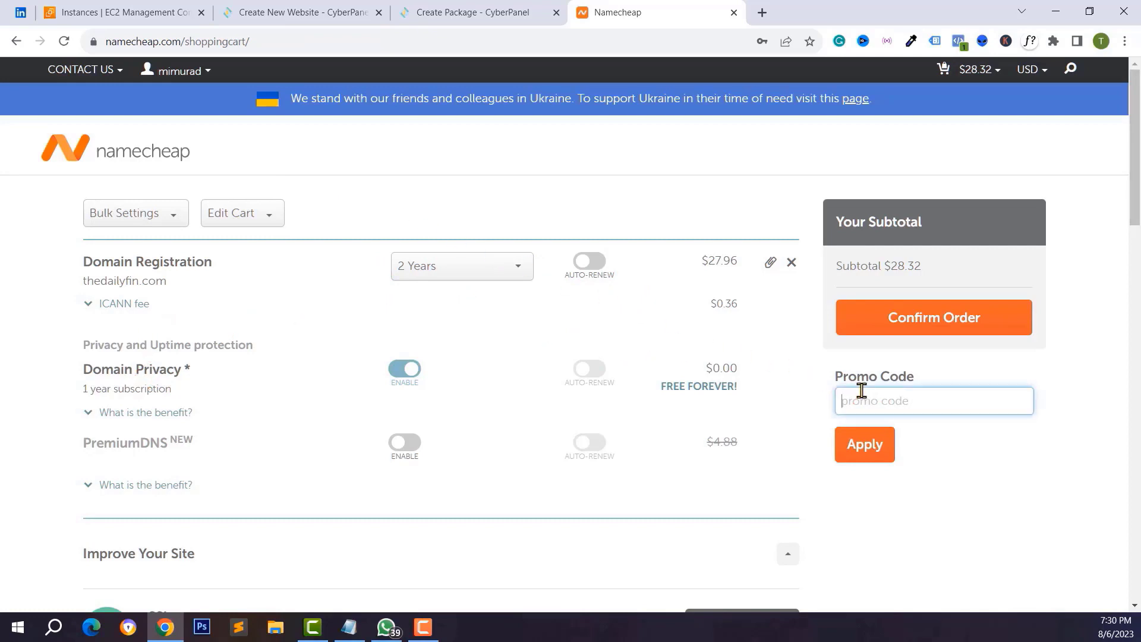
right_click(861, 391)
left_click(899, 274)
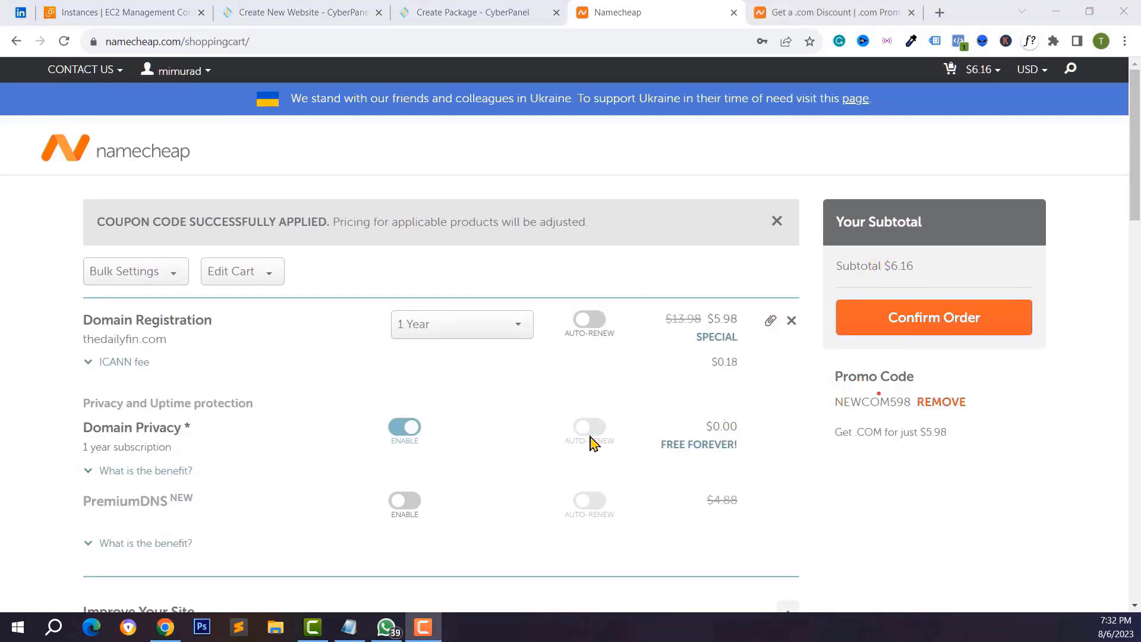
scroll(593, 443, "down", 3)
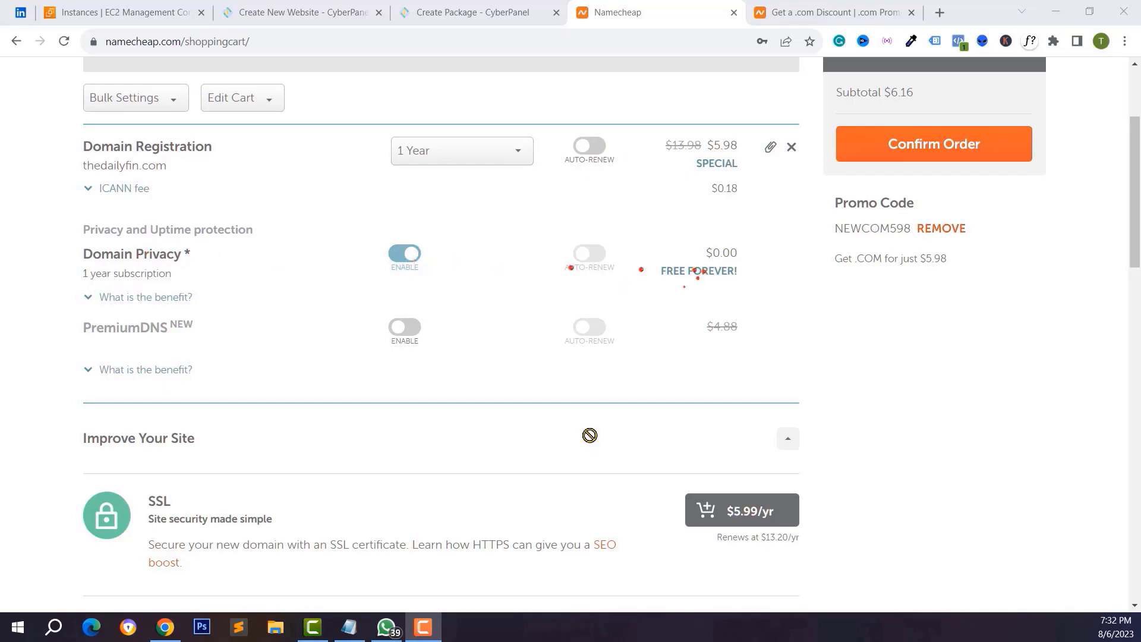
left_click(592, 256)
left_click(402, 335)
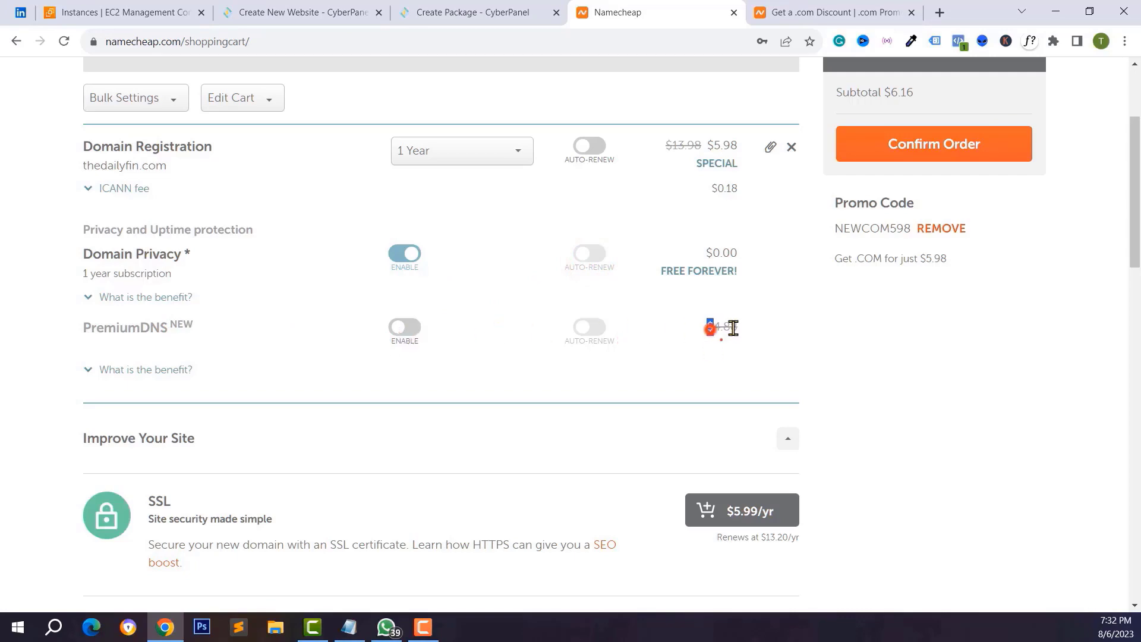
scroll(205, 383, "down", 2)
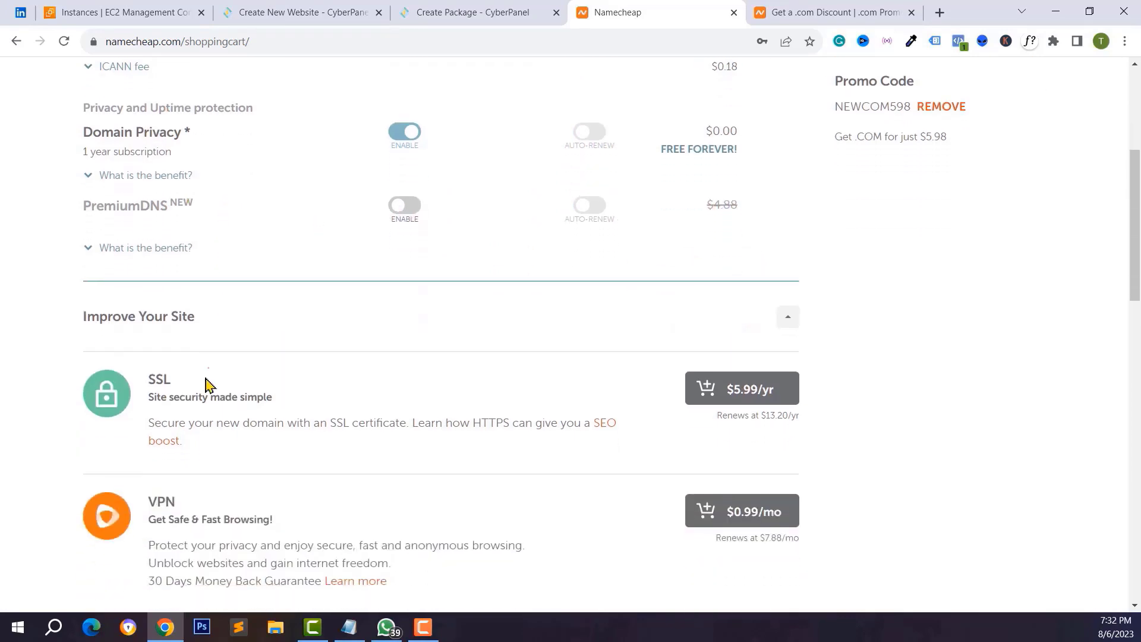
scroll(207, 383, "down", 15)
Confirm the thedailyfin.com order and continue through contact and payment pages to place it.
left_click(152, 323)
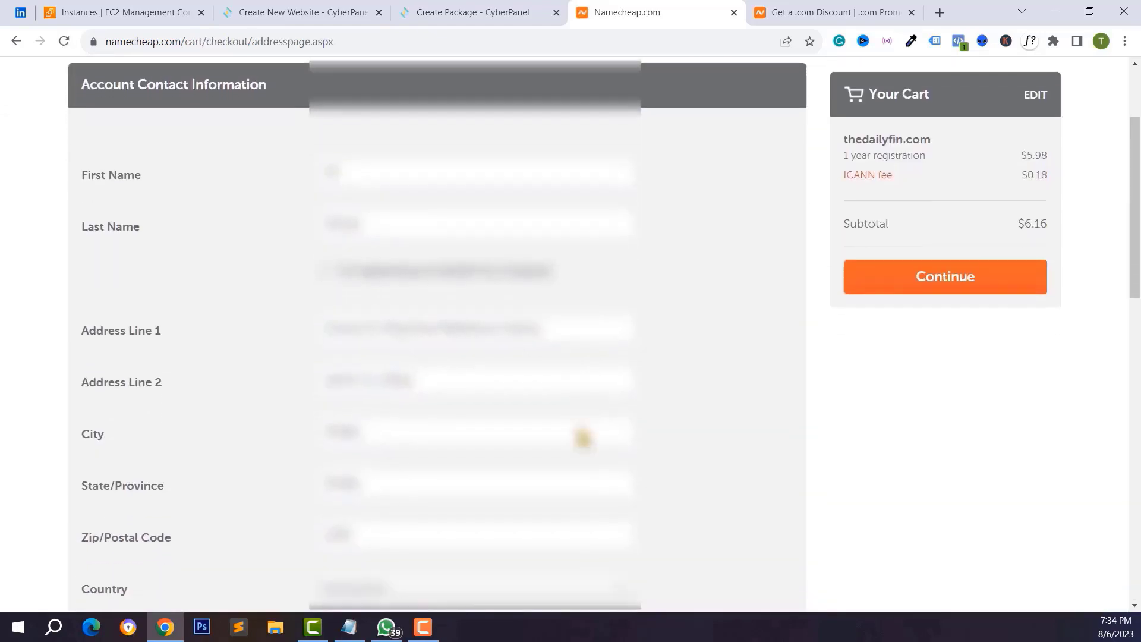
scroll(579, 426, "down", 4)
scroll(581, 437, "down", 3)
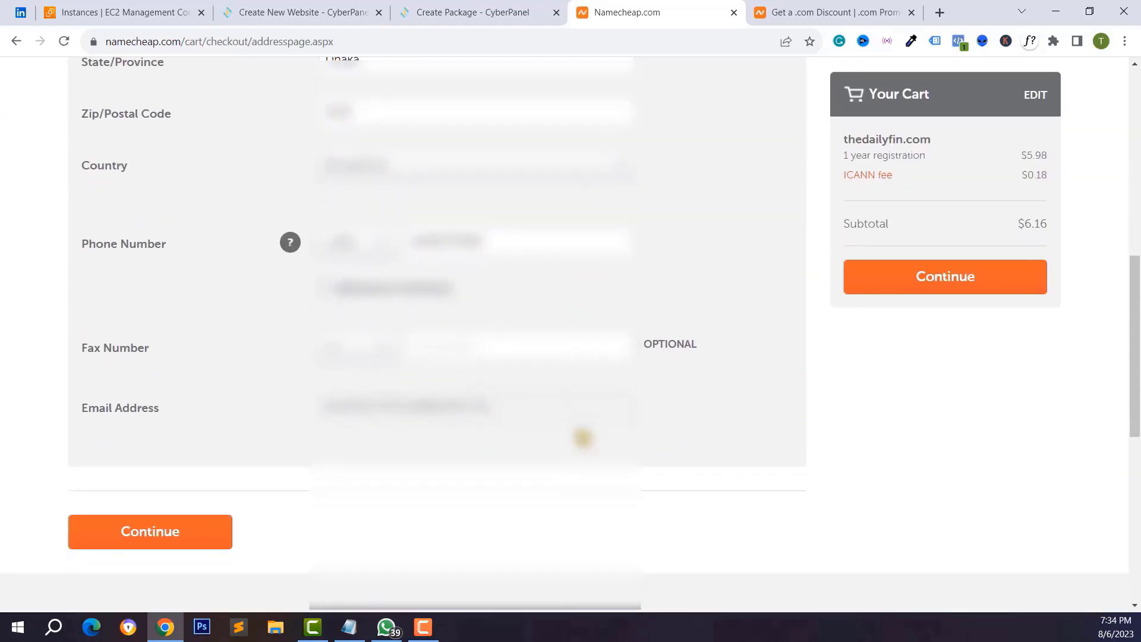
left_click(129, 467)
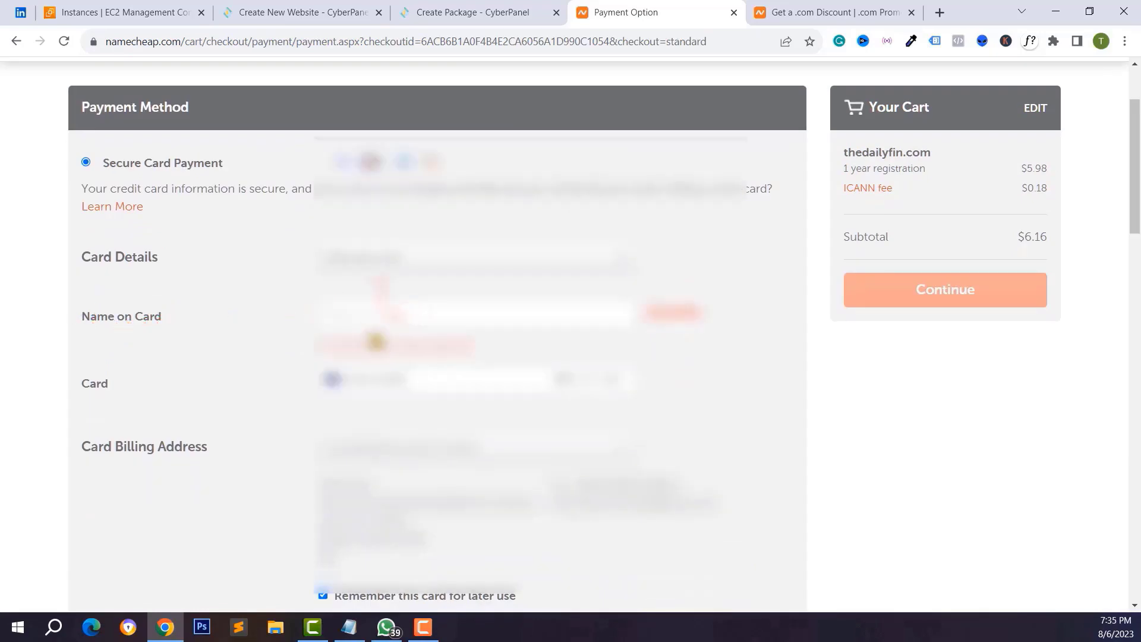
scroll(376, 343, "down", 5)
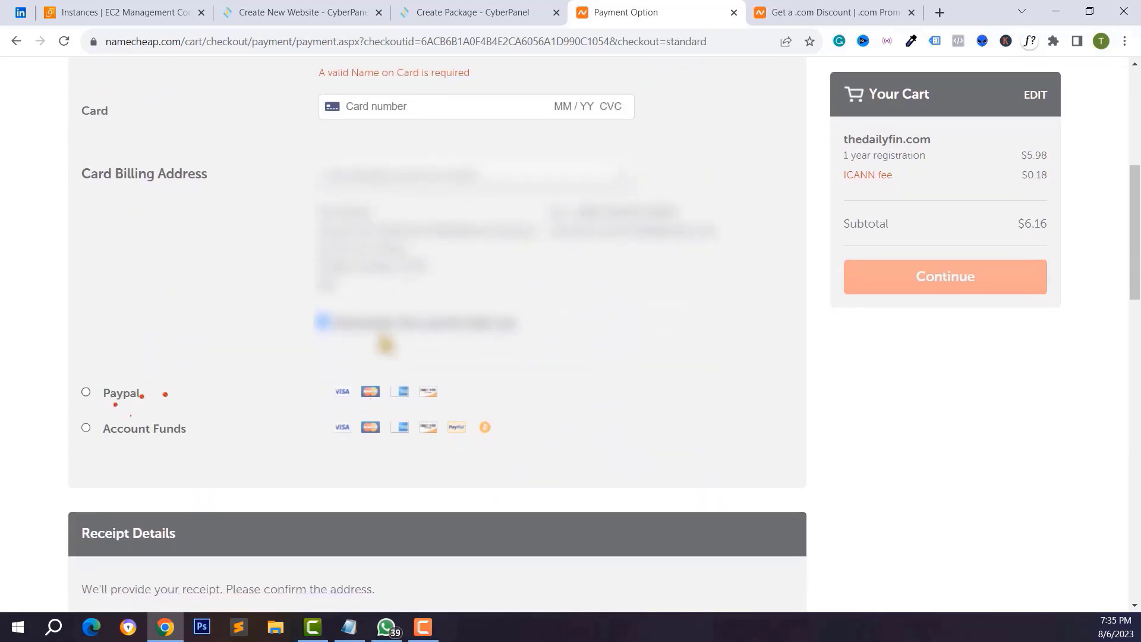
scroll(474, 378, "up", 4)
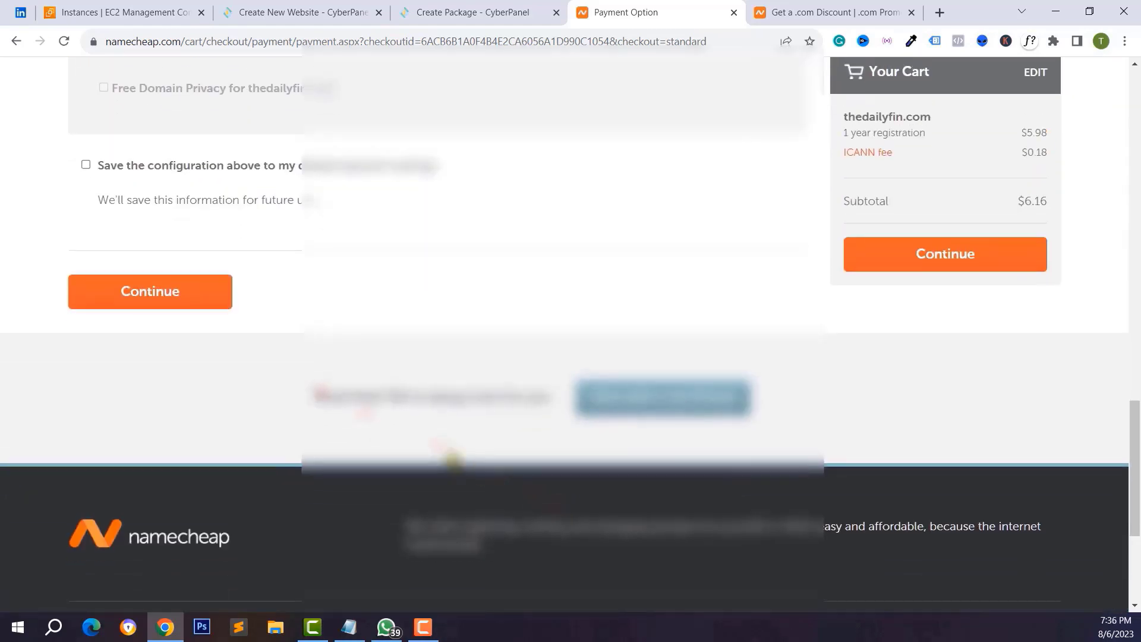
scroll(562, 506, "up", 3)
left_click(179, 513)
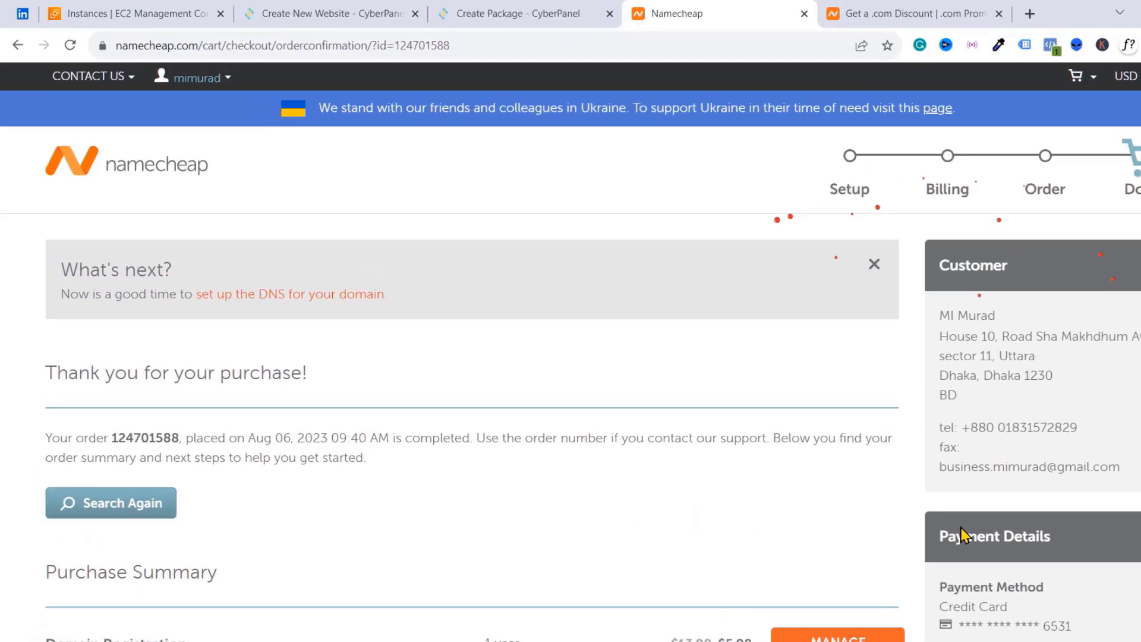
left_click(177, 70)
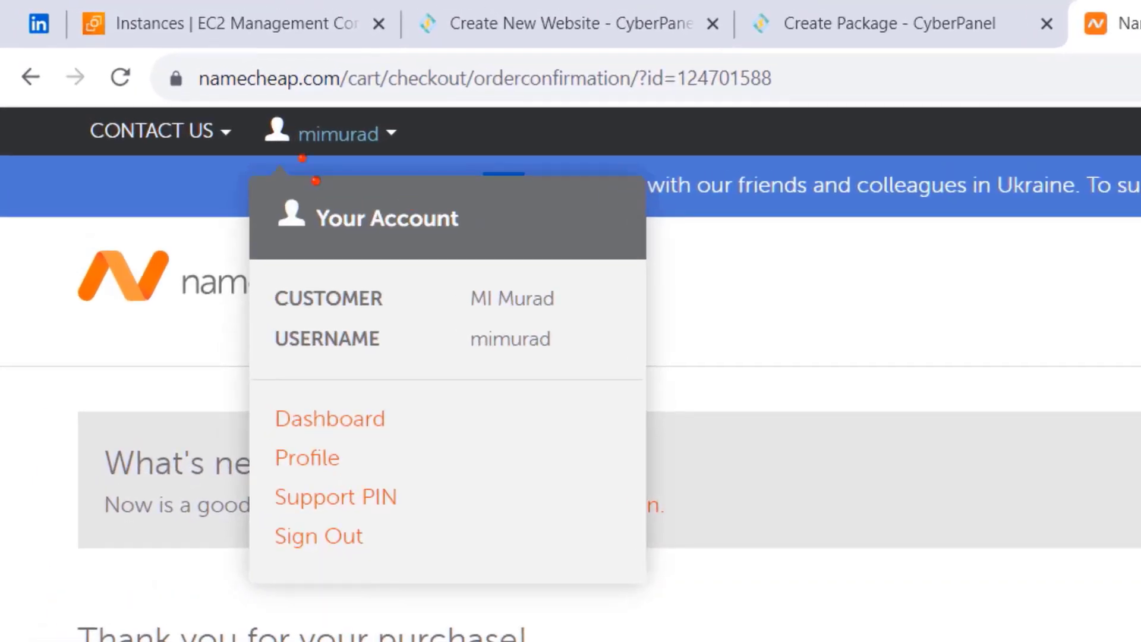
Go to the account dashboard and locate thedailyfin.com in the product list.
left_click(332, 423)
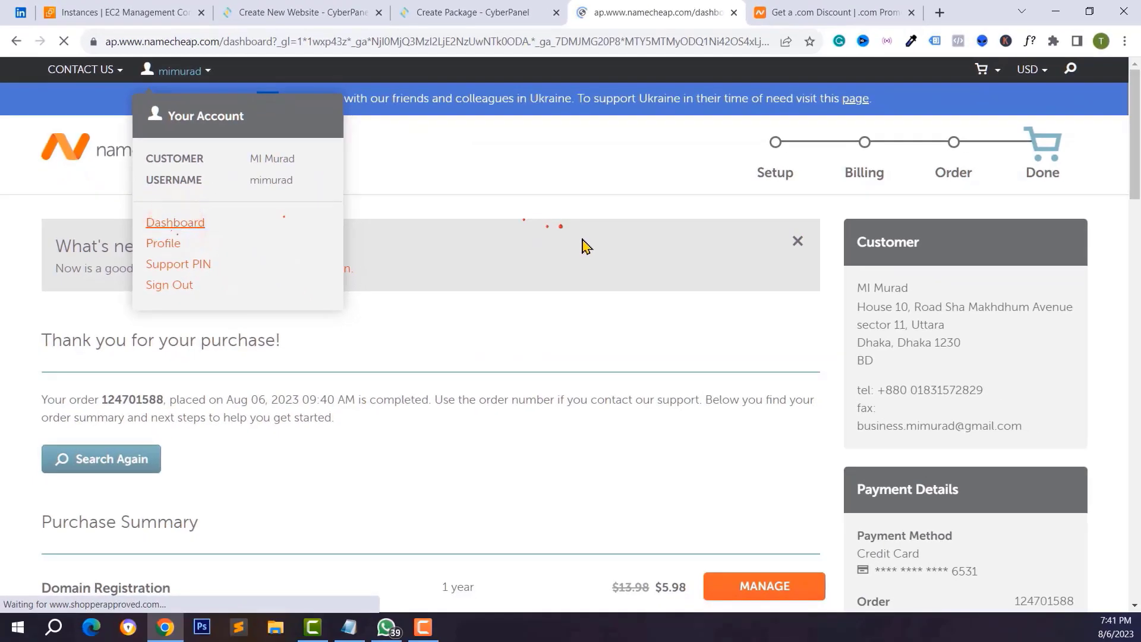
scroll(501, 369, "down", 4)
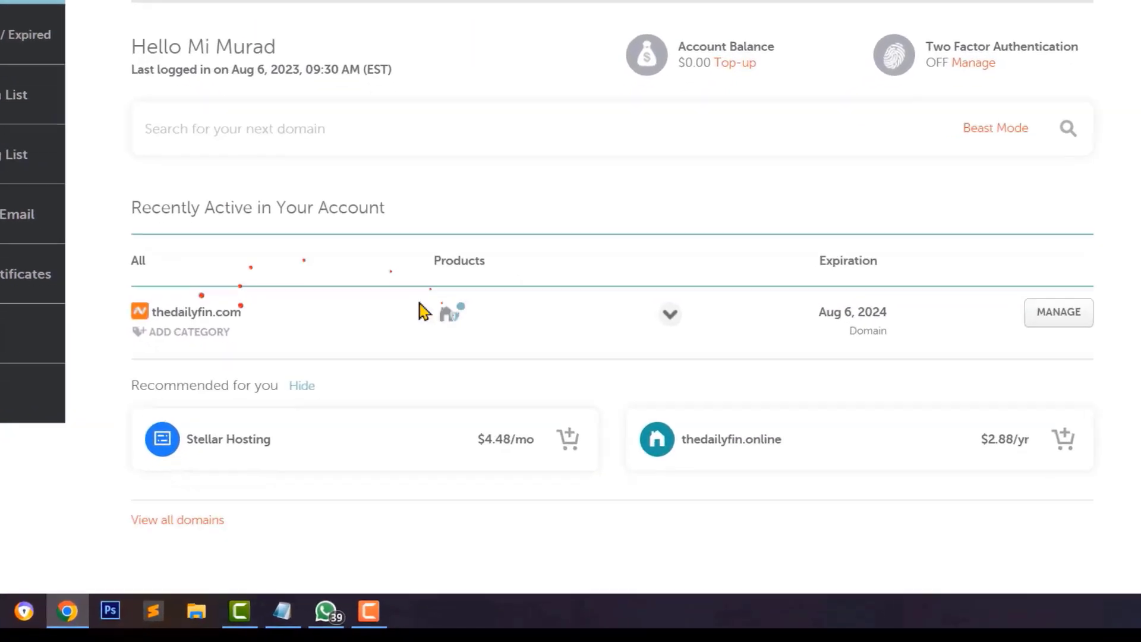
double_click(166, 282)
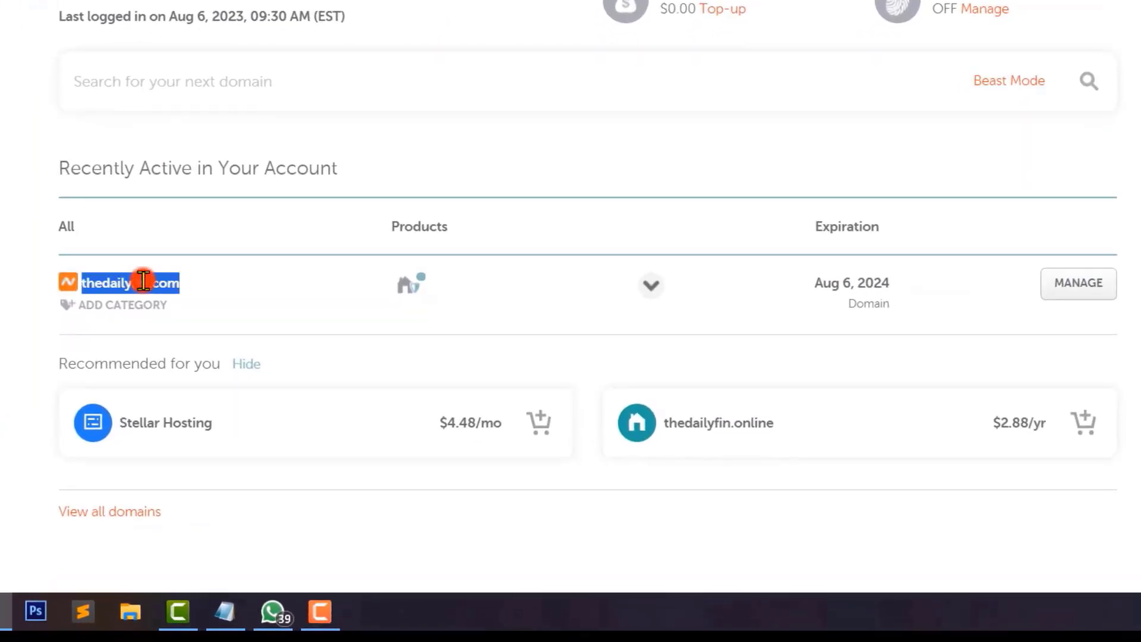
left_click(663, 286)
scroll(651, 298, "down", 3)
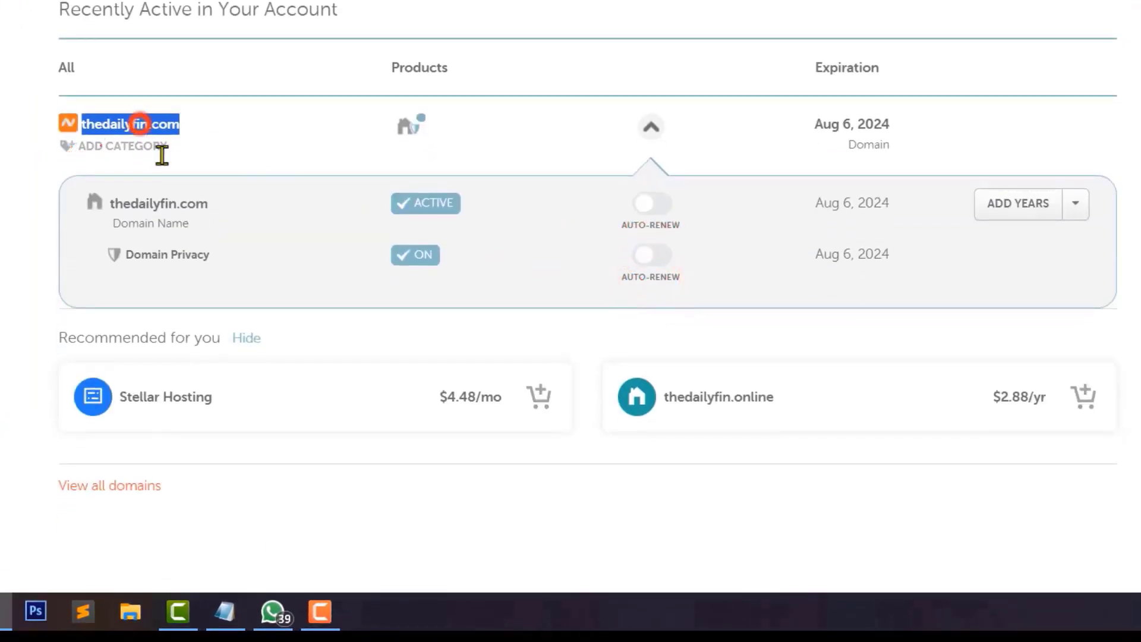
left_click(260, 299)
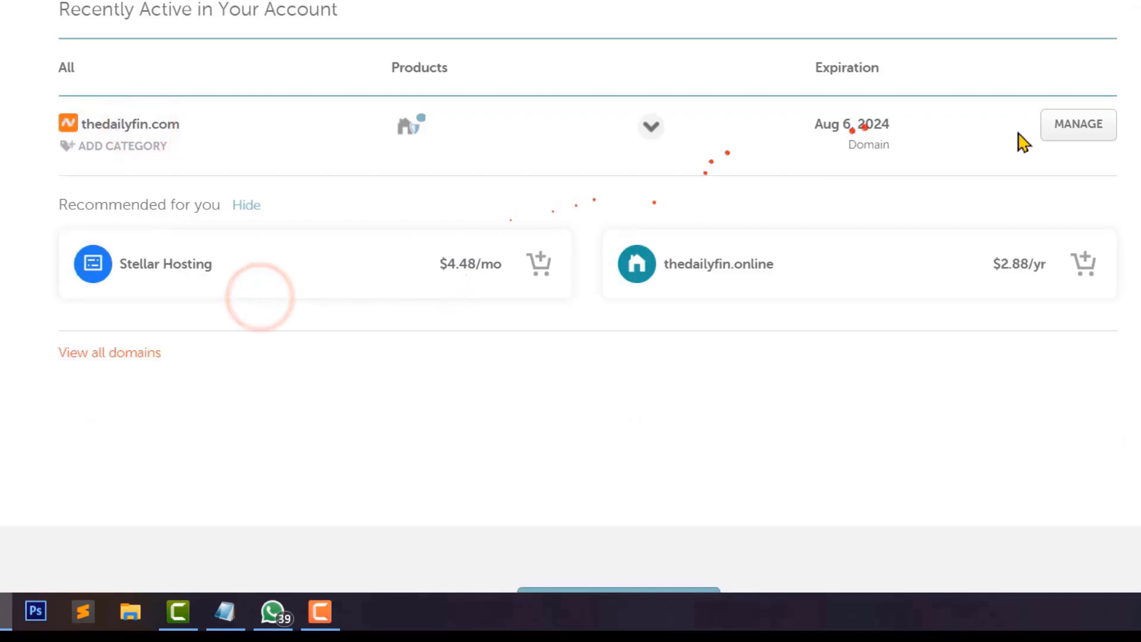
Manage thedailyfin.com, keep Namecheap BasicDNS nameservers, and go to Advanced DNS.
left_click(1050, 126)
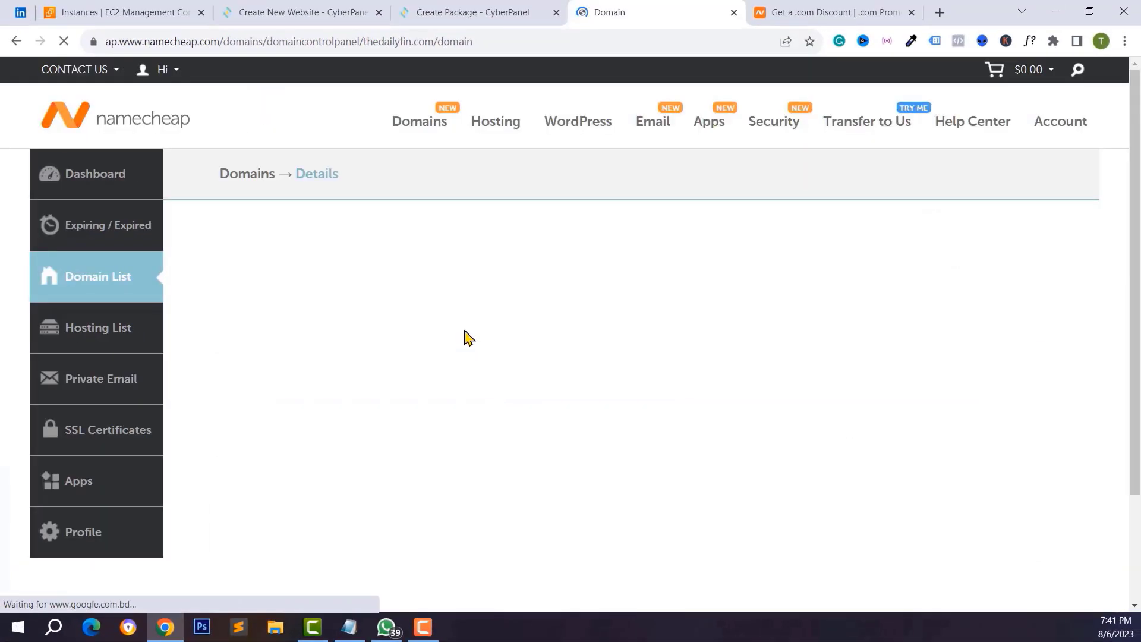
scroll(502, 331, "down", 5)
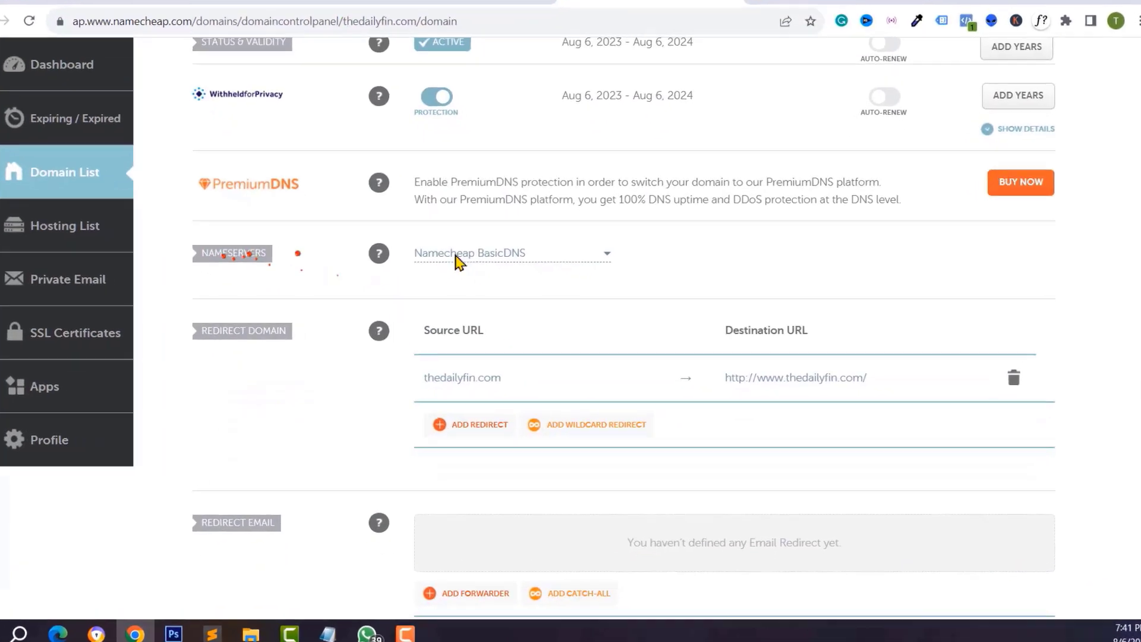
left_click(456, 255)
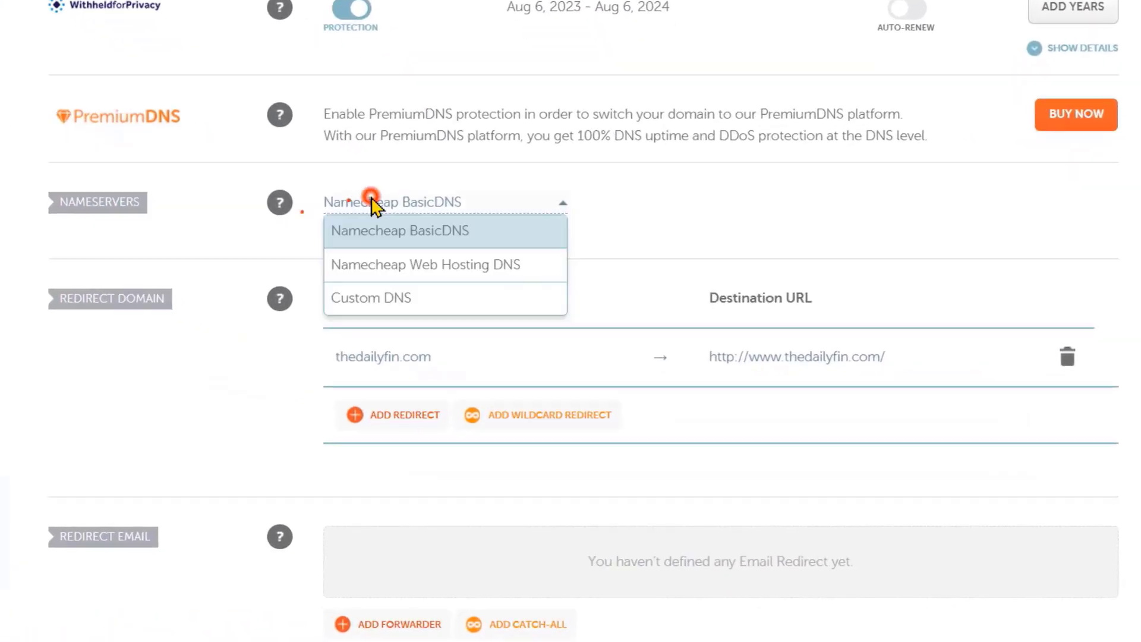
left_click(440, 251)
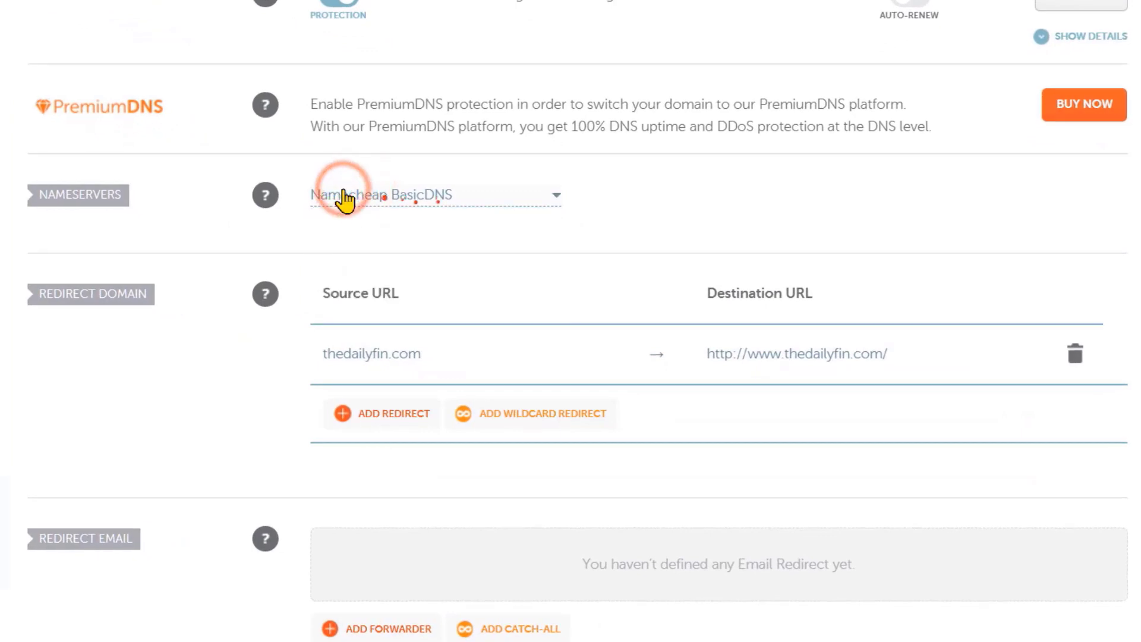
scroll(528, 428, "up", 4)
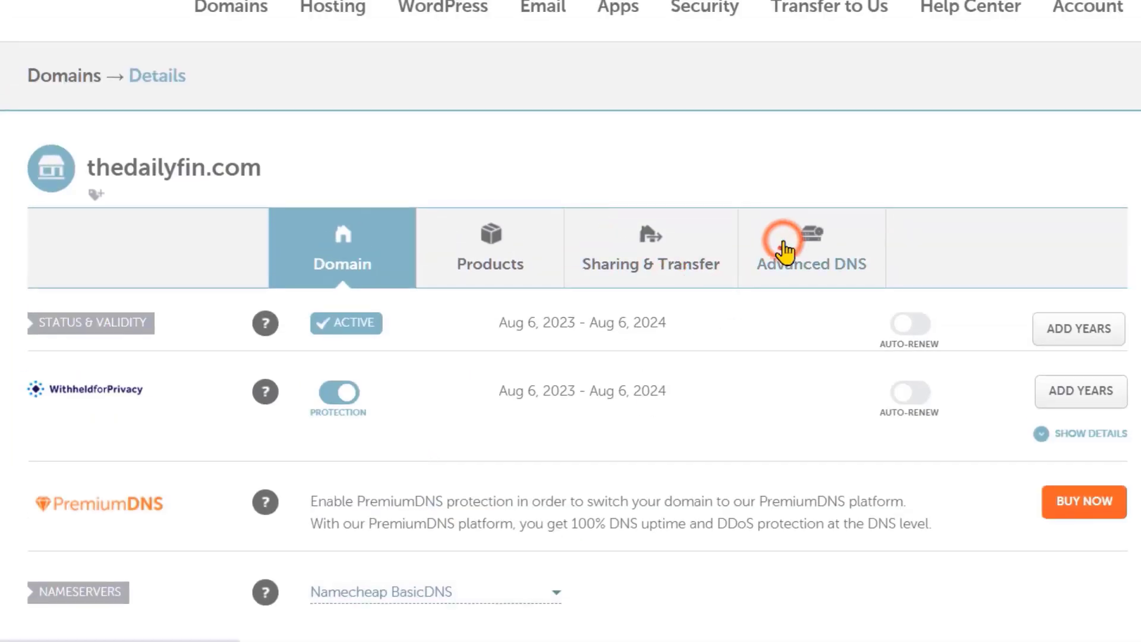
left_click(784, 249)
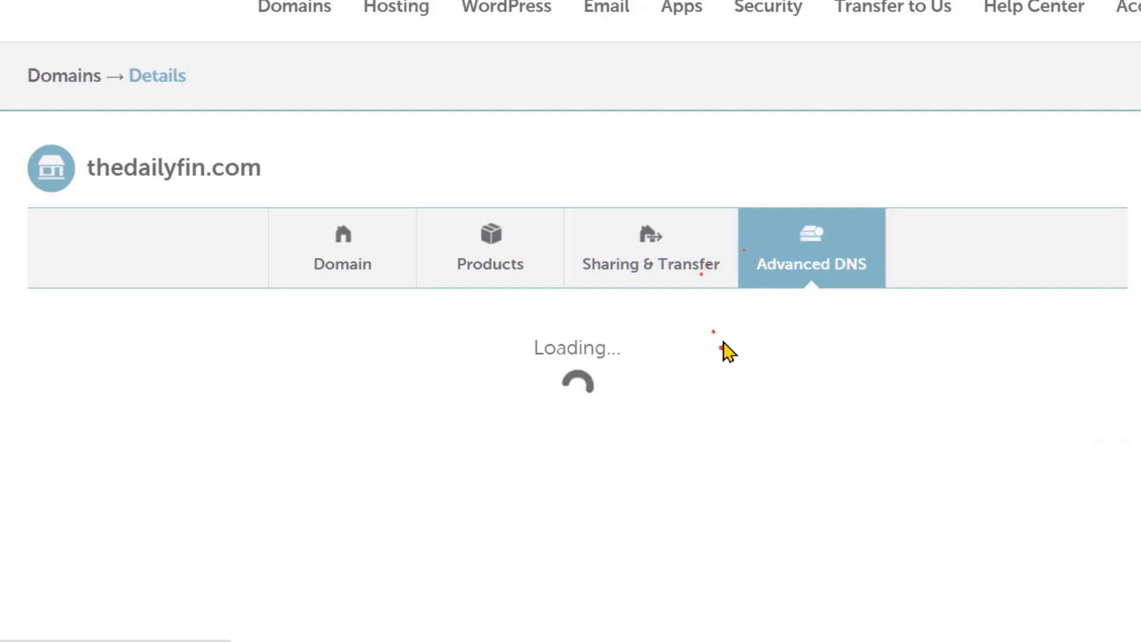
Delete the www CNAME and URL Redirect host records, leaving No Records Found.
scroll(728, 352, "down", 4)
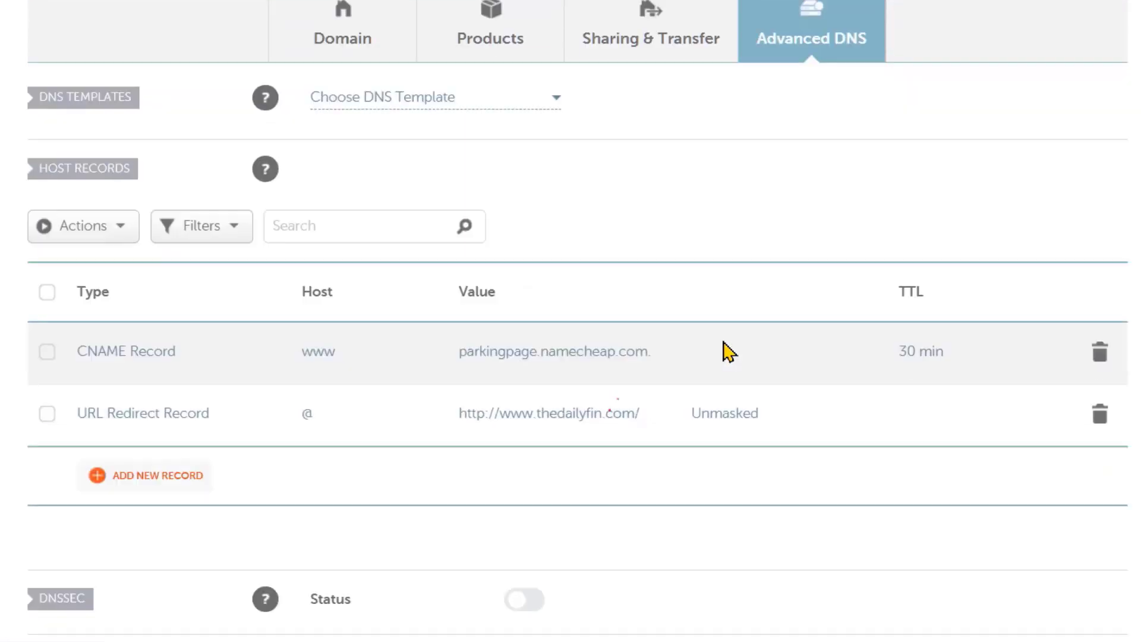
scroll(728, 352, "up", 2)
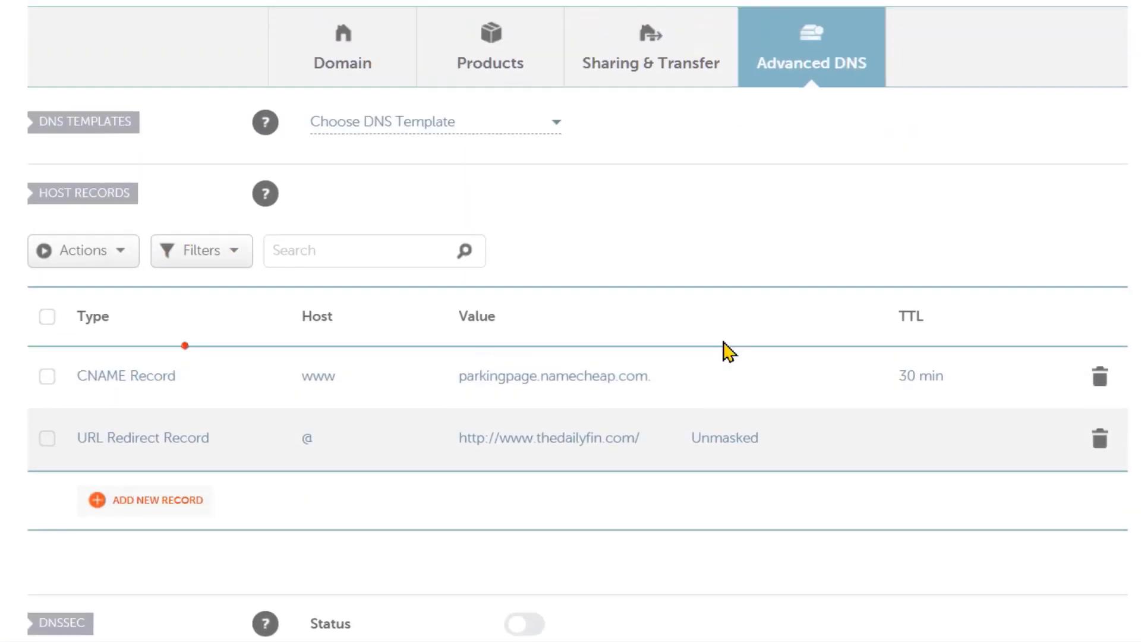
scroll(728, 352, "up", 1)
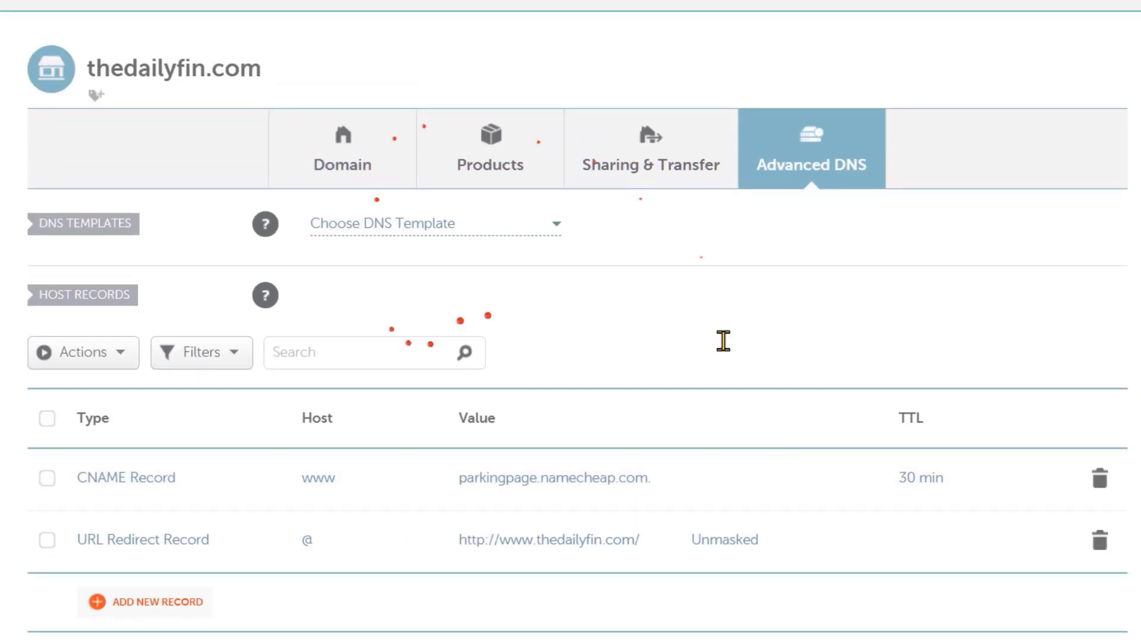
scroll(729, 352, "down", 2)
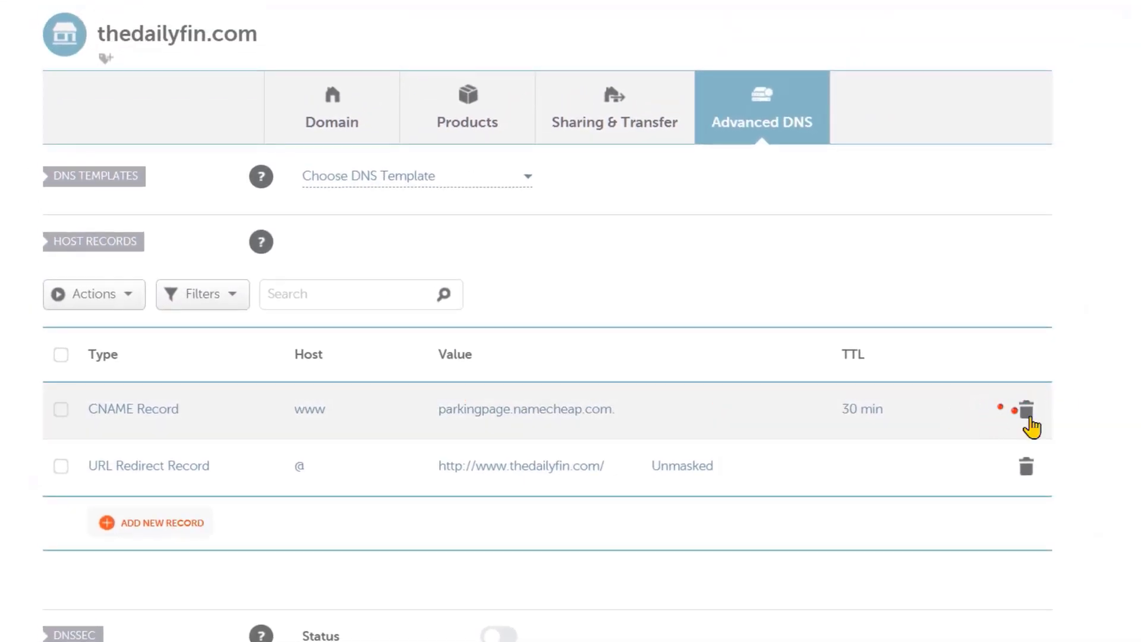
left_click(1028, 415)
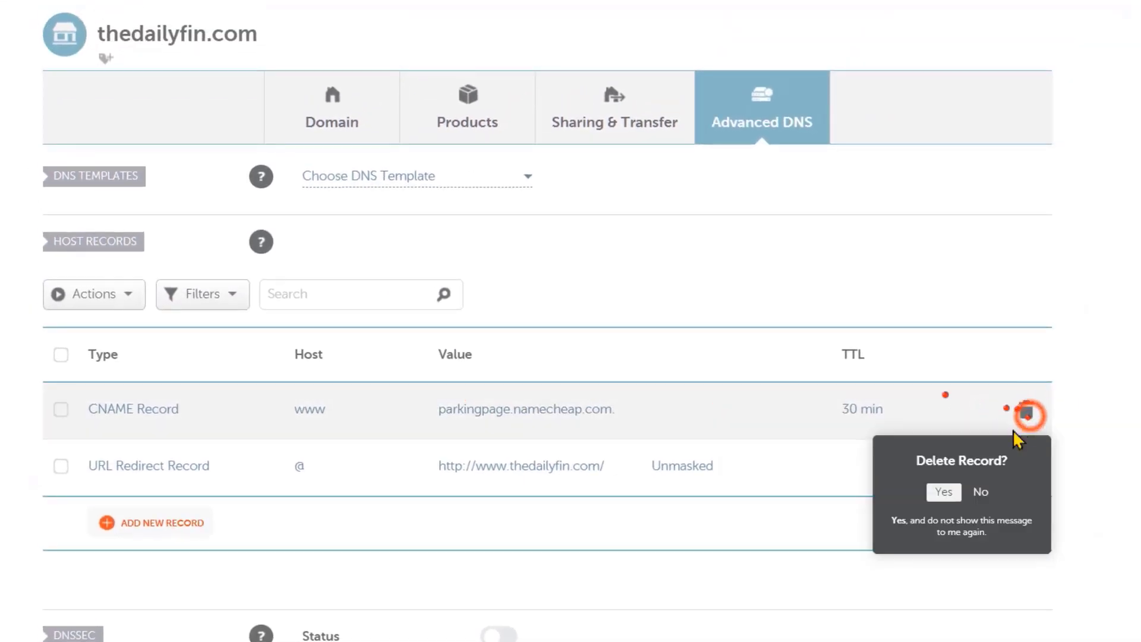
left_click(939, 486)
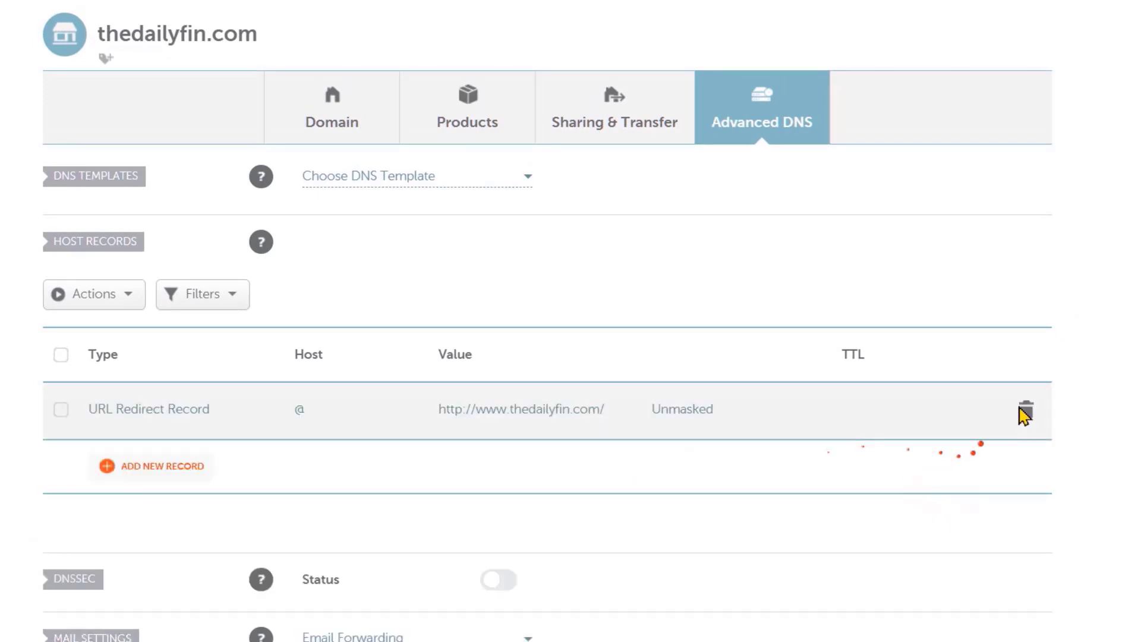
left_click(1019, 407)
left_click(946, 491)
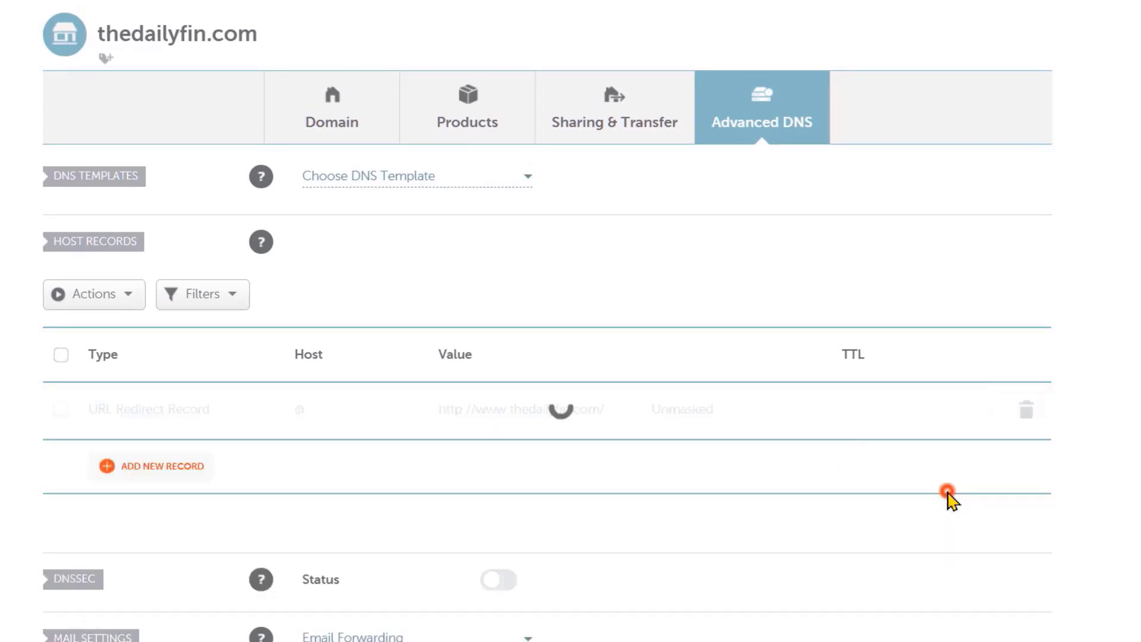
scroll(948, 499, "up", 3)
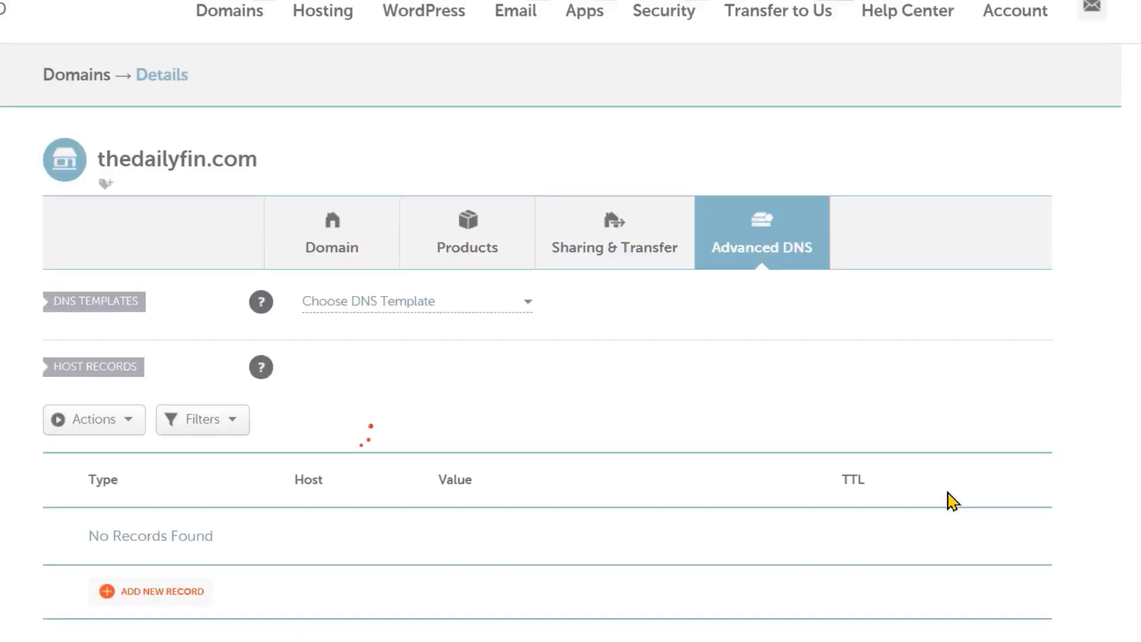
scroll(884, 498, "down", 3)
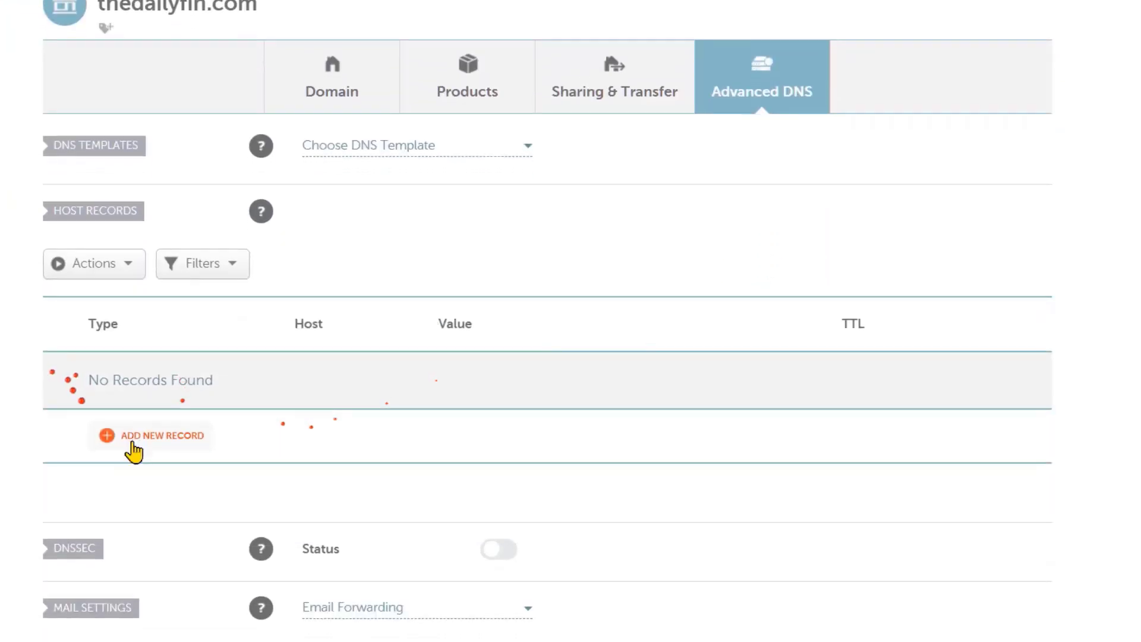
Add a new A Record in Namecheap's Advanced DNS with host @.
left_click(134, 451)
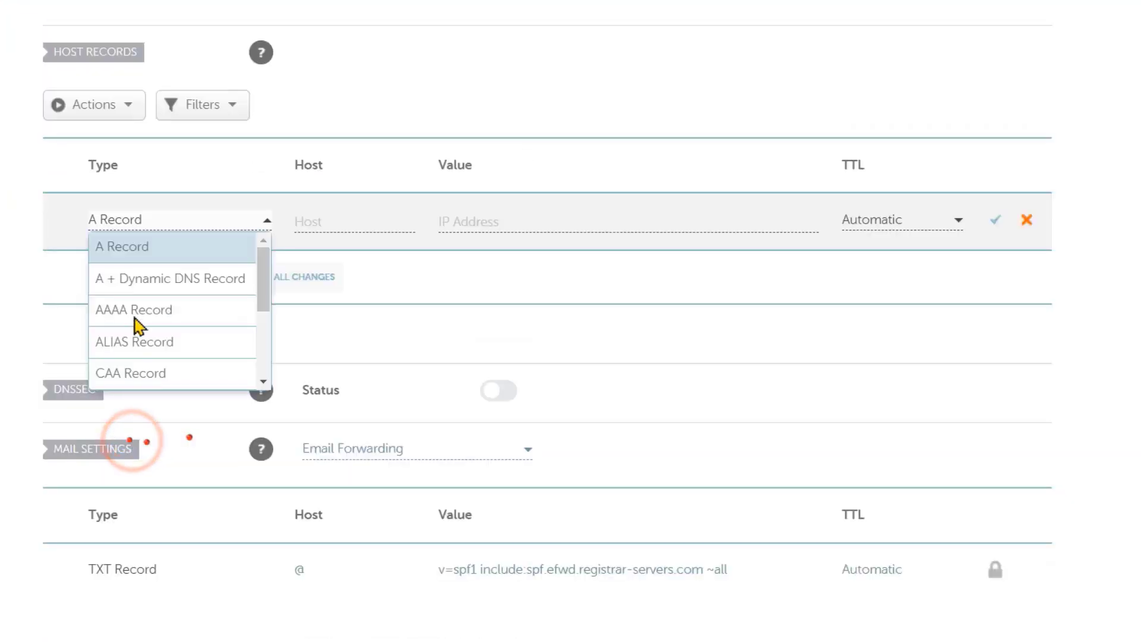
left_click(135, 243)
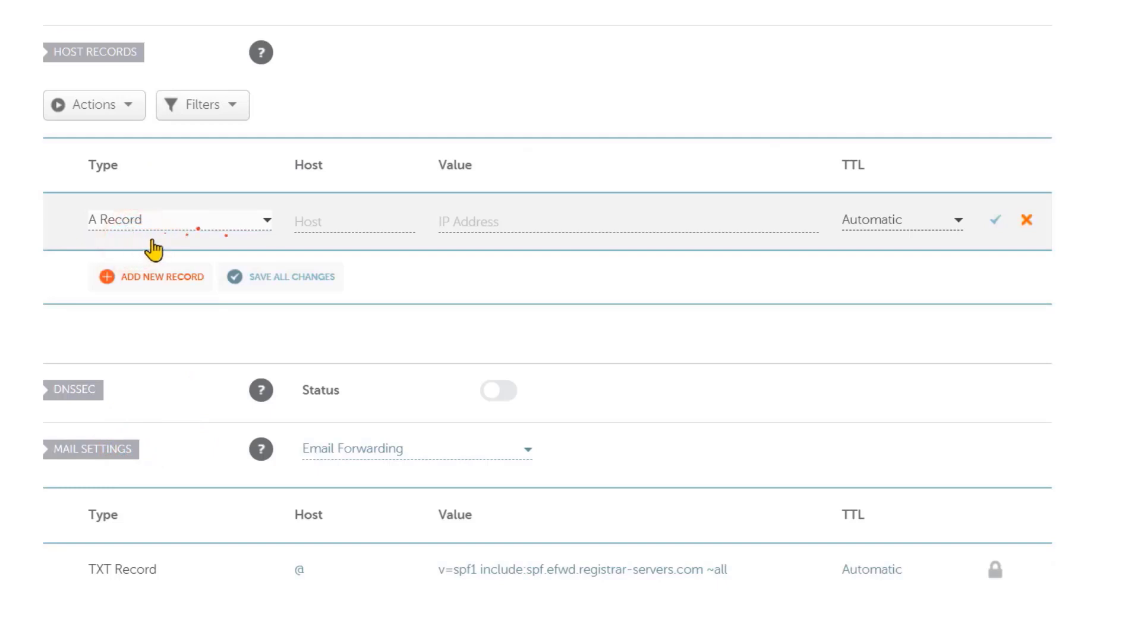
left_click(348, 218)
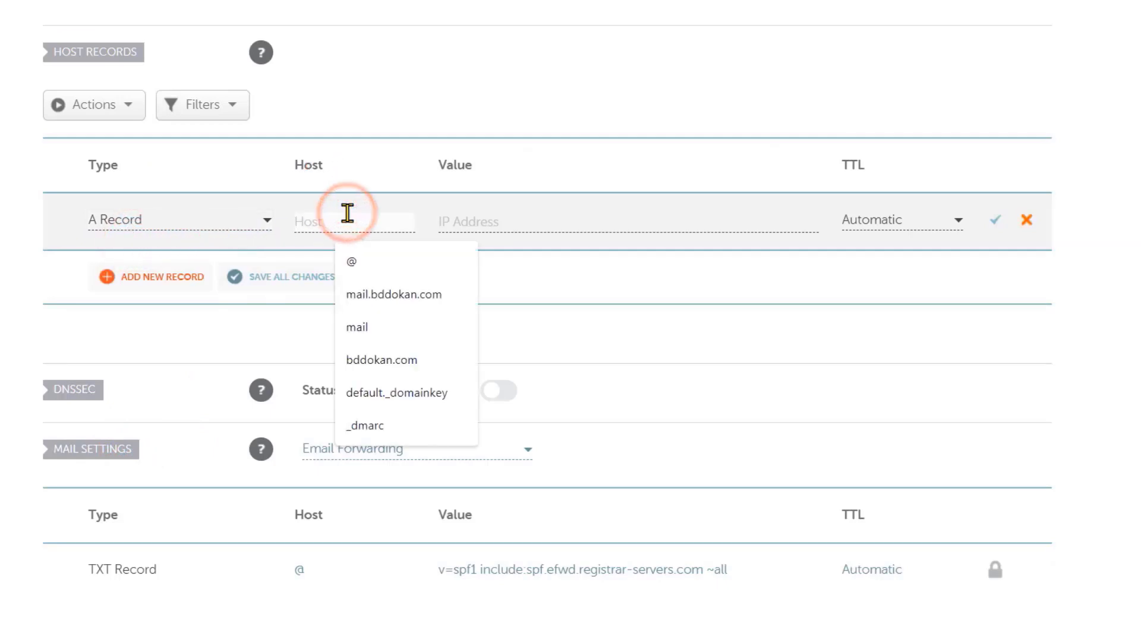
type("@")
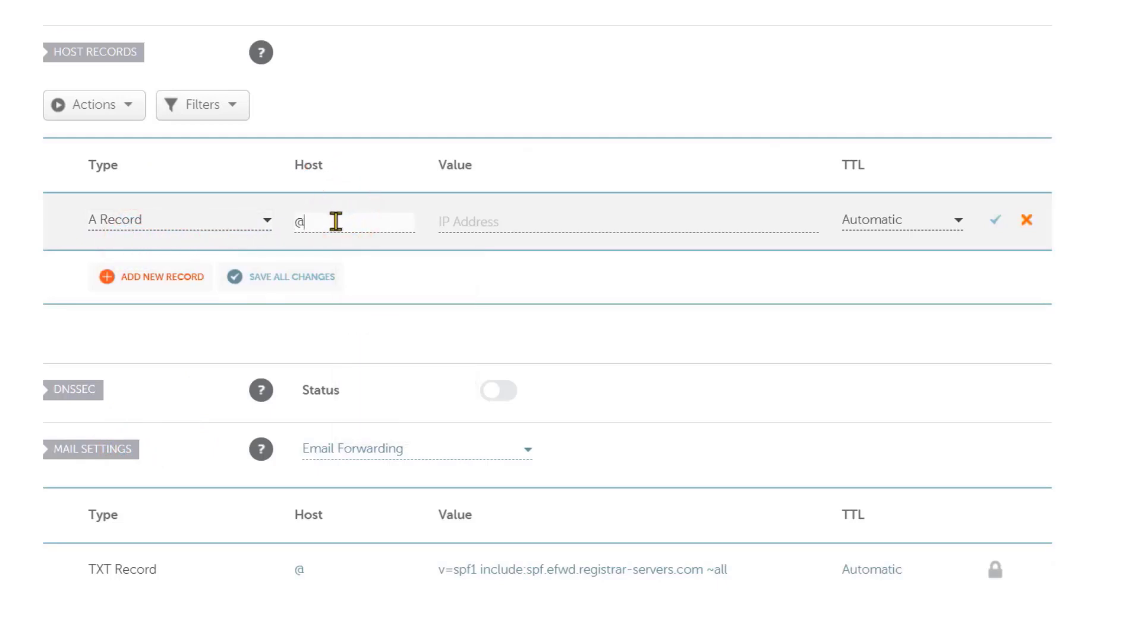
left_click(472, 221)
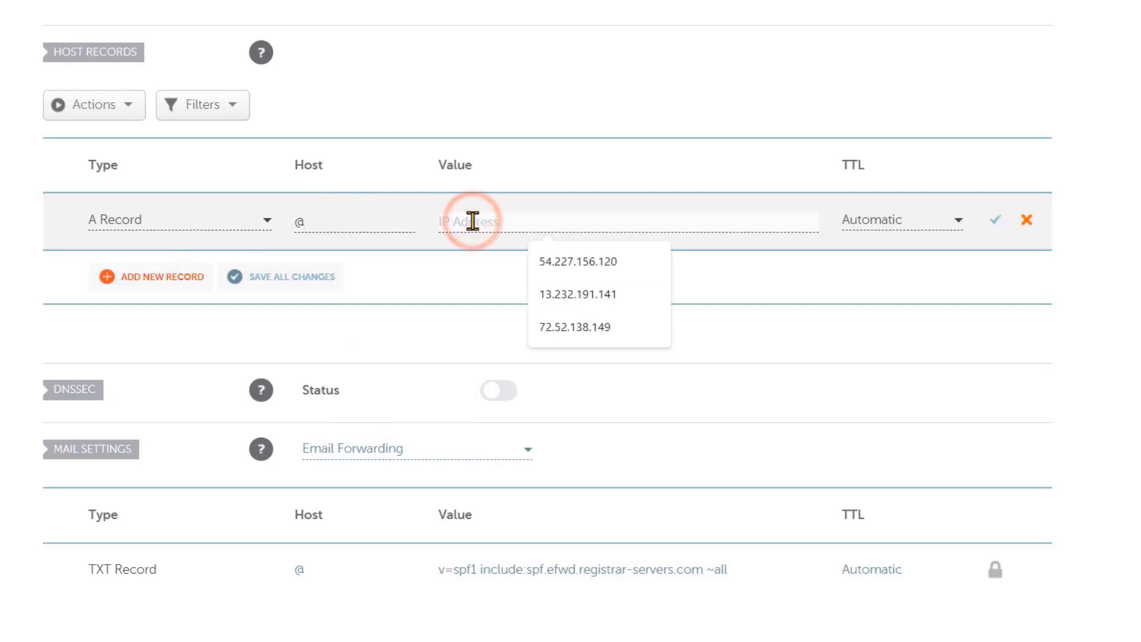
left_click(309, 229)
double_click(306, 225)
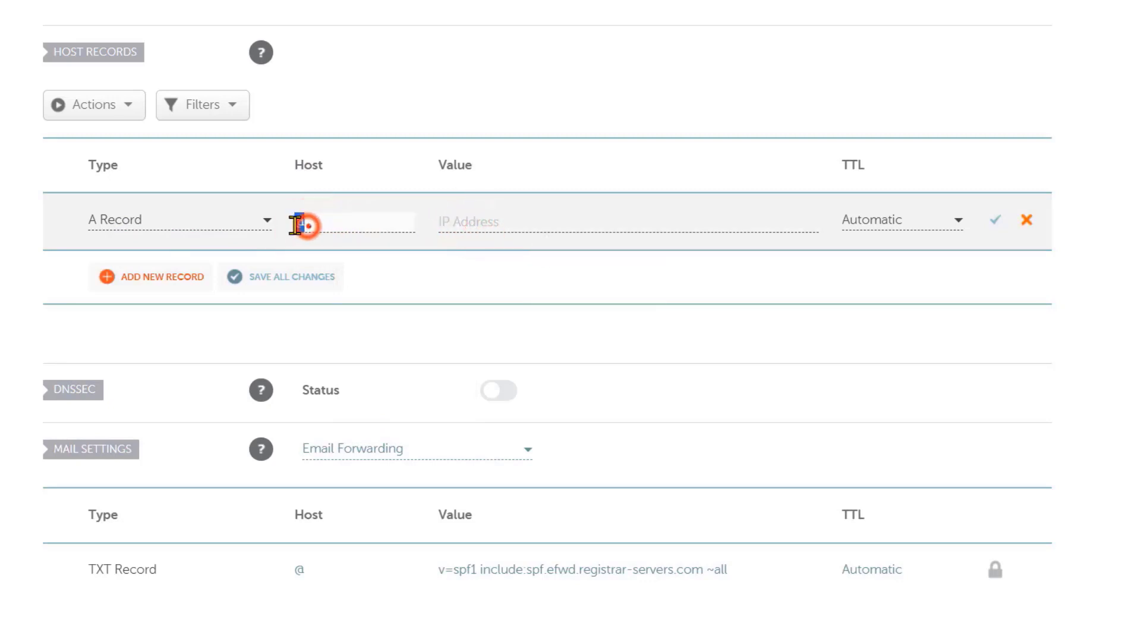
scroll(301, 227, "up", 3)
scroll(298, 236, "up", 1)
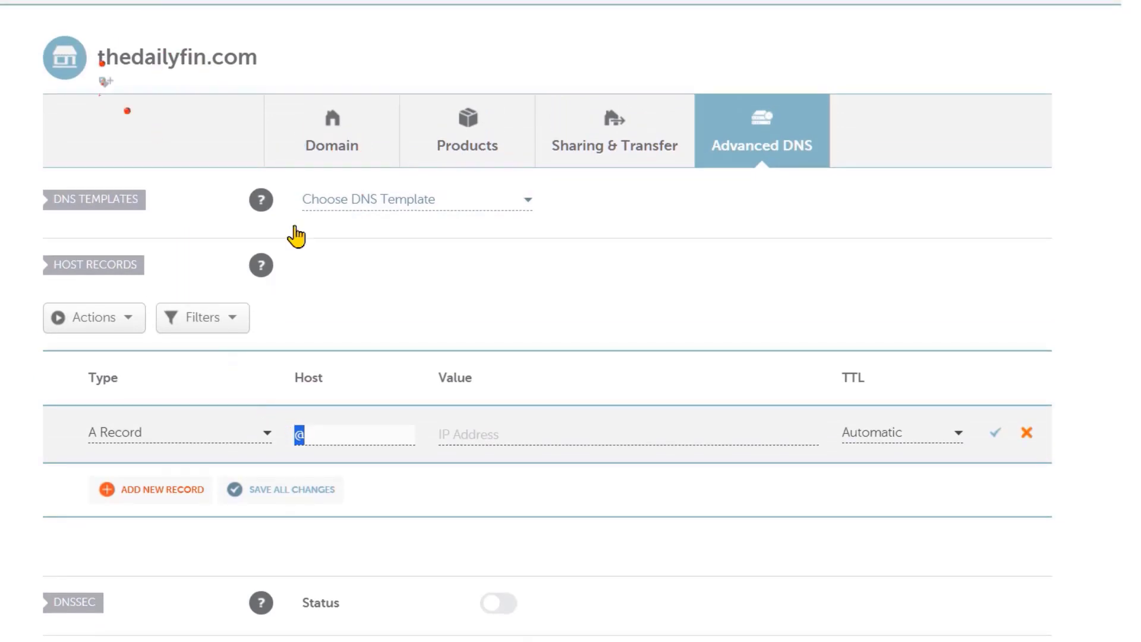
left_click(470, 434)
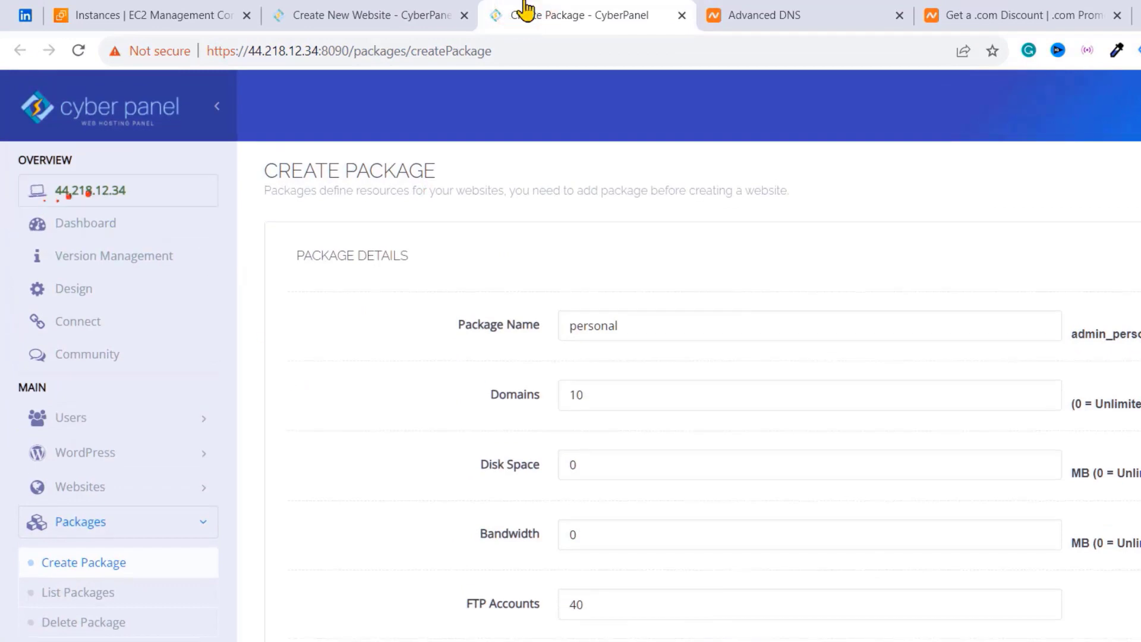
Copy the server IP 44.218.12.34 from the CyberPanel page's address bar.
left_click(147, 9)
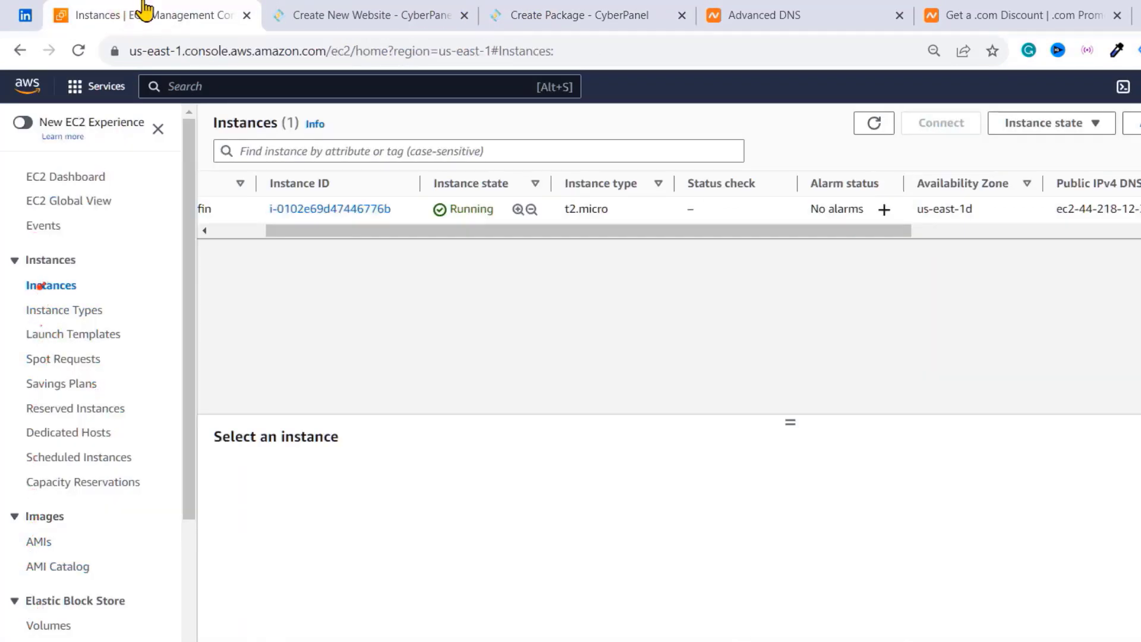
left_click(395, 8)
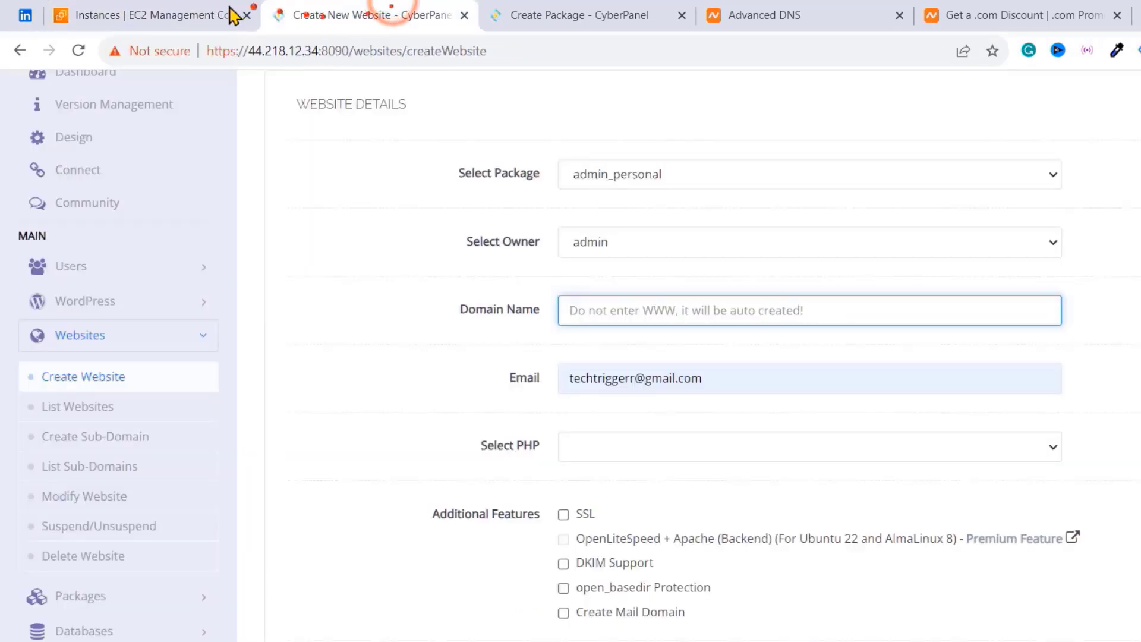
left_click(319, 51)
left_click_drag(319, 52, 250, 52)
key("ctrl+c")
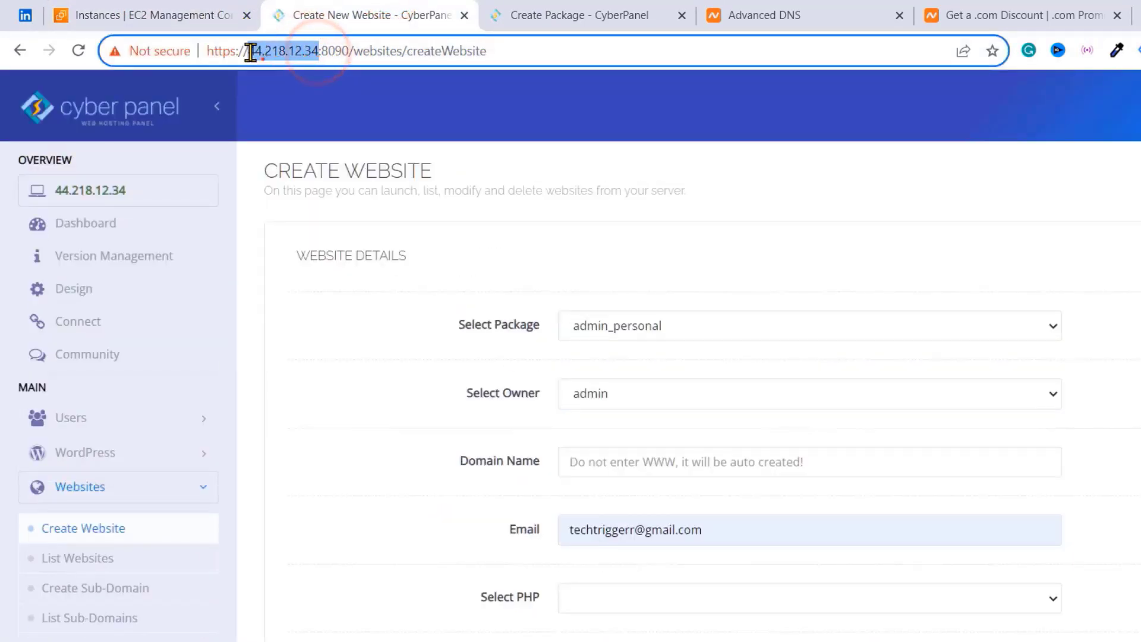
right_click(266, 60)
left_click(309, 180)
Paste 44.218.12.34 as the record value and save the A record.
left_click(764, 15)
right_click(737, 515)
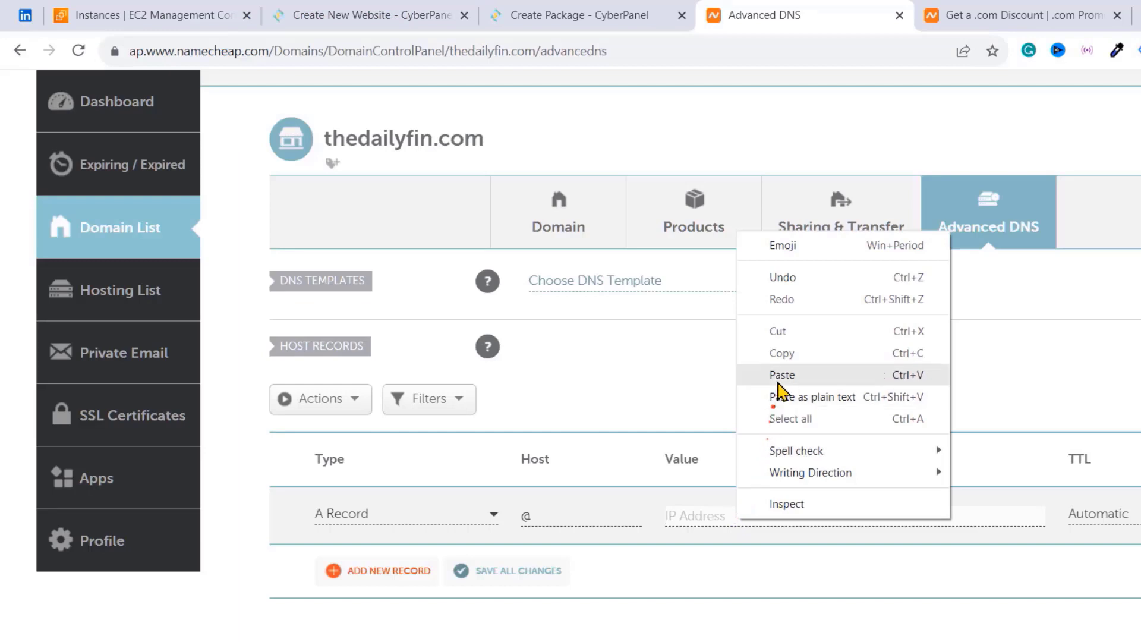
left_click(747, 462)
left_click(1065, 451)
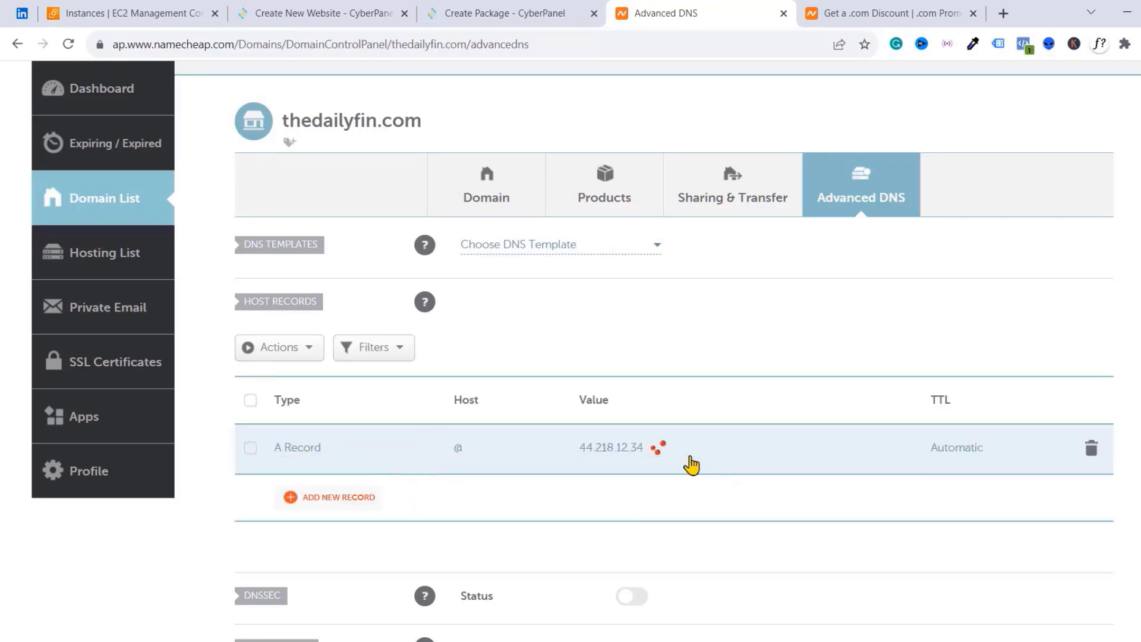
Copy the domain name thedailyfin.com for the CyberPanel form.
scroll(379, 234, "up", 2)
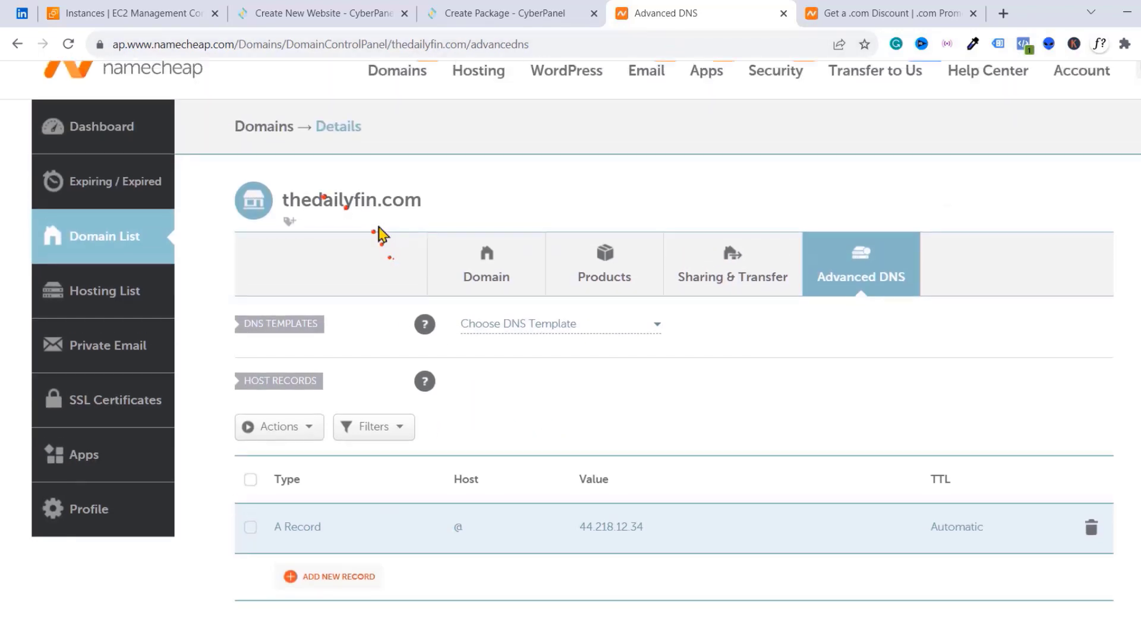
double_click(351, 205)
right_click(355, 205)
left_click(386, 216)
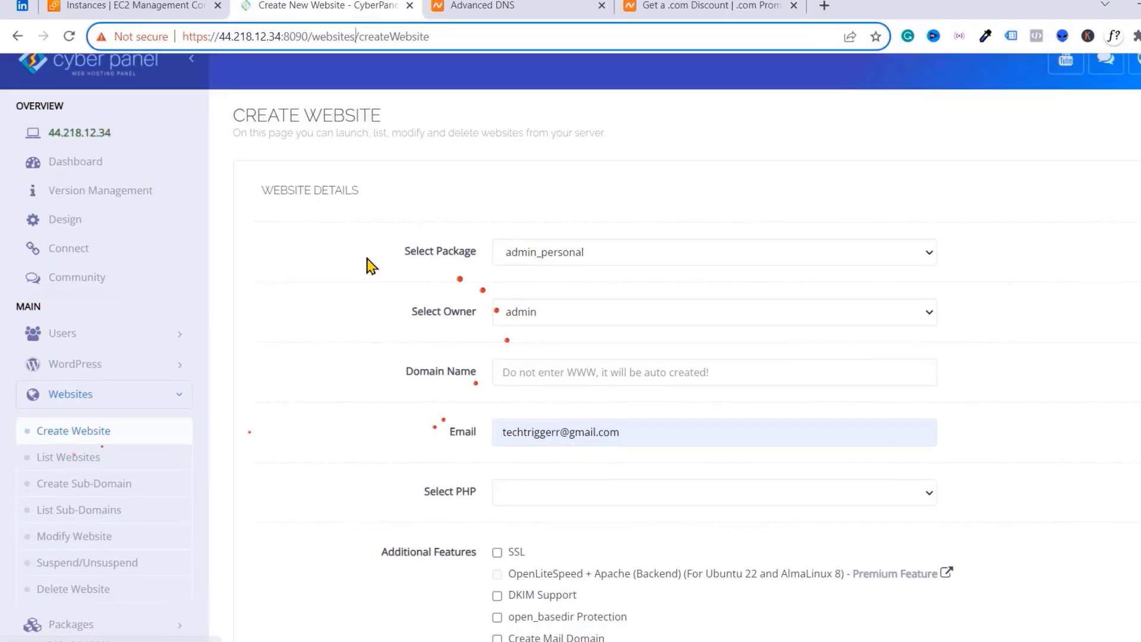
left_click(367, 266)
Paste thedailyfin.com into the Domain Name field.
left_click(517, 372)
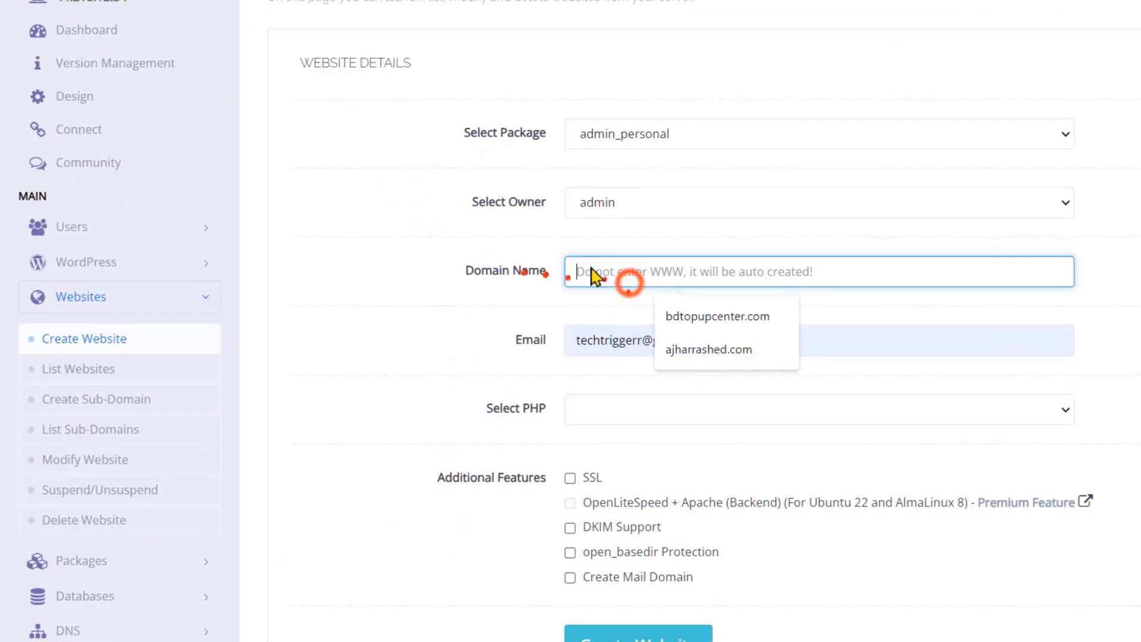
key("ctrl+v")
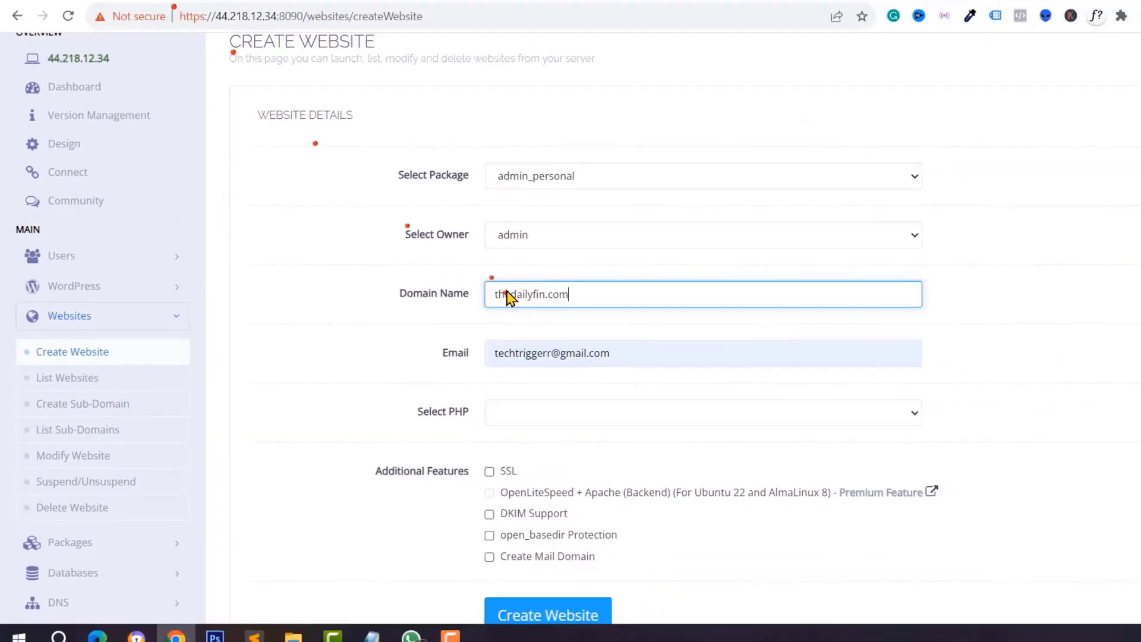
left_click(491, 433)
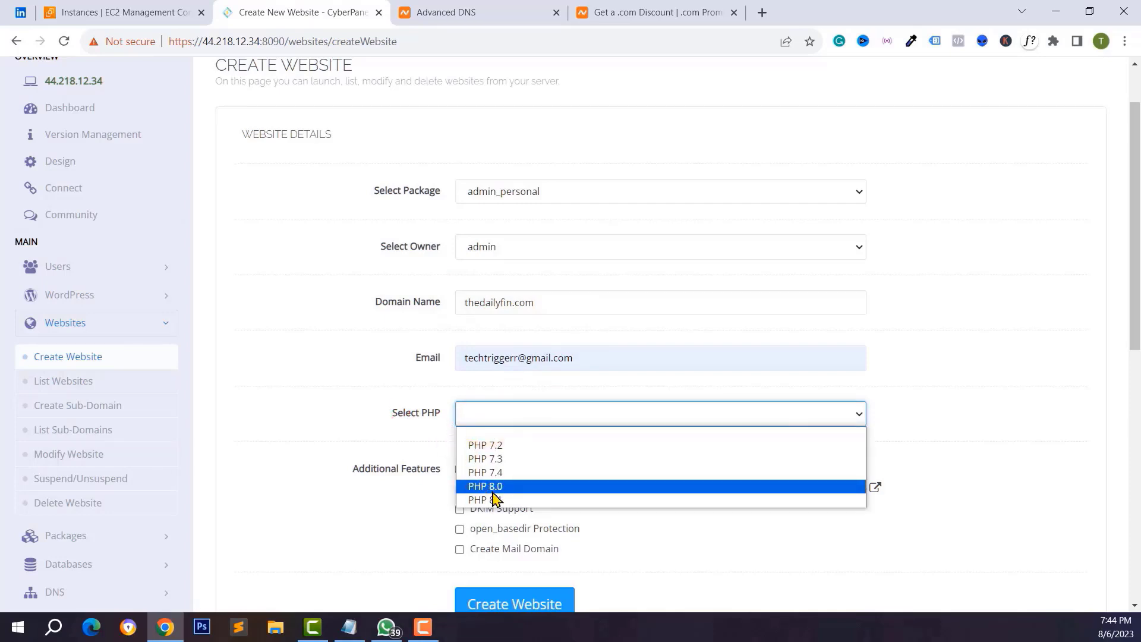
Select PHP 8.1 and enable SSL for the new website.
left_click(493, 486)
left_click(486, 413)
left_click(484, 486)
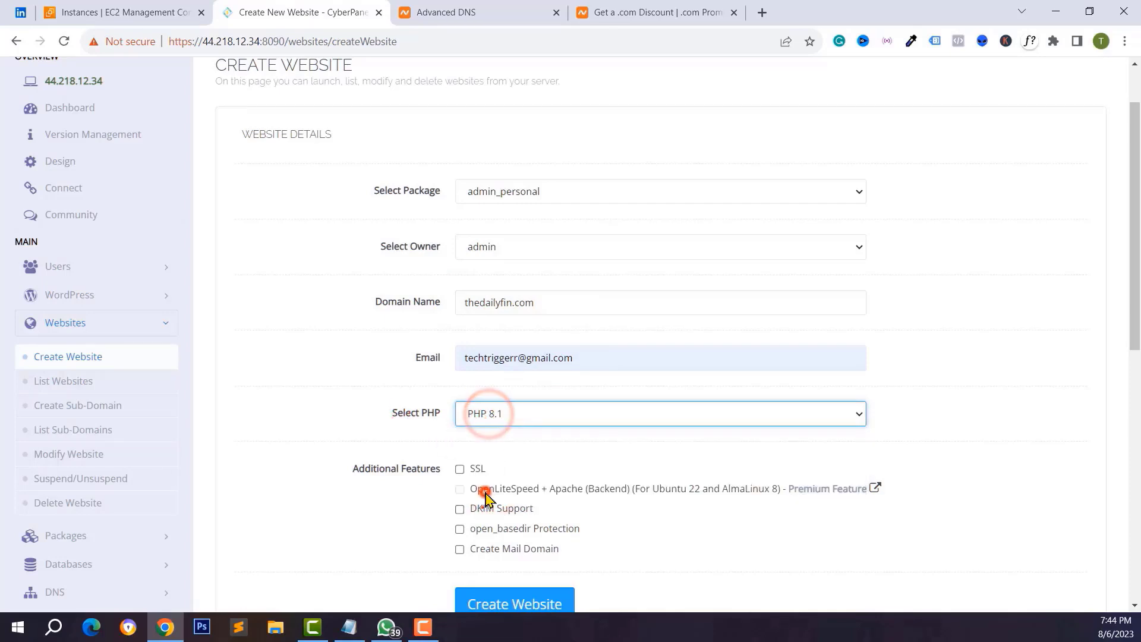
scroll(509, 381, "down", 1)
left_click(508, 363)
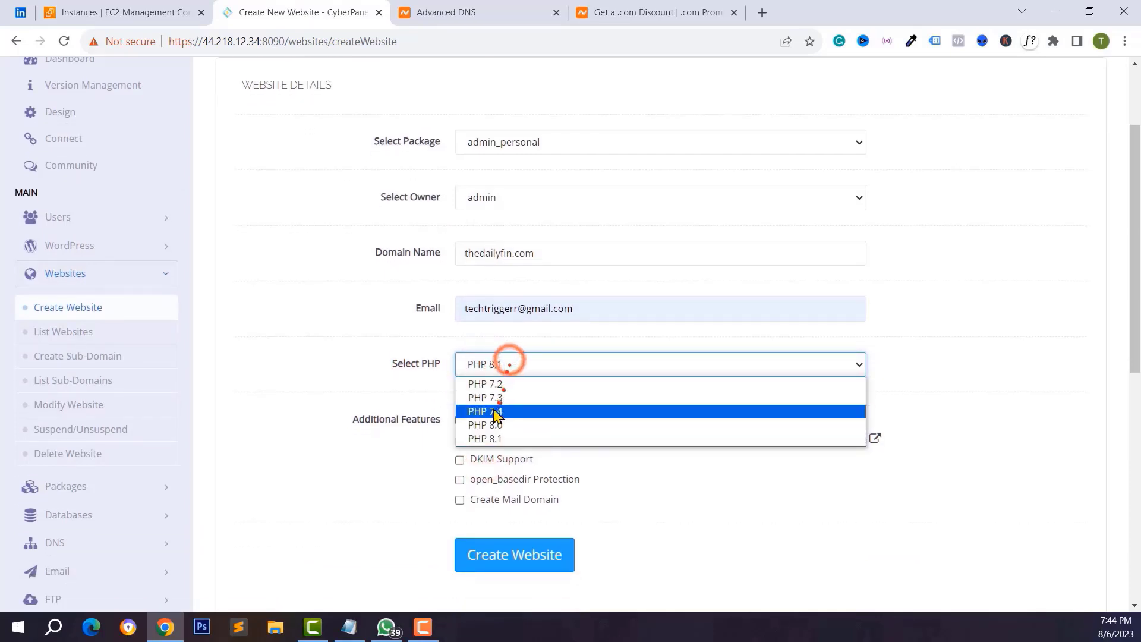
left_click(495, 412)
left_click(502, 364)
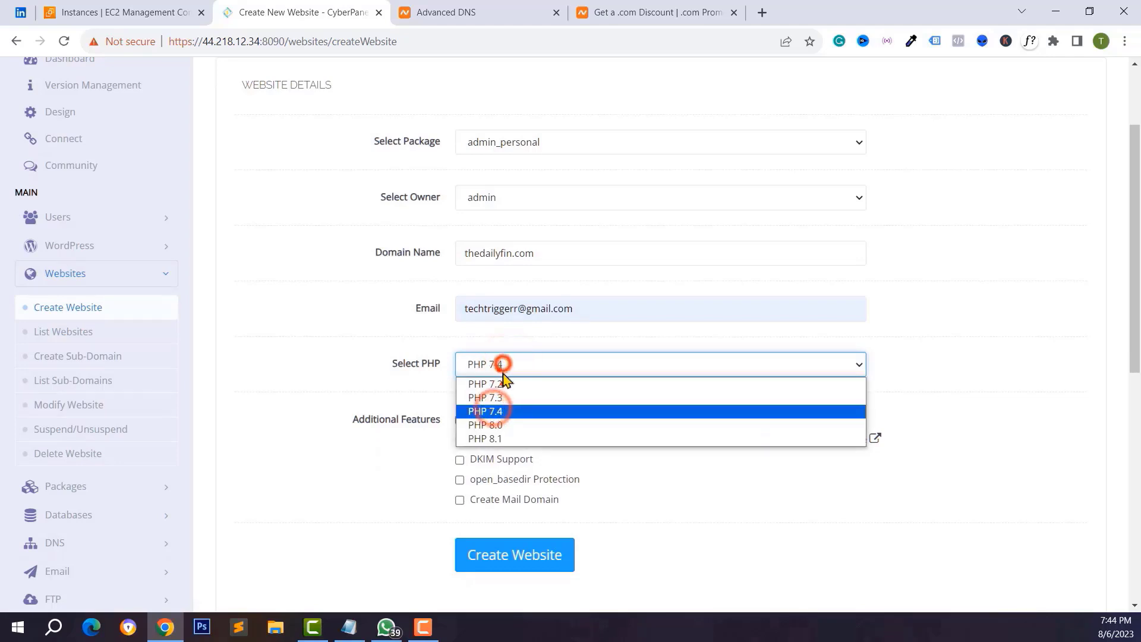
left_click(501, 439)
scroll(500, 449, "down", 1)
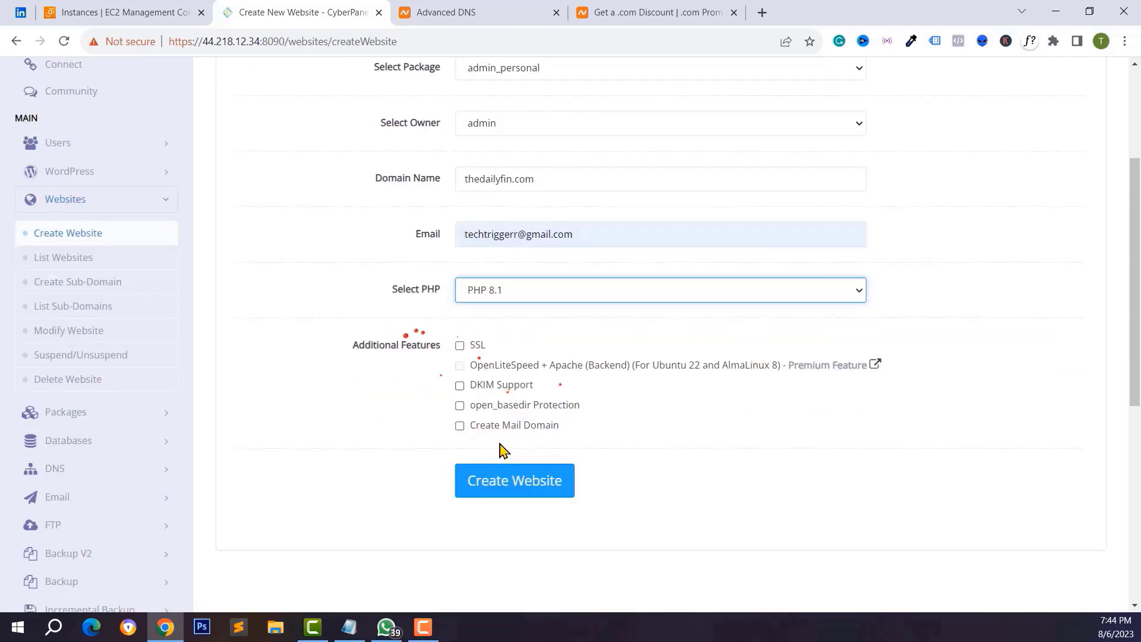
left_click(459, 346)
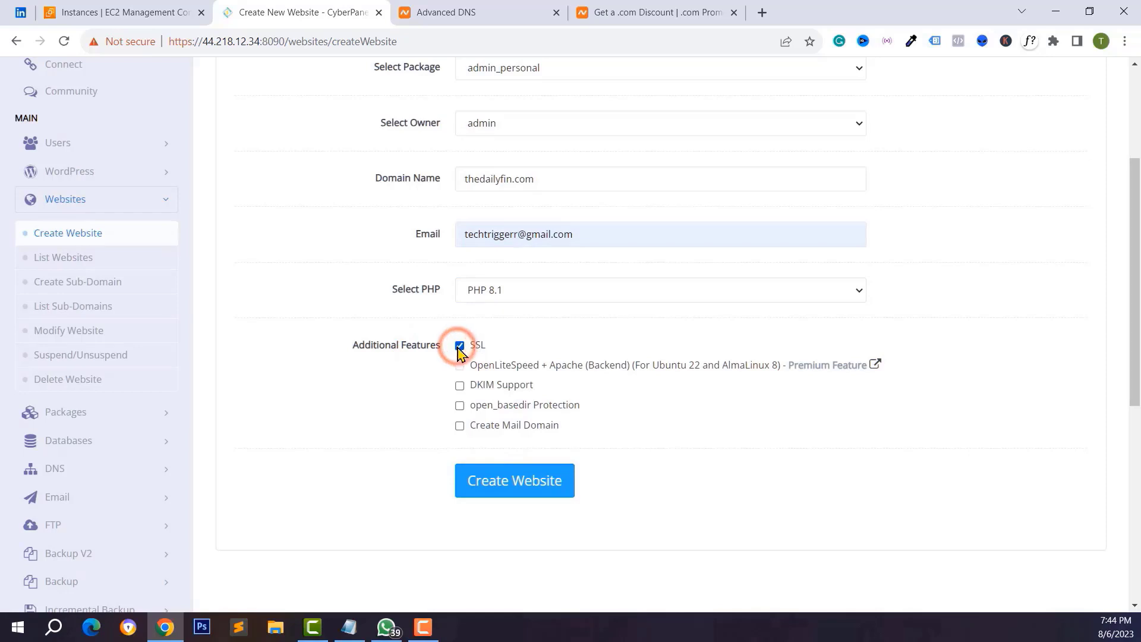
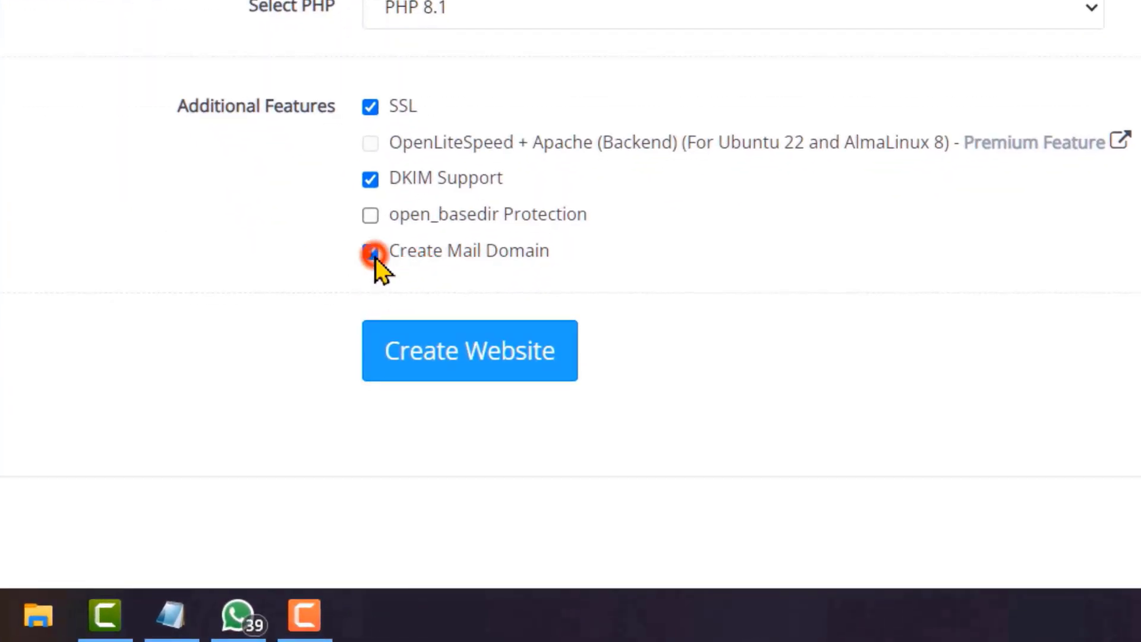
Create thedailyfin.com with PHP 8.1, SSL, DKIM and a mail domain, then go back to the form.
left_click(460, 356)
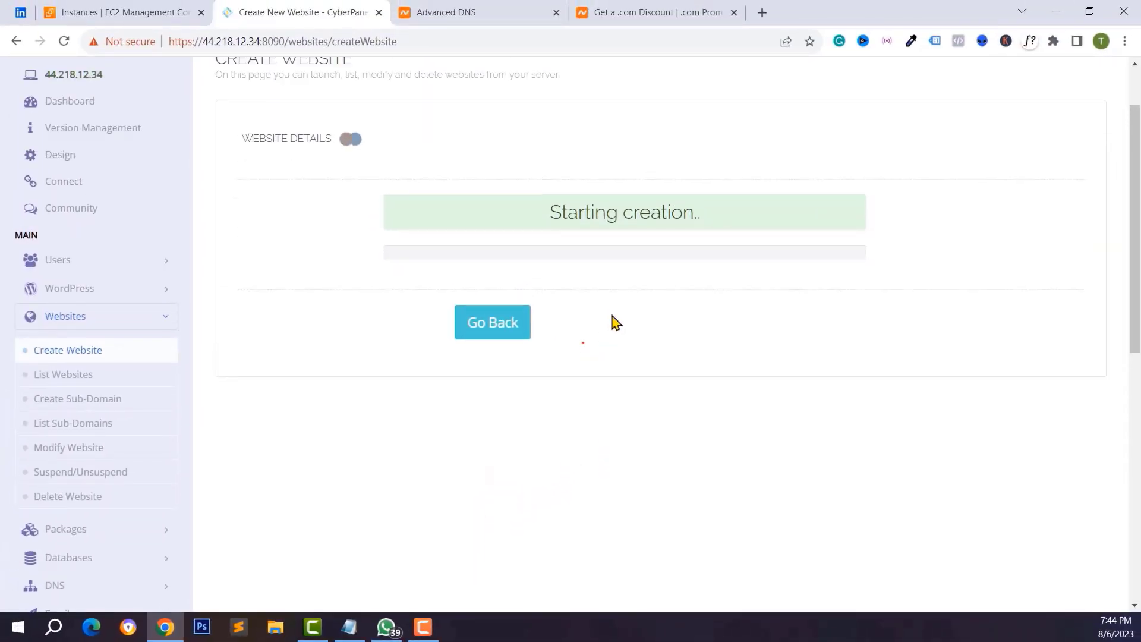
scroll(630, 295, "up", 1)
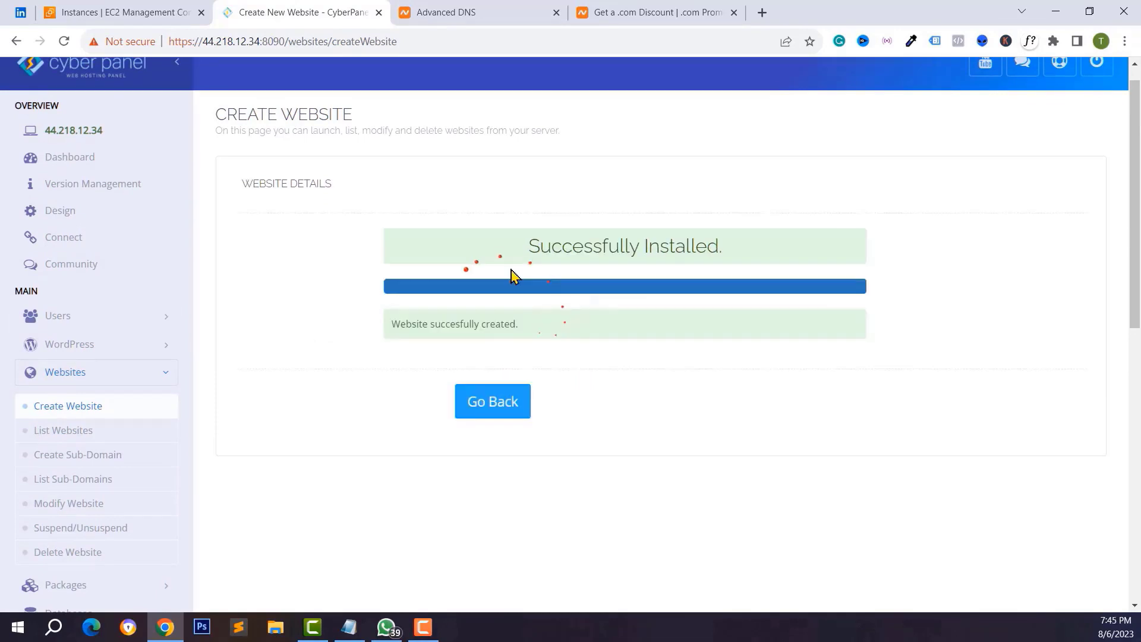
left_click(487, 400)
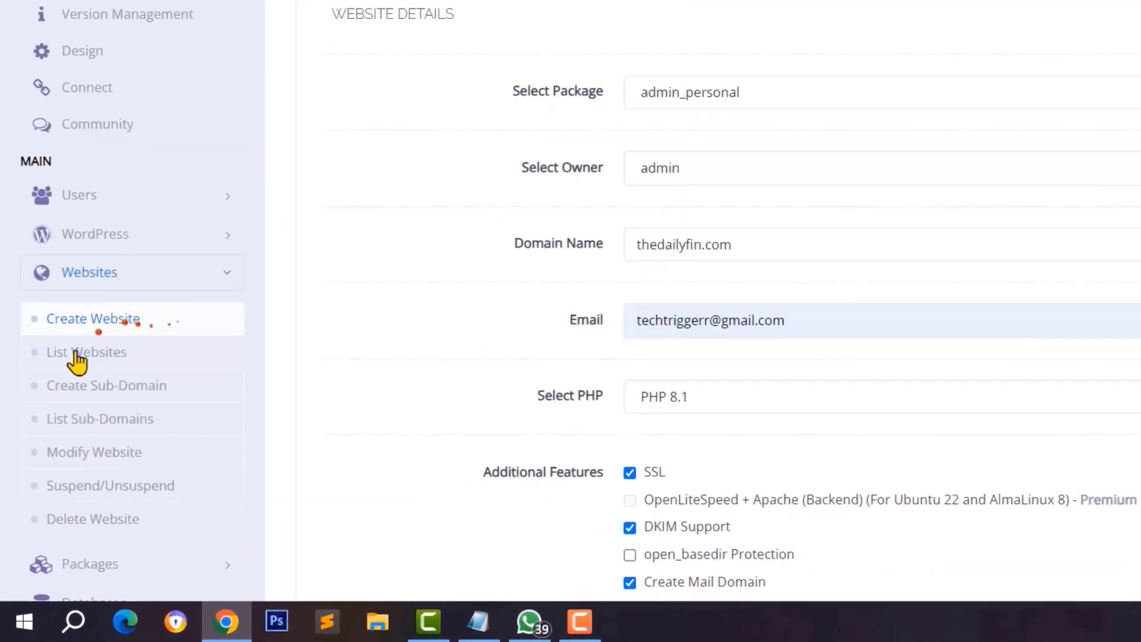
List the hosted websites and open thedailyfin.com in a new tab.
left_click(59, 432)
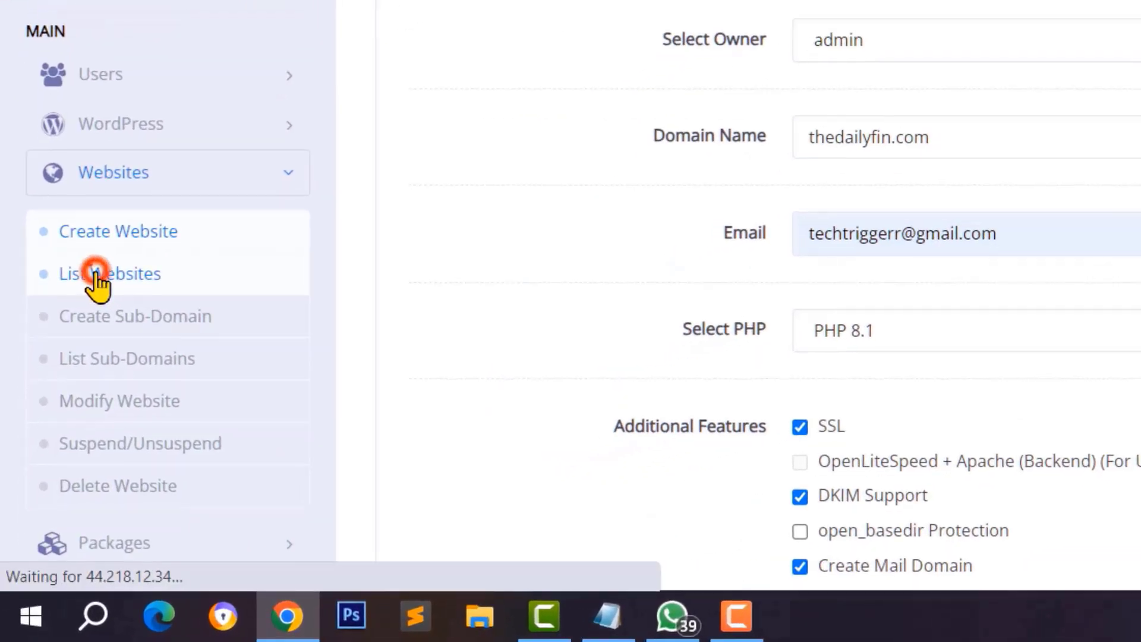
left_click(132, 275)
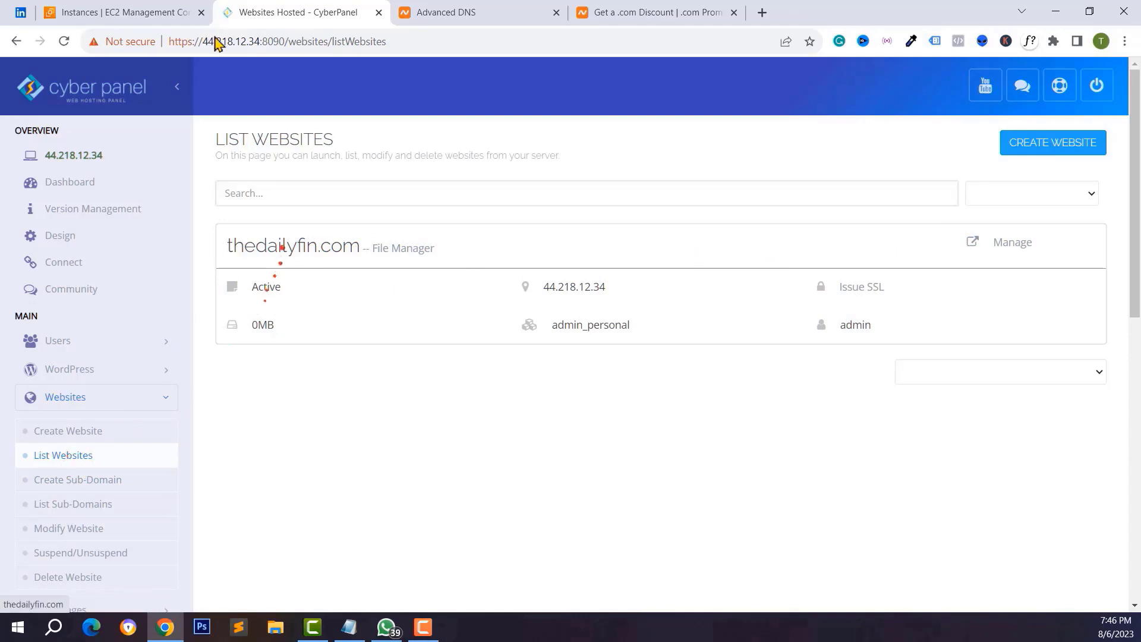
left_click(321, 247)
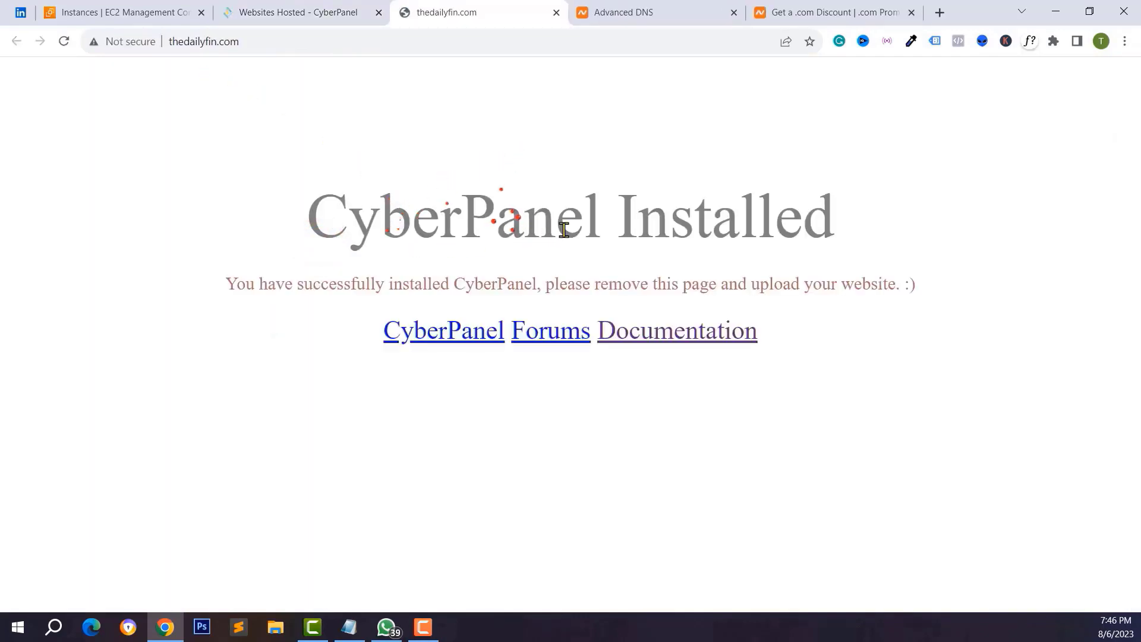
Check the site's default CyberPanel Installed page and its HTTP address, then return to Websites Hosted.
left_click_drag(564, 229, 773, 228)
left_click(485, 238)
left_click(211, 39)
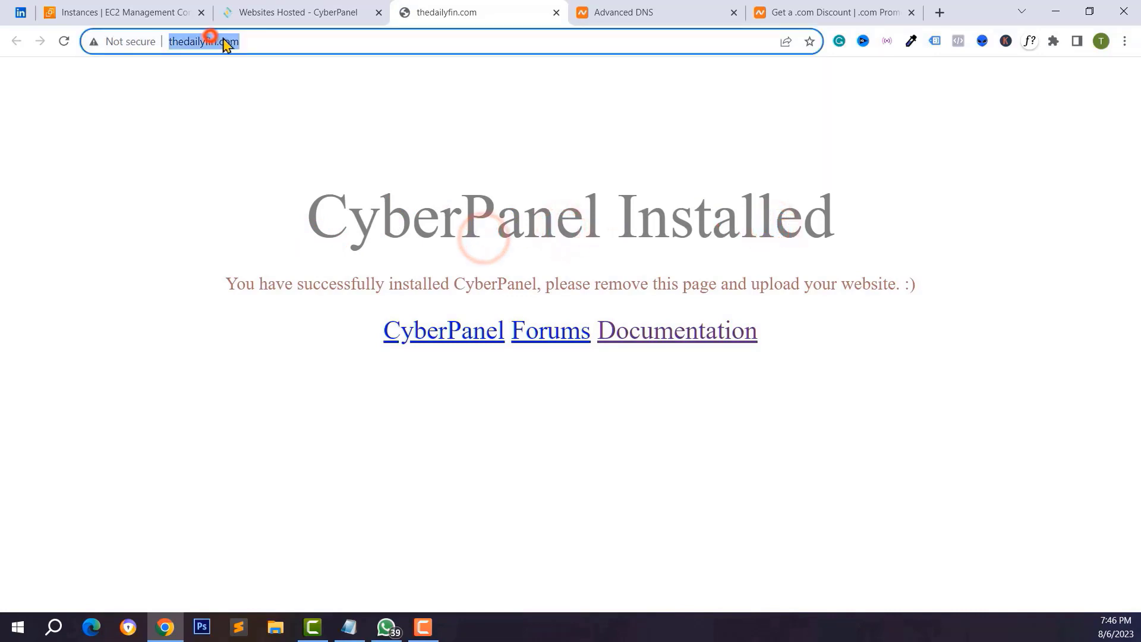
left_click_drag(258, 41, 164, 41)
left_click(181, 42)
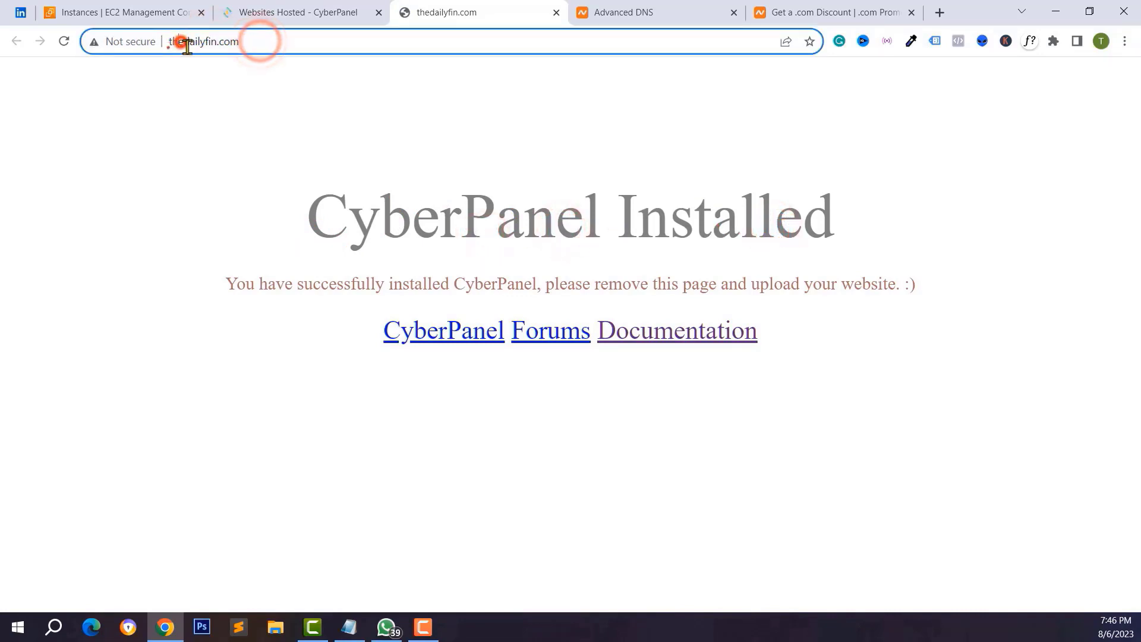
left_click(493, 285)
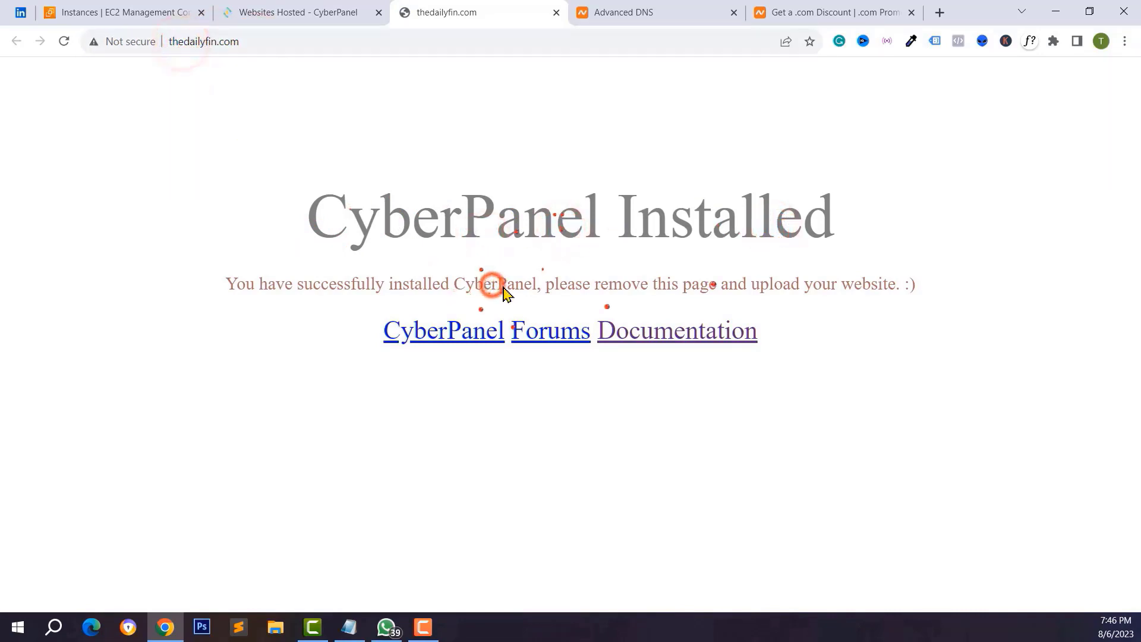
left_click(286, 12)
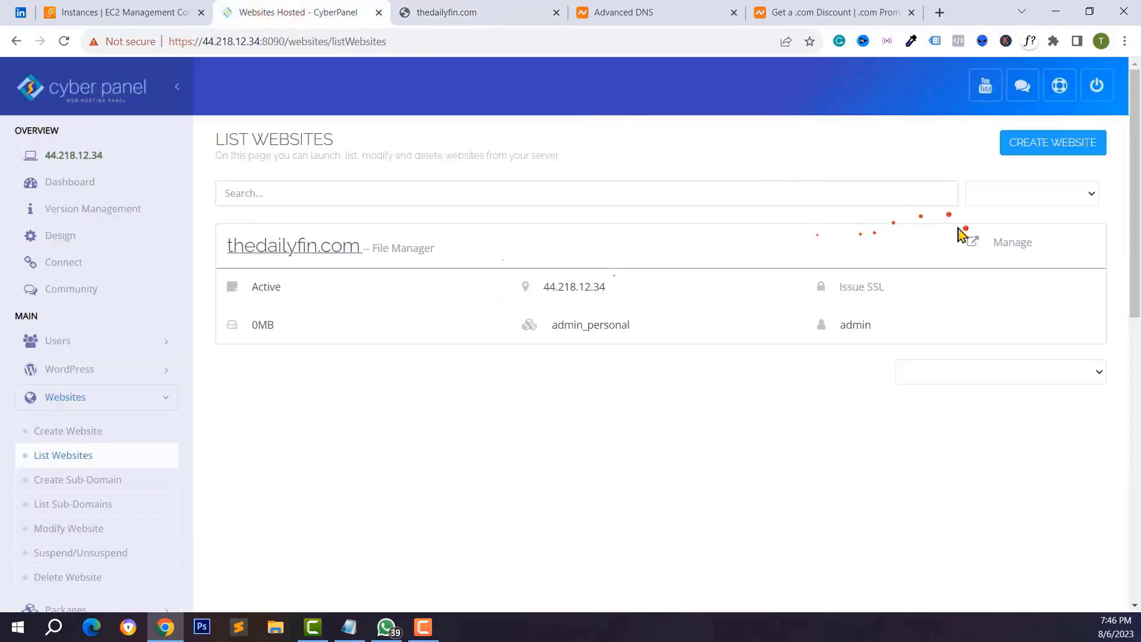
Open thedailyfin.com's management page and check its SSL status message.
left_click(998, 243)
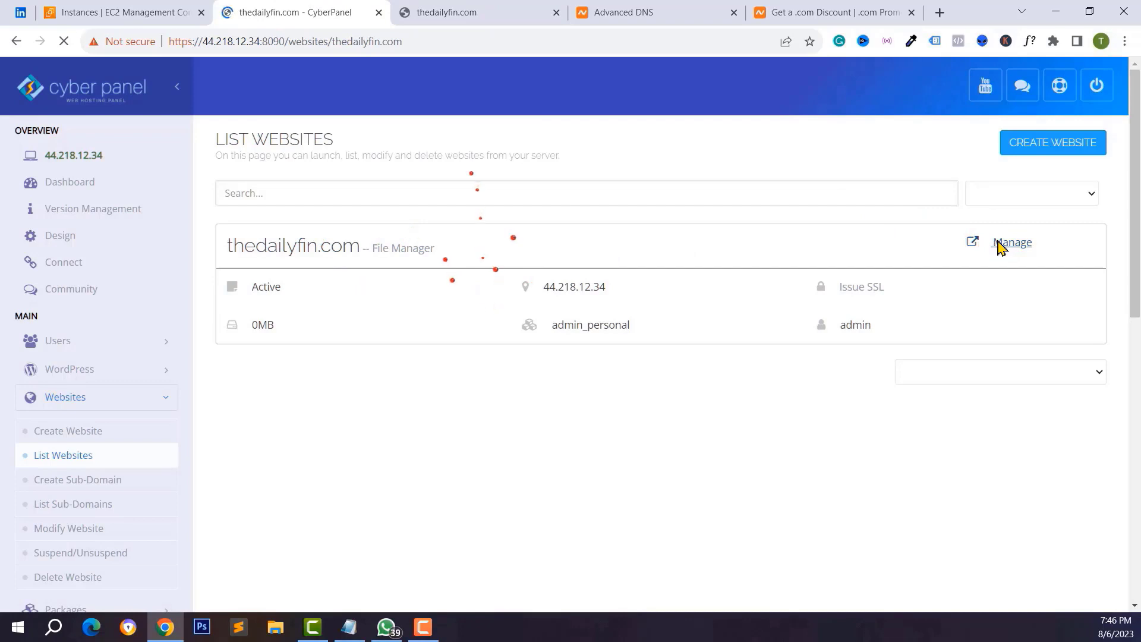
scroll(365, 352, "down", 1)
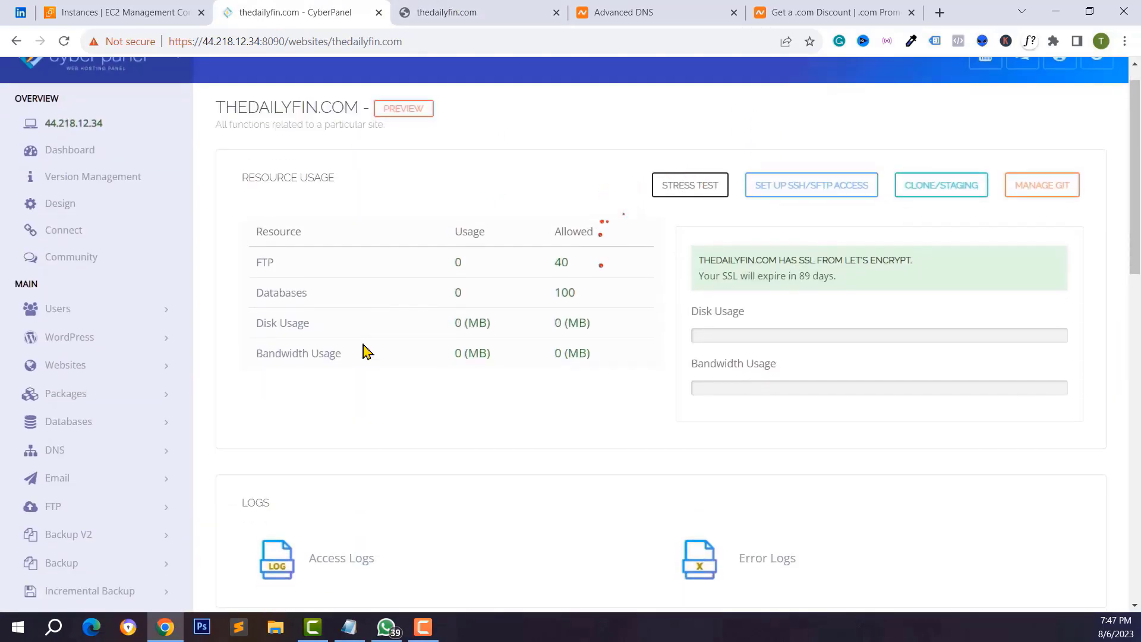
scroll(365, 352, "down", 3)
scroll(365, 352, "up", 1)
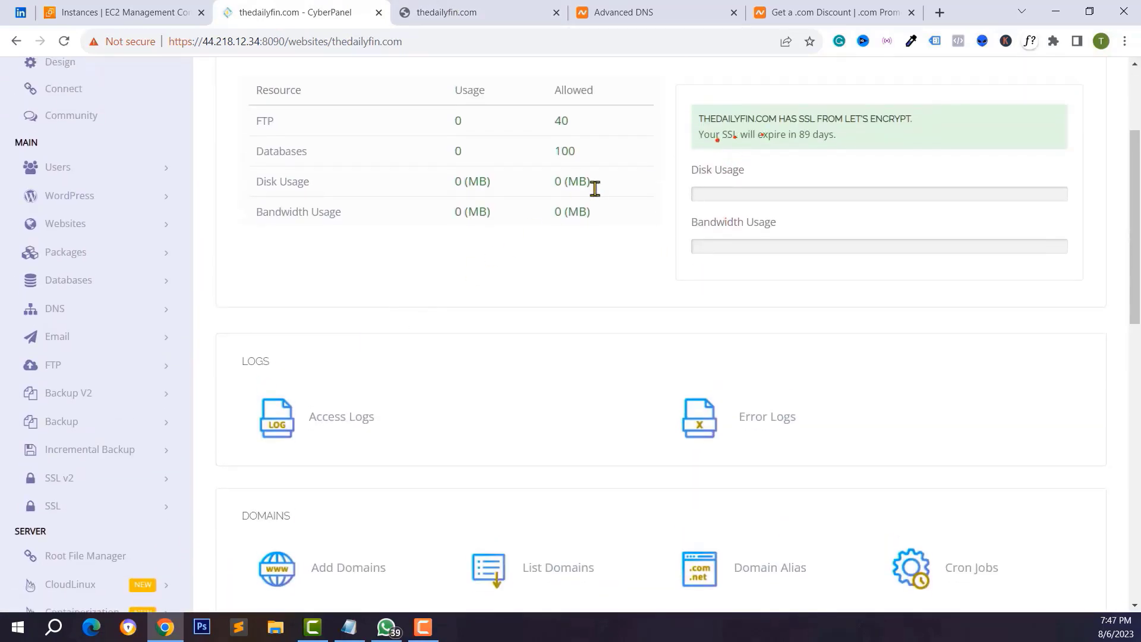
left_click_drag(704, 116, 862, 116)
left_click(862, 116)
Review Resource Usage, Logs, Domains and Configurations, then launch the site's File Manager.
scroll(716, 218, "down", 3)
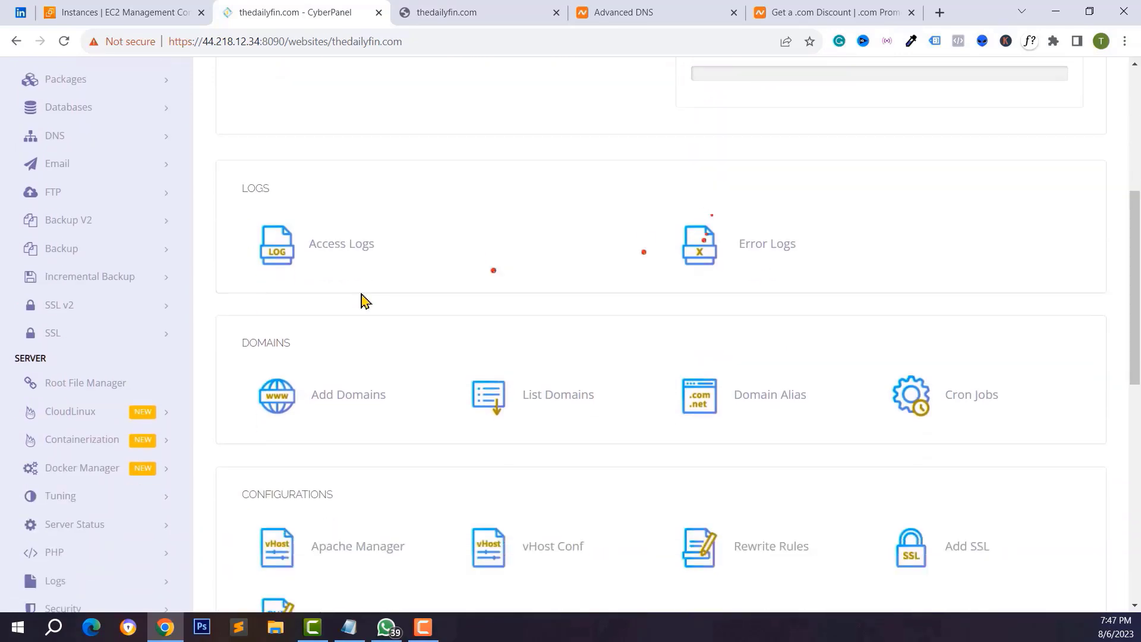
scroll(748, 260, "up", 1)
scroll(332, 330, "down", 3)
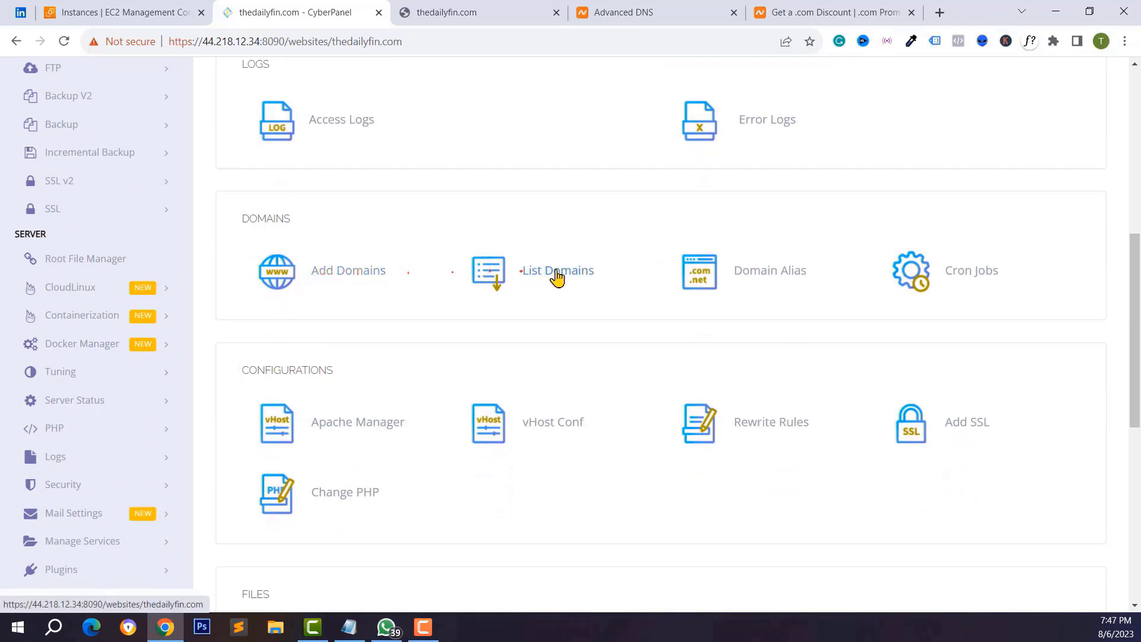
scroll(868, 327, "down", 1)
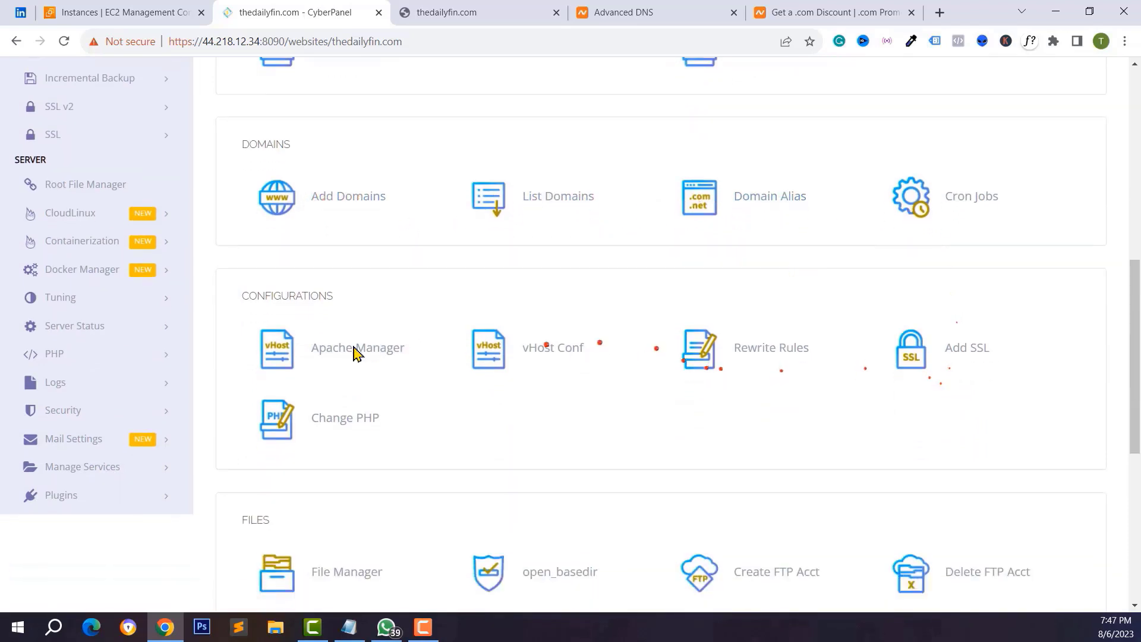
scroll(718, 373, "down", 6)
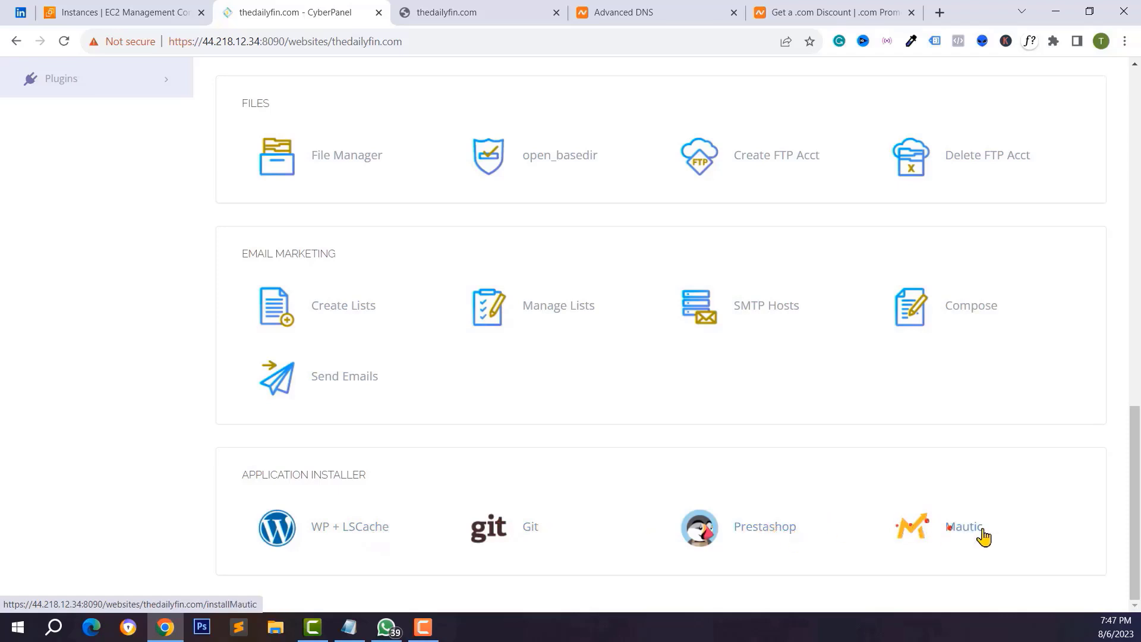
scroll(947, 535, "up", 12)
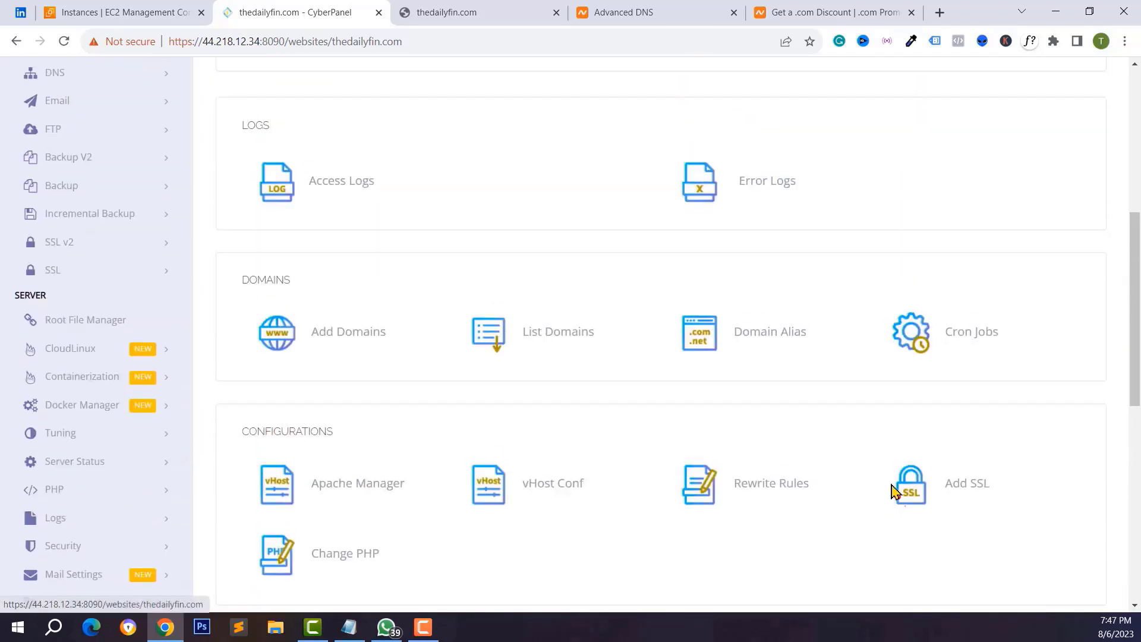
scroll(454, 339, "up", 3)
scroll(454, 339, "down", 5)
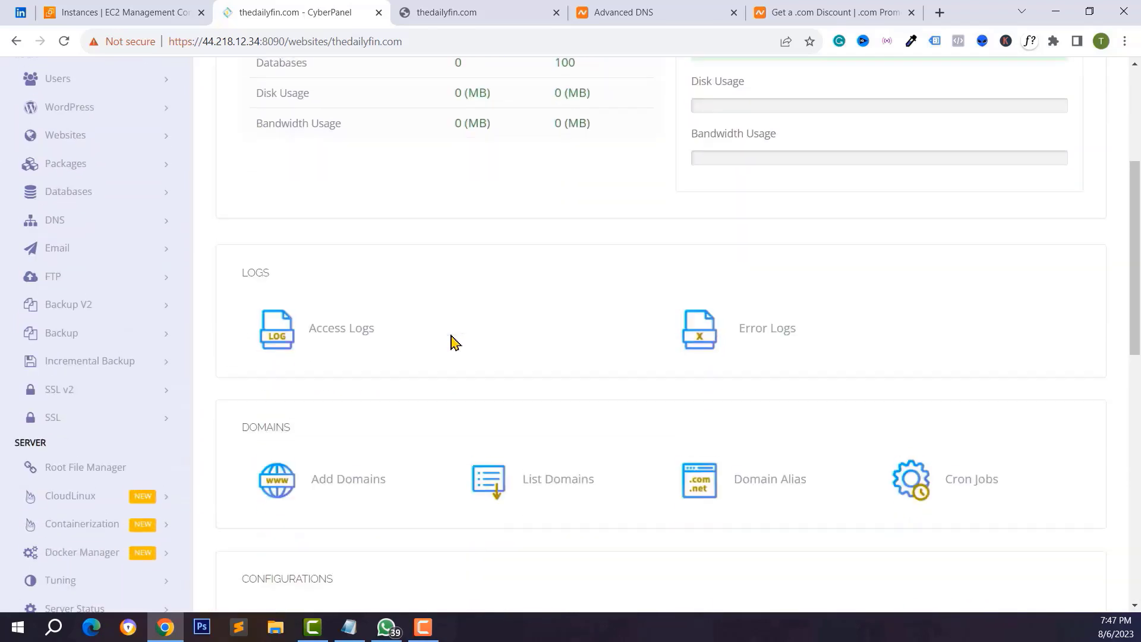
scroll(411, 341, "down", 1)
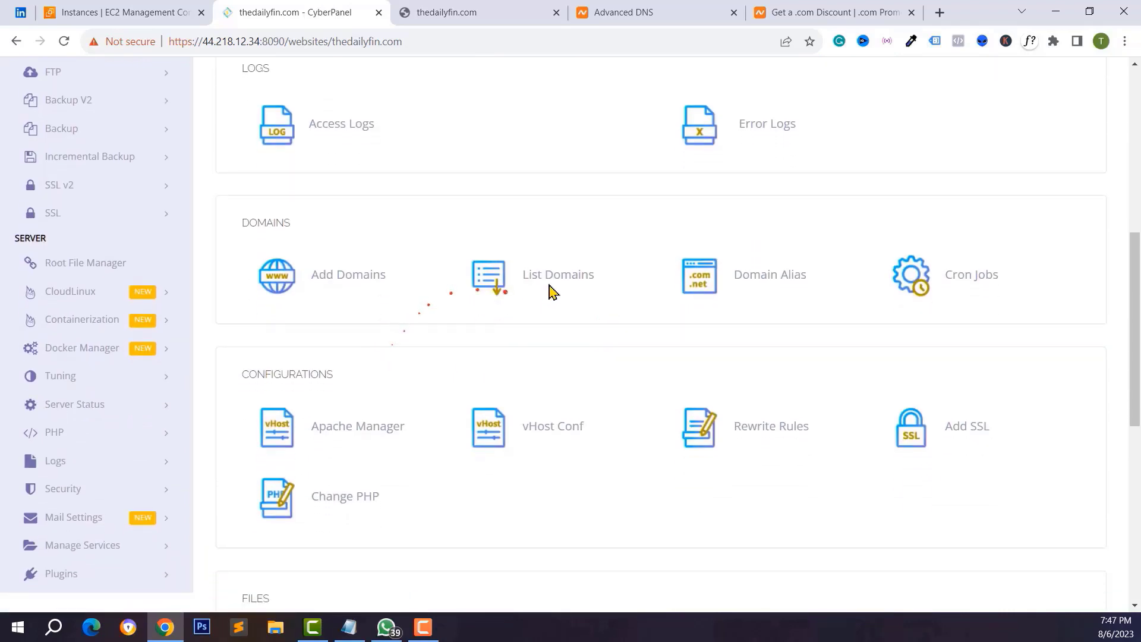
scroll(340, 373, "down", 3)
left_click(353, 431)
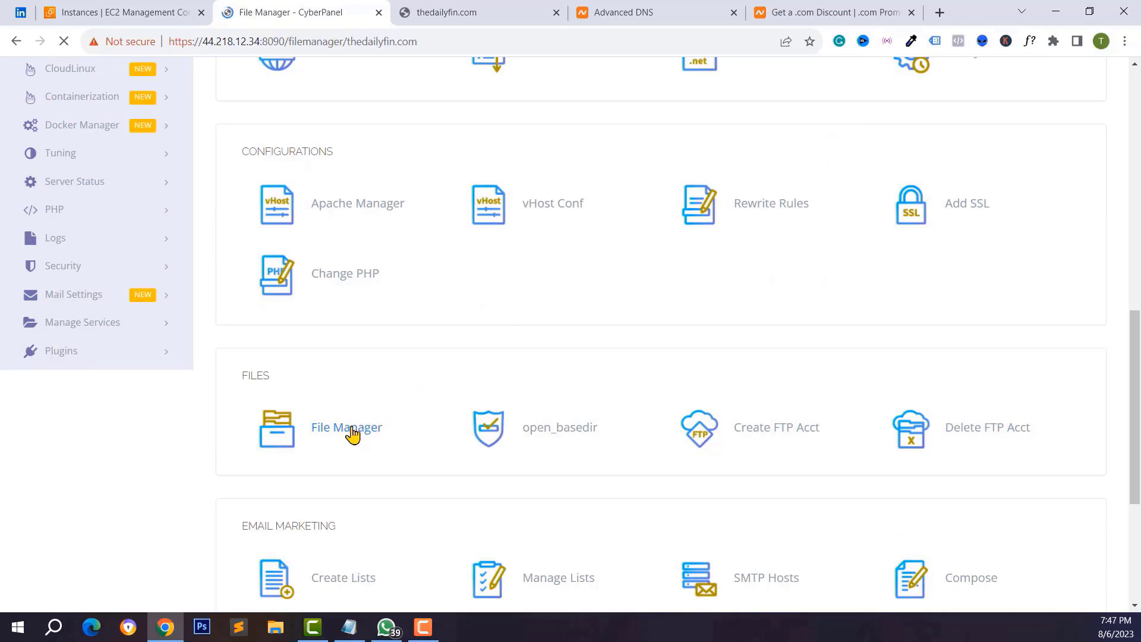
Edit public_html/index.html, replacing all its code with a single line of plain text, and save.
double_click(461, 309)
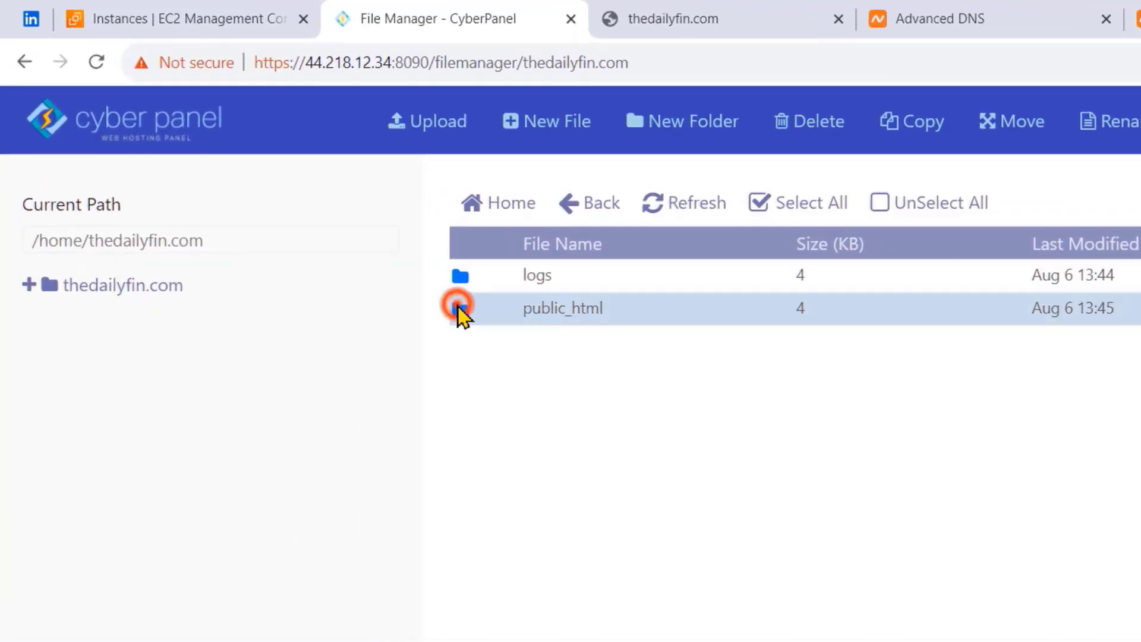
left_click(523, 280)
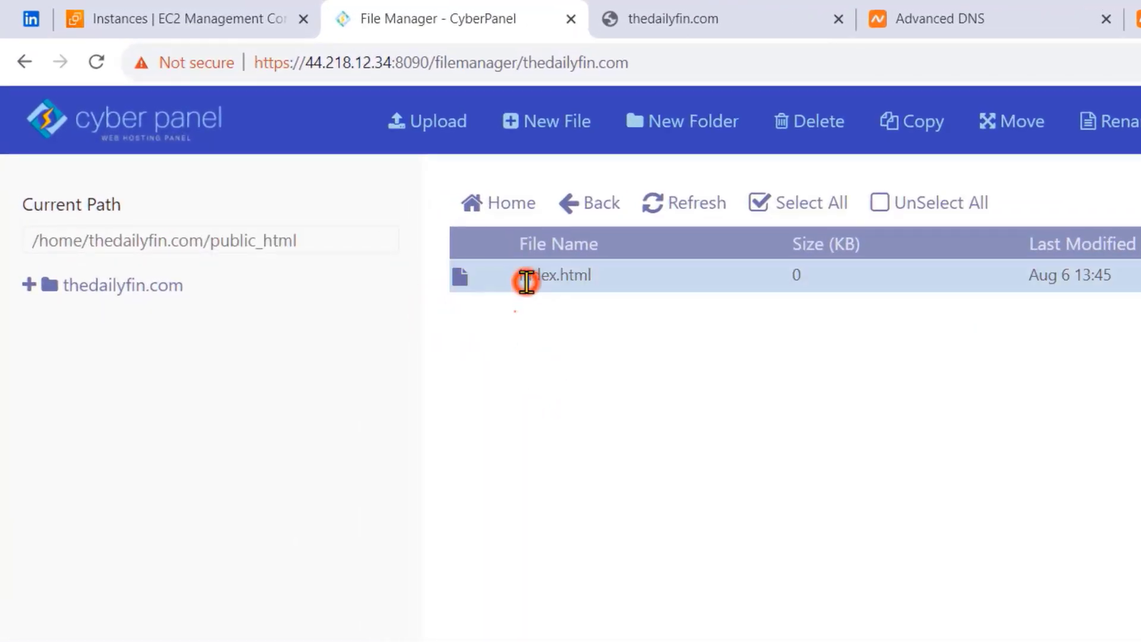
right_click(546, 278)
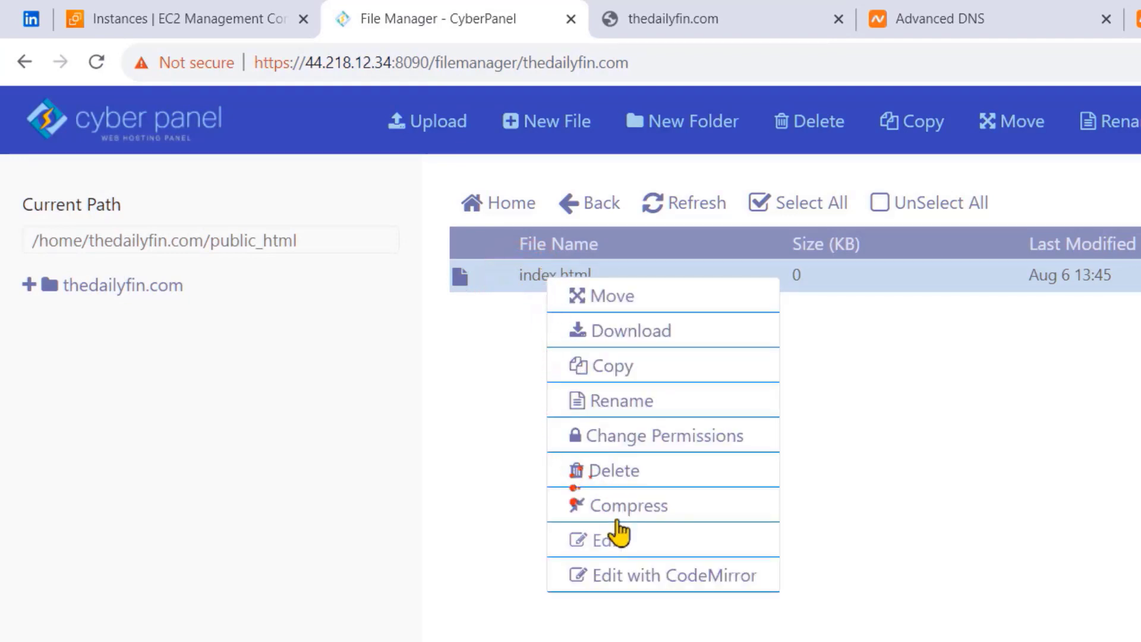
left_click(618, 541)
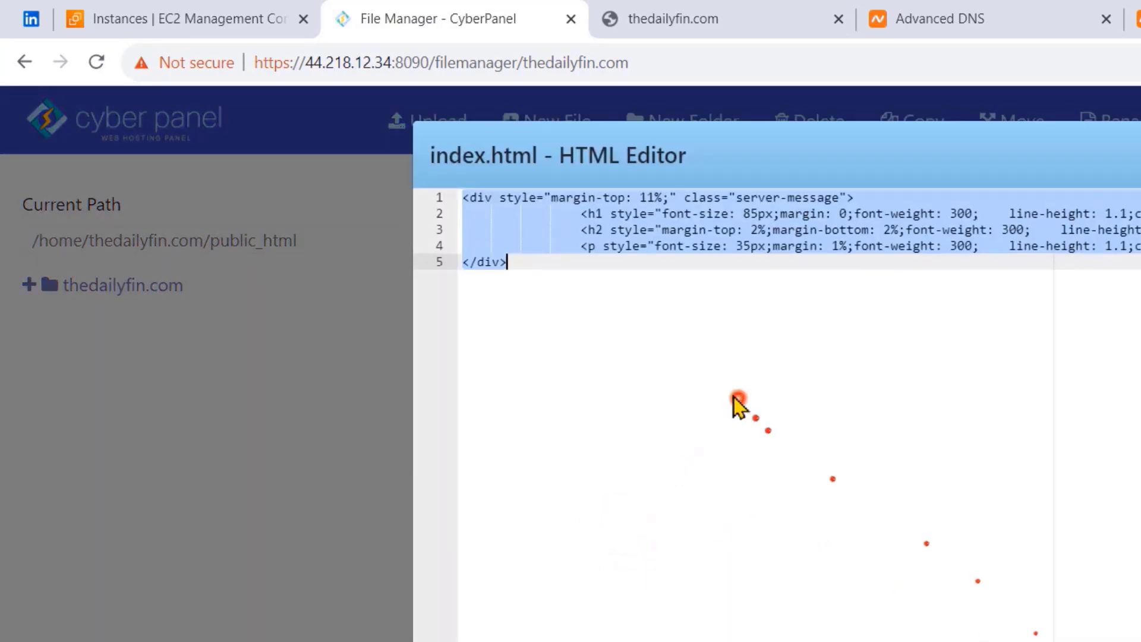
left_click(739, 399)
key("ctrl+a")
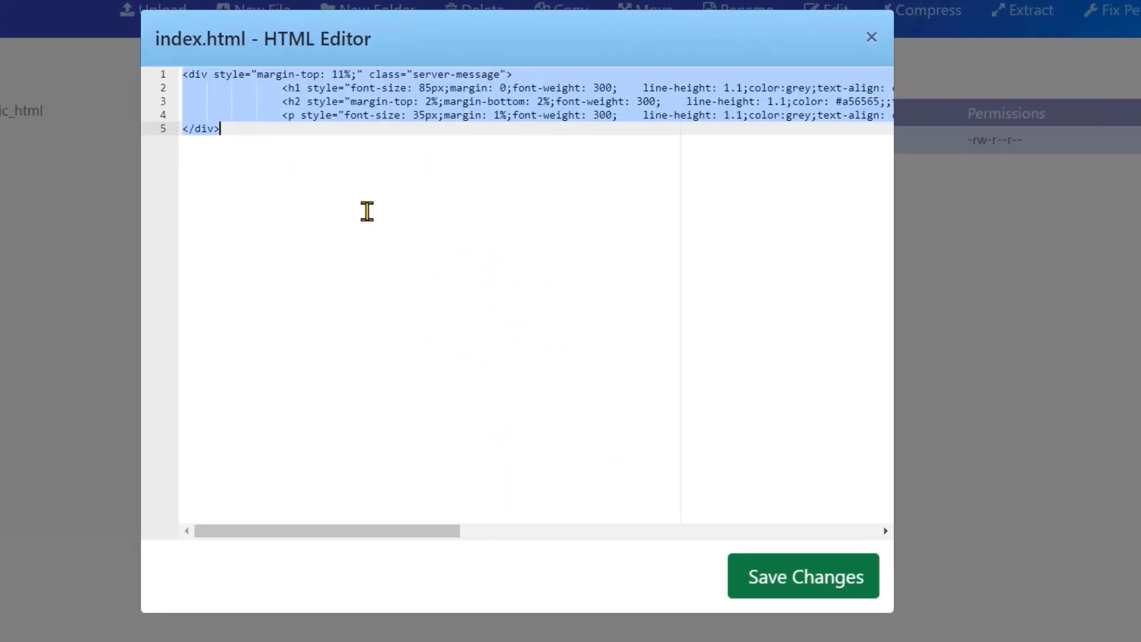
key("BackSpace")
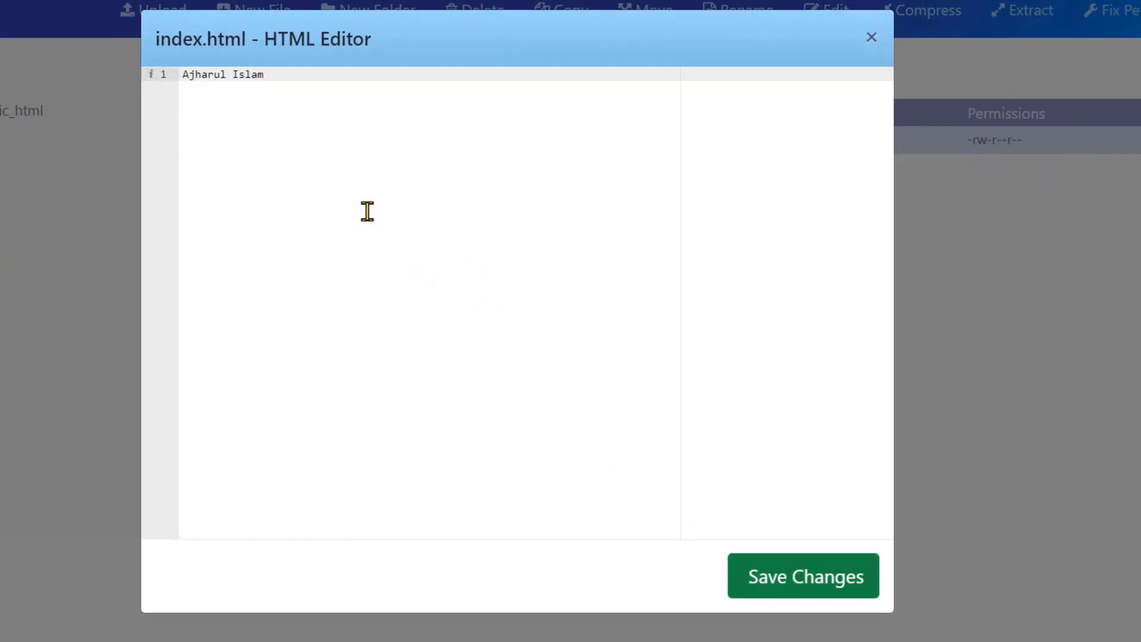
left_click(817, 578)
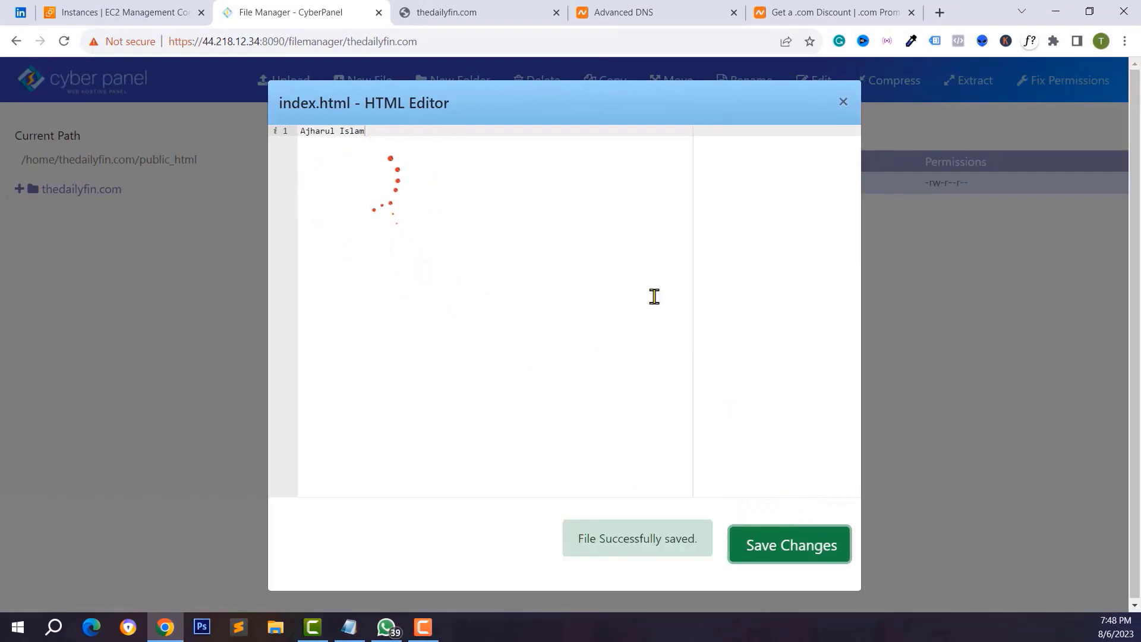
Reload the live site to confirm it shows the new line, then close the HTML editor.
left_click(456, 5)
left_click(64, 41)
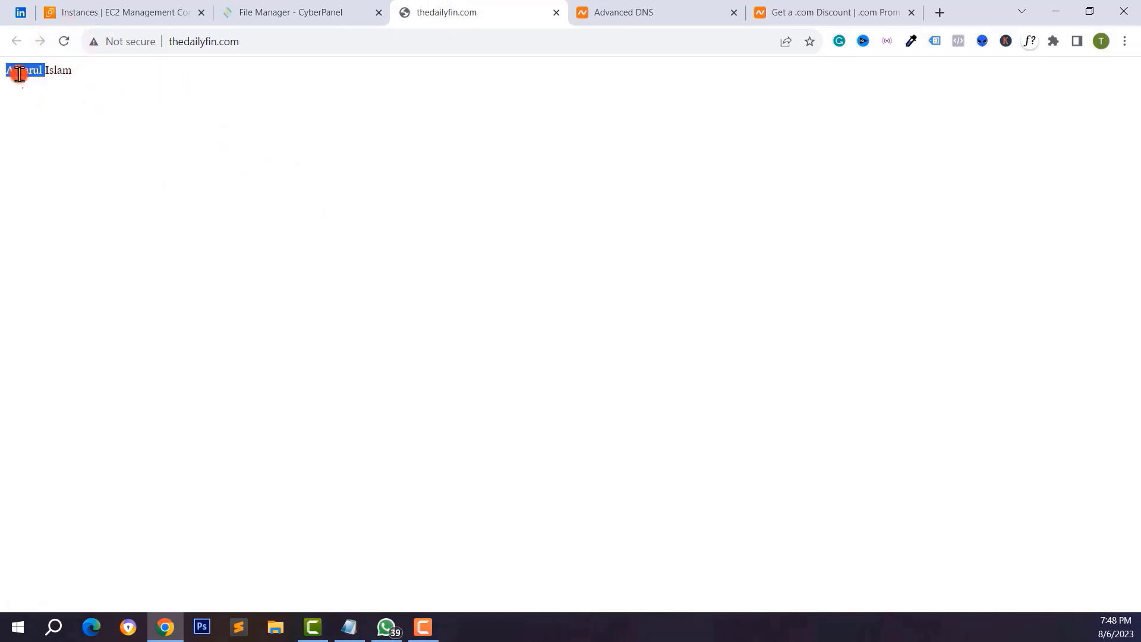
triple_click(20, 73)
left_click(143, 110)
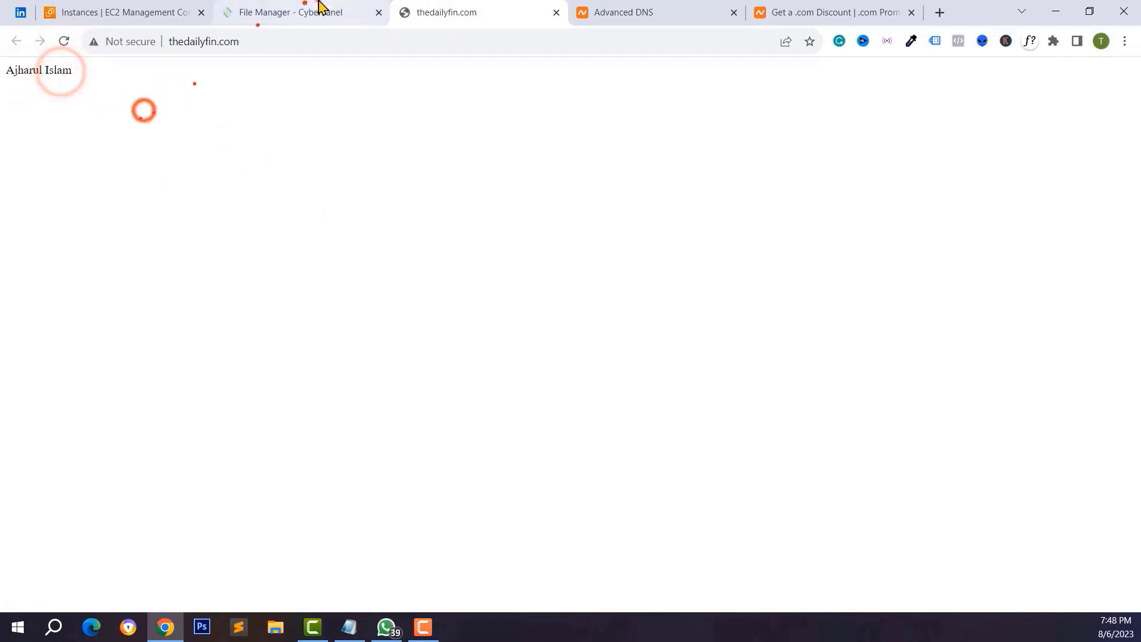
left_click(319, 6)
left_click(843, 103)
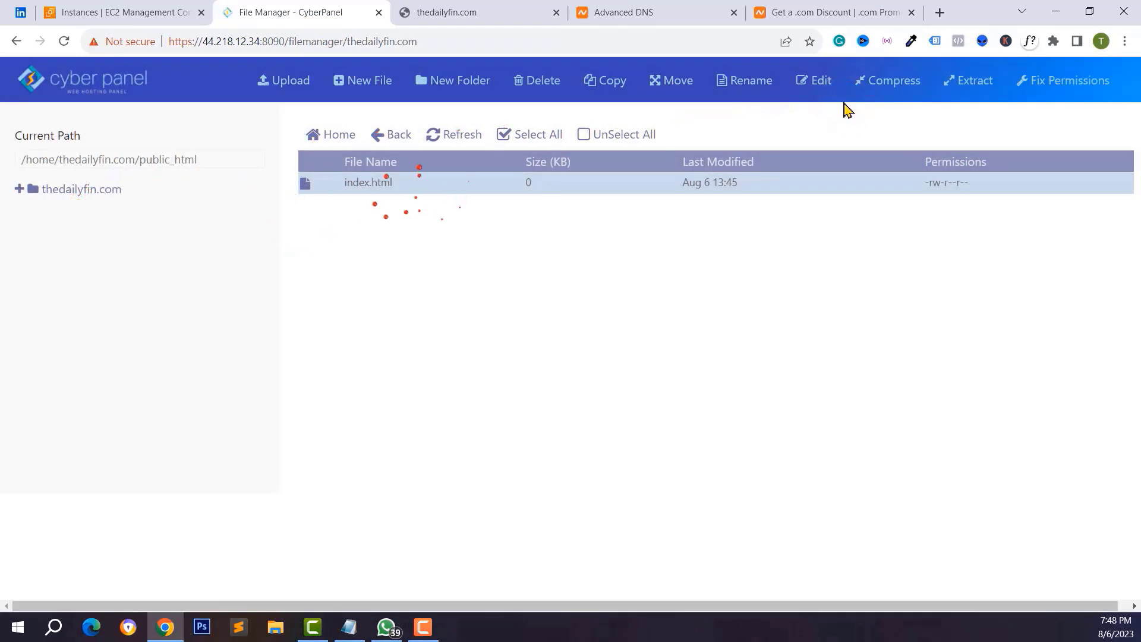
Delete index.html from thedailyfin.com's public_html and return to the site's management page.
left_click(98, 190)
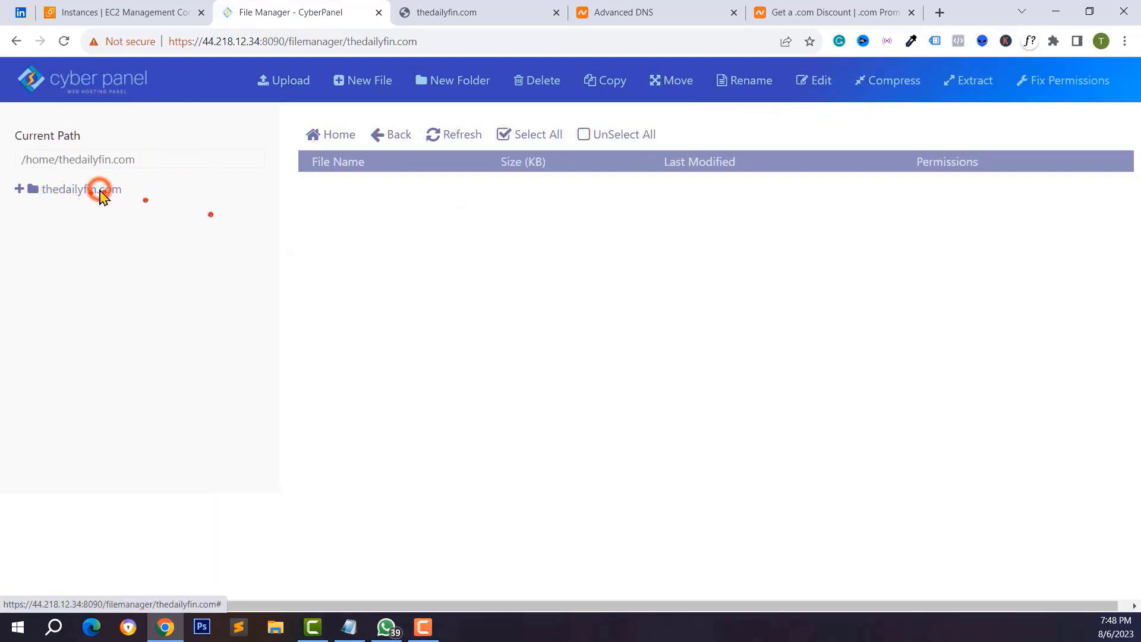
left_click(381, 207)
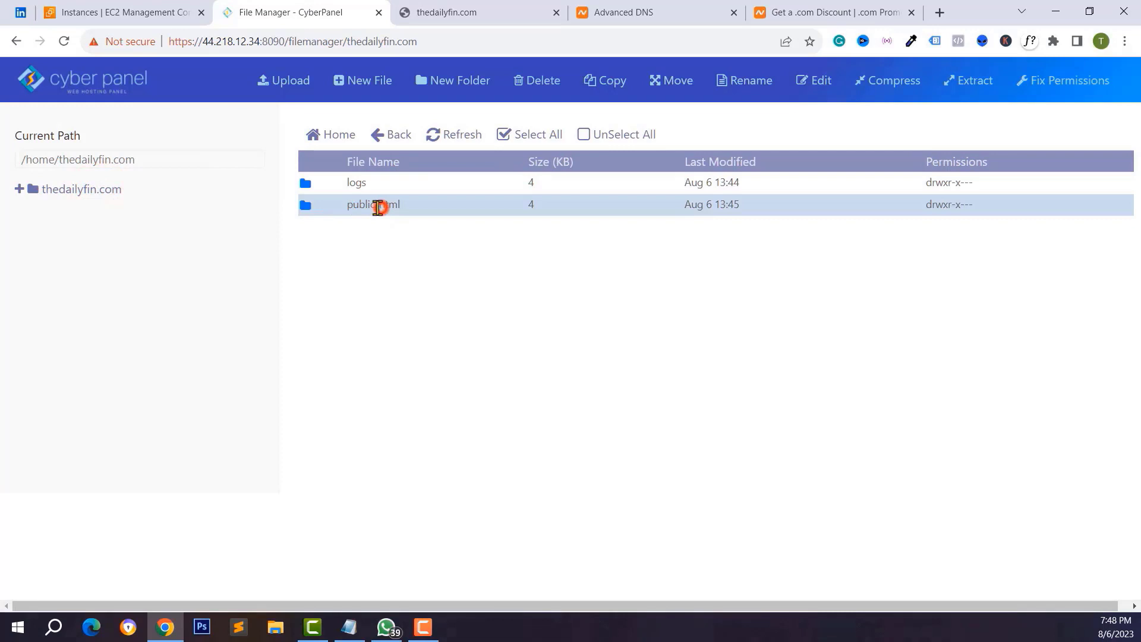
left_click(311, 209)
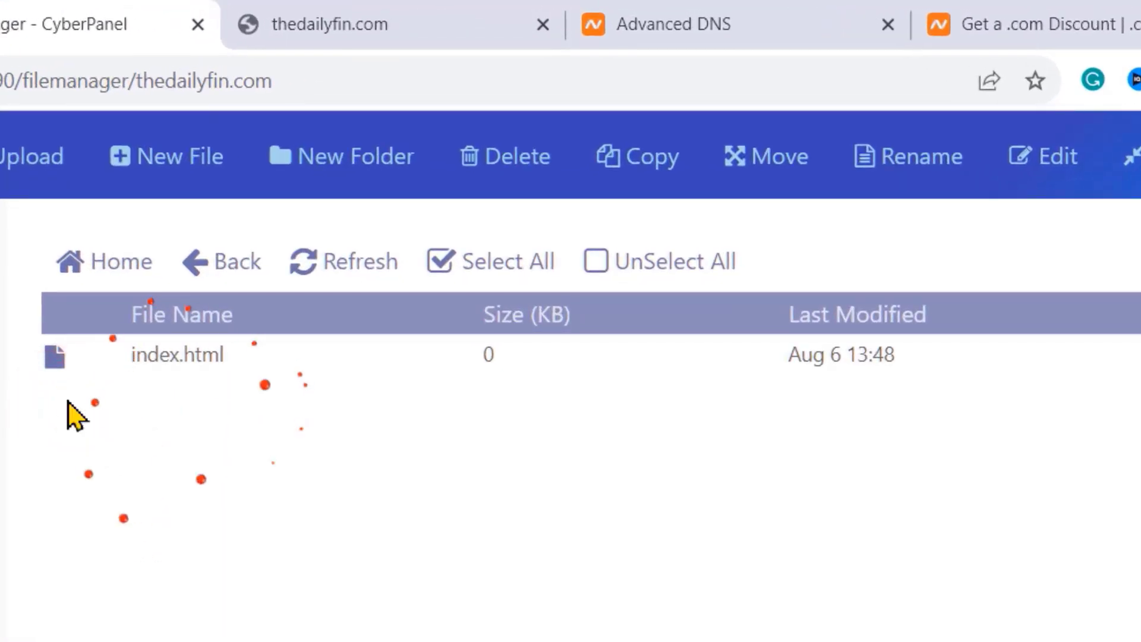
left_click(173, 354)
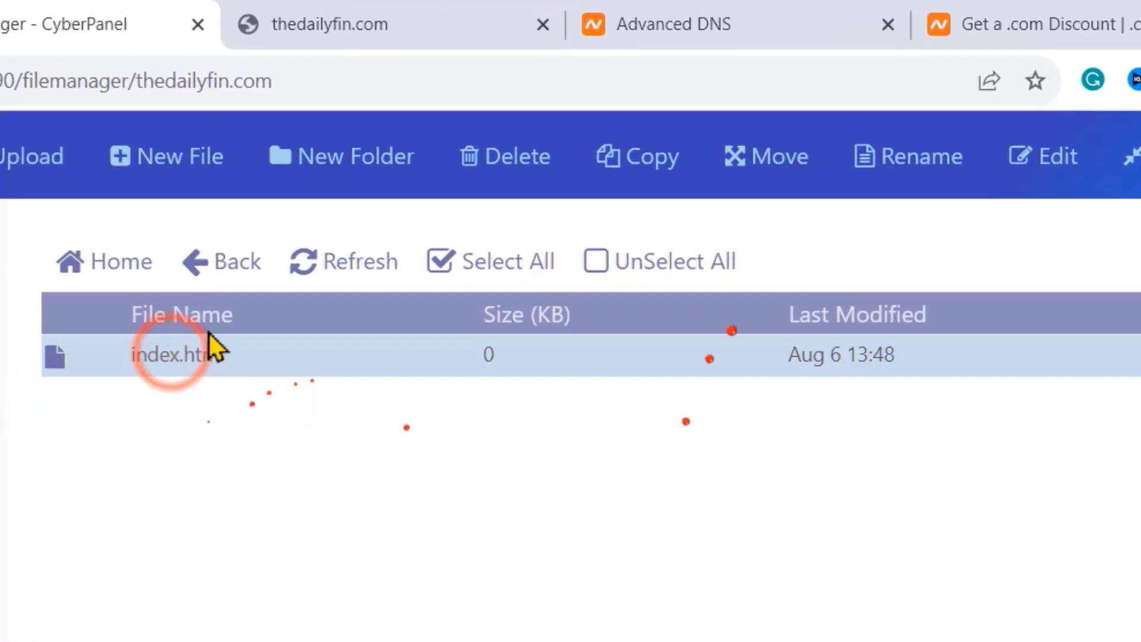
left_click(507, 153)
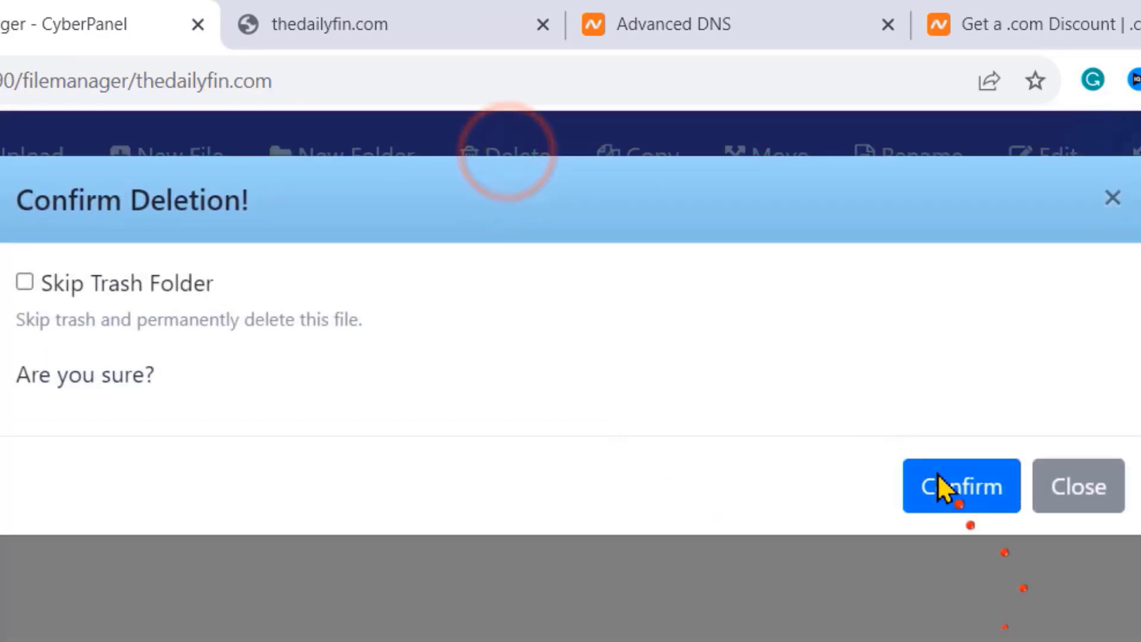
left_click(937, 479)
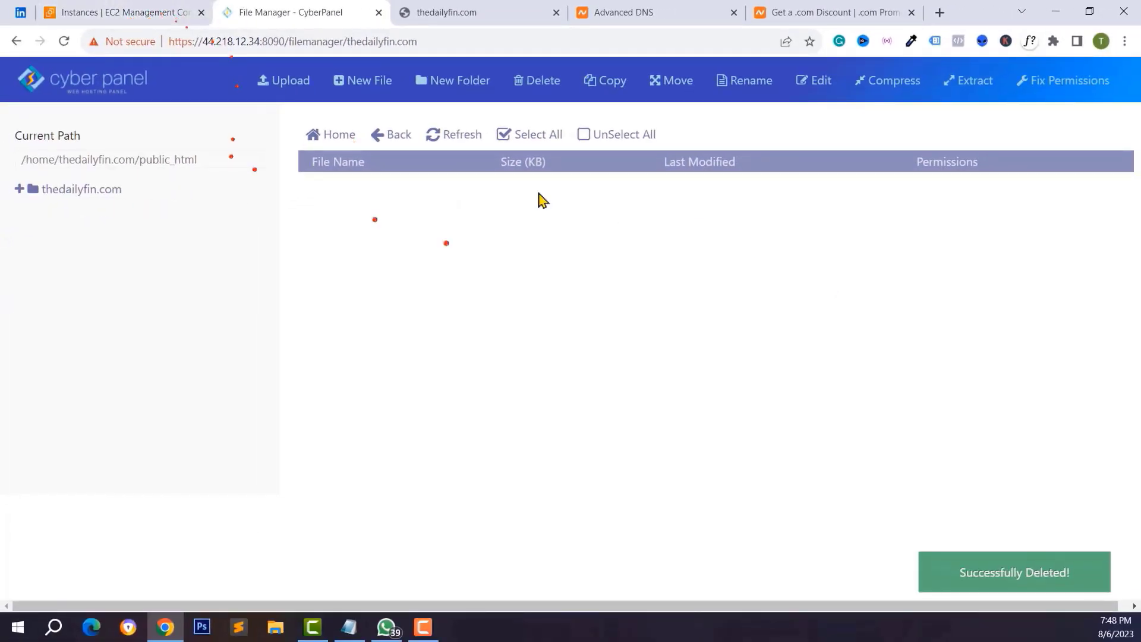
left_click(79, 96)
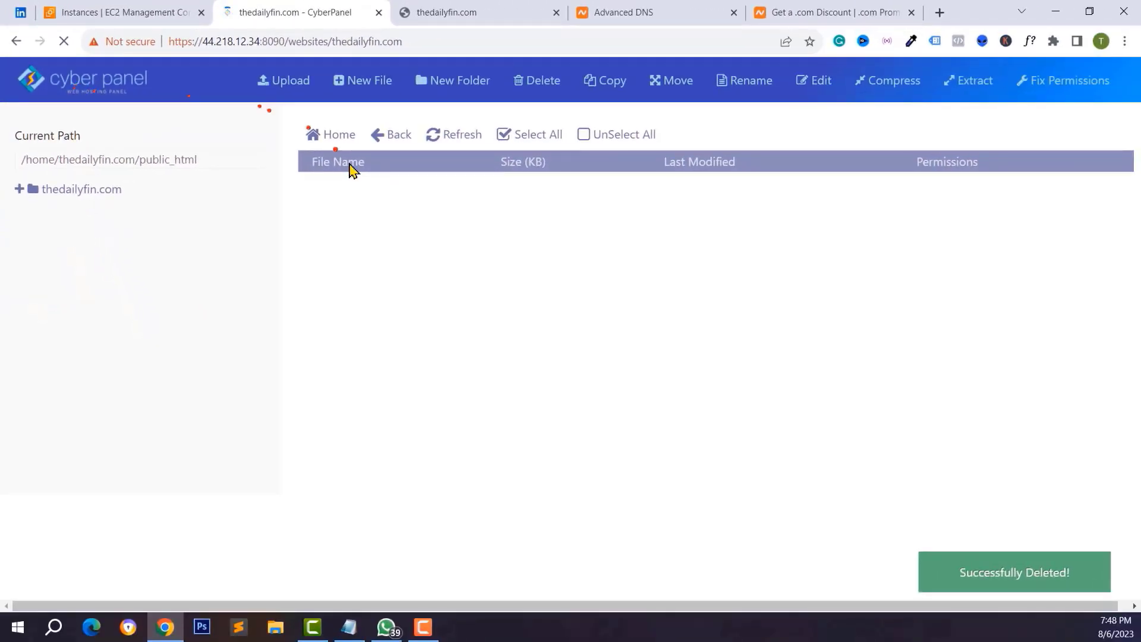
scroll(724, 362, "down", 15)
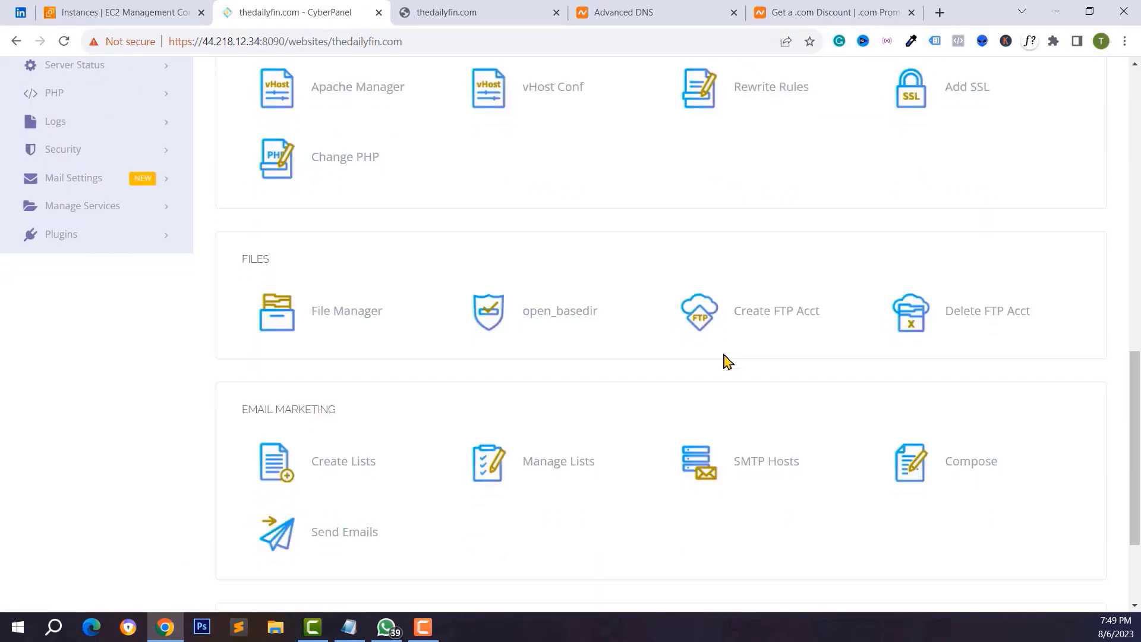
Install WordPress + LSCache with blog title 'TheDailyFin', an admin login, and the pasted email.
left_click(326, 526)
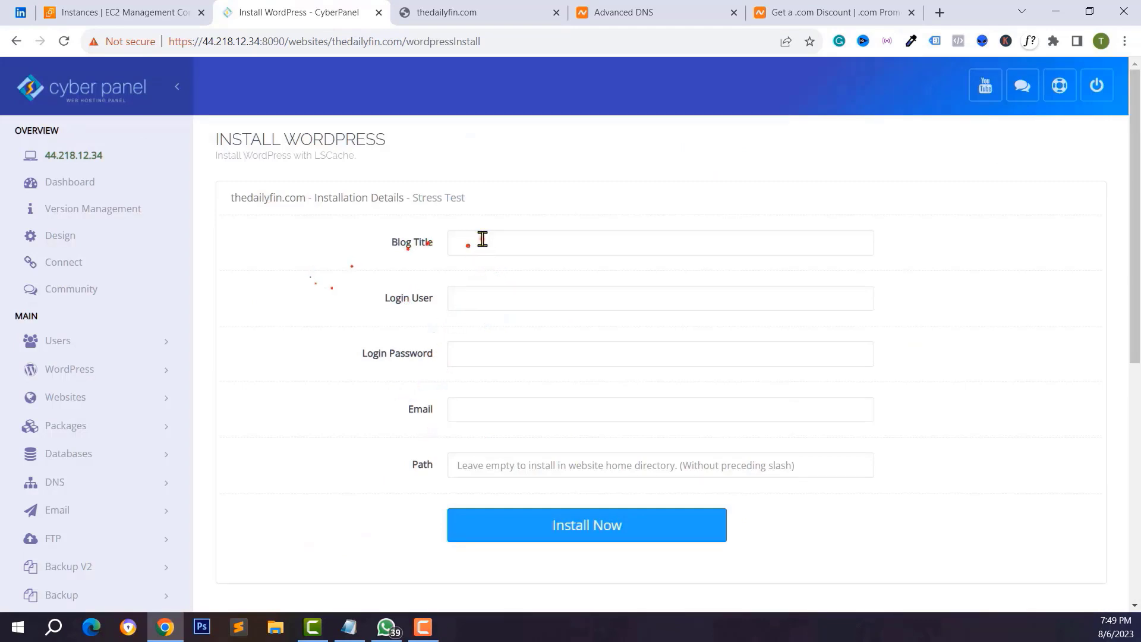
left_click(482, 238)
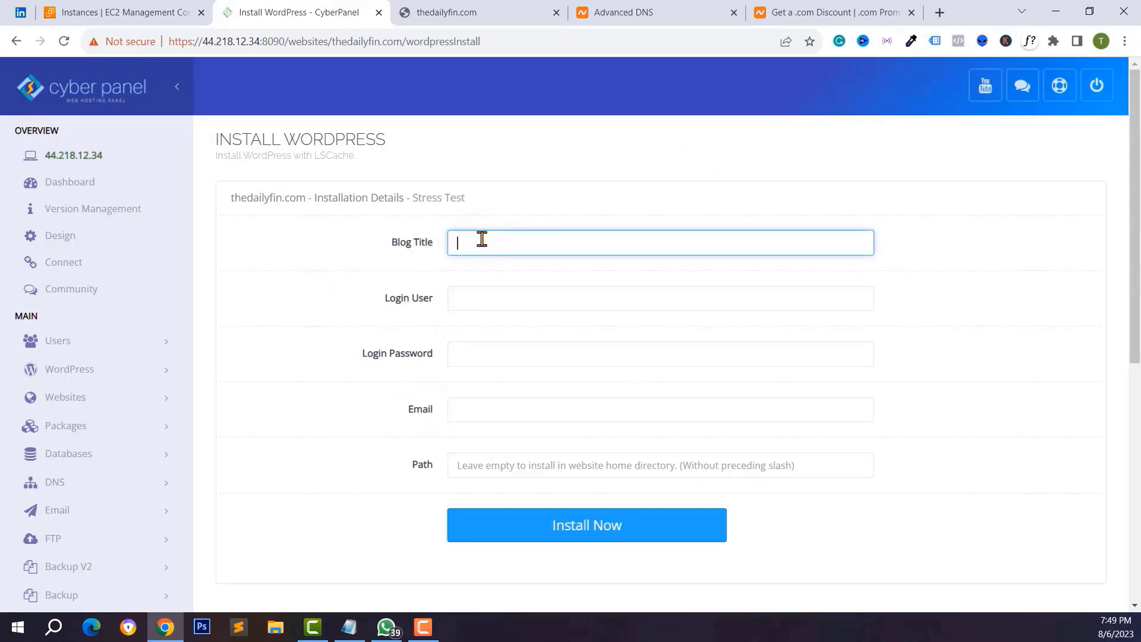
type("TheDailyFin")
left_click(490, 303)
type("admin")
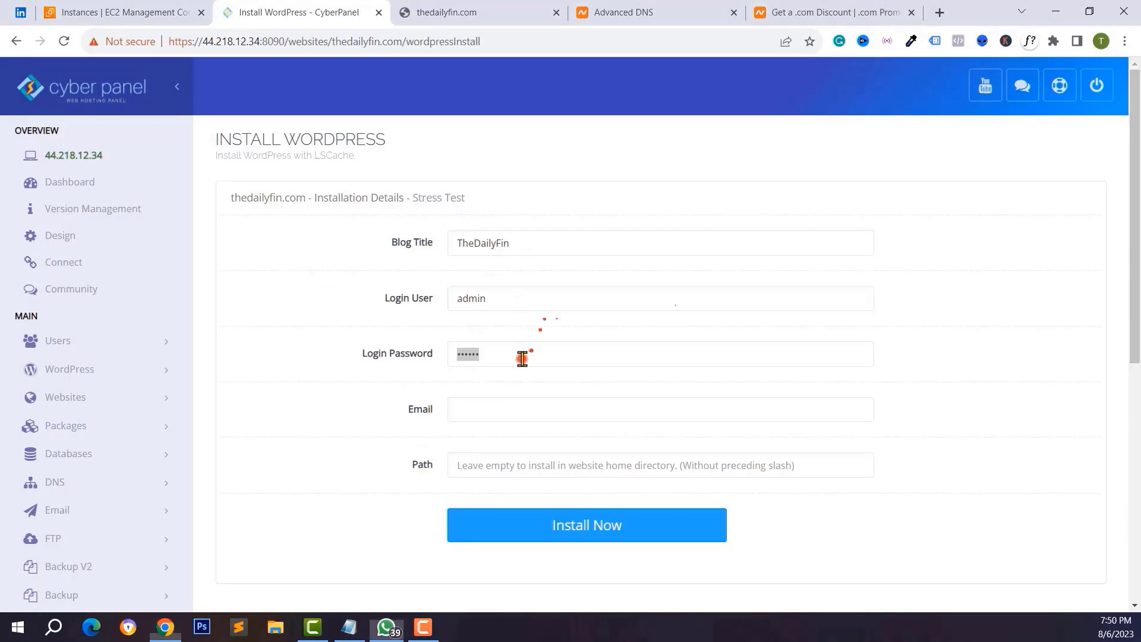
left_click(522, 359)
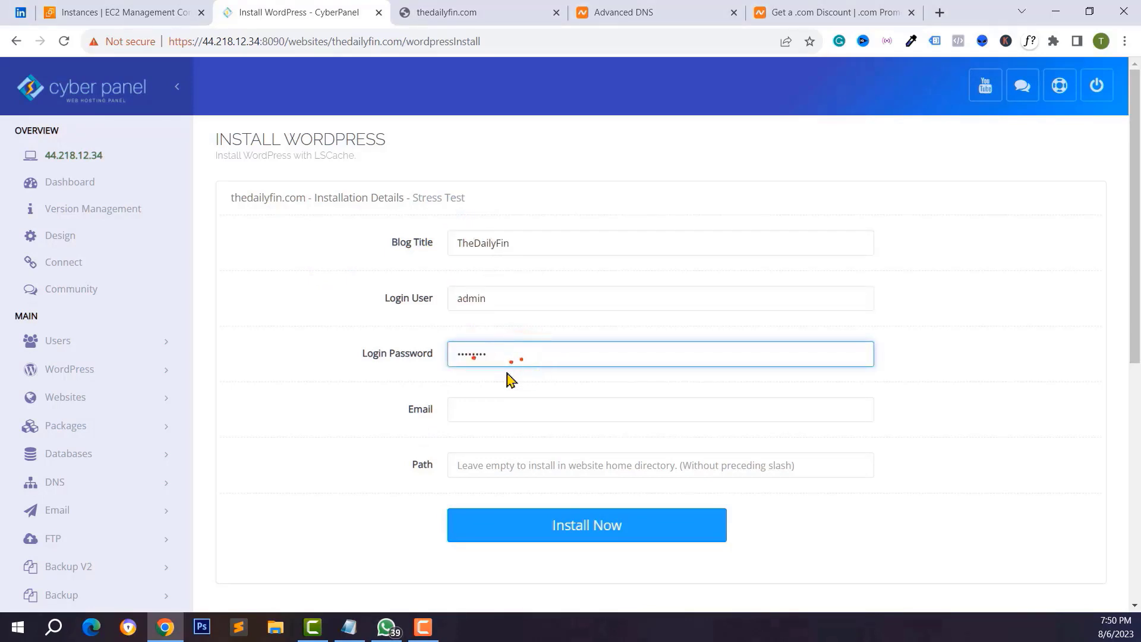
left_click(465, 408)
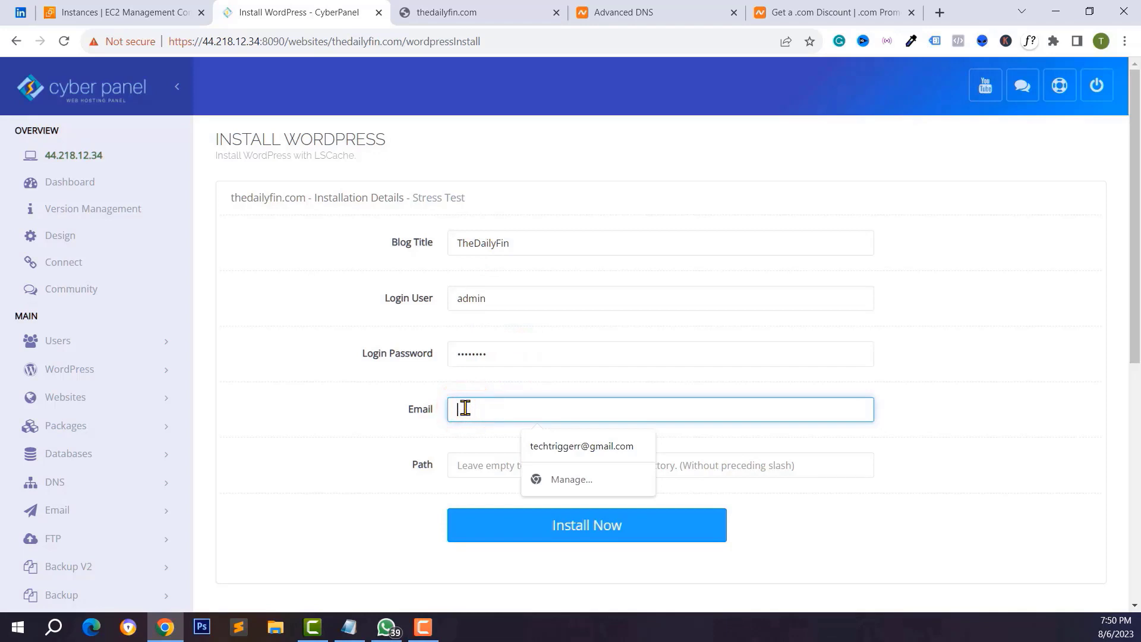
left_click(474, 409)
key("ctrl+v")
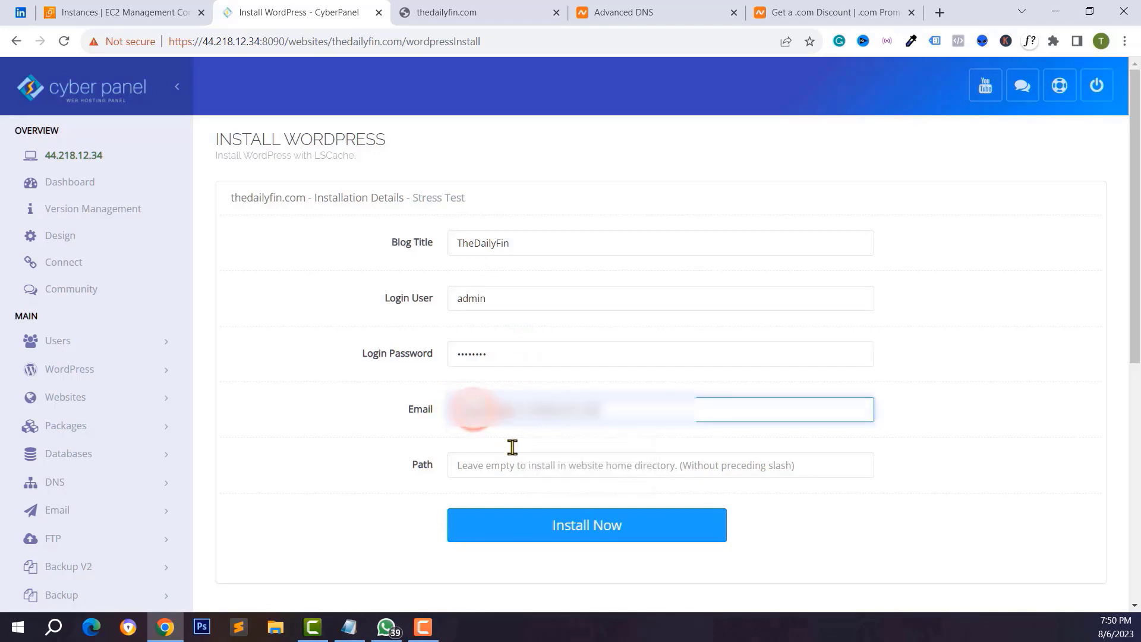
left_click(540, 475)
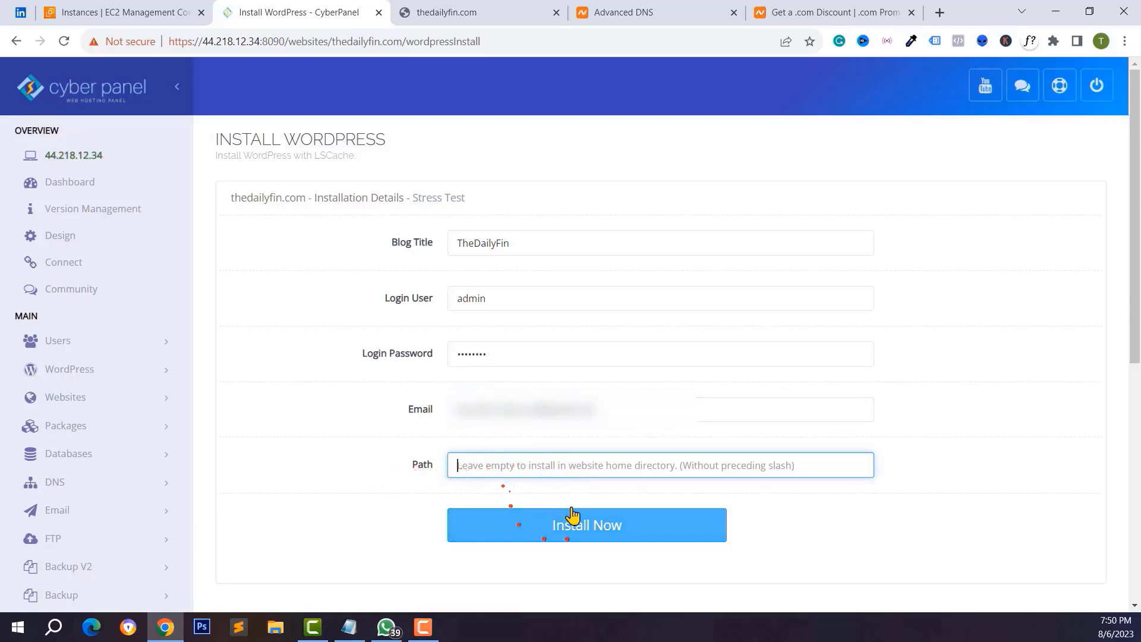
left_click(591, 532)
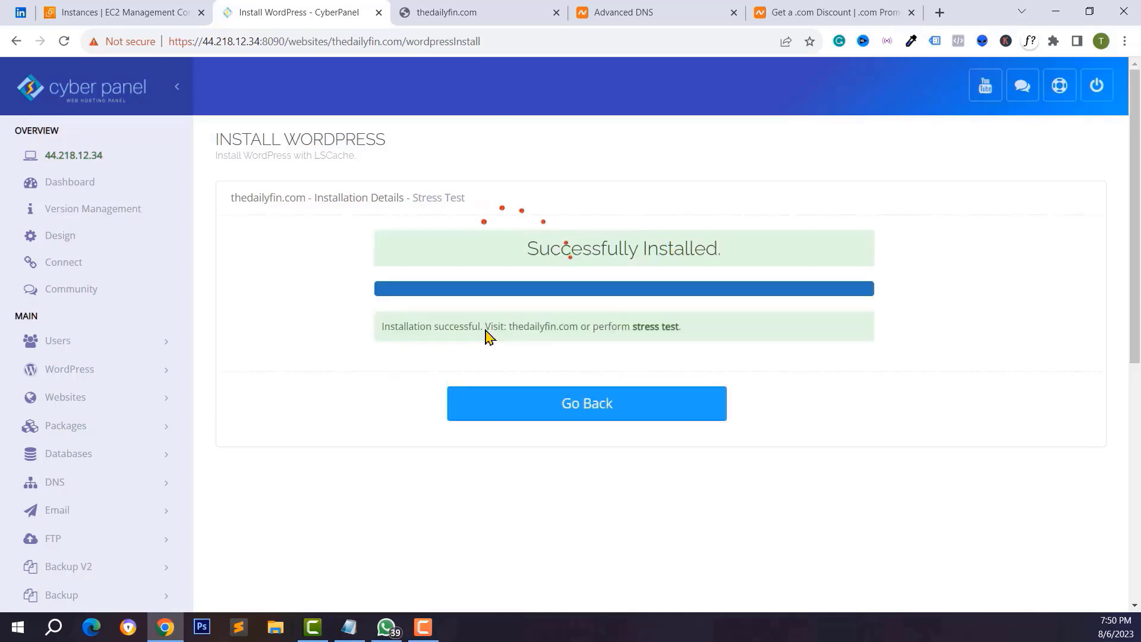
View the new TheDailyFin blog with its Hello world post in the live site tab.
left_click(444, 12)
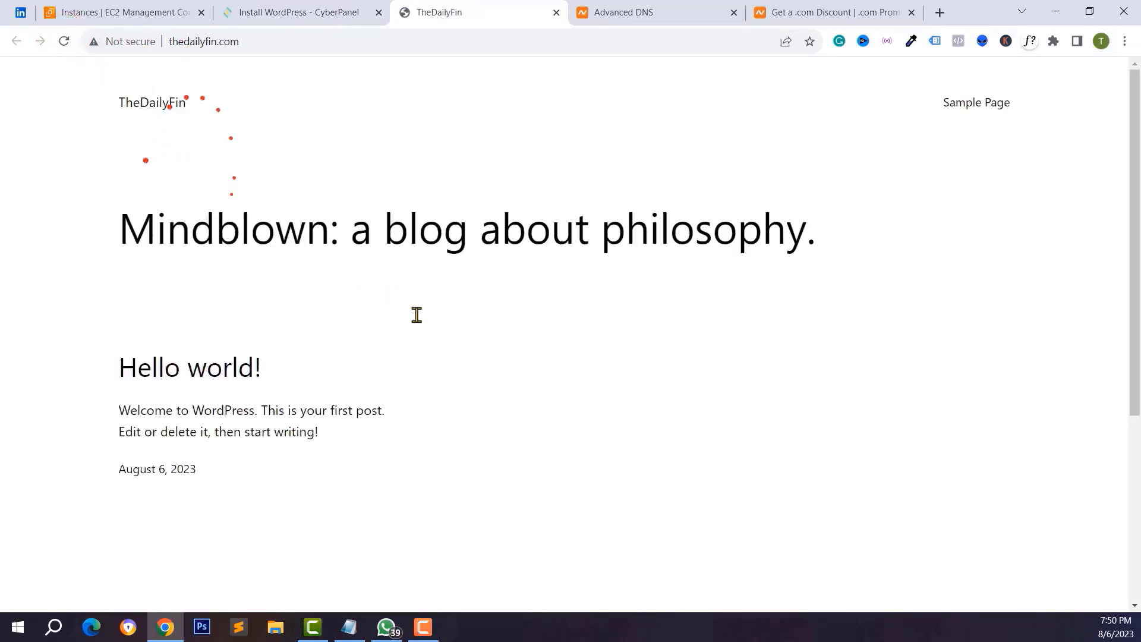
scroll(430, 331, "down", 5)
scroll(431, 331, "up", 4)
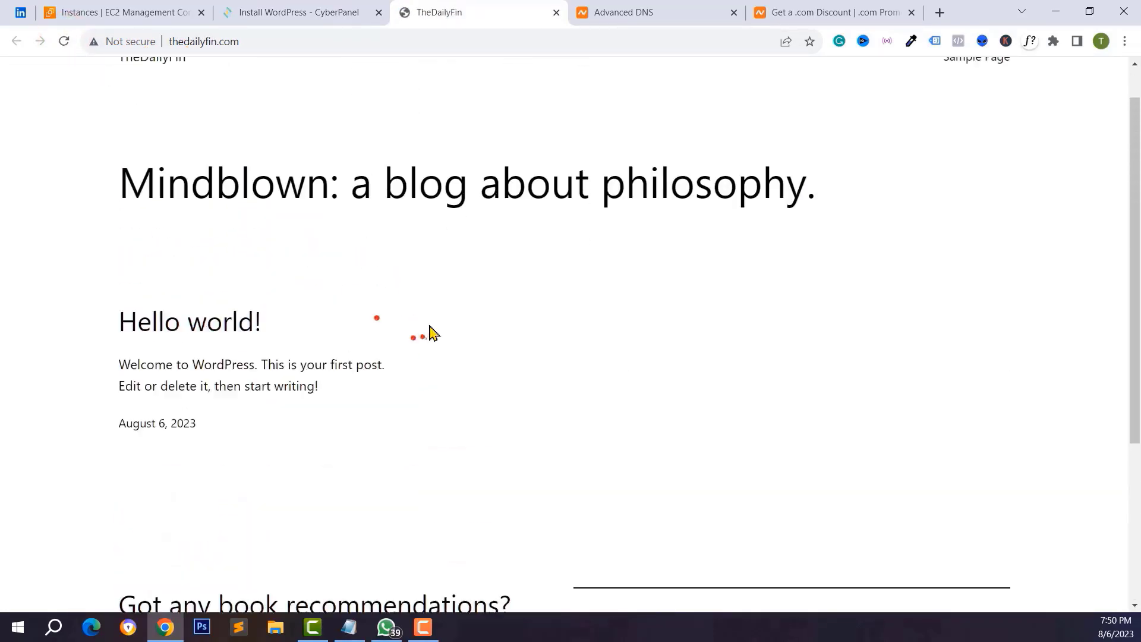
scroll(430, 331, "up", 1)
left_click(268, 47)
left_click(267, 46)
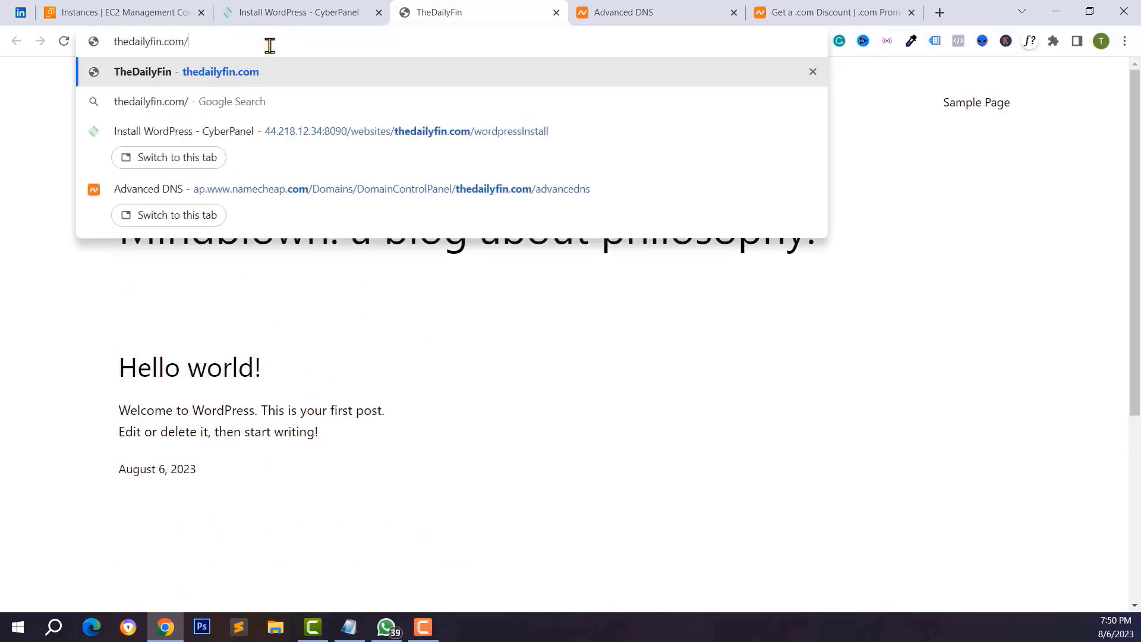
Go to thedailyfin.com/wp-admin and log in as admin with the pasted password.
type("wp-adm")
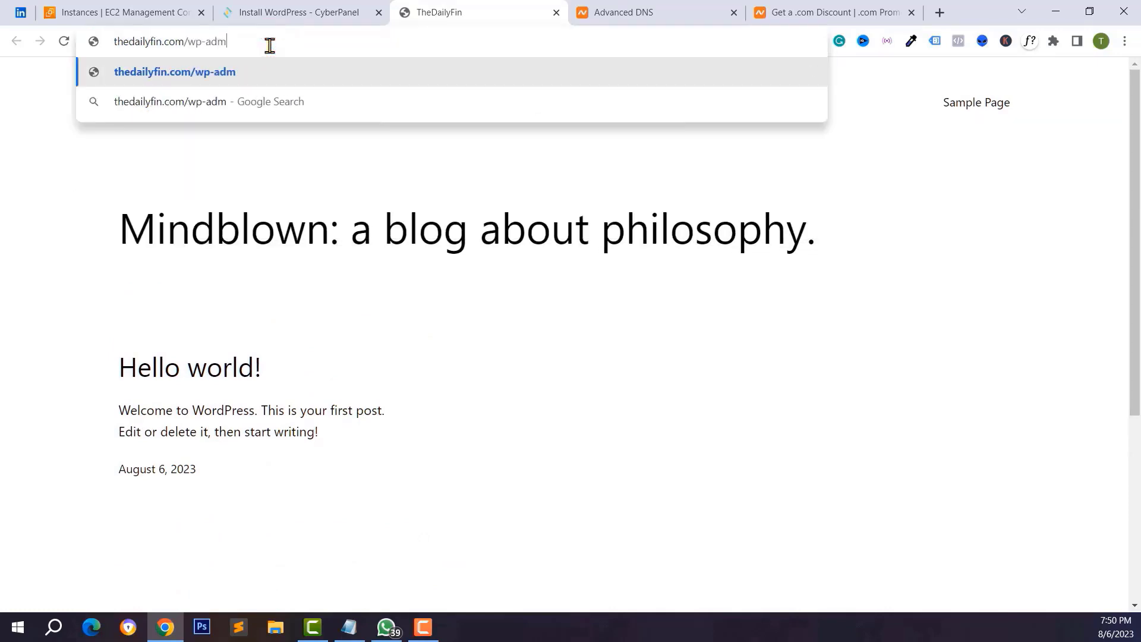
type("in")
key("Return")
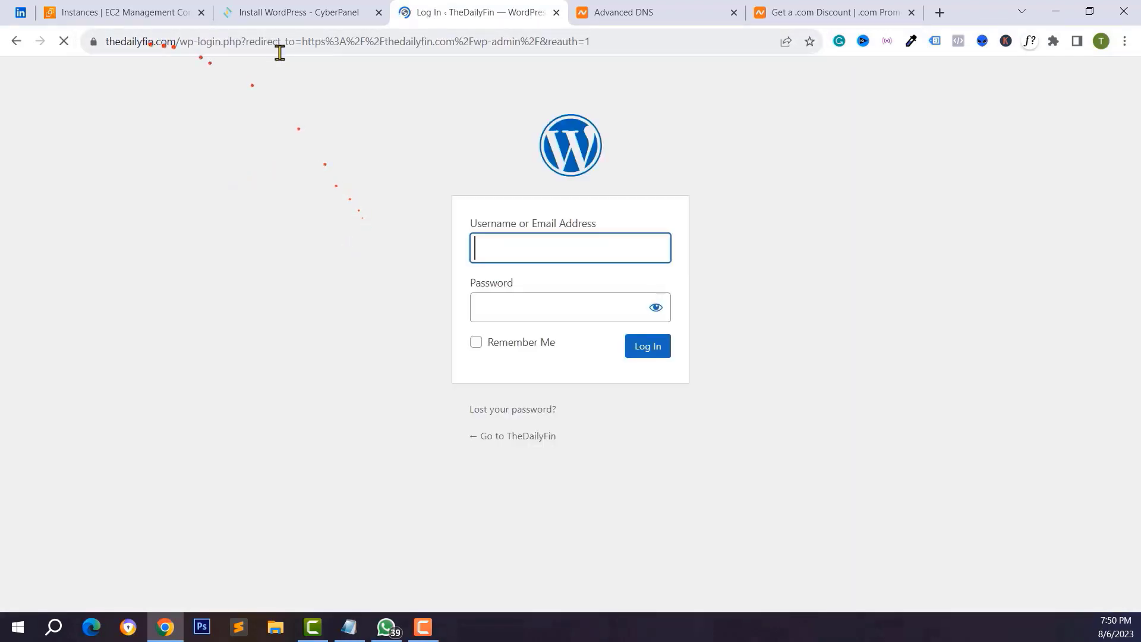
left_click(552, 243)
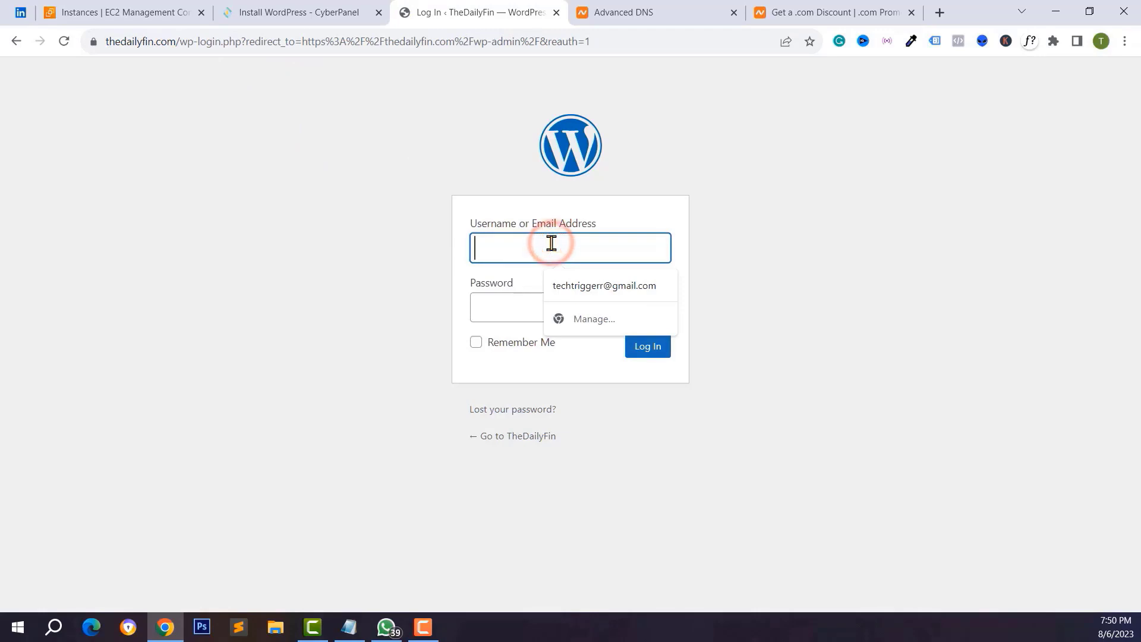
type("admin")
key("Tab")
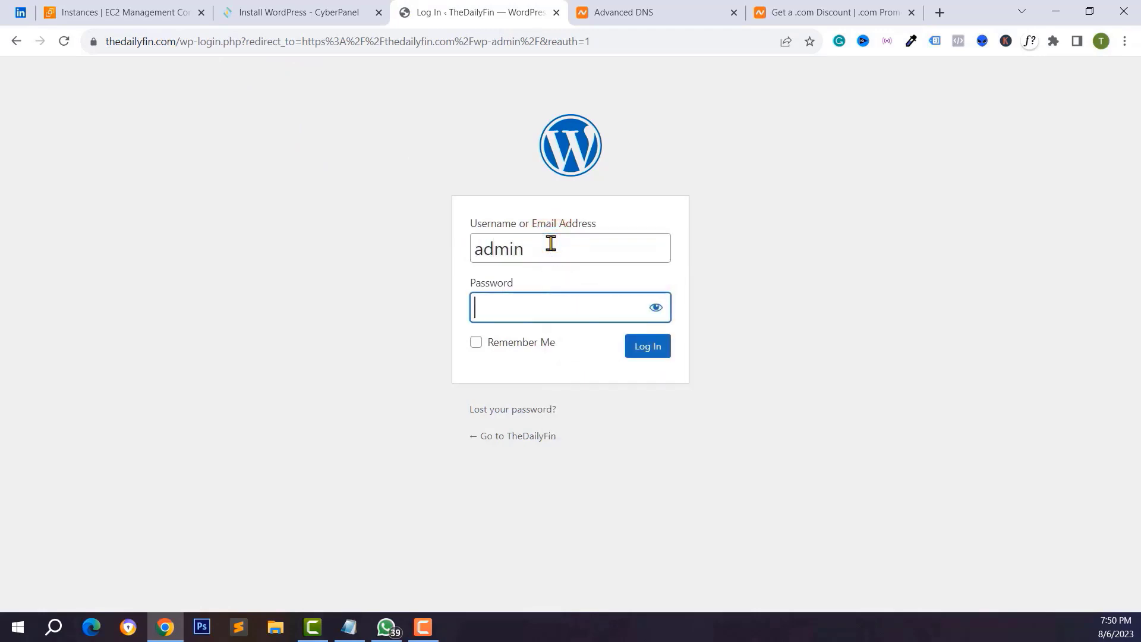
key("ctrl+v")
left_click(643, 346)
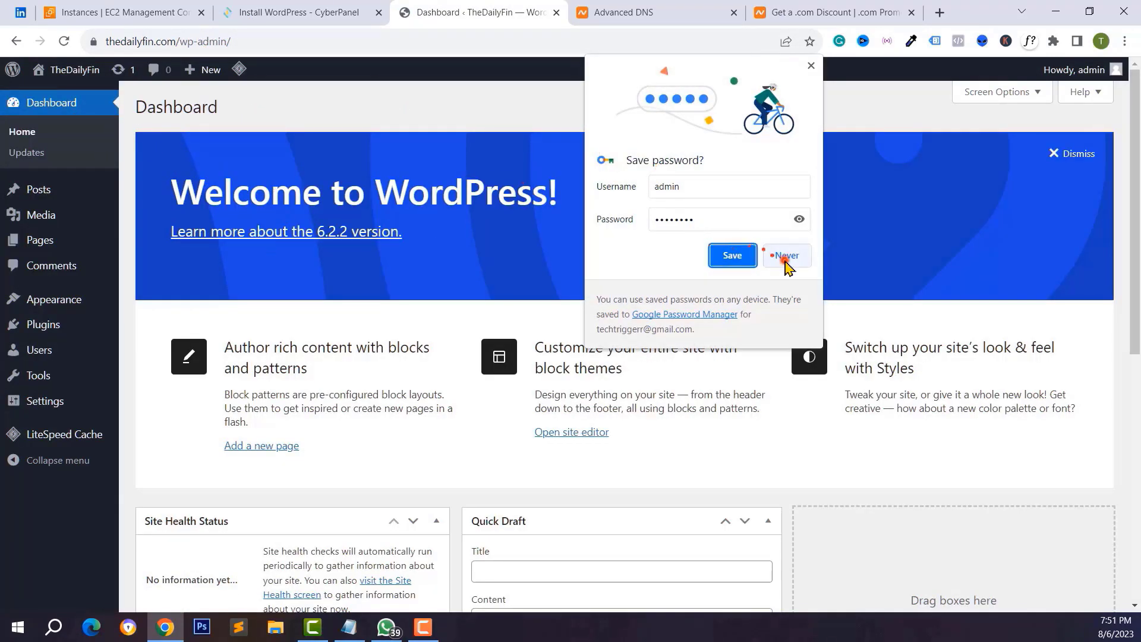
Decline saving the password and open Appearance > Themes, where Astra is active.
left_click(785, 262)
scroll(785, 268, "down", 1)
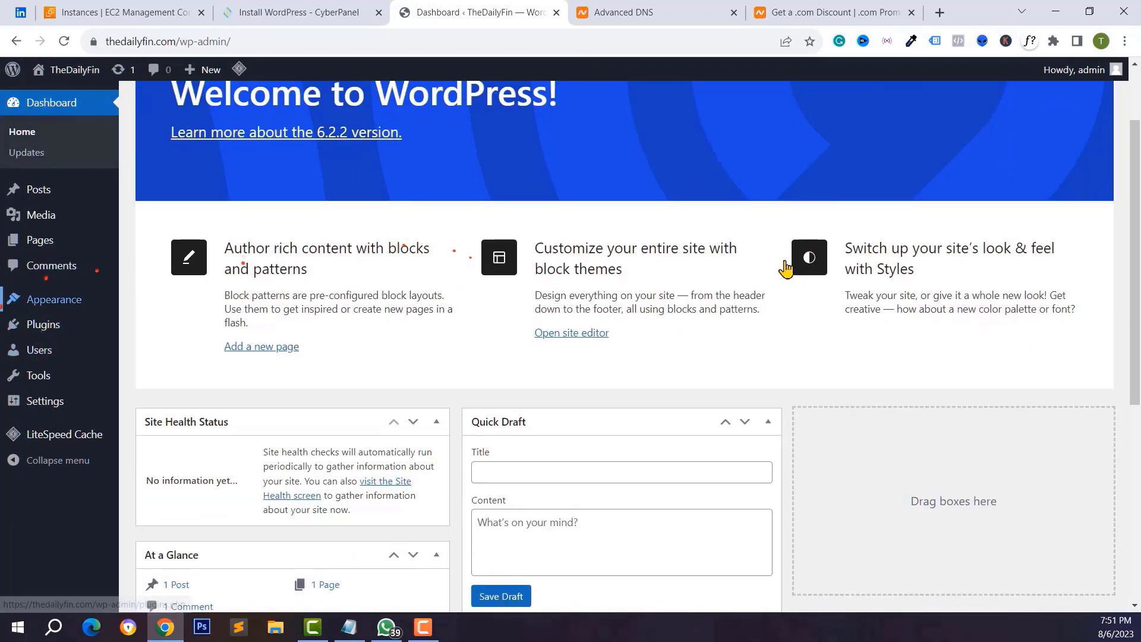
left_click(150, 305)
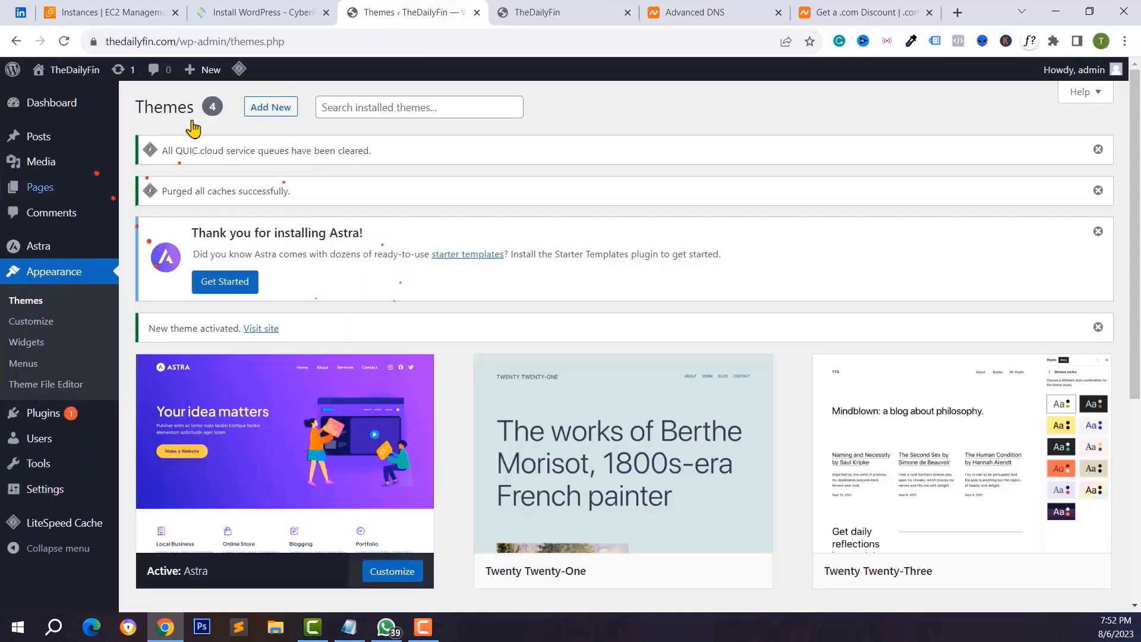
Compare the live TheDailyFin front page with the WordPress Themes page.
left_click(562, 8)
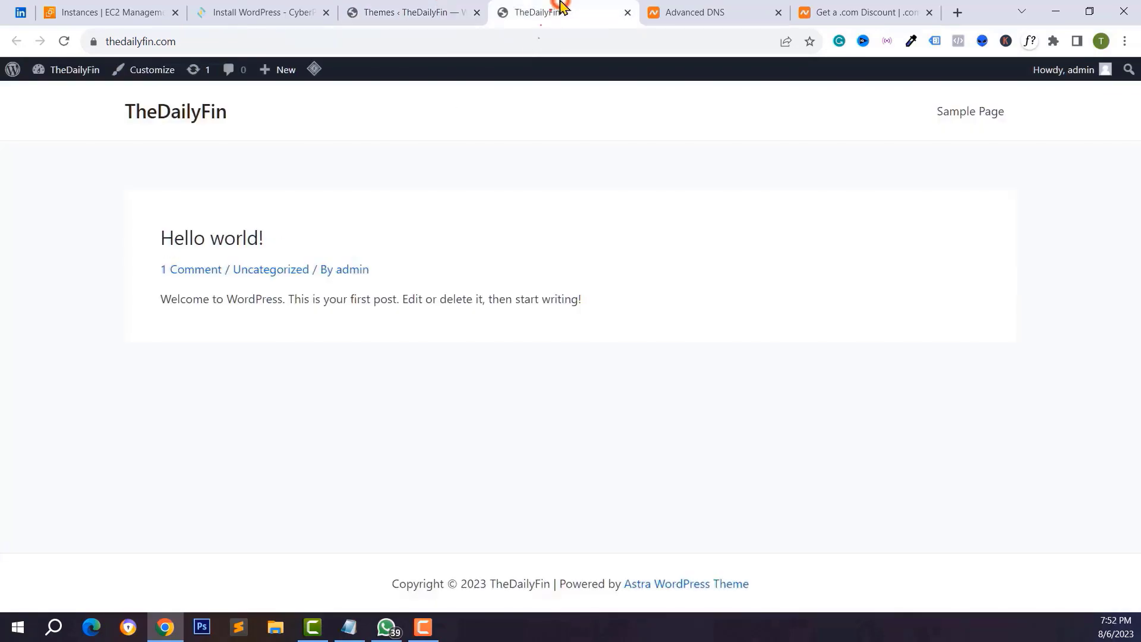
left_click(415, 9)
left_click(503, 11)
left_click(433, 13)
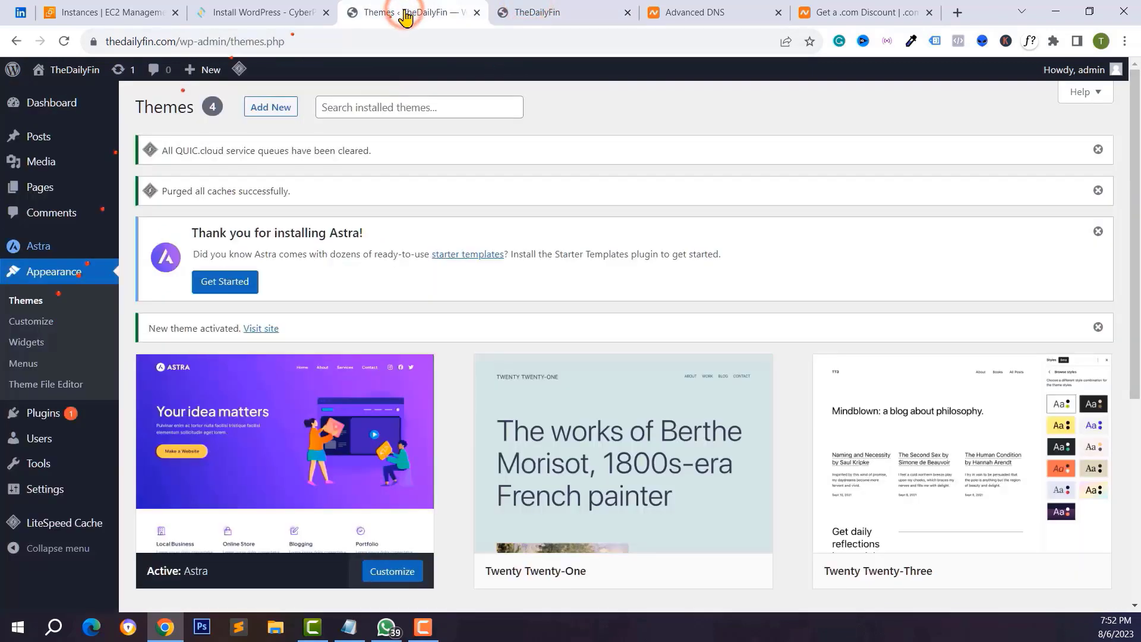
left_click(522, 7)
left_click(261, 12)
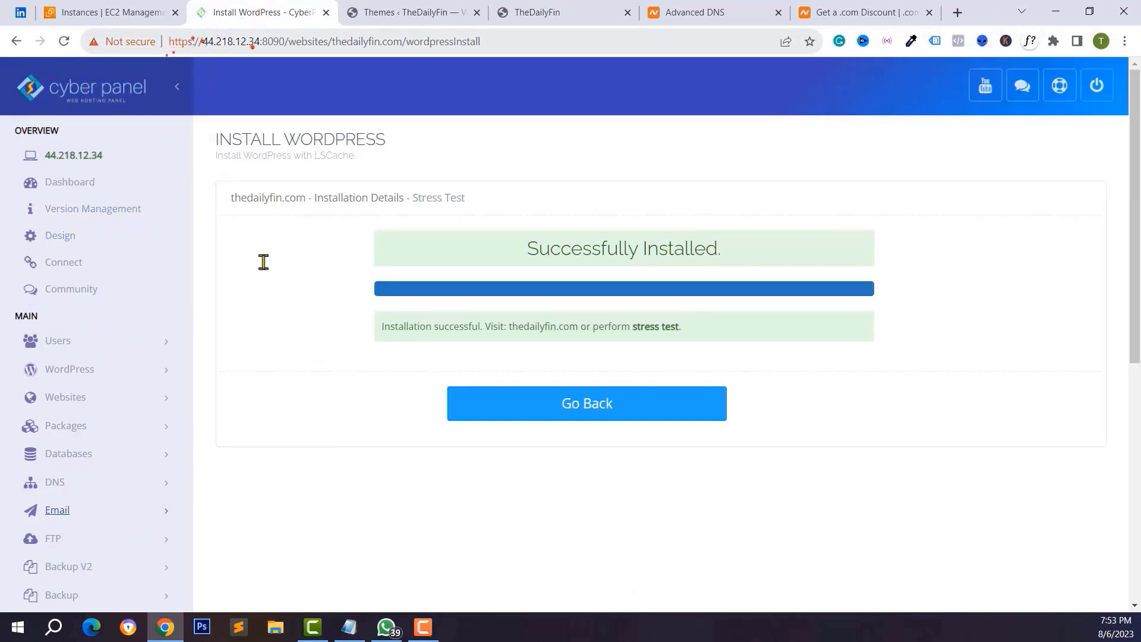
Inspect the site's connection security details and its full HTTPS web address.
left_click(127, 42)
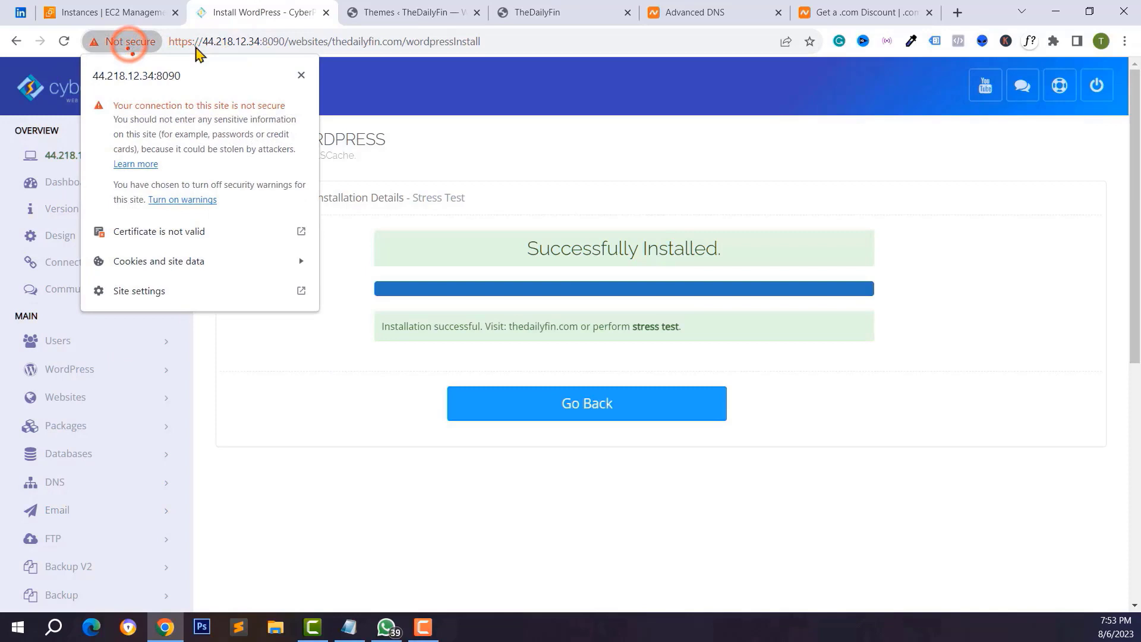
left_click(226, 46)
left_click(416, 11)
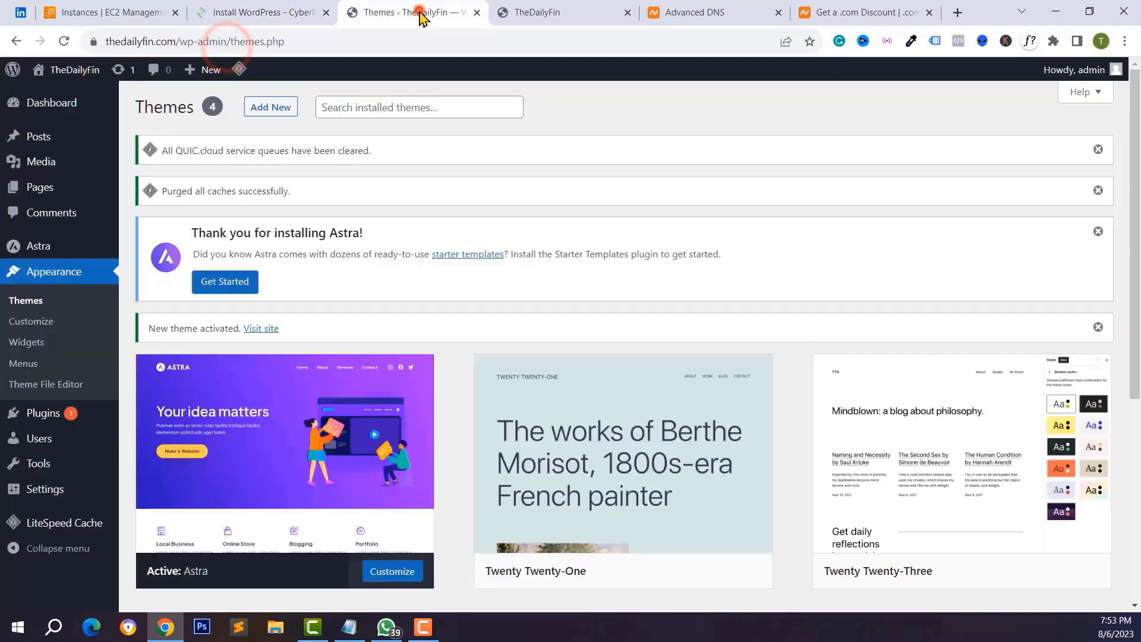
left_click(94, 41)
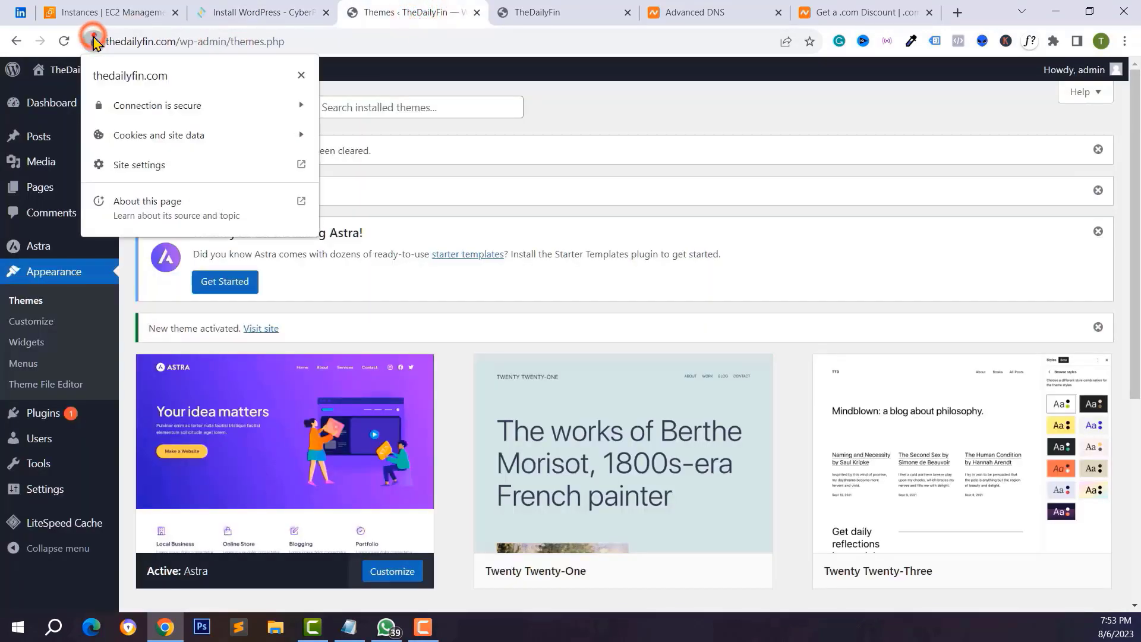
left_click(525, 9)
left_click(93, 41)
left_click(321, 48)
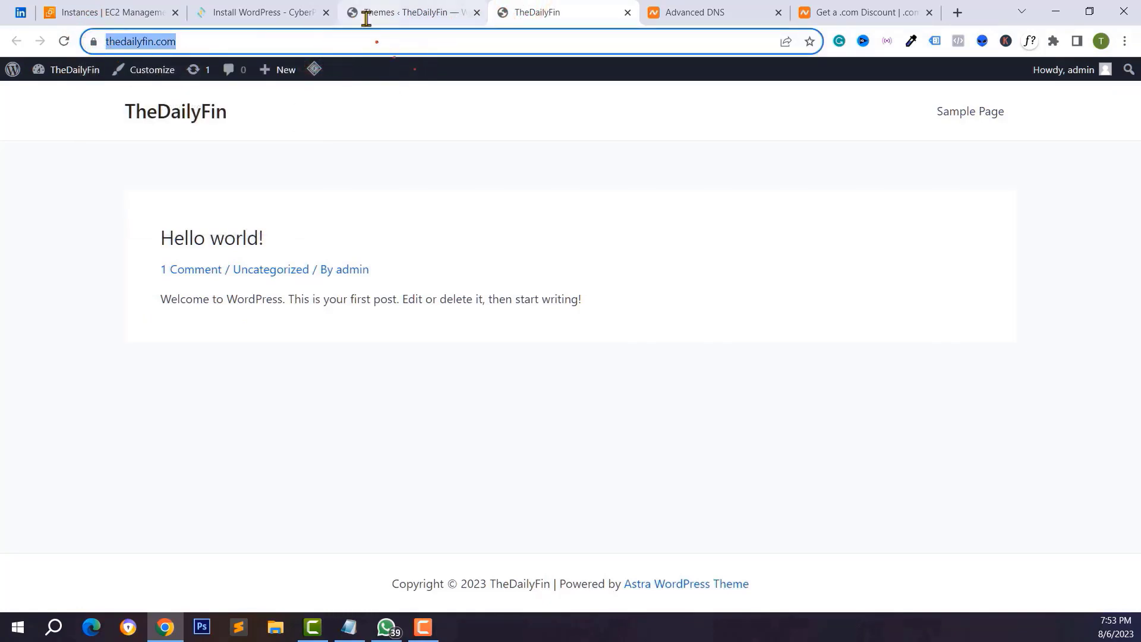
Return to CyberPanel's WordPress installation success page.
left_click(394, 10)
left_click(308, 13)
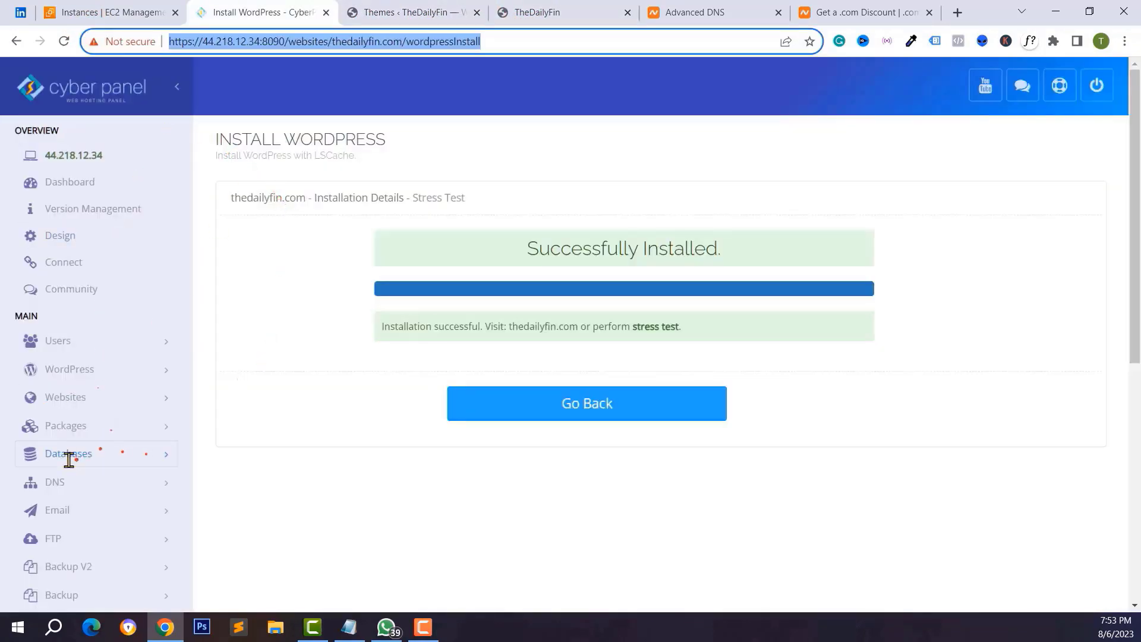
scroll(69, 460, "down", 1)
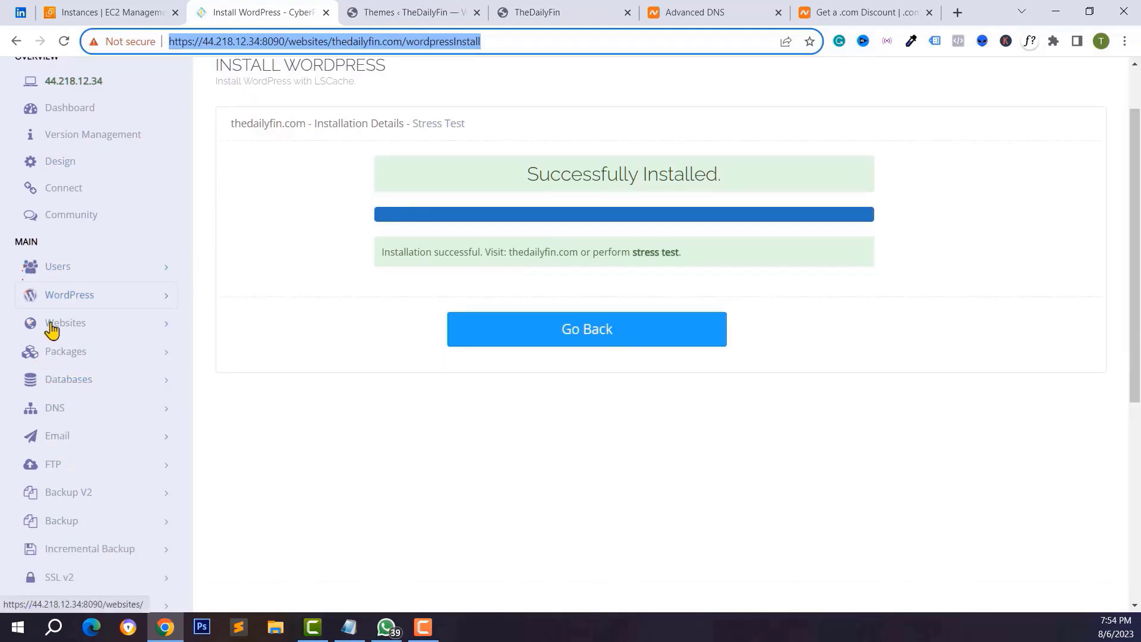
scroll(61, 519, "down", 2)
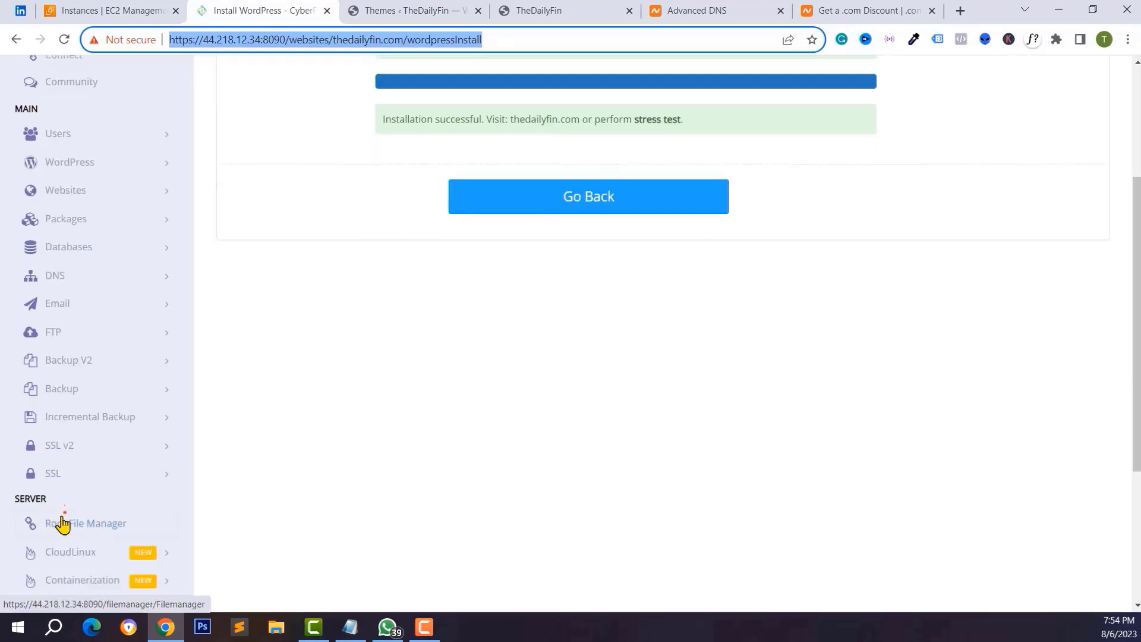
Issue a Let's Encrypt SSL certificate for the thedailyfin.com website via Manage SSL.
left_click(74, 475)
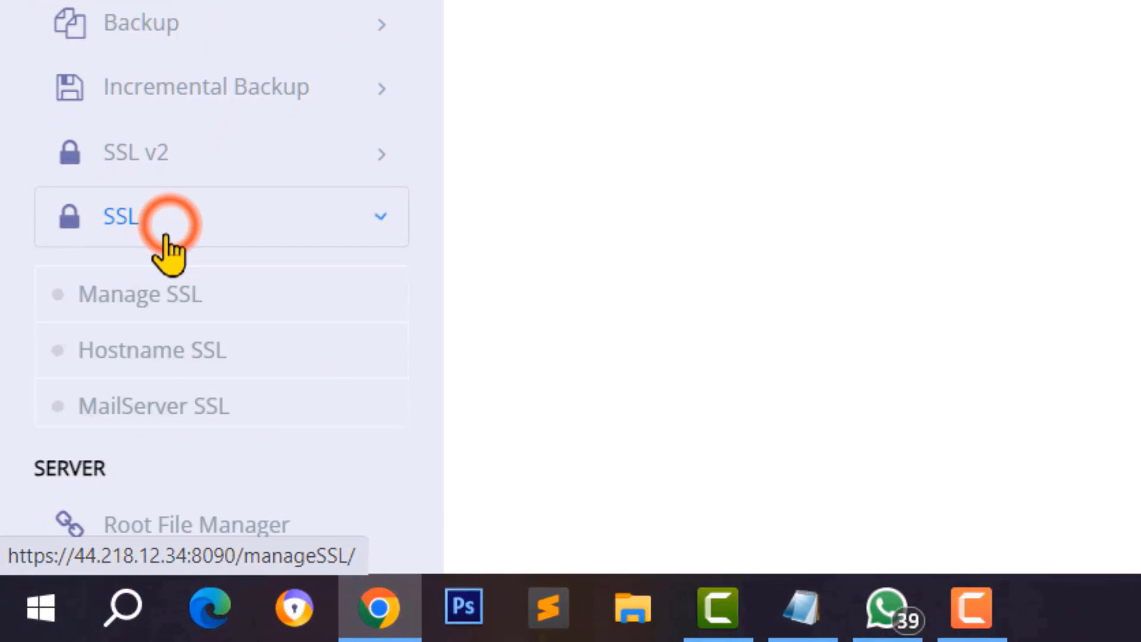
left_click(130, 294)
left_click(693, 262)
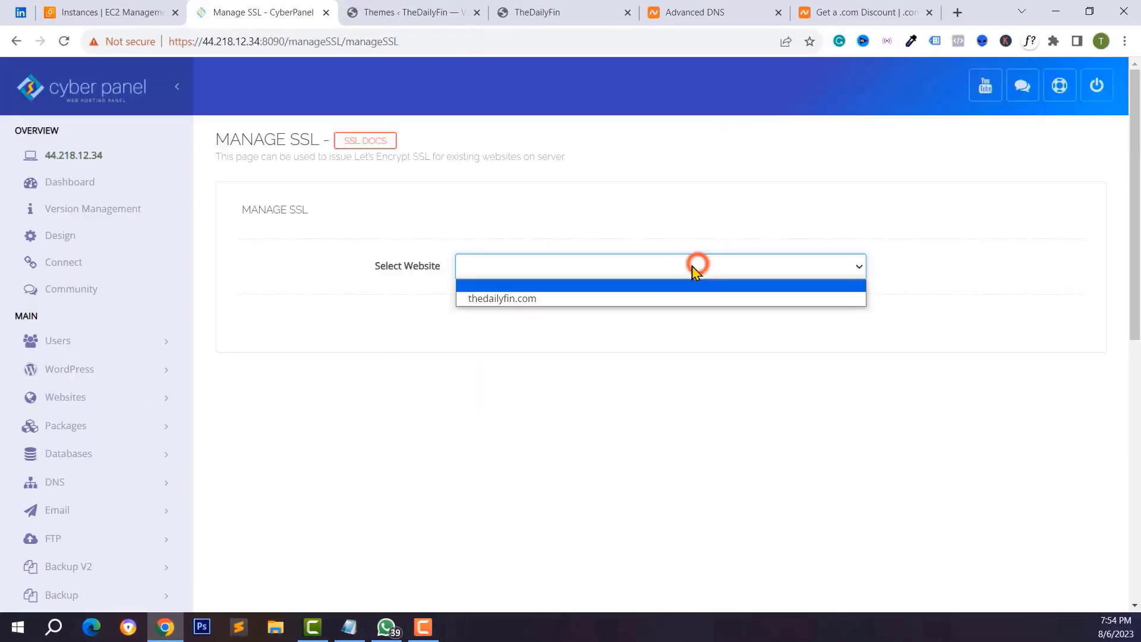
left_click(523, 299)
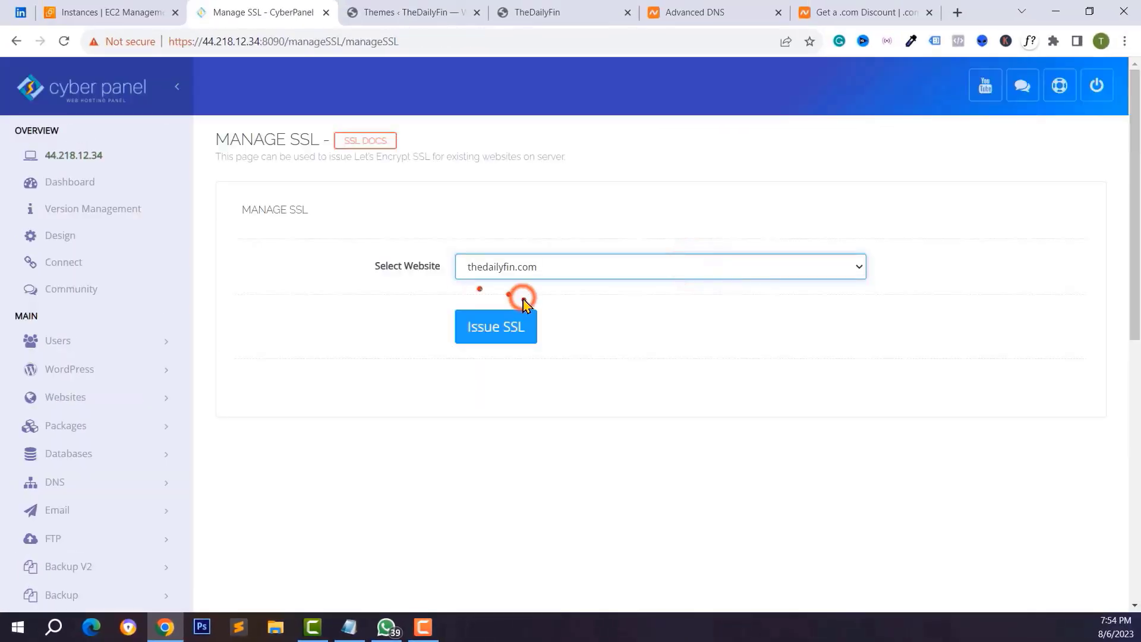
left_click(502, 332)
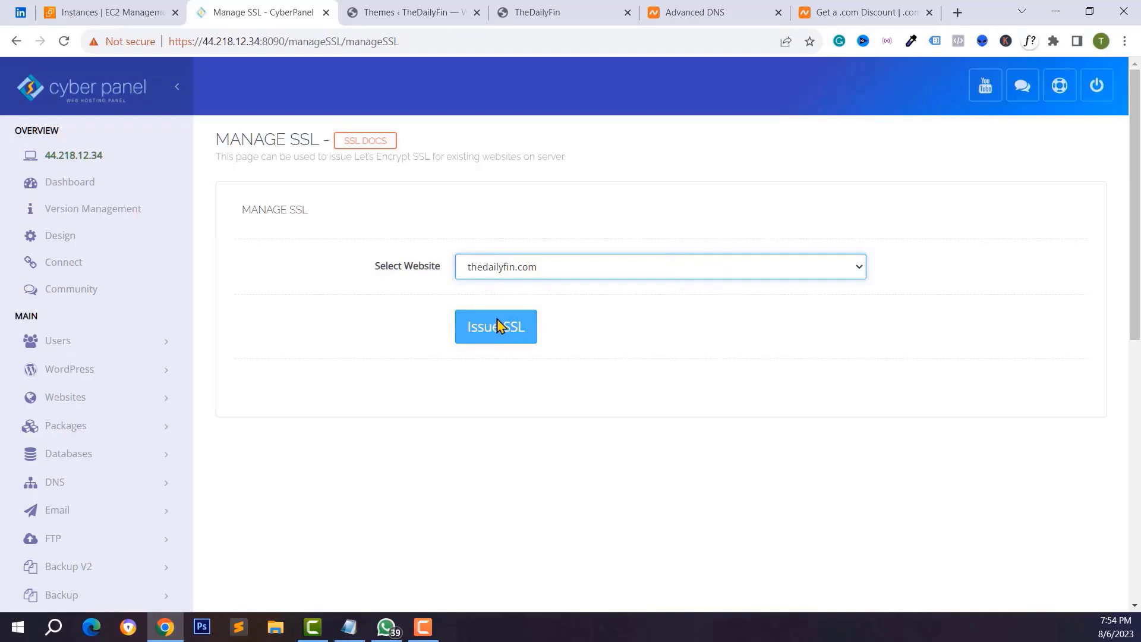
Check the WordPress site's connection security, then return to CyberPanel's SSL page.
left_click(389, 13)
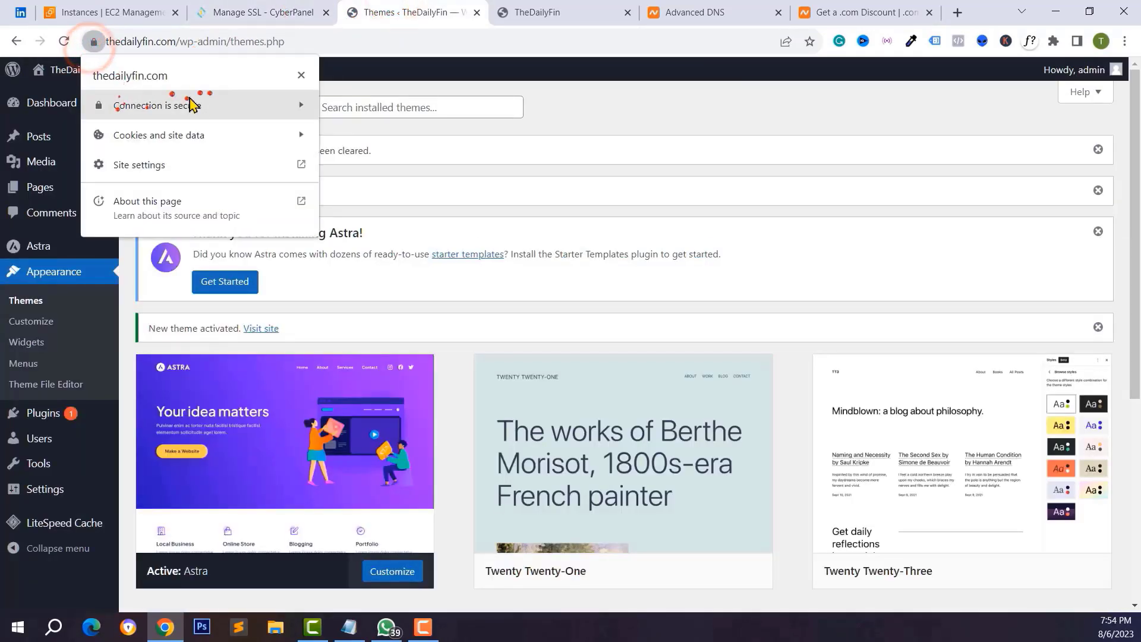
left_click(215, 110)
left_click(253, 8)
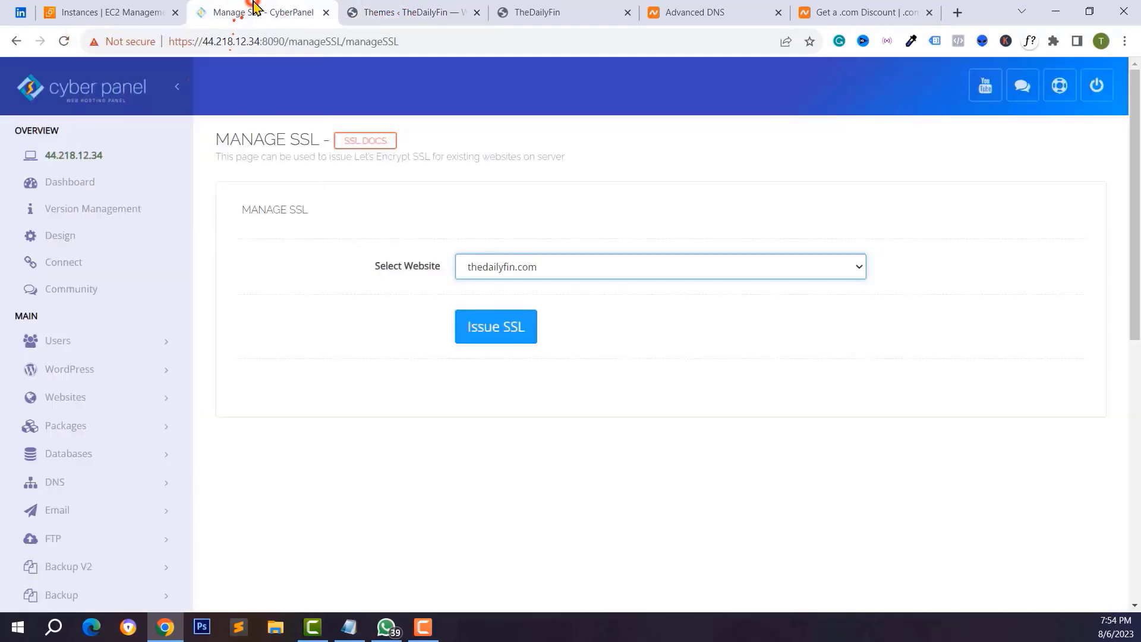
scroll(404, 338, "down", 1)
scroll(406, 339, "down", 2)
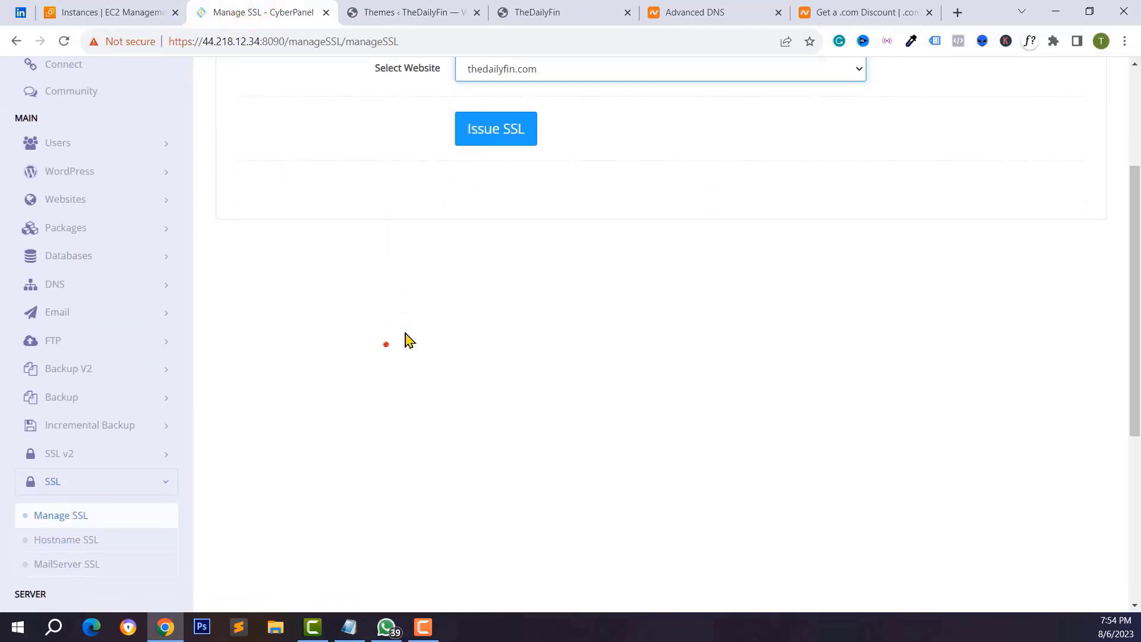
scroll(225, 416, "down", 1)
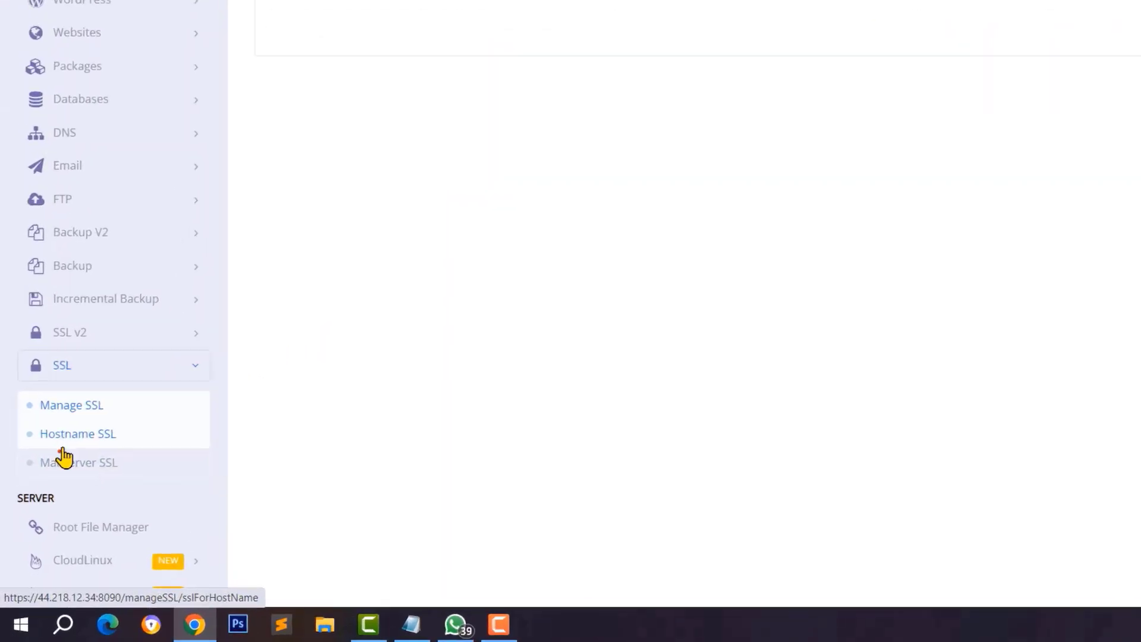
Issue the Hostname SSL certificate for the panel using thedailyfin.com.
left_click(53, 473)
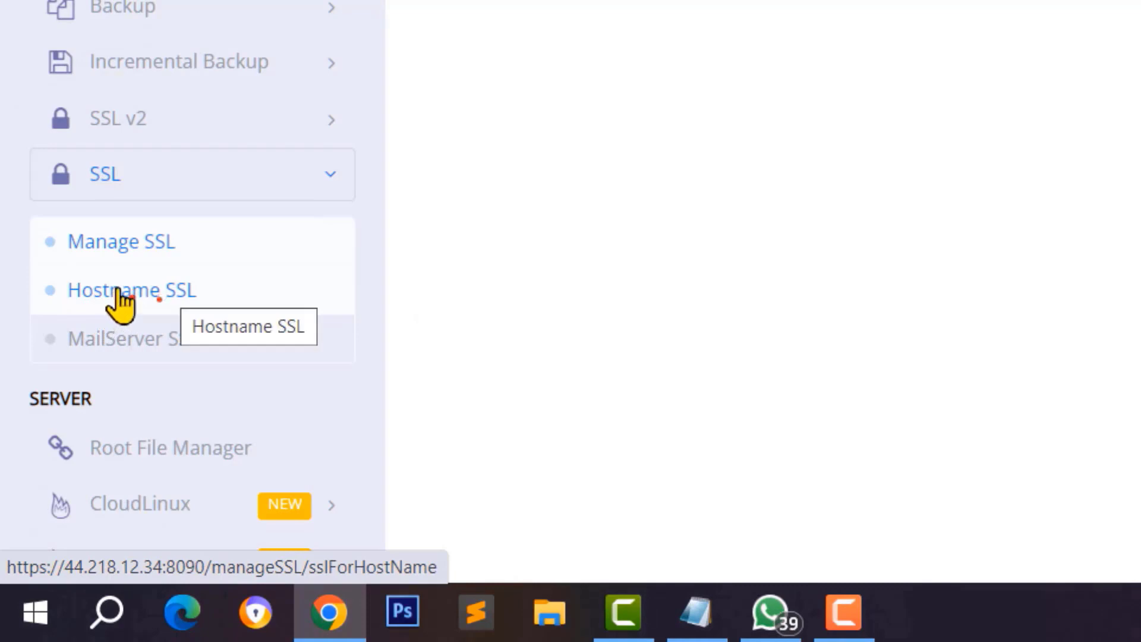
left_click(116, 290)
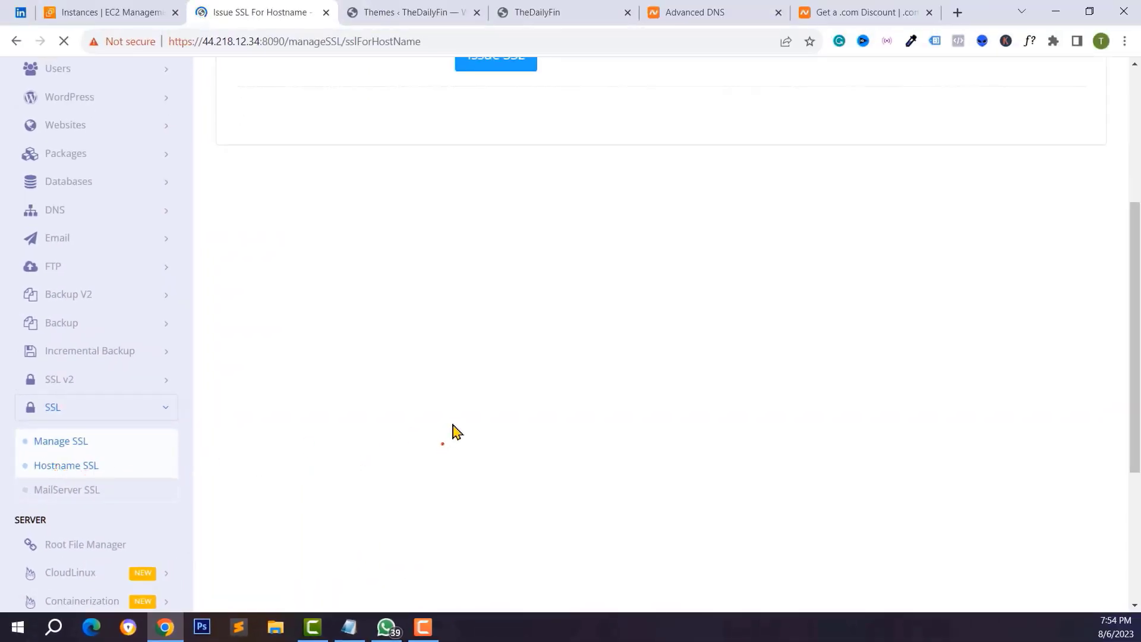
left_click(503, 257)
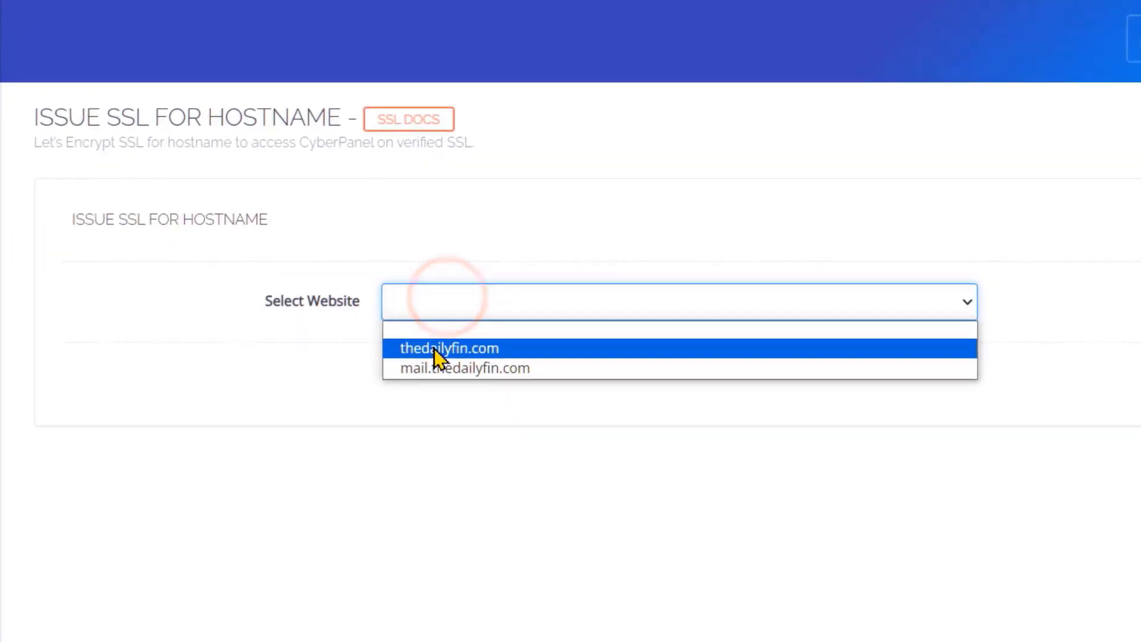
left_click(495, 285)
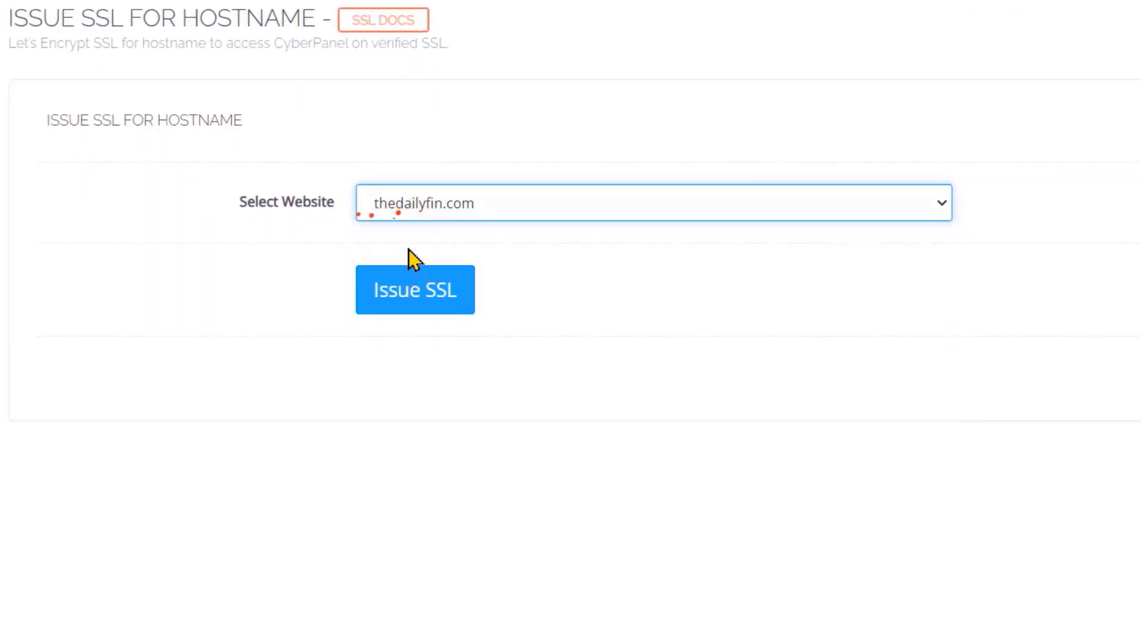
left_click(409, 302)
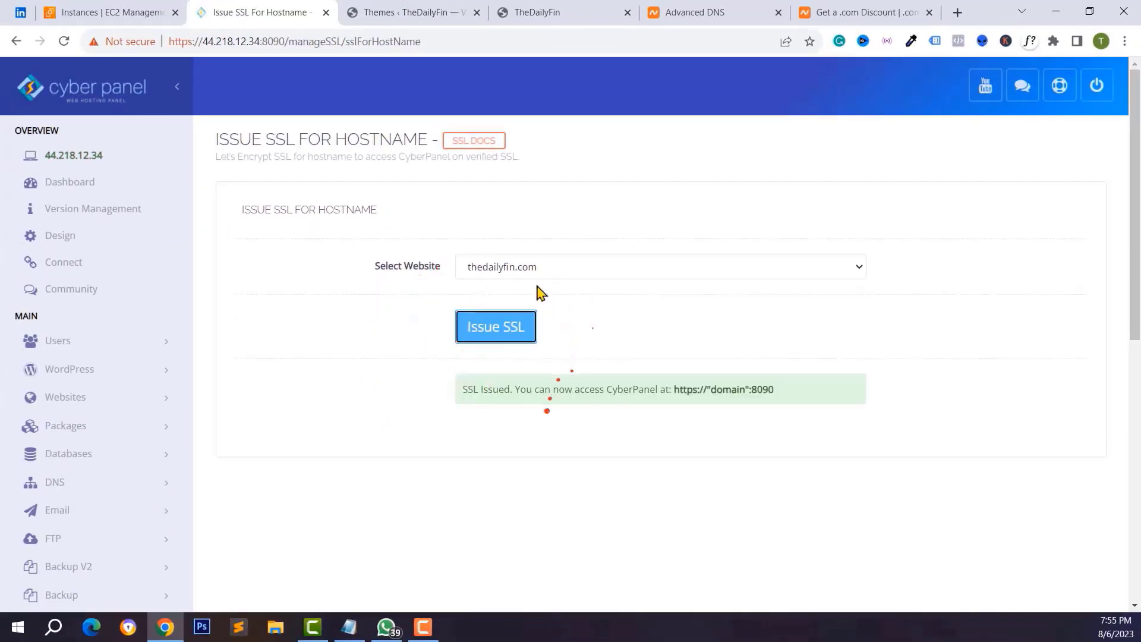
Replace the IP 44.218.12.34 in the panel address with thedailyfin.com:8090 and load it.
left_click(269, 42)
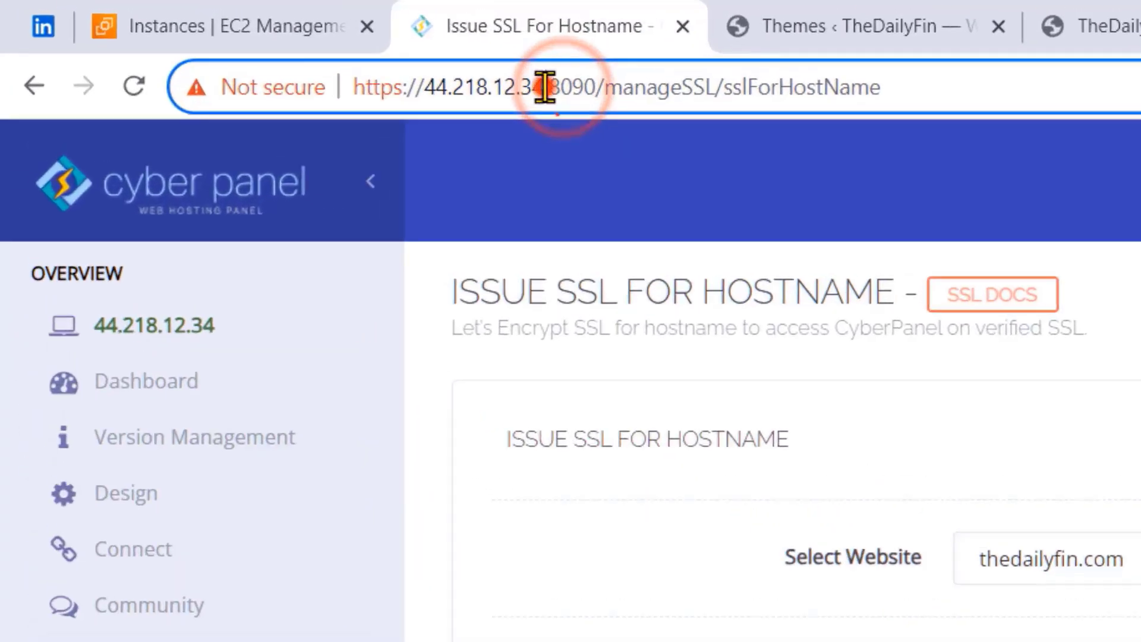
left_click_drag(262, 43, 214, 44)
left_click_drag(498, 98, 473, 97)
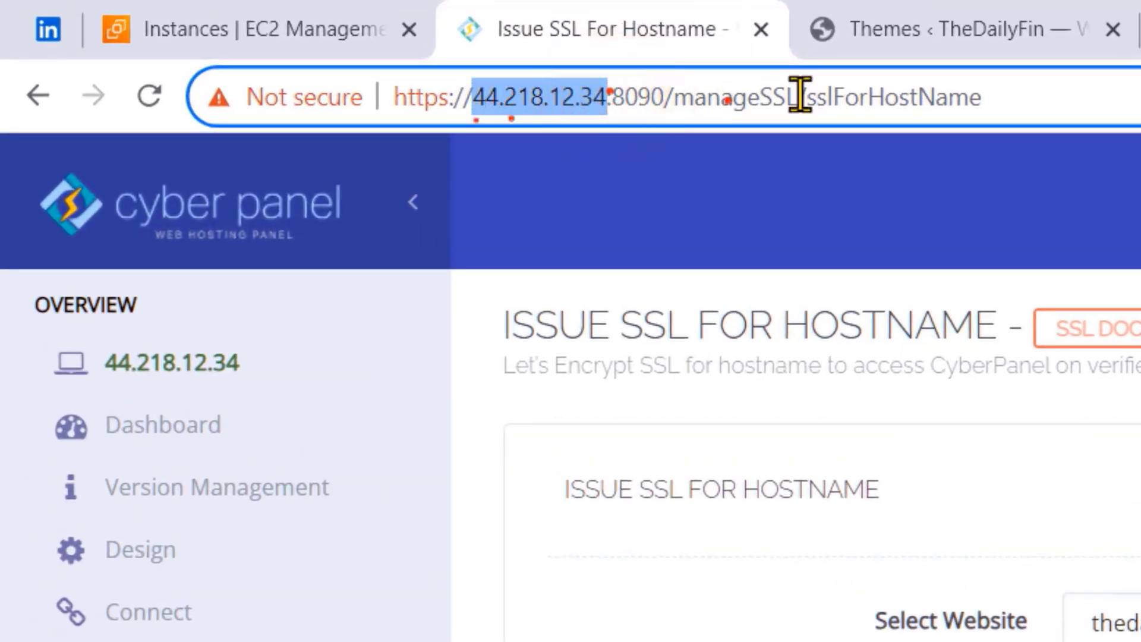
left_click(911, 20)
type(":8090")
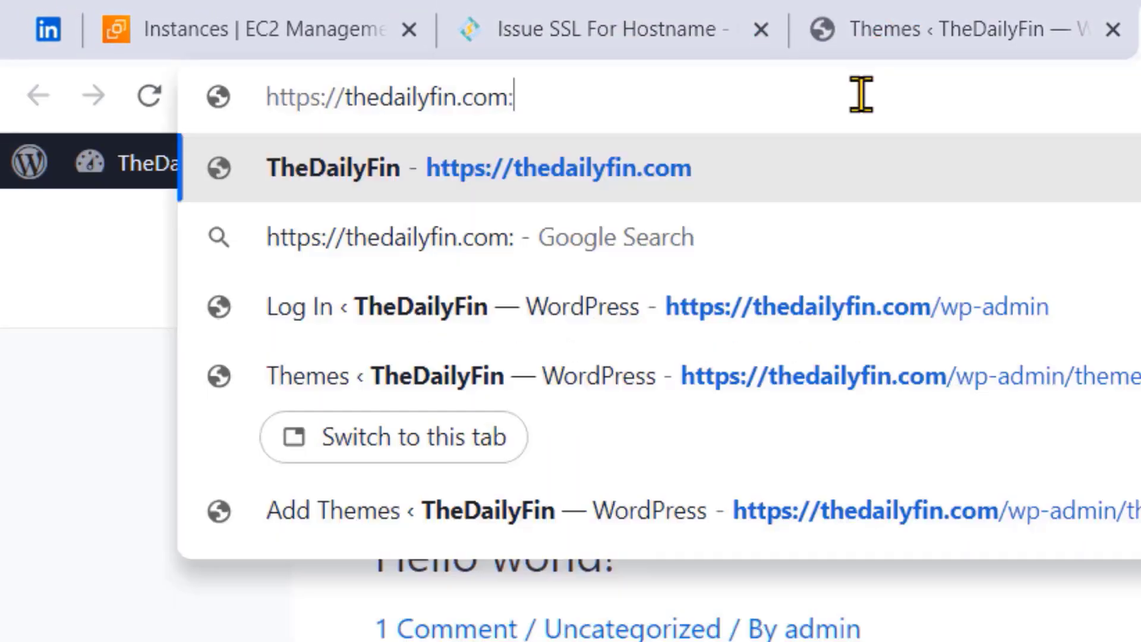
key("Return")
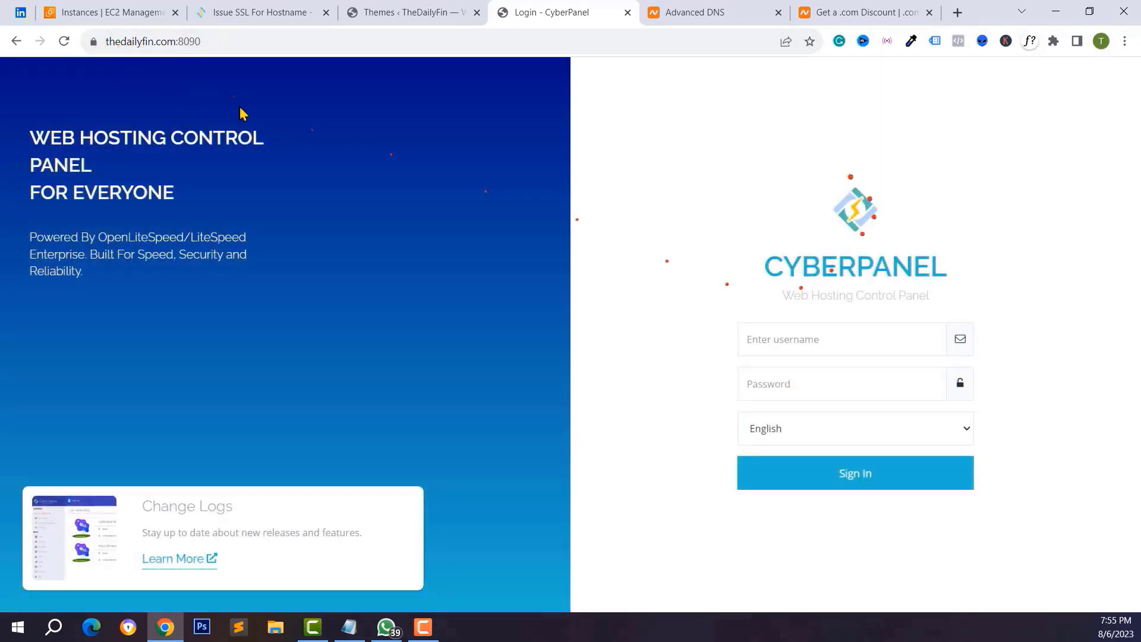
Log in to CyberPanel and confirm the connection's certificate is secure.
left_click(856, 473)
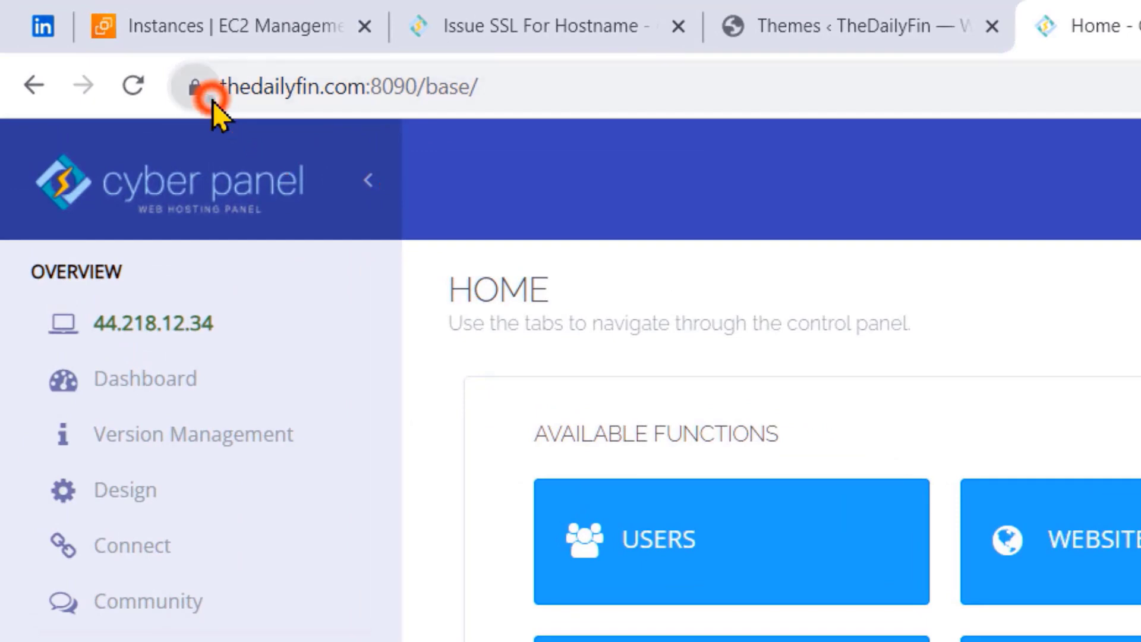
left_click(212, 99)
left_click(525, 226)
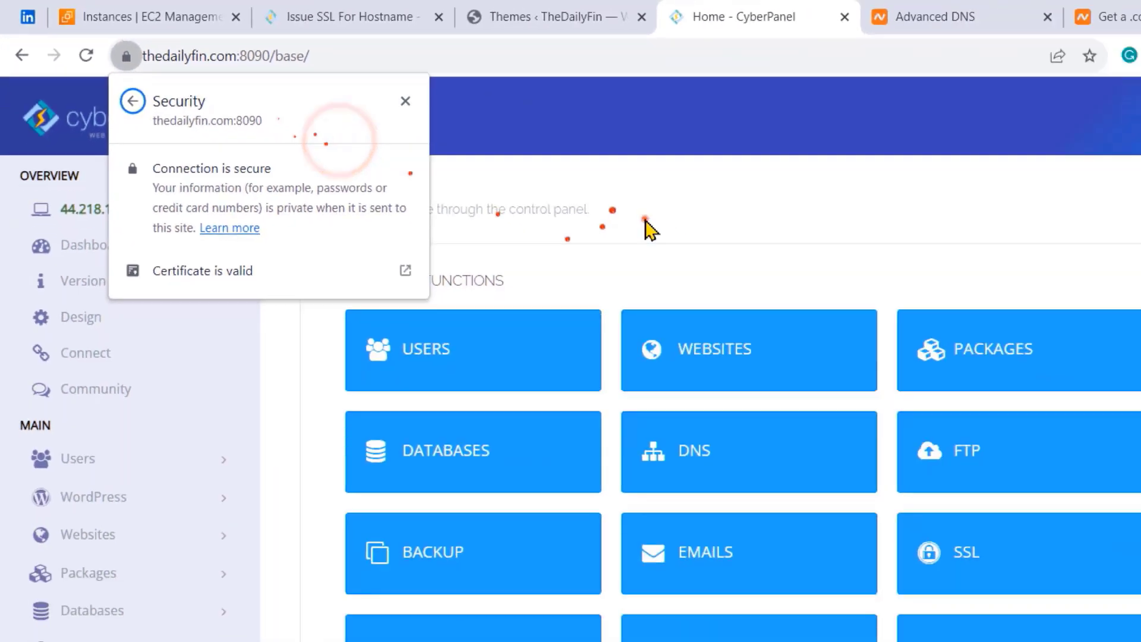
left_click(738, 248)
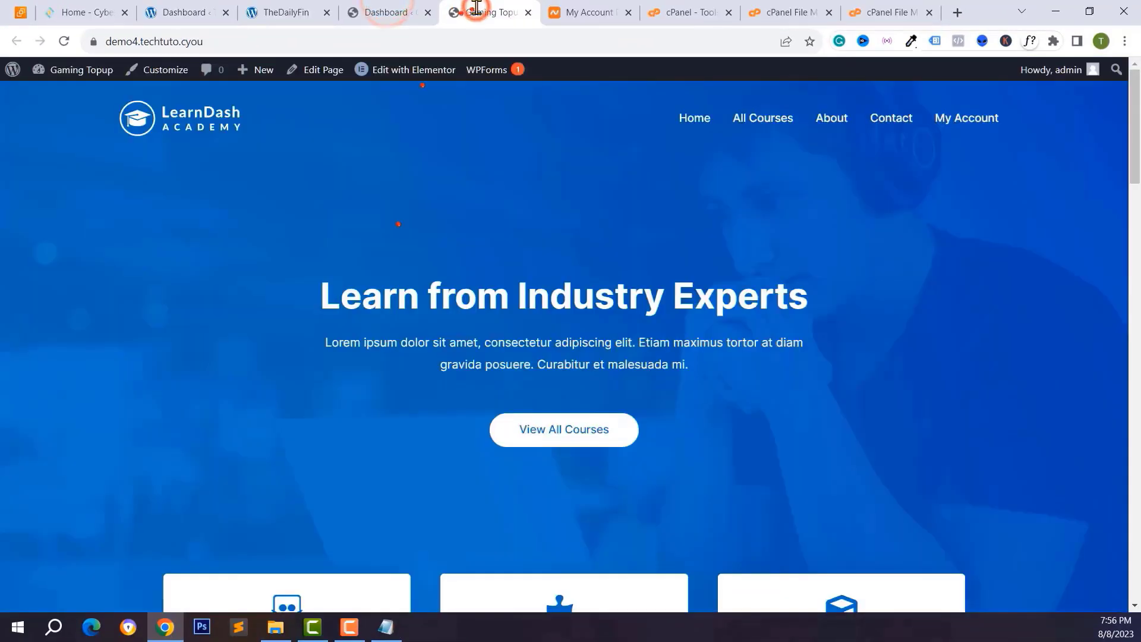
left_click(478, 13)
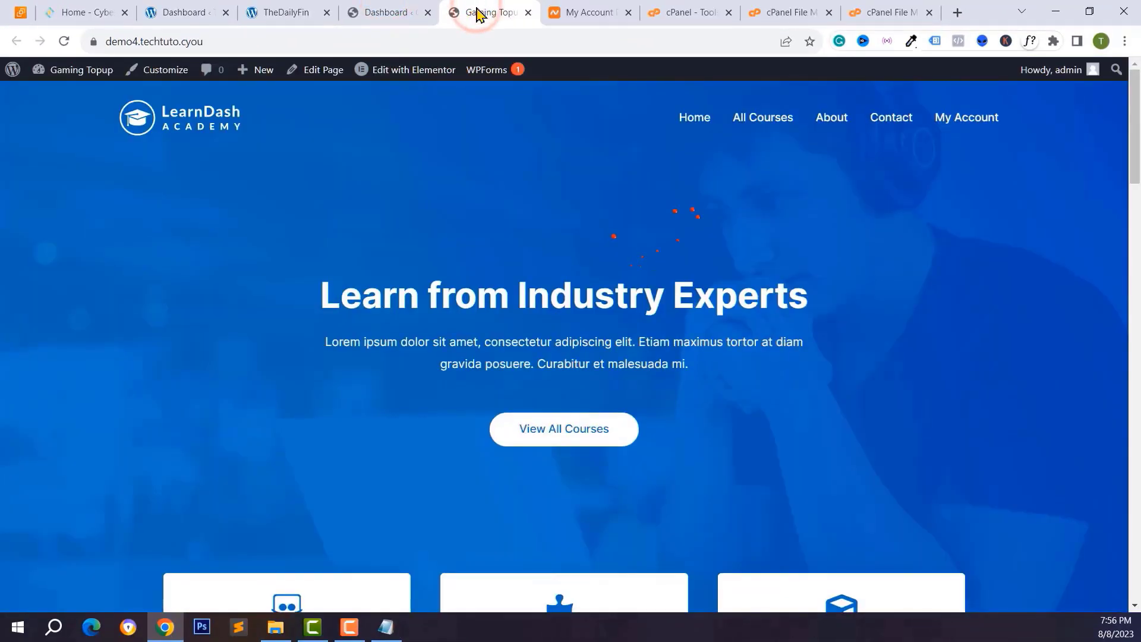
scroll(479, 13, "down", 4)
scroll(593, 232, "down", 5)
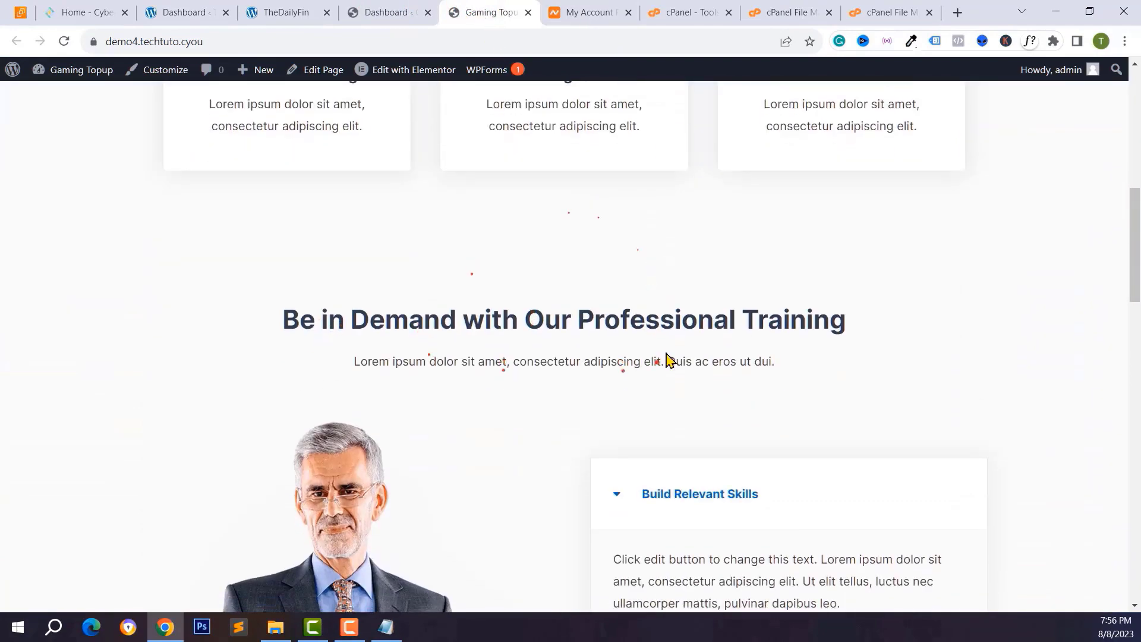
scroll(542, 267, "up", 1)
scroll(543, 275, "down", 8)
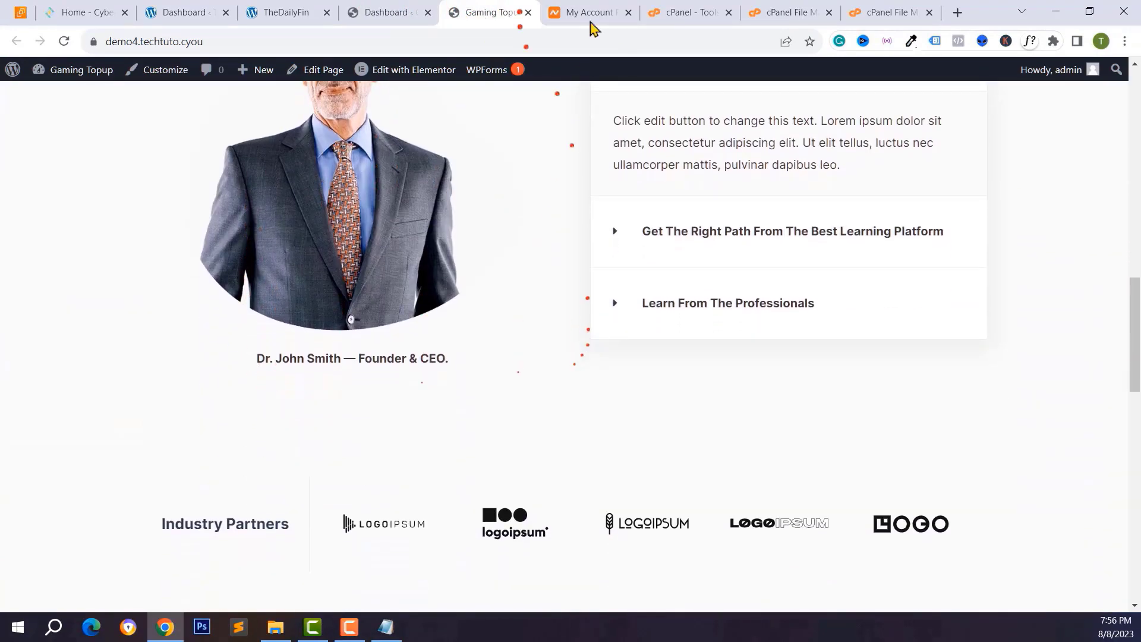
left_click(593, 13)
left_click(670, 13)
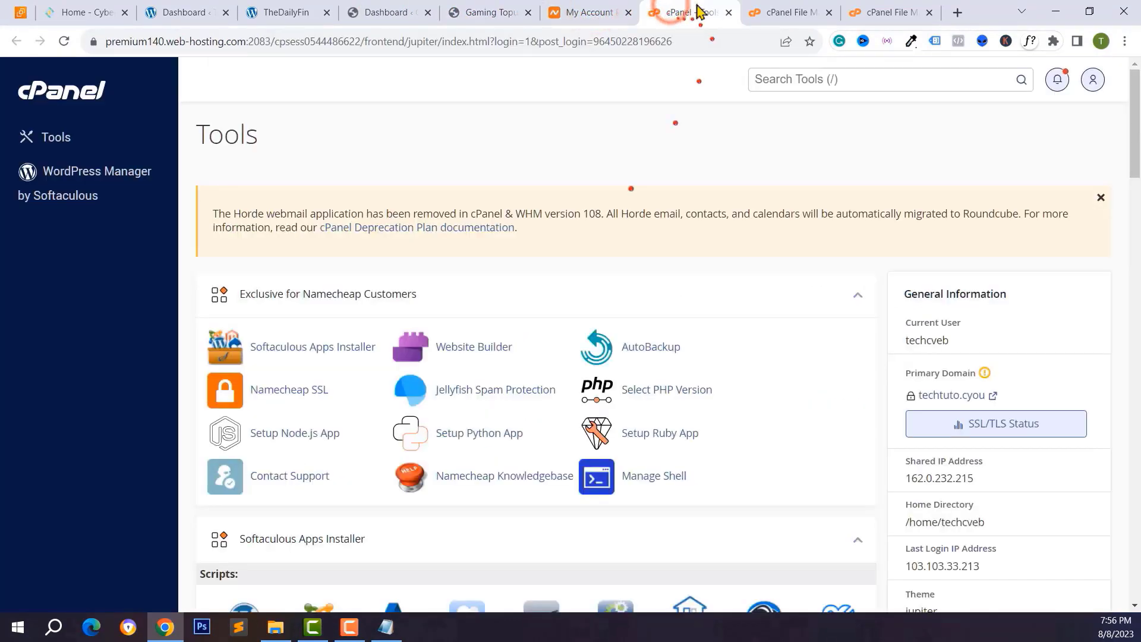
left_click(767, 9)
left_click(467, 13)
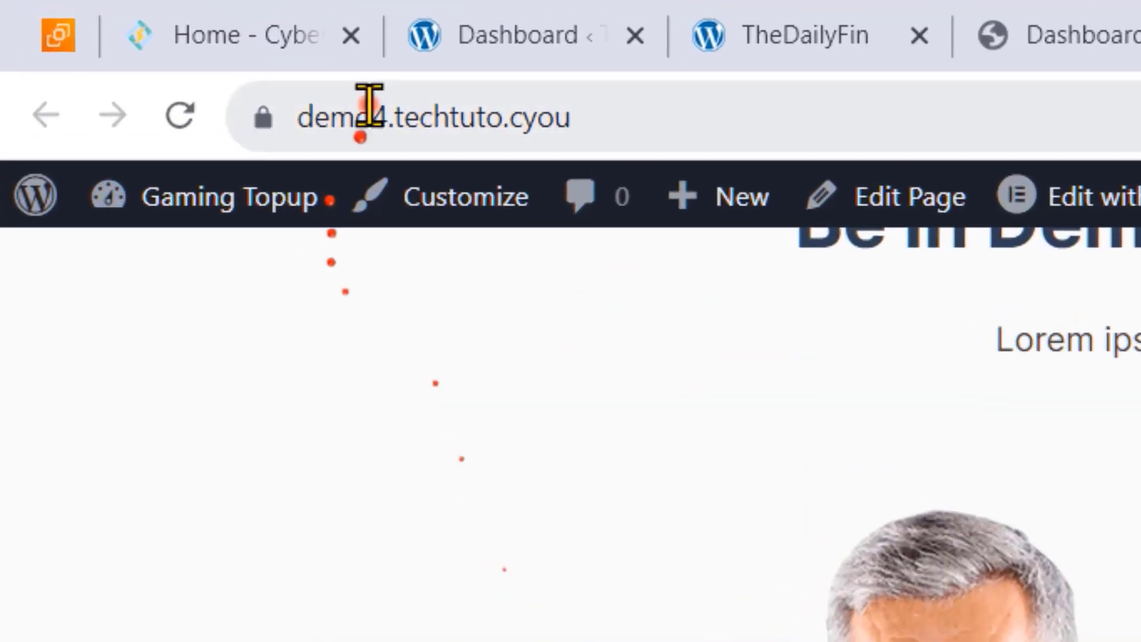
Open the Add Plugins page in the Gaming Topup site's WordPress admin.
left_click(233, 69)
left_click(366, 74)
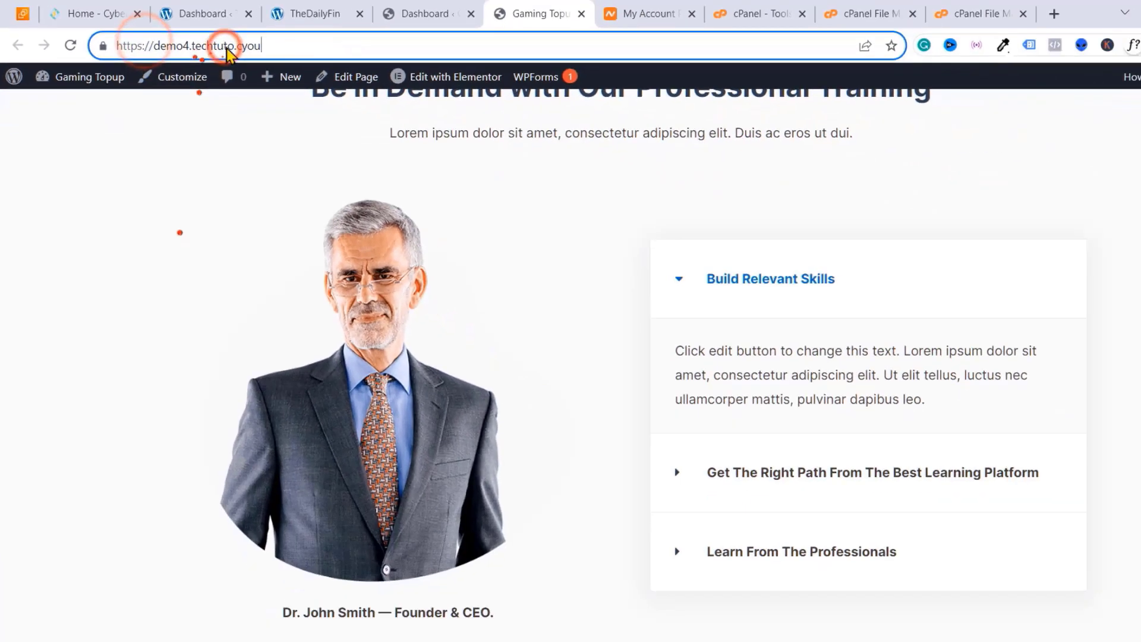
left_click(357, 14)
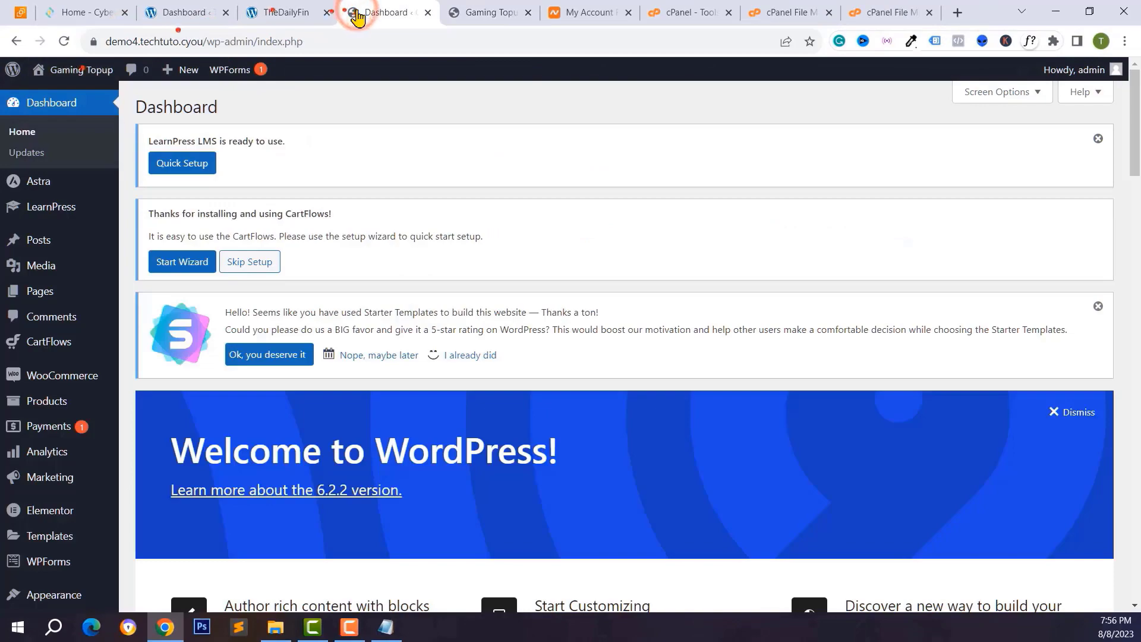
scroll(252, 161, "down", 4)
mouse_move(35, 457)
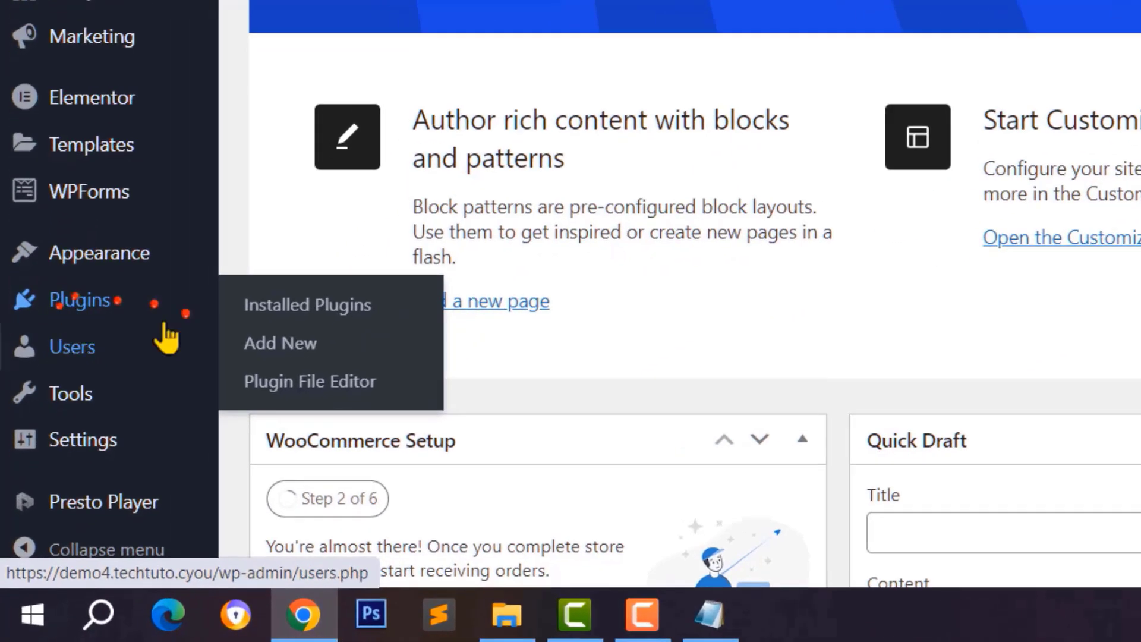
left_click(152, 479)
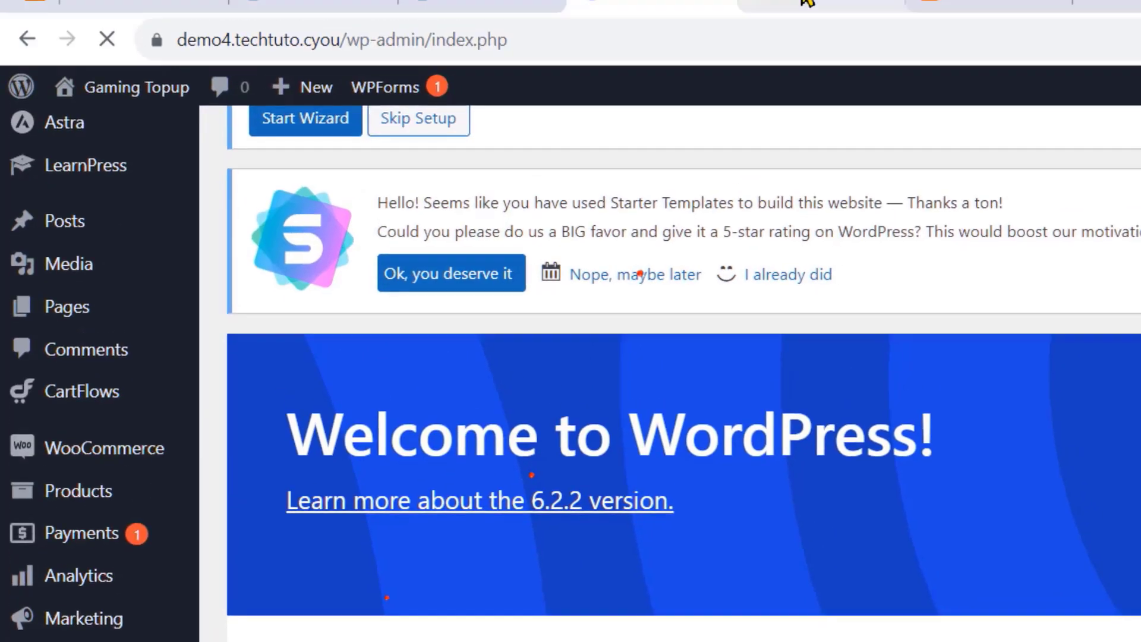
left_click(795, 20)
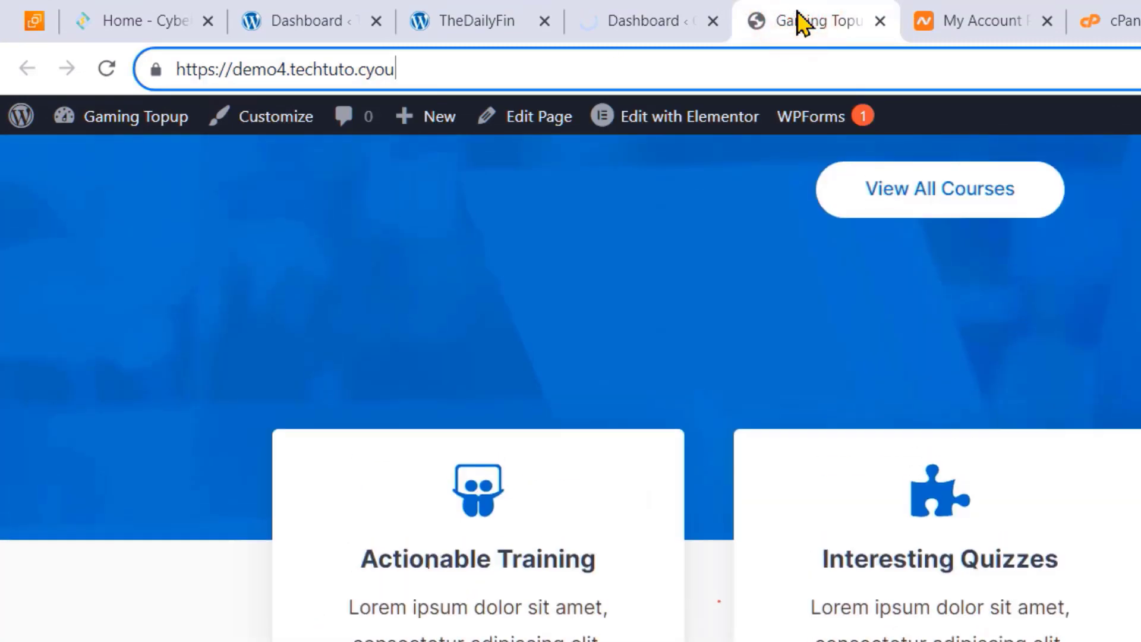
left_click(654, 20)
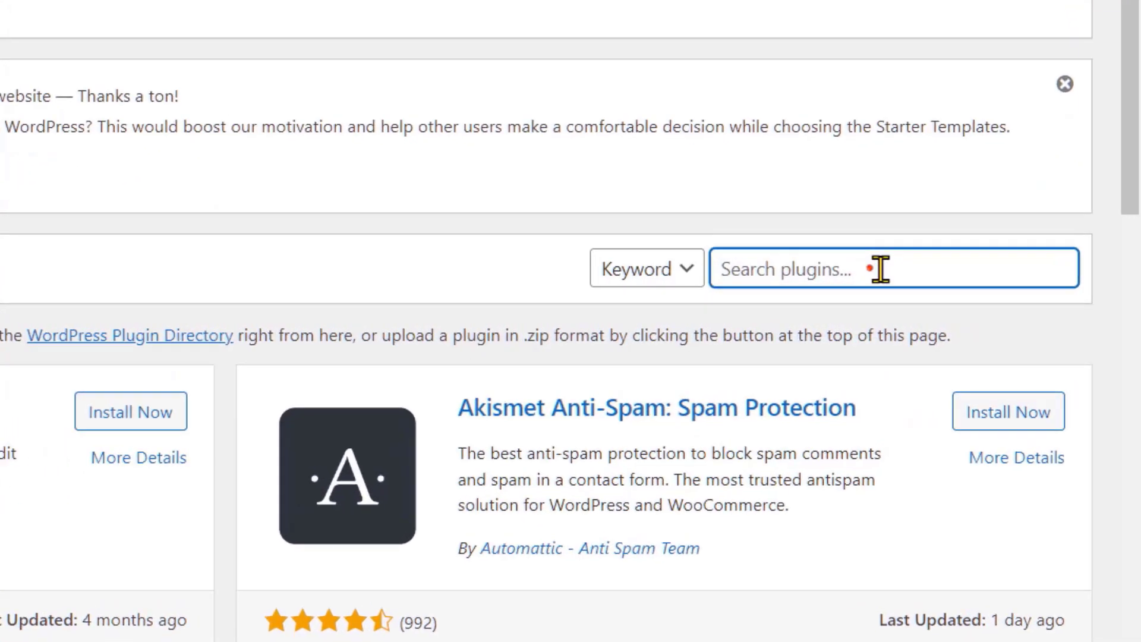
Search the plugin directory for 'wpv' and install Migration, Backup, Staging – WPvivid.
left_click(992, 292)
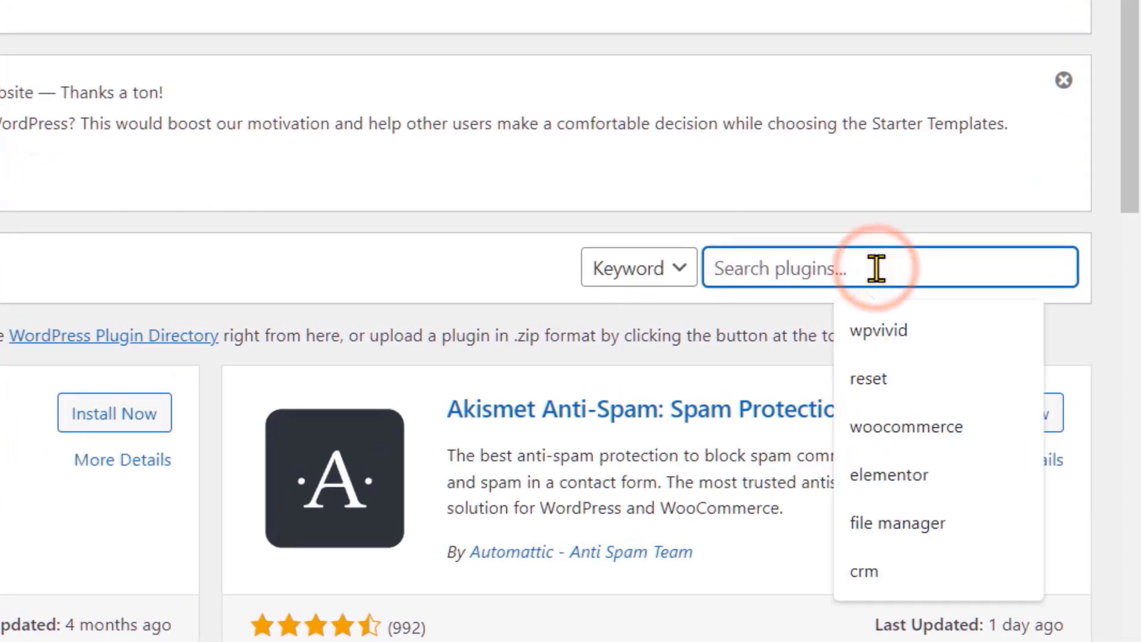
type("wpvivid")
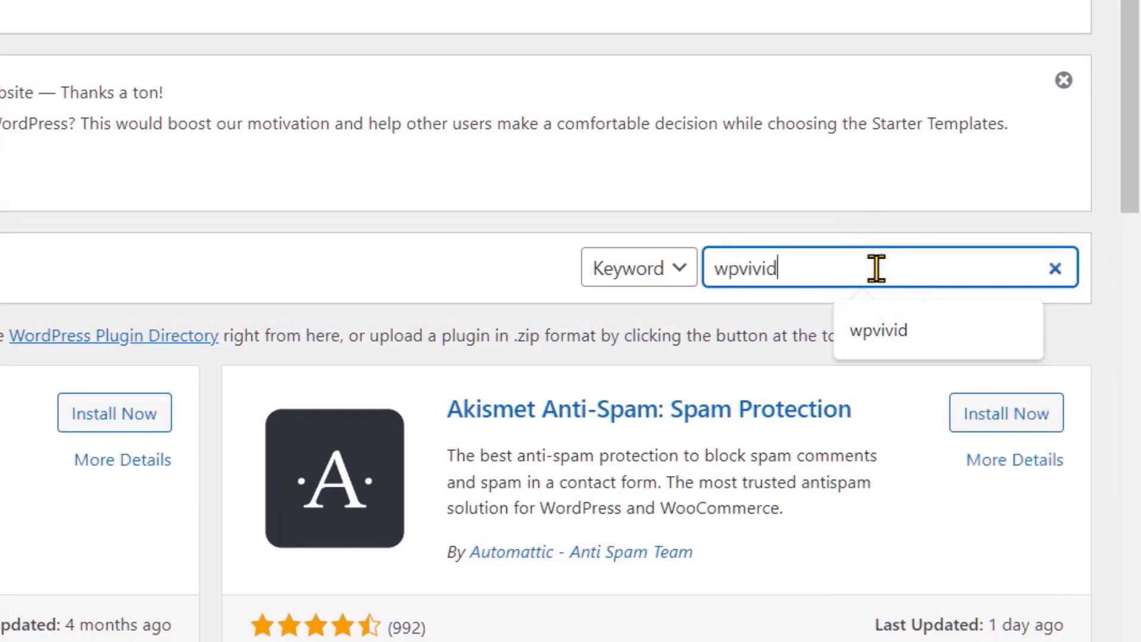
key("Return")
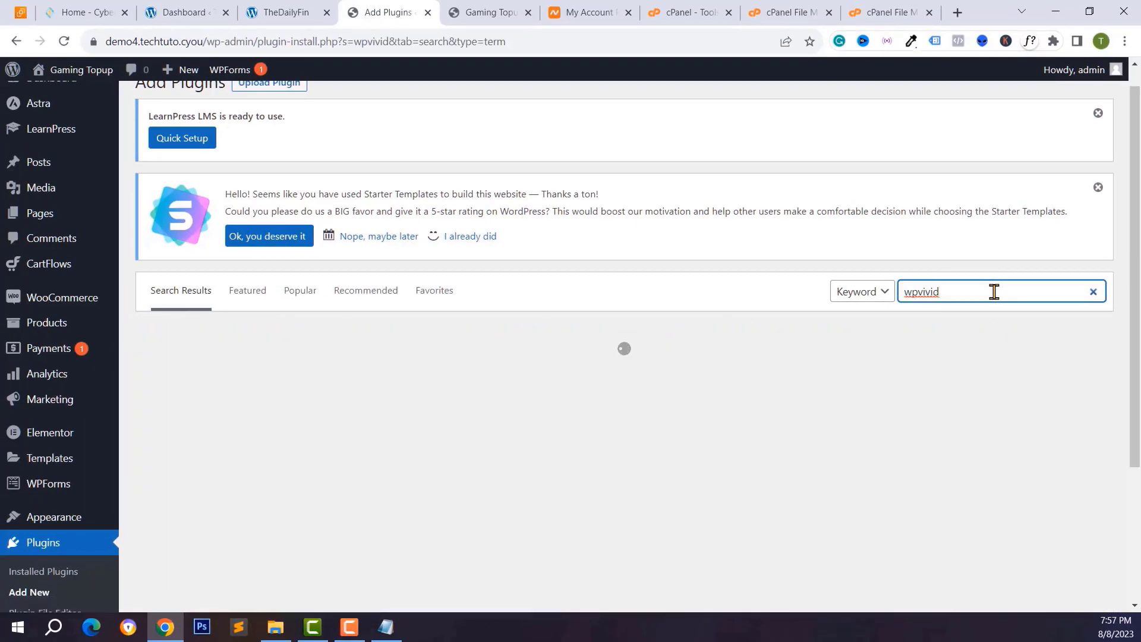
scroll(631, 434, "down", 4)
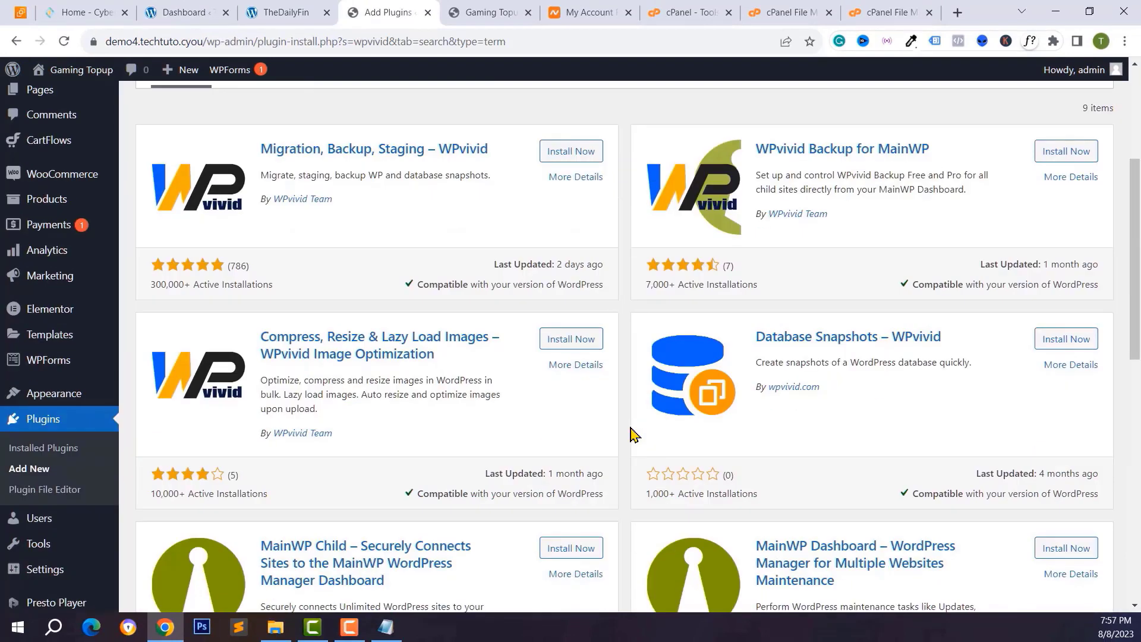
scroll(631, 434, "up", 4)
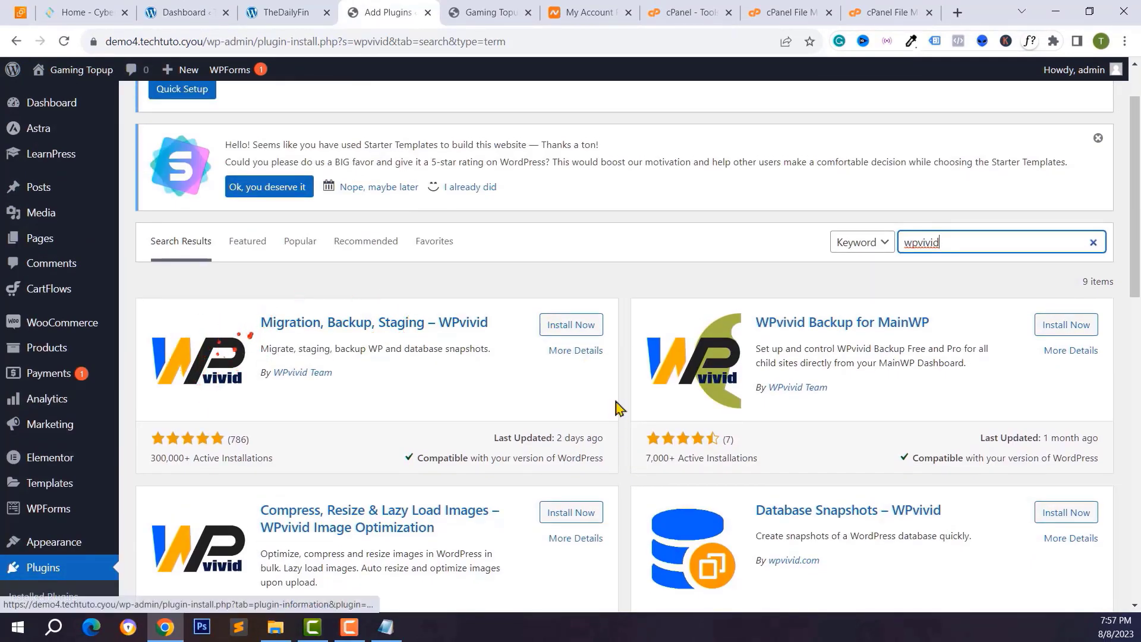
left_click(577, 334)
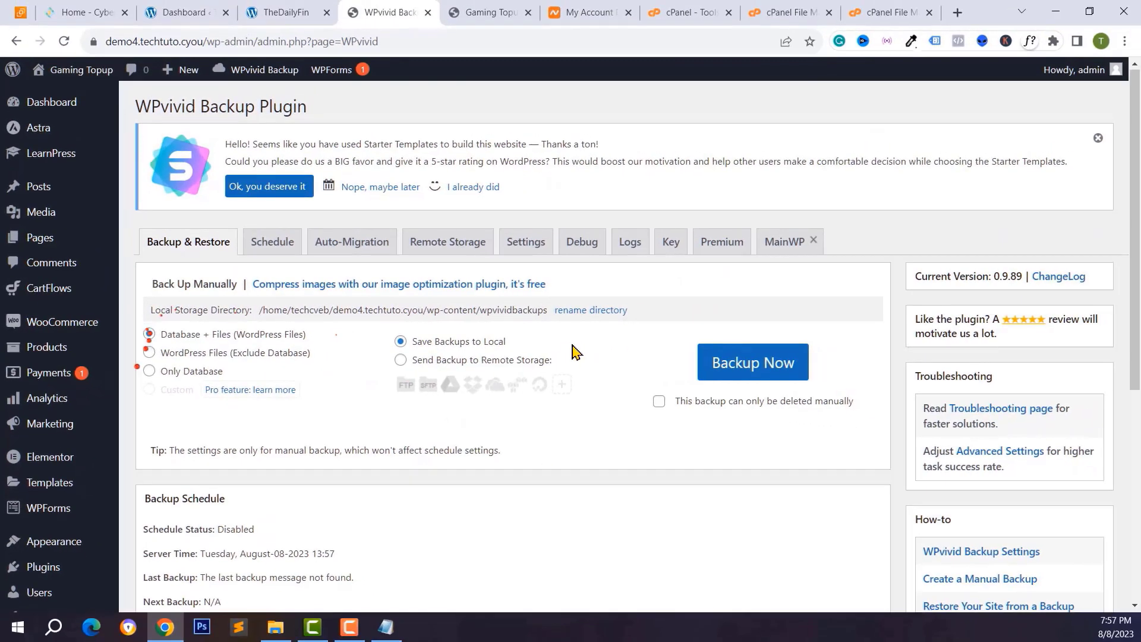
Run a manual WPvivid Database + Files backup saved locally, listed as Aug-08-2023 13:58.
scroll(980, 330, "down", 3)
scroll(572, 353, "down", 1)
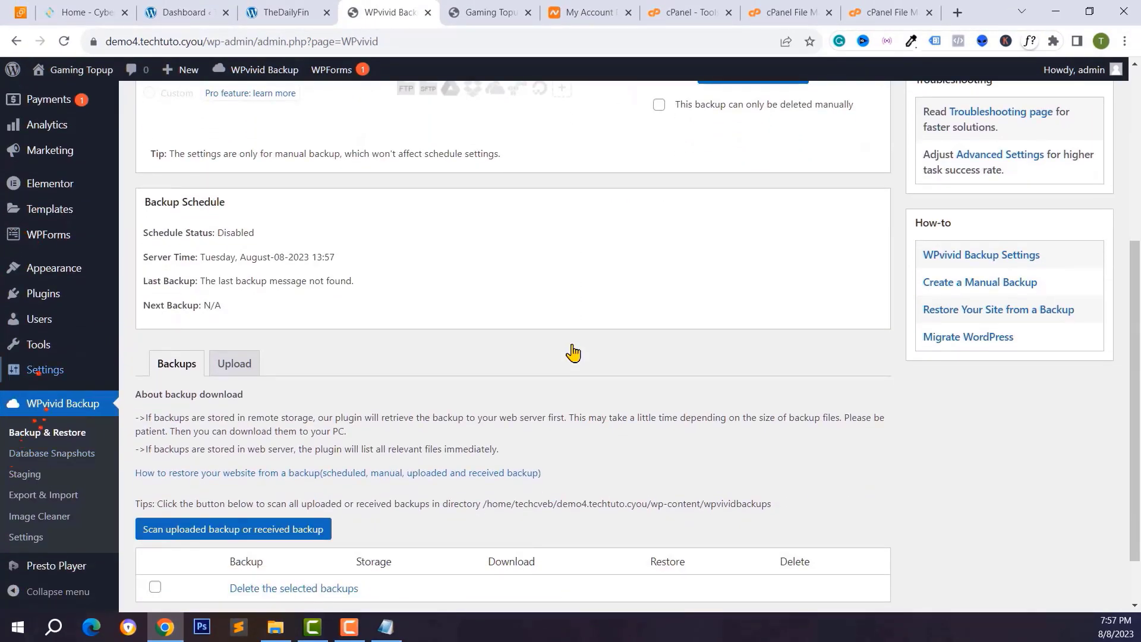
scroll(1052, 381, "up", 8)
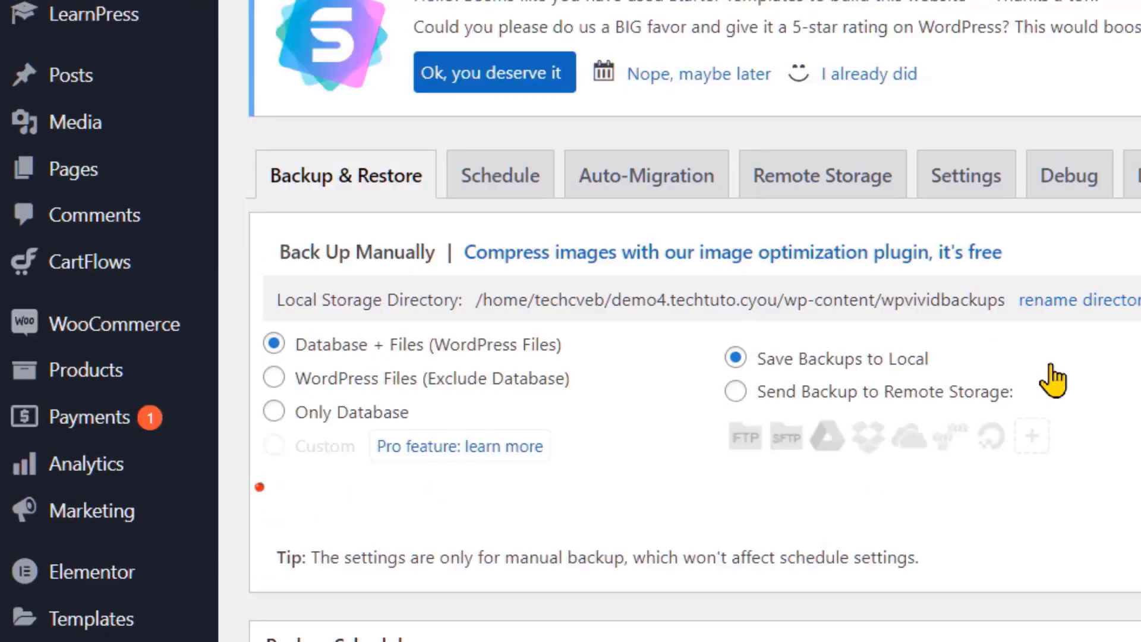
scroll(1052, 380, "down", 5)
scroll(1054, 377, "down", 3)
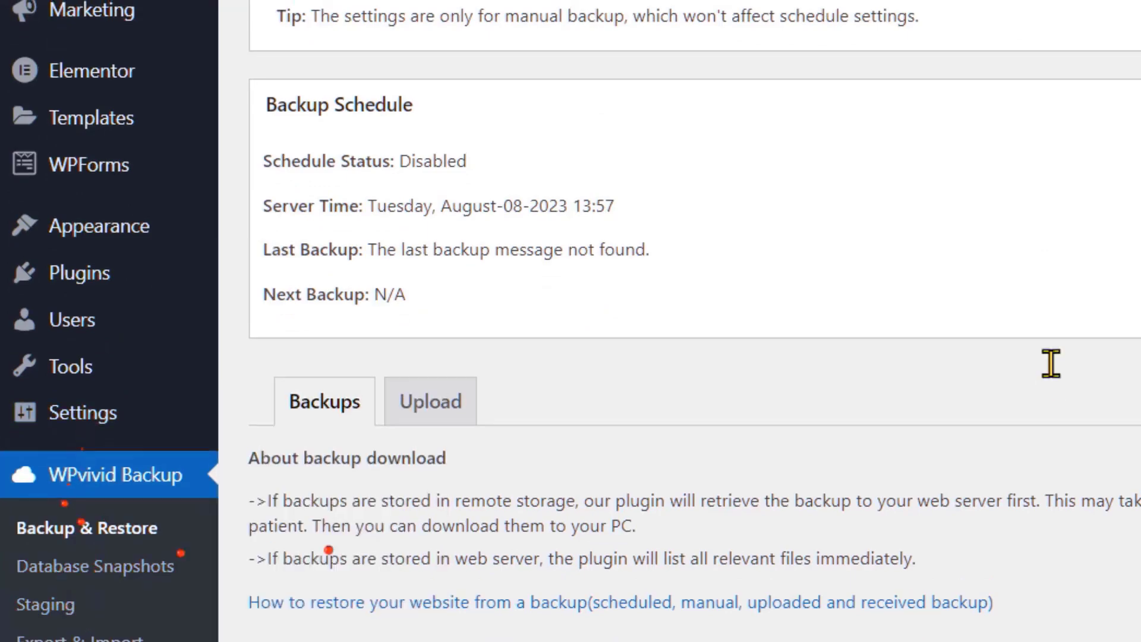
scroll(1055, 375, "up", 10)
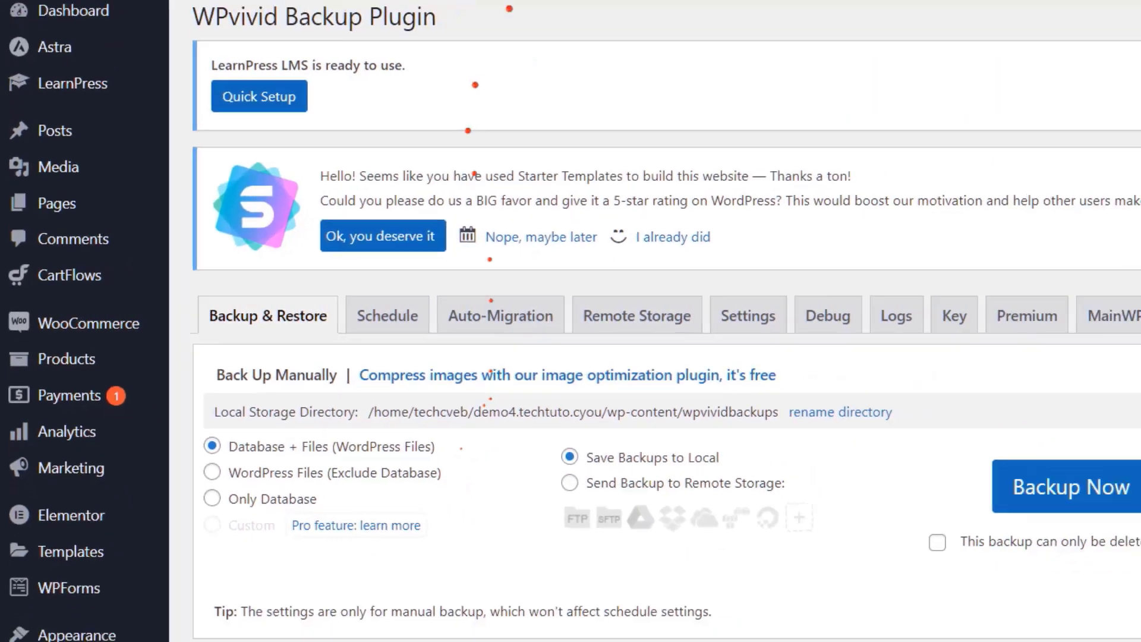
left_click(480, 10)
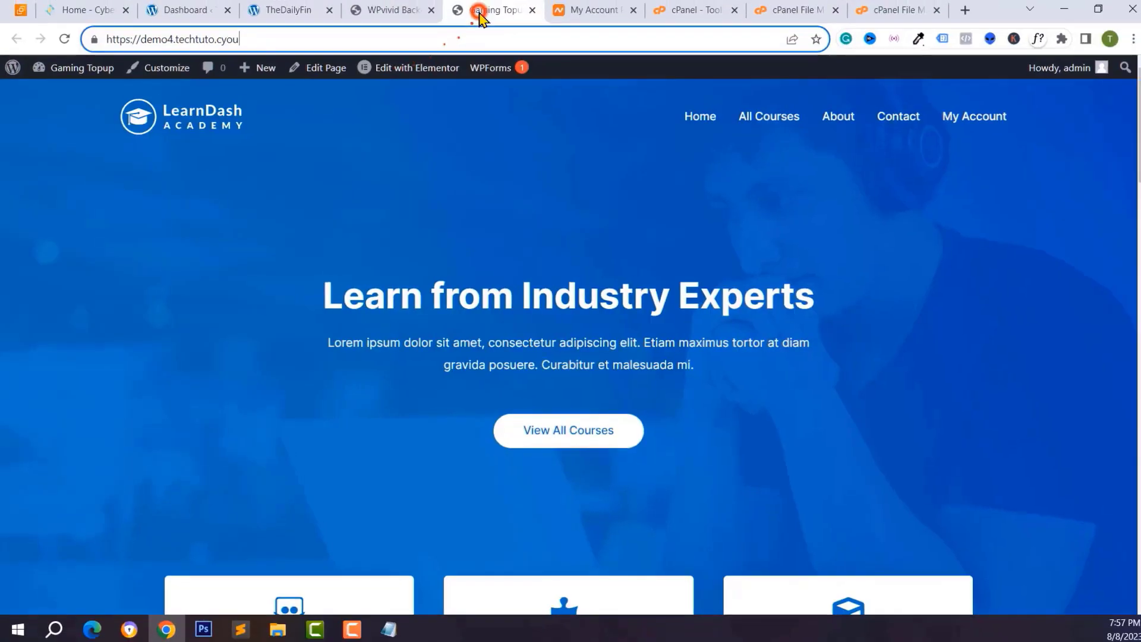
left_click(392, 10)
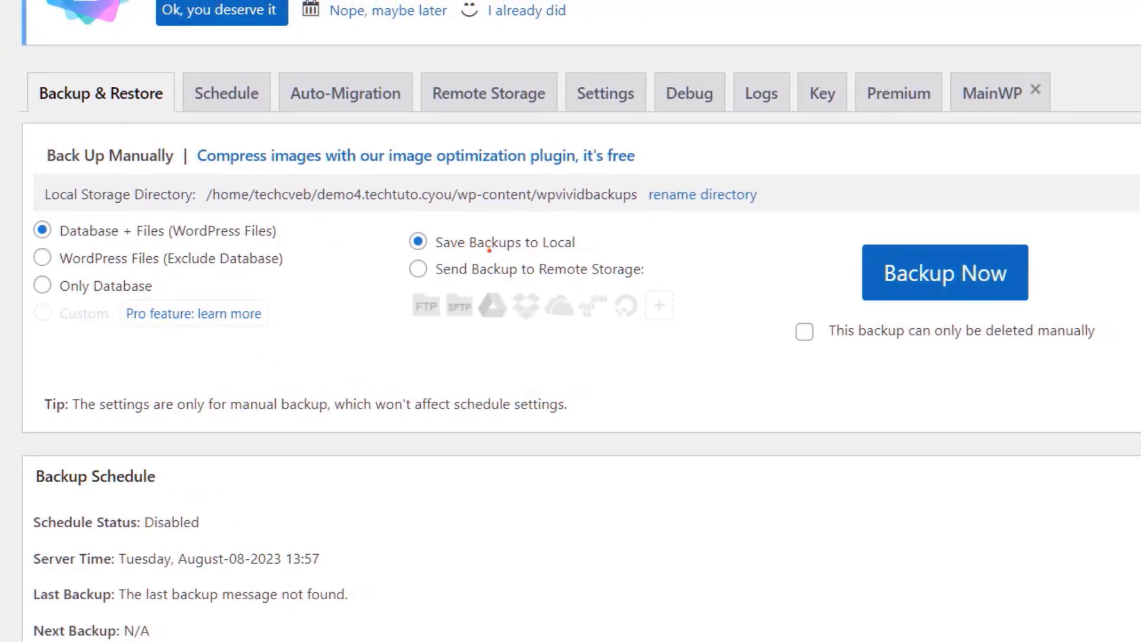
left_click(932, 284)
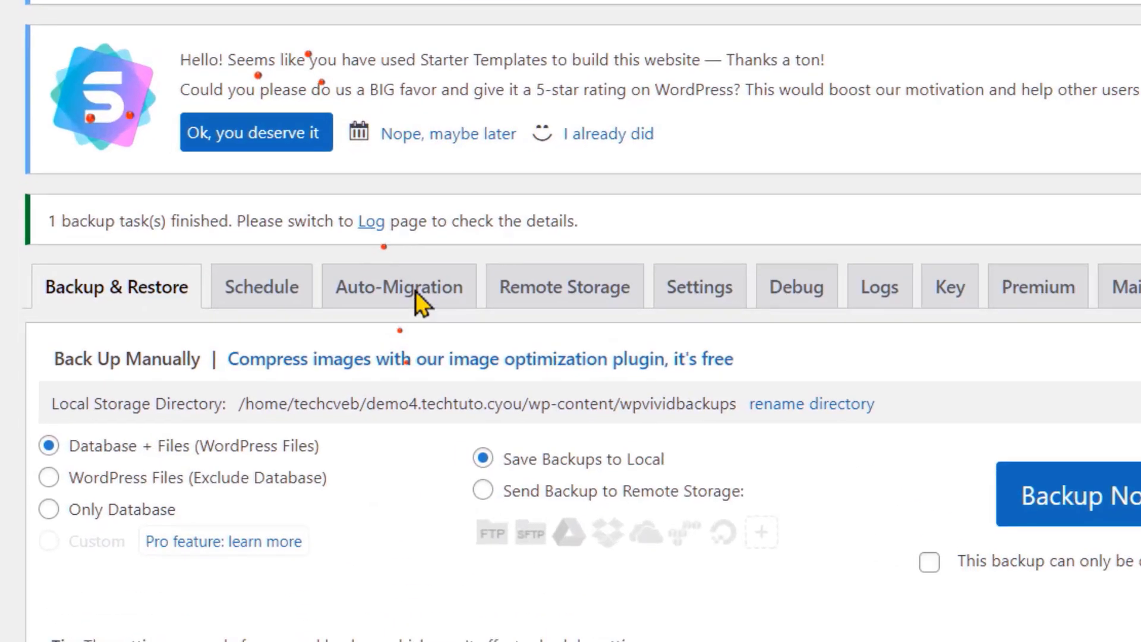
scroll(421, 243, "down", 8)
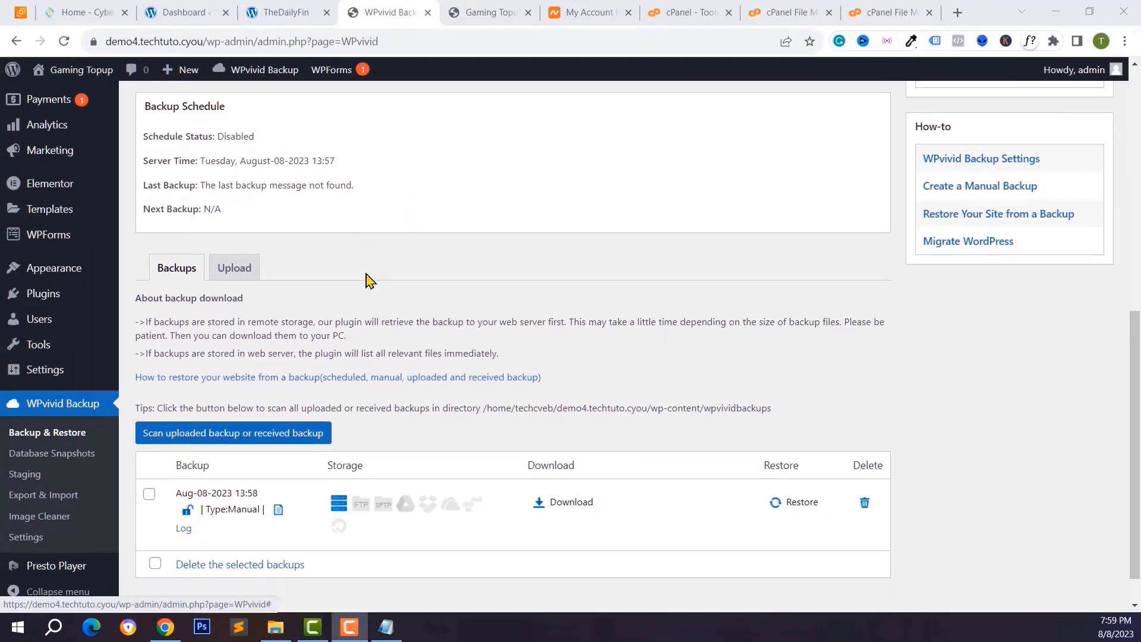
scroll(370, 279, "down", 1)
Download the 90.19 MB backup zip to Downloads, then switch to TheDailyFin's dashboard.
left_click(559, 461)
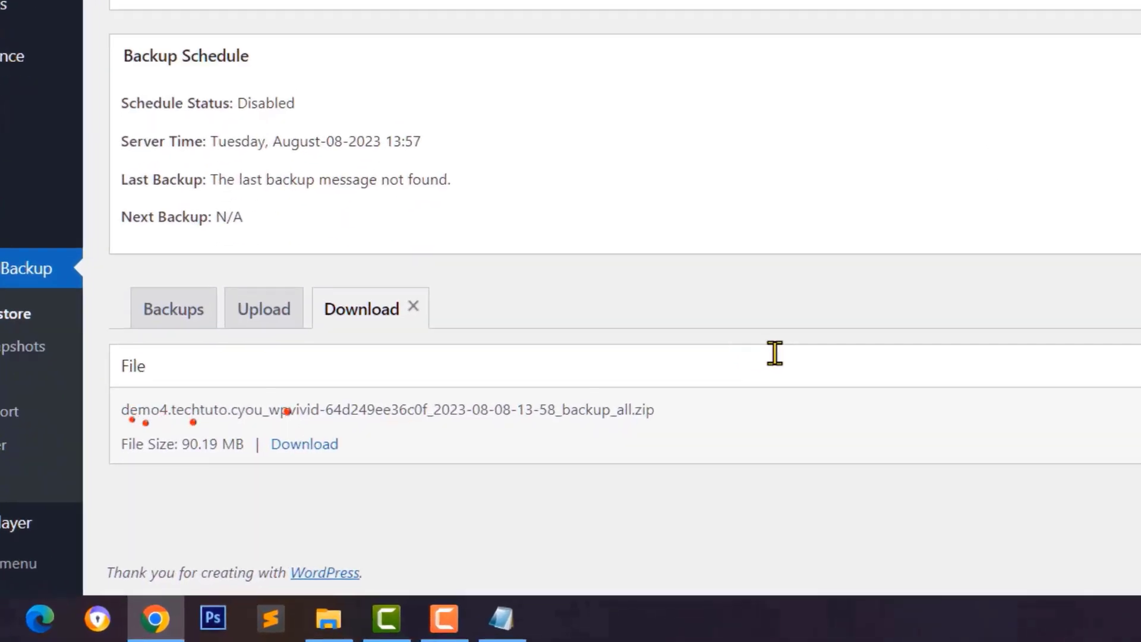
left_click(293, 438)
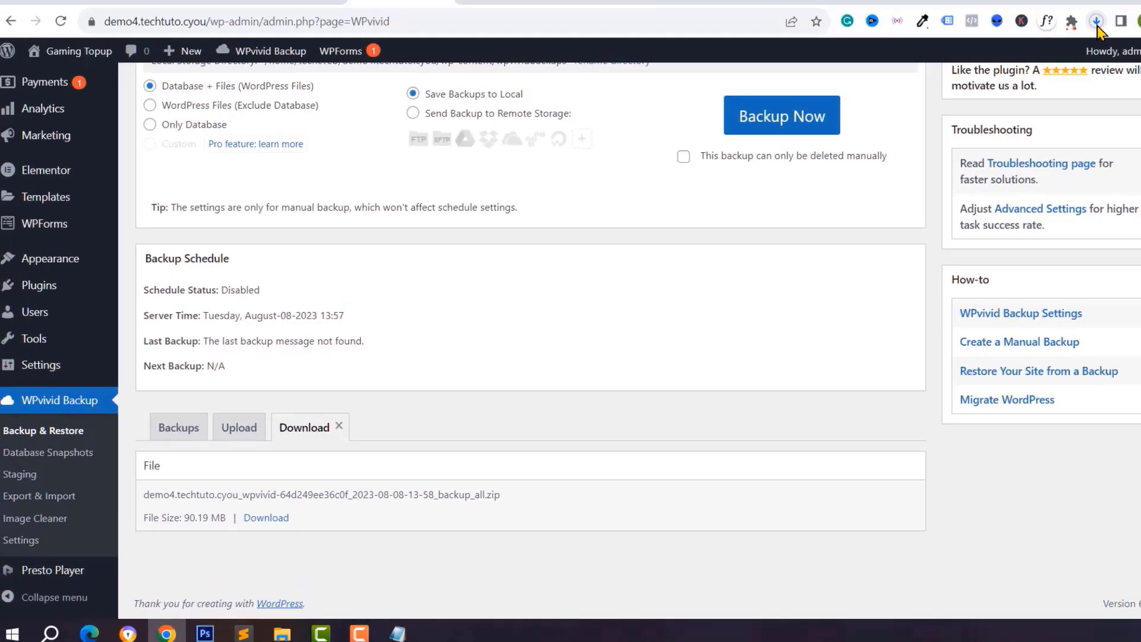
left_click(1067, 43)
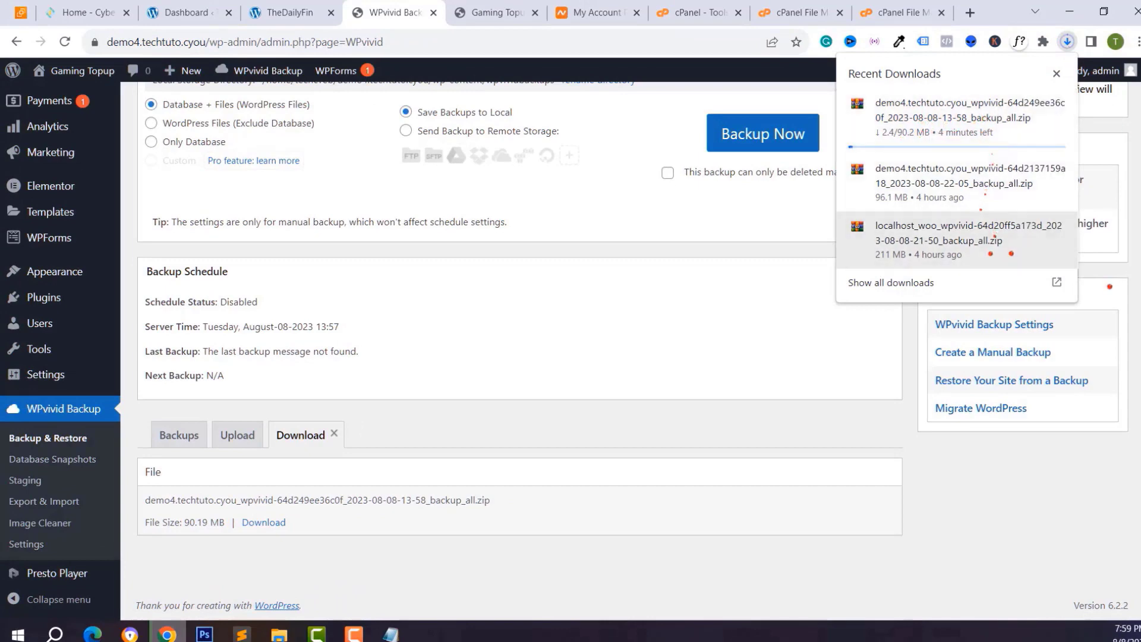
left_click(1057, 104)
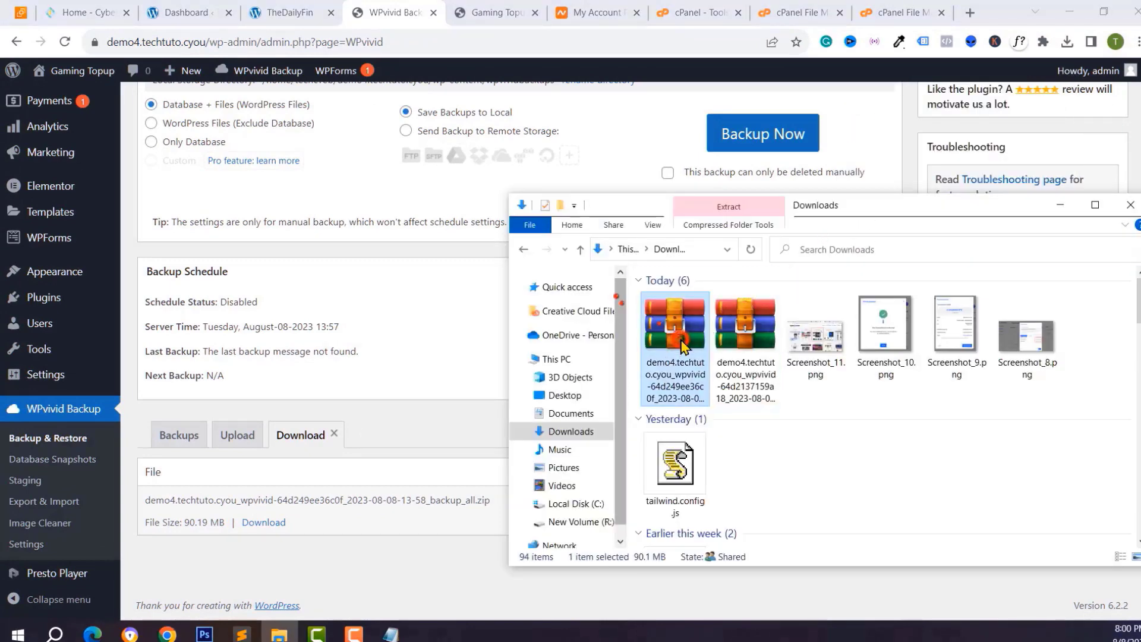
left_click(684, 345)
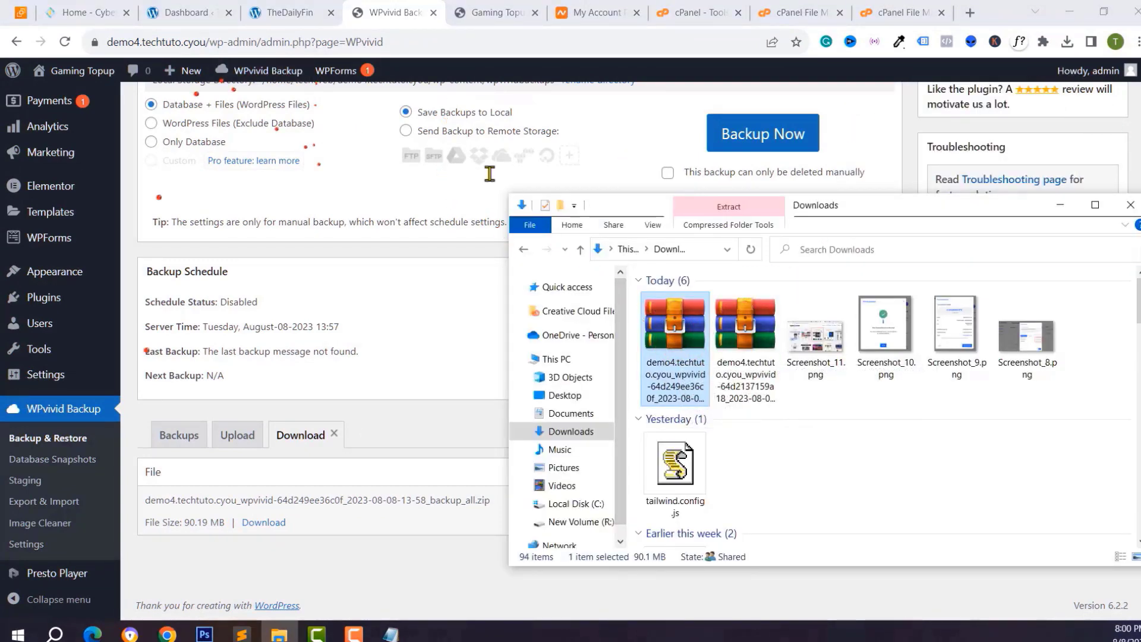
left_click(299, 15)
left_click(172, 11)
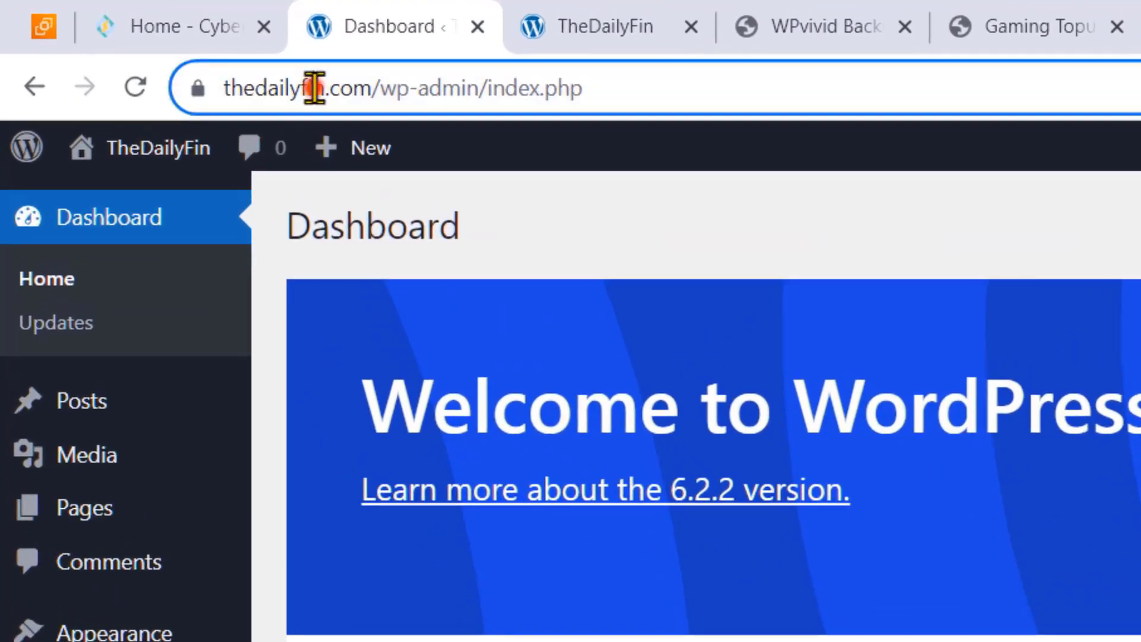
Reload TheDailyFin's blog front page and return to its WordPress dashboard.
left_click(149, 42)
left_click(579, 26)
left_click(133, 91)
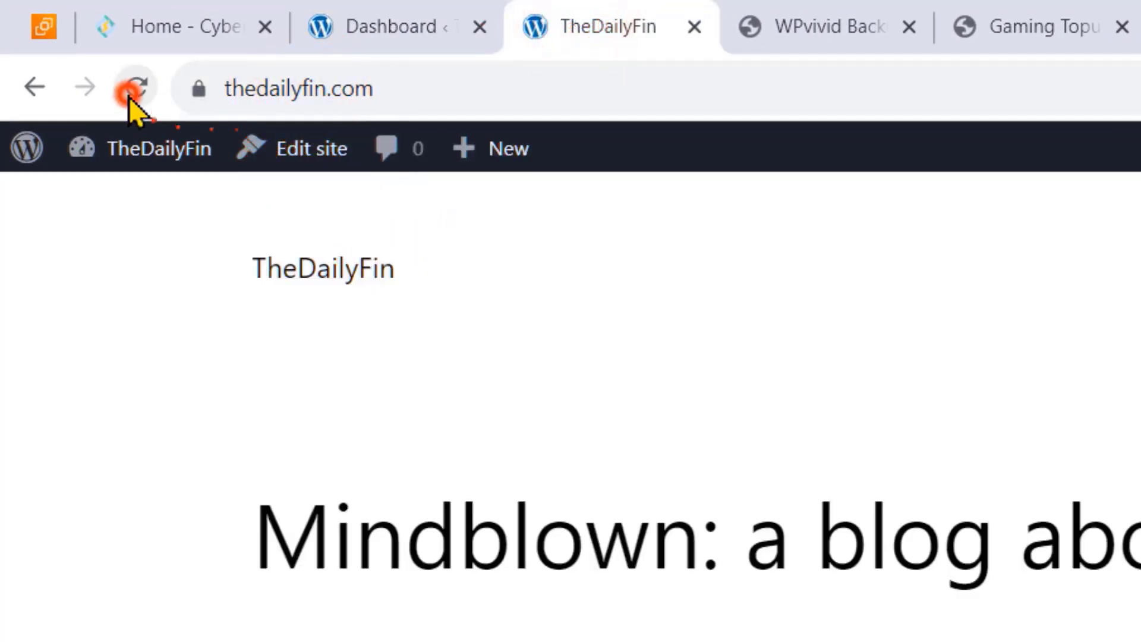
scroll(364, 326, "down", 5)
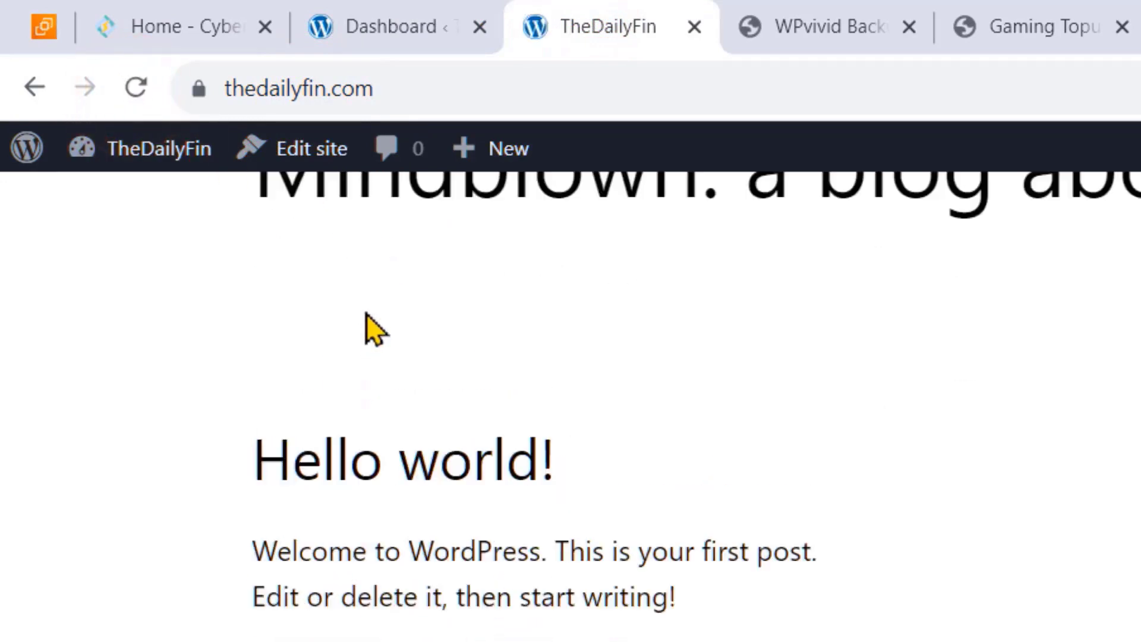
scroll(375, 326, "up", 5)
left_click(410, 30)
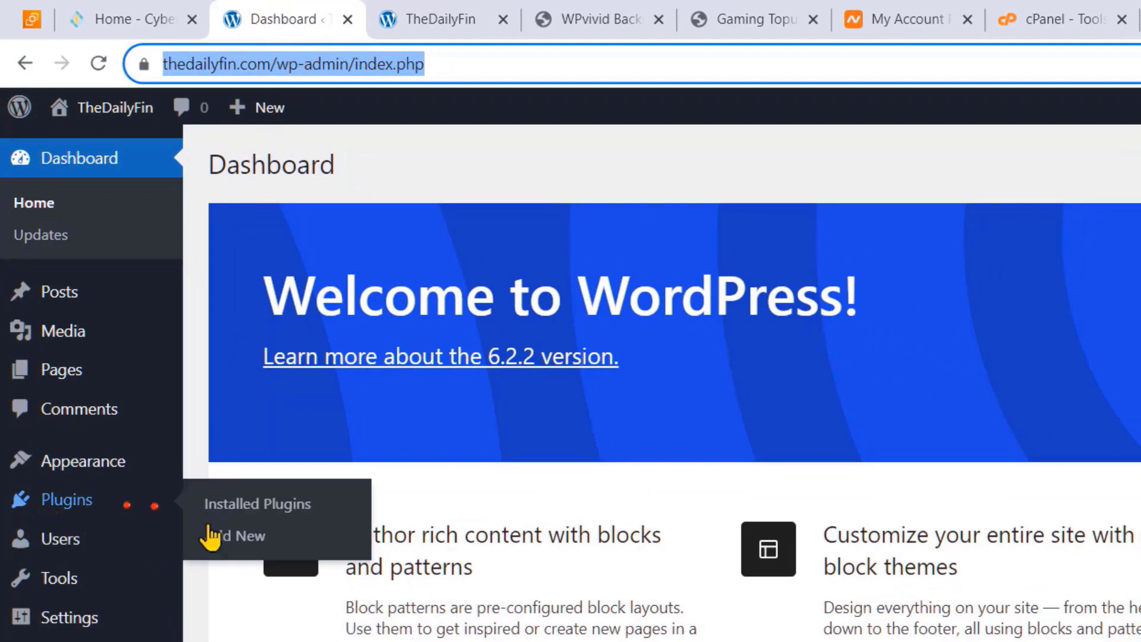
Search for 'wpvivid', then install and activate Migration, Backup, Staging – WPvivid on TheDailyFin.
left_click(209, 536)
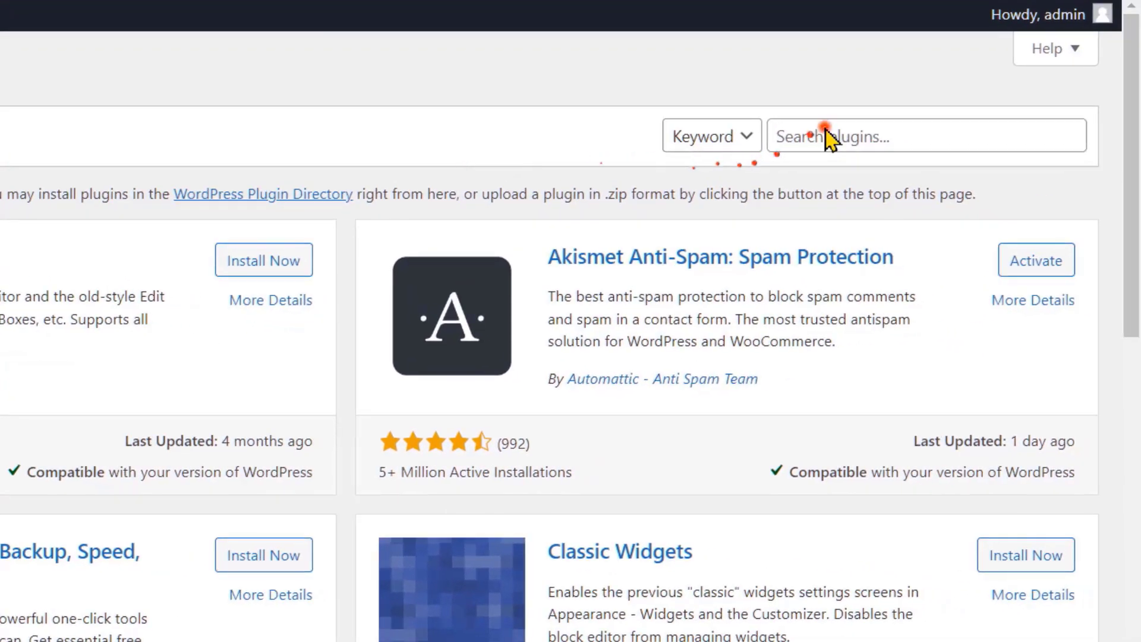
left_click(826, 135)
type("w")
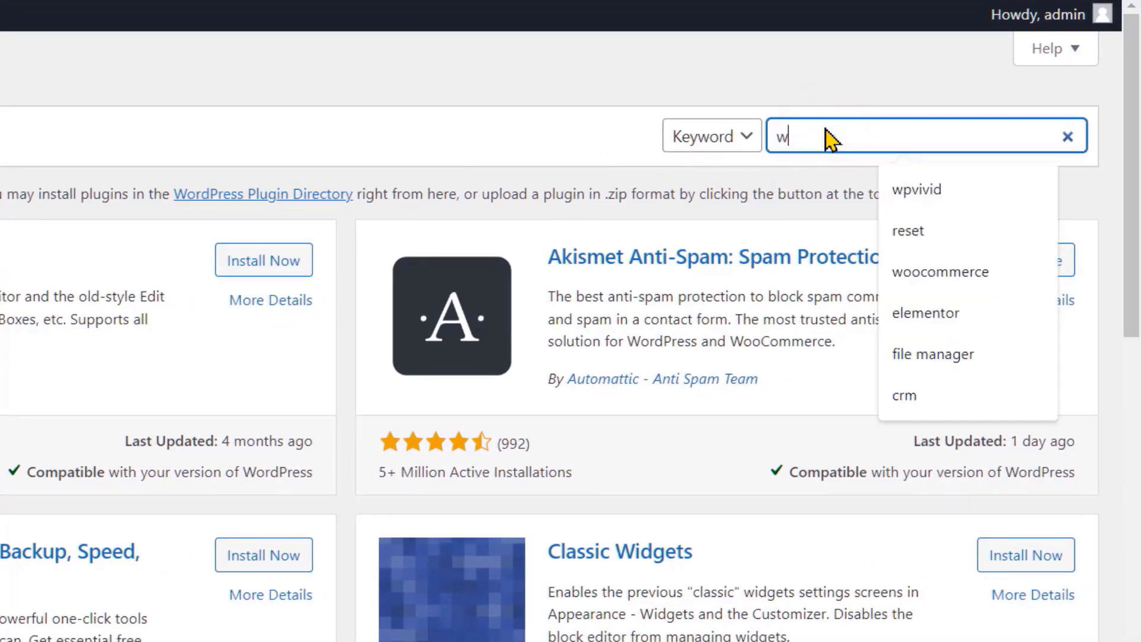
type("pvivid")
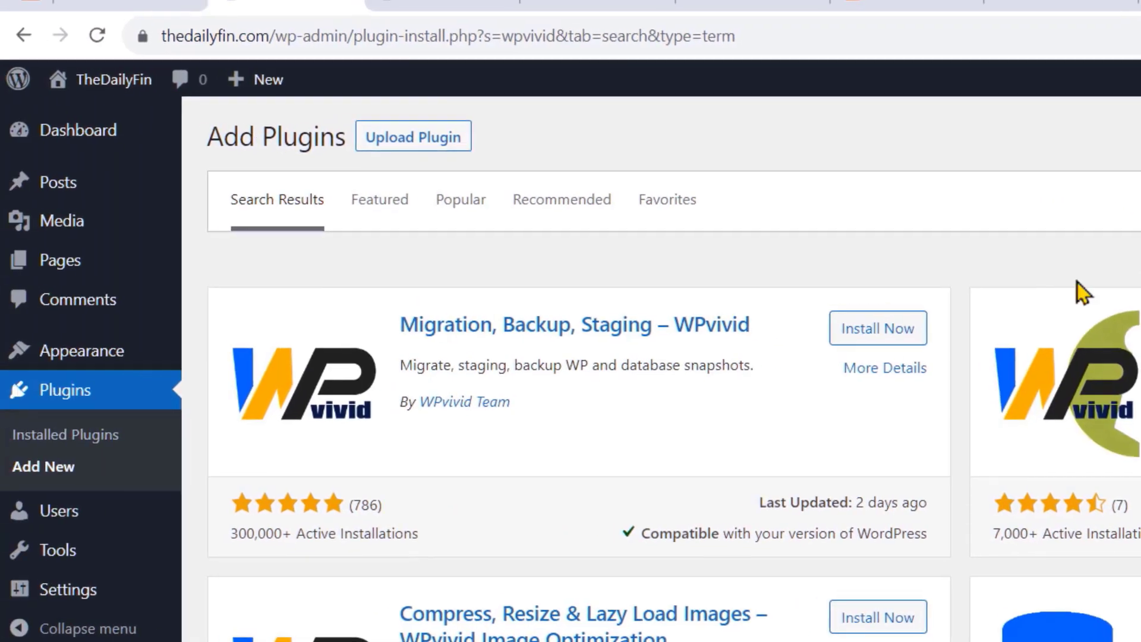
left_click(859, 335)
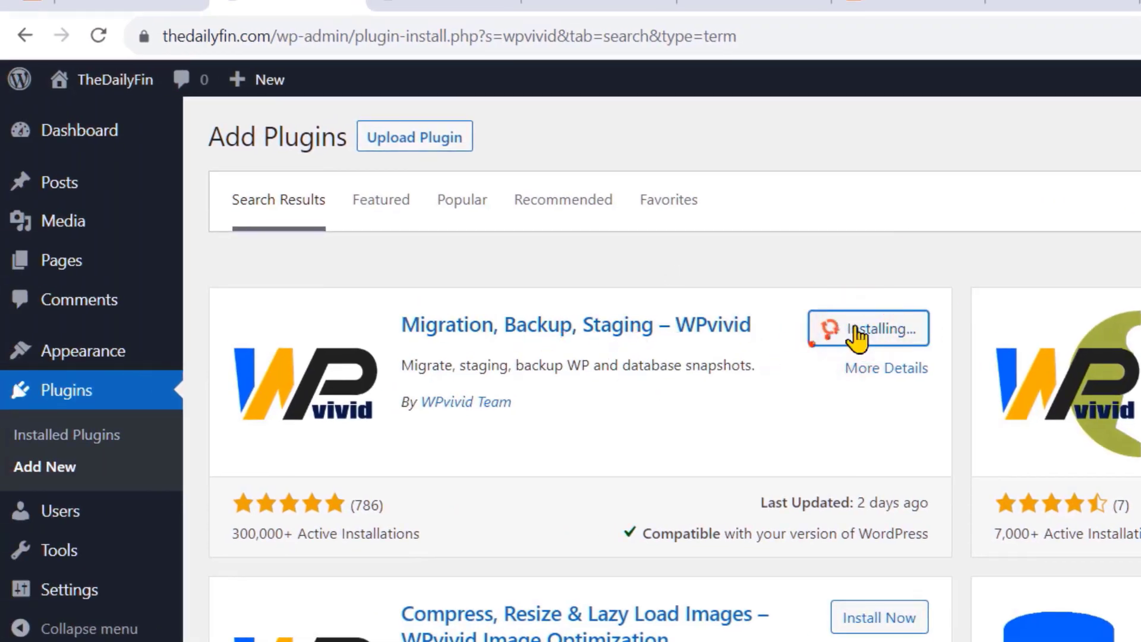
left_click(875, 335)
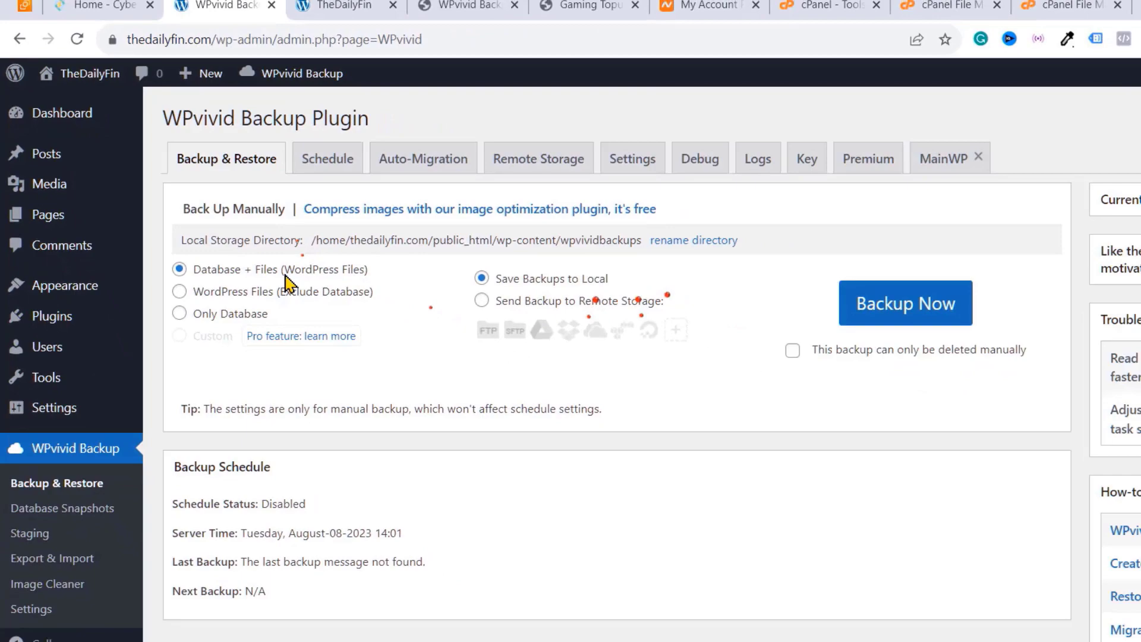
Show WPvivid's Upload area for backup files on TheDailyFin.
scroll(363, 385, "down", 1)
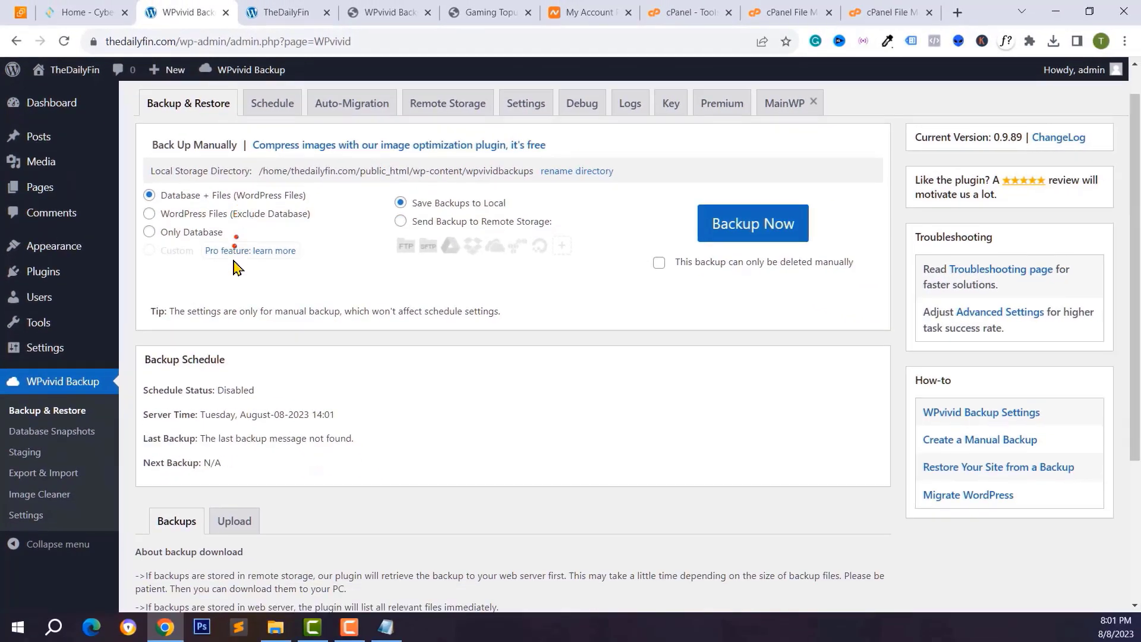
scroll(250, 238, "down", 5)
left_click(234, 521)
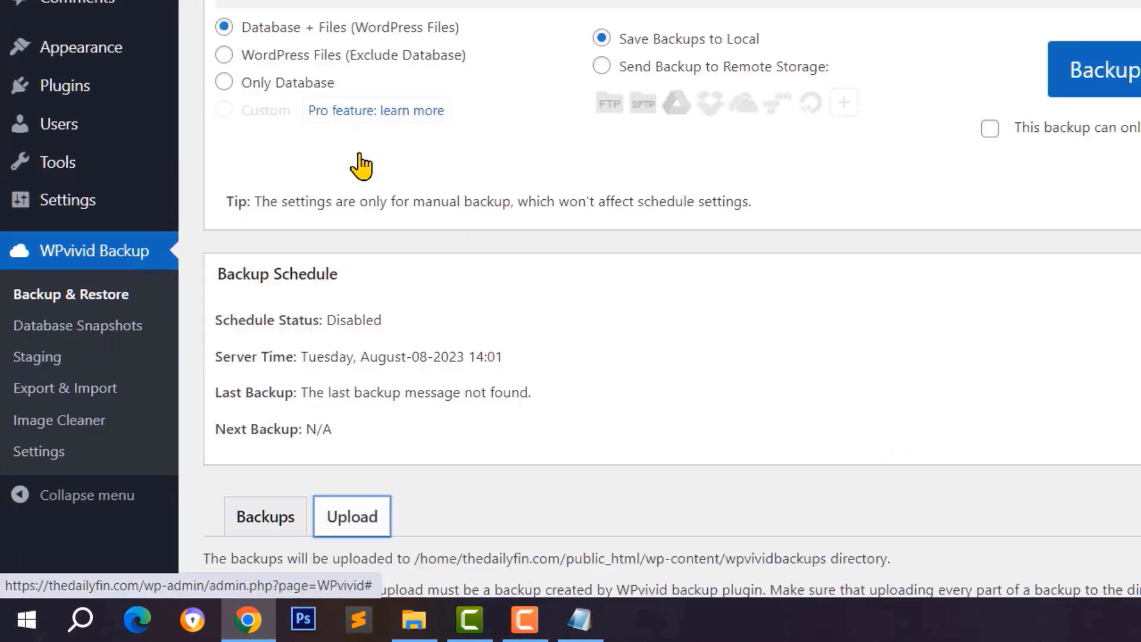
scroll(363, 178, "down", 3)
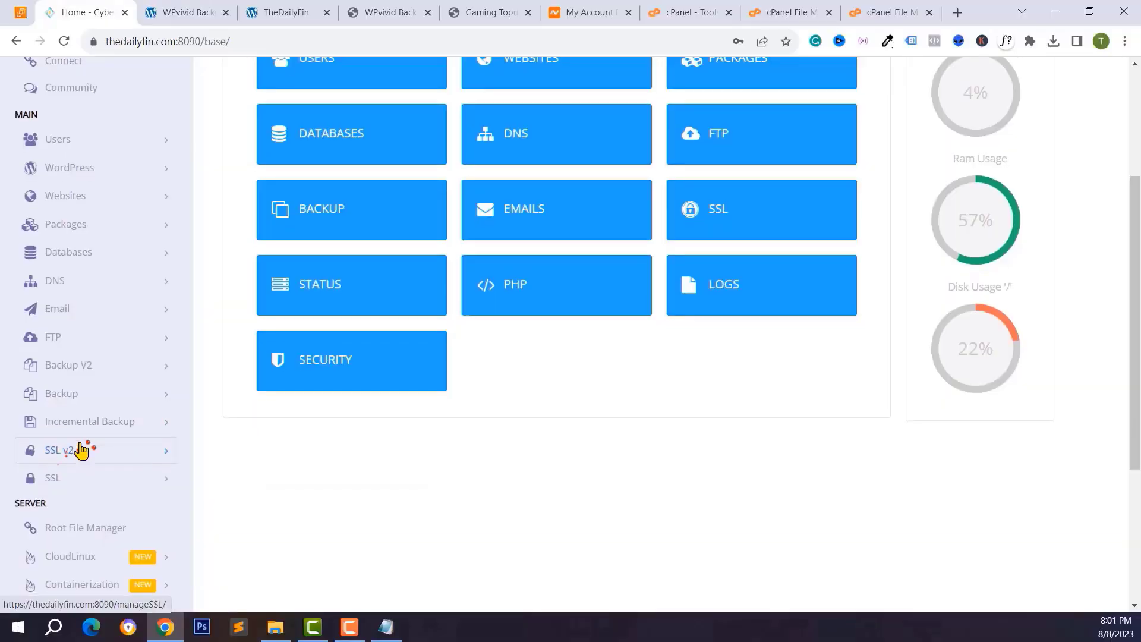
scroll(82, 449, "down", 2)
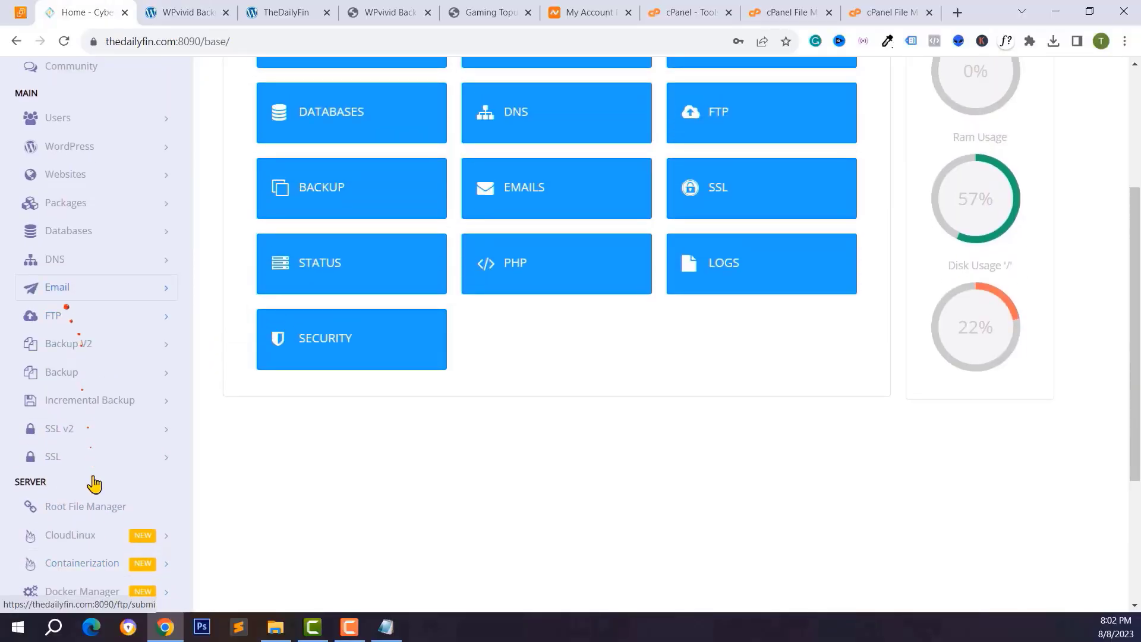
Load CyberPanel's PHP 8.1 configuration and select its max_execution_time value for editing.
scroll(94, 484, "down", 4)
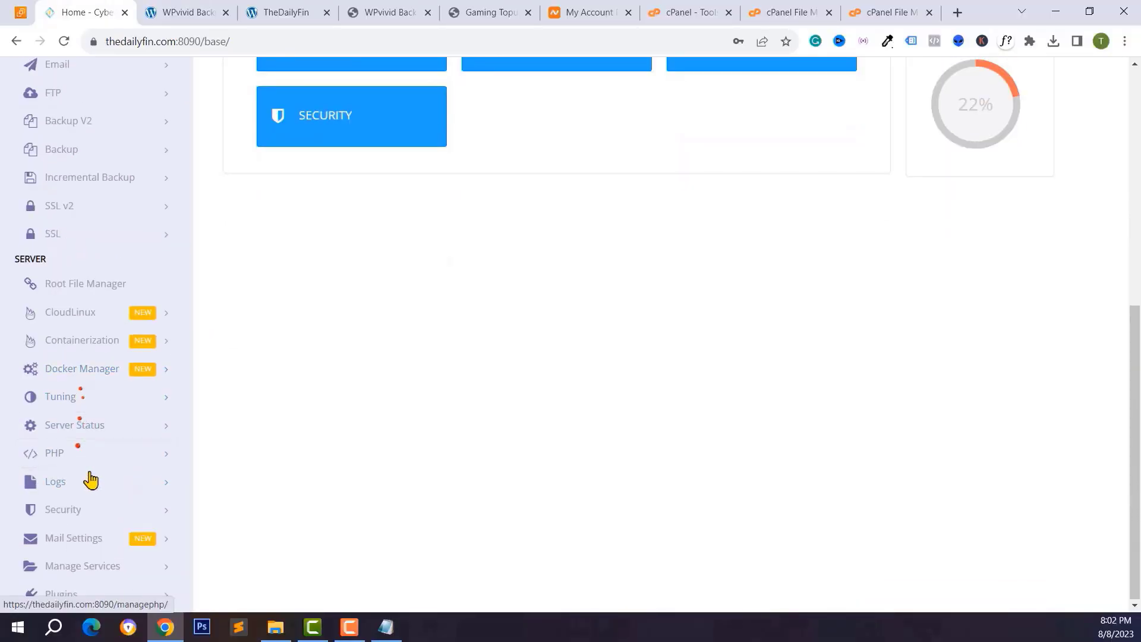
left_click(74, 454)
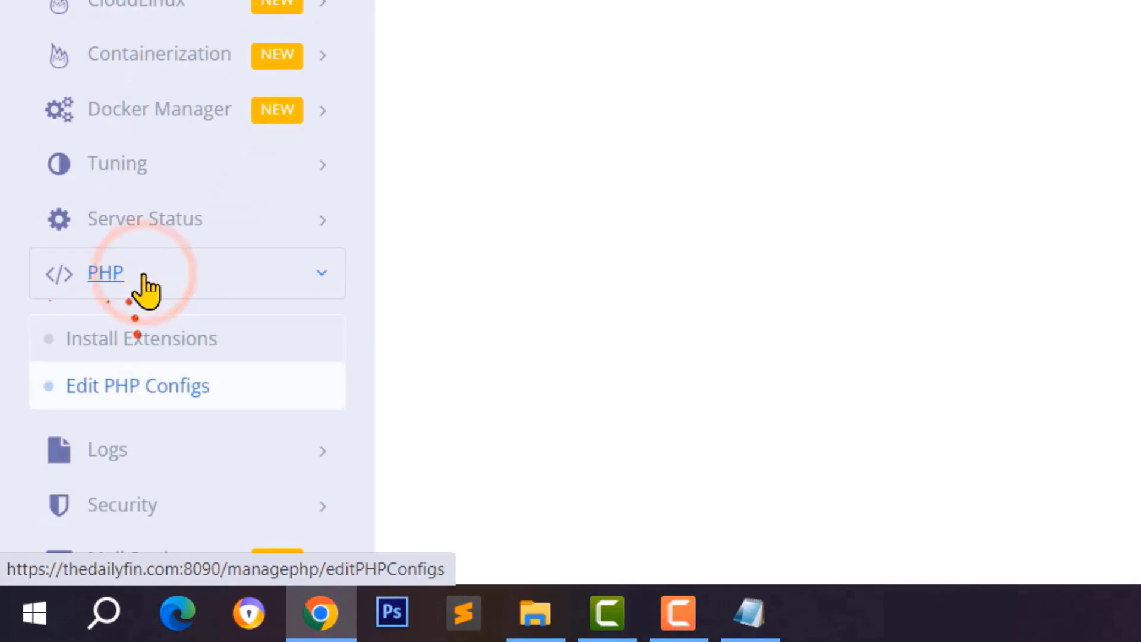
left_click(141, 396)
left_click(484, 311)
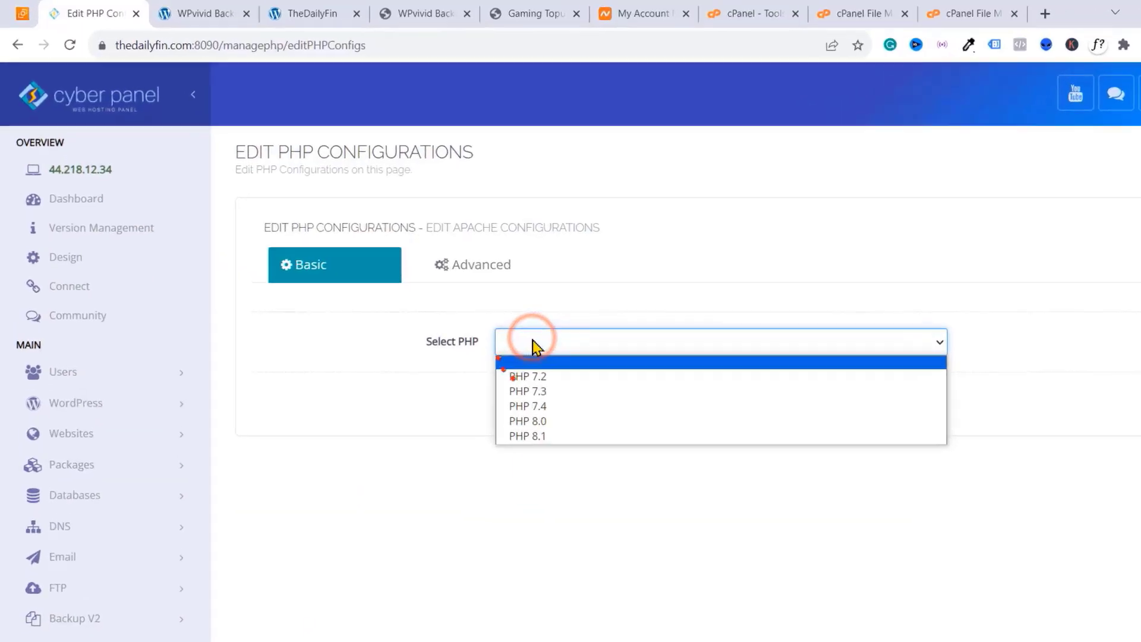
left_click(539, 437)
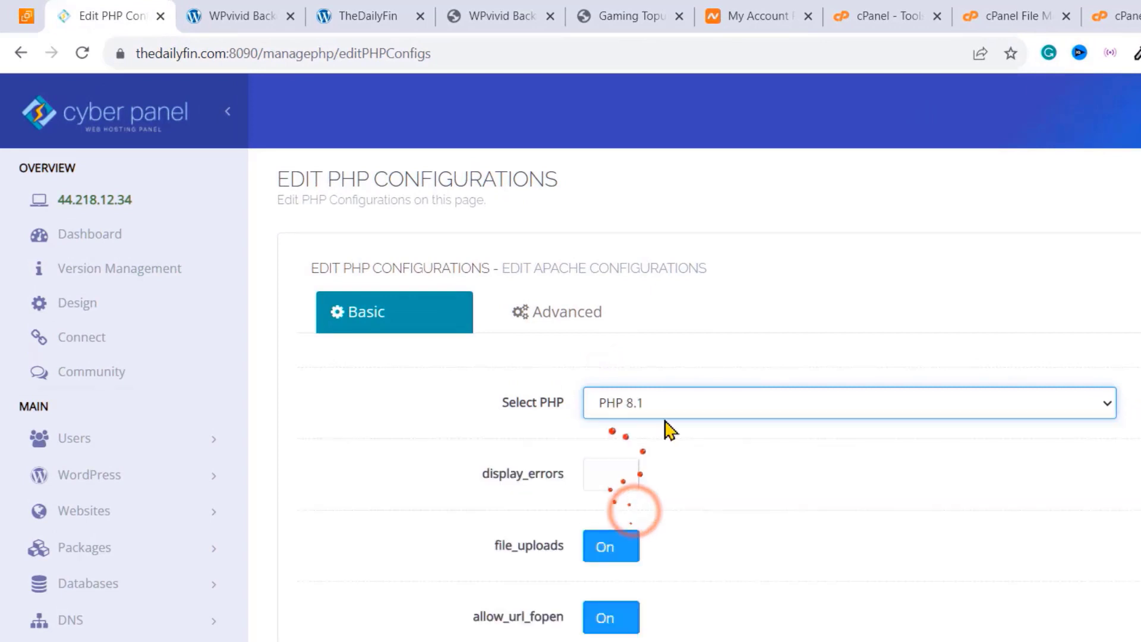
scroll(666, 421, "down", 3)
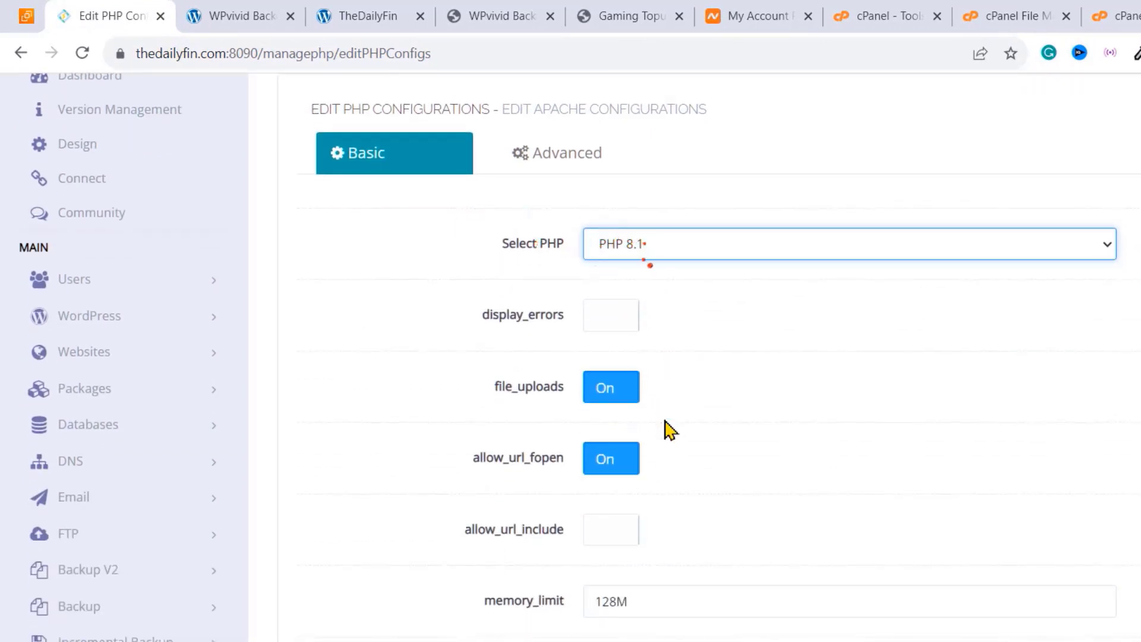
scroll(671, 430, "down", 4)
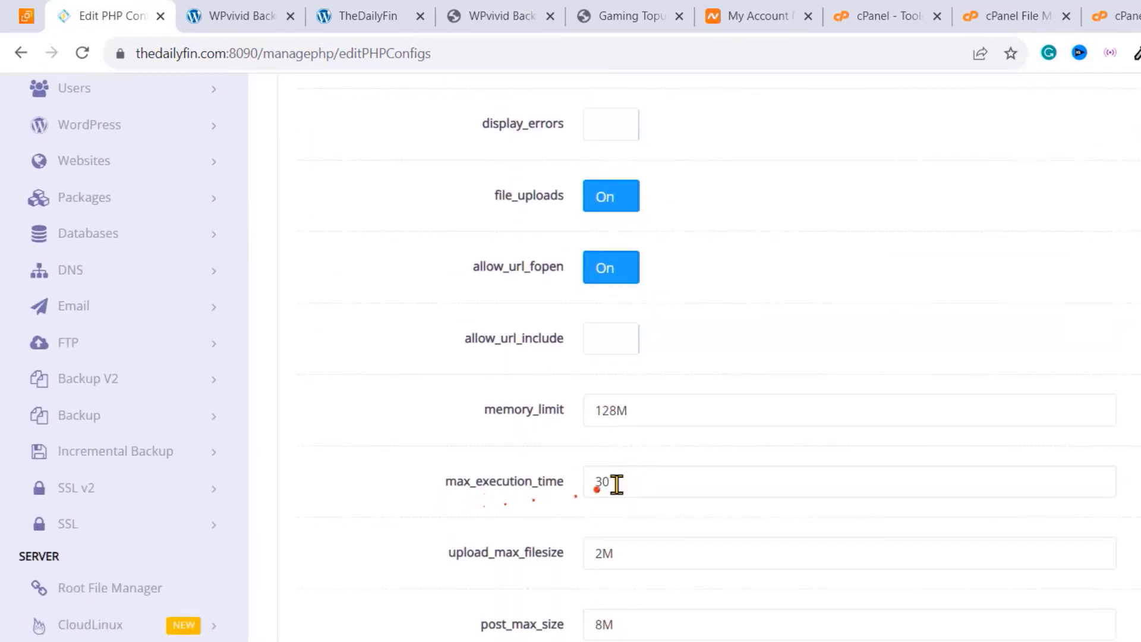
left_click(617, 482)
scroll(617, 484, "up", 1)
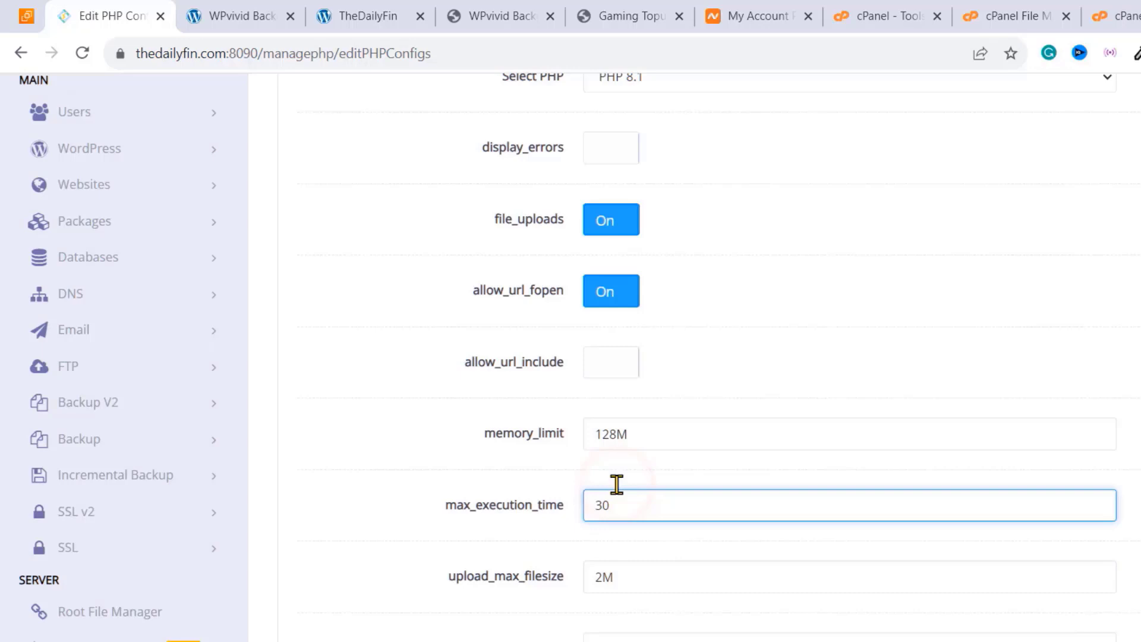
Return to the WPvivid page, where the backup zip is uploading, and bring up Site Health link options.
left_click(232, 16)
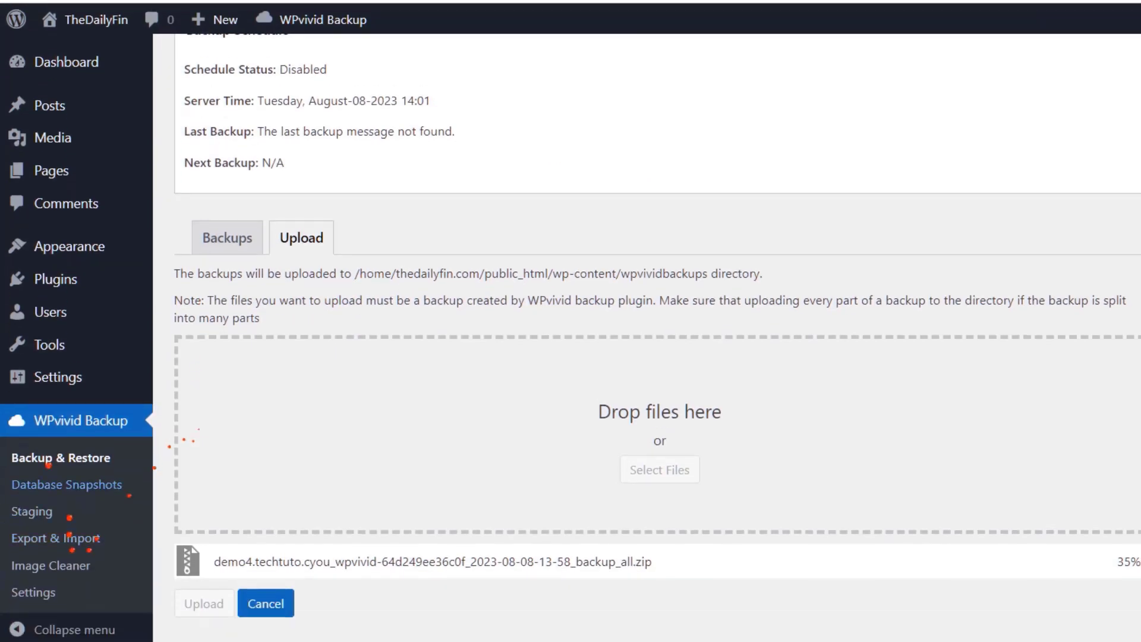
mouse_move(51, 449)
mouse_move(37, 336)
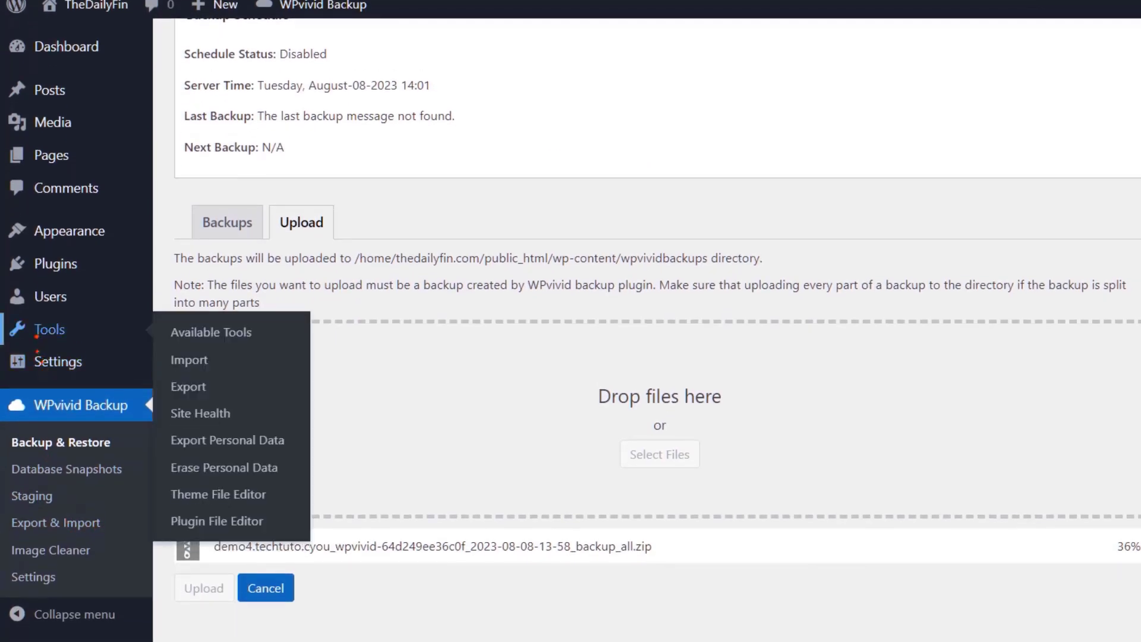
right_click(186, 413)
Open Site Health Info in a new tab, expand Server, and select the PHP 8.1.21 version.
left_click(244, 425)
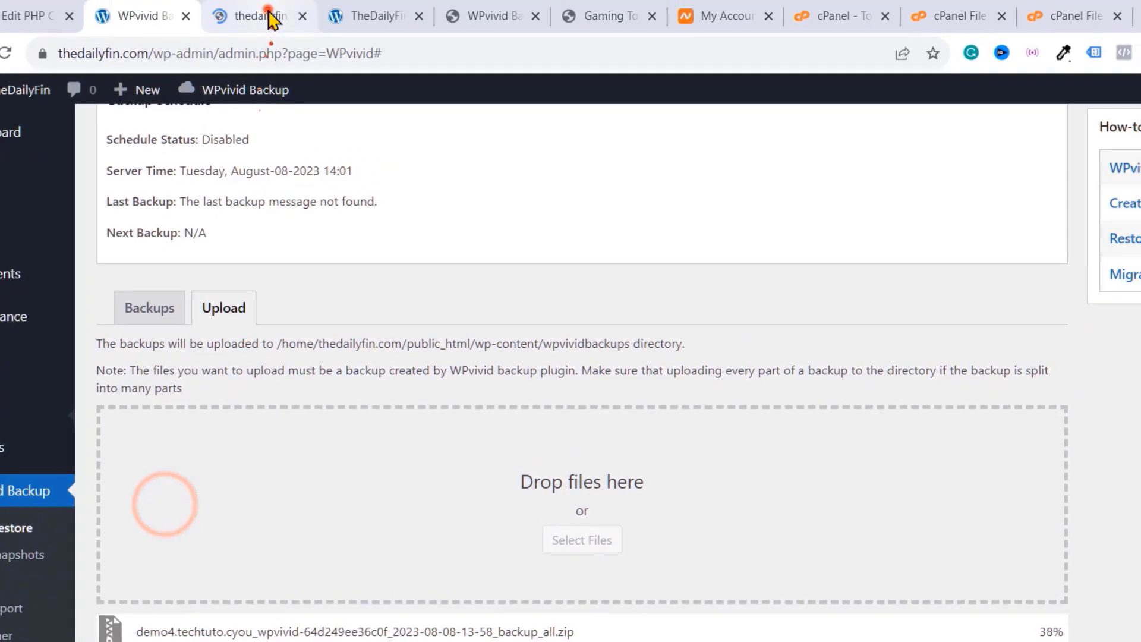
left_click(271, 18)
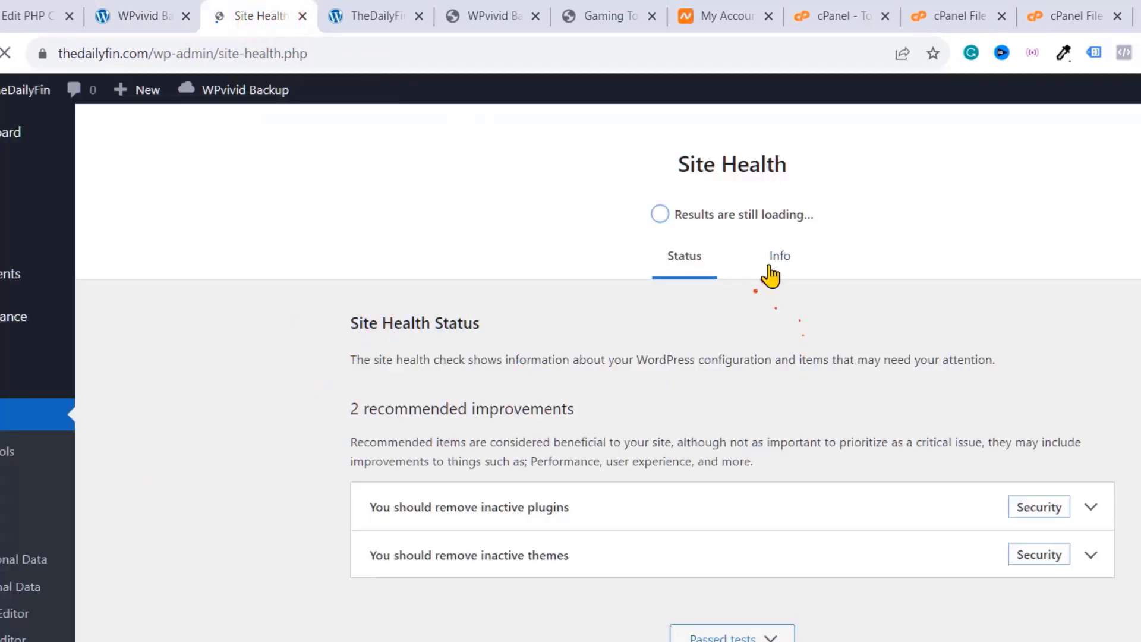
left_click(770, 265)
scroll(630, 226, "down", 3)
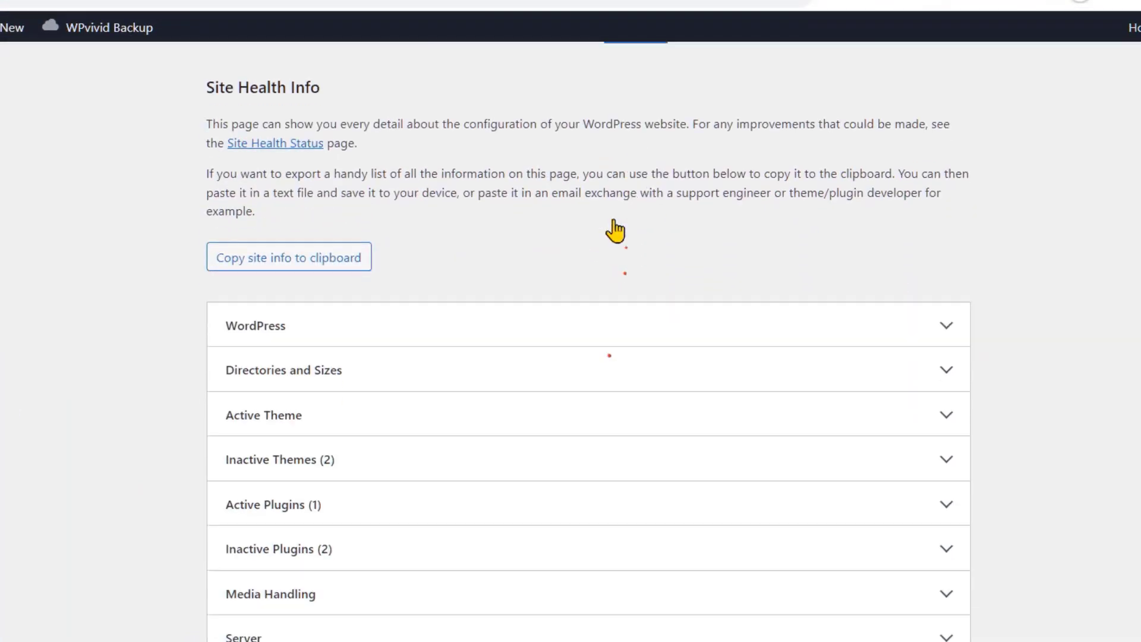
scroll(615, 231, "down", 2)
left_click(288, 510)
scroll(290, 512, "down", 3)
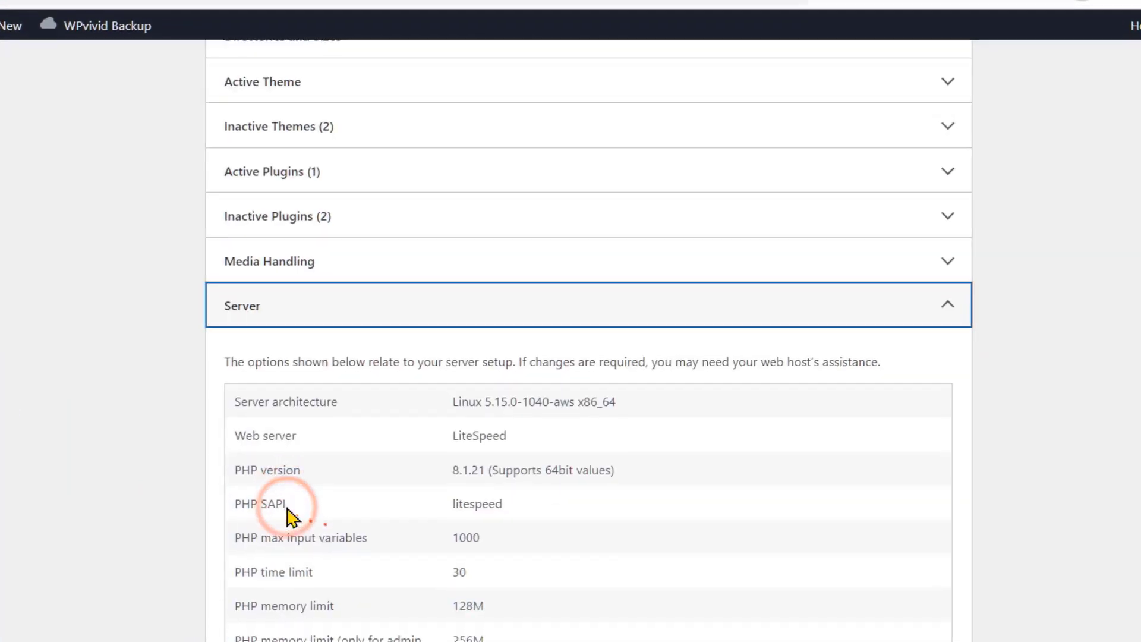
scroll(292, 516, "down", 5)
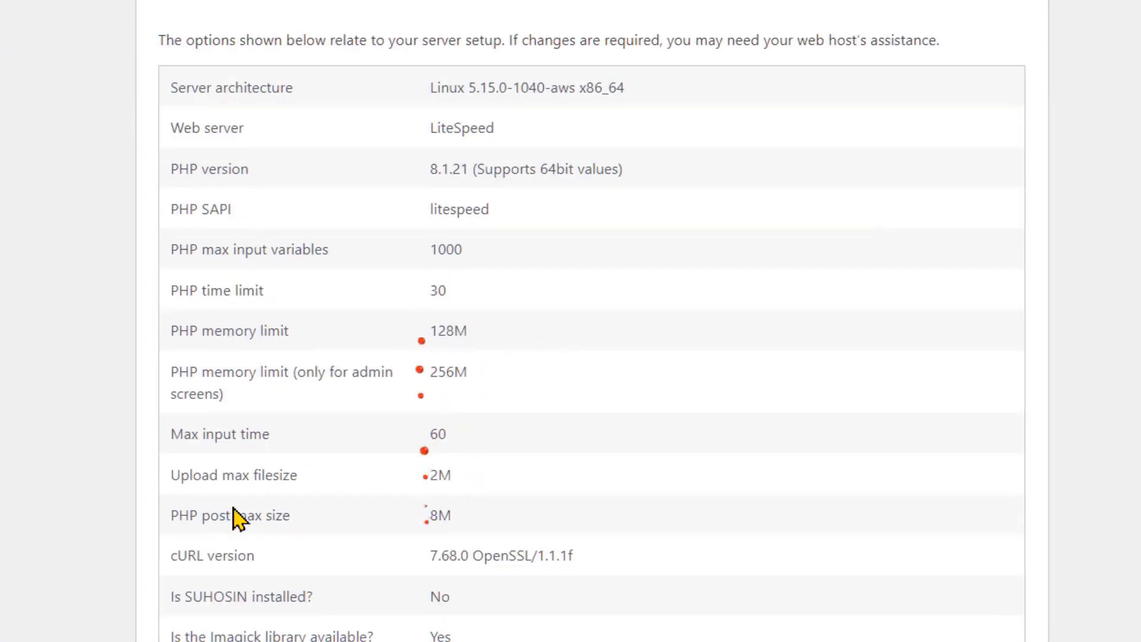
scroll(255, 505, "up", 2)
left_click_drag(429, 322, 463, 324)
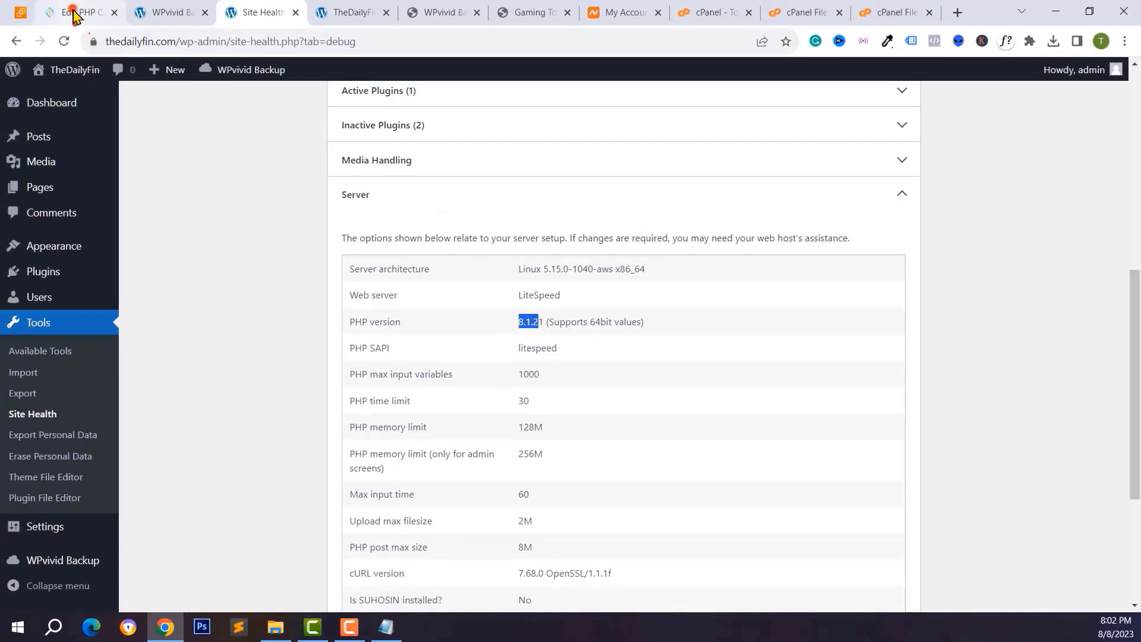
Set PHP 8.1 memory_limit to 1020M and max_execution_time to 900.
left_click(74, 13)
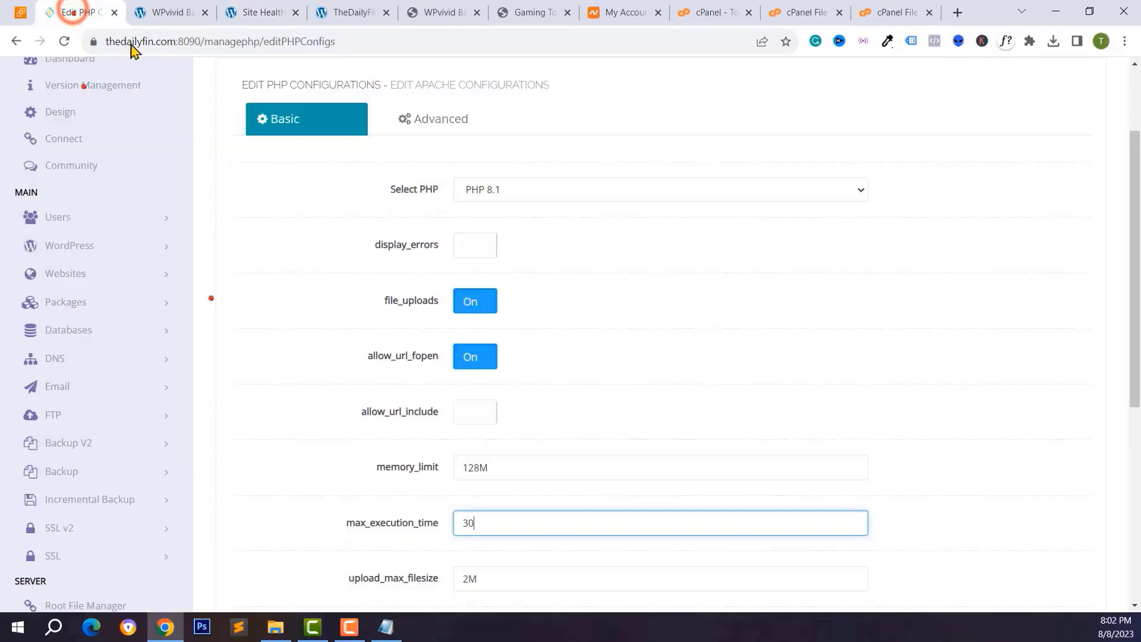
scroll(438, 230, "up", 1)
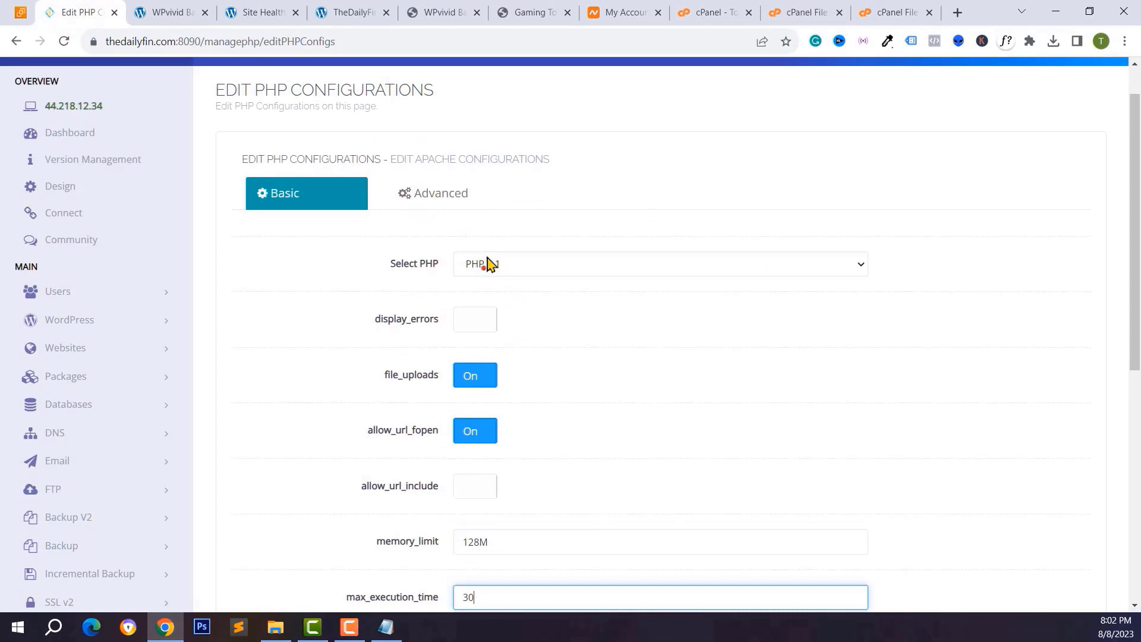
scroll(572, 315, "down", 2)
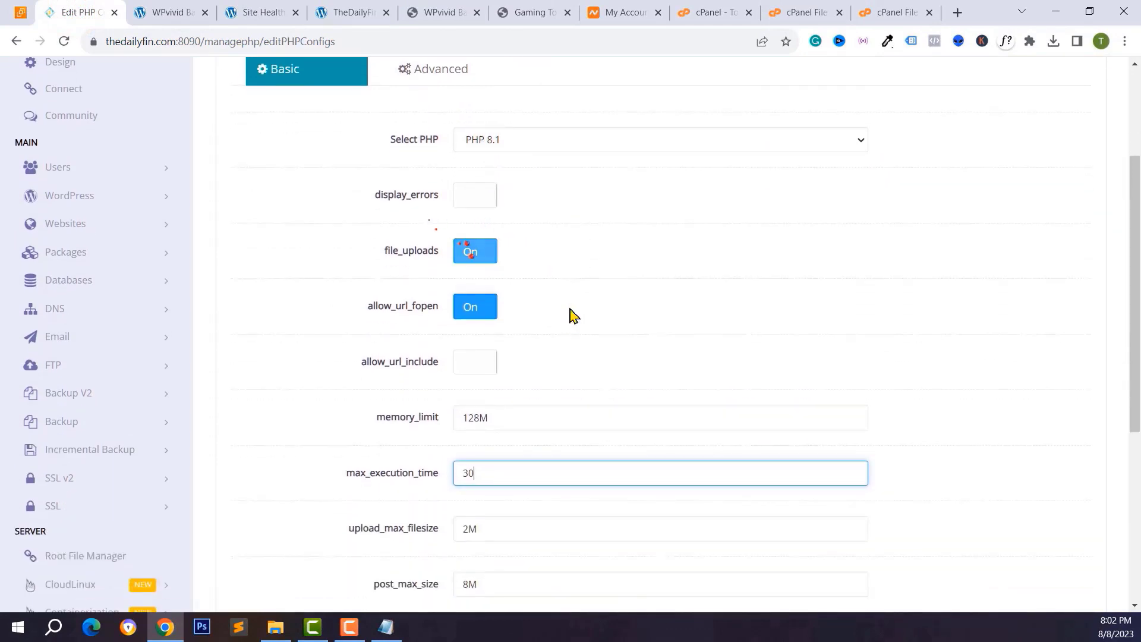
scroll(572, 315, "down", 2)
left_click(470, 324)
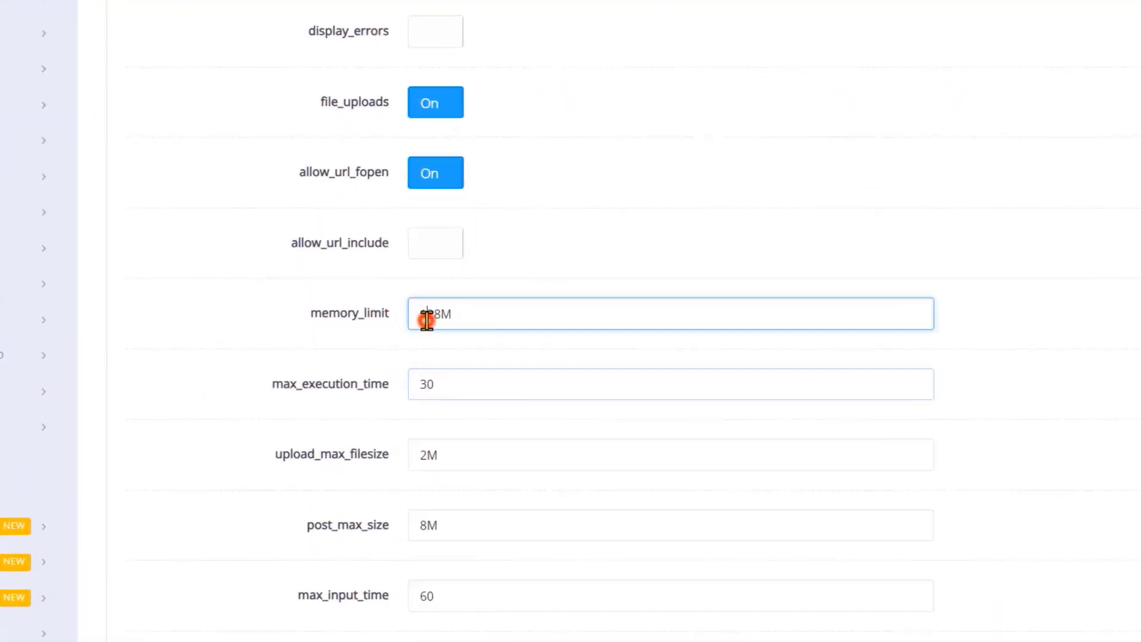
left_click_drag(402, 315, 362, 315)
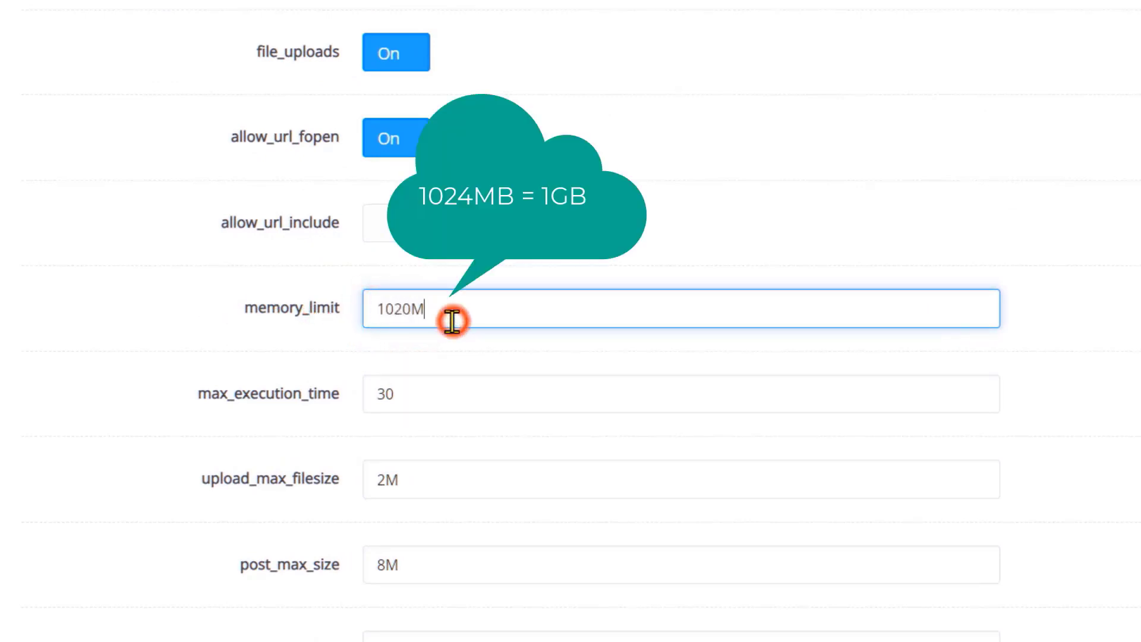
left_click(416, 393)
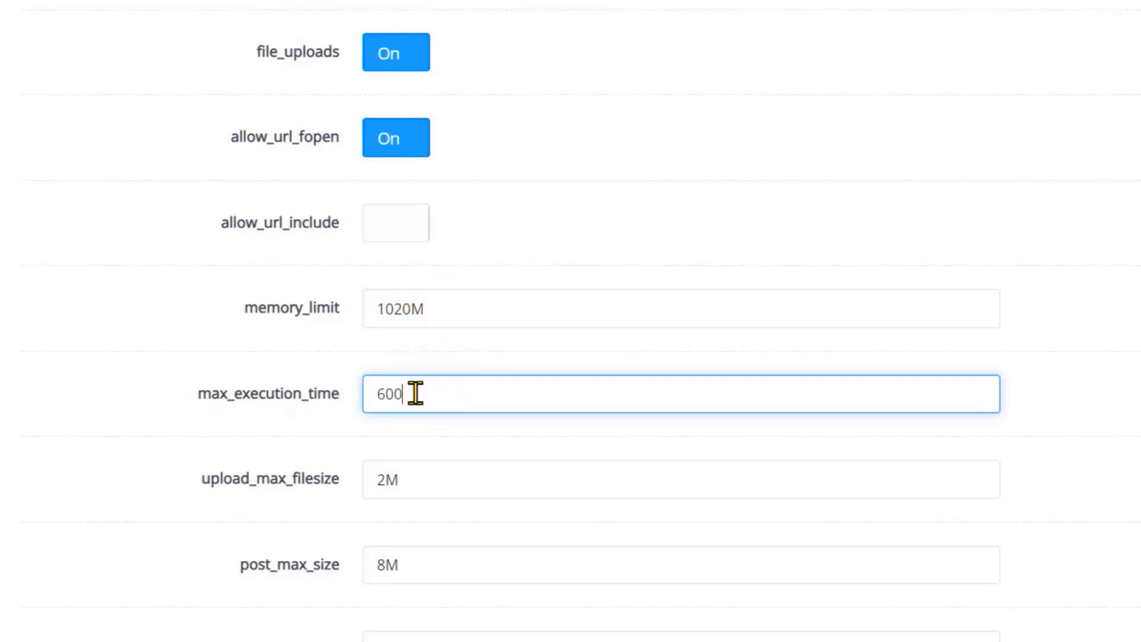
type("9")
Set upload_max_filesize to 2040M and post_max_size to 2000M, and save the PHP settings.
left_click_drag(384, 484, 379, 484)
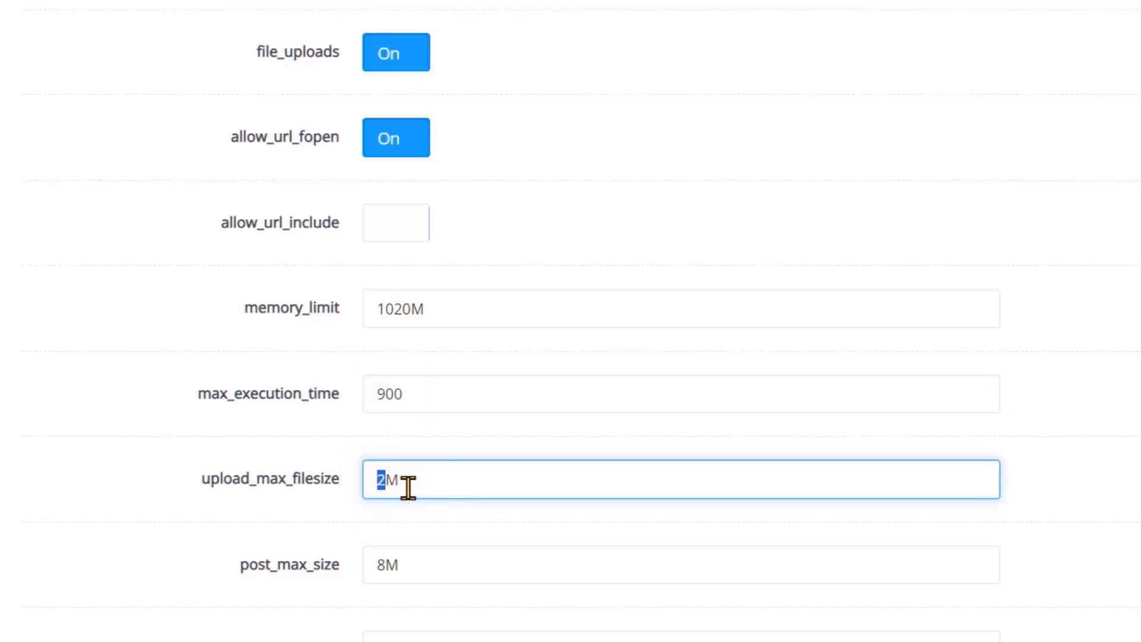
left_click_drag(387, 481, 367, 480)
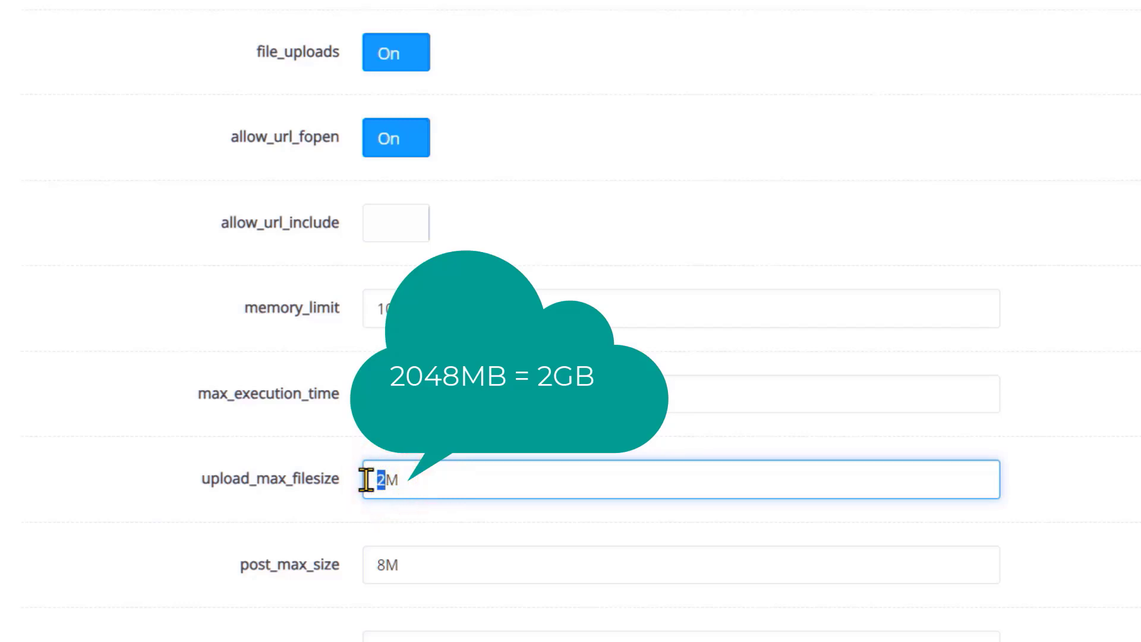
scroll(381, 484, "down", 2)
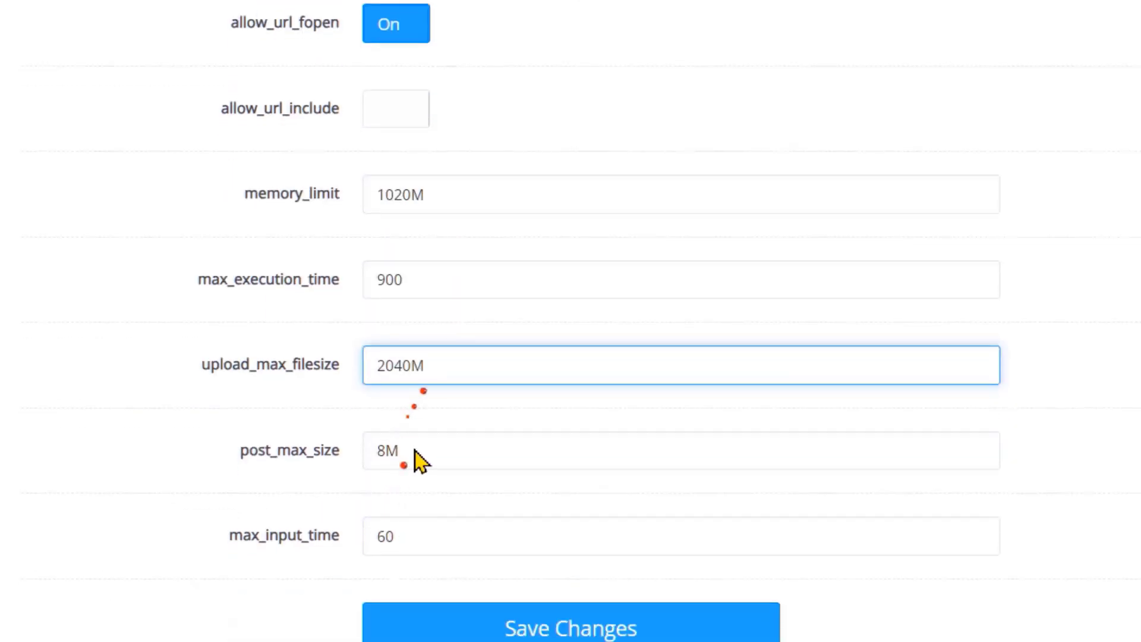
left_click_drag(419, 457, 387, 458)
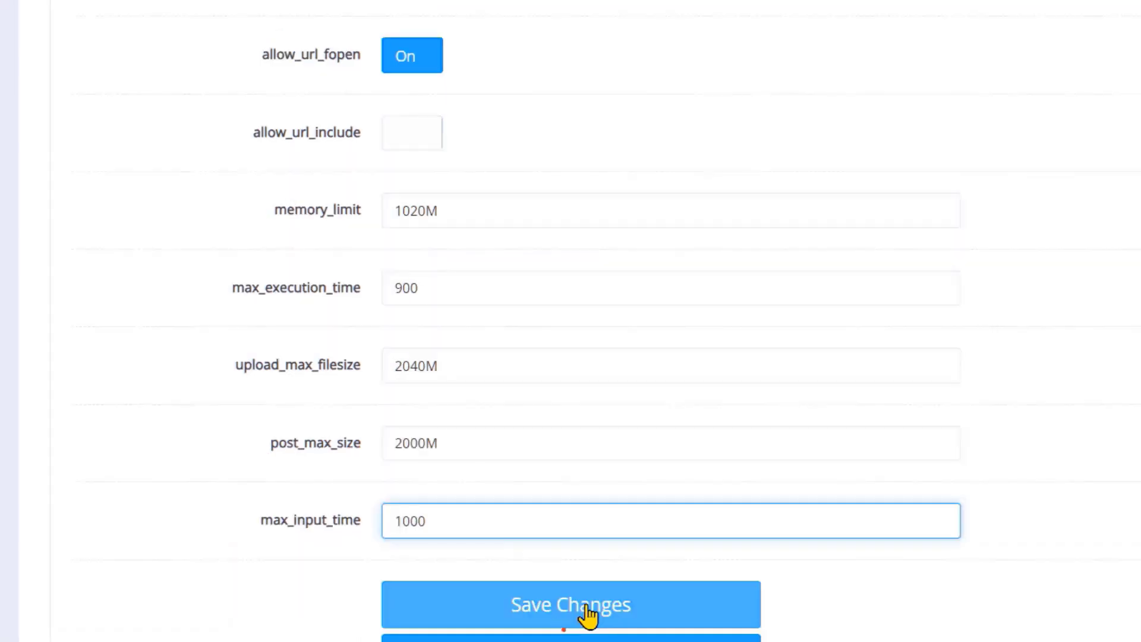
left_click(587, 607)
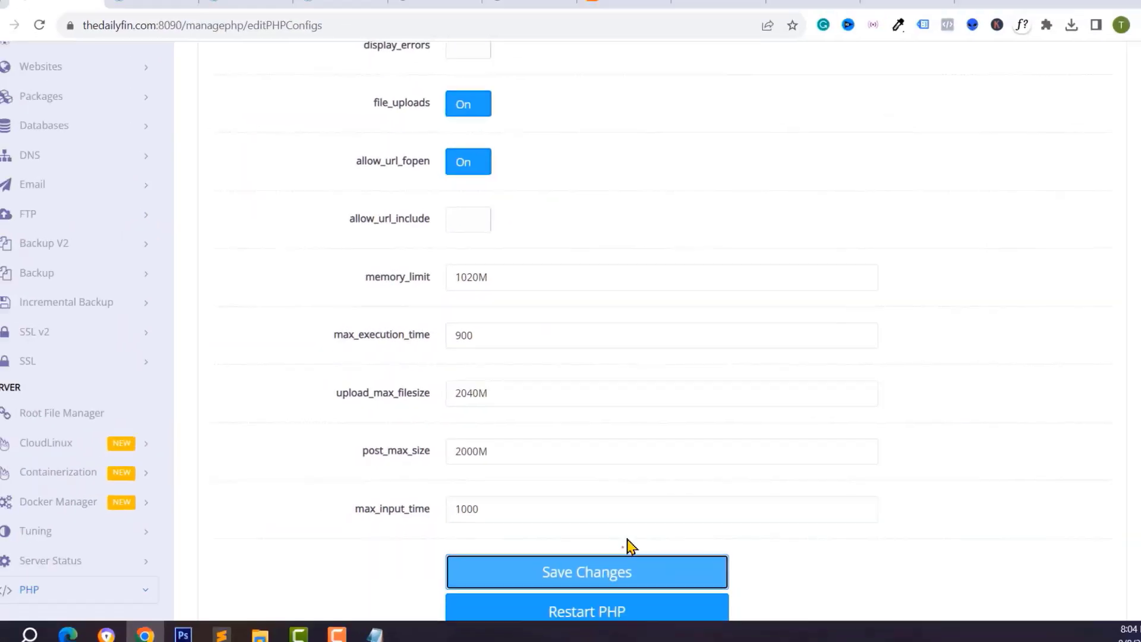
scroll(630, 542, "up", 4)
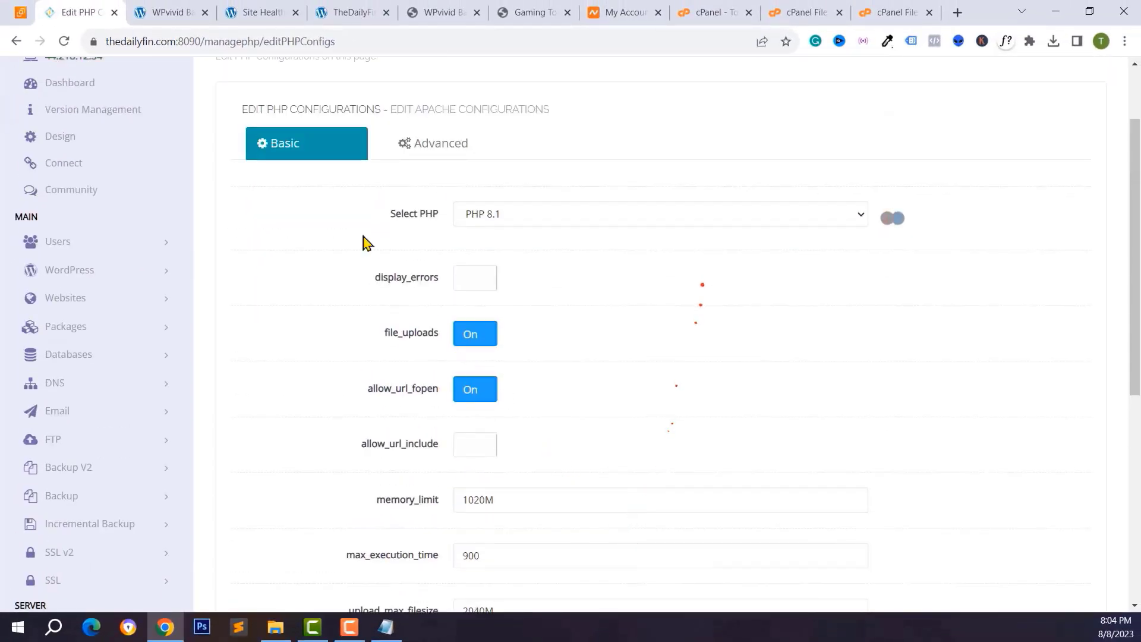
left_click(161, 13)
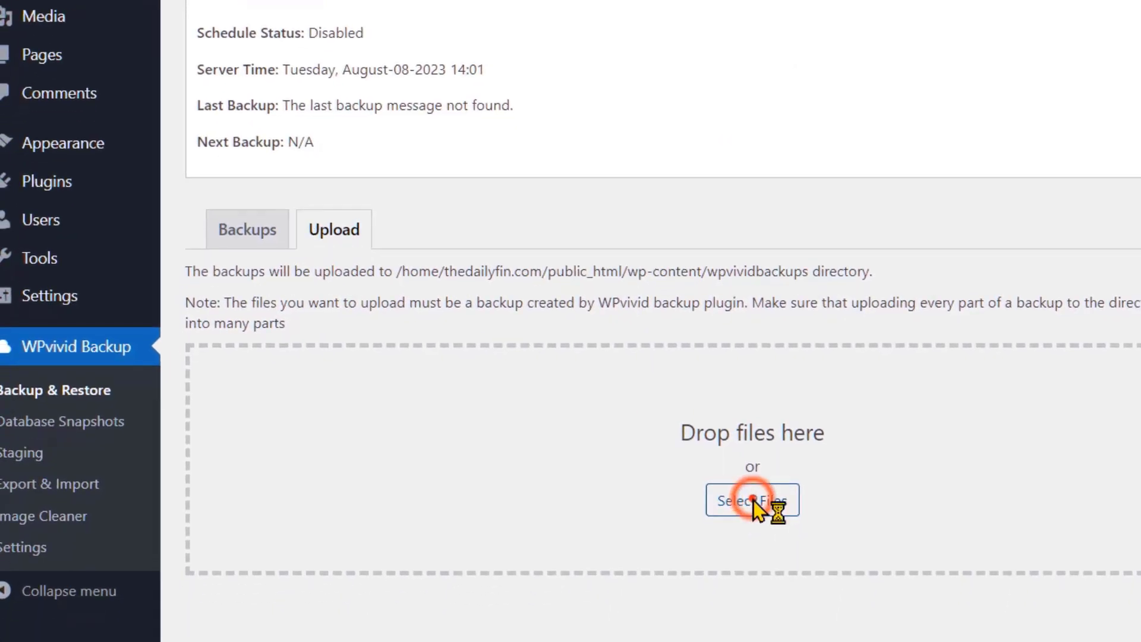
Upload the backup_all zip from Downloads into WPvivid as an Uploaded Backup.
left_click(755, 501)
left_click(122, 360)
left_click(281, 237)
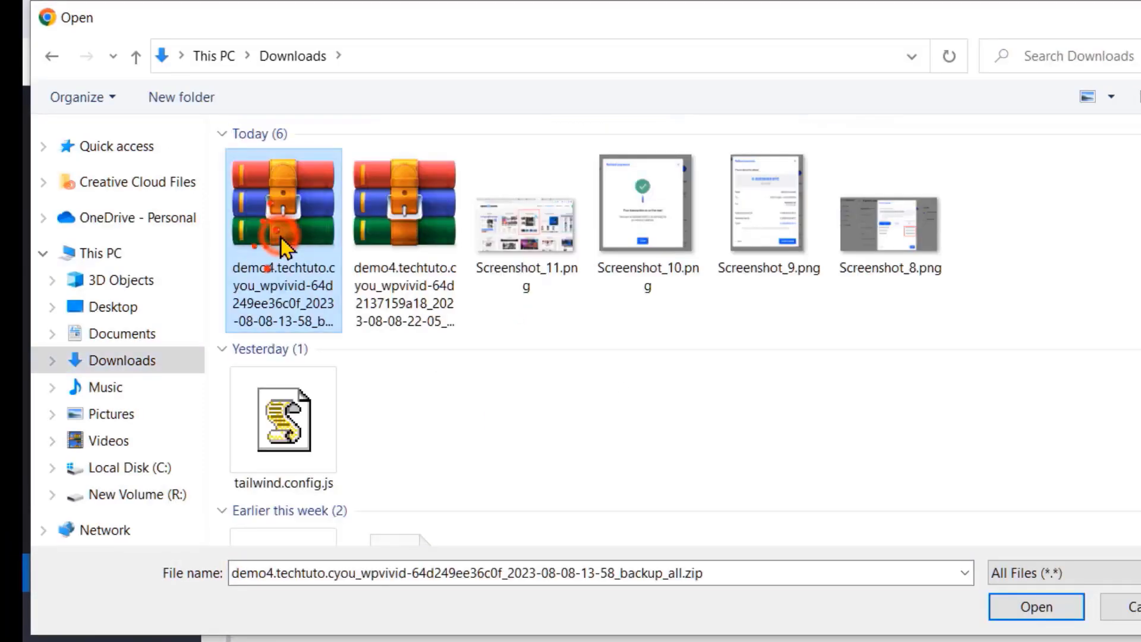
left_click(1037, 606)
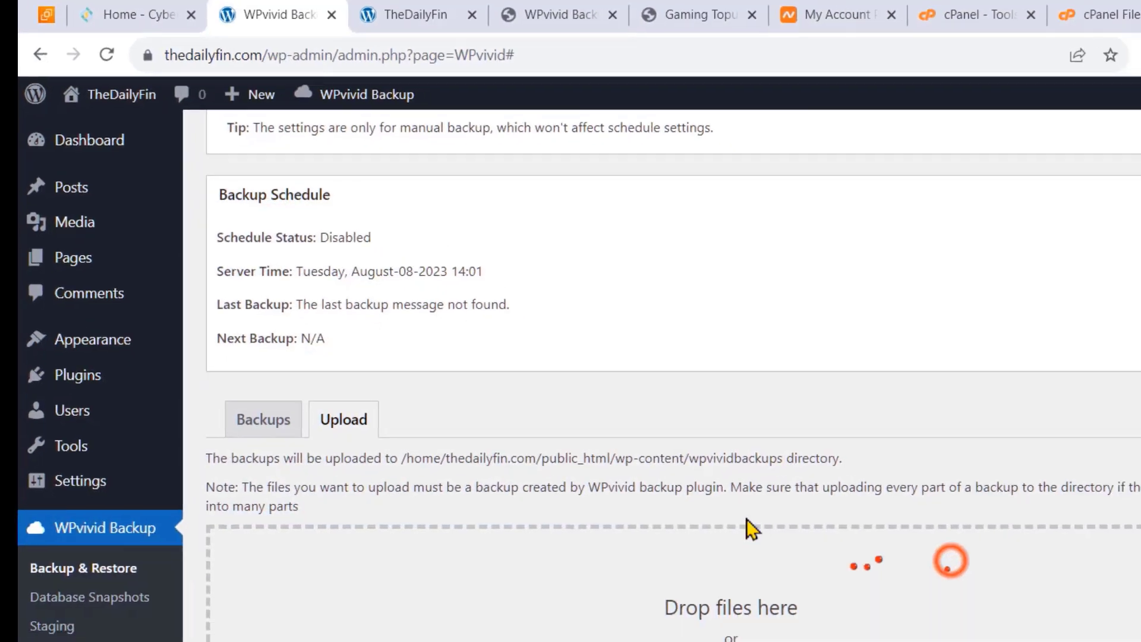
scroll(519, 376, "down", 2)
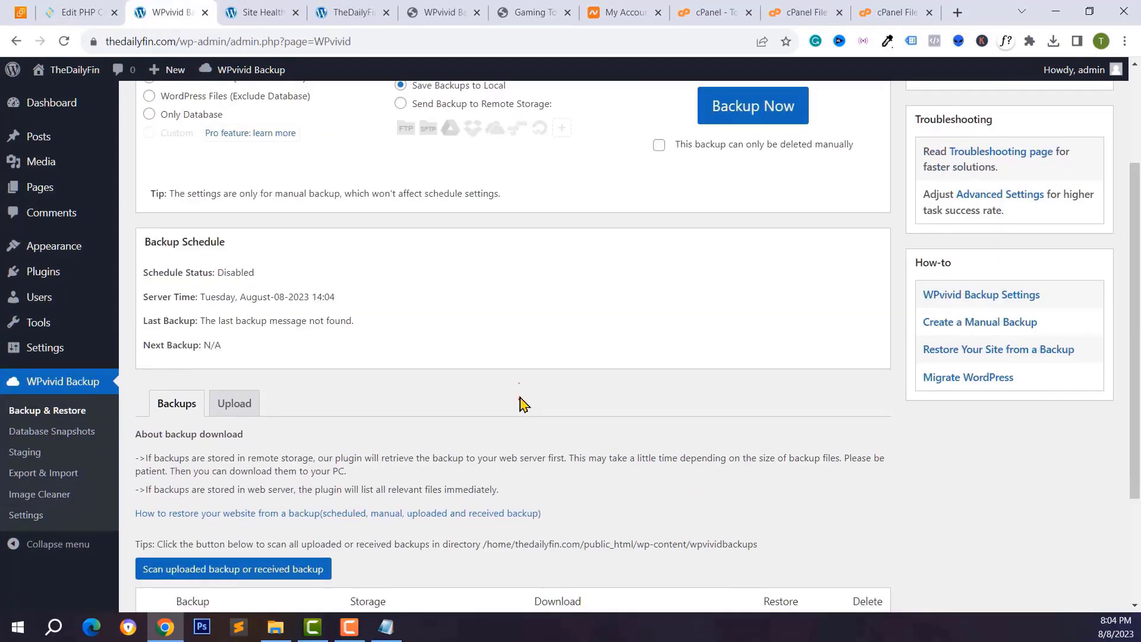
scroll(522, 402, "down", 3)
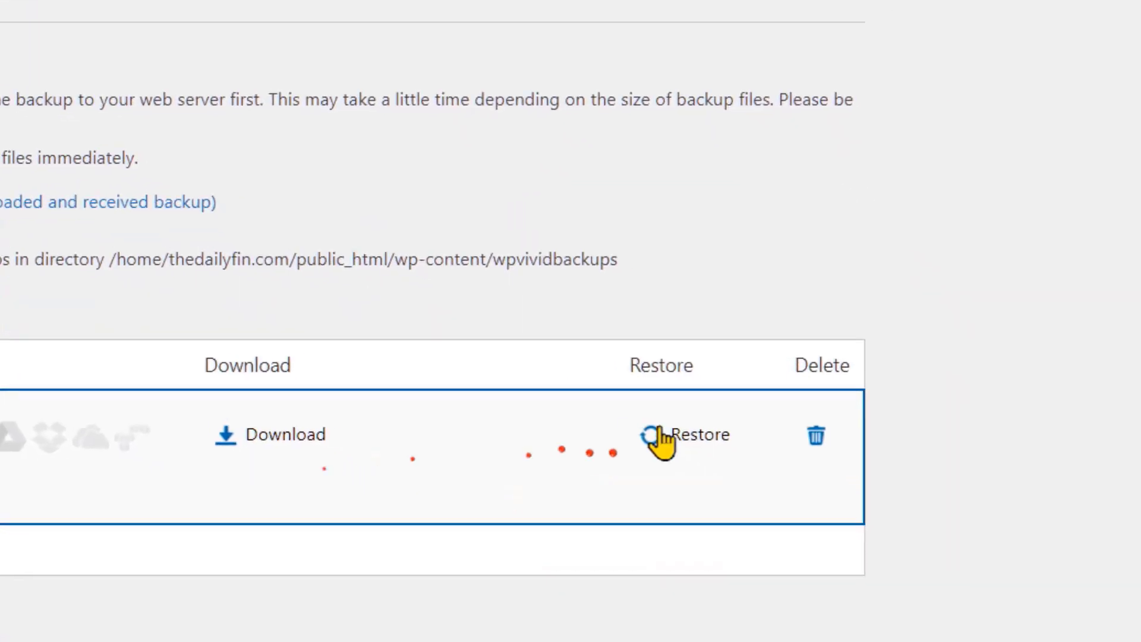
Restore the uploaded Aug-08-2023 13:58 backup, then select the resulting login page's address path.
left_click(853, 521)
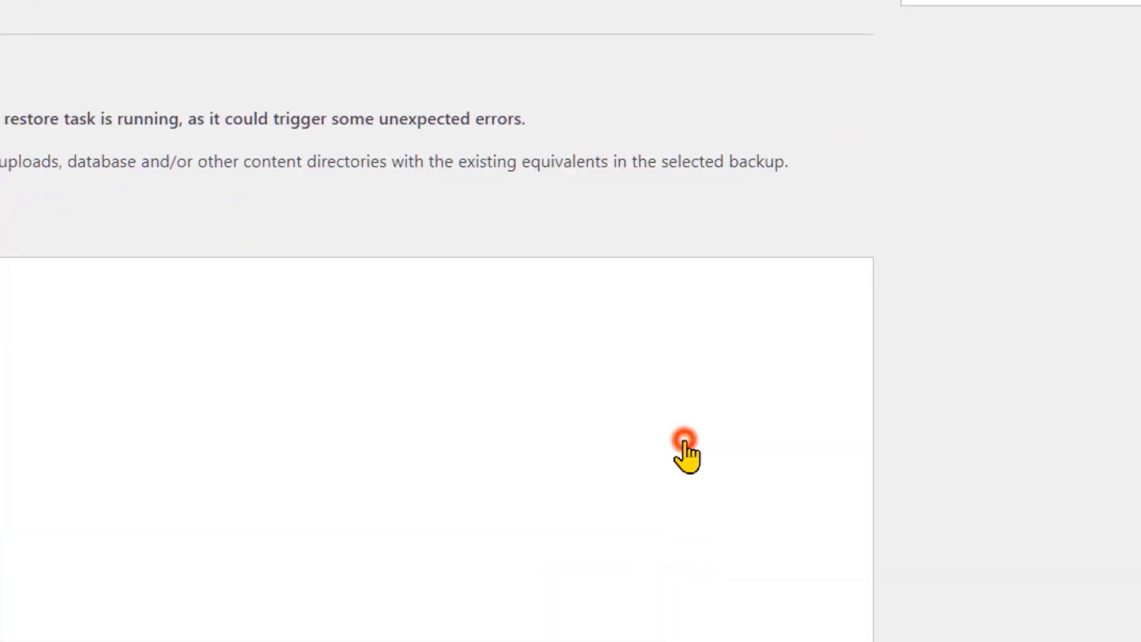
left_click(4, 175)
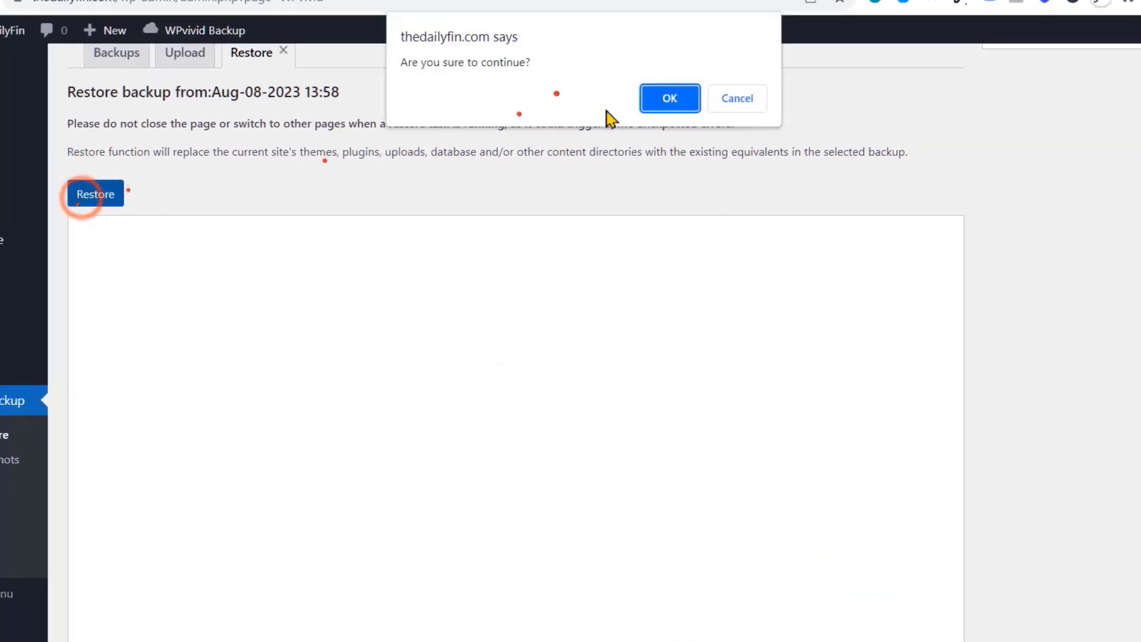
left_click(633, 70)
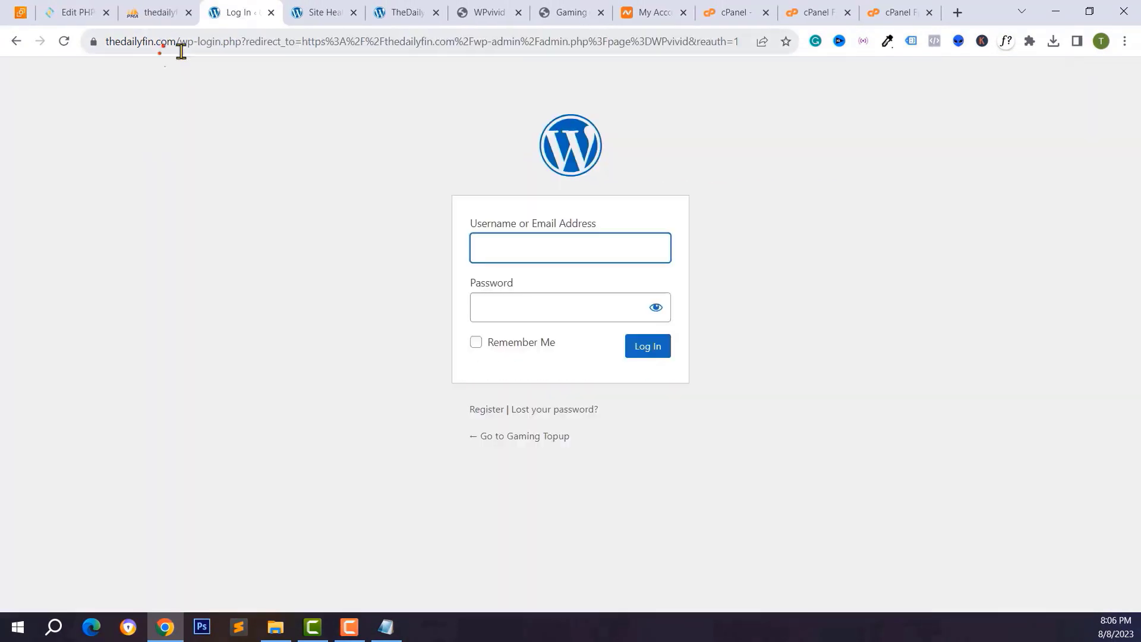
left_click(182, 47)
key("shift+End")
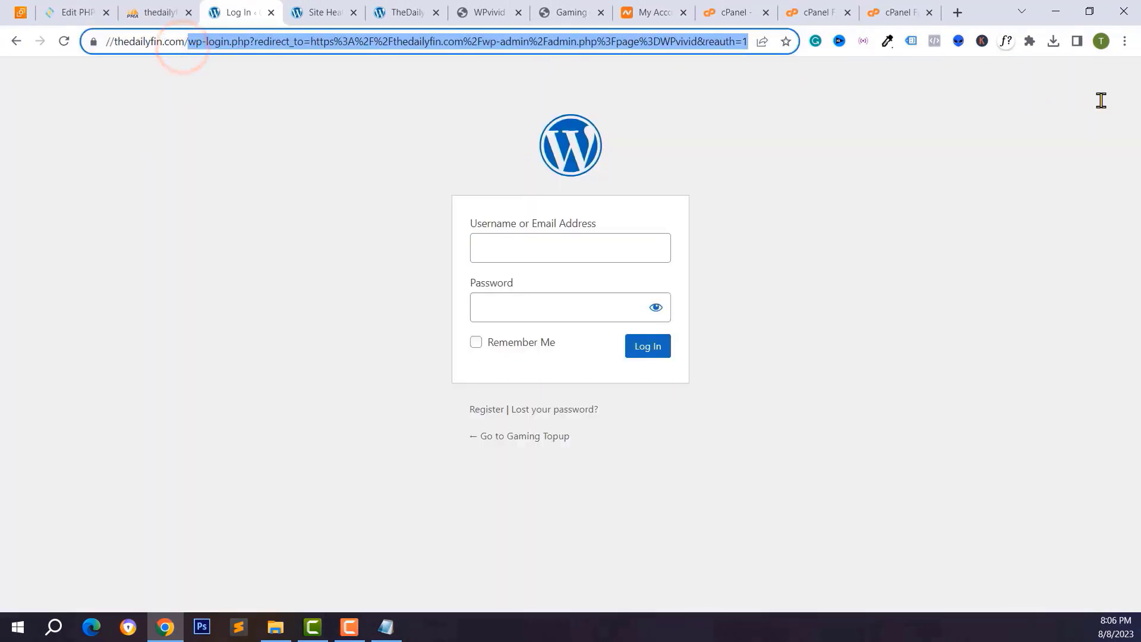
Load the thedailyfin.com homepage, now showing the restored LearnDash Academy site.
key("BackSpace")
key("Return")
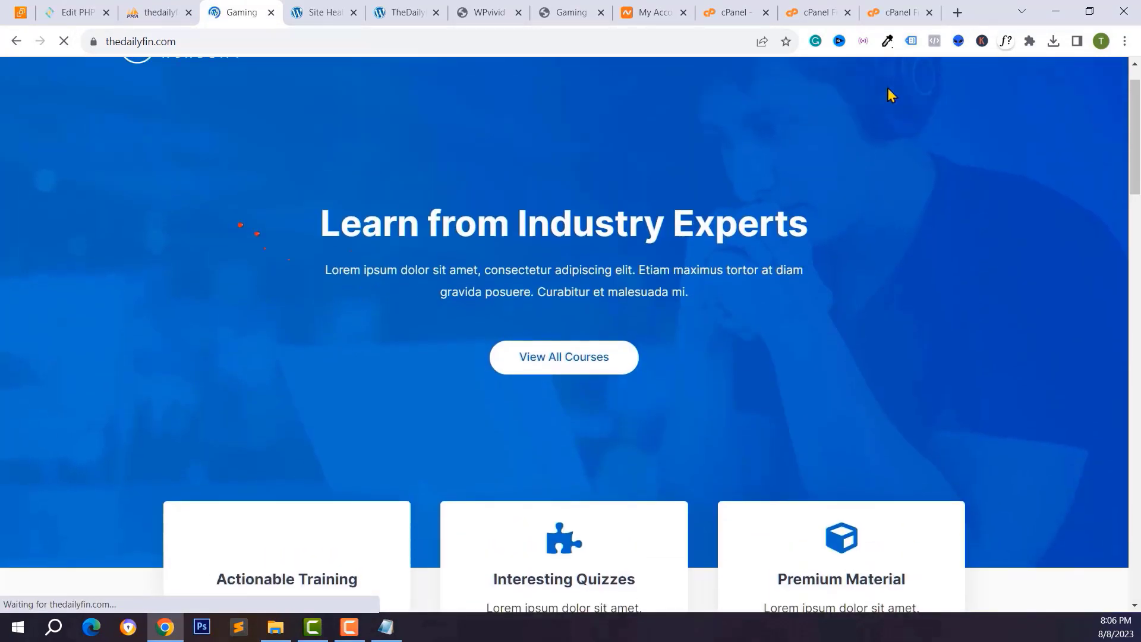
scroll(890, 95, "up", 1)
left_click(141, 42)
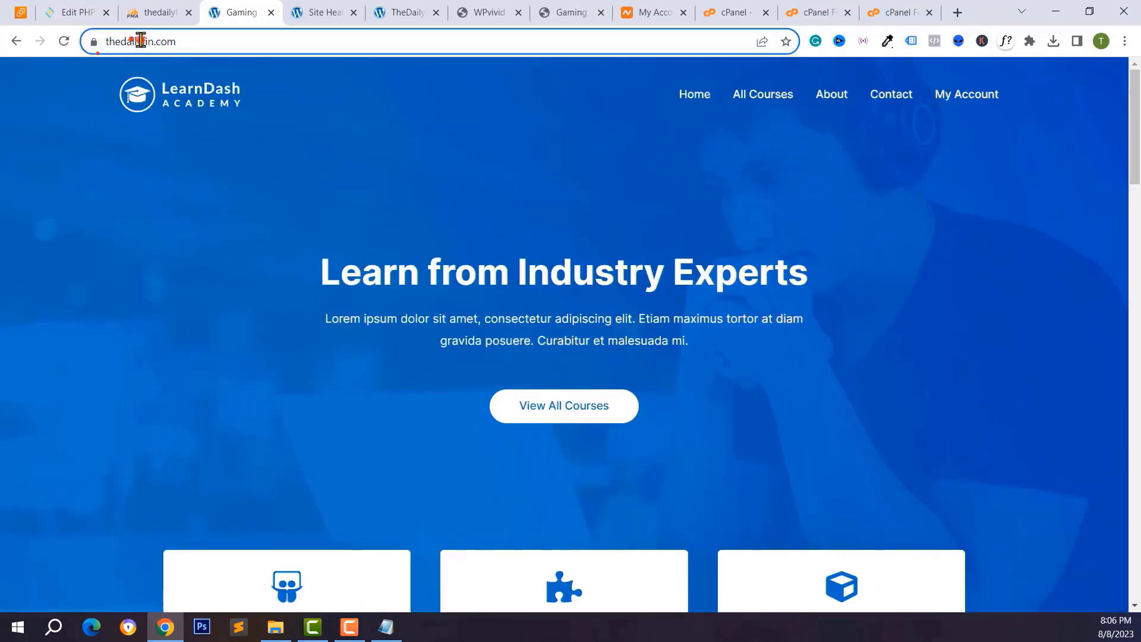
left_click(225, 42)
left_click(180, 216)
scroll(203, 233, "down", 1)
scroll(507, 365, "down", 10)
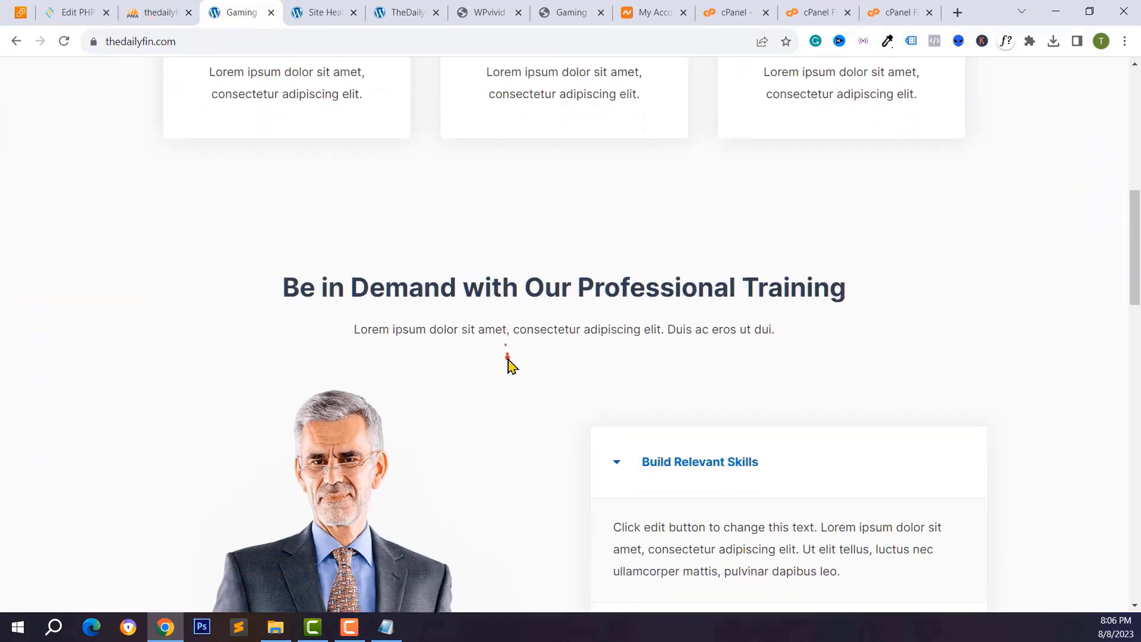
scroll(505, 357, "up", 4)
scroll(505, 353, "up", 6)
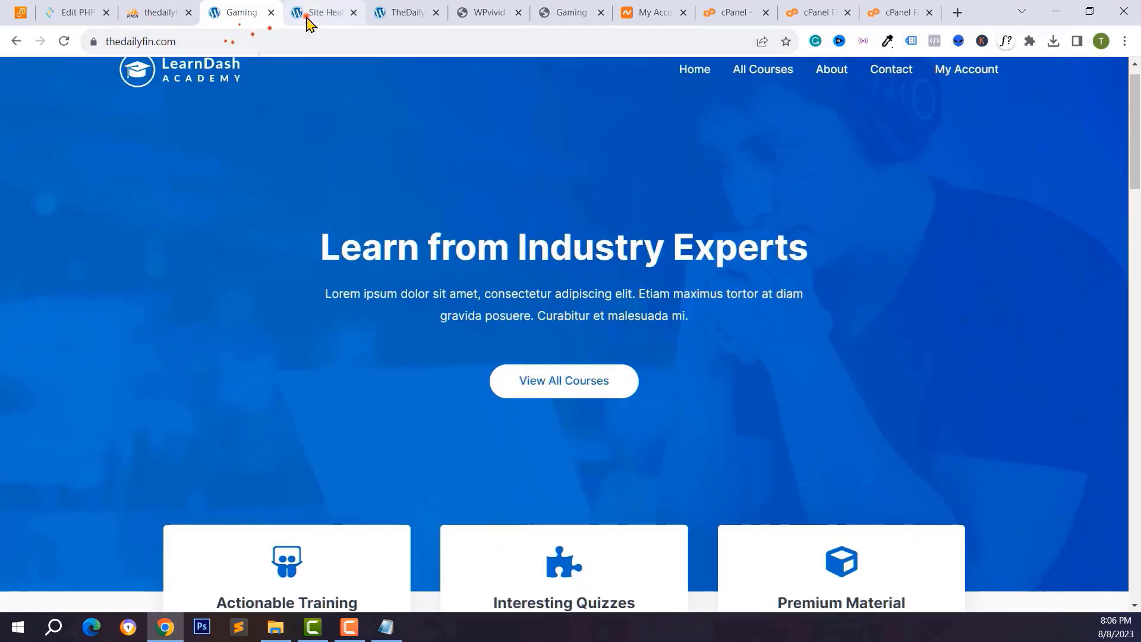
Compare the restored site against the Site Health server details and the original demo site.
left_click(306, 16)
left_click(396, 21)
left_click(325, 11)
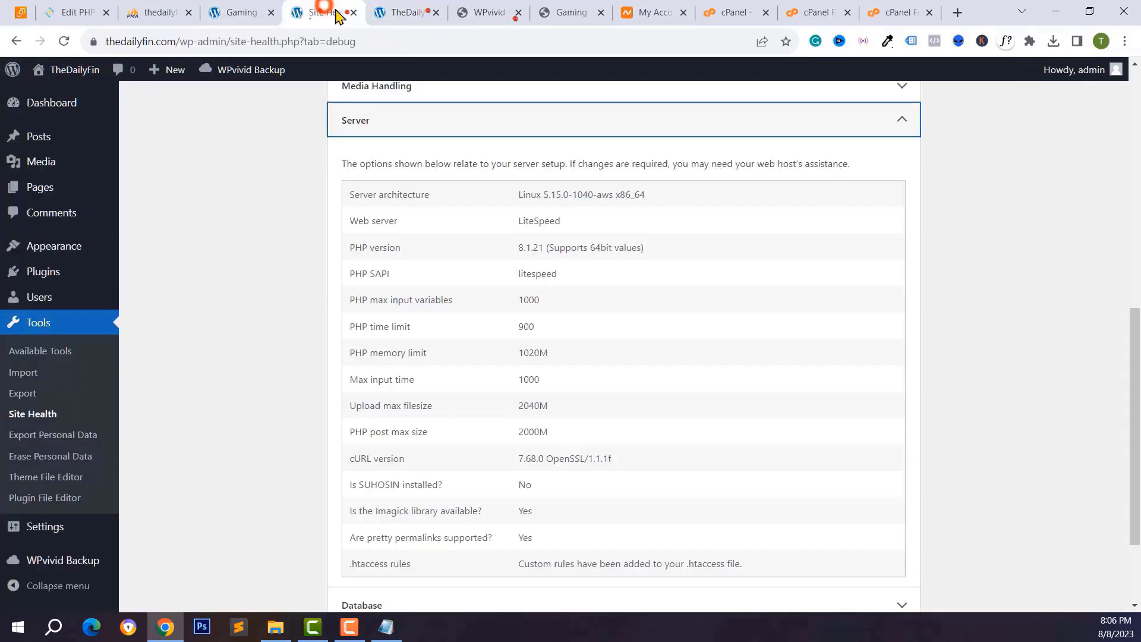
left_click(568, 12)
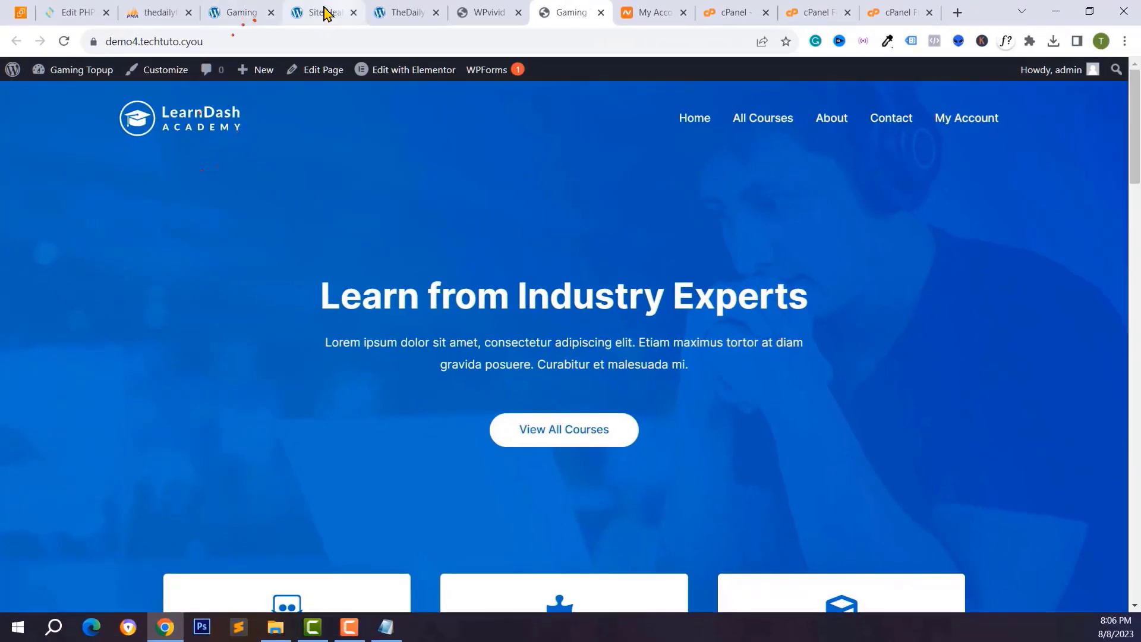
left_click(723, 30)
left_click(237, 8)
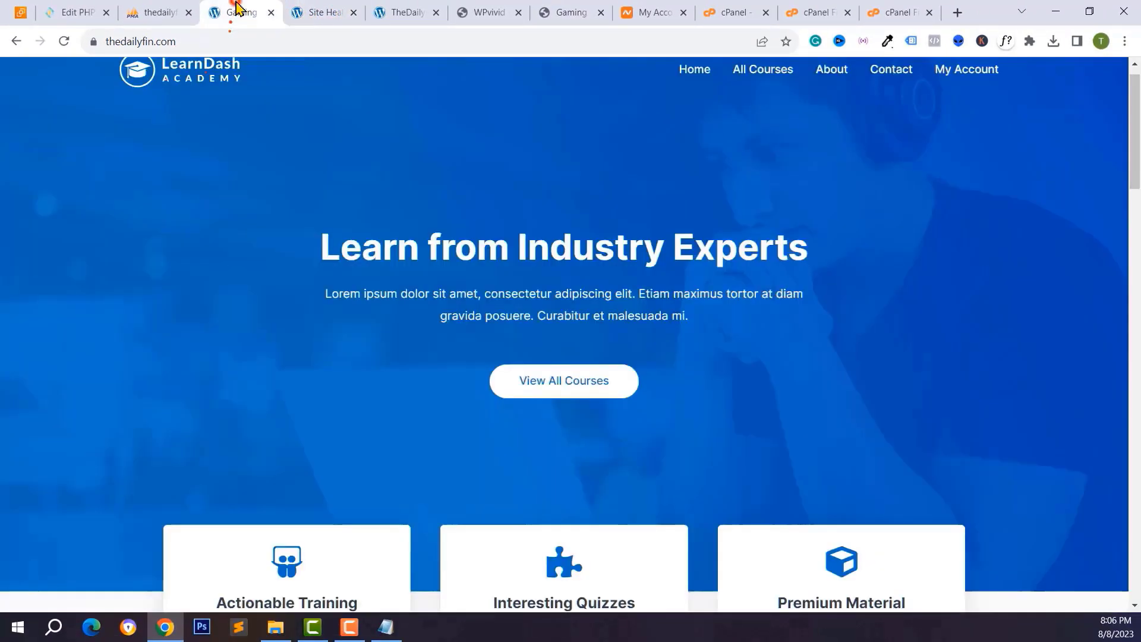
left_click(126, 43)
left_click(270, 46)
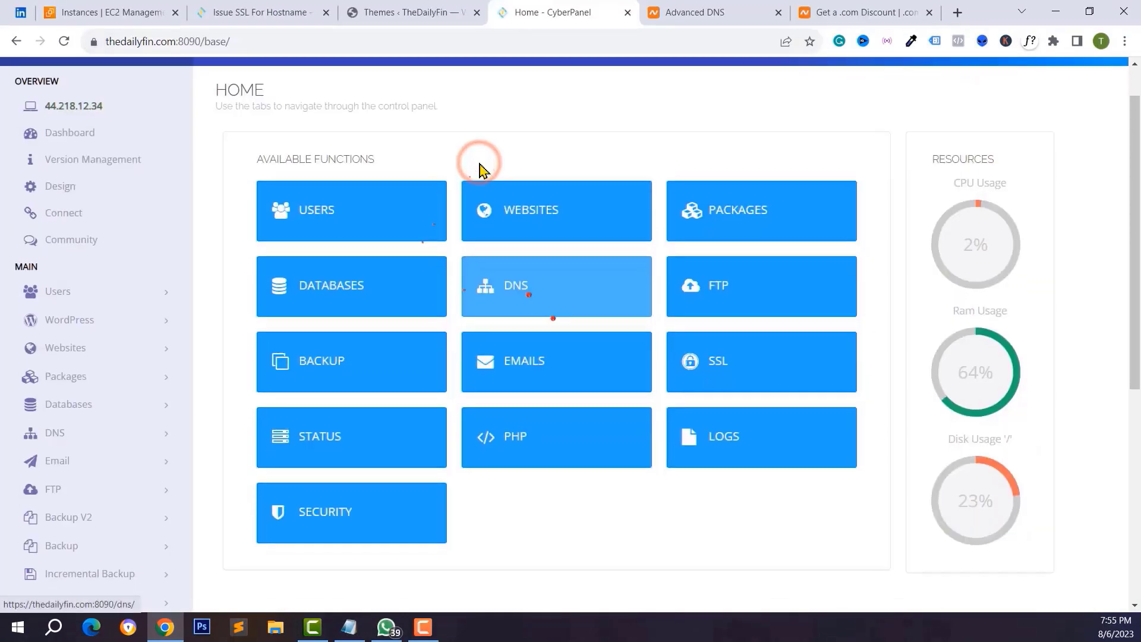
Browse the Docker management options in the CyberPanel sidebar.
scroll(479, 170, "down", 3)
scroll(481, 170, "down", 3)
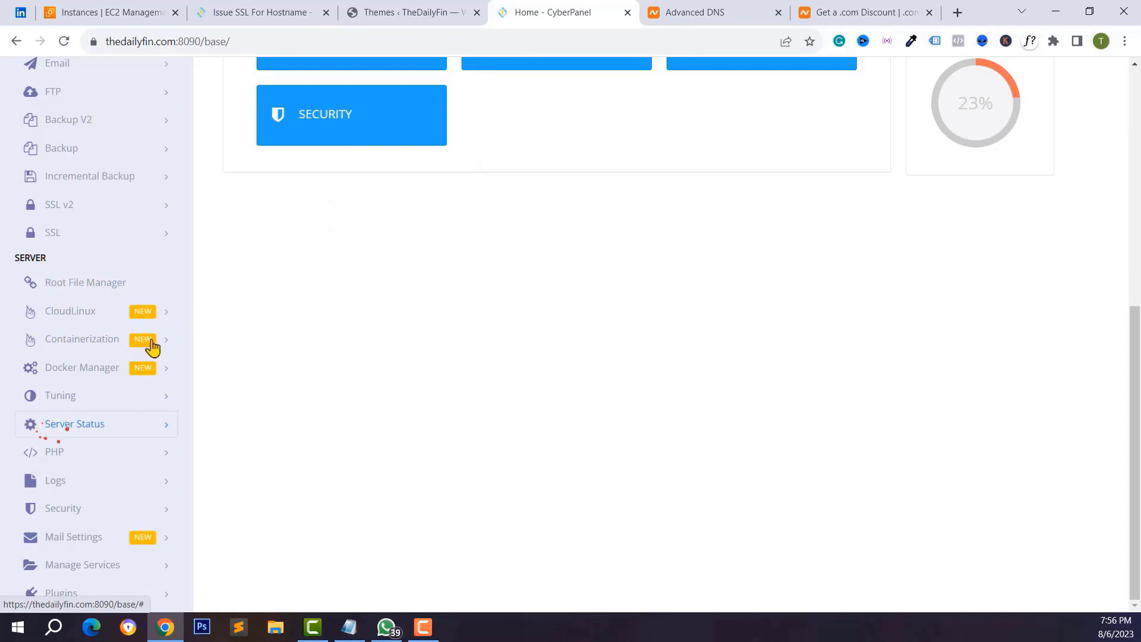
left_click(98, 376)
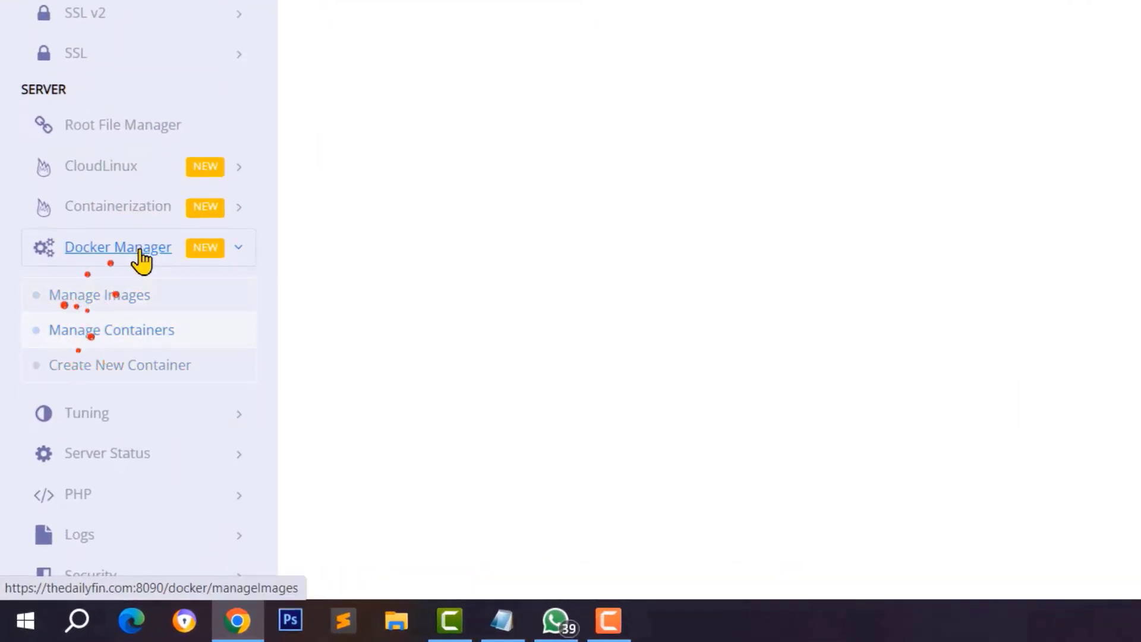
left_click(104, 289)
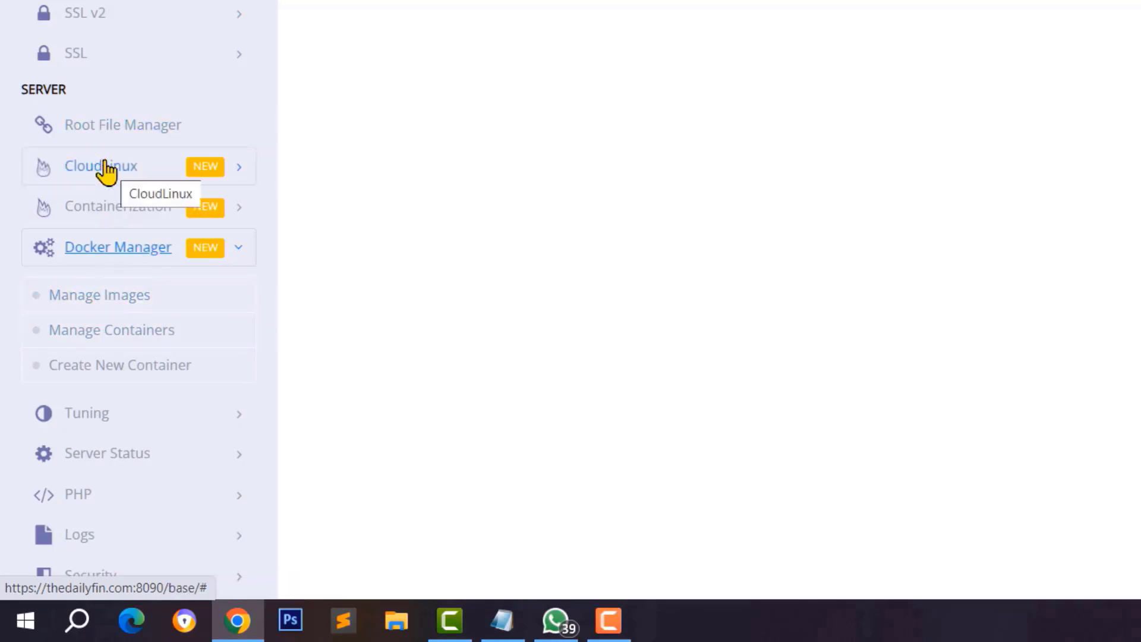
scroll(106, 170, "down", 2)
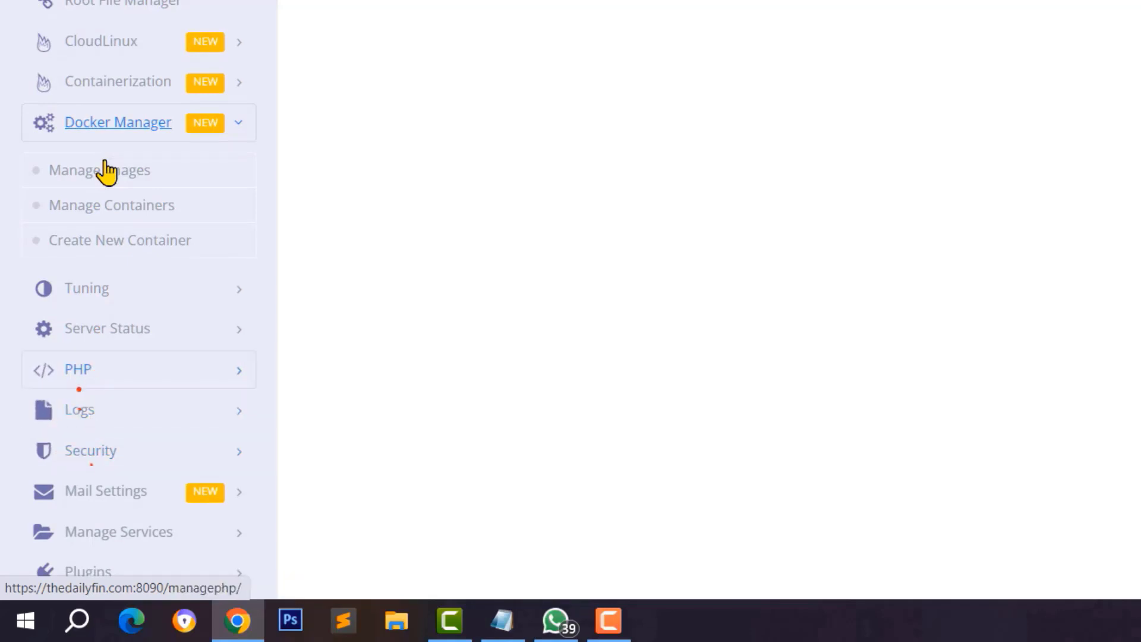
Open the Firewall page under Security and start the firewall.
left_click(104, 465)
scroll(90, 408, "down", 2)
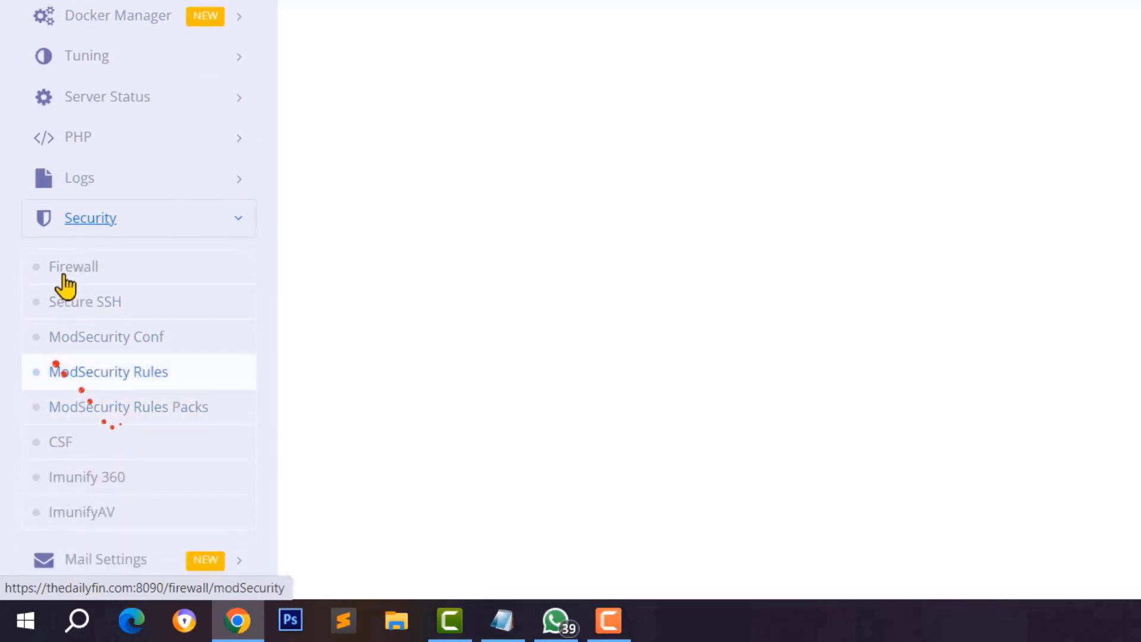
left_click(66, 276)
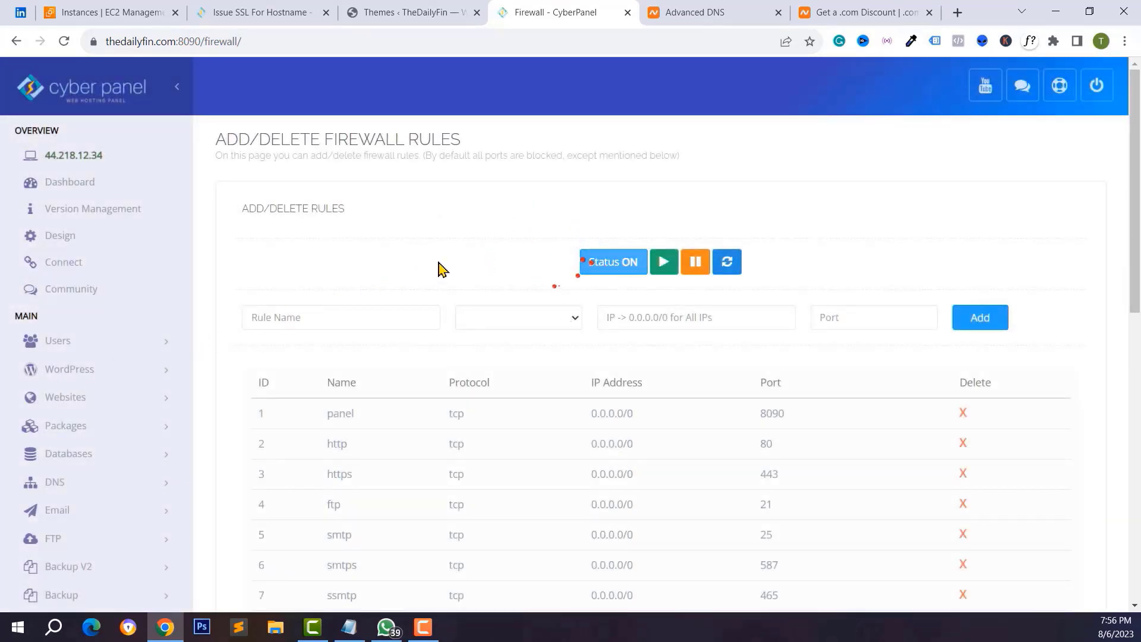
scroll(440, 267, "down", 1)
scroll(452, 264, "down", 1)
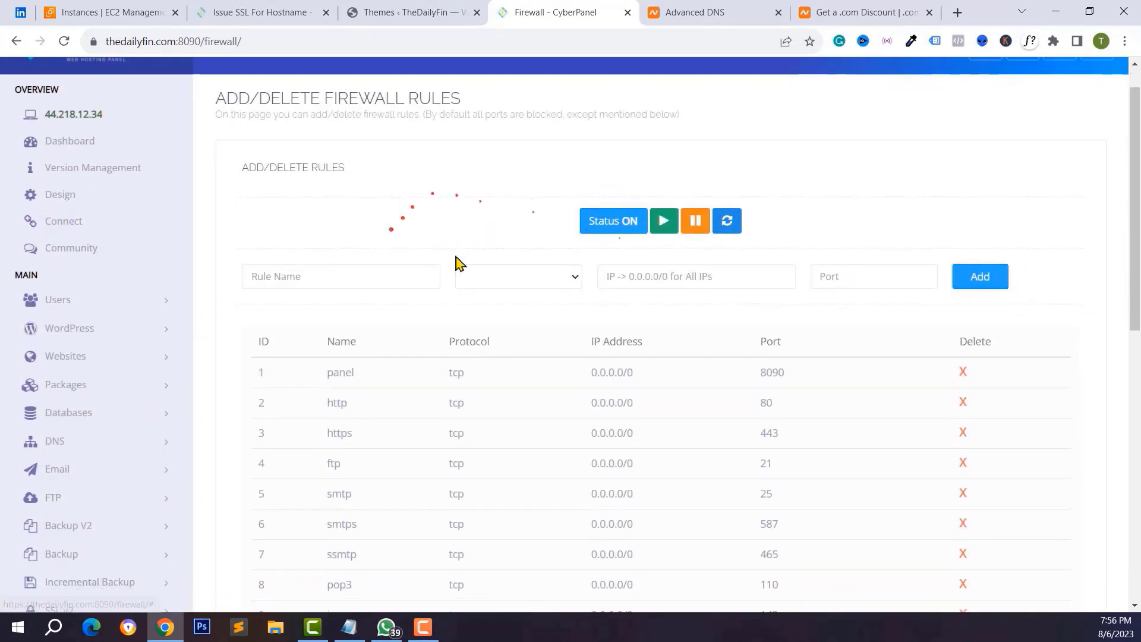
left_click(661, 187)
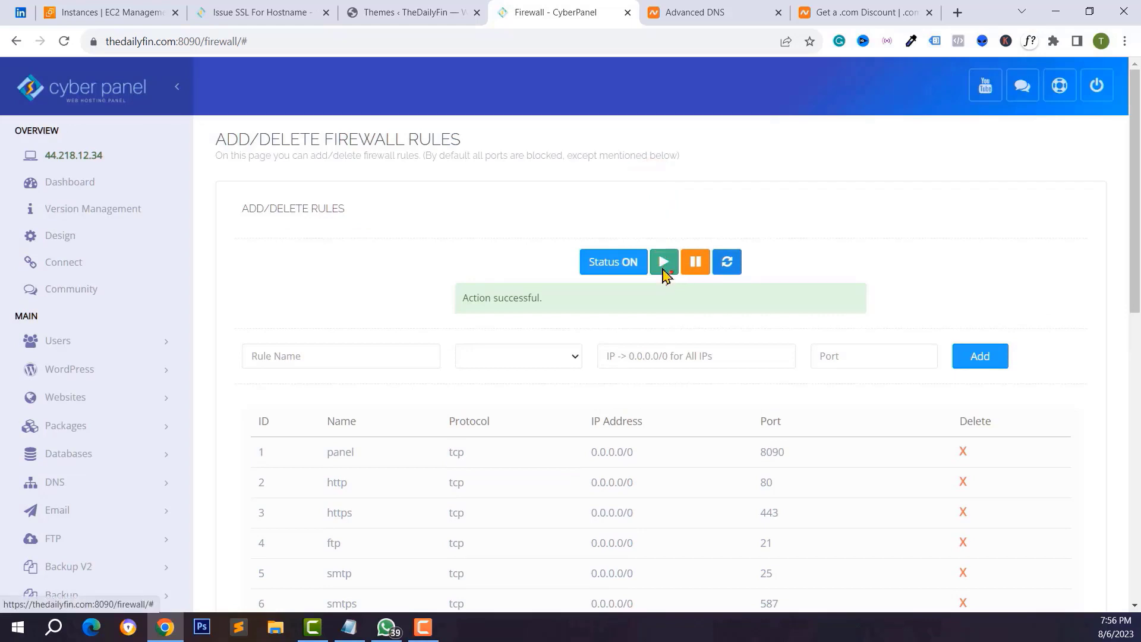
Review the 15 port rules now listed with firewall status ON.
scroll(664, 274, "down", 5)
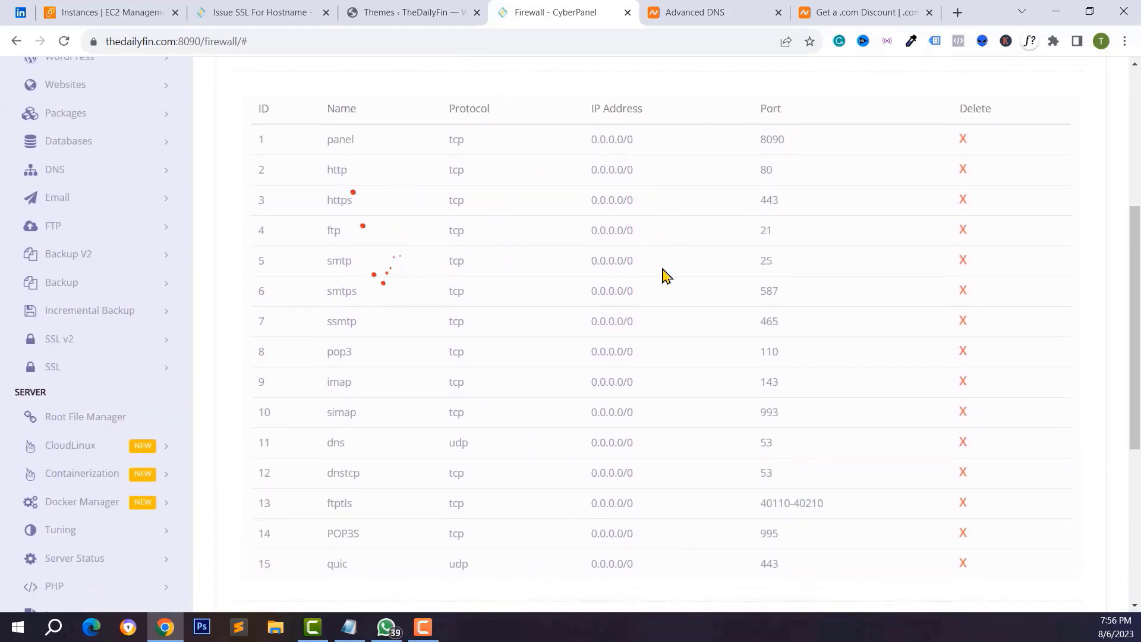
scroll(743, 357, "down", 3)
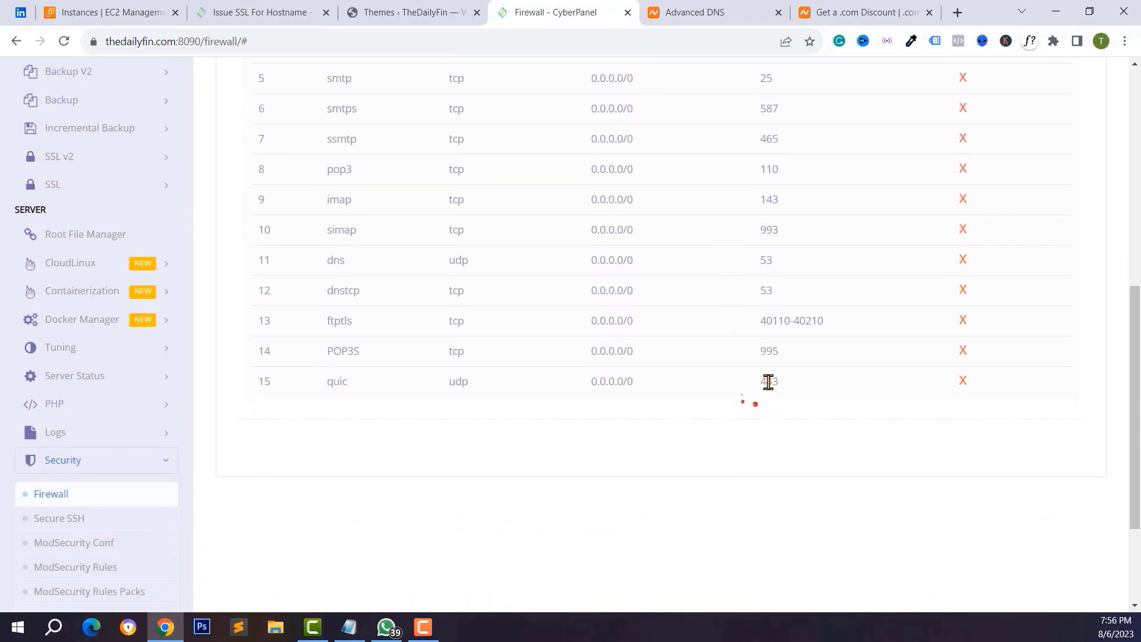
scroll(766, 382, "up", 2)
scroll(767, 383, "up", 2)
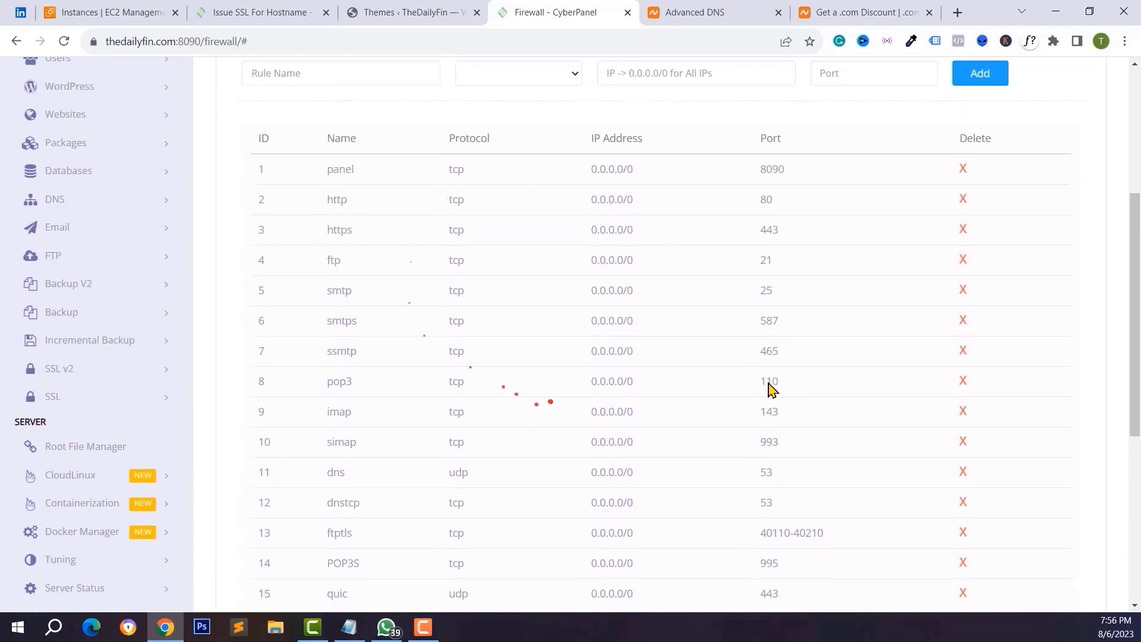
scroll(719, 380, "down", 2)
scroll(594, 350, "up", 2)
Open the SSH security settings and view the server's SSH keys.
scroll(506, 327, "down", 5)
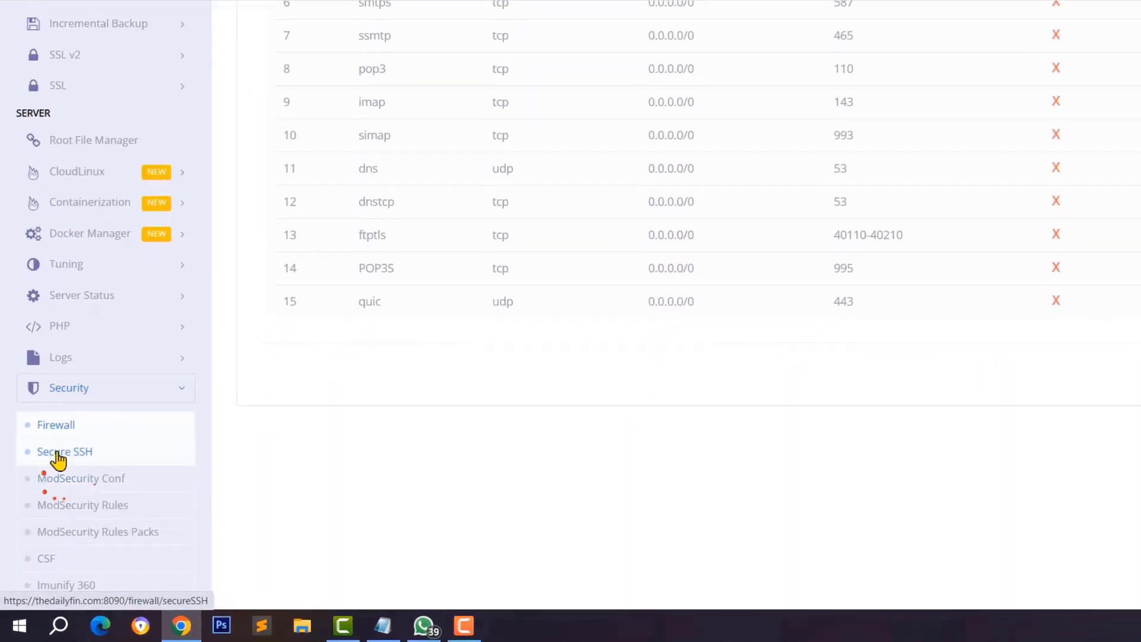
left_click(81, 381)
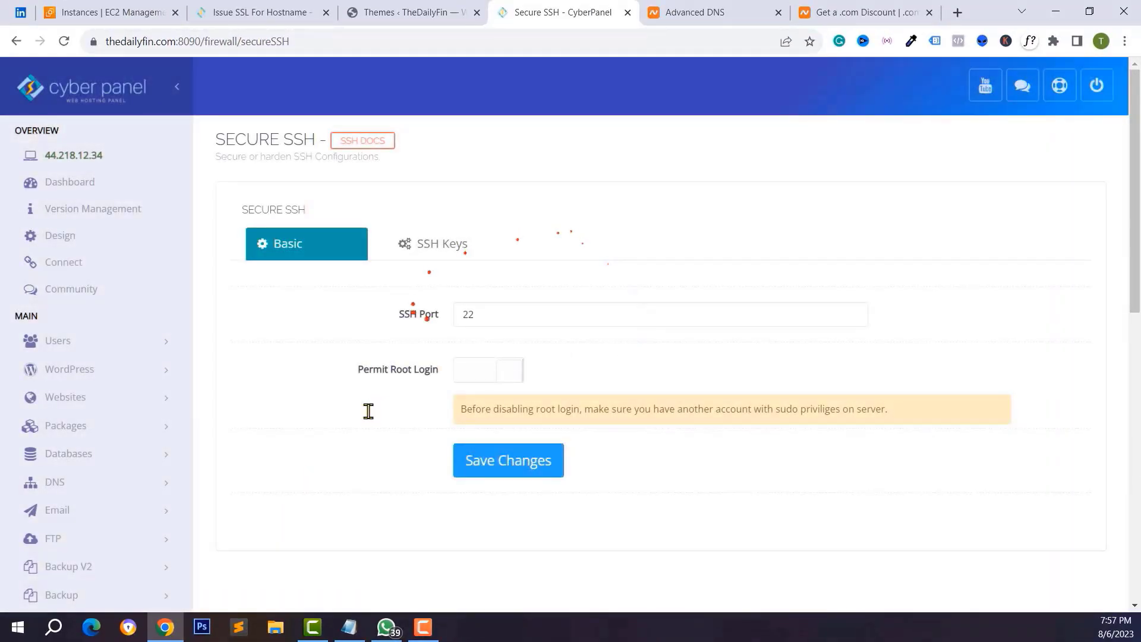
left_click(493, 319)
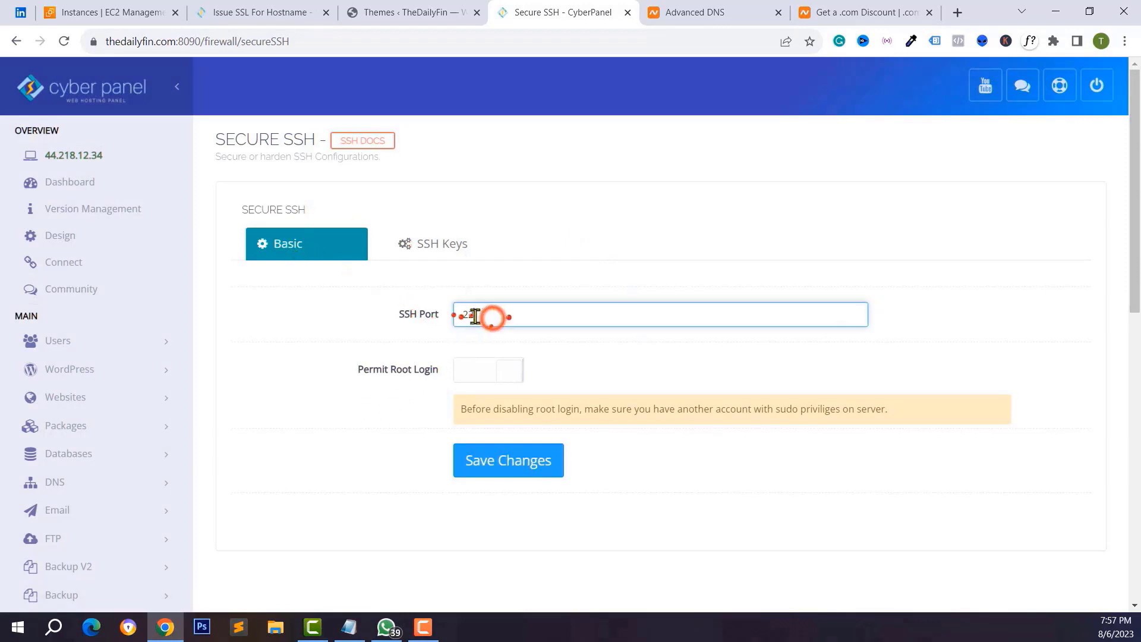
left_click(415, 245)
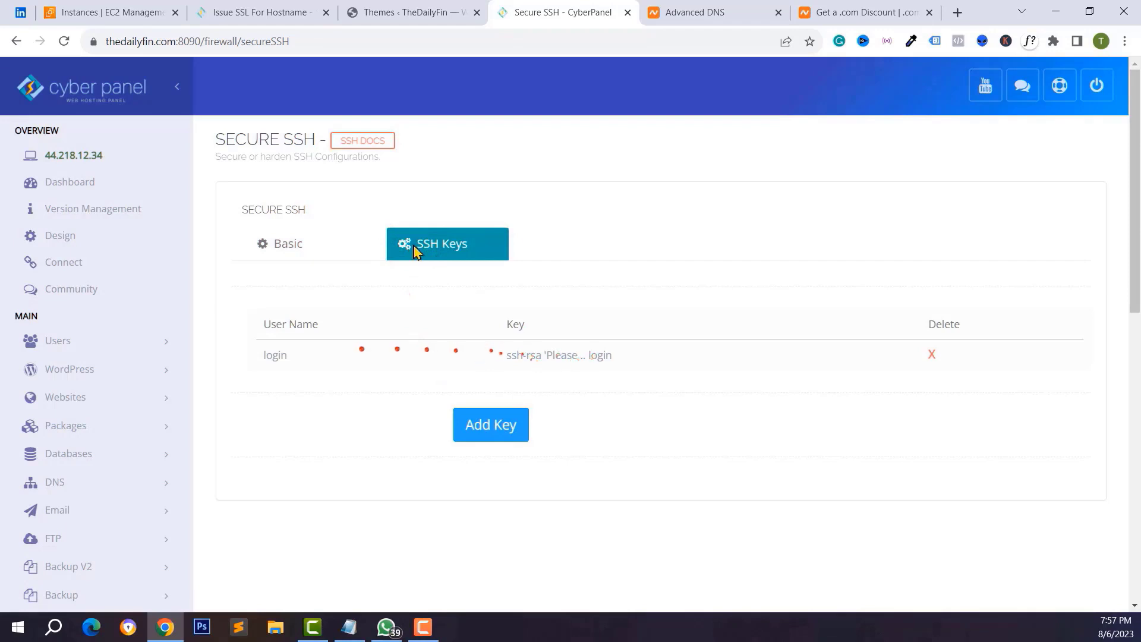
Install ModSecurity so its status, SecAuditEngine and SecRuleEngine show On, then open Rules Packs.
scroll(171, 400, "down", 6)
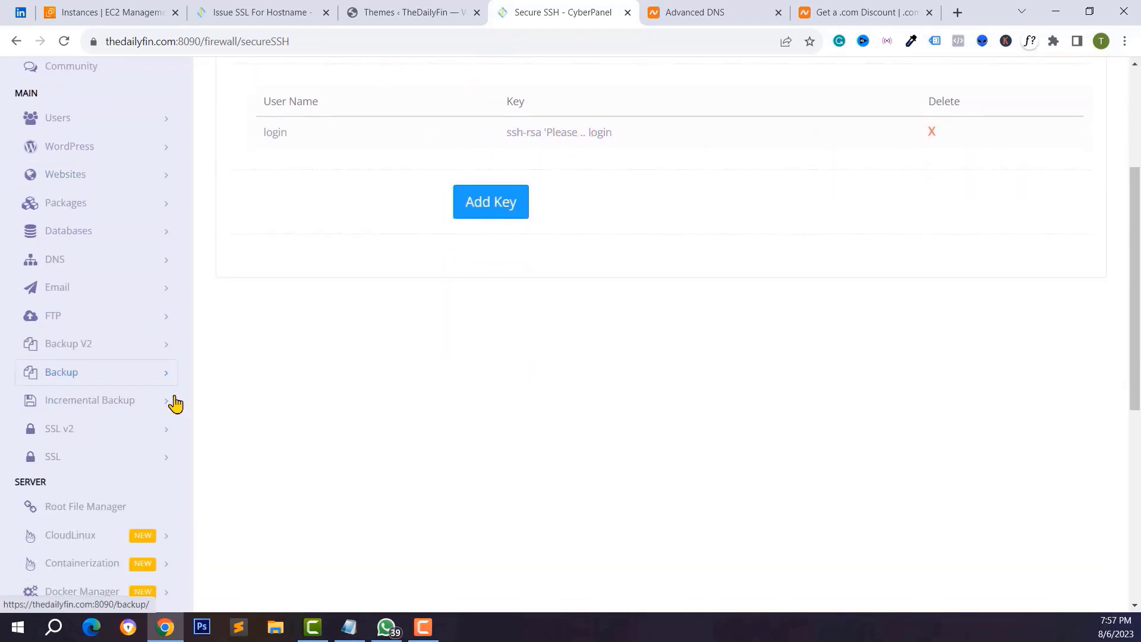
scroll(177, 403, "down", 5)
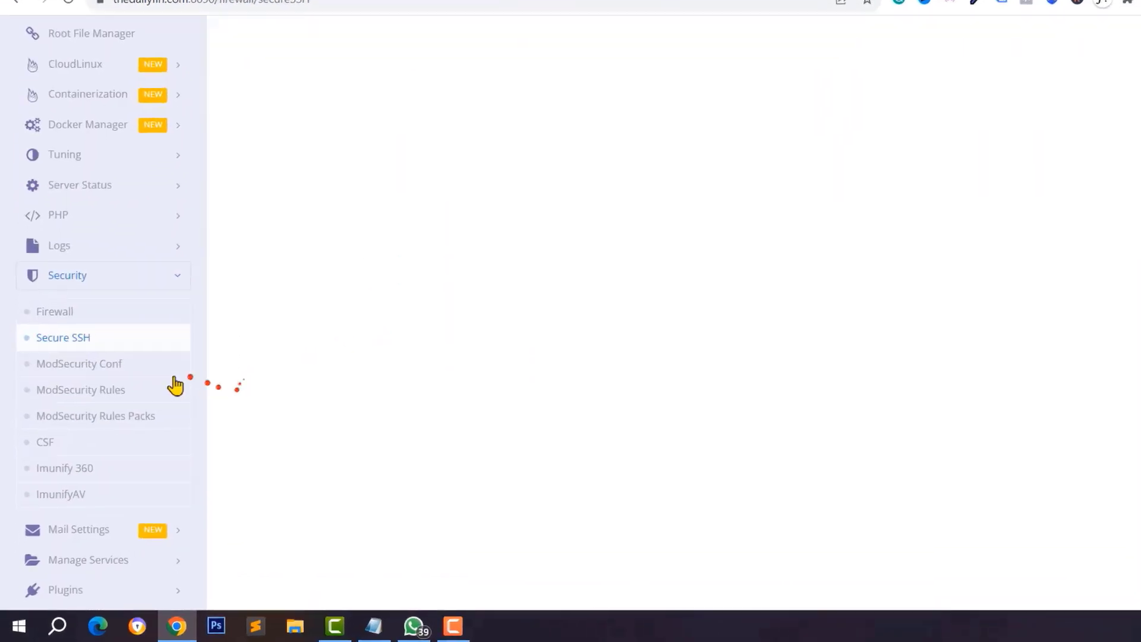
left_click(95, 254)
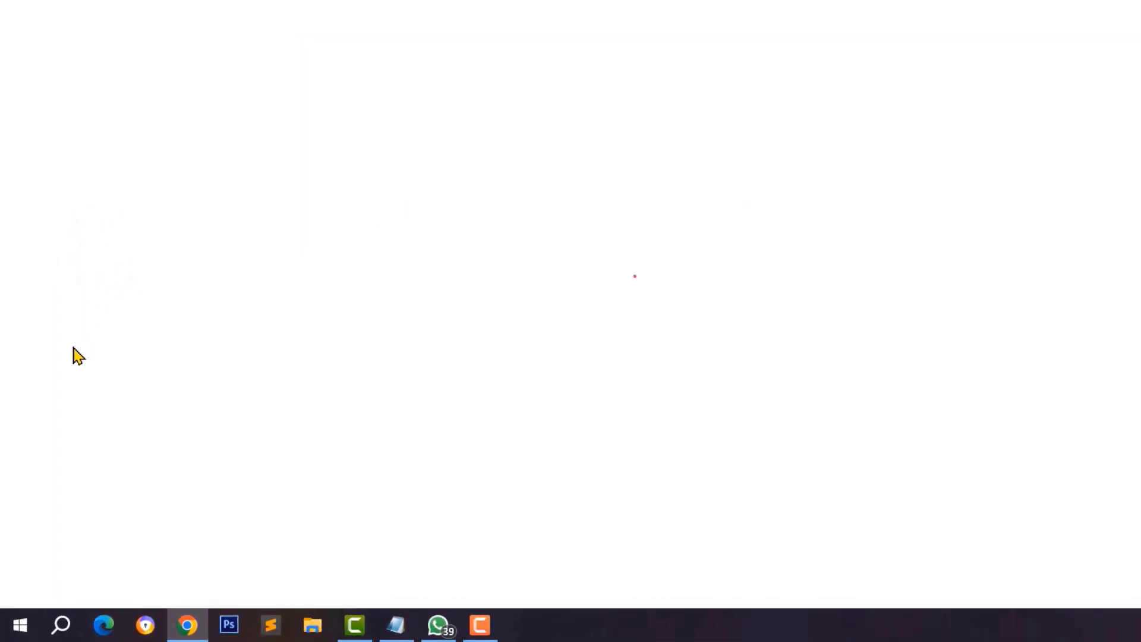
left_click(658, 270)
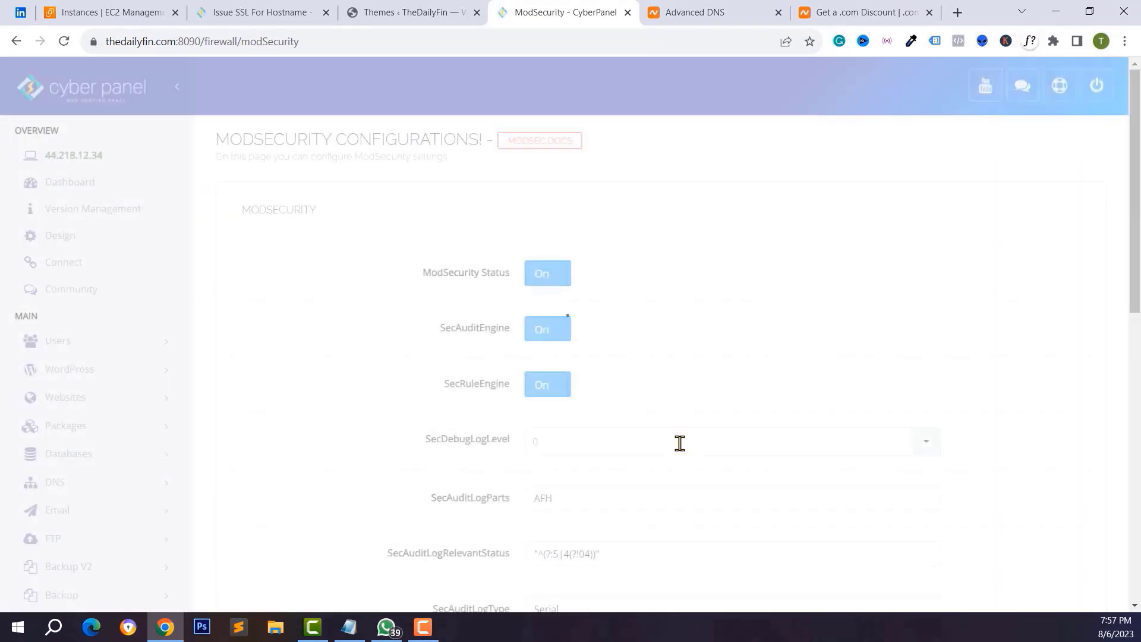
scroll(440, 226, "down", 5)
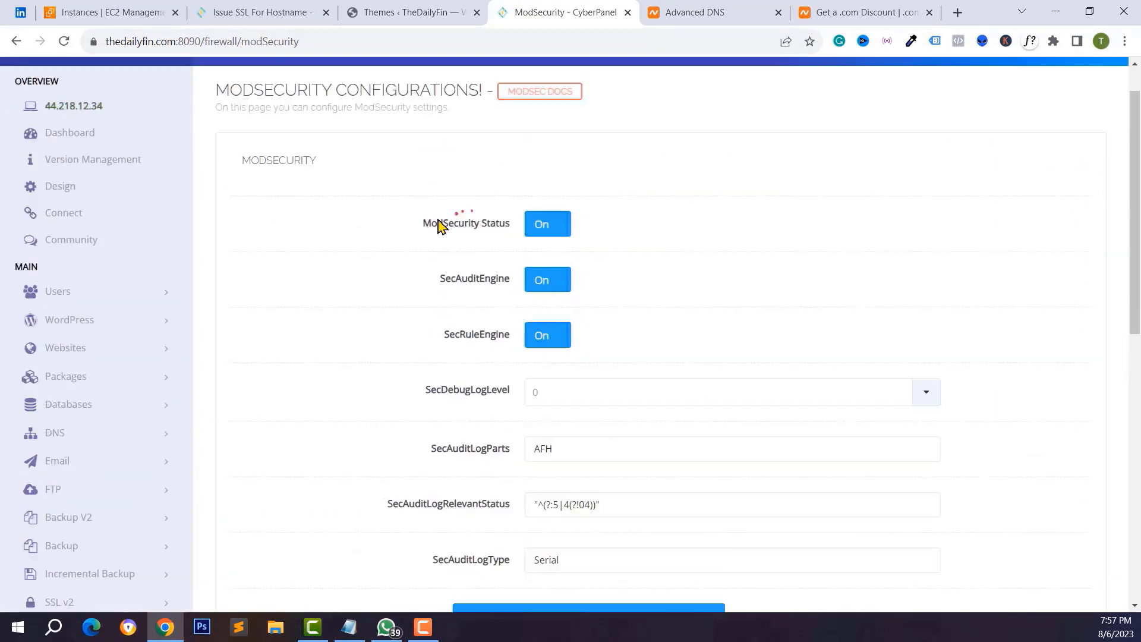
scroll(440, 226, "down", 5)
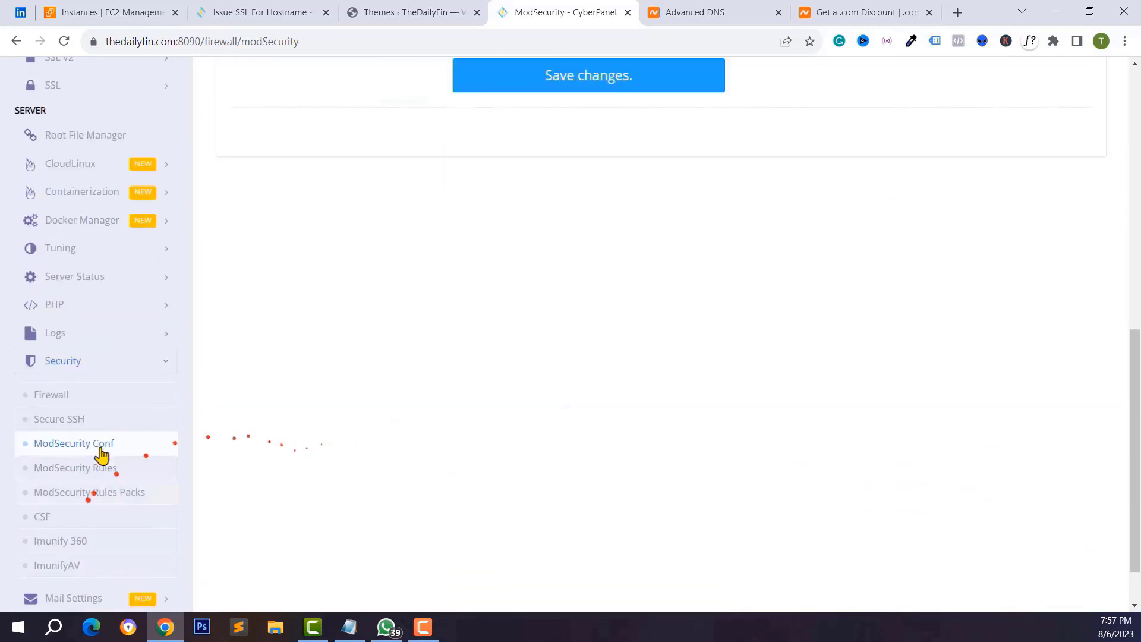
left_click(106, 473)
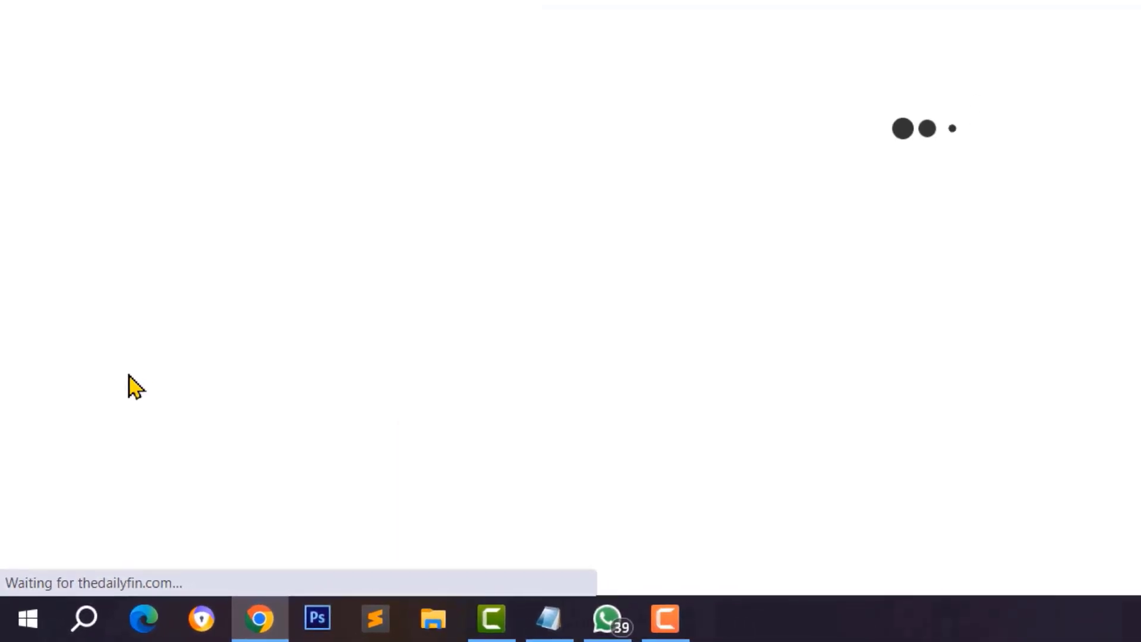
Switch the OWASP ModSecurity Core Rules package On and open the CSF settings.
left_click(548, 291)
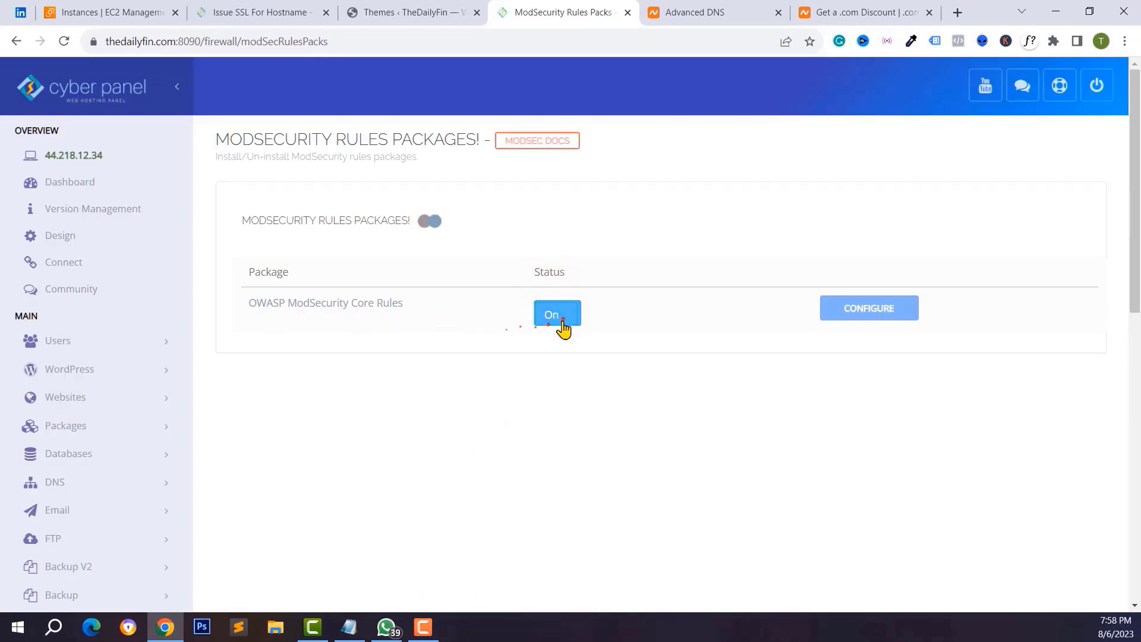
left_click(97, 304)
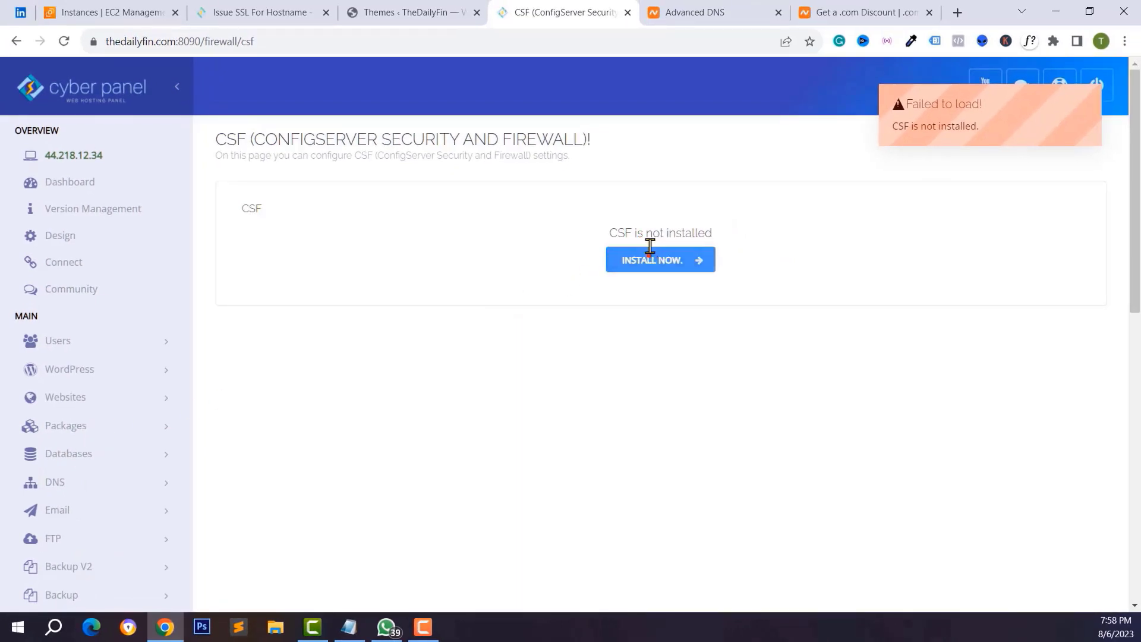
scroll(59, 454, "down", 9)
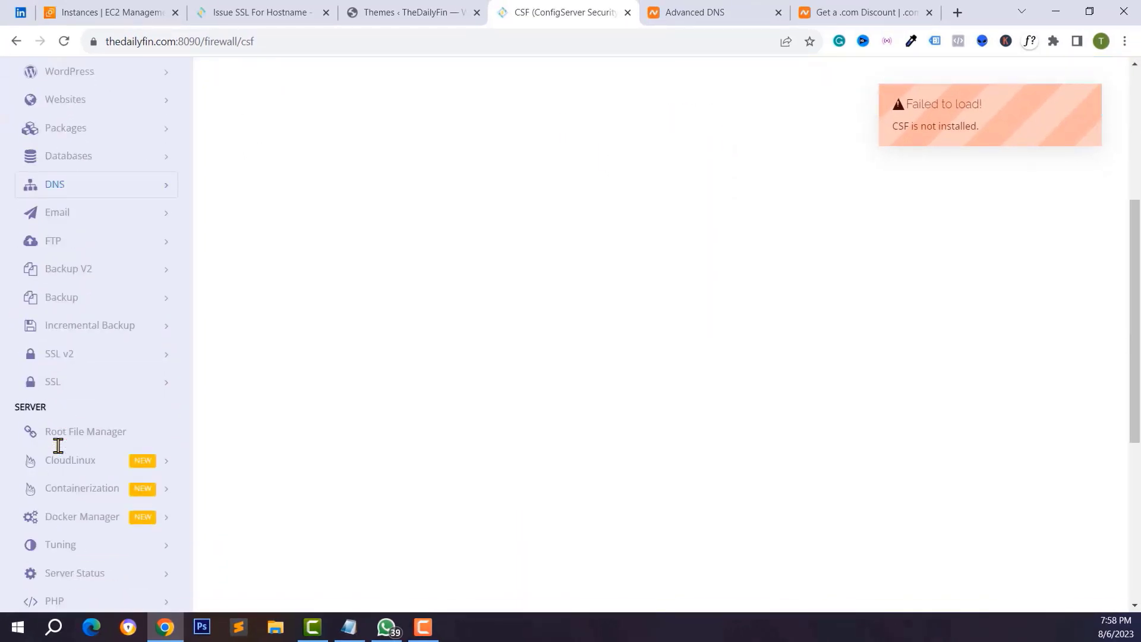
Review the firewall's open port rules and confirm version 2.3 build 4 is the latest.
left_click(60, 453)
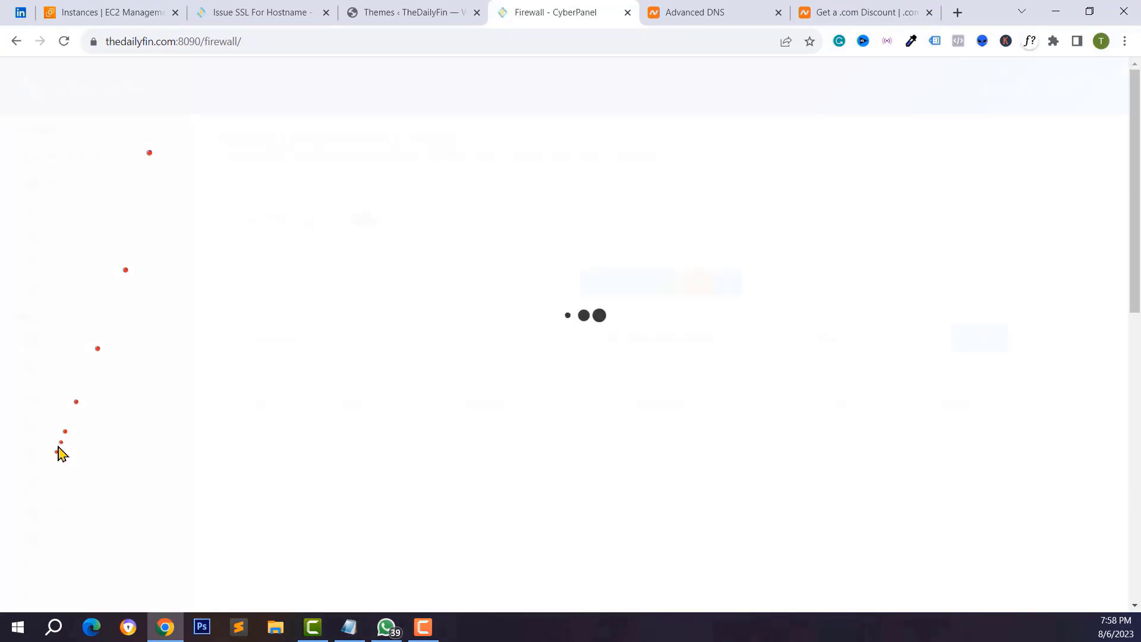
scroll(59, 453, "down", 3)
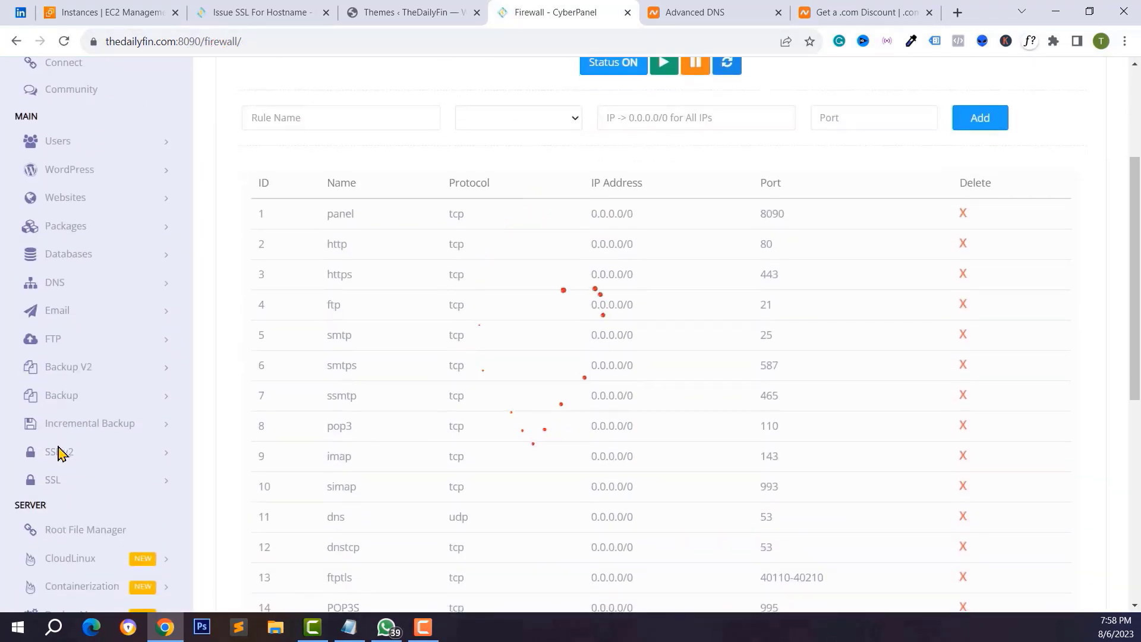
scroll(60, 453, "down", 4)
scroll(87, 476, "up", 8)
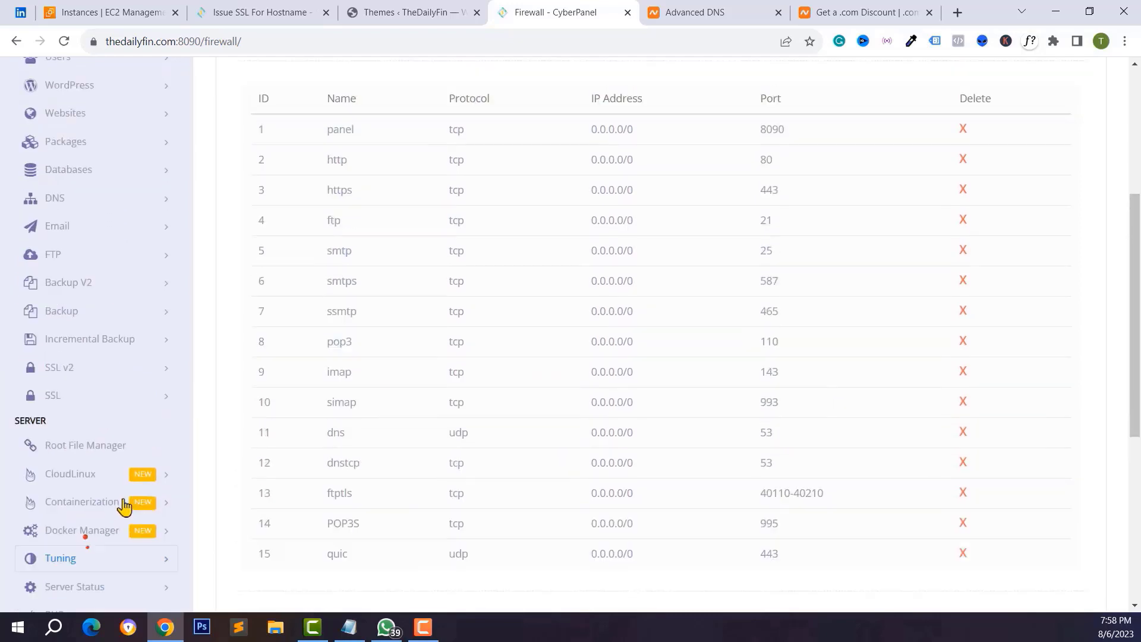
left_click(109, 347)
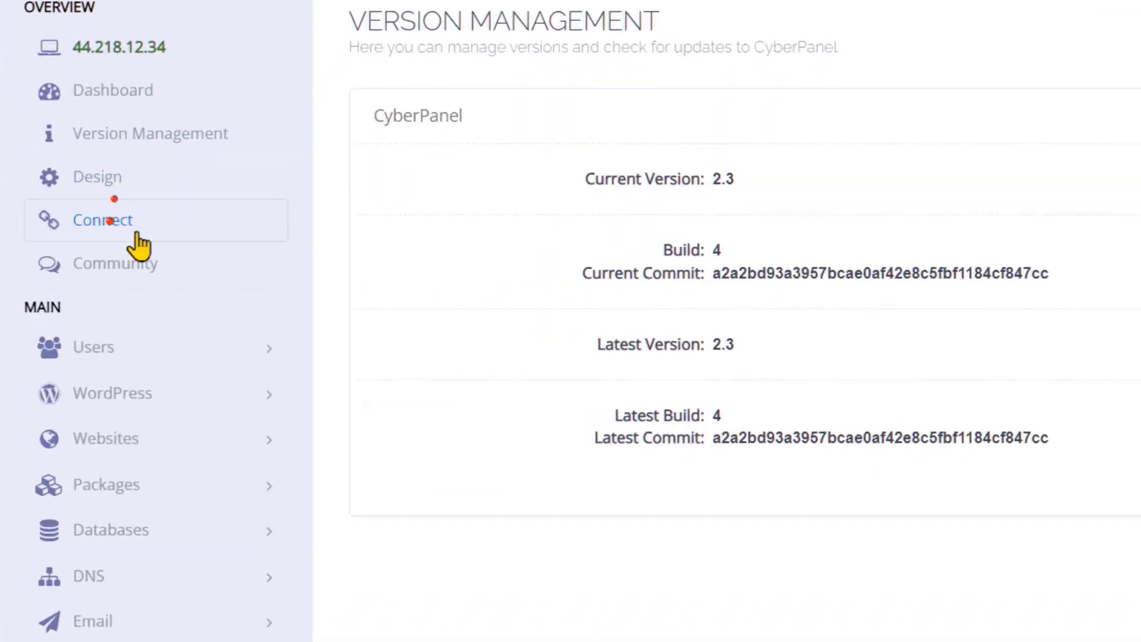
Start connecting the server to CyberPanel Cloud and choose to create a new account.
left_click(104, 224)
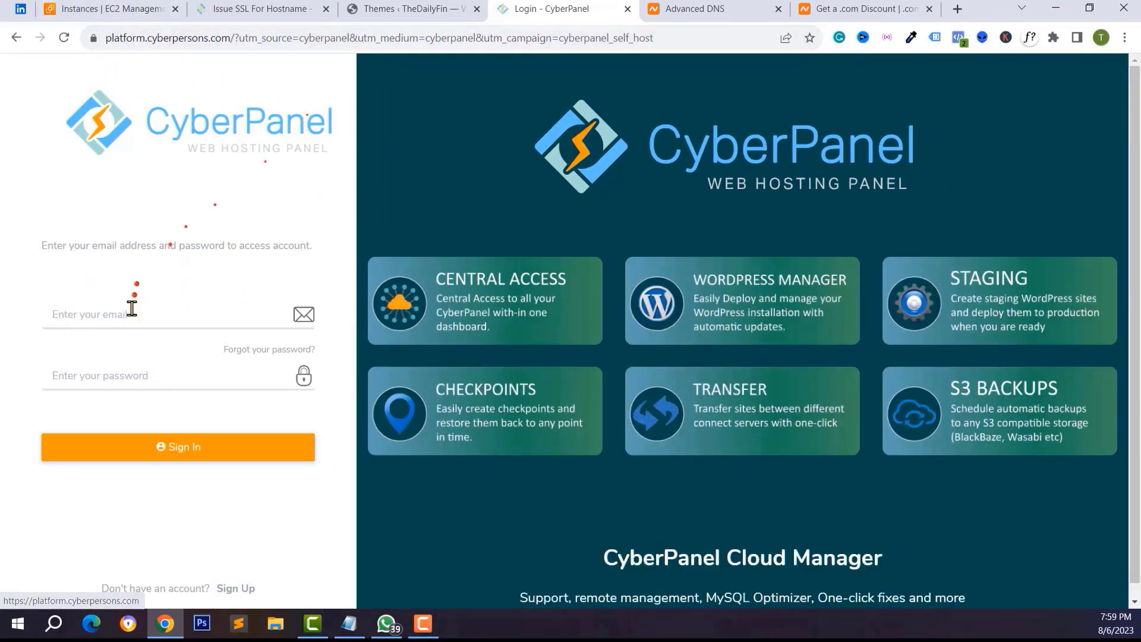
left_click(127, 305)
left_click(158, 304)
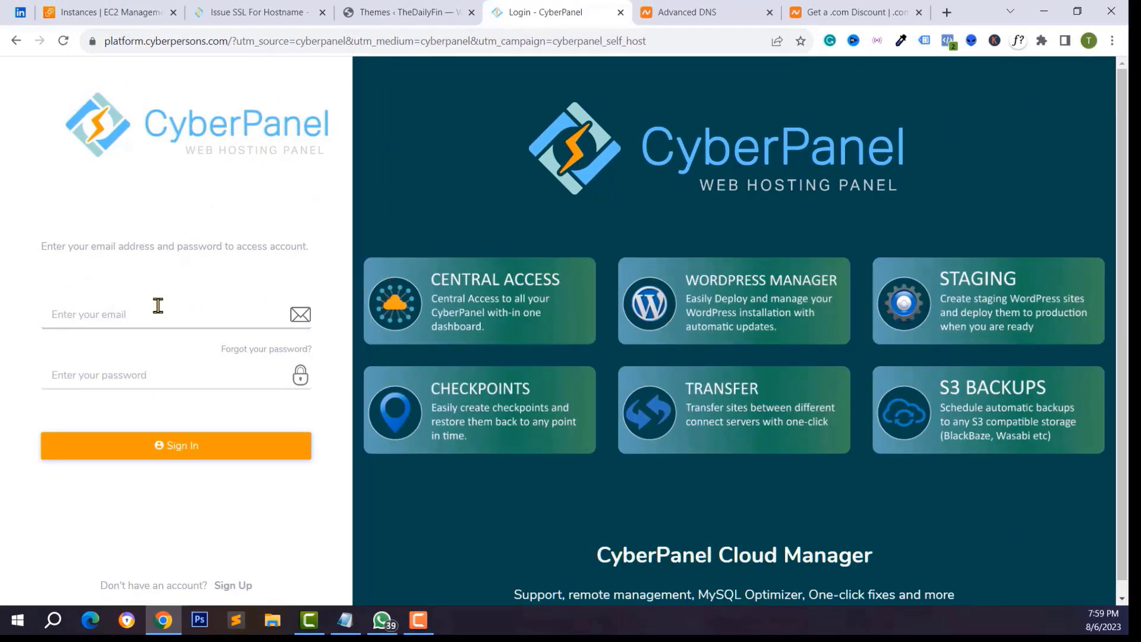
left_click(233, 585)
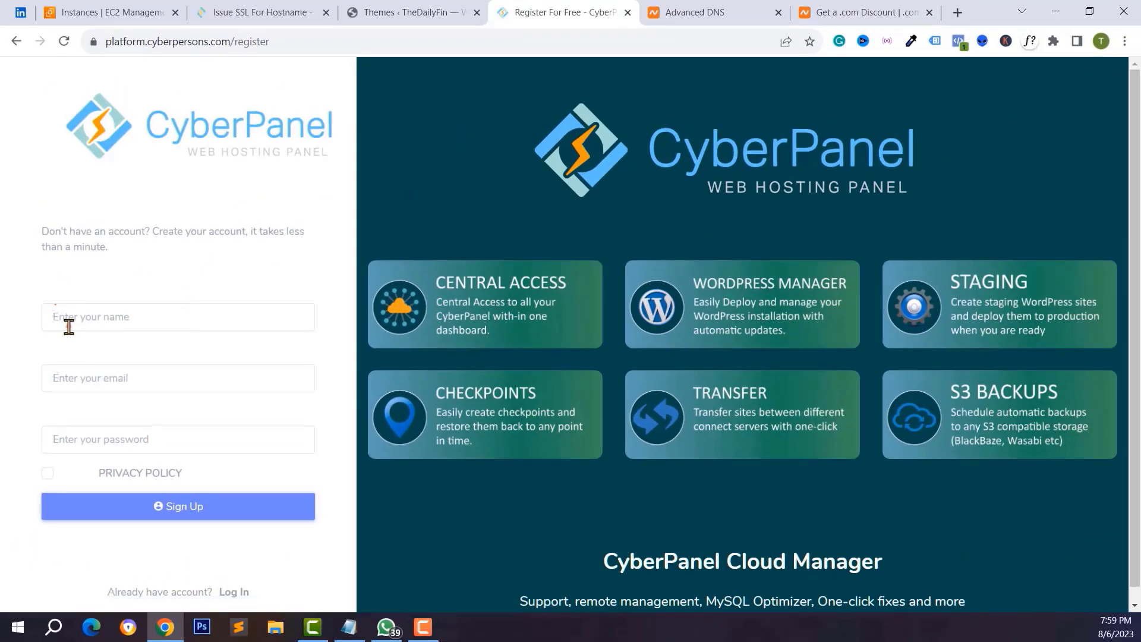
Sign up with the account holder's name, email and password, then submit the emailed verification code.
left_click(69, 325)
left_click(121, 437)
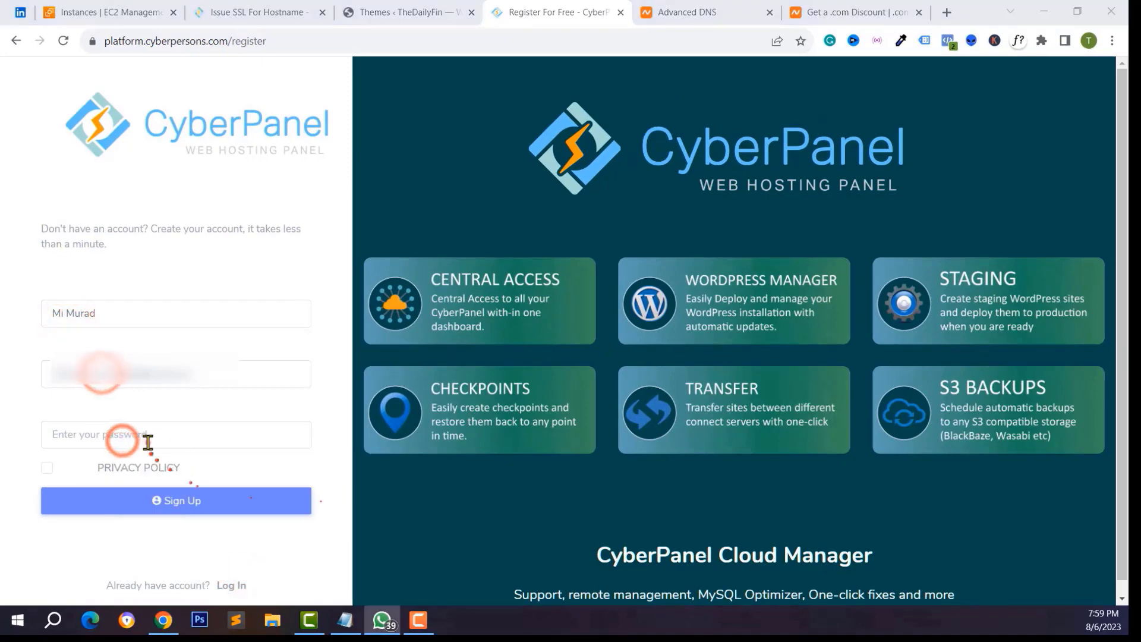
type("********")
left_click(138, 507)
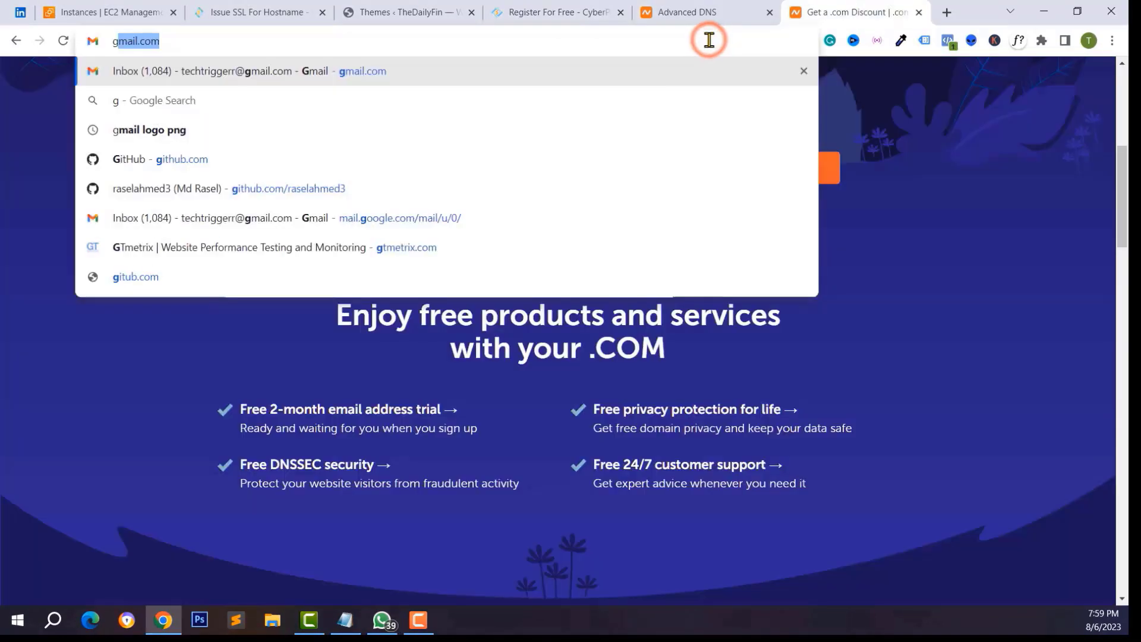
type("mail.com")
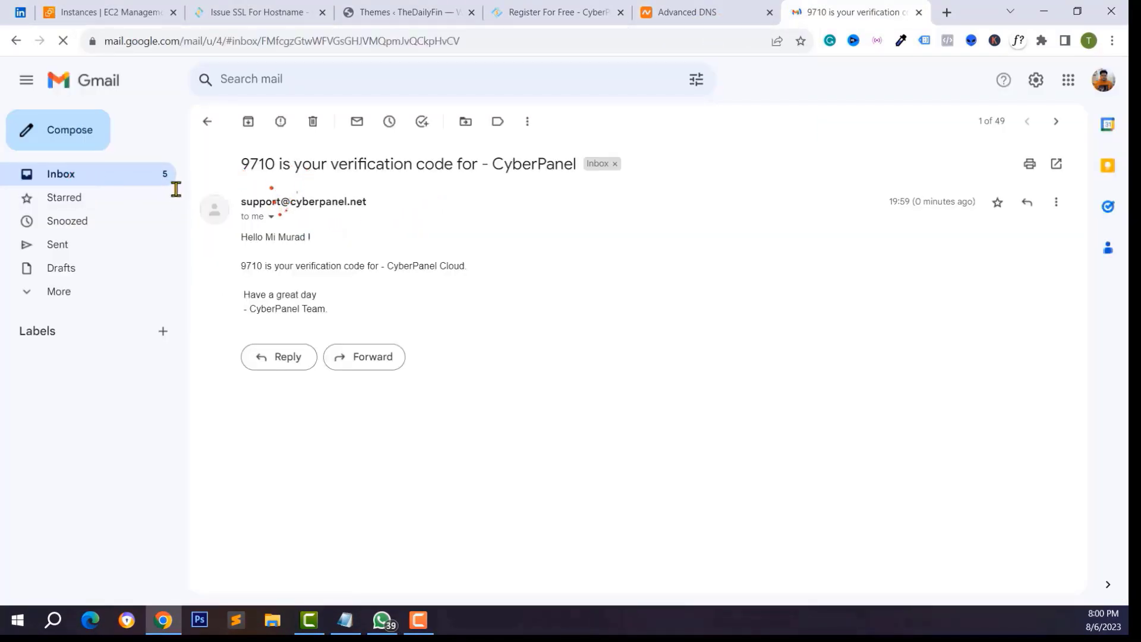
right_click(251, 267)
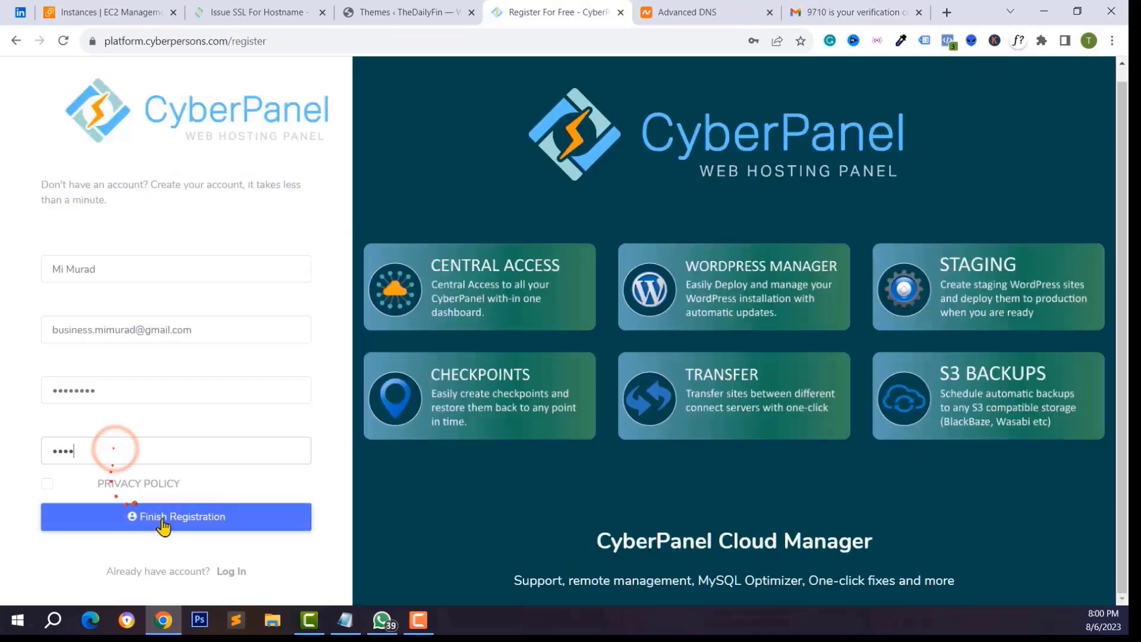
left_click(162, 523)
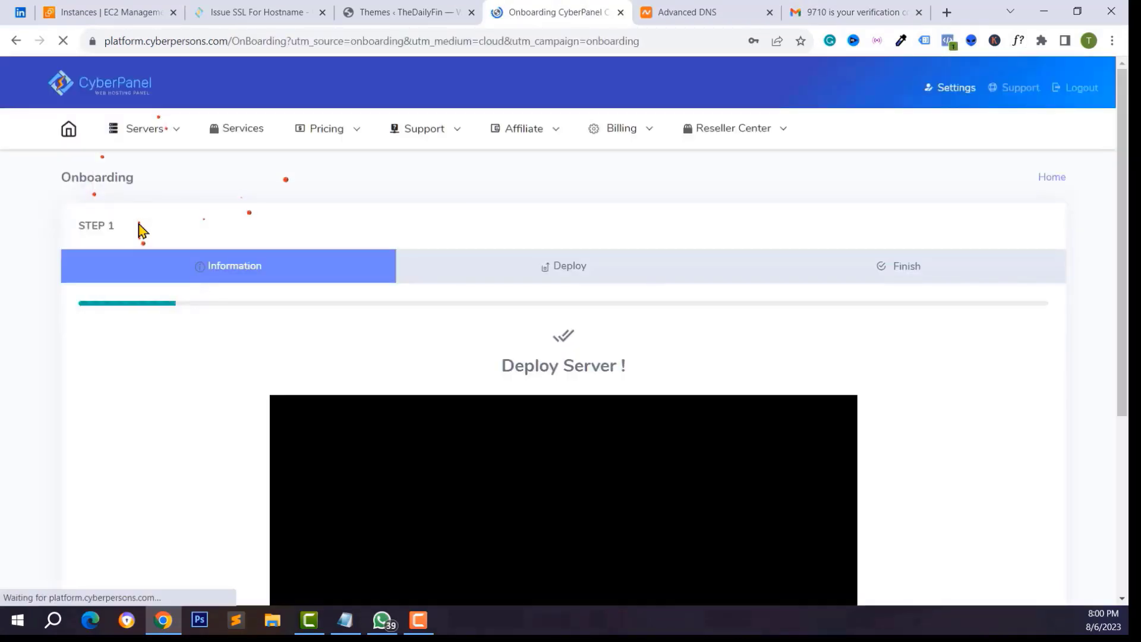
Open the Connect your CyberPanel Server form from the server options.
scroll(187, 340, "down", 2)
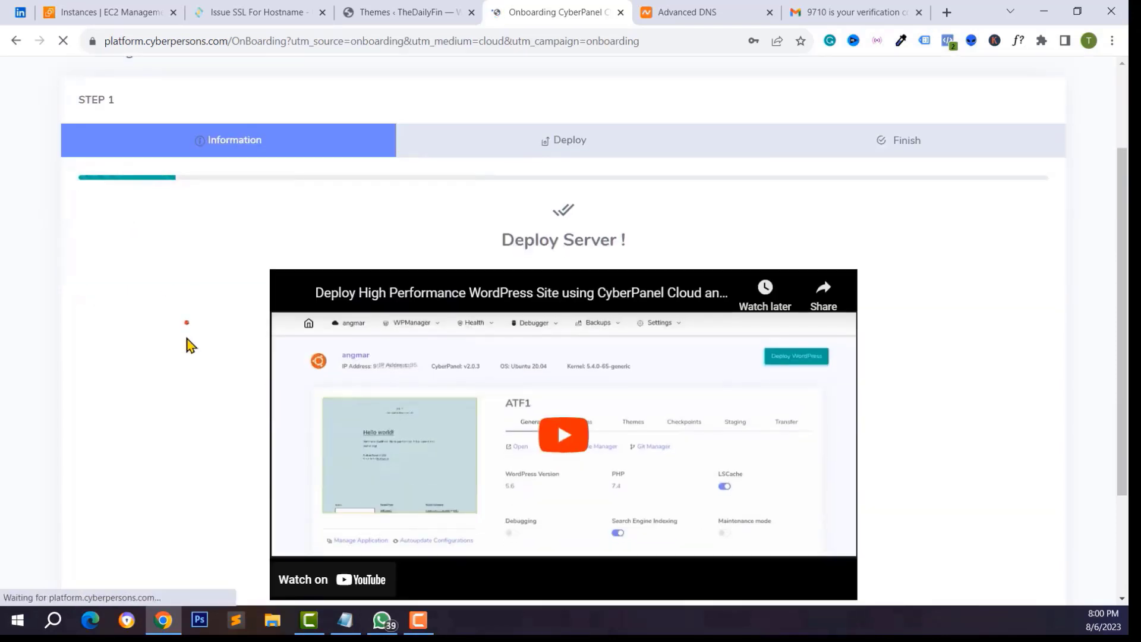
scroll(186, 340, "down", 2)
scroll(186, 344, "up", 4)
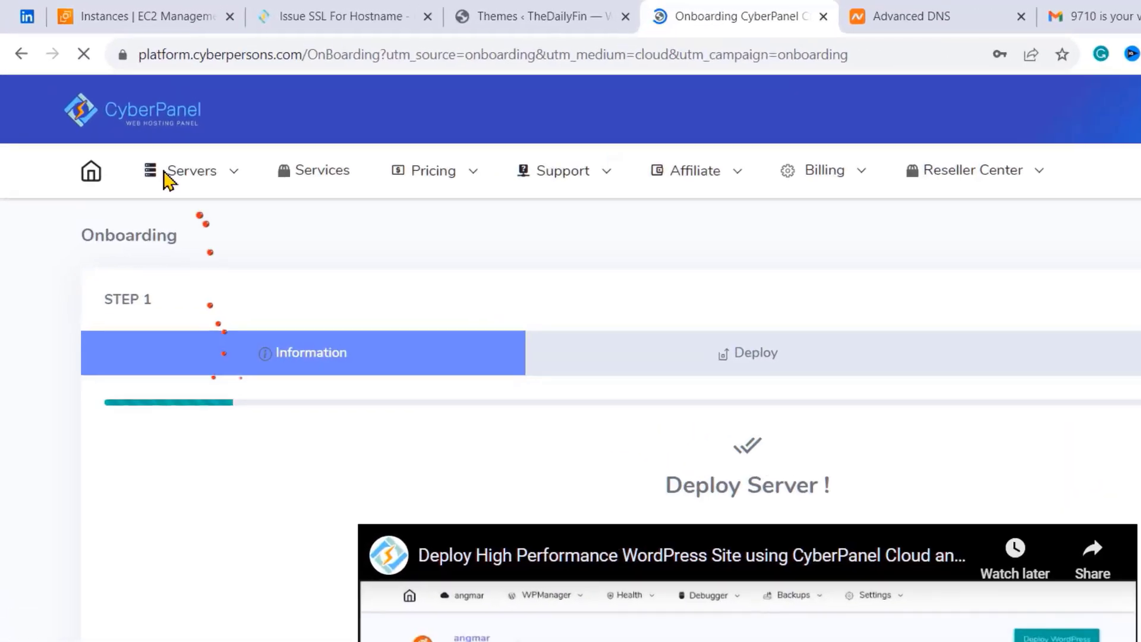
left_click(166, 173)
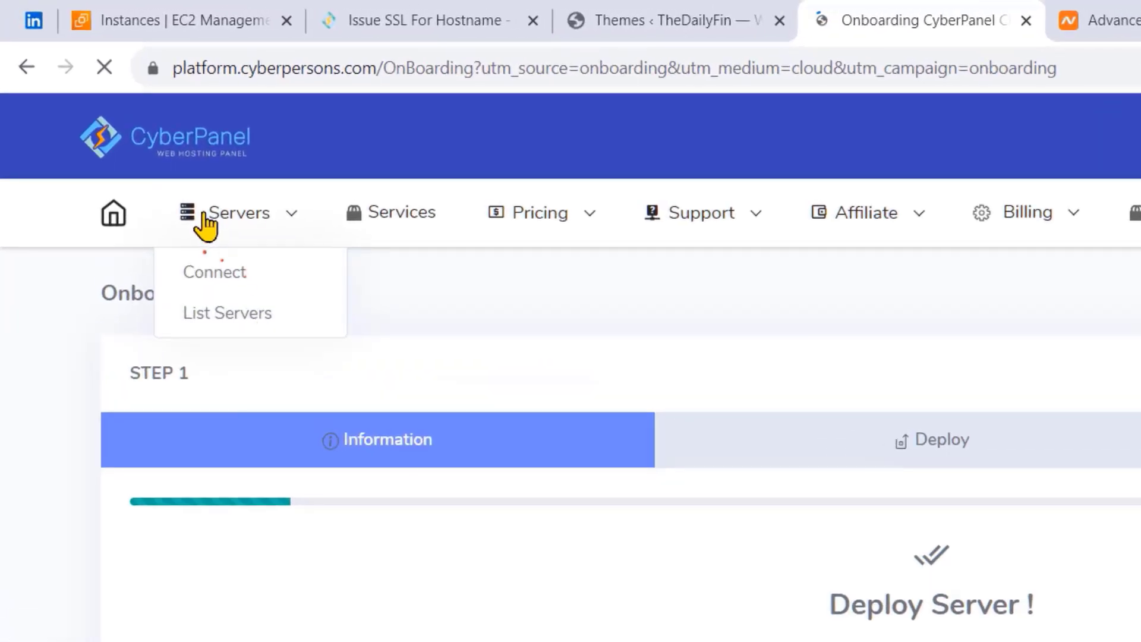
left_click(217, 272)
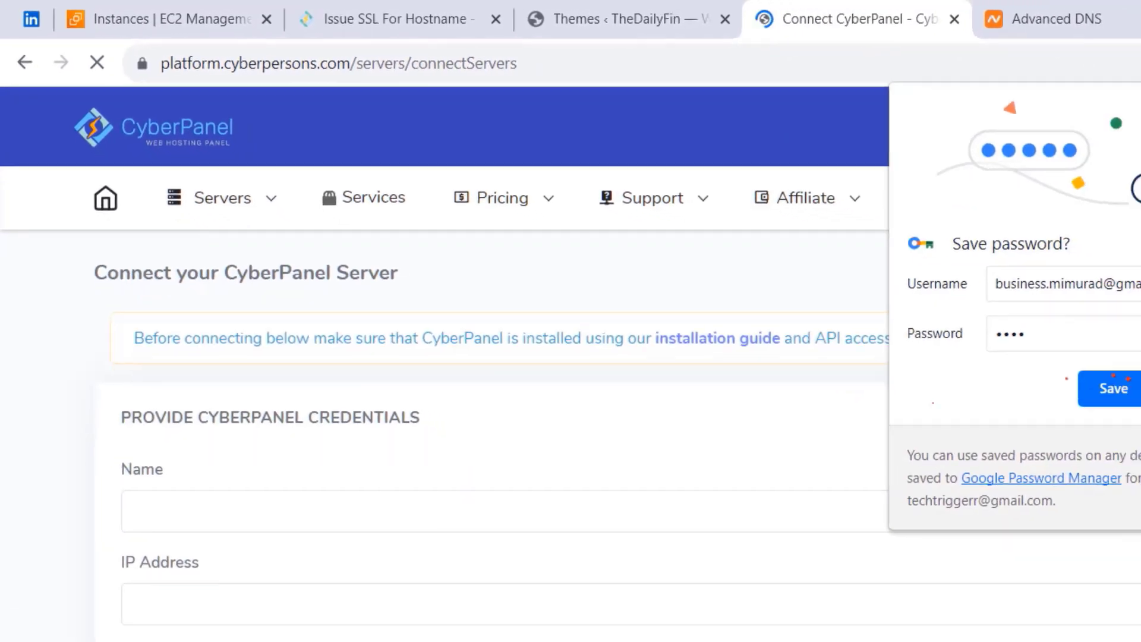
left_click(830, 265)
Enter TheDailyFin as the server name, then check the Issue SSL For Hostname page.
scroll(696, 250, "down", 1)
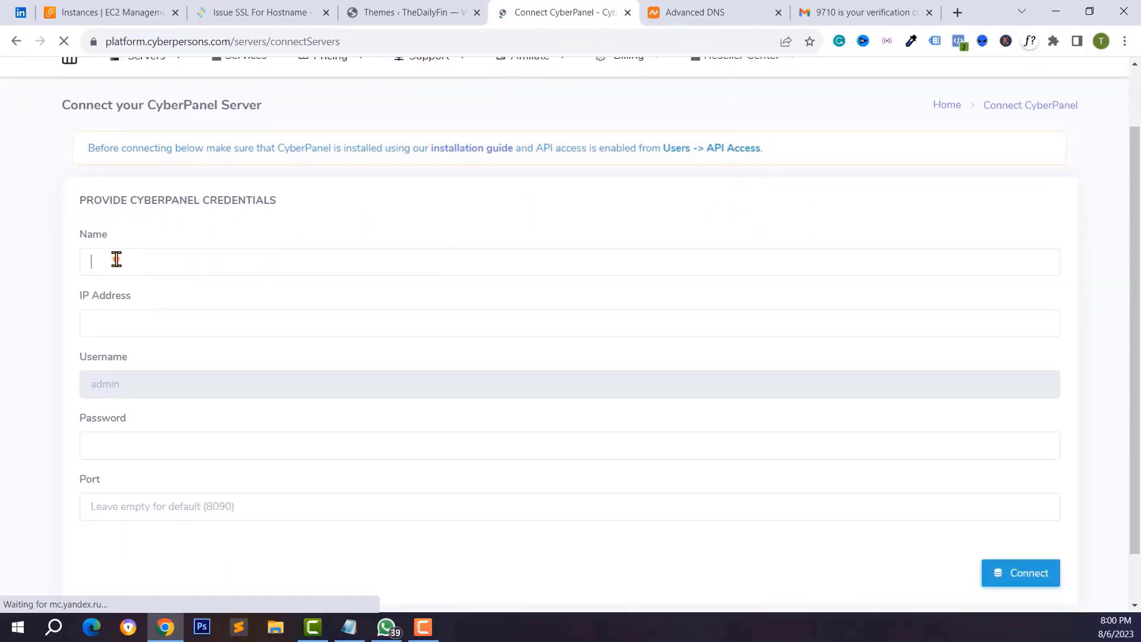
left_click(117, 259)
scroll(115, 262, "down", 1)
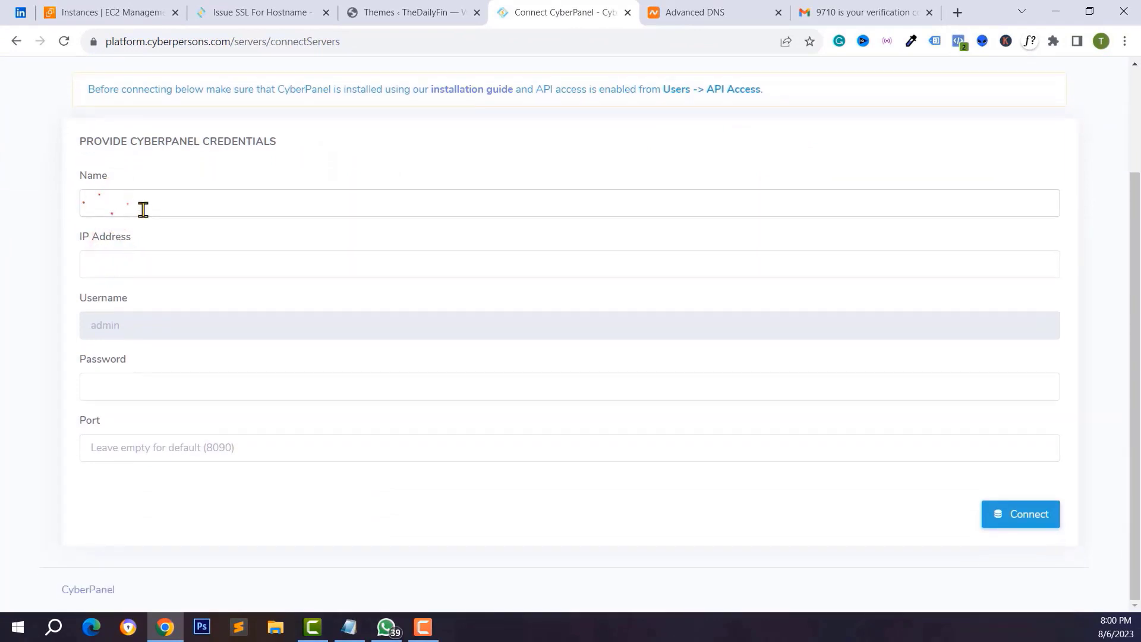
left_click(128, 271)
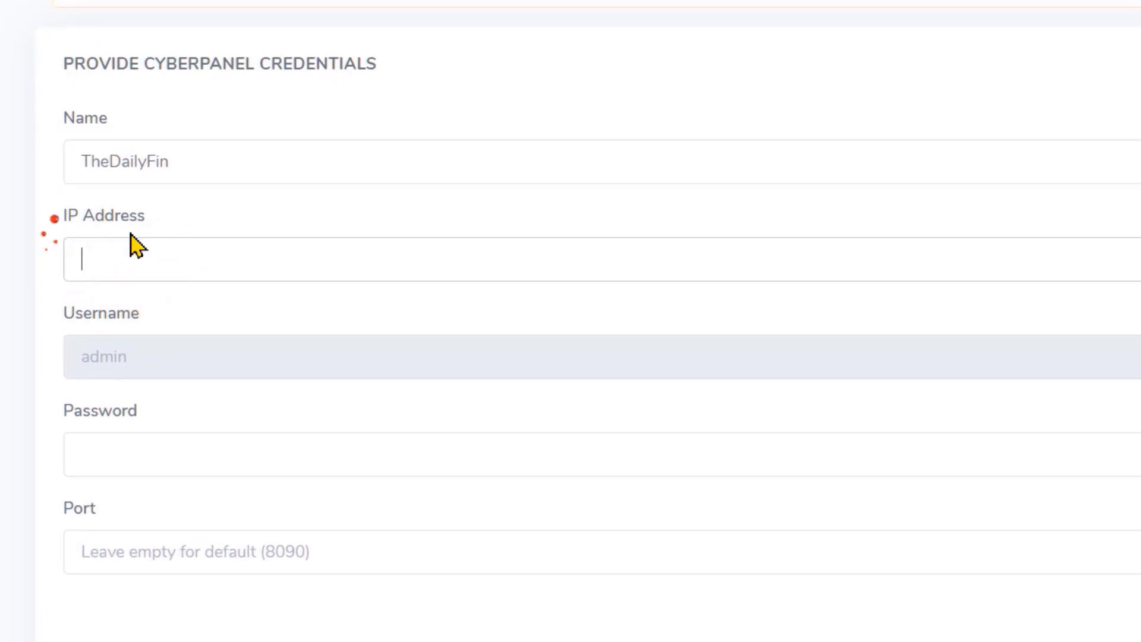
left_click(433, 15)
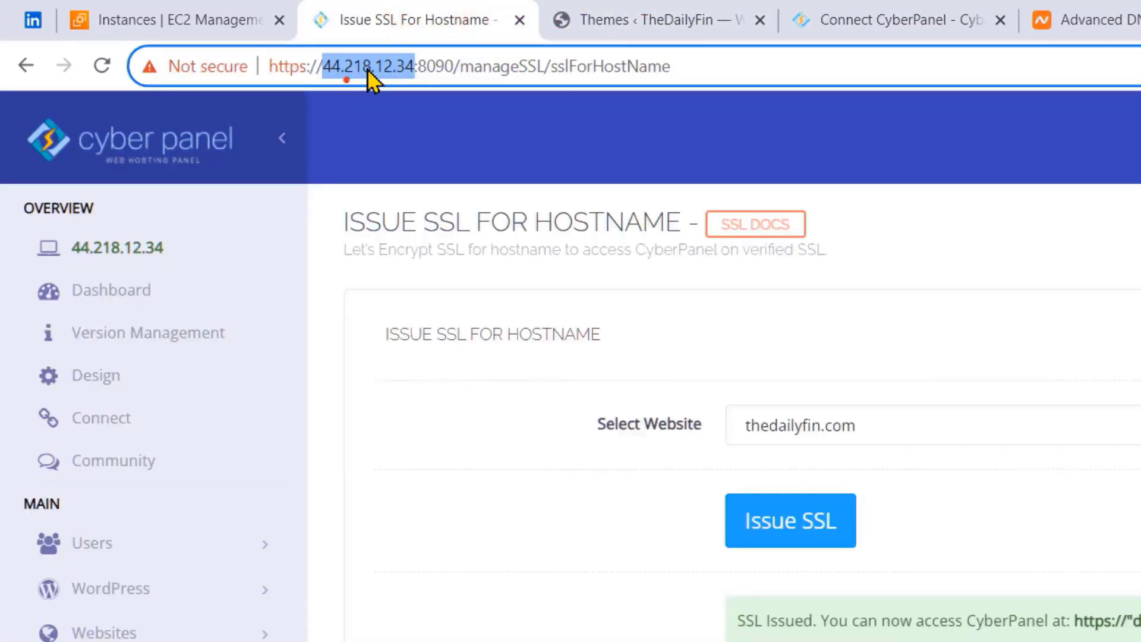
Copy the thedailyfin instance's public IPv4 address 44.218.12.34 from its EC2 details.
left_click(165, 20)
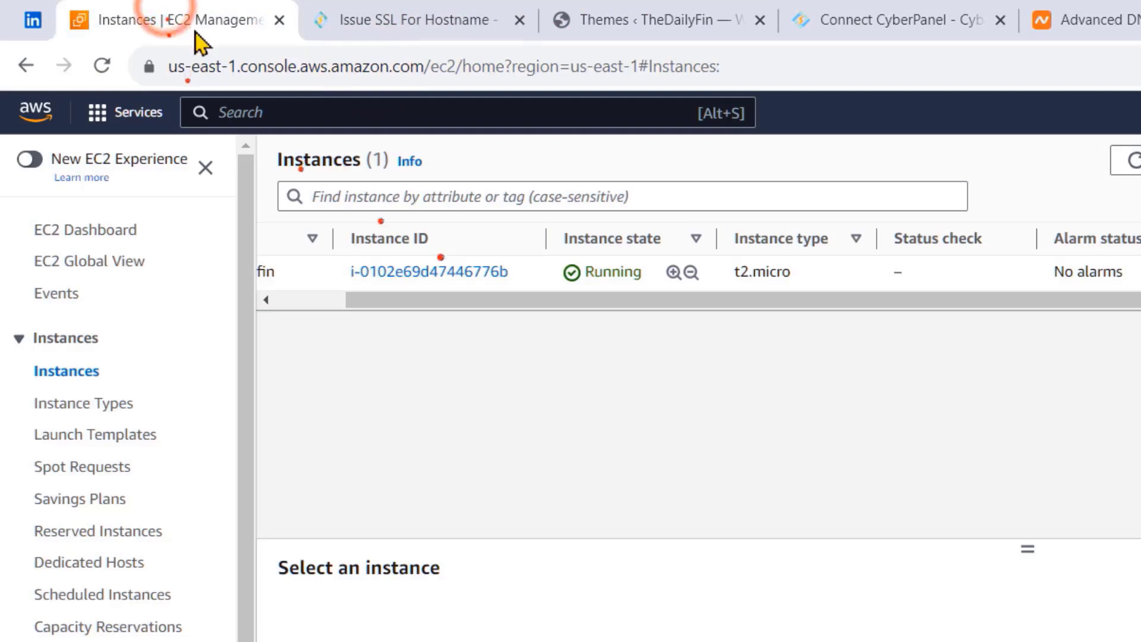
left_click_drag(532, 300, 355, 300)
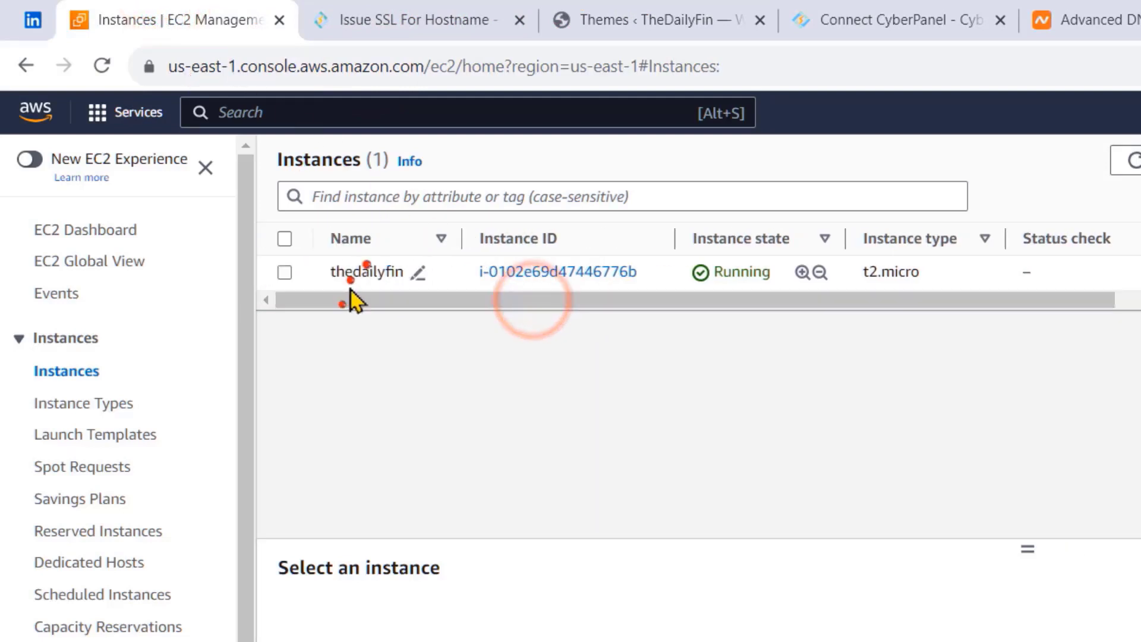
left_click(523, 271)
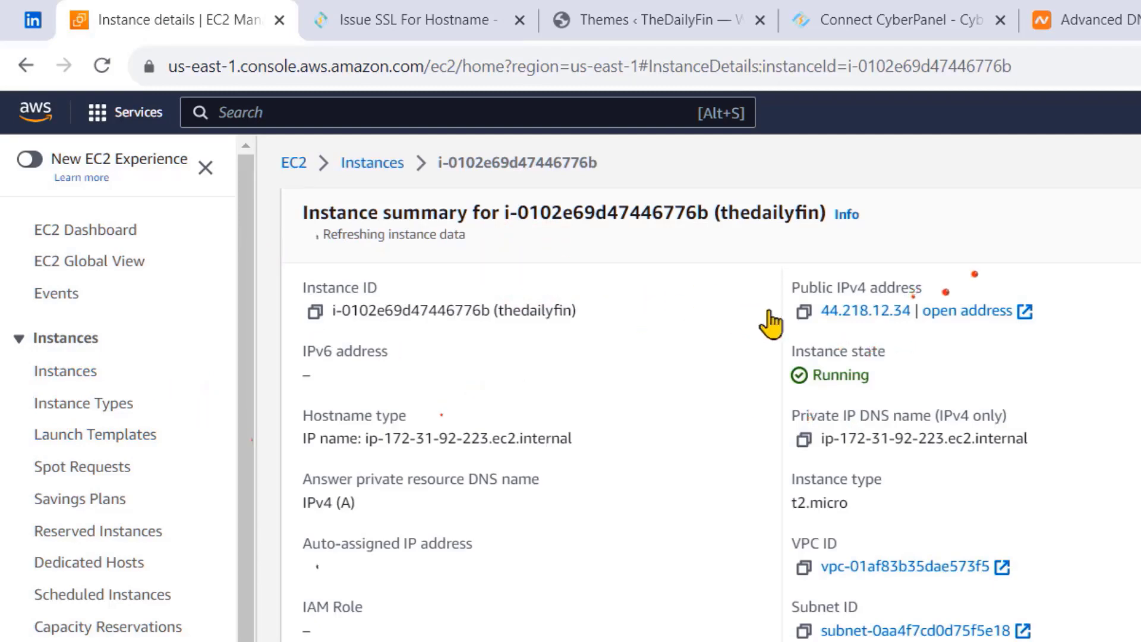
left_click(804, 313)
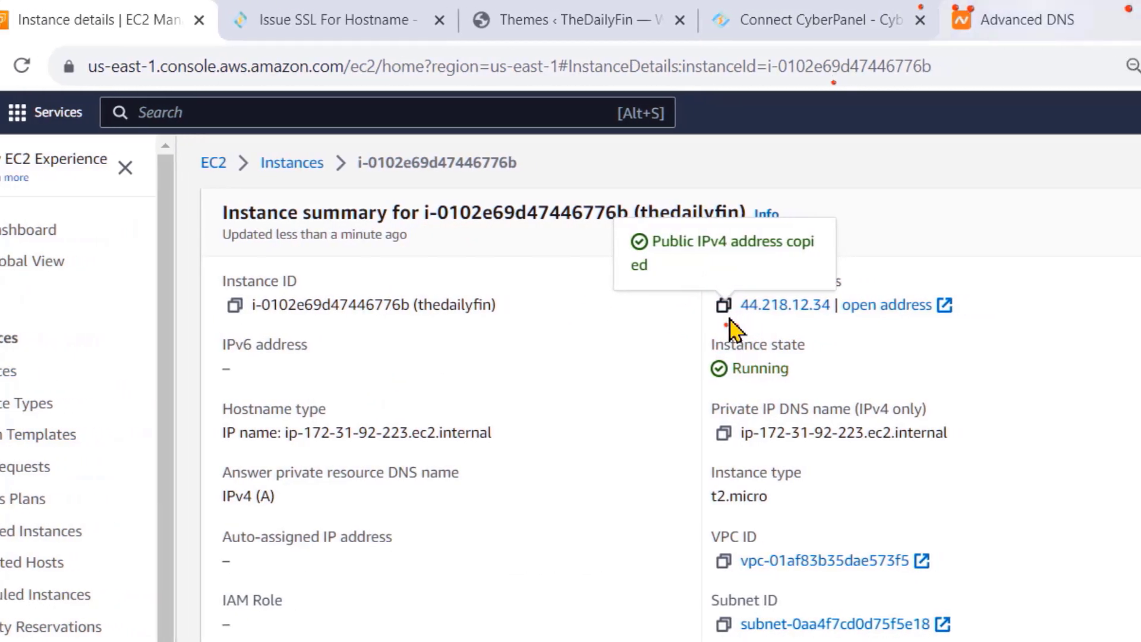
left_click(790, 19)
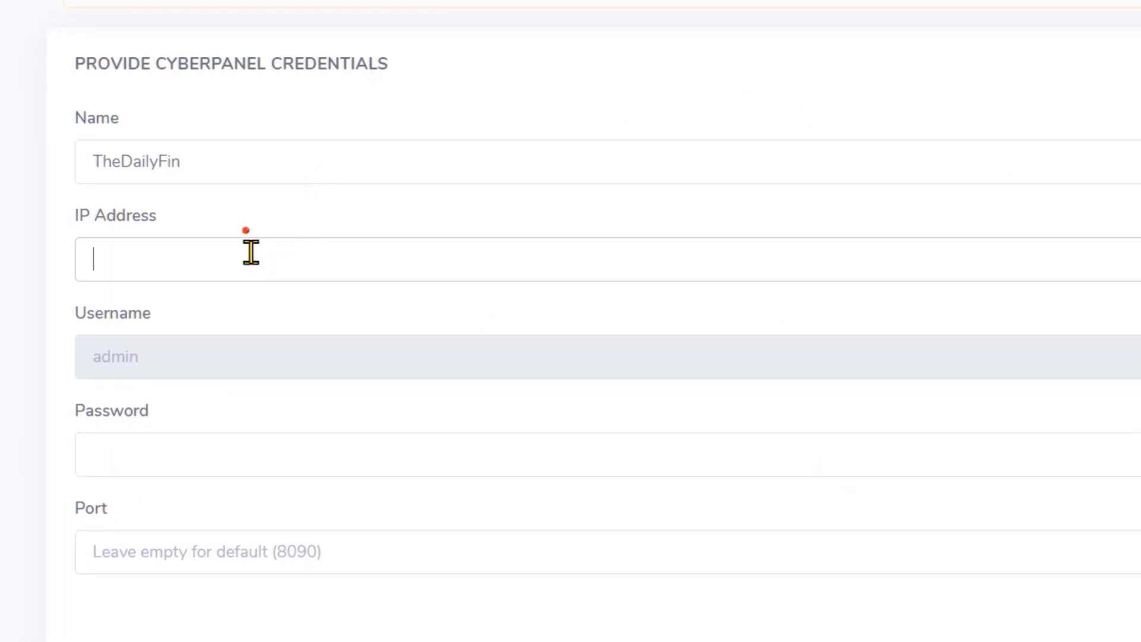
Enter IP 44.218.12.34 and the admin password and connect, which returns API Access Disabled.
right_click(250, 255)
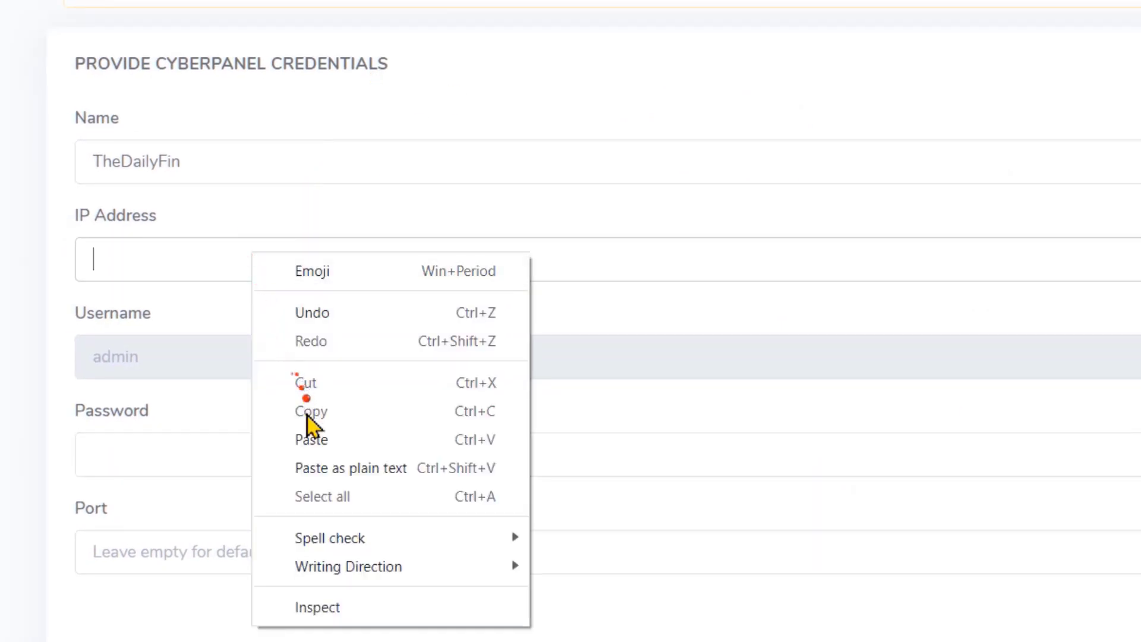
left_click(311, 440)
left_click(134, 452)
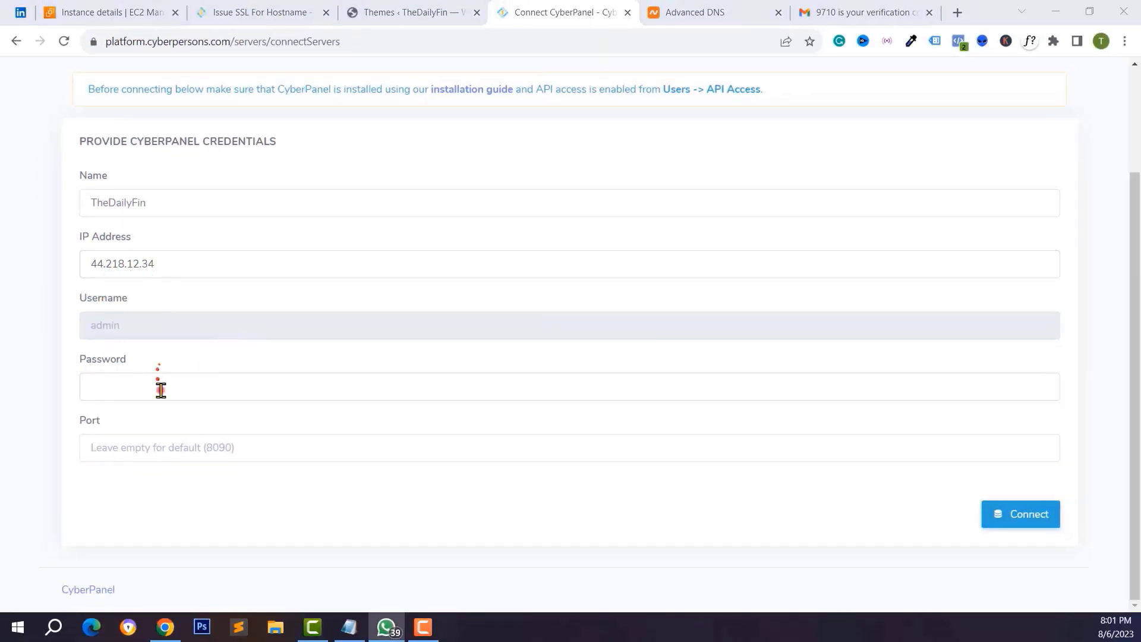
left_click(160, 390)
key("ctrl+v")
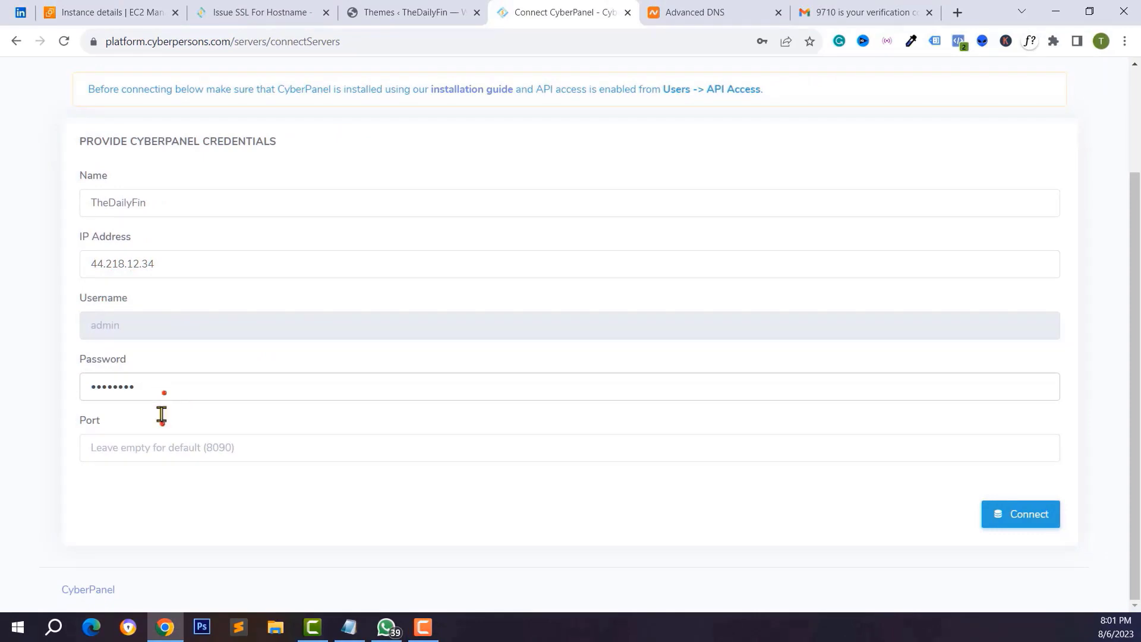
left_click(162, 447)
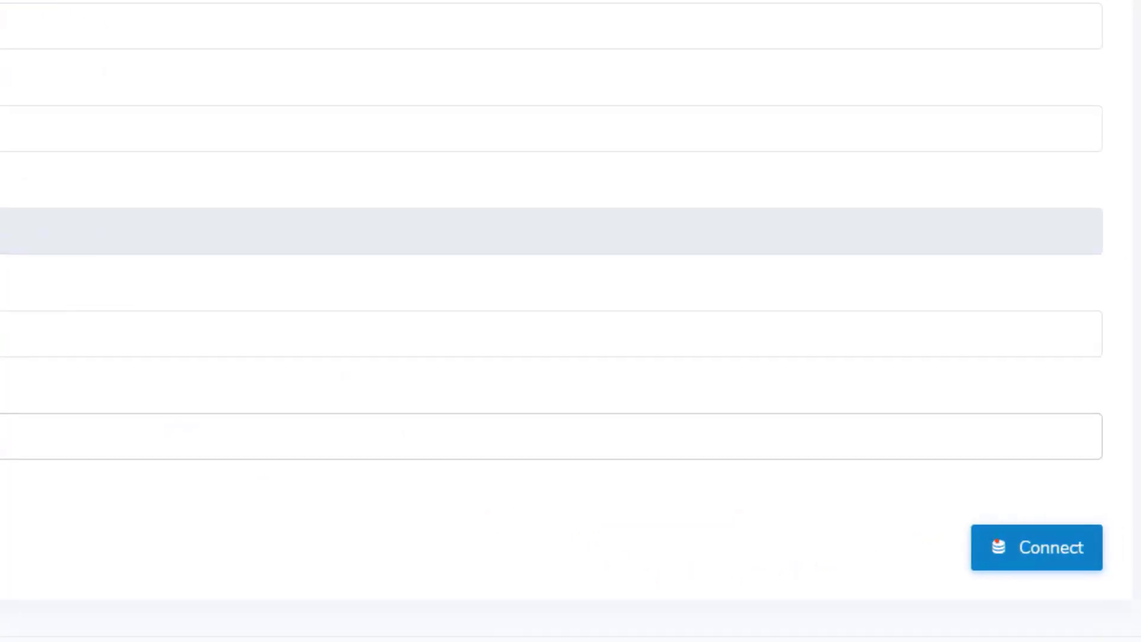
left_click(1077, 555)
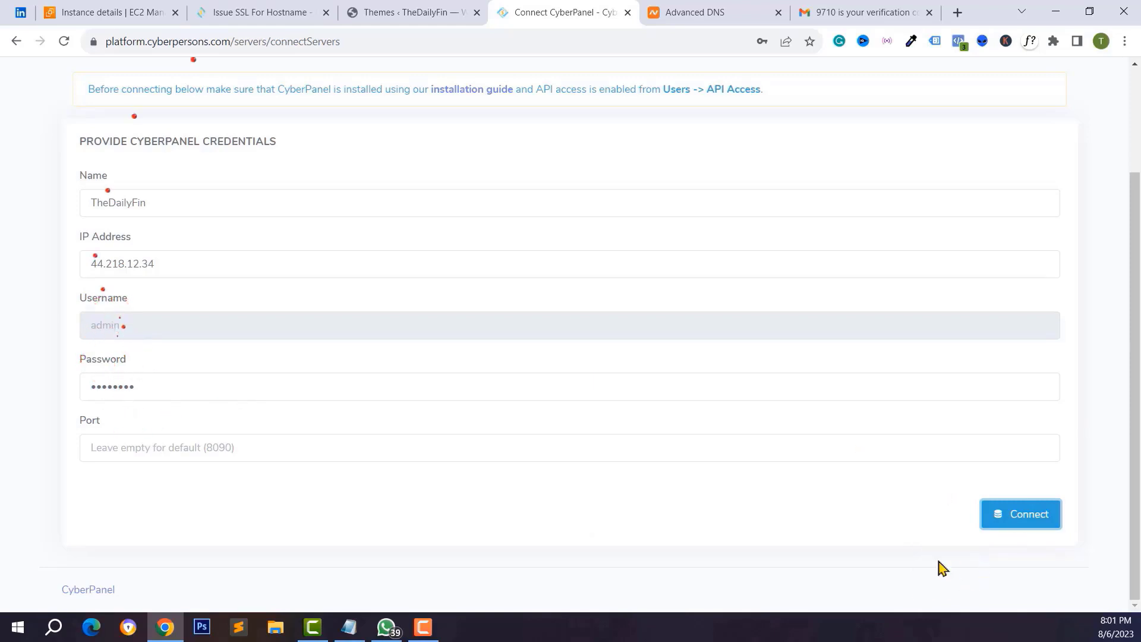
Return to the CyberPanel home dashboard and expand the Users options.
left_click(286, 8)
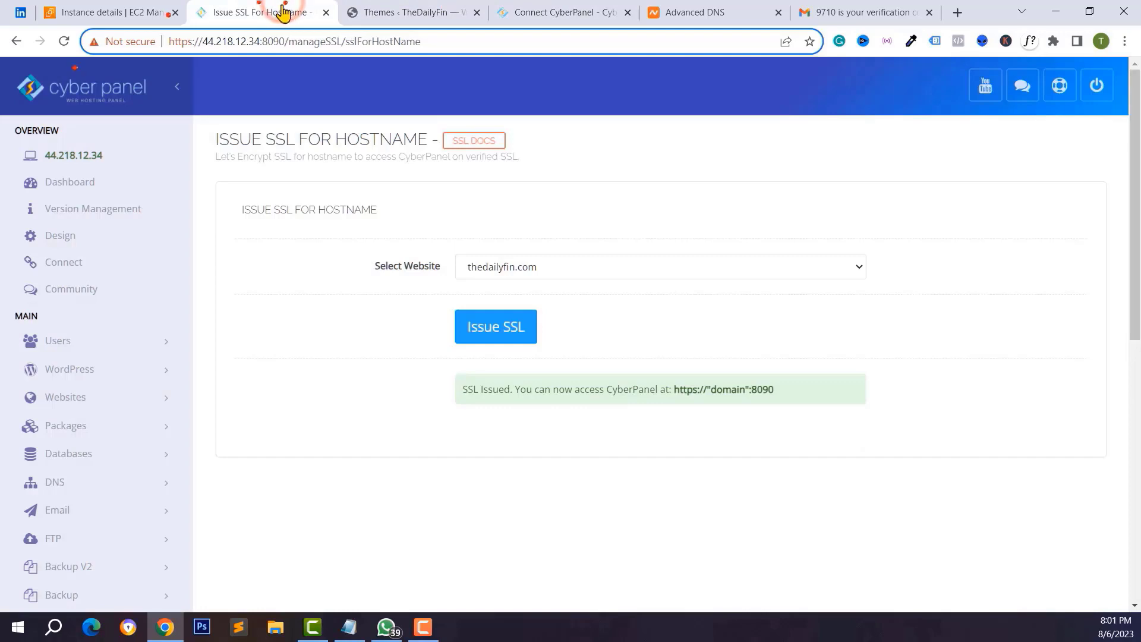
left_click(68, 182)
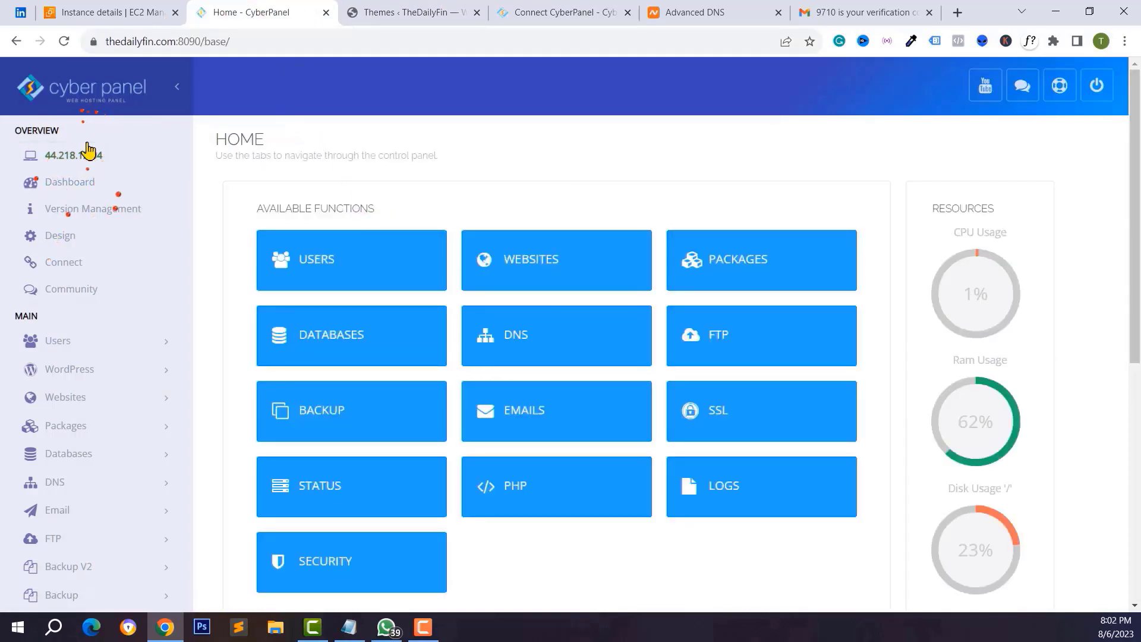
scroll(74, 275, "down", 1)
left_click(89, 315)
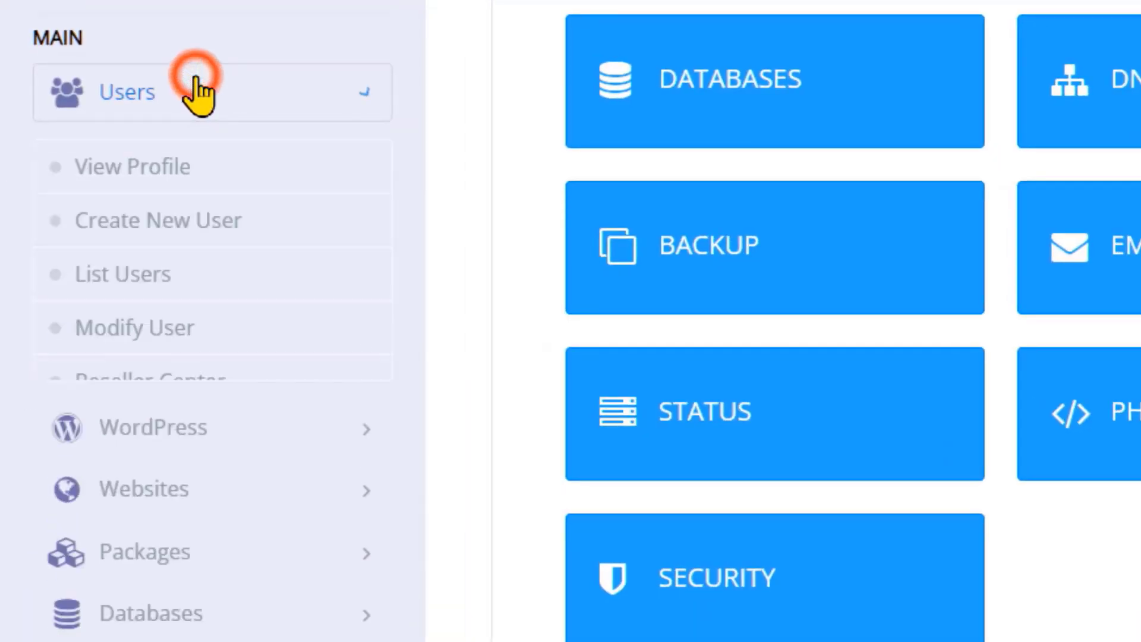
Set API Access to Enable for the admin user and save the change.
left_click(116, 381)
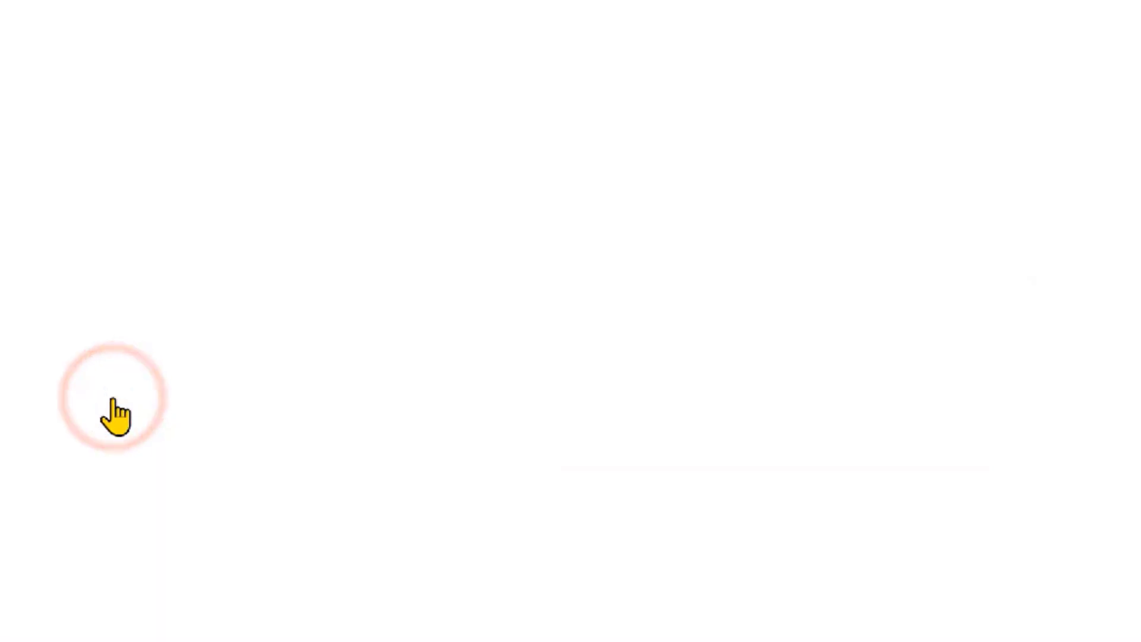
left_click(443, 228)
left_click(393, 265)
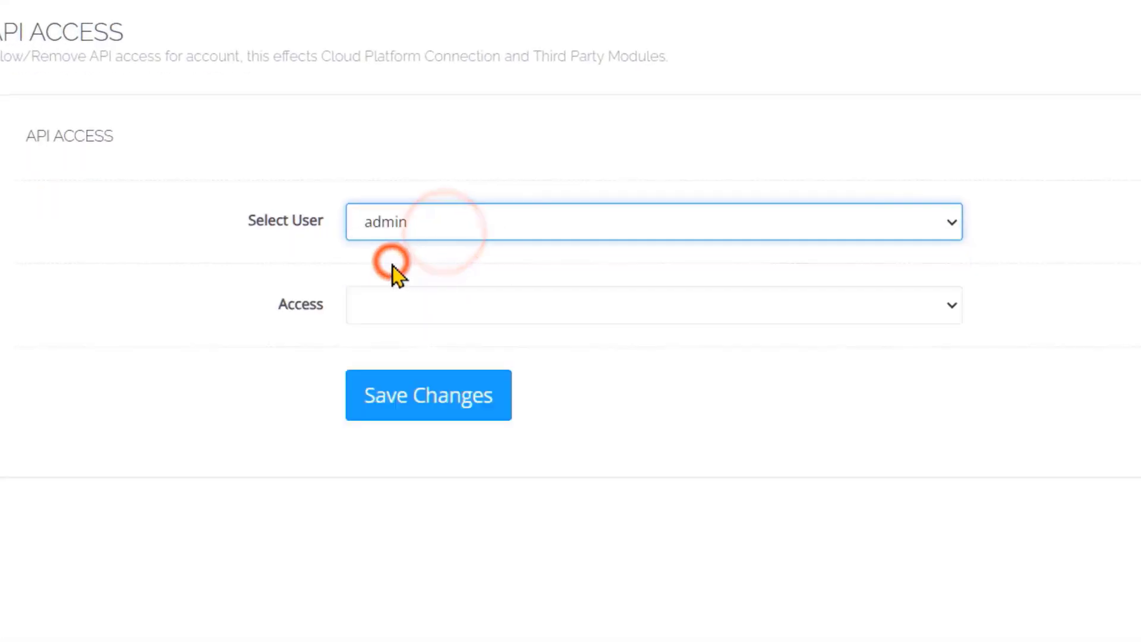
left_click(396, 304)
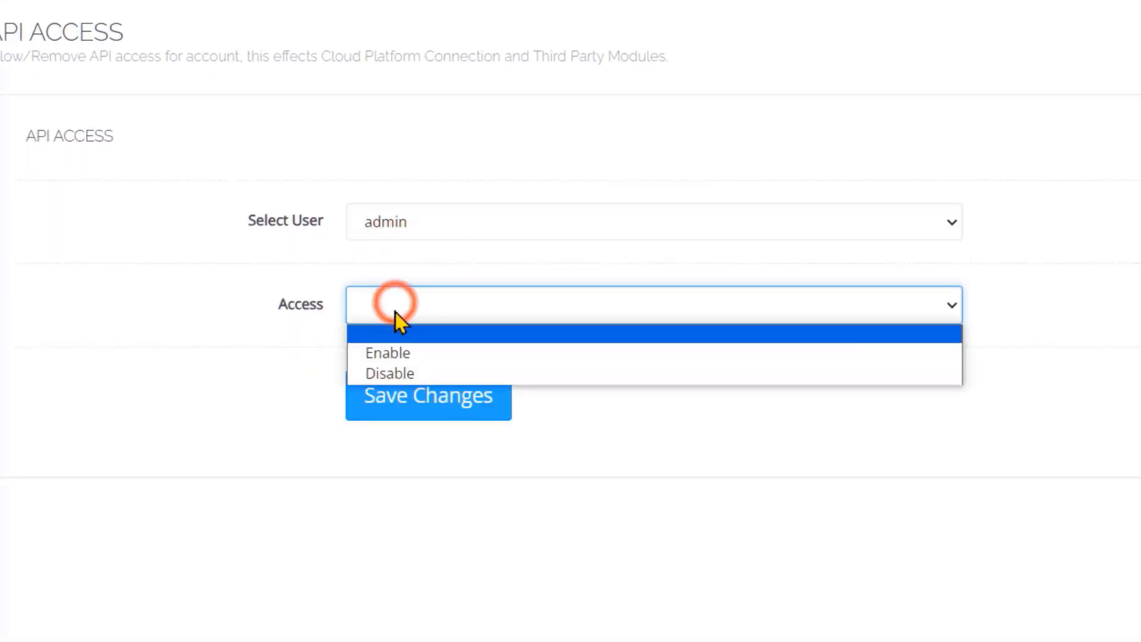
left_click(391, 350)
left_click(444, 399)
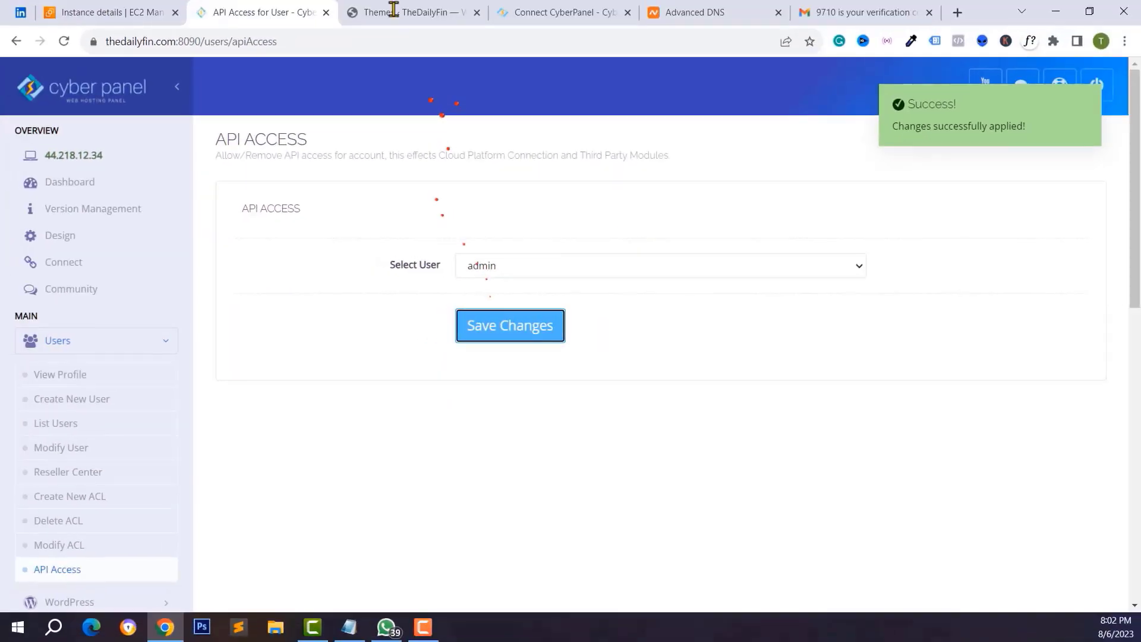
left_click(395, 12)
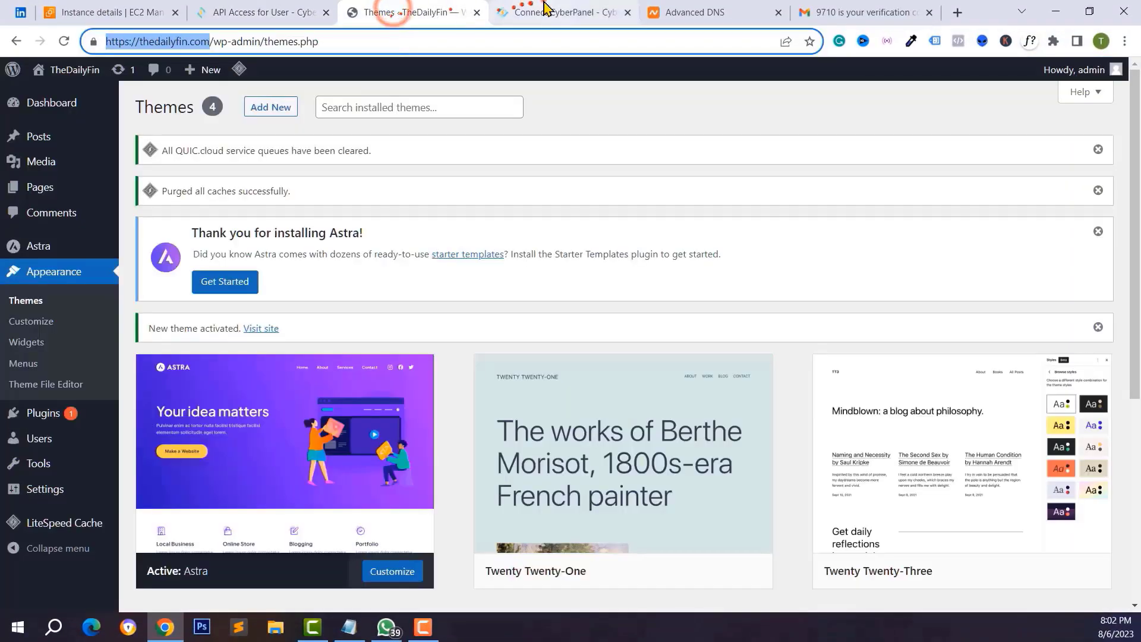
Connect the TheDailyFin server from the connection form, then open Servers > List Servers.
left_click(545, 9)
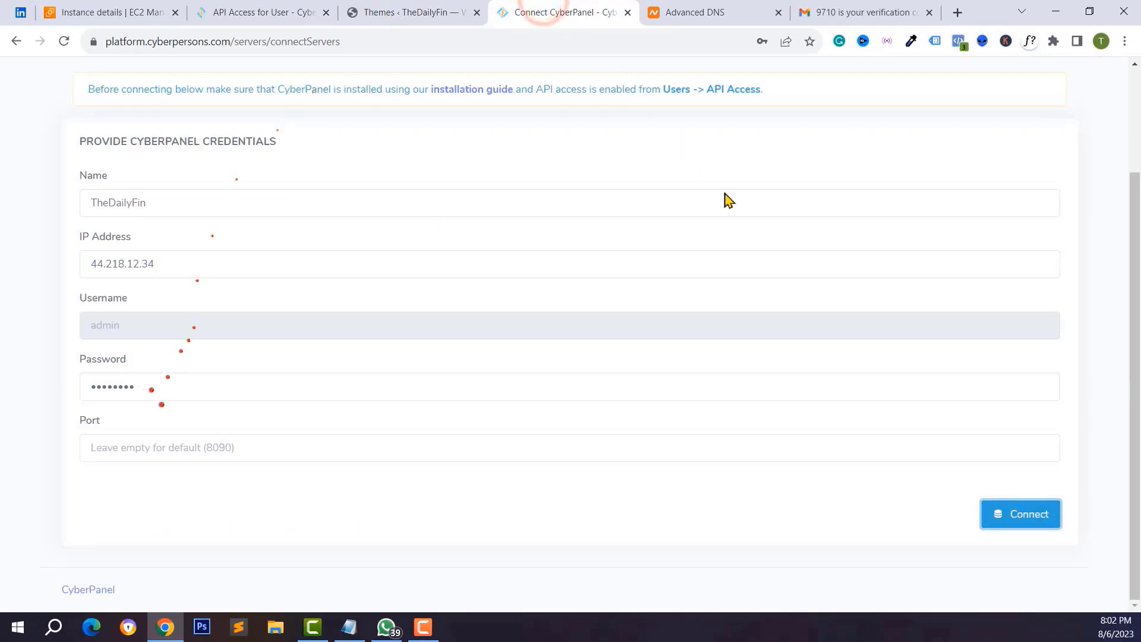
left_click(1024, 515)
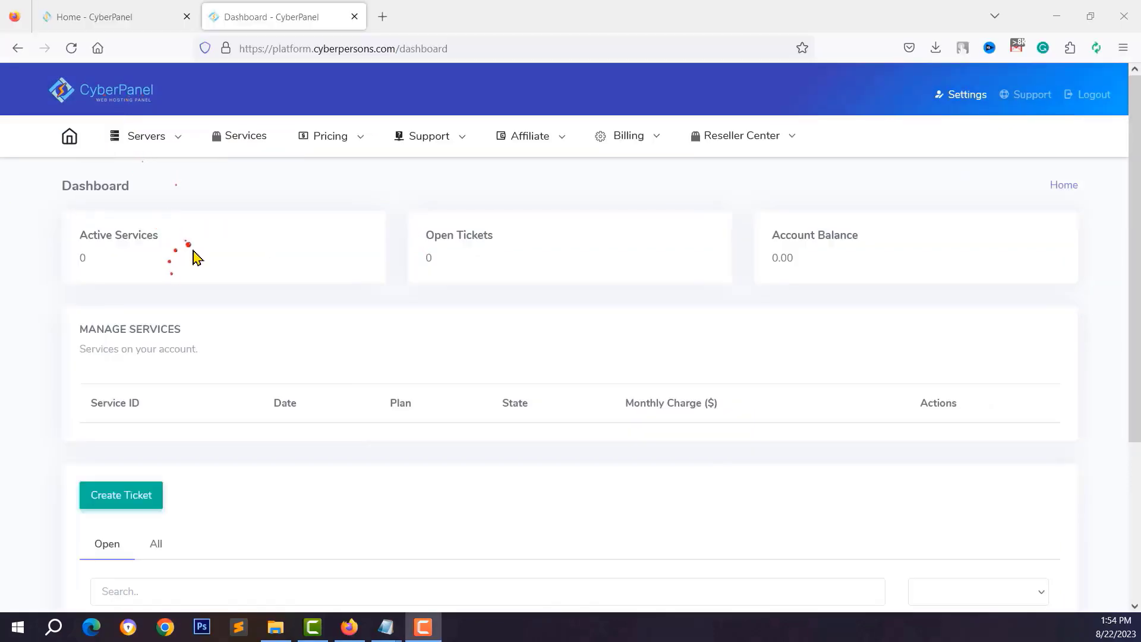
left_click(153, 139)
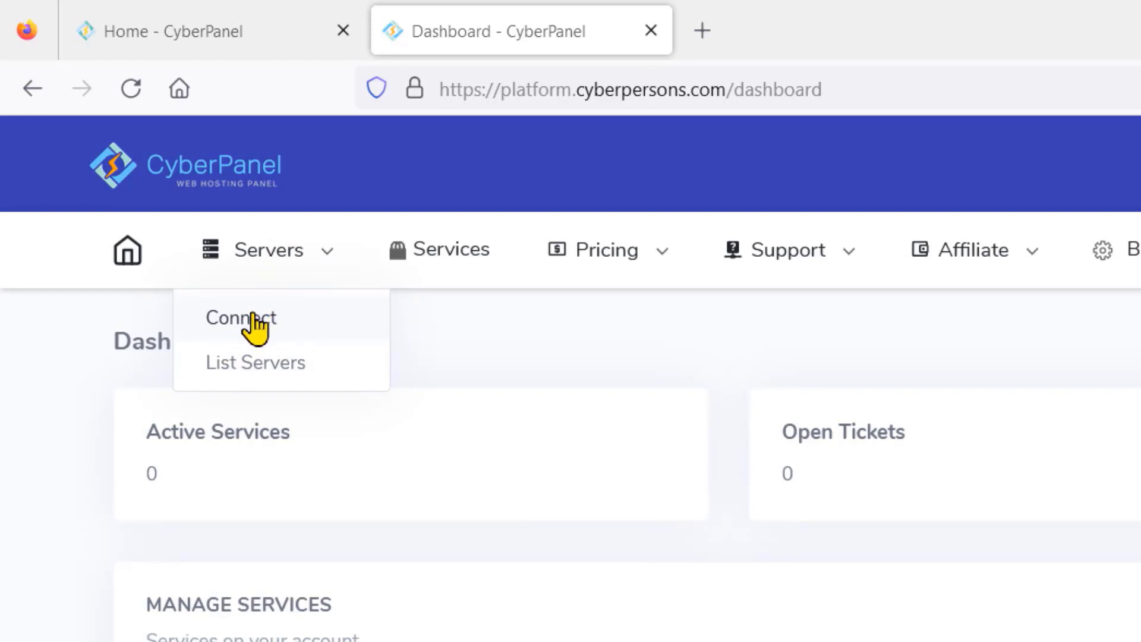
left_click(241, 362)
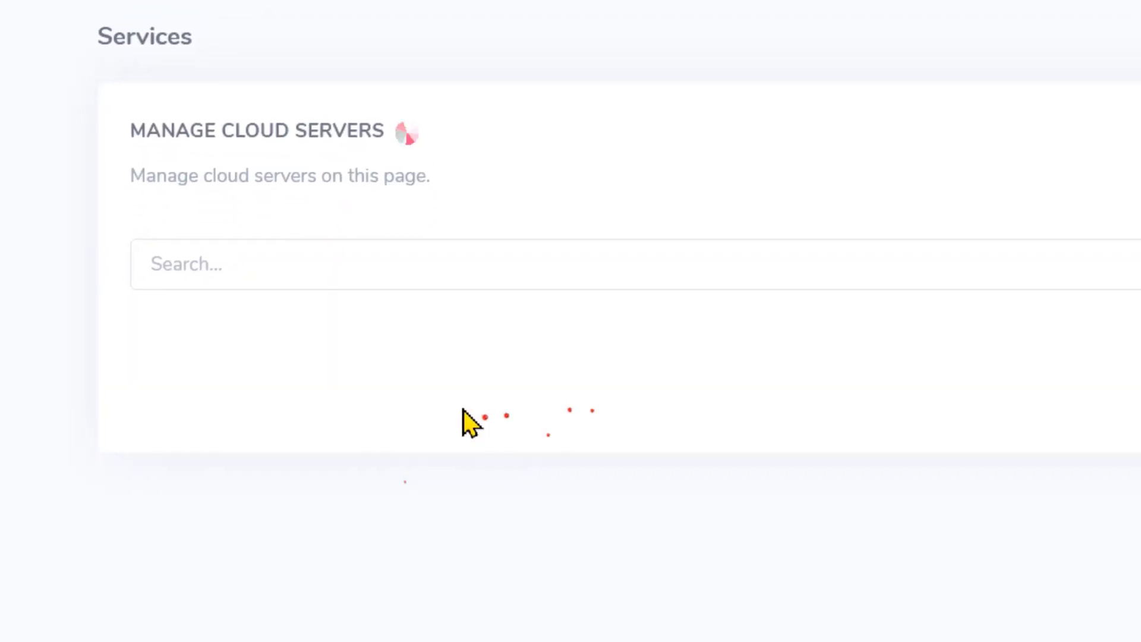
Open Manage for the thedailyfin server and highlight its 954MB total memory.
left_click(466, 419)
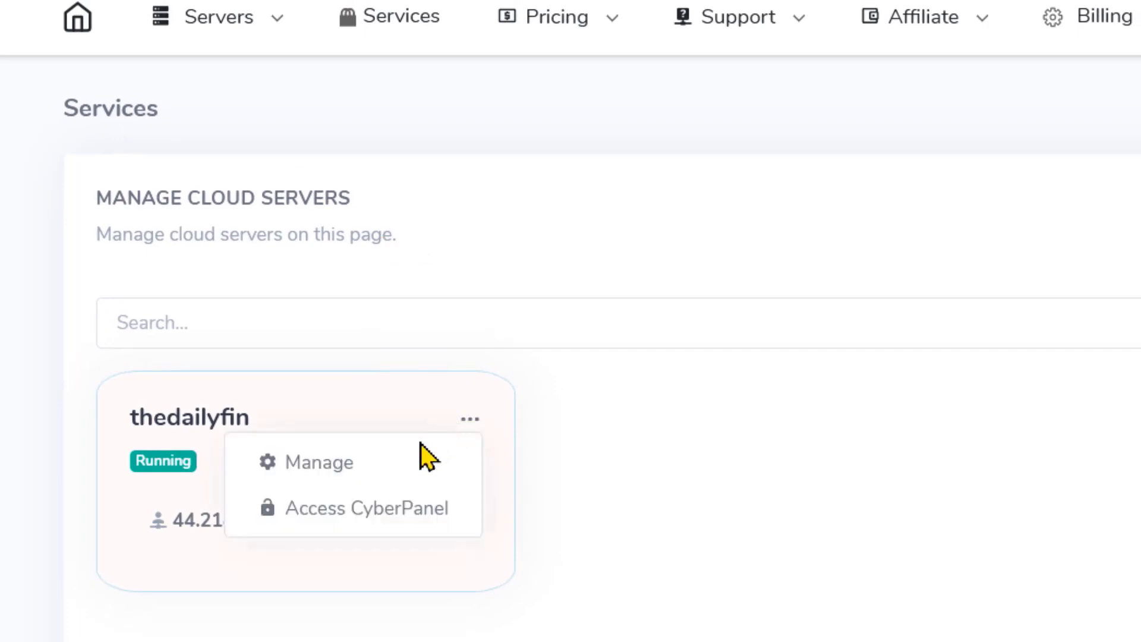
left_click(356, 470)
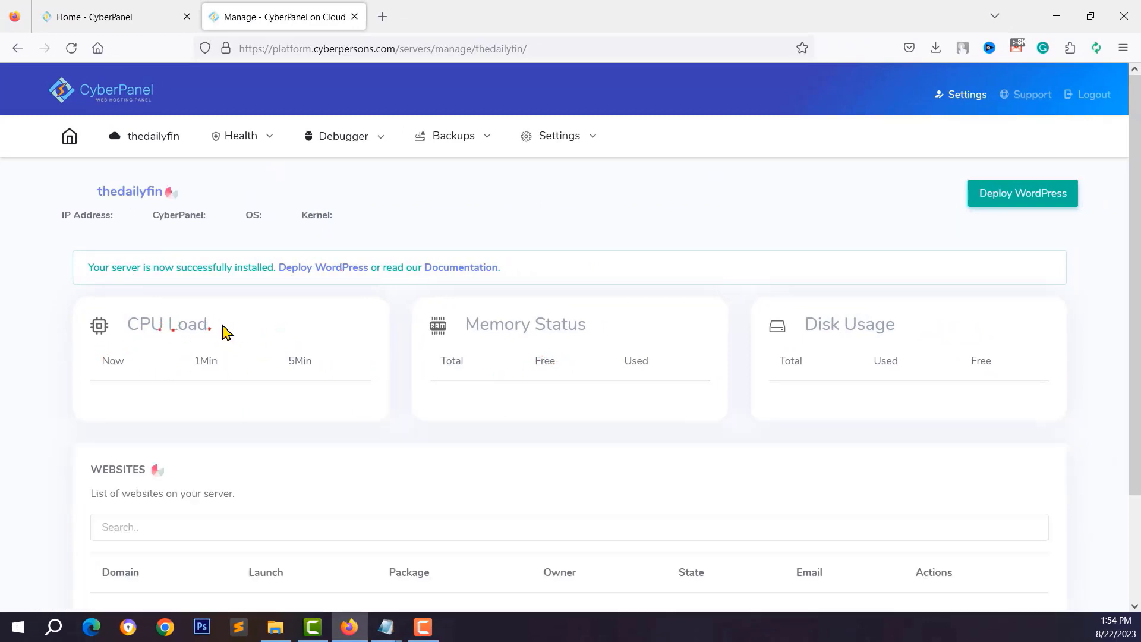
scroll(519, 282, "down", 1)
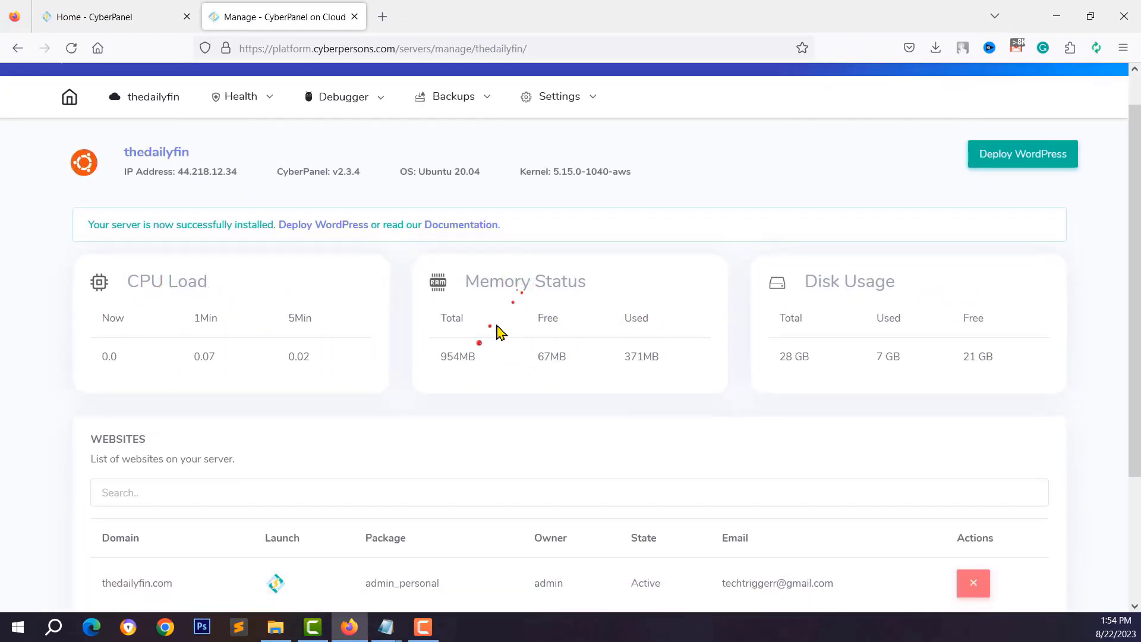
left_click_drag(436, 352, 474, 352)
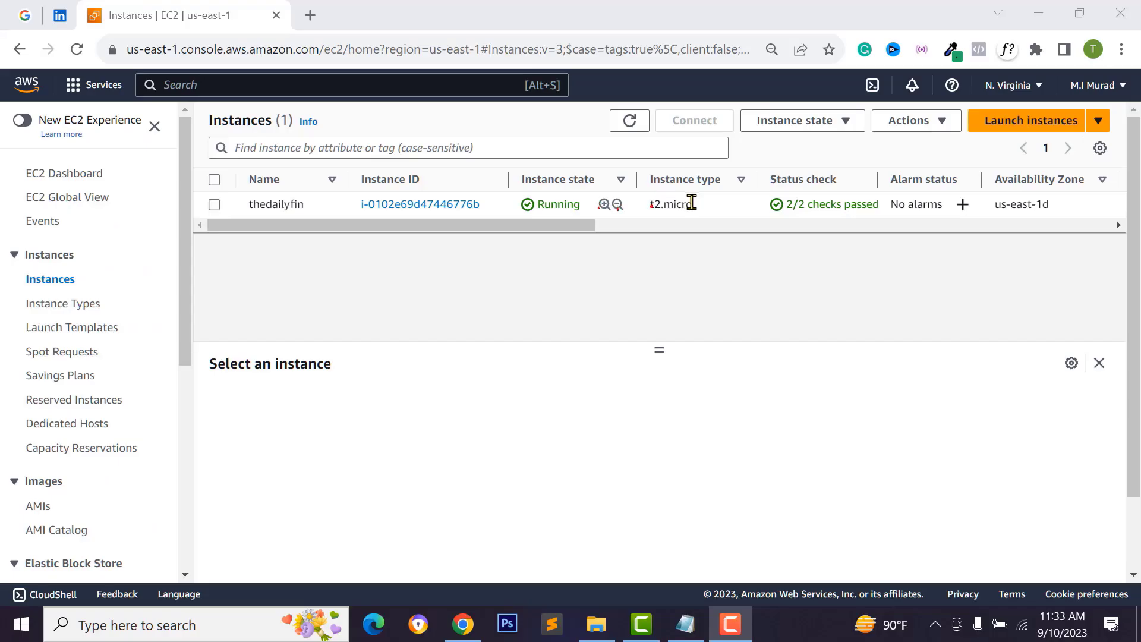
Stop the t2.micro thedailyfin instance so it shows as Stopped.
double_click(1133, 121)
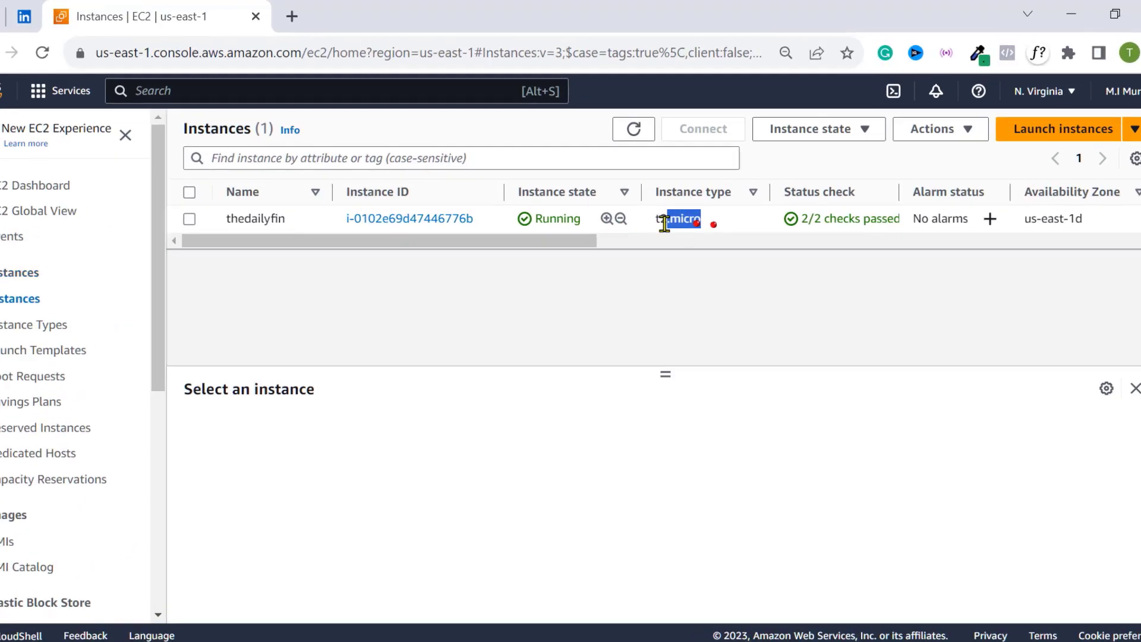
left_click(731, 300)
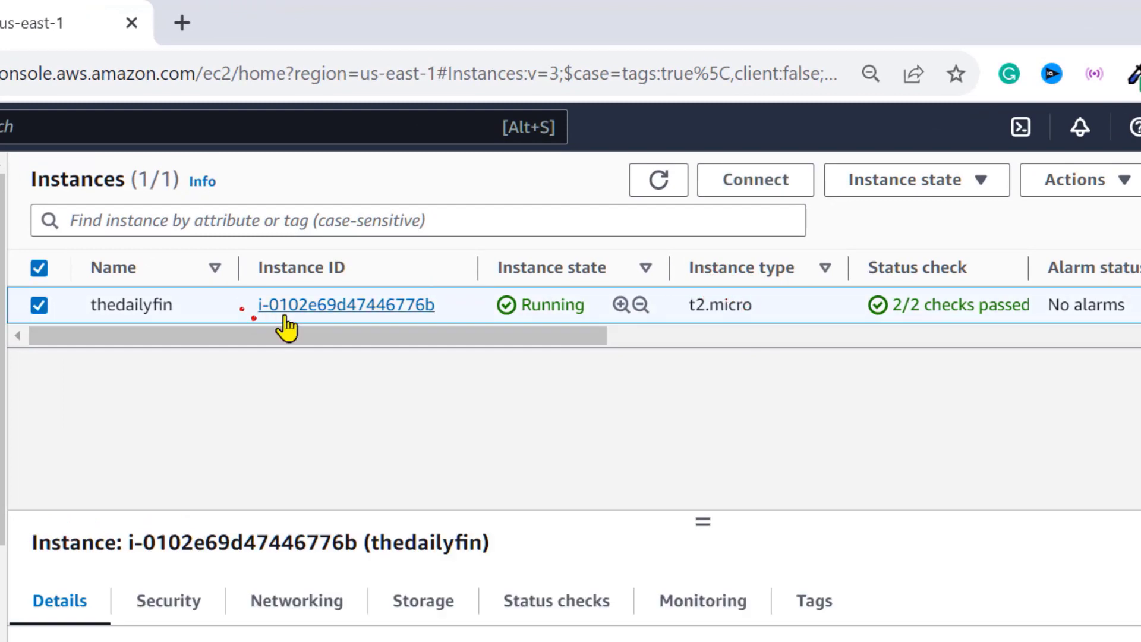
left_click(307, 313)
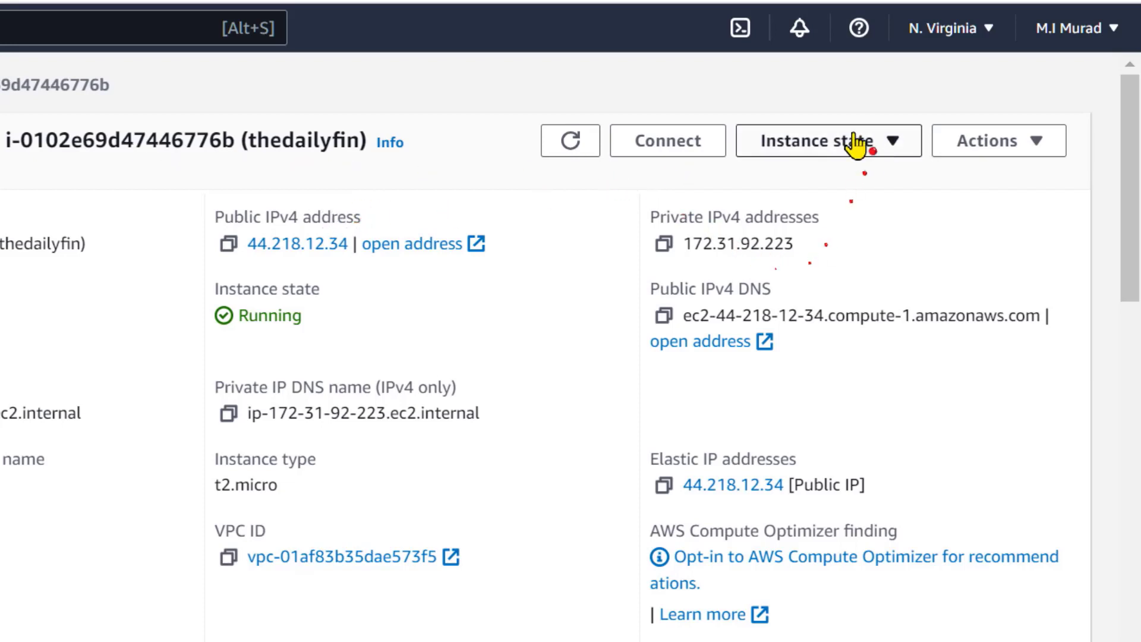
left_click(822, 146)
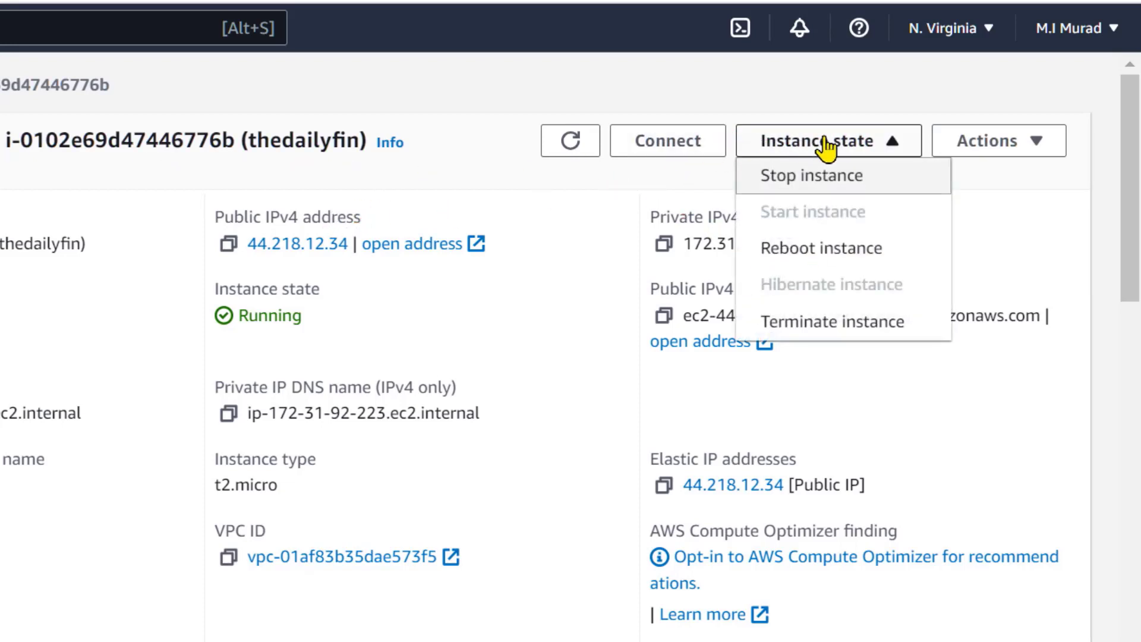
left_click(824, 178)
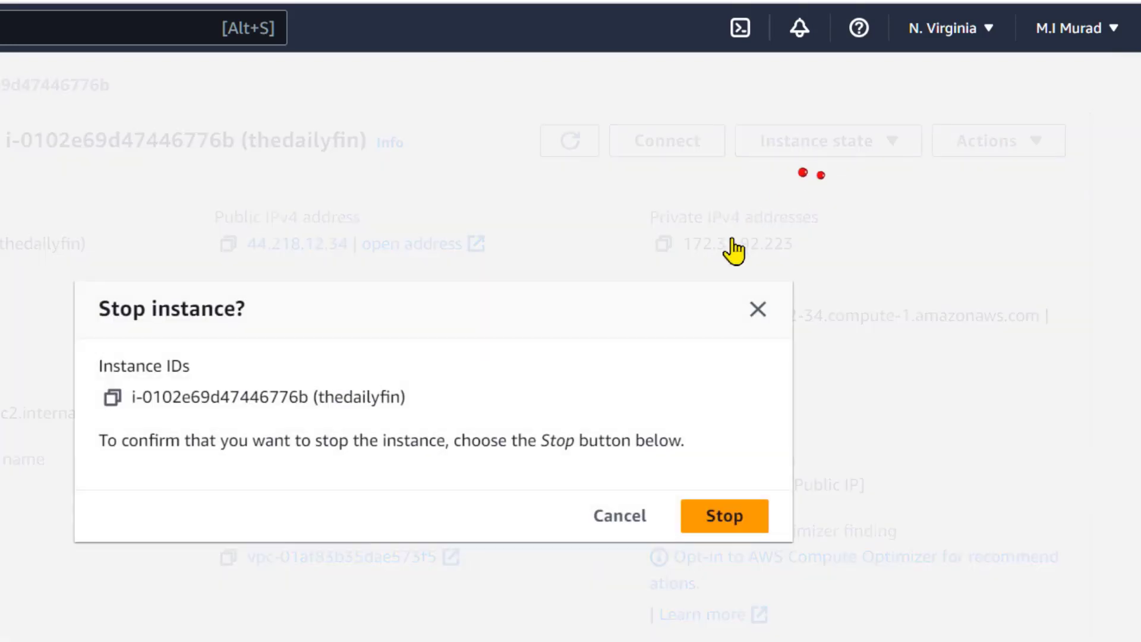
left_click(704, 523)
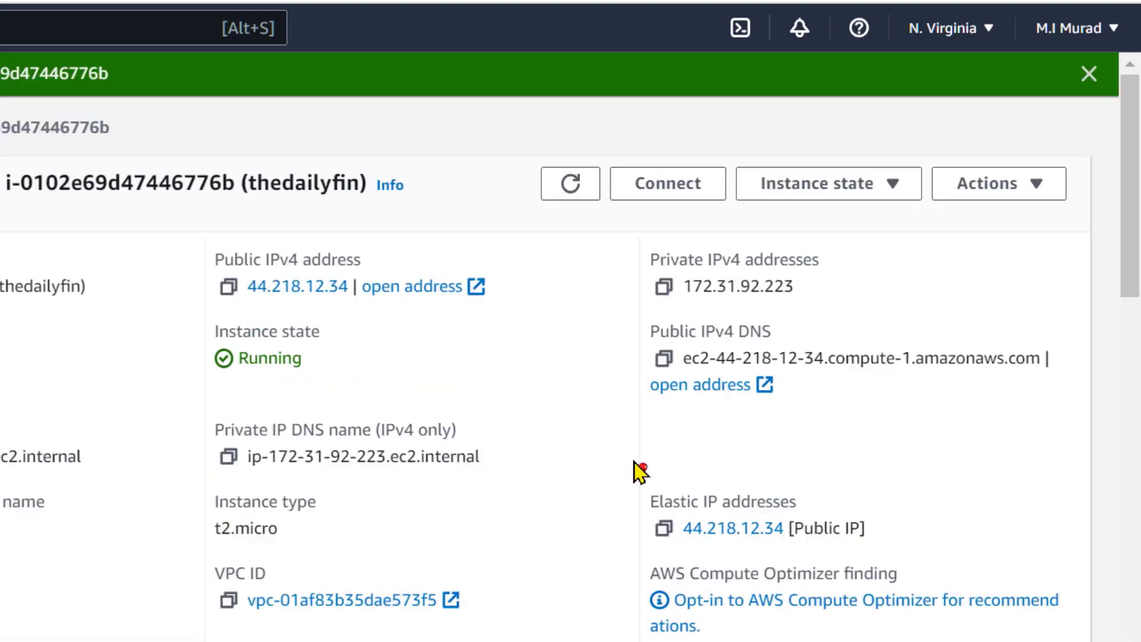
double_click(281, 320)
left_click(281, 320)
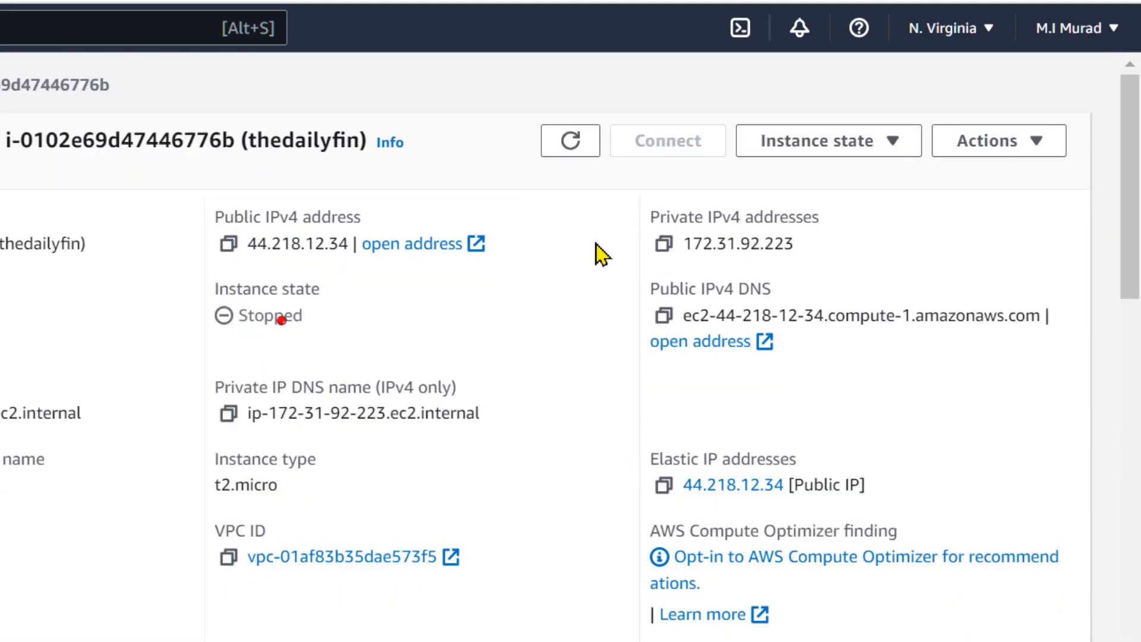
Open the Change instance type page from Actions > Instance settings.
left_click(1014, 150)
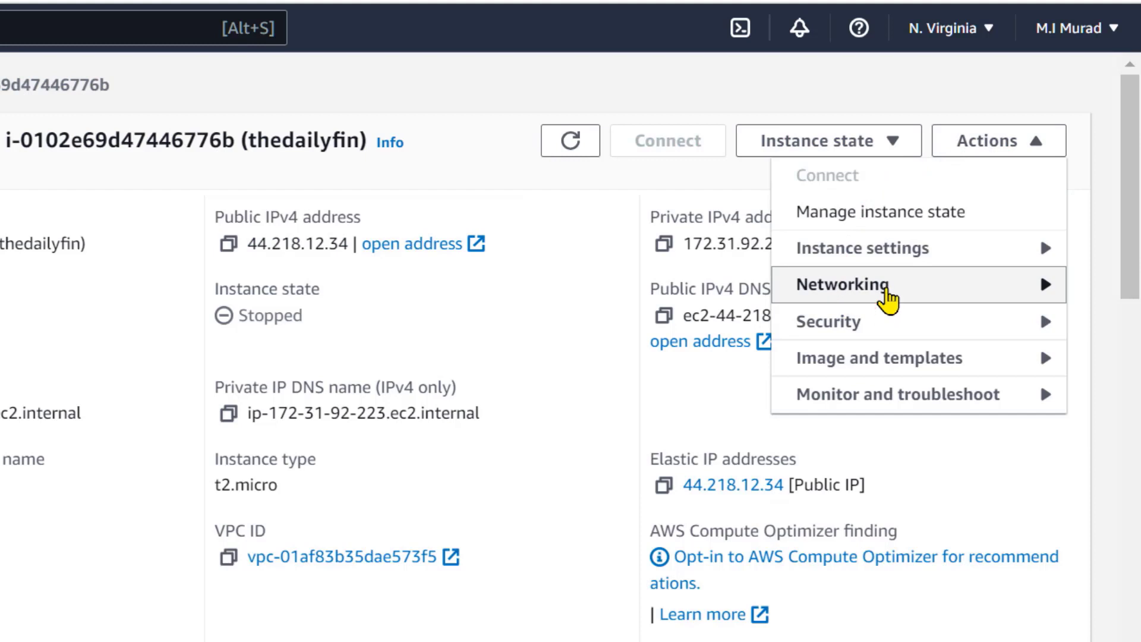
left_click(871, 257)
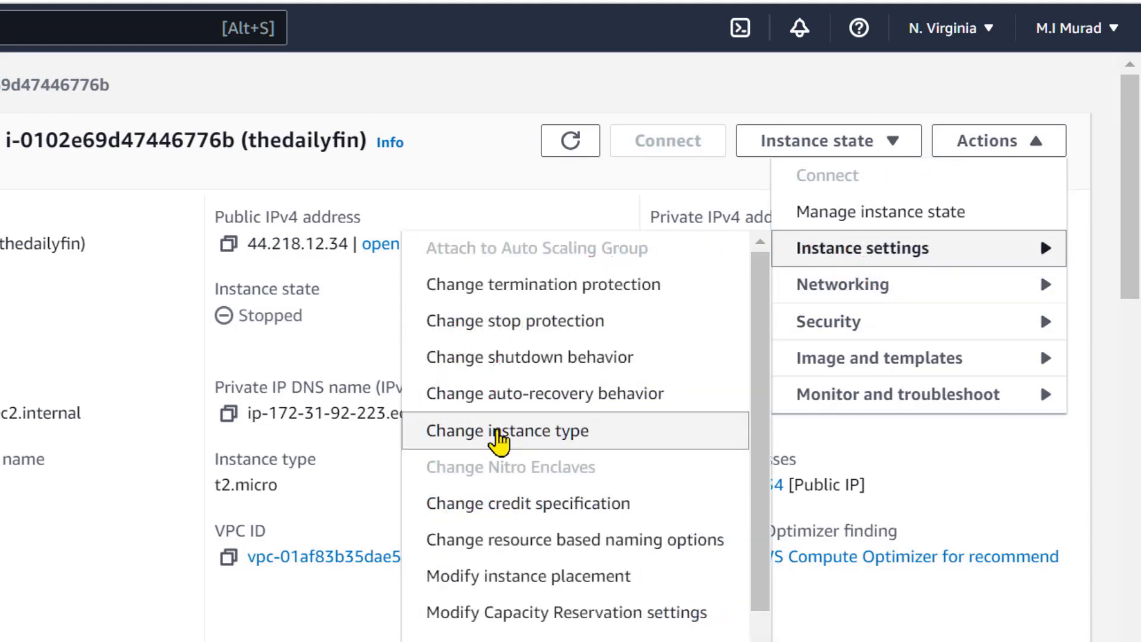
left_click(498, 434)
Scroll through the available instance types, keep t2.micro, and note CyberPanel's 67MB free memory.
left_click(331, 470)
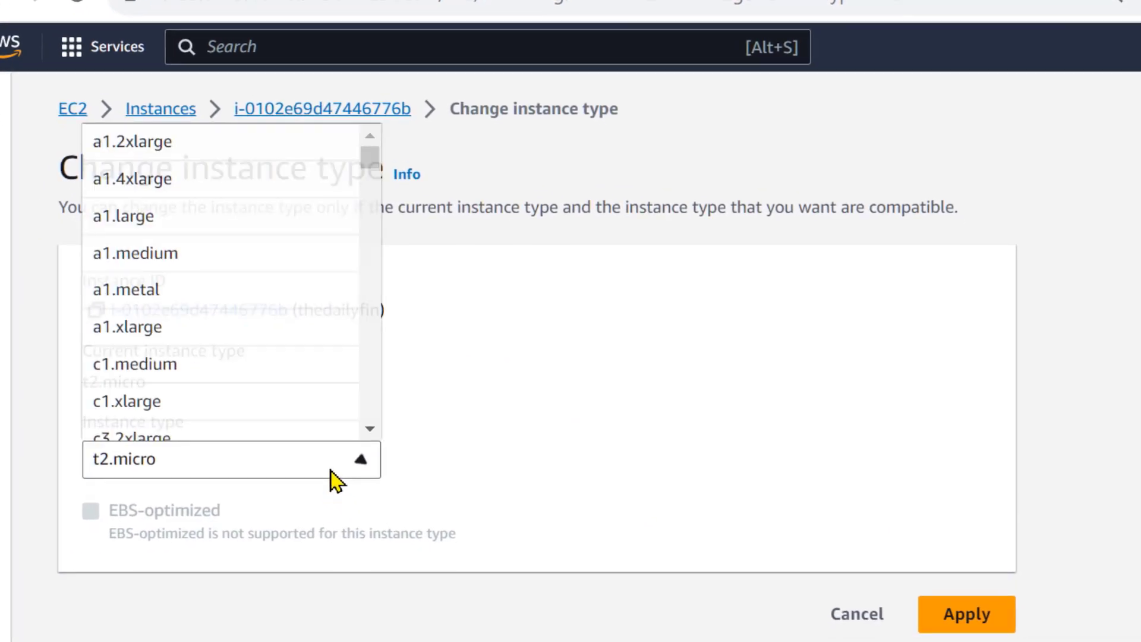
scroll(202, 296, "down", 10)
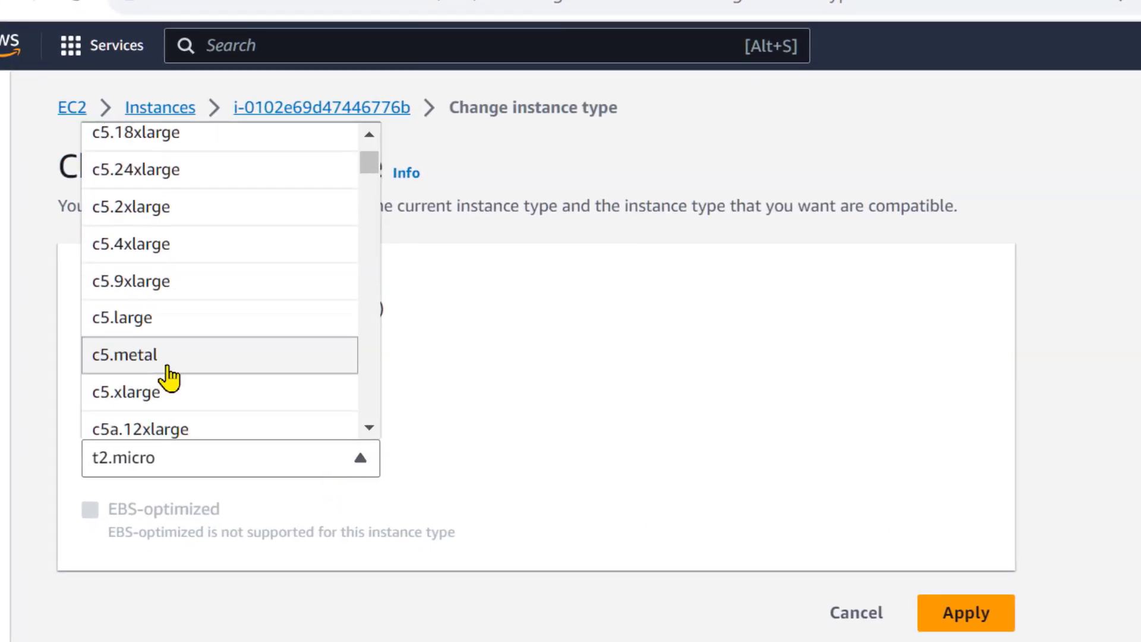
scroll(169, 367, "down", 5)
key("Escape")
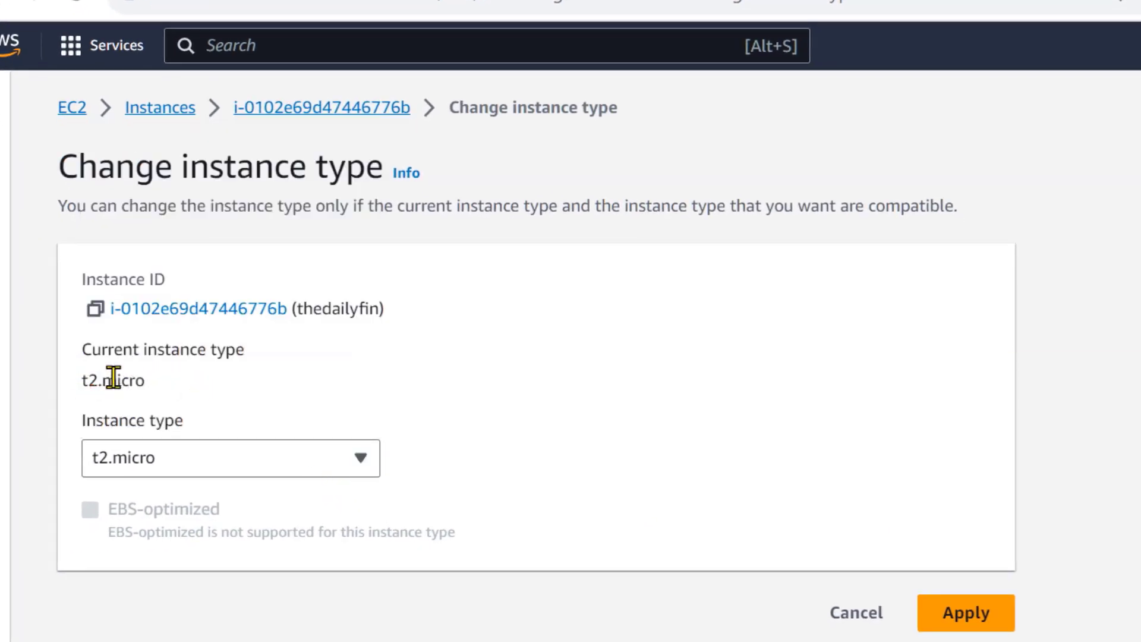
left_click(254, 471)
left_click(454, 365)
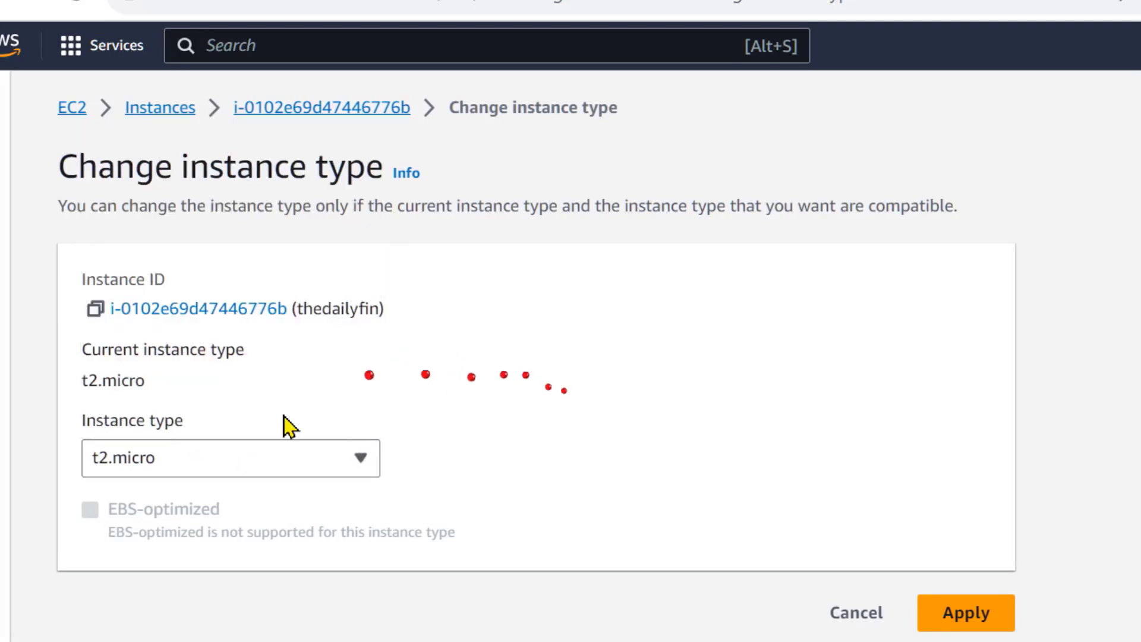
left_click(225, 470)
scroll(219, 365, "down", 1)
scroll(204, 344, "up", 1)
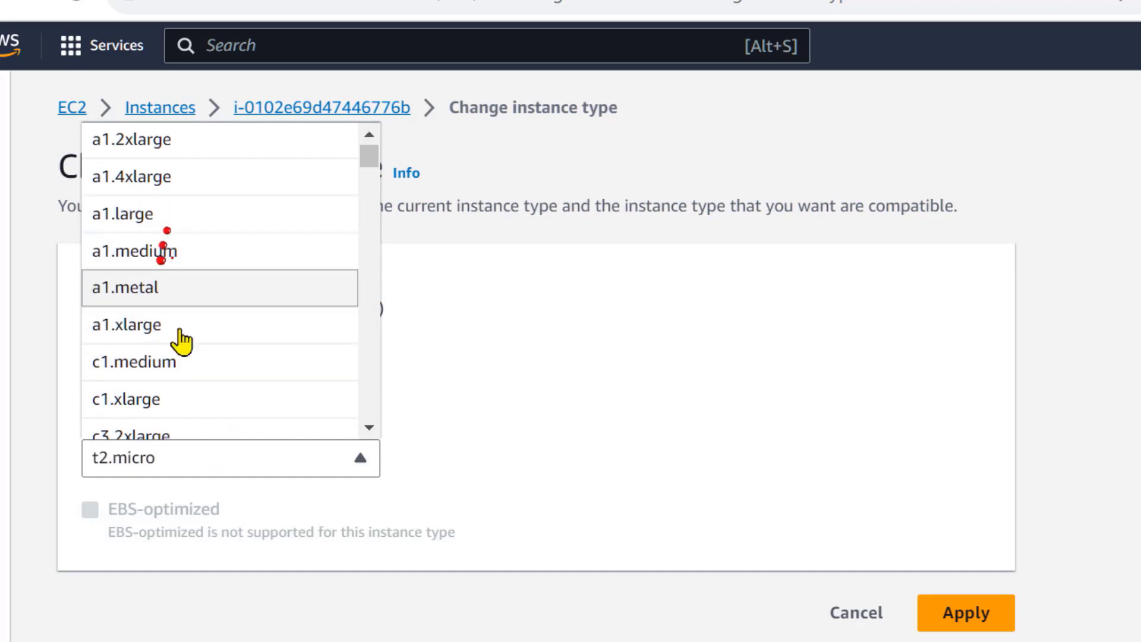
scroll(181, 340, "down", 6)
left_click(492, 357)
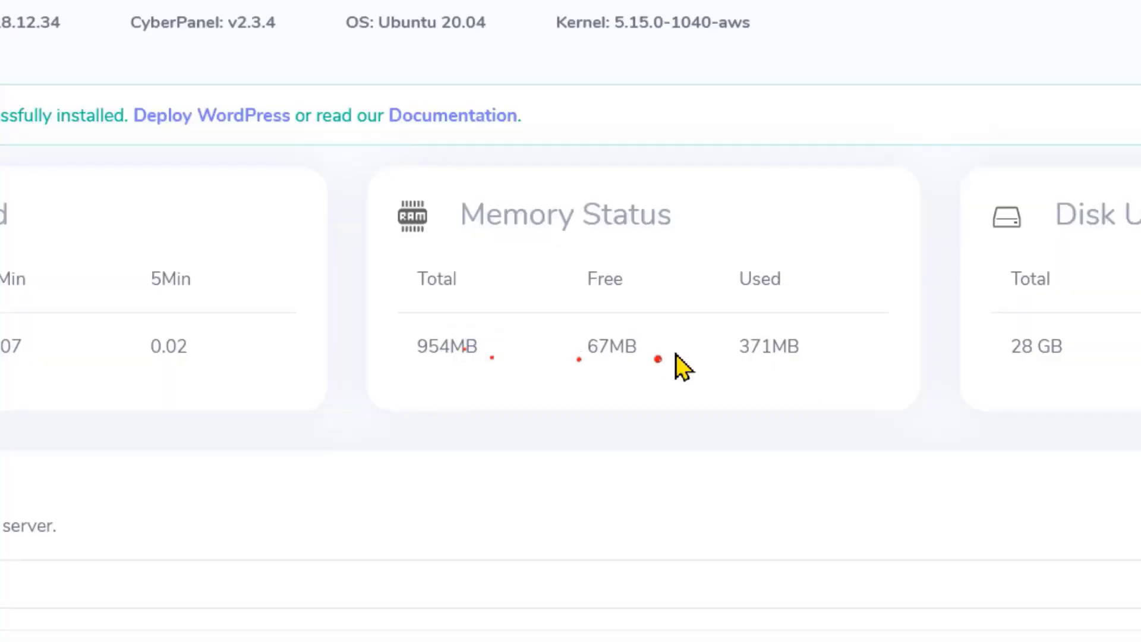
left_click_drag(678, 359, 583, 353)
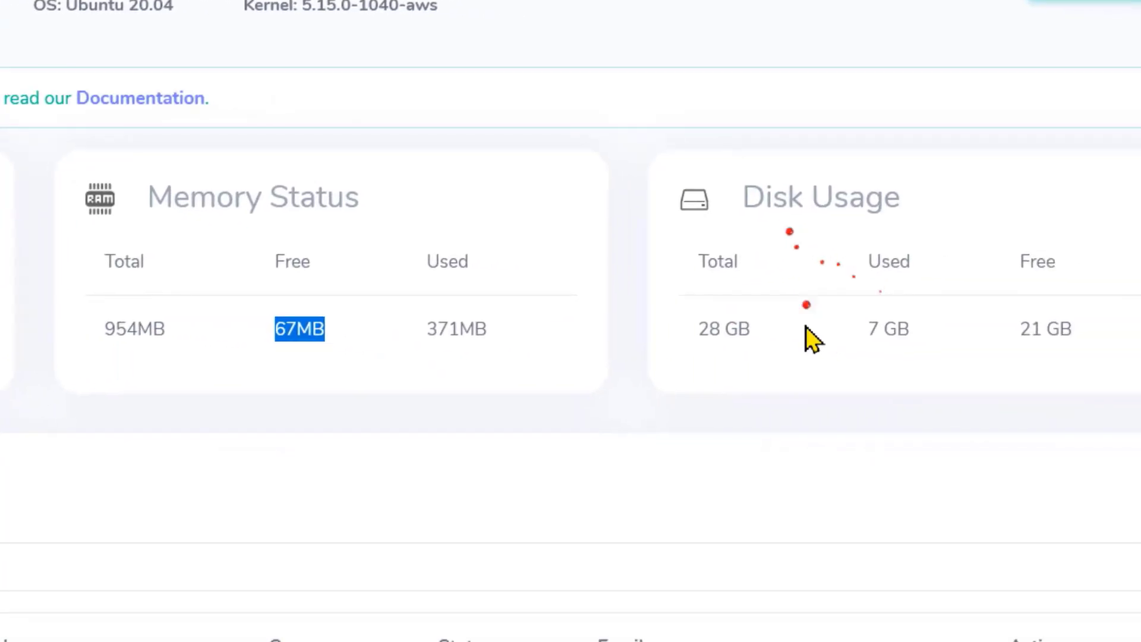
Highlight thedailyfin's total, used and free (21 GB) disk space values.
left_click(648, 327)
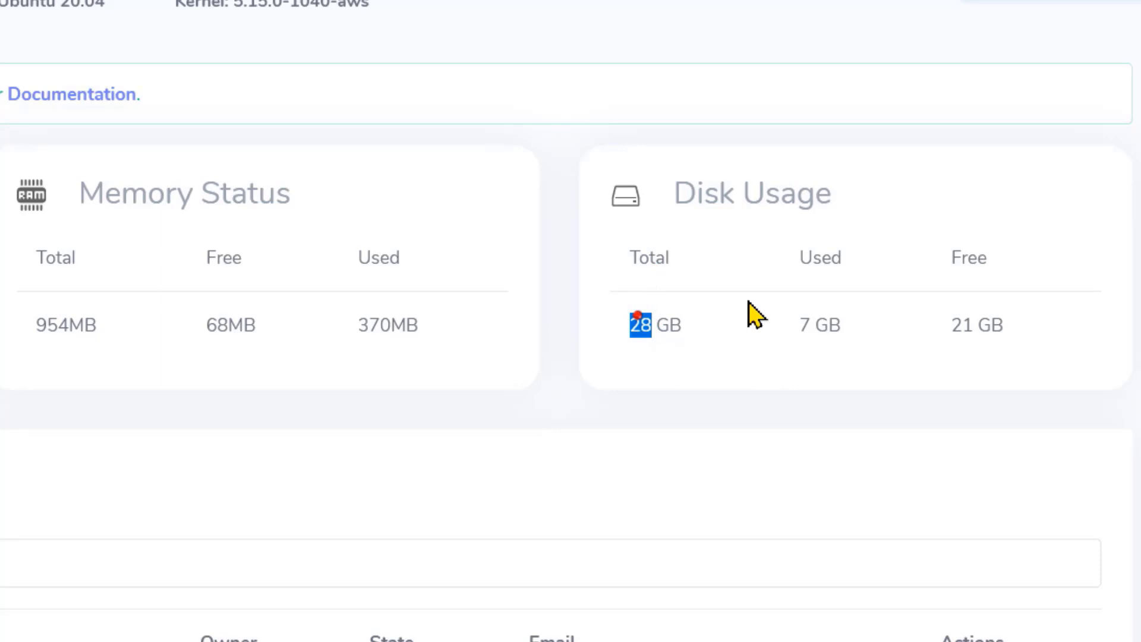
left_click(812, 324)
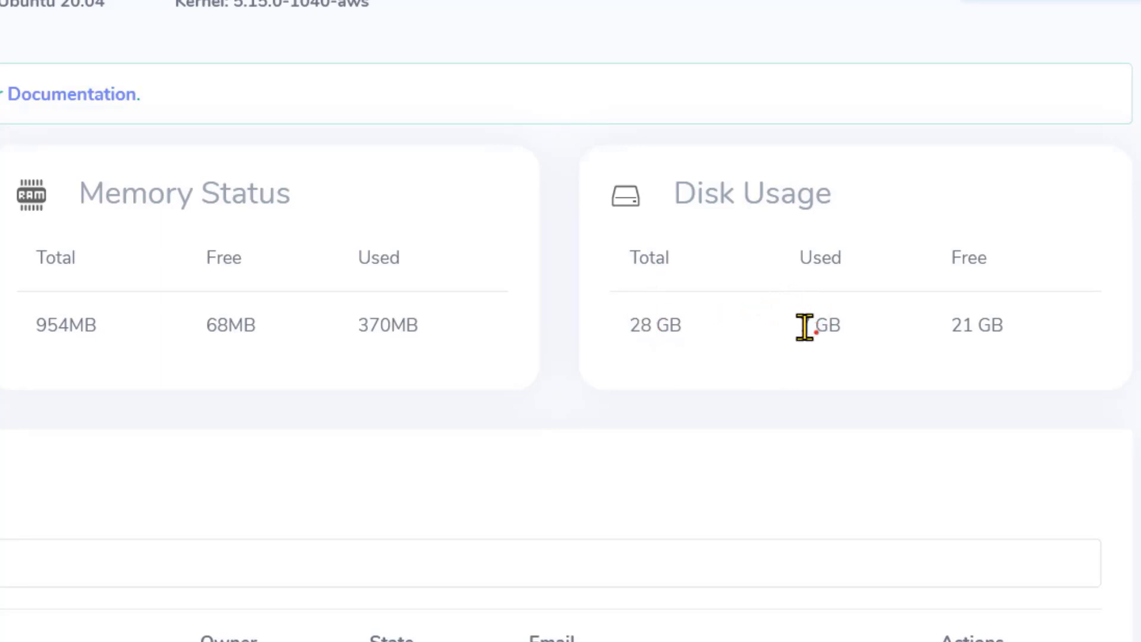
left_click_drag(962, 327, 951, 326)
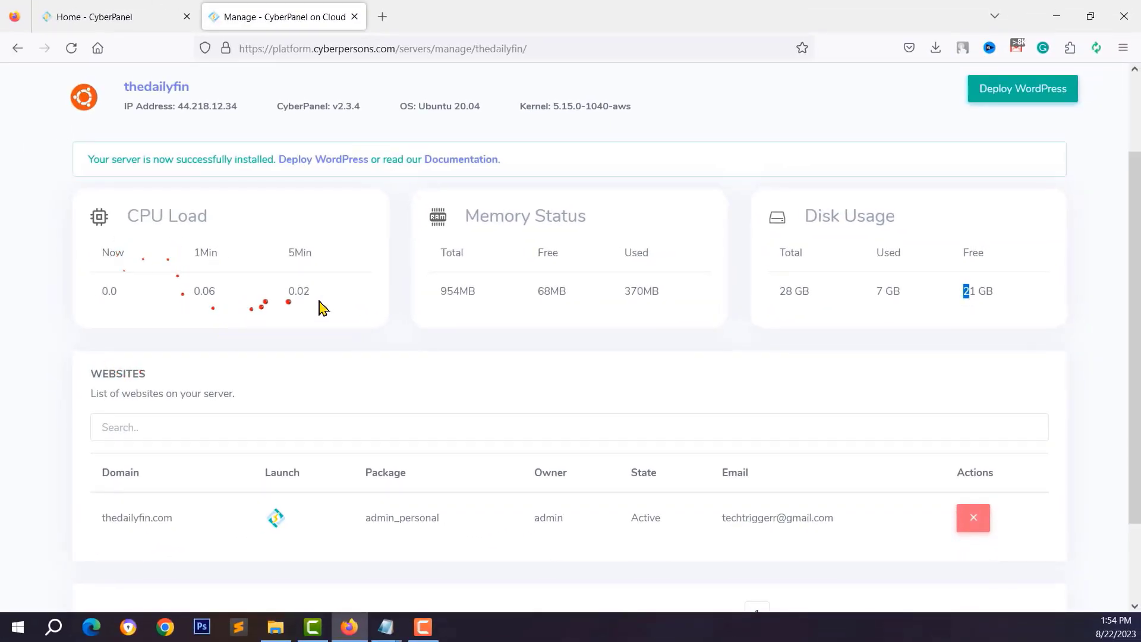
Check thedailyfin.com's admin_personal package in the Websites list, then open the Settings menu.
scroll(340, 445, "down", 2)
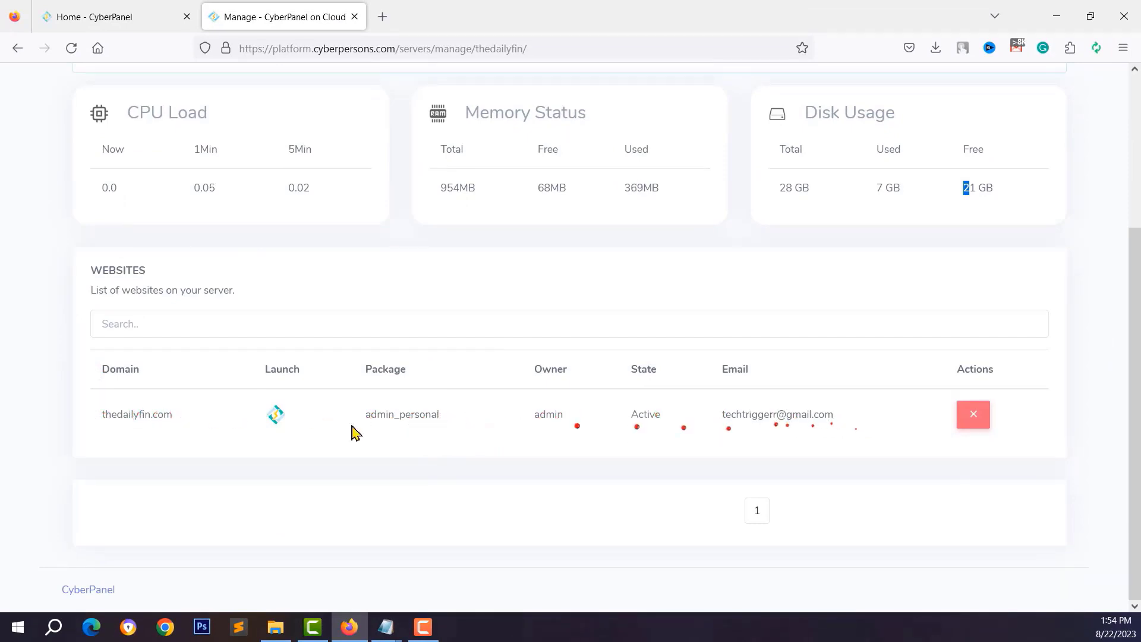
left_click_drag(364, 416, 487, 423)
left_click(560, 416)
scroll(280, 400, "up", 2)
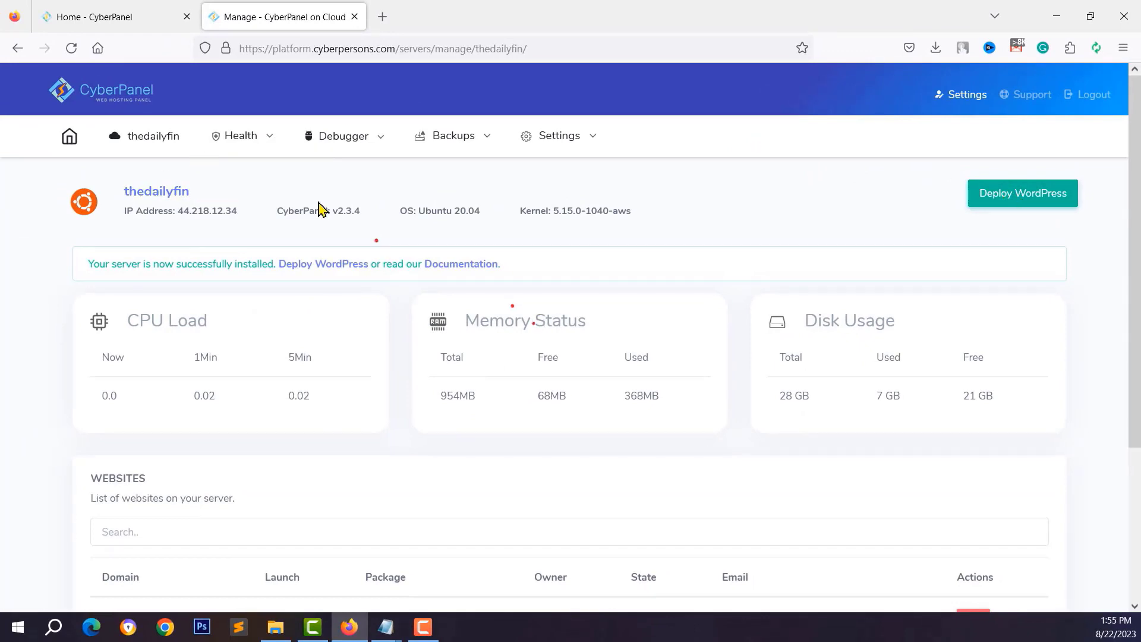
left_click(562, 139)
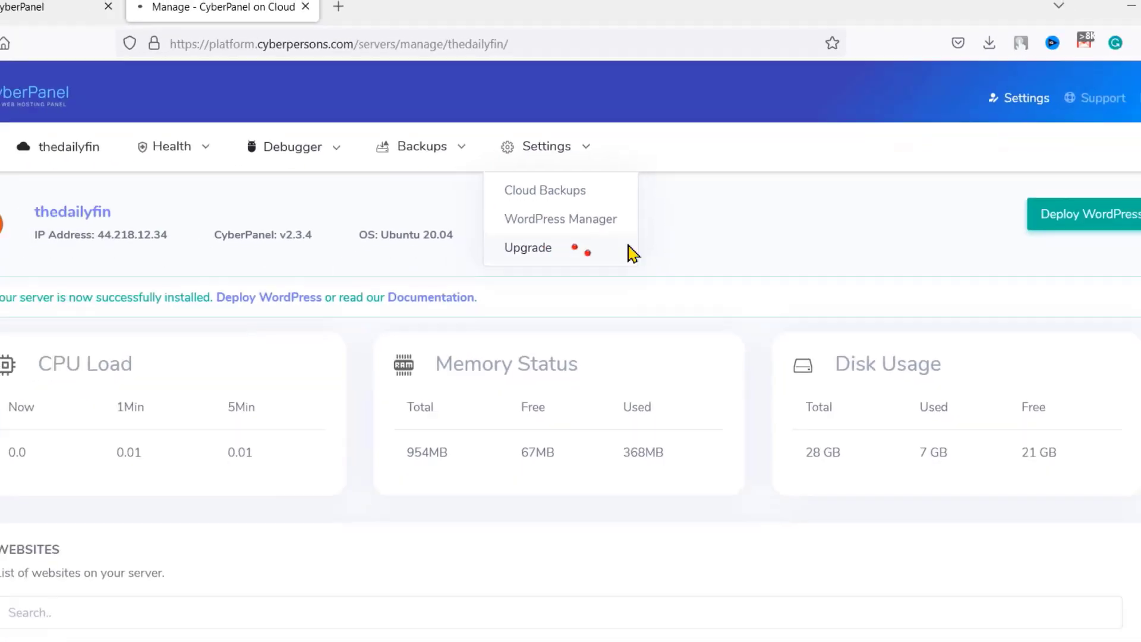
Open the CyberPanel upgrade page and select v2.1.1-dev as the target version.
left_click(631, 249)
left_click(37, 8)
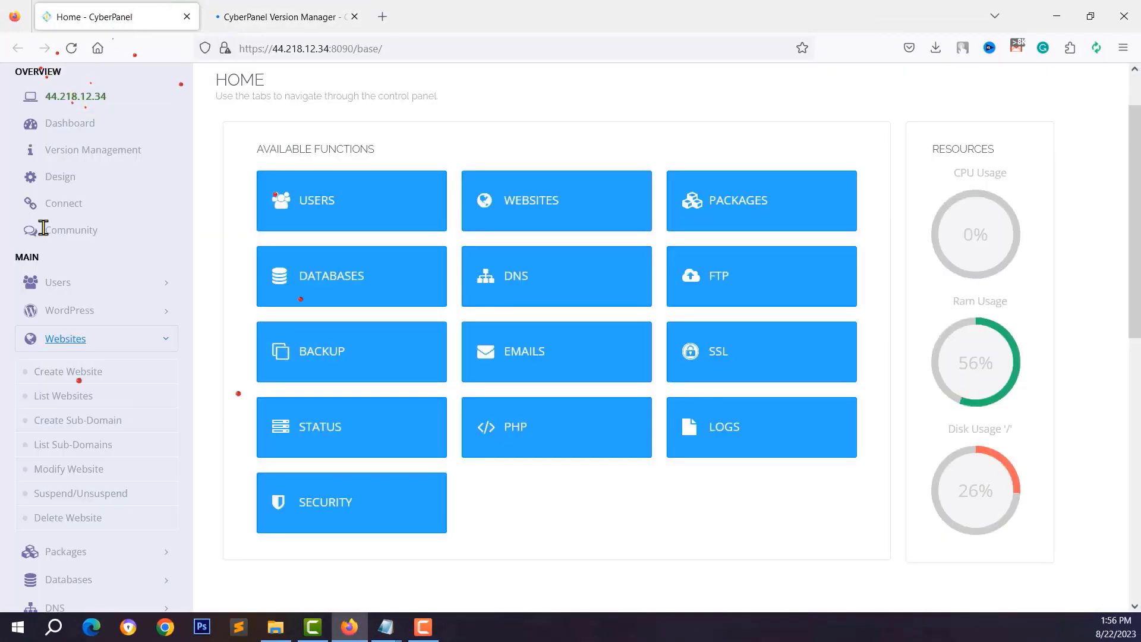
scroll(43, 228, "up", 2)
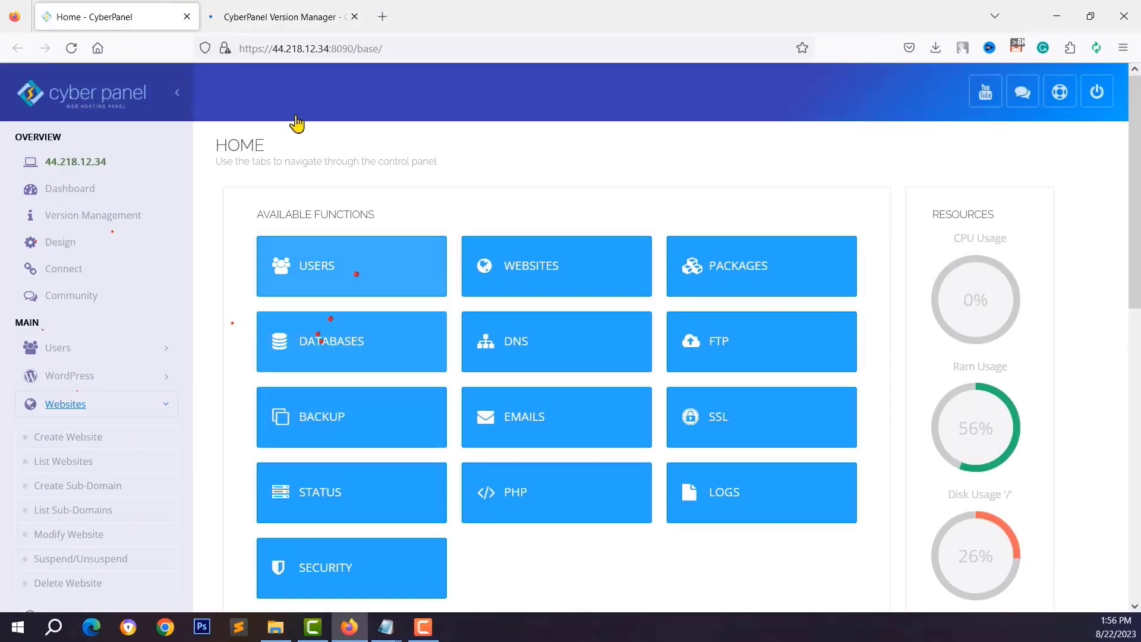
left_click(329, 48)
key("ctrl+Tab")
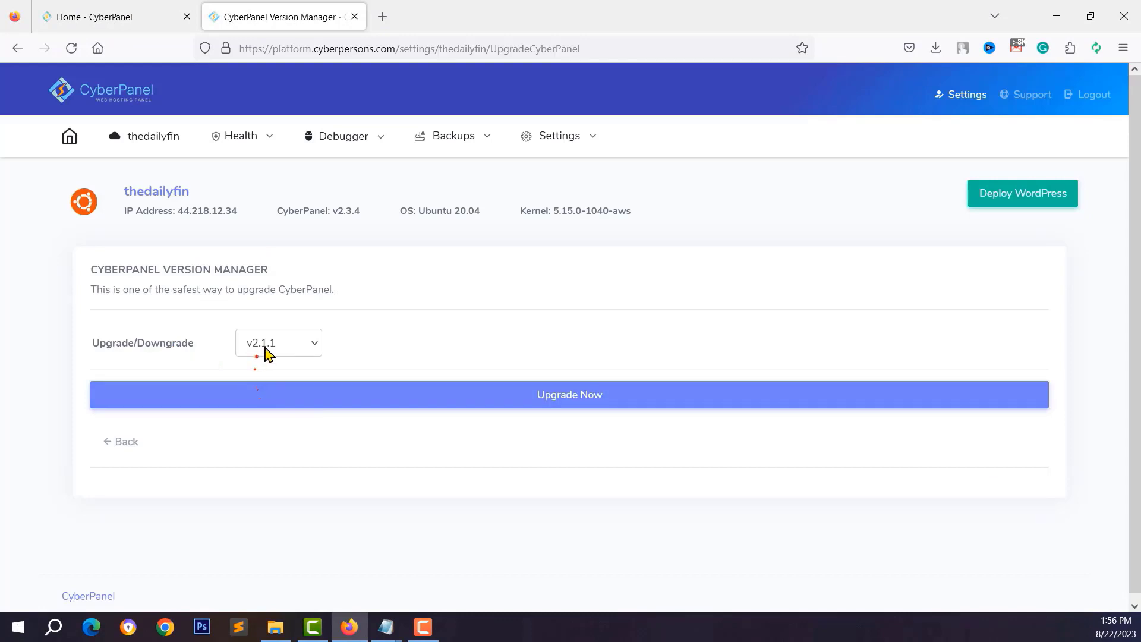
left_click(267, 353)
left_click(295, 393)
Highlight the installed CyberPanel v2.3.4, Ubuntu 20.04 and kernel versions, then return Home.
left_click_drag(273, 213, 484, 214)
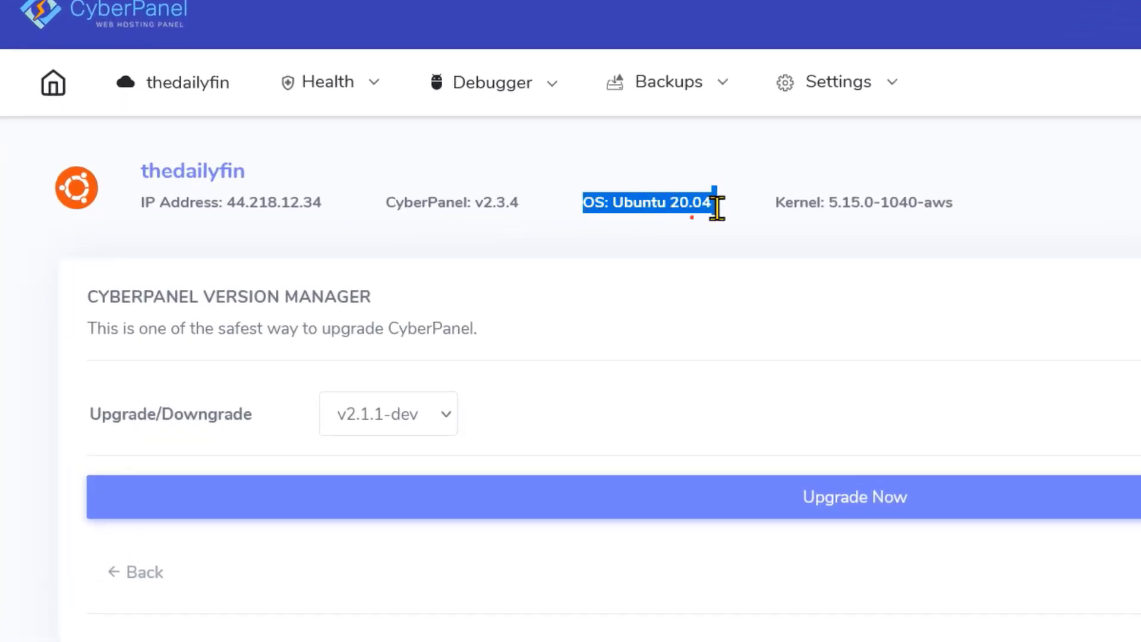
left_click_drag(716, 208, 669, 225)
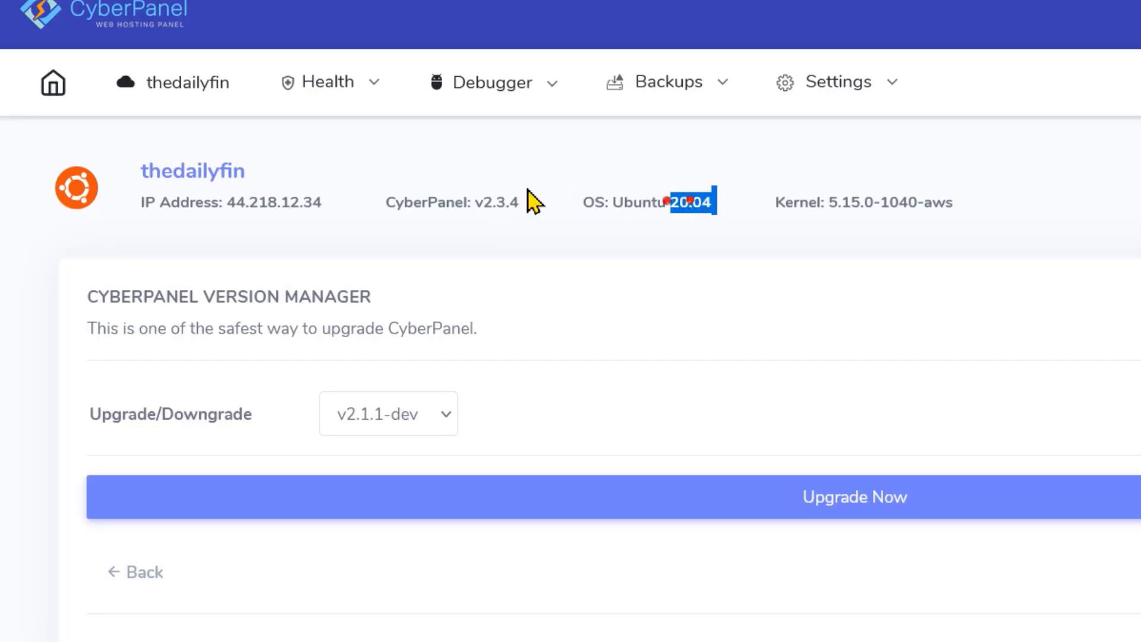
left_click(260, 204)
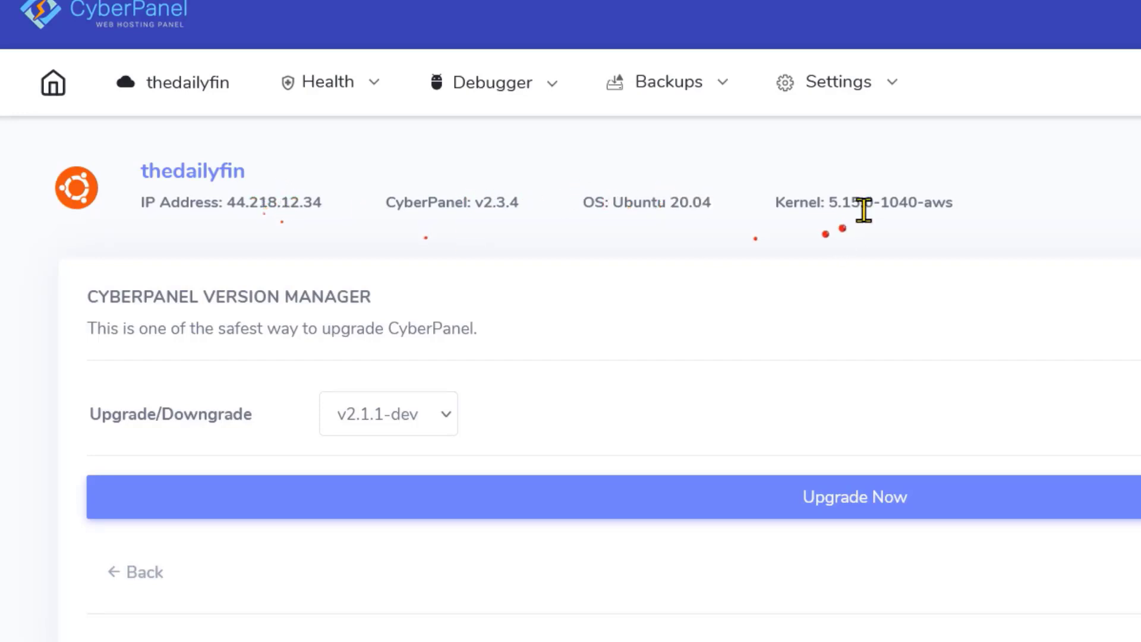
left_click_drag(865, 207, 1032, 219)
left_click(805, 280)
left_click_drag(773, 201, 827, 205)
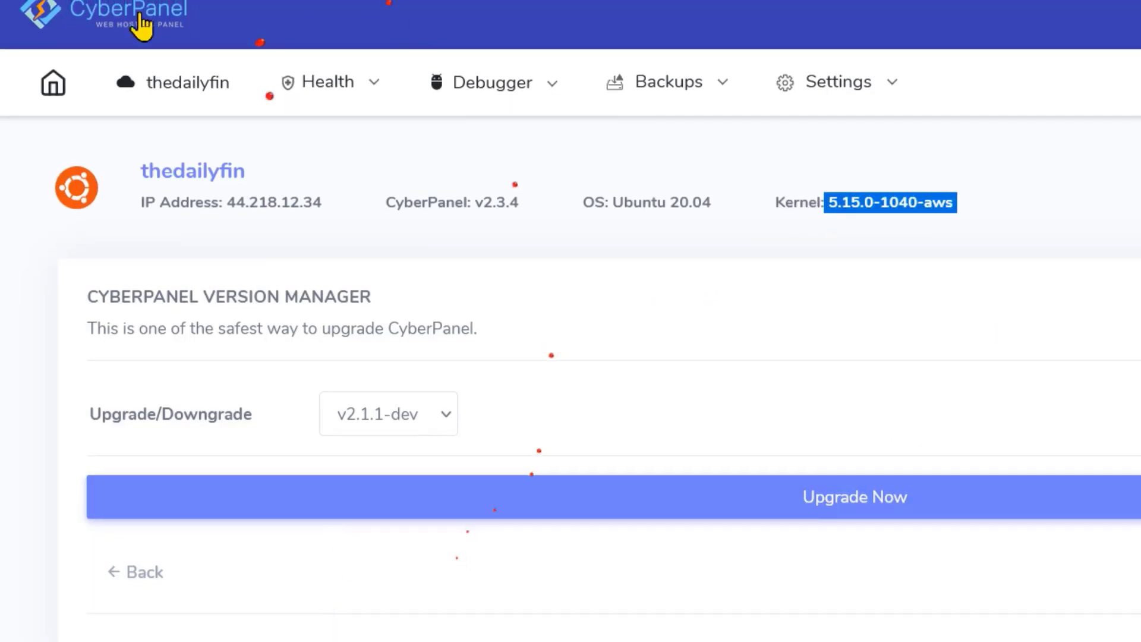
left_click(53, 82)
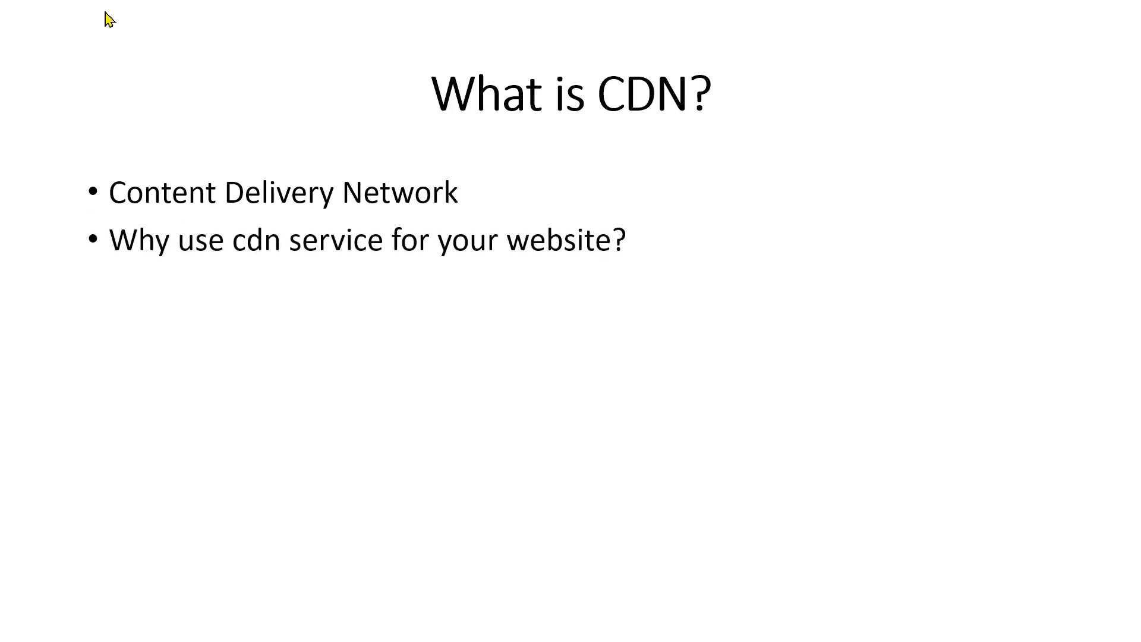
Advance to the world map slide and reveal the server icon over Africa.
key("Right")
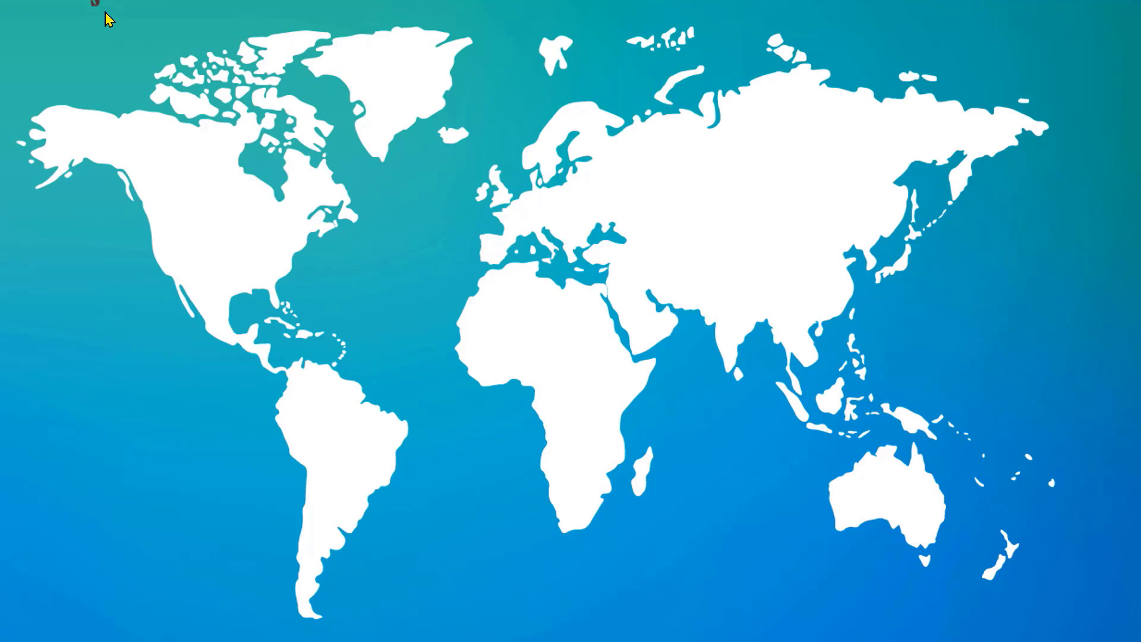
key("Right")
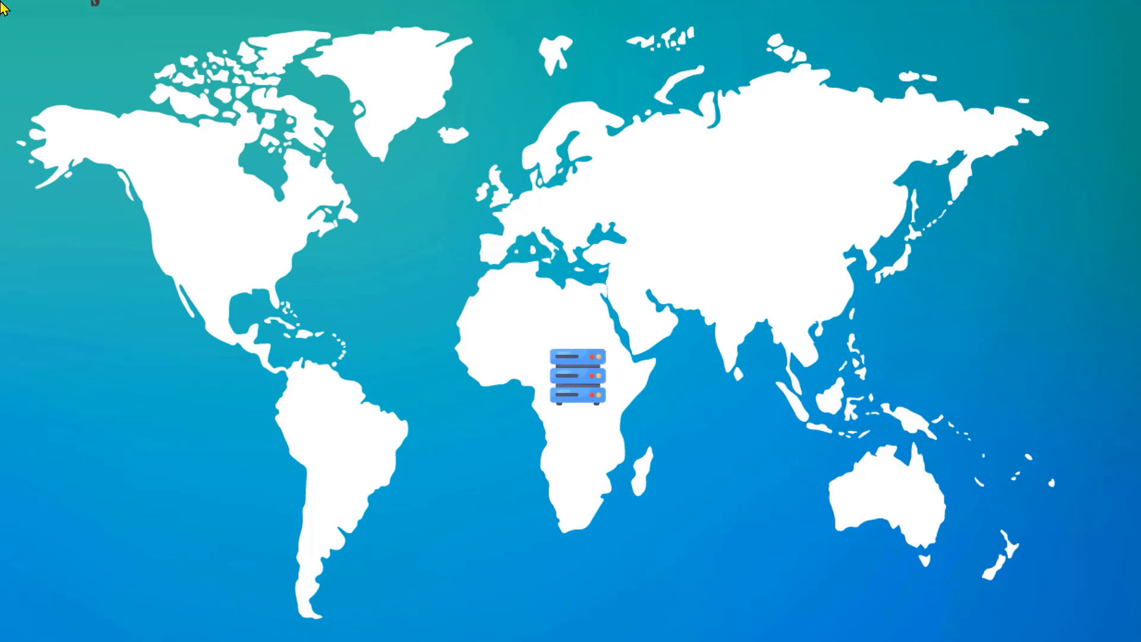
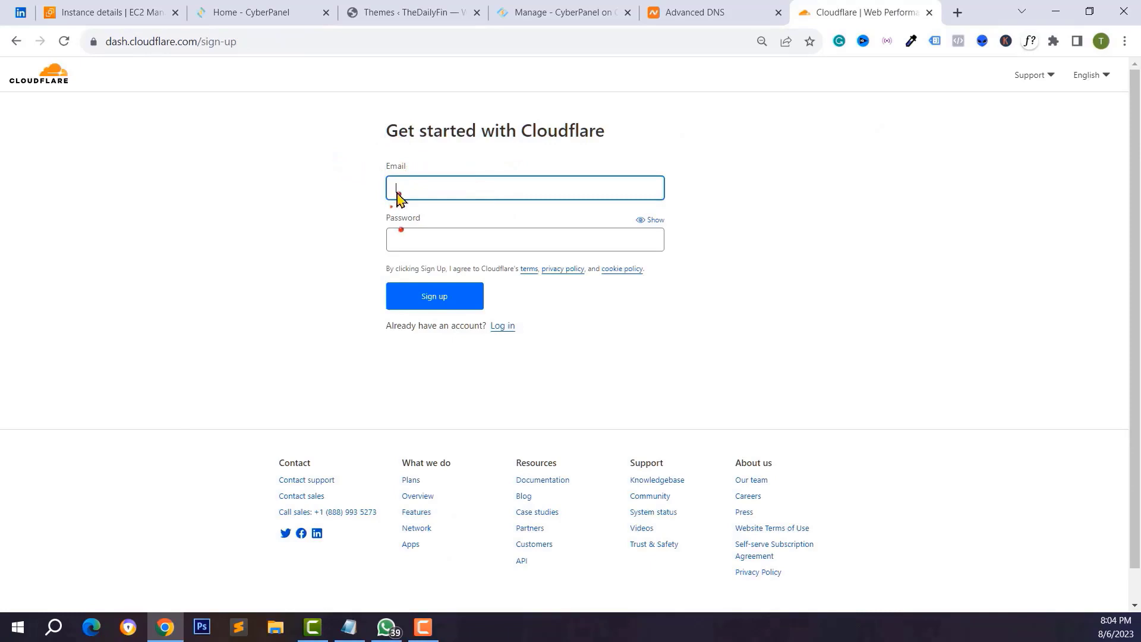
Sign up for a Cloudflare account and add thedailyfin.com as a new site.
left_click(458, 378)
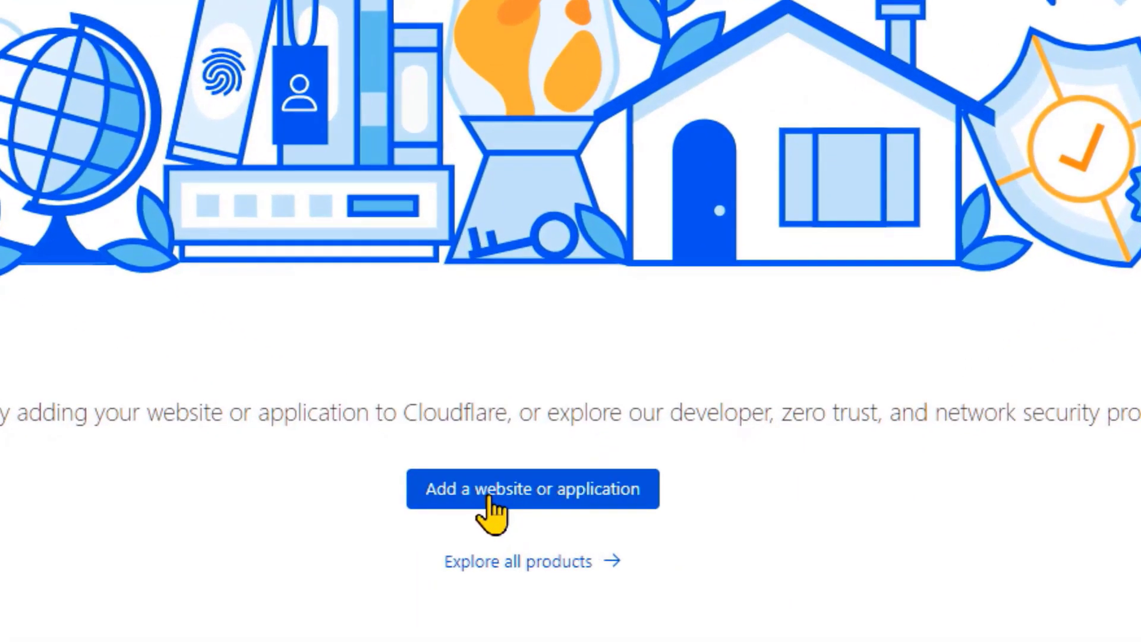
left_click(542, 492)
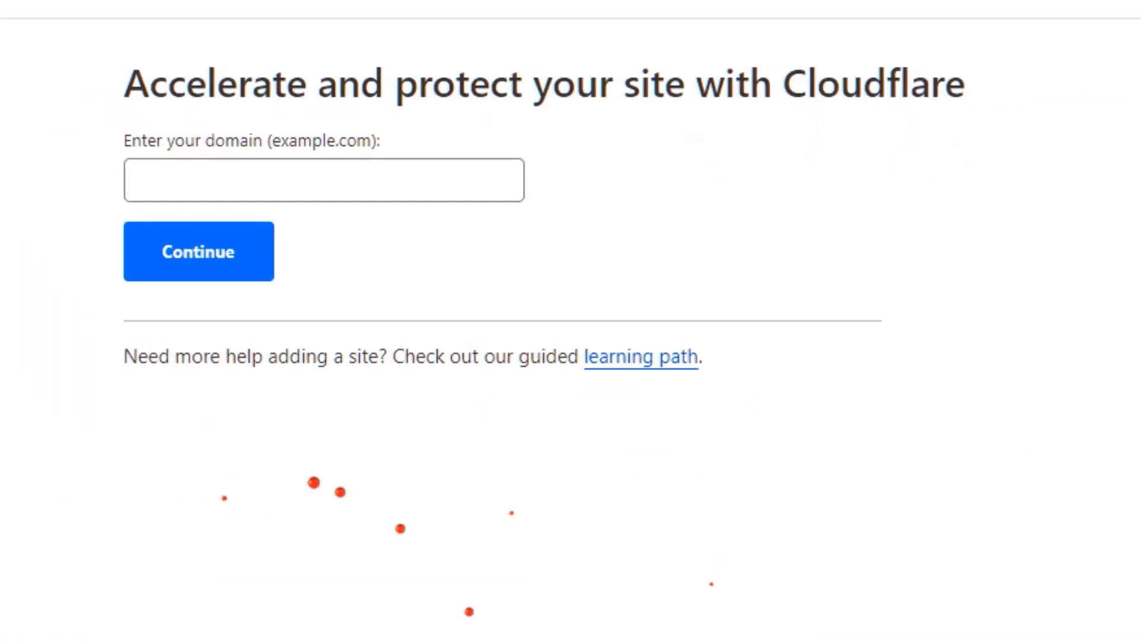
type("thedailyfin.com")
left_click(381, 301)
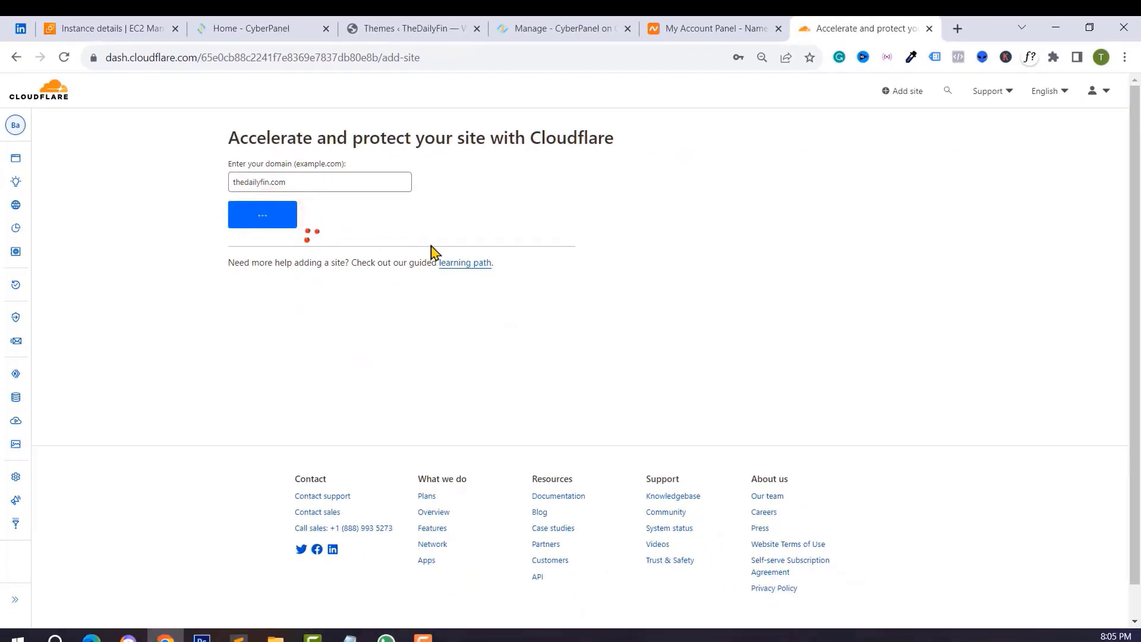
Choose the Free plan for thedailyfin.com and continue.
scroll(706, 315, "down", 4)
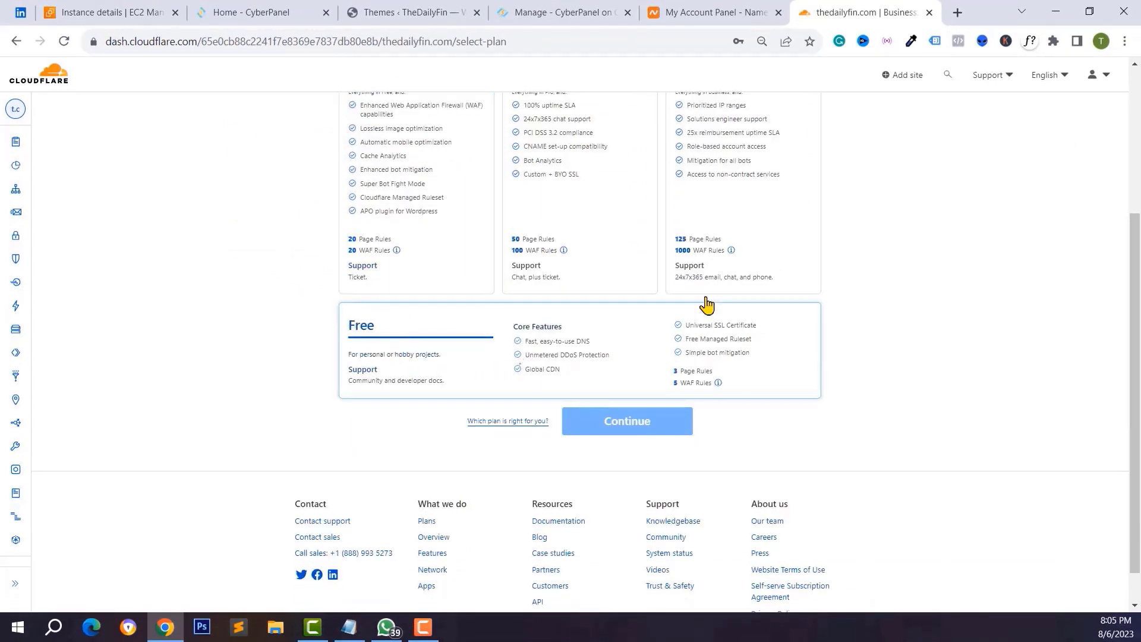
scroll(707, 301, "up", 3)
scroll(594, 353, "down", 2)
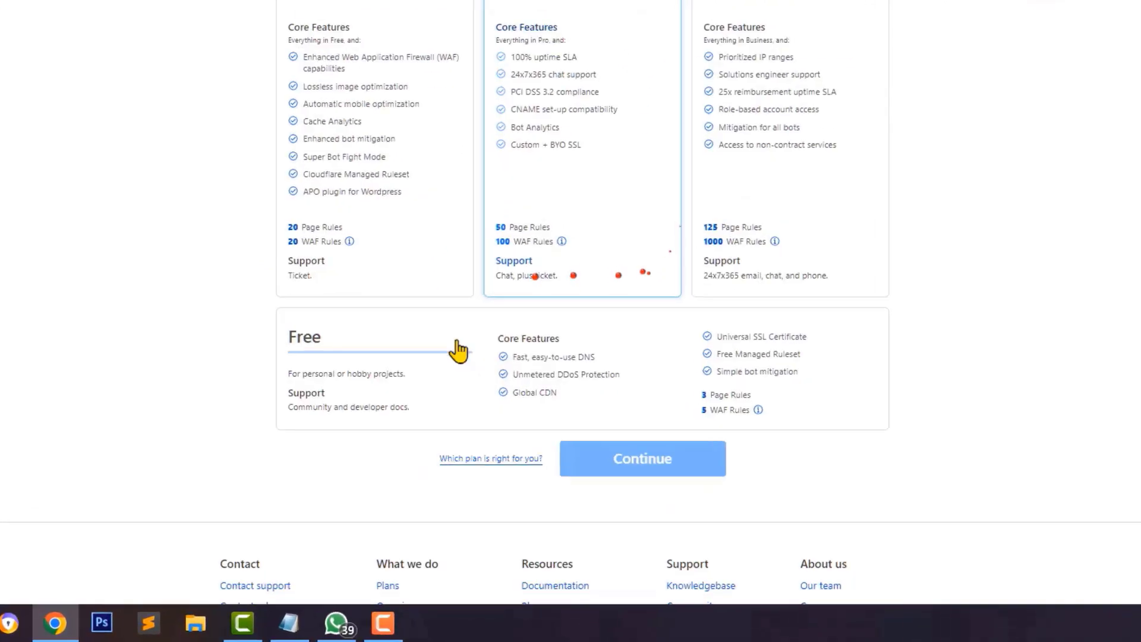
left_click(436, 397)
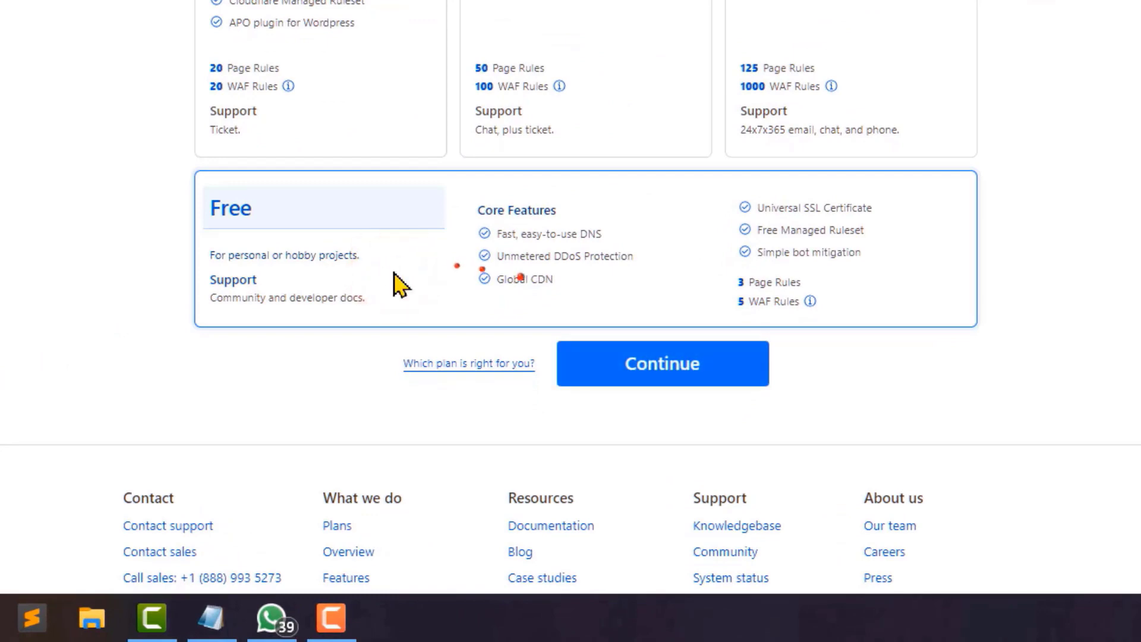
left_click(662, 364)
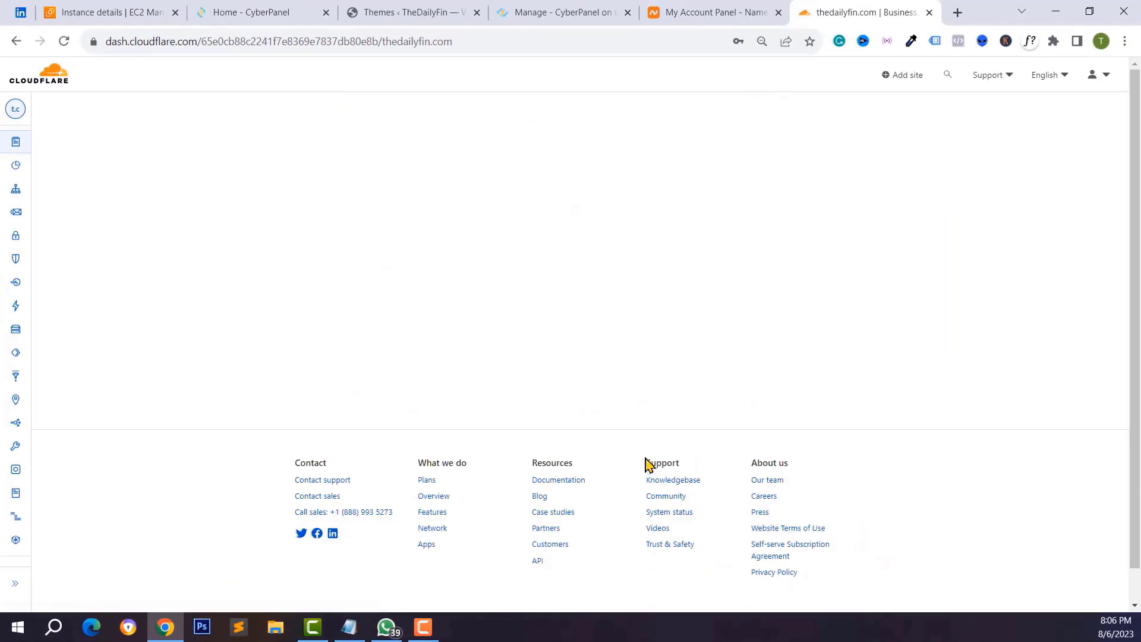
Set thedailyfin.com's A record to DNS only and reach the cameron/isabel nameserver instructions.
scroll(733, 265, "down", 2)
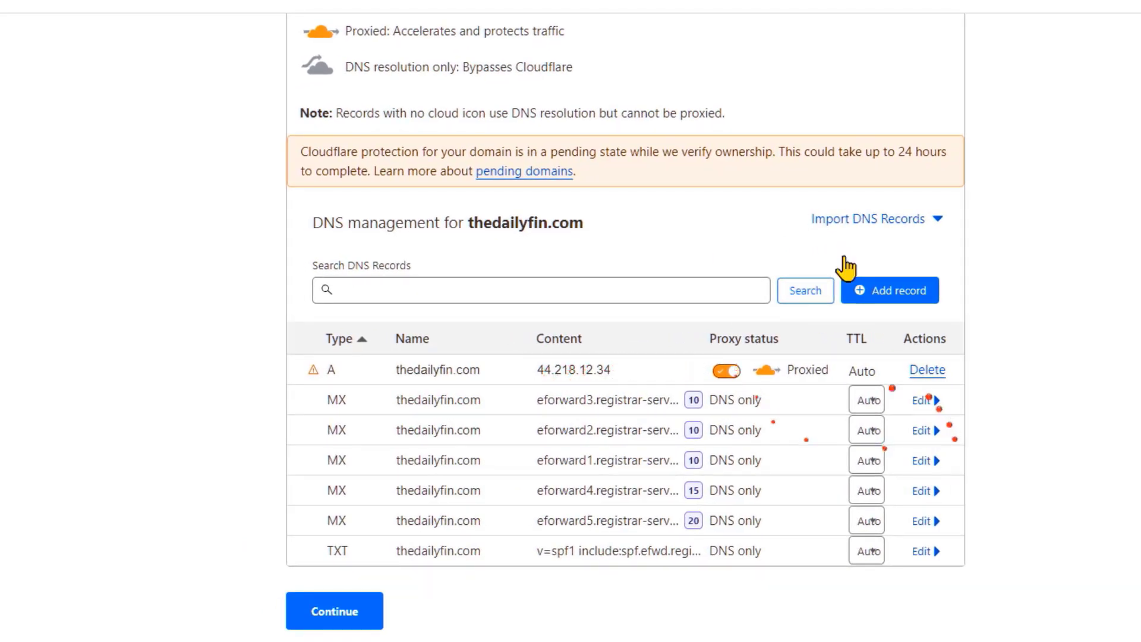
left_click(725, 373)
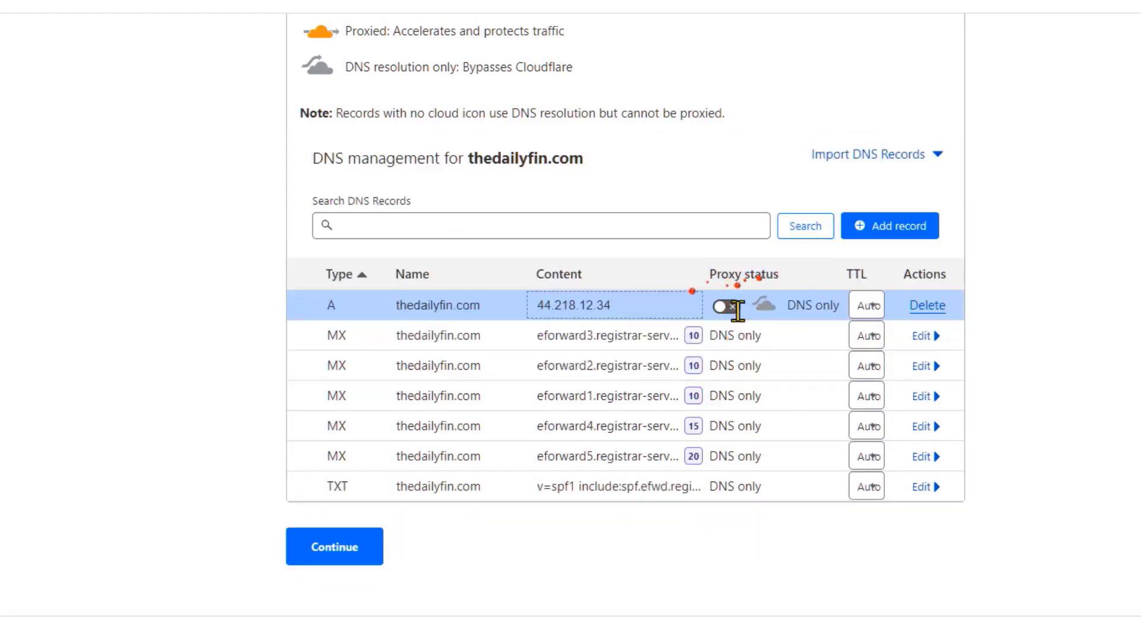
left_click(349, 558)
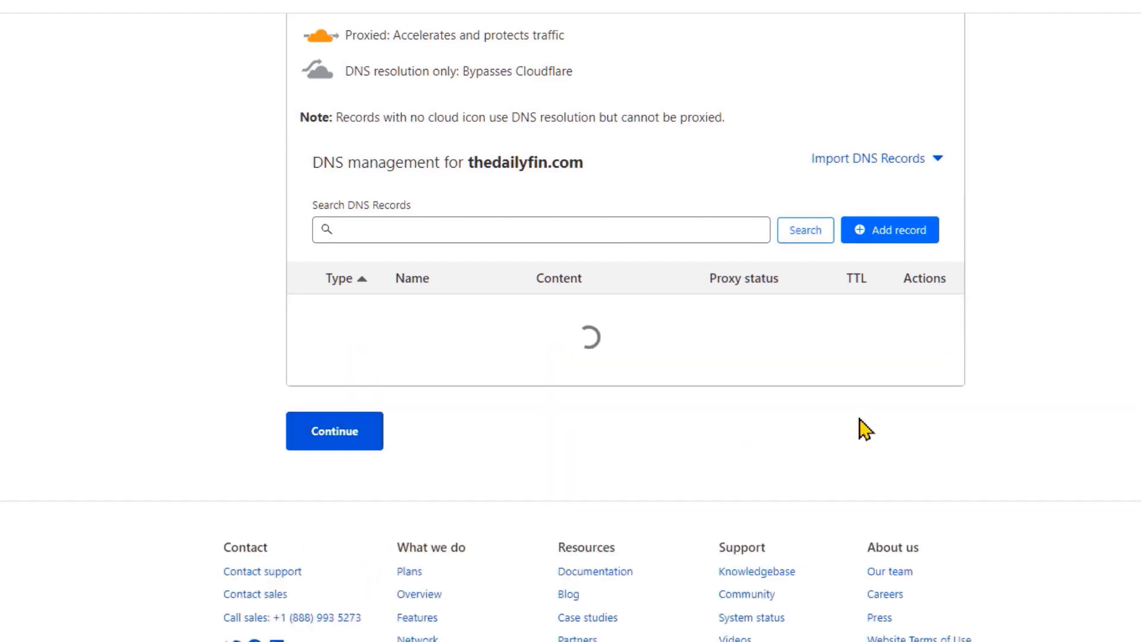
scroll(861, 428, "down", 3)
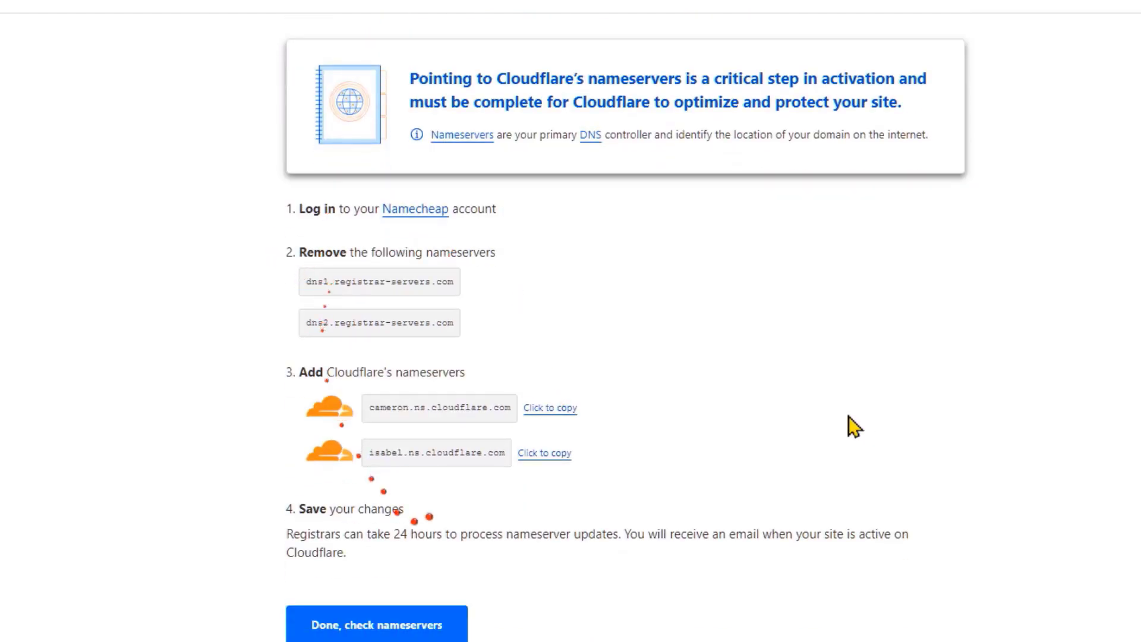
Highlight the old nameserver dns1.registrar-servers.com, then move to the Namecheap account dashboard.
left_click_drag(306, 282, 466, 290)
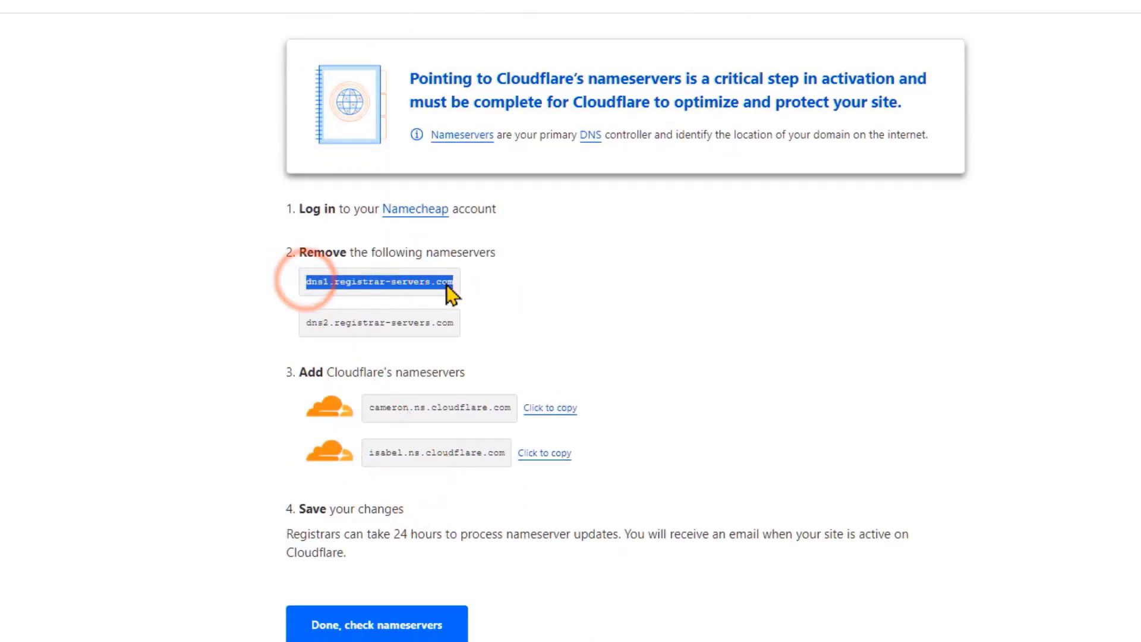
left_click(467, 294)
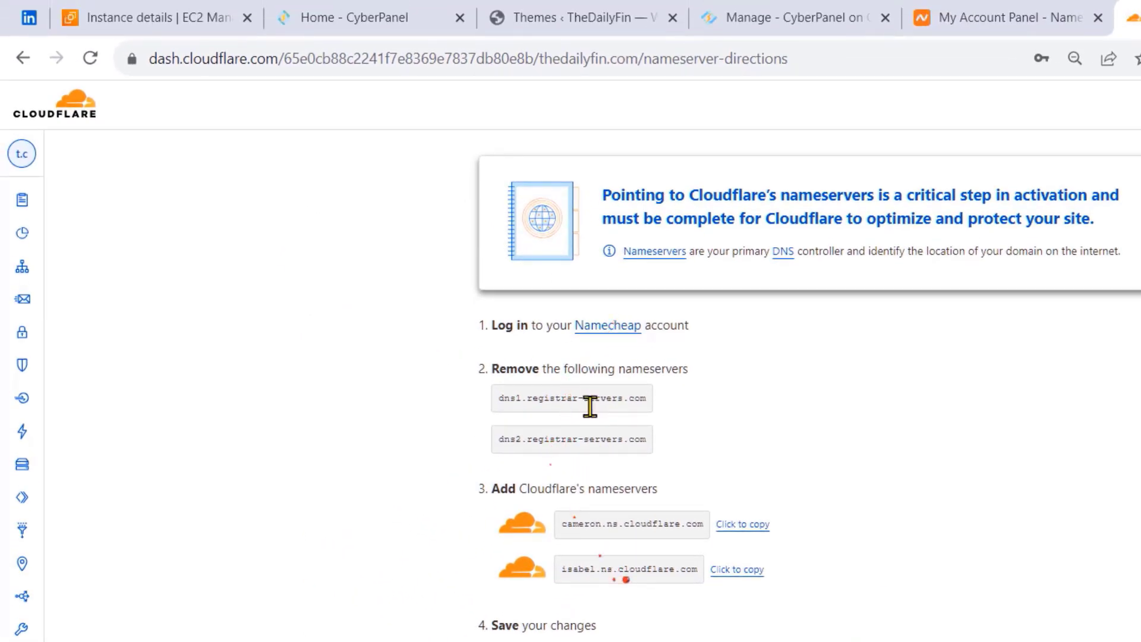
scroll(590, 407, "down", 1)
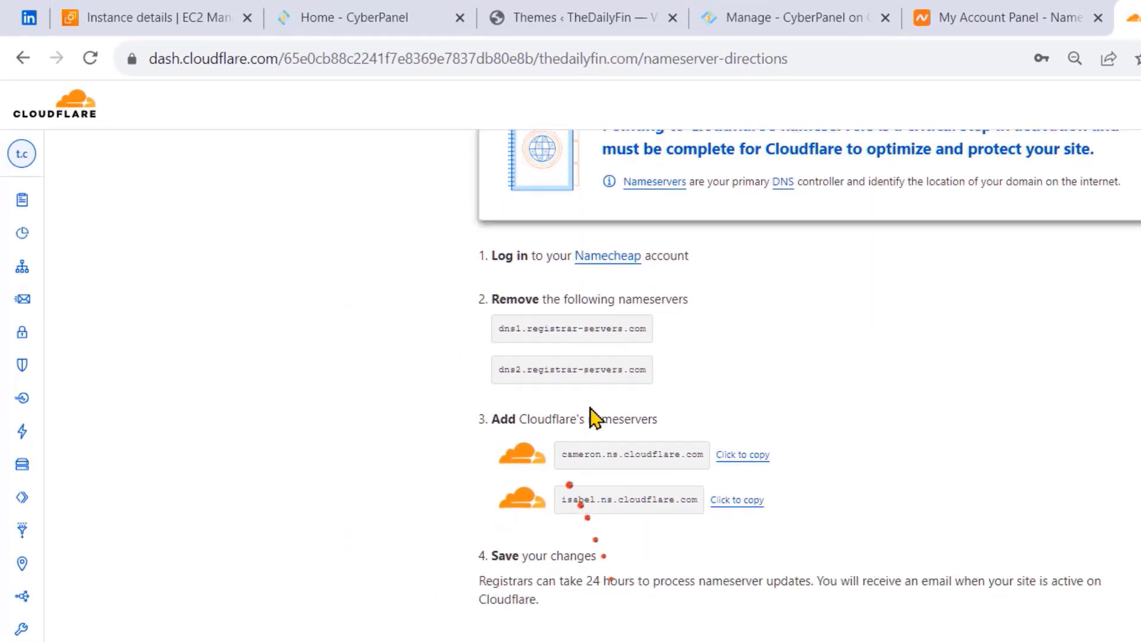
left_click(978, 8)
scroll(125, 241, "up", 2)
scroll(125, 241, "up", 1)
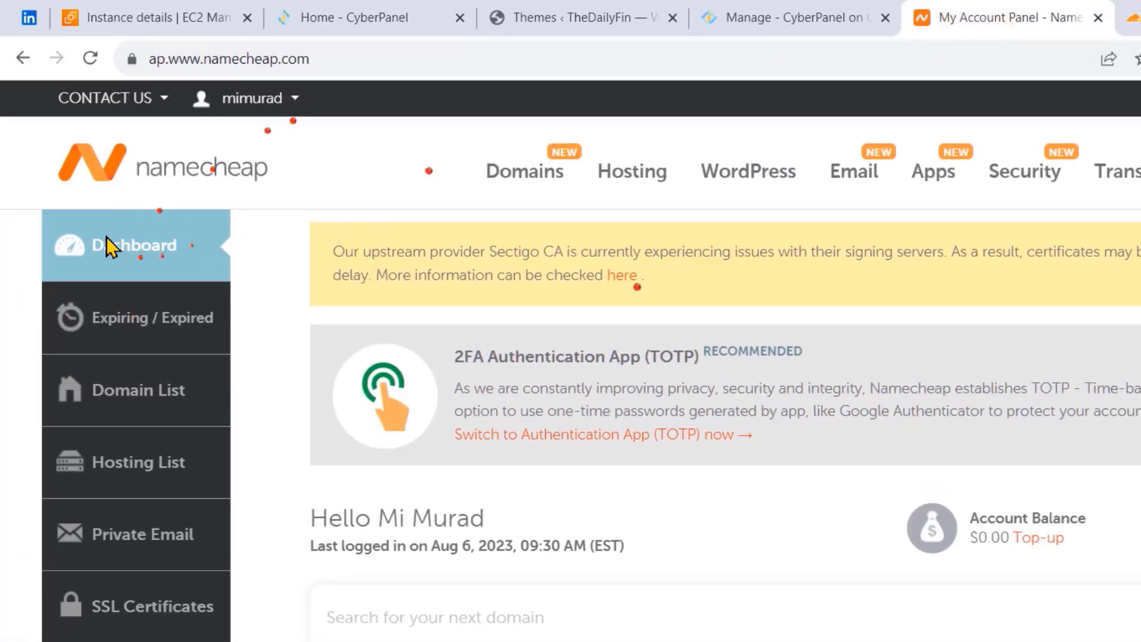
Open thedailyfin.com's management page in Namecheap and switch its nameservers to Custom DNS.
scroll(110, 244, "down", 6)
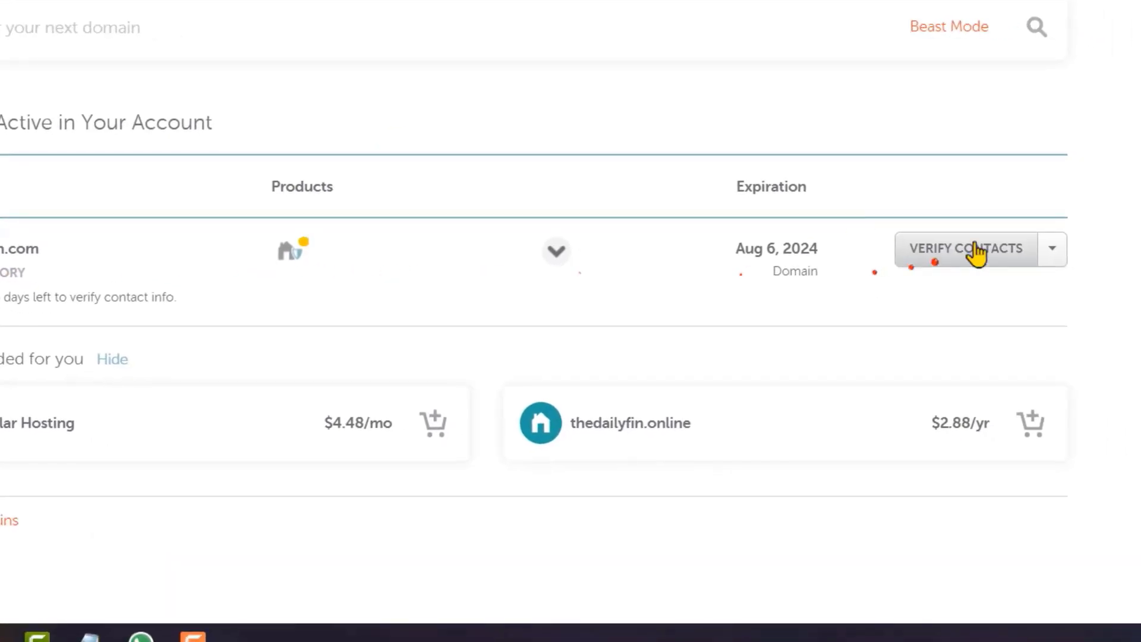
left_click(1052, 249)
left_click(956, 292)
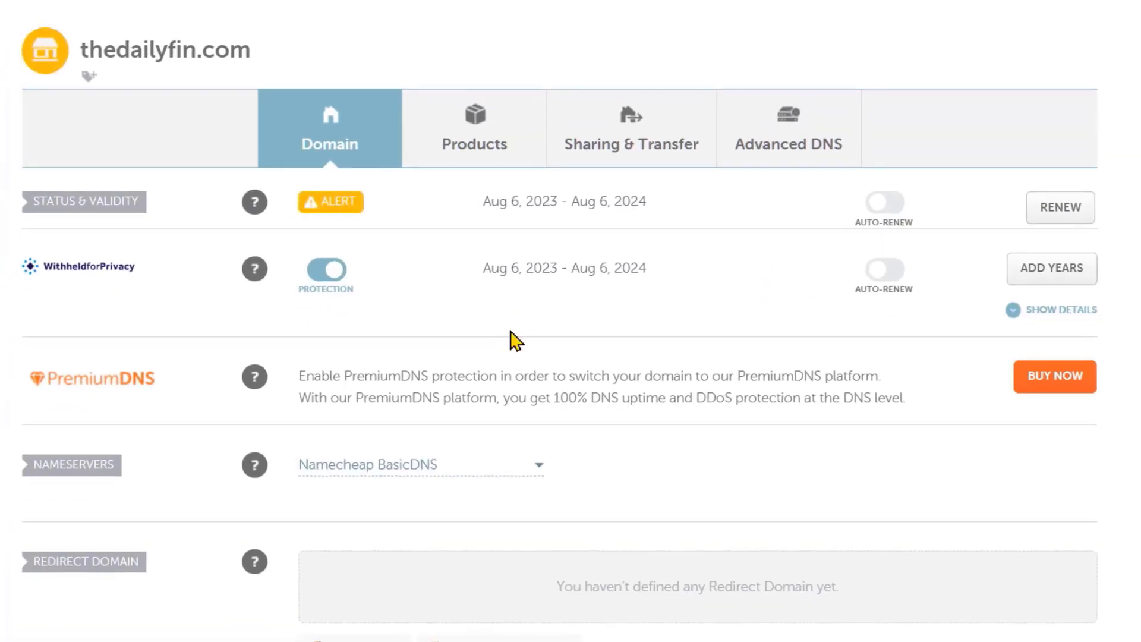
scroll(511, 333, "down", 4)
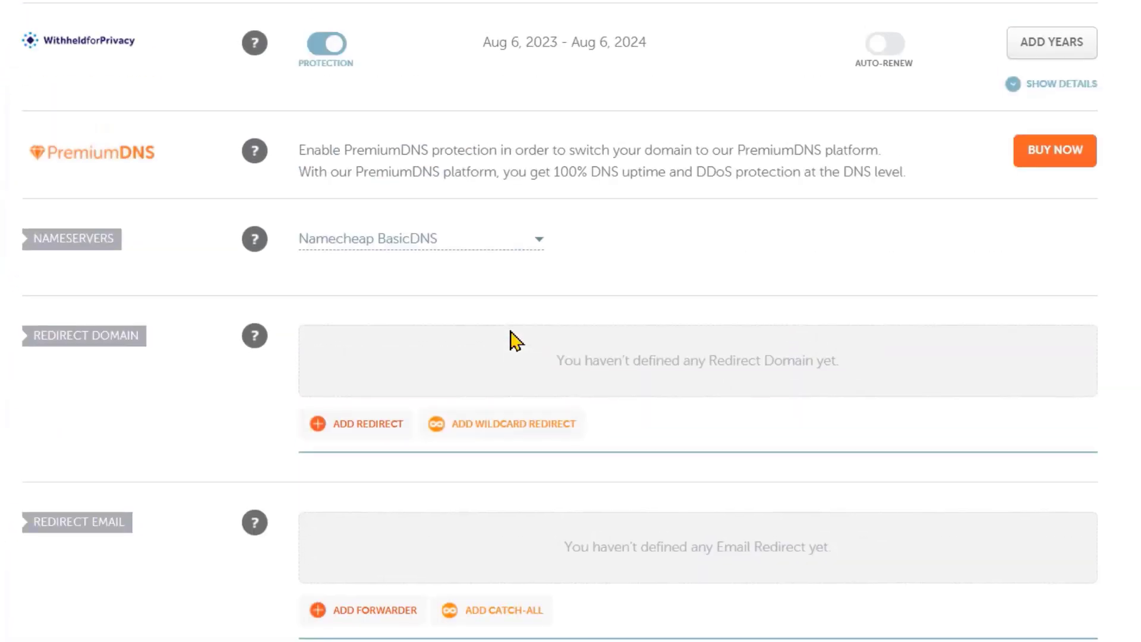
left_click(326, 243)
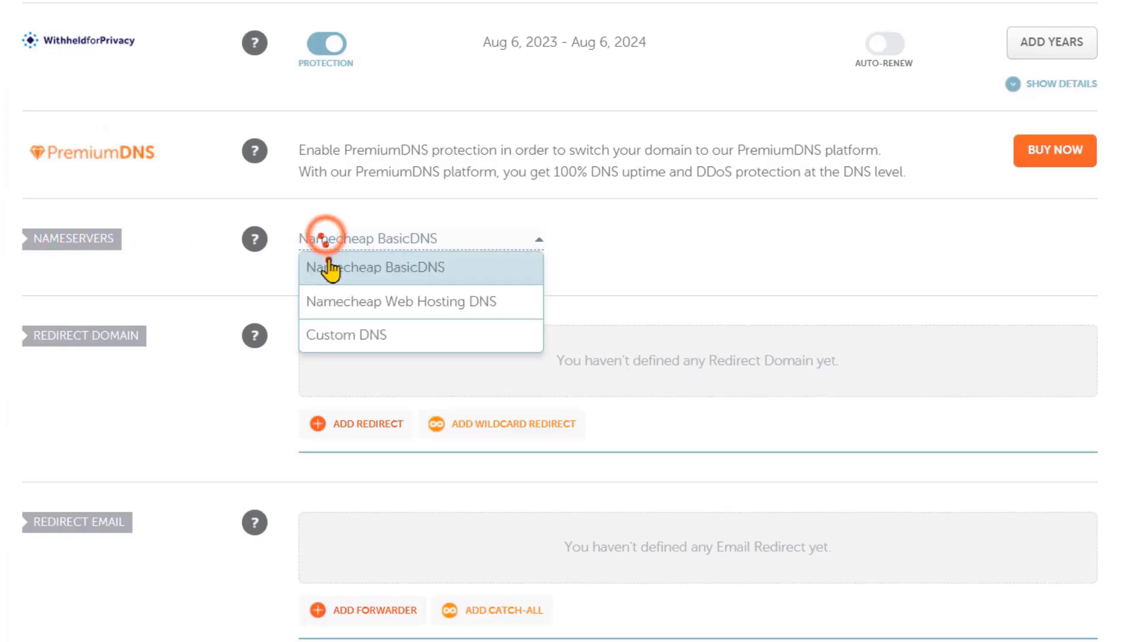
left_click(336, 348)
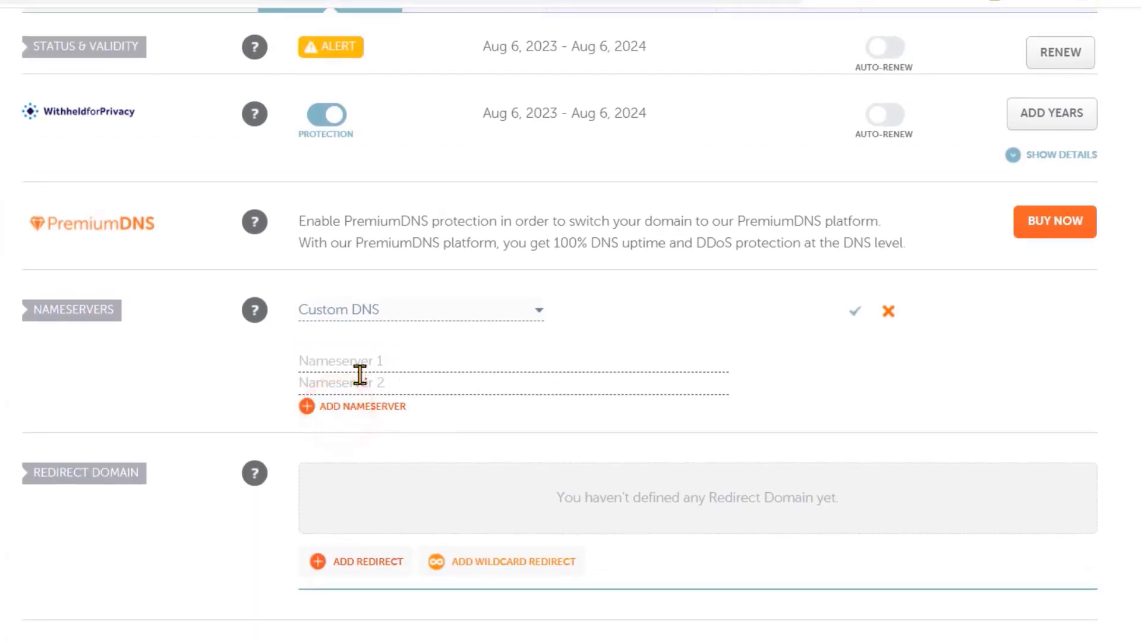
Paste cameron.ns.cloudflare.com and isabel.ns.cloudflare.com as the custom nameservers and save.
left_click(747, 0)
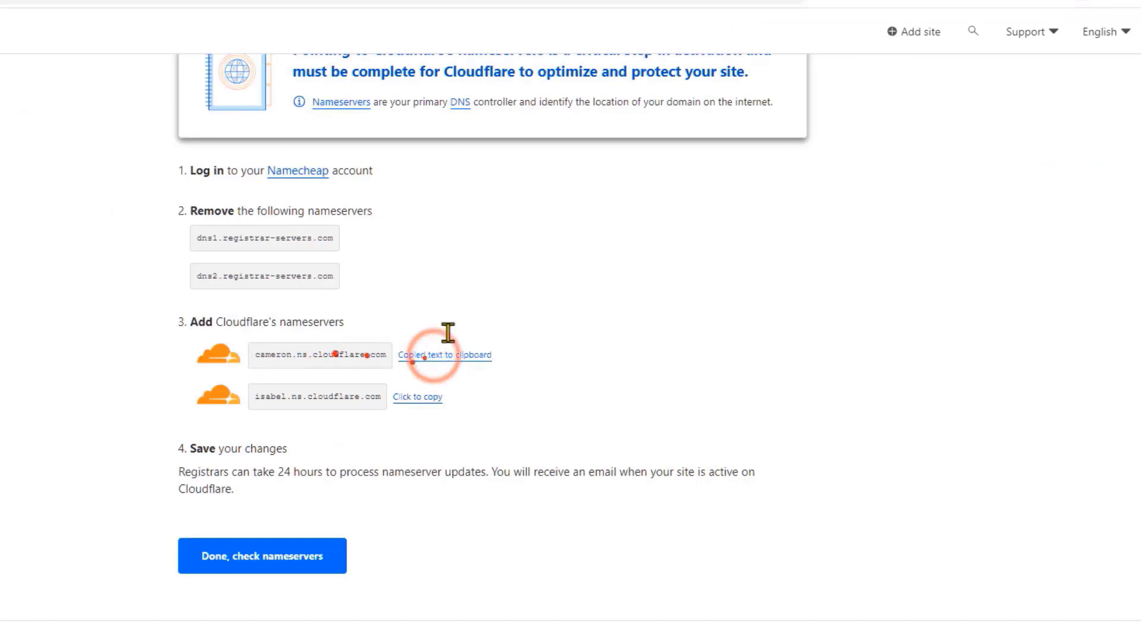
left_click(727, 1)
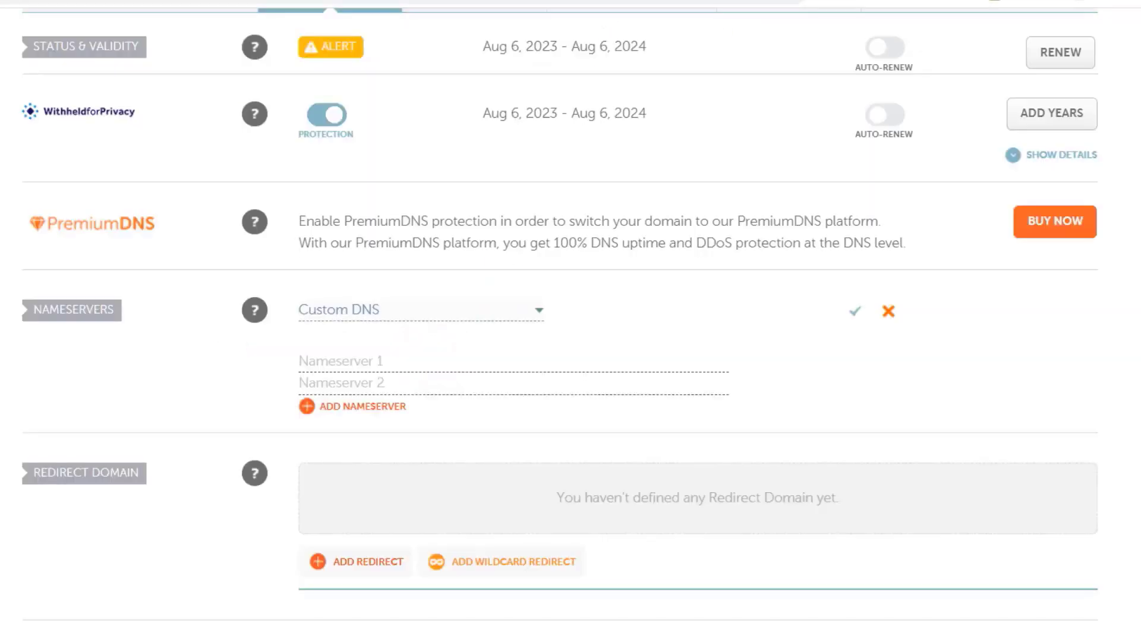
left_click(337, 356)
type("cameron.ns.cloudflare.com")
left_click(746, 1)
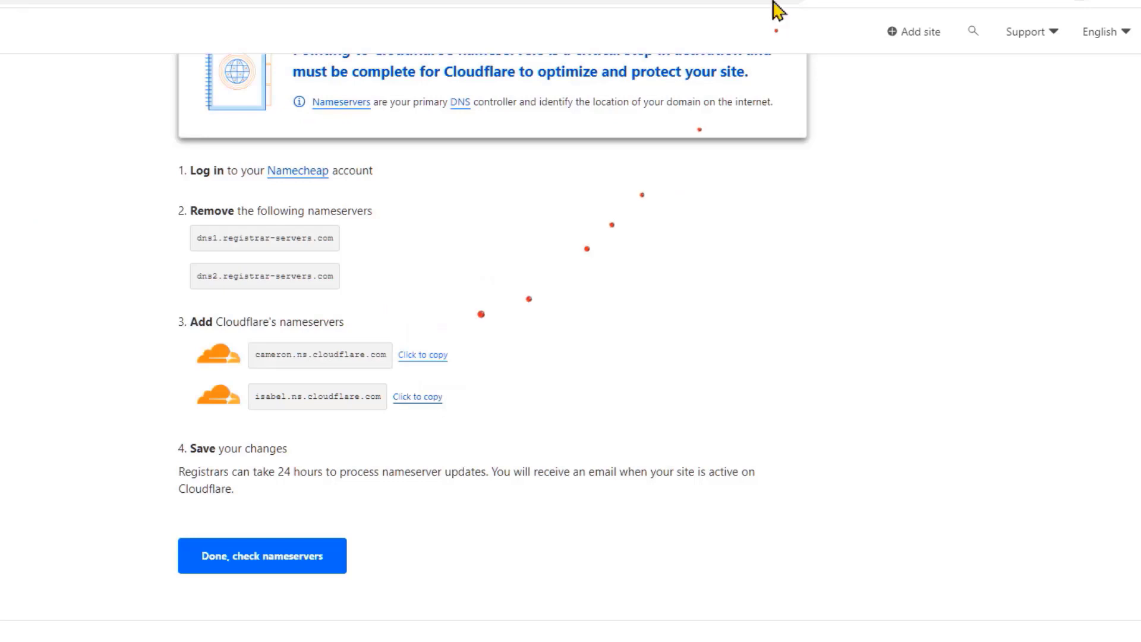
left_click(408, 402)
left_click(701, 1)
left_click(408, 434)
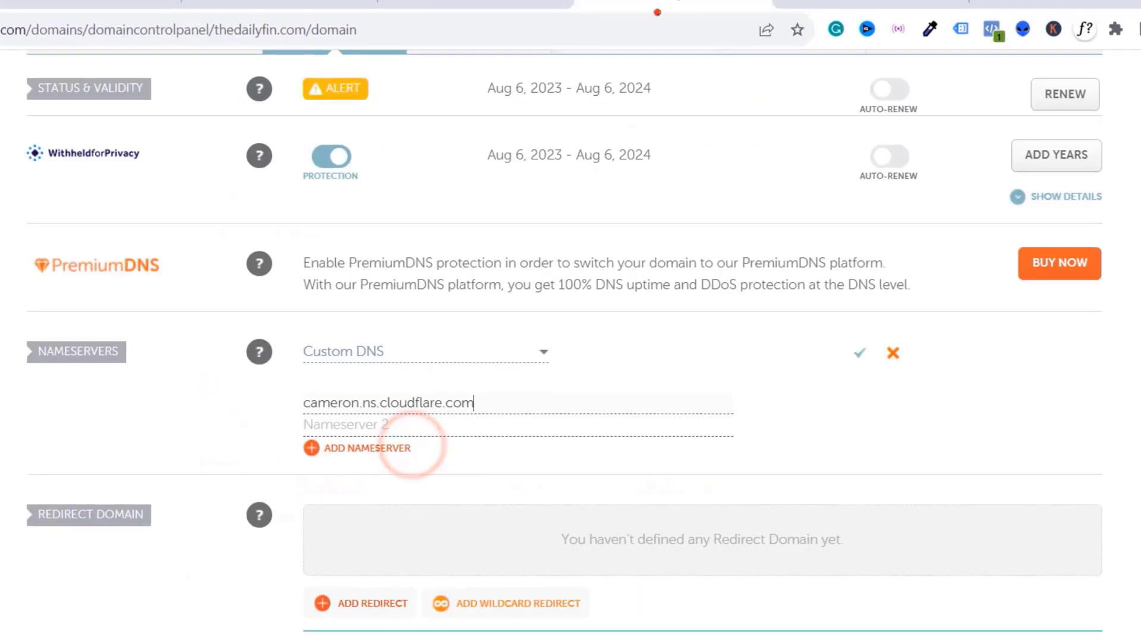
type("isabel.ns.cloudflare.com")
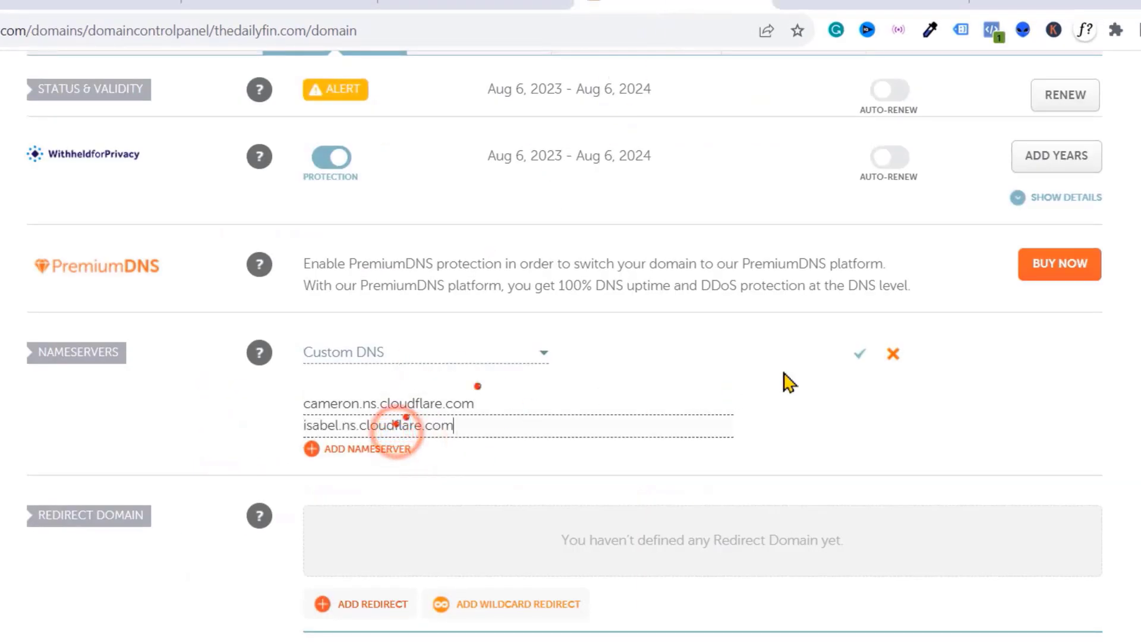
left_click(860, 354)
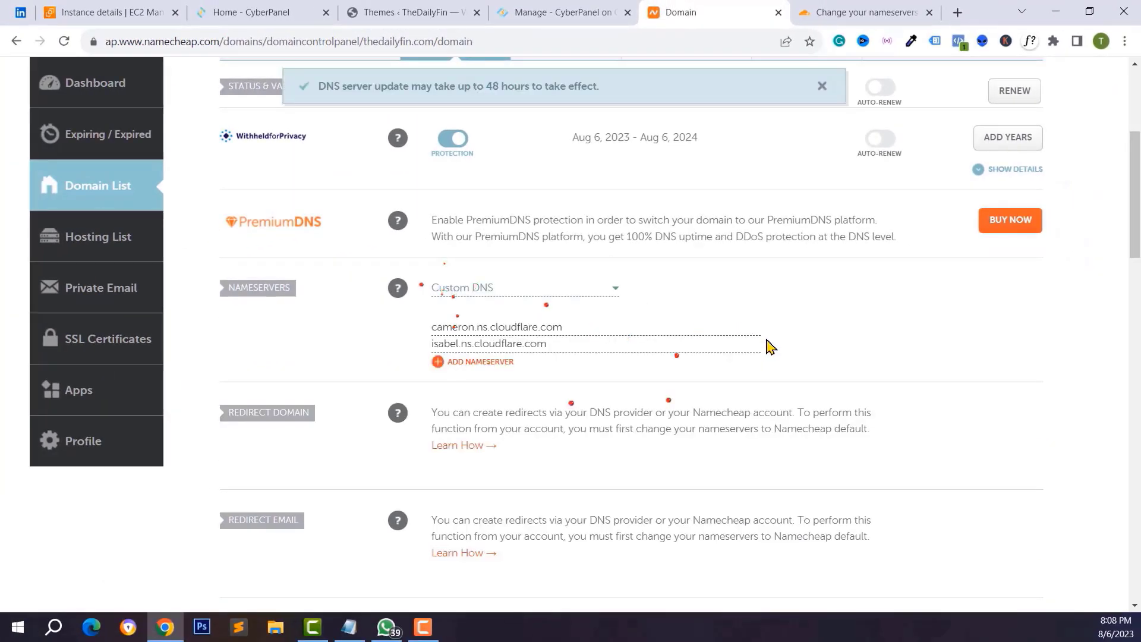
Confirm on Cloudflare's nameserver page that the nameservers have been changed.
left_click(844, 11)
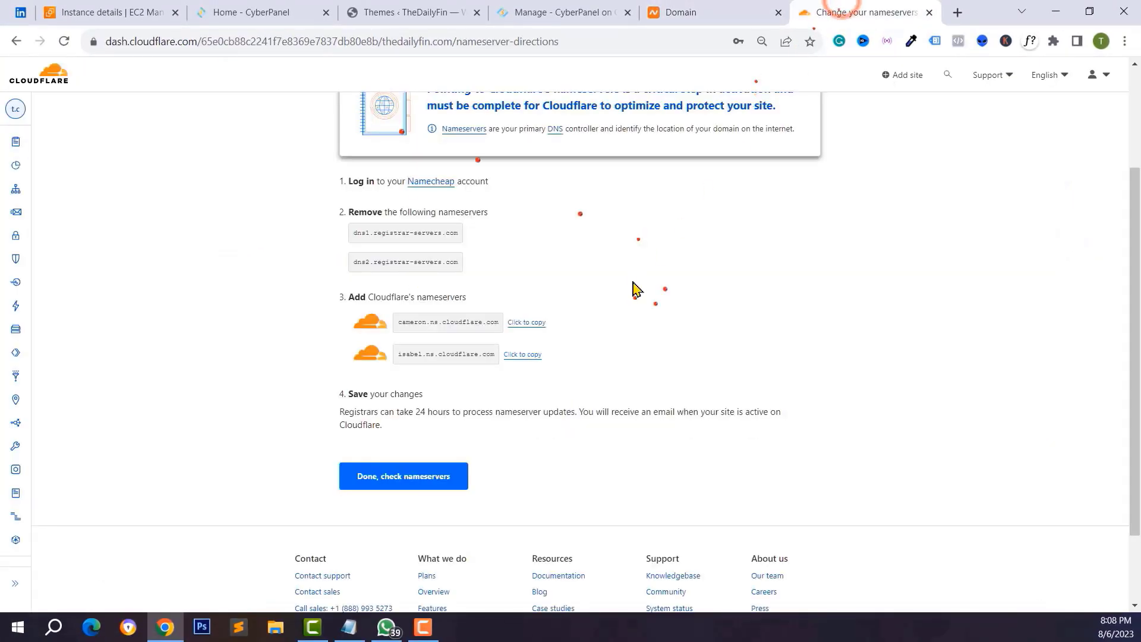
scroll(631, 288, "up", 2)
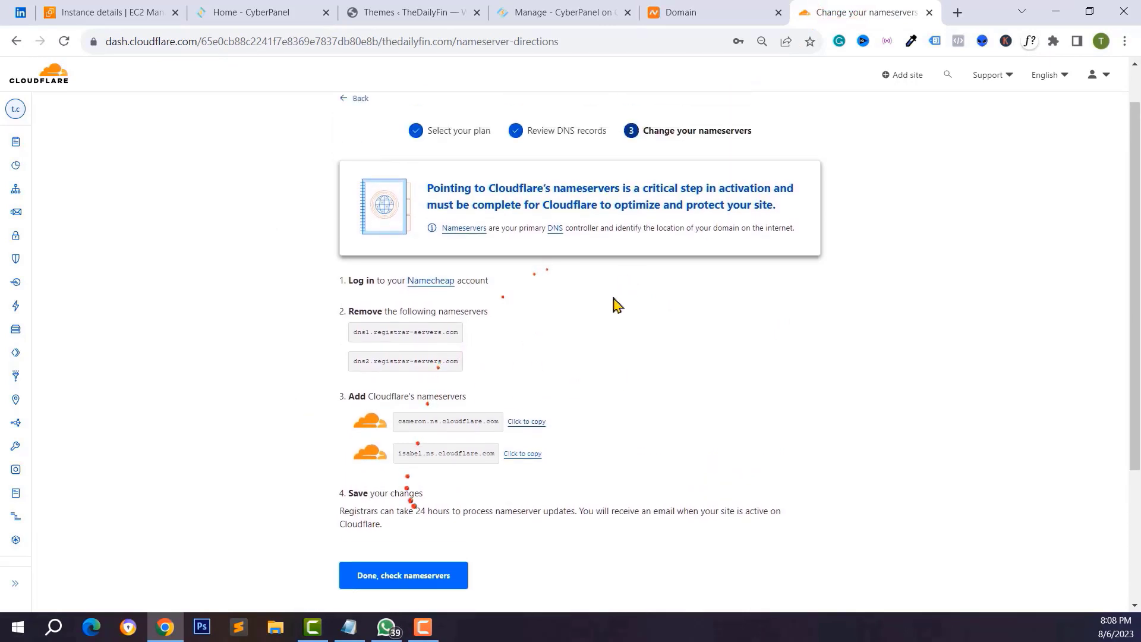
scroll(535, 369, "down", 2)
left_click(391, 484)
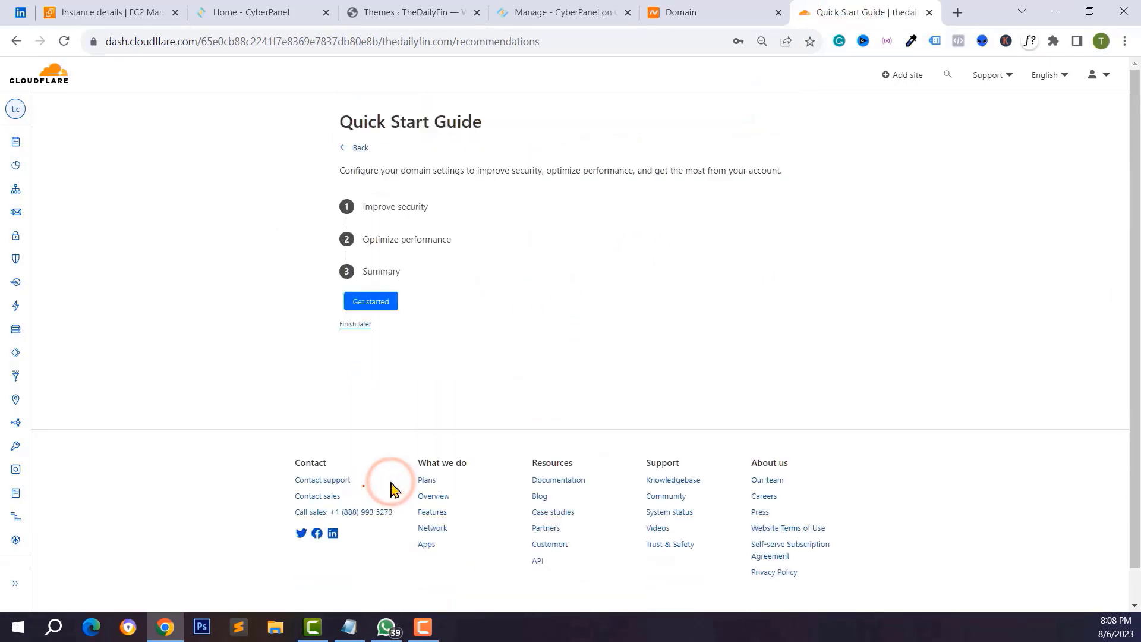
Finish the Quick Start Guide with Brotli on and Always Use HTTPS off, then recheck nameservers.
left_click(374, 302)
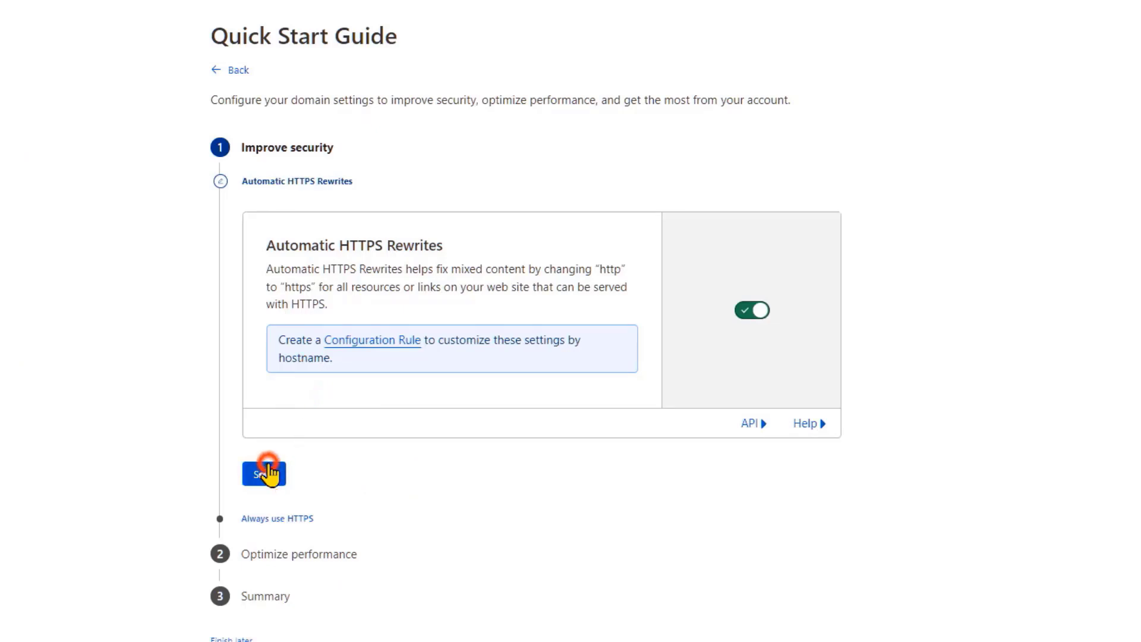
left_click(268, 474)
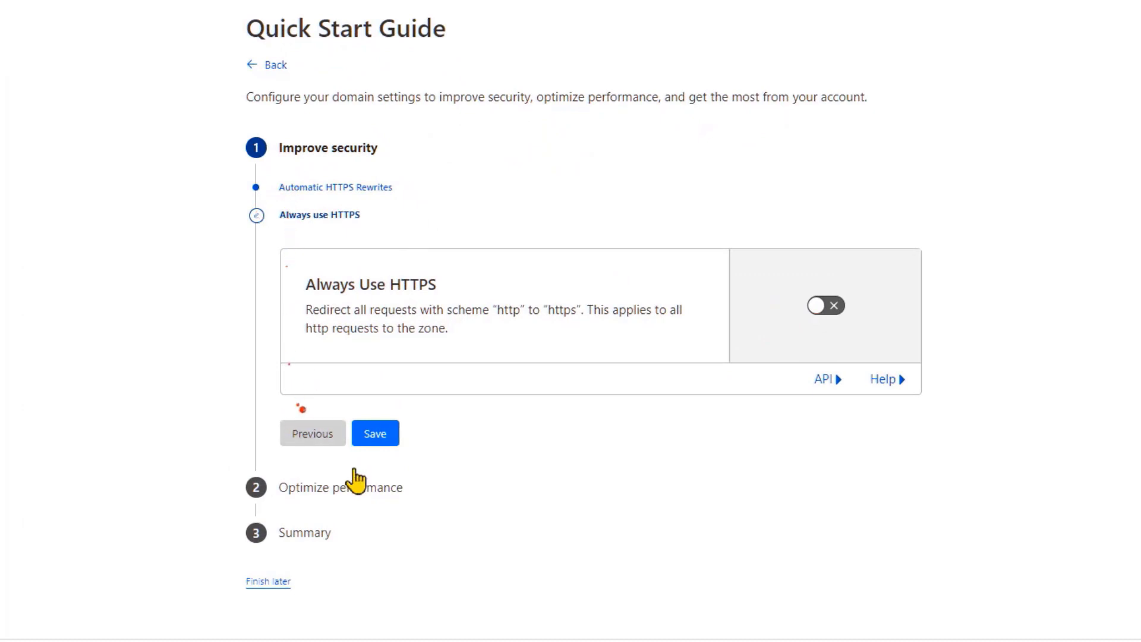
left_click(371, 439)
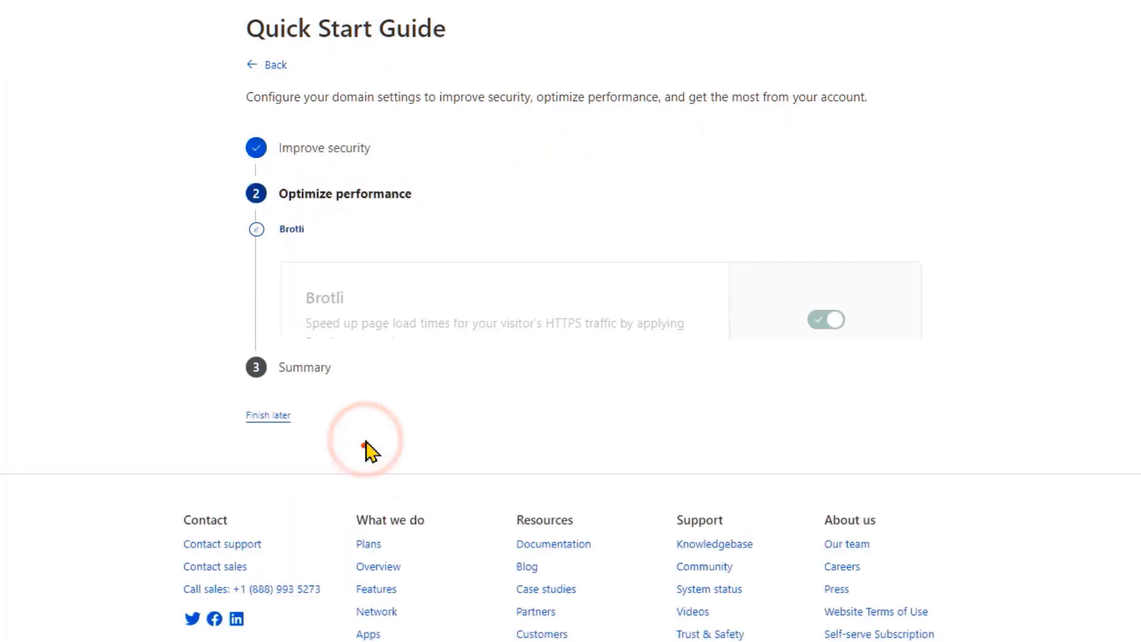
left_click(372, 447)
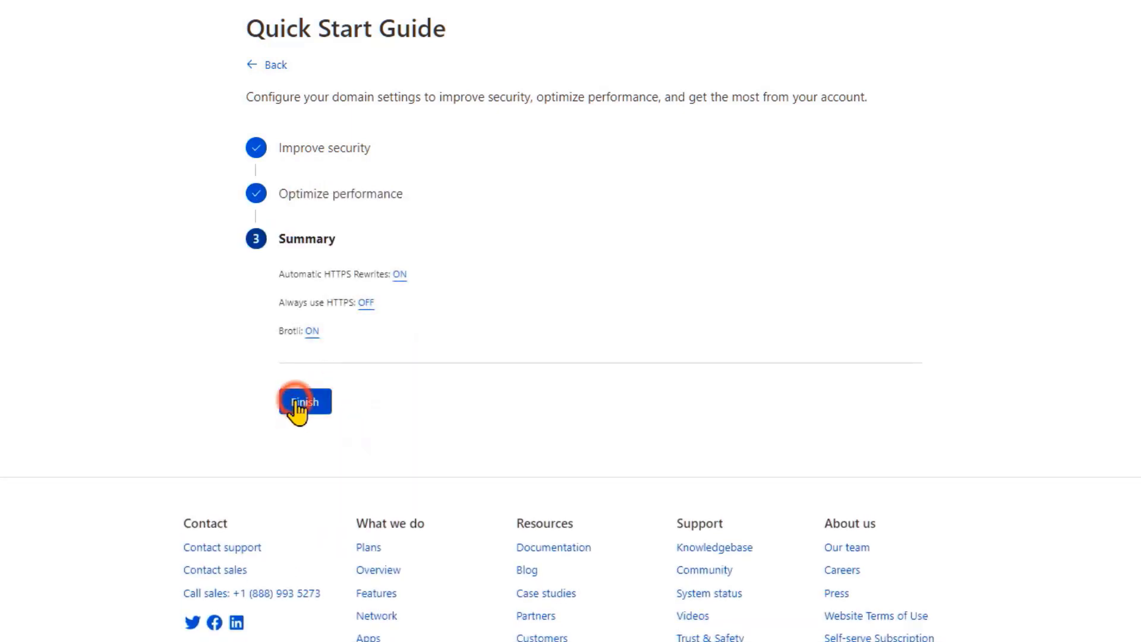
left_click(296, 401)
left_click(584, 414)
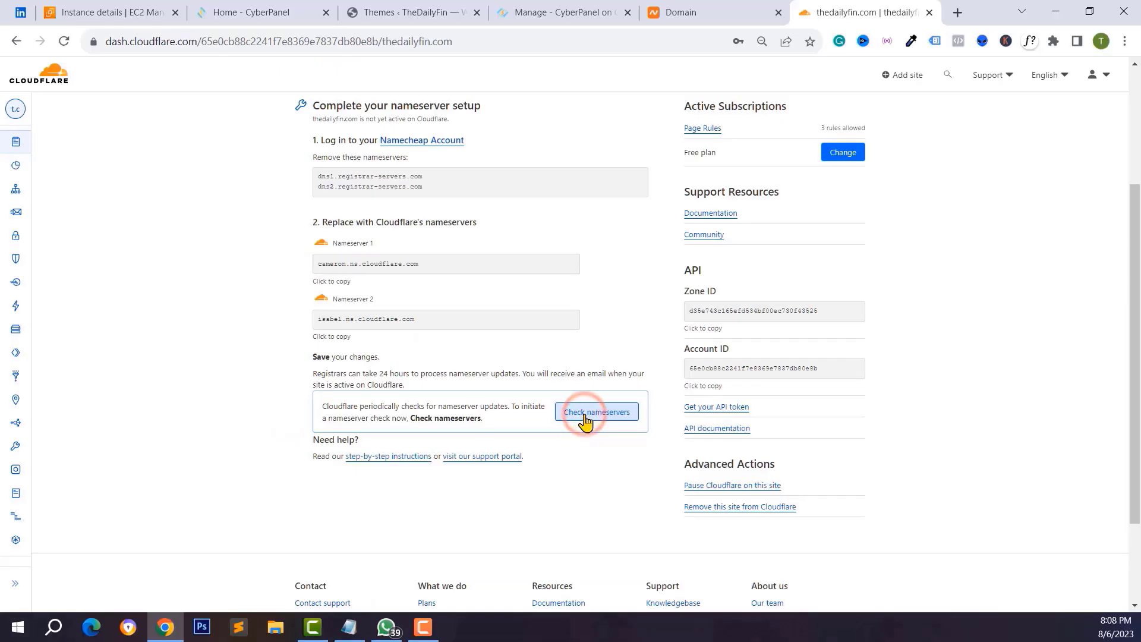
scroll(401, 434, "up", 3)
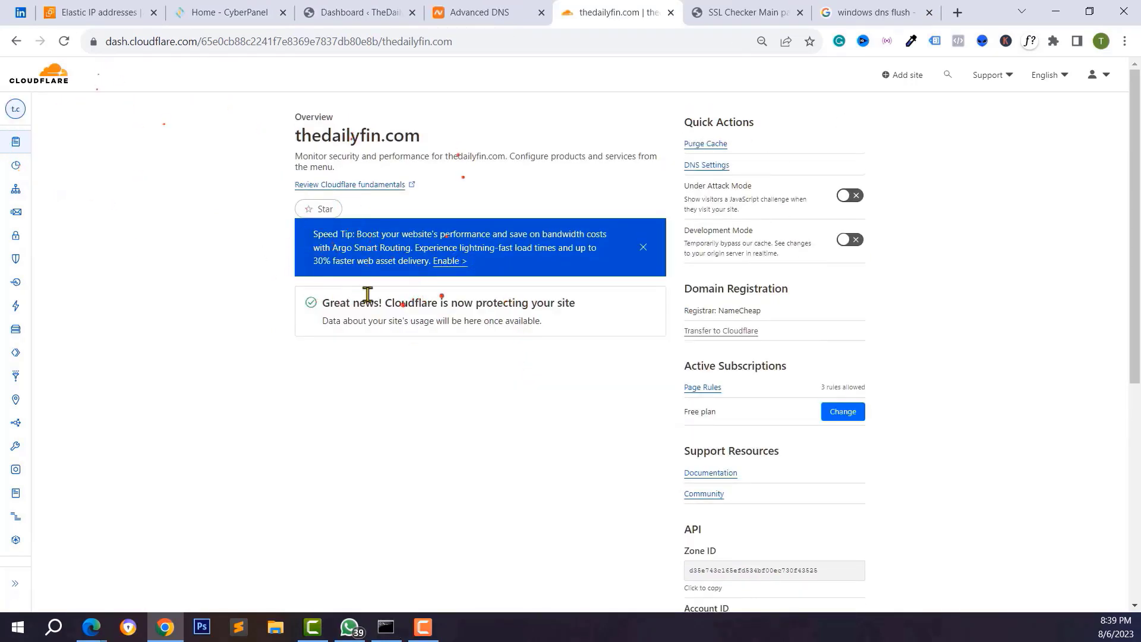
Highlight the site protection confirmation and verify the SSL/TLS mode is Flexible.
left_click_drag(343, 305, 502, 304)
left_click(503, 304)
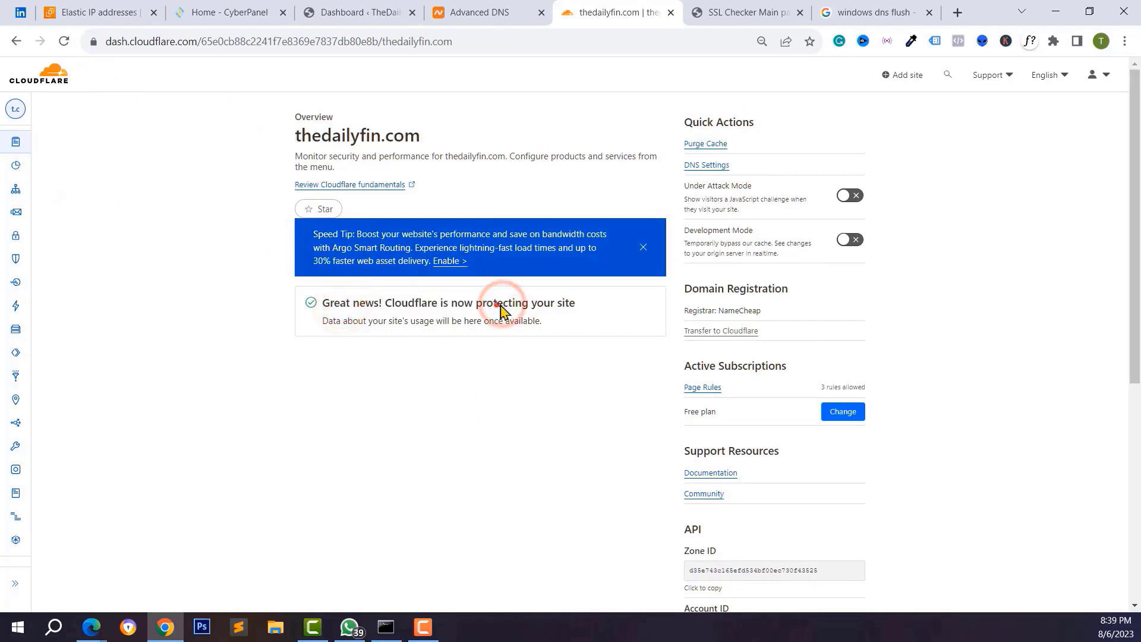
left_click(374, 303)
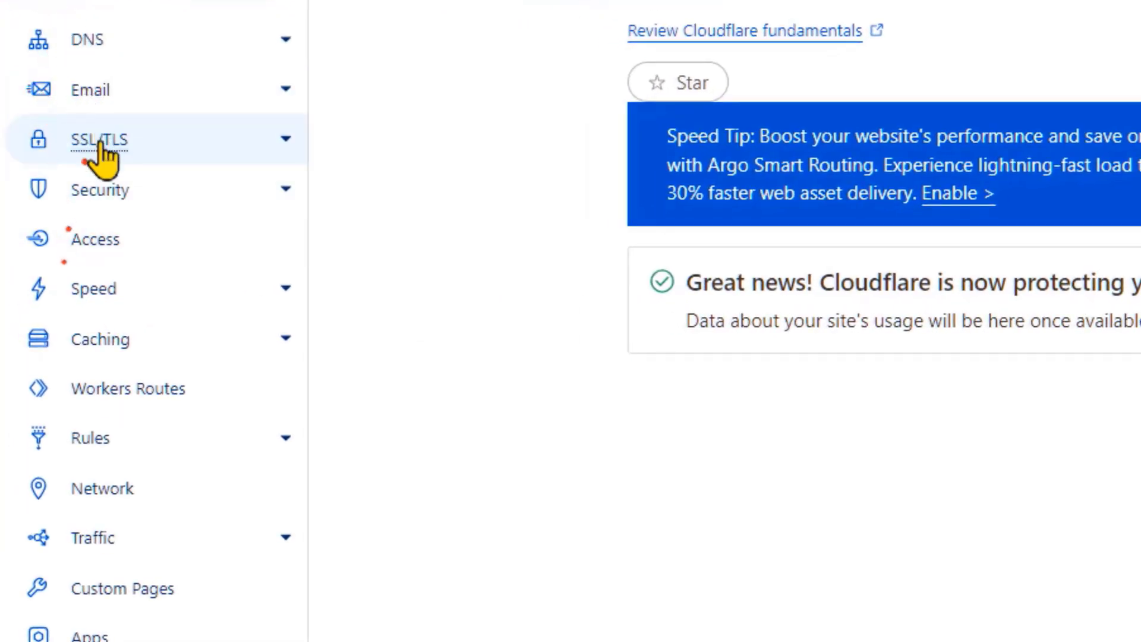
left_click(99, 143)
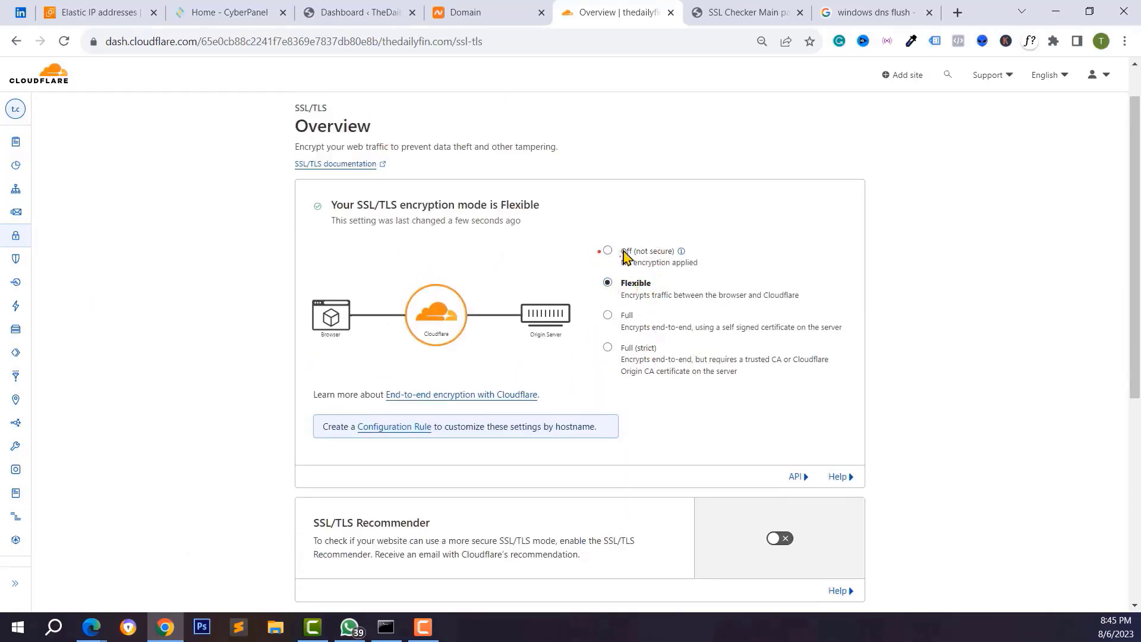
Review the CyberPanel and WordPress dashboards, then return to Cloudflare's SSL/TLS overview.
left_click(223, 15)
scroll(83, 285, "down", 2)
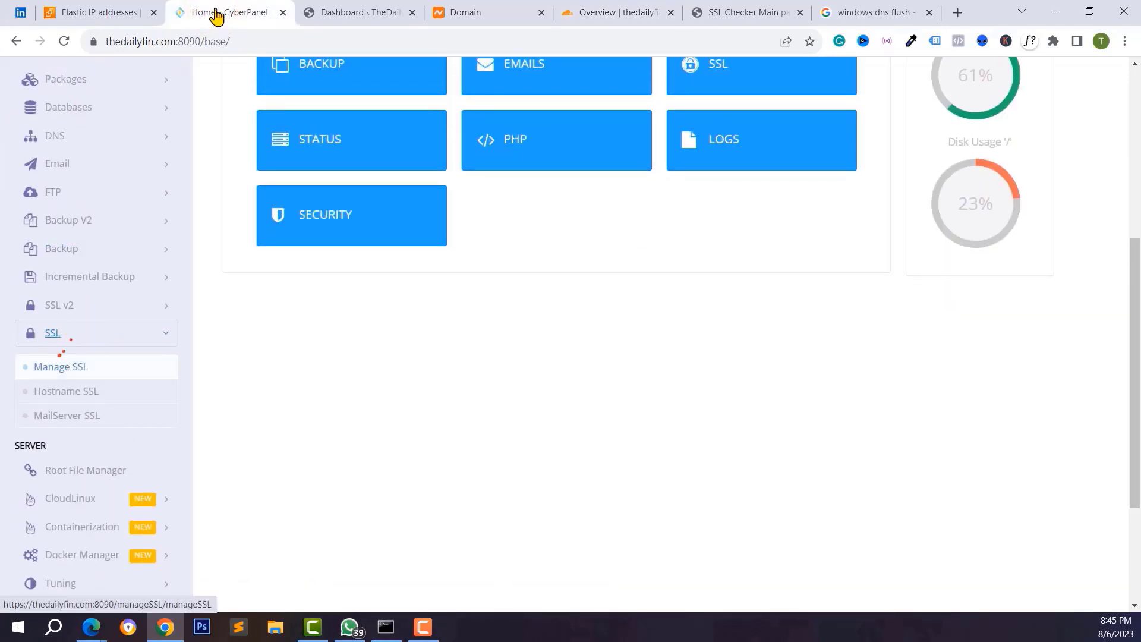
left_click(345, 13)
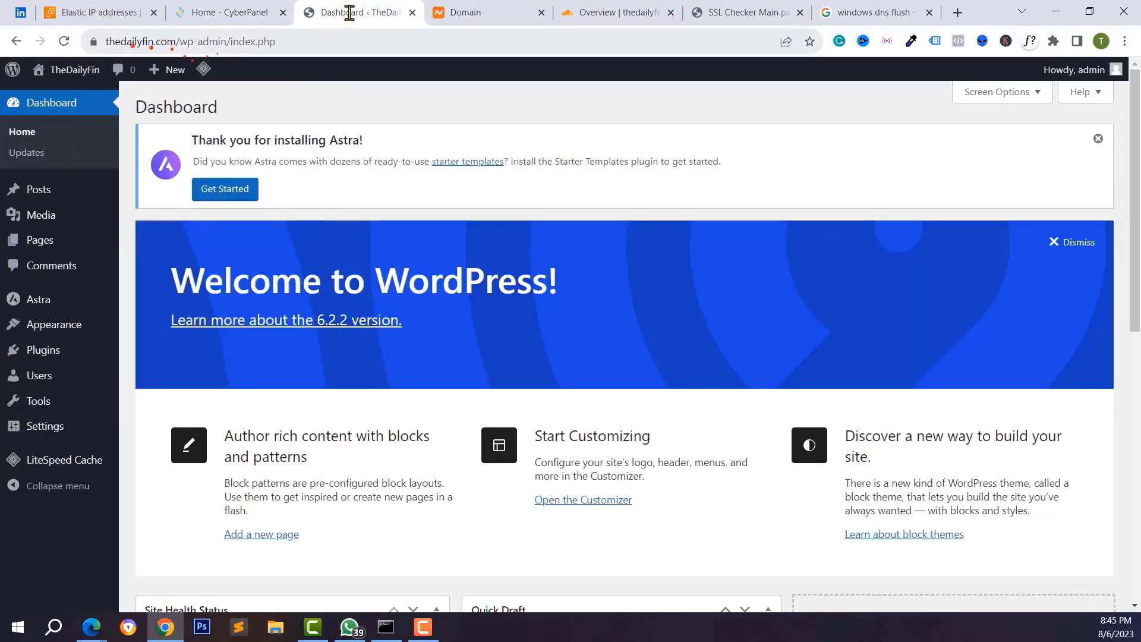
left_click(587, 8)
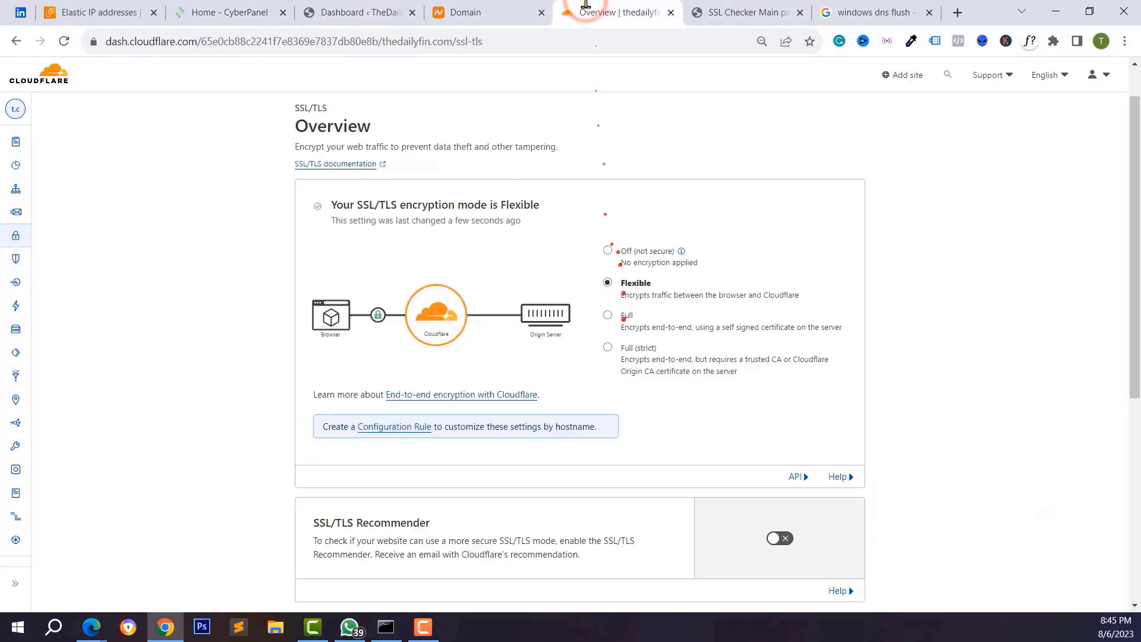
Open thedailyfin.com's DNS records, showing the DNS-only A, MX and TXT records.
scroll(455, 354, "down", 1)
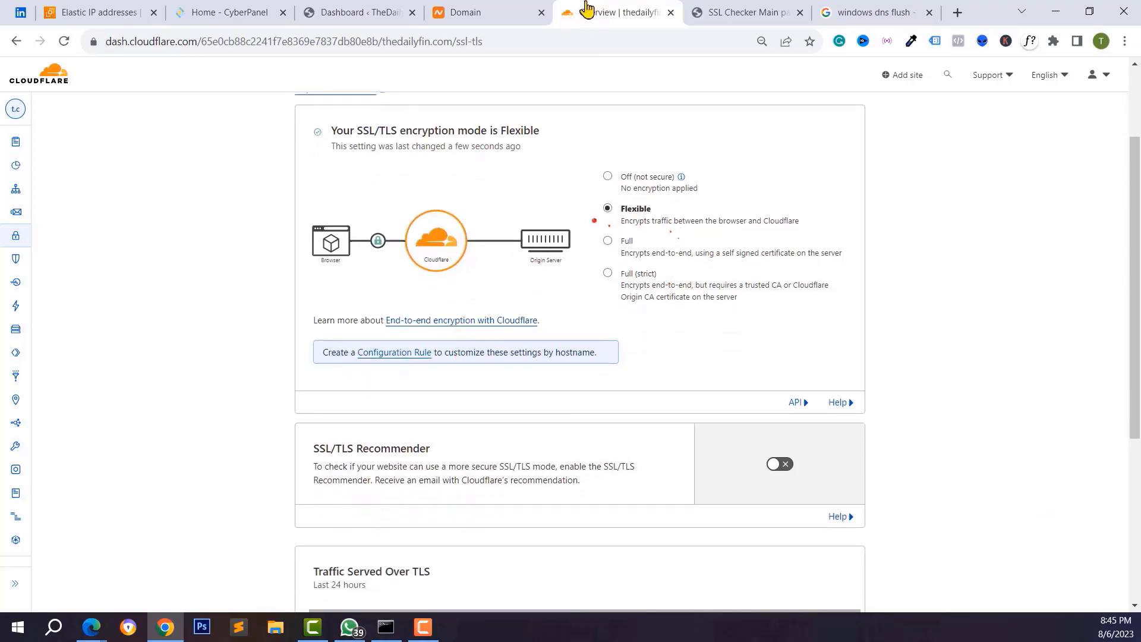
scroll(529, 410, "down", 1)
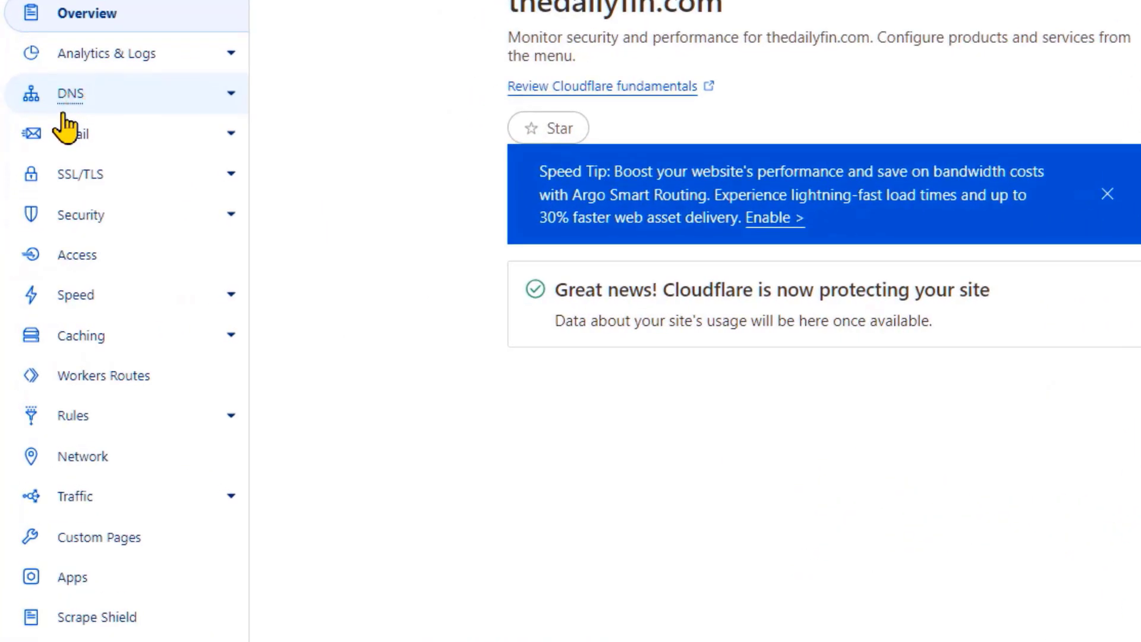
left_click(53, 96)
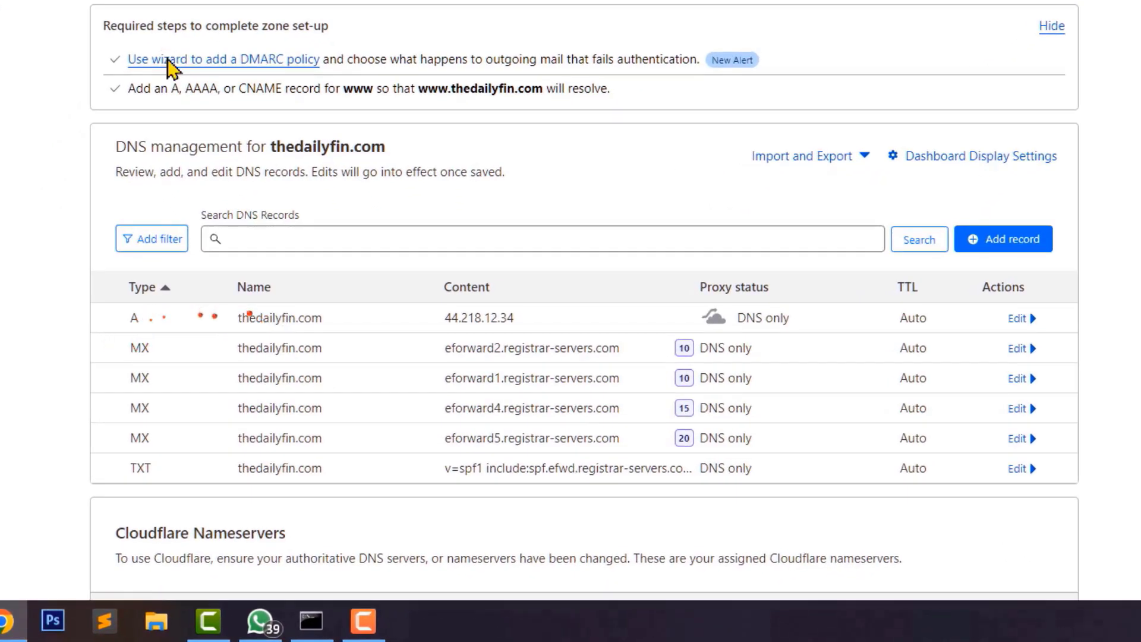
left_click(479, 11)
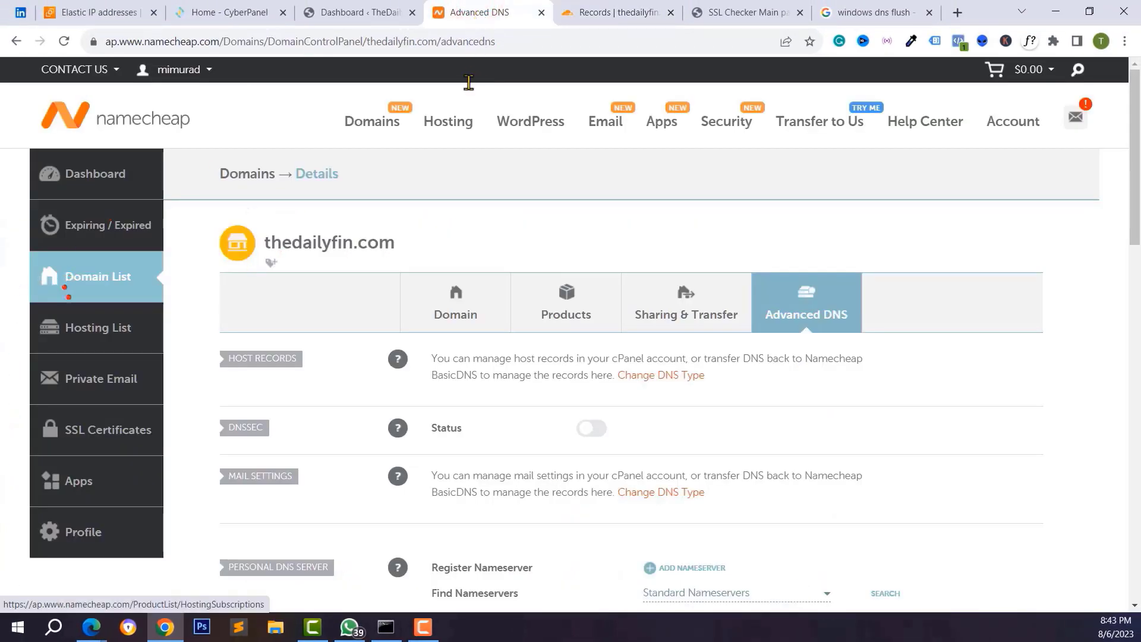
Reload thedailyfin.com's Advanced DNS in Namecheap, confirming records are now managed externally.
left_click(447, 315)
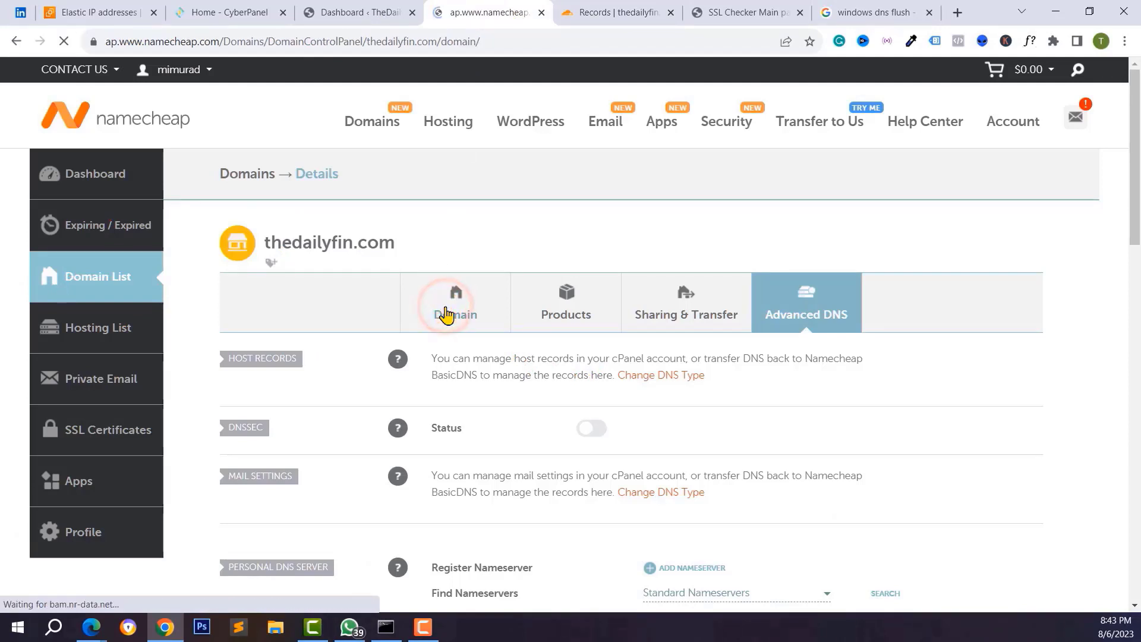
left_click(821, 290)
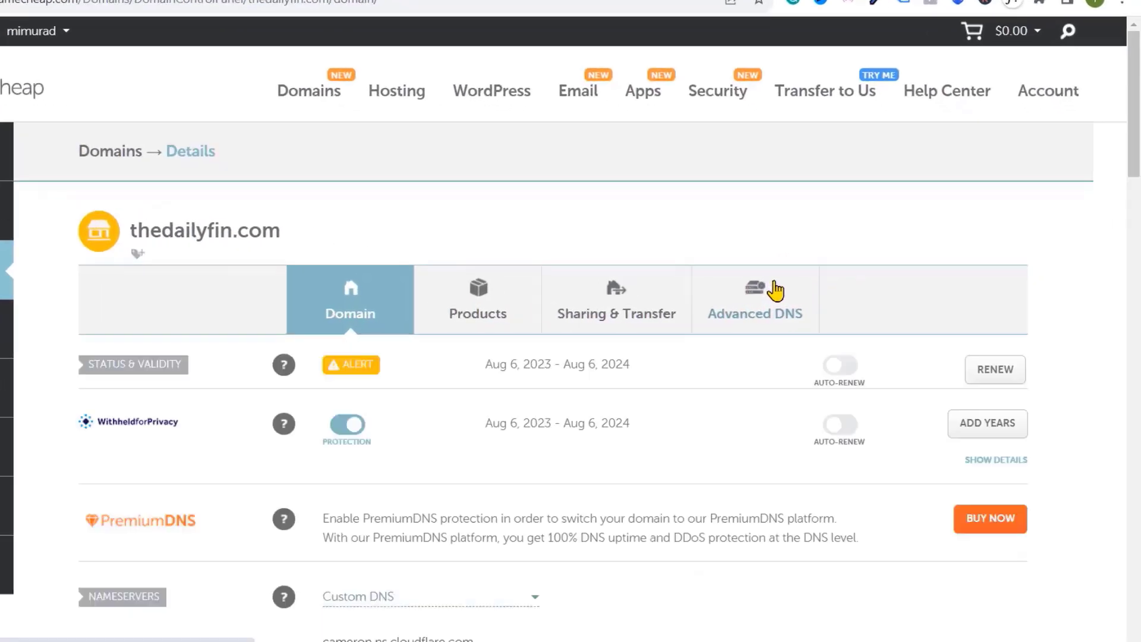
left_click(823, 292)
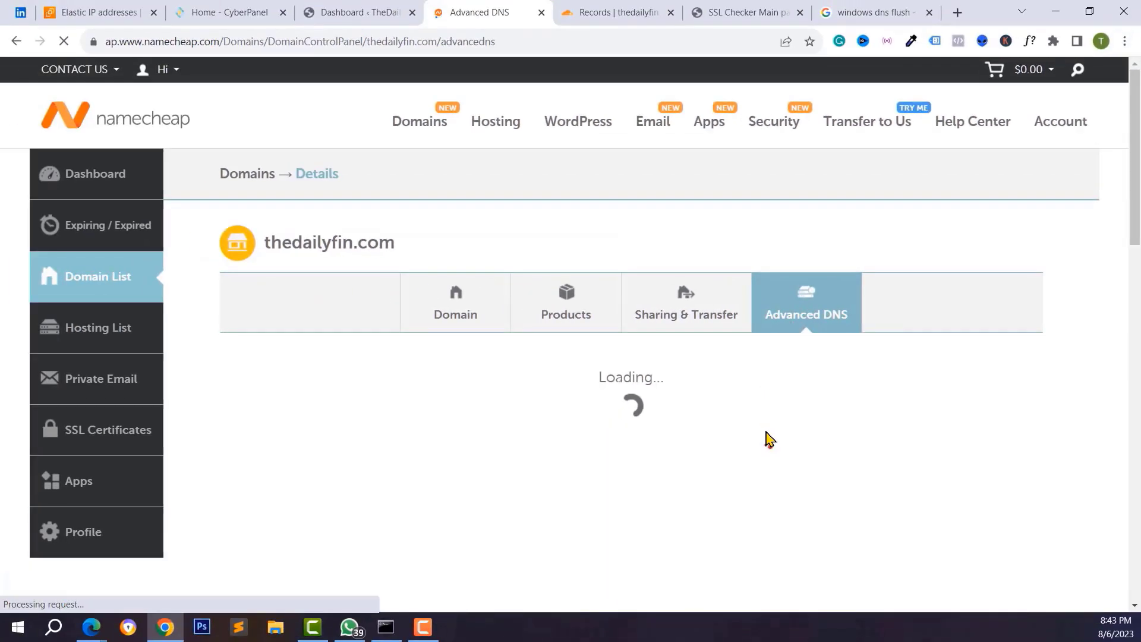
scroll(769, 440, "down", 2)
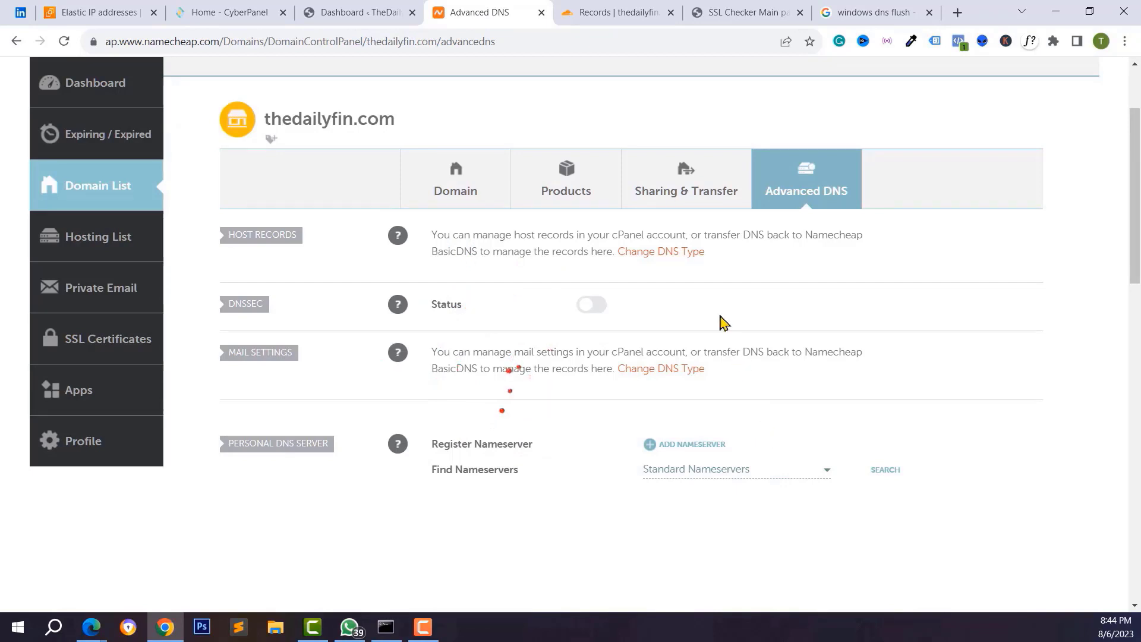
left_click(599, 11)
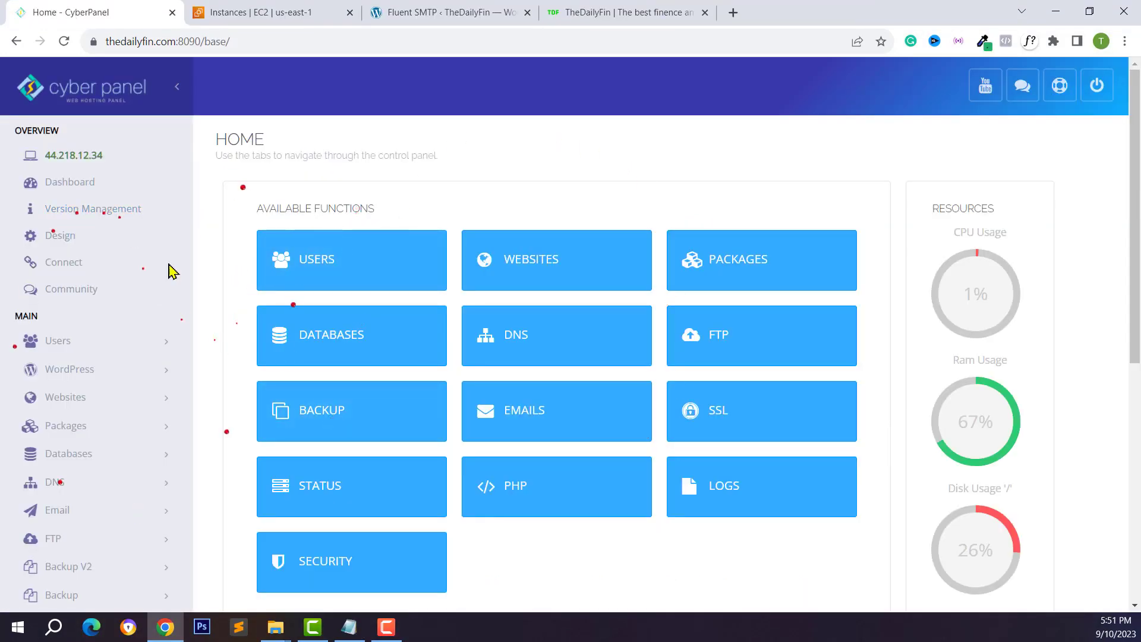
Check the thedailyfin EC2 instance is running and expand CyberPanel's Email options.
left_click(270, 12)
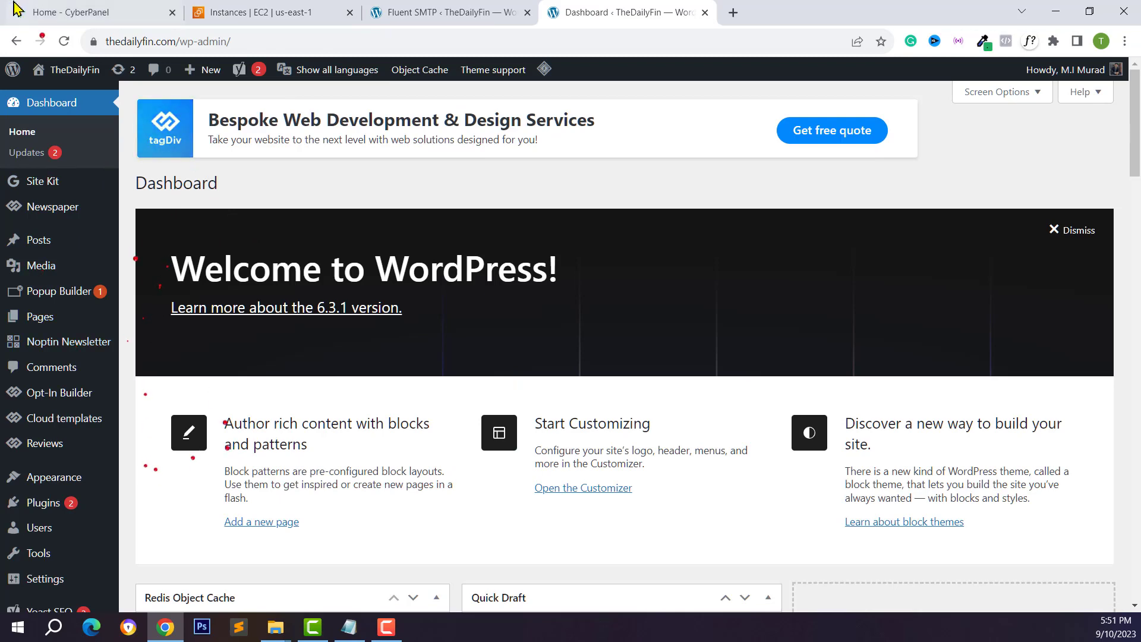
left_click(18, 8)
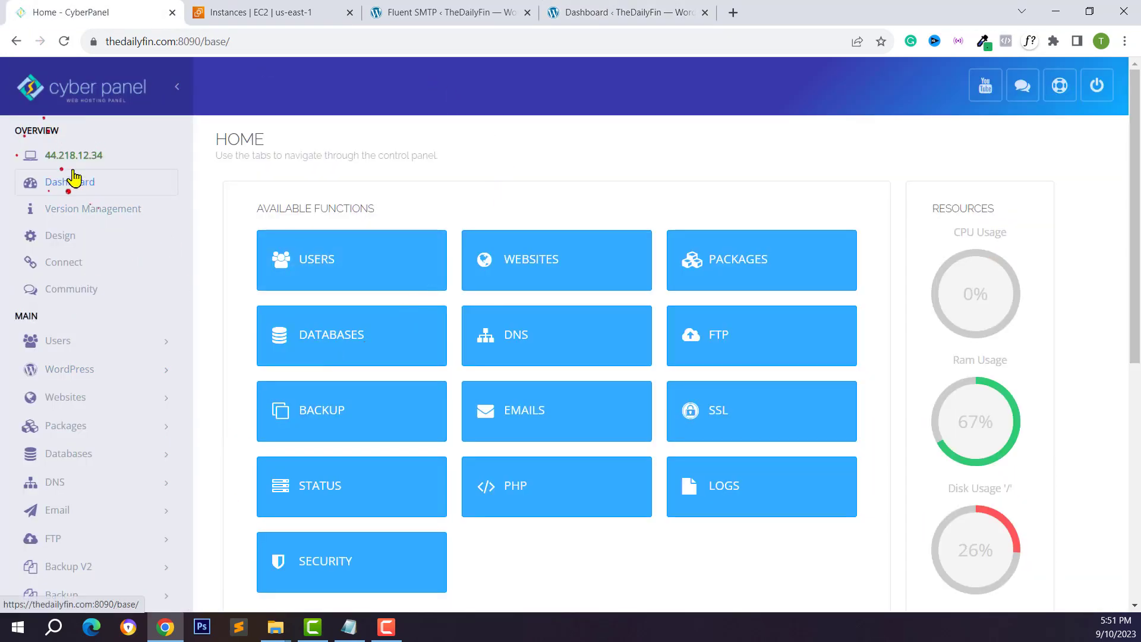
left_click(59, 512)
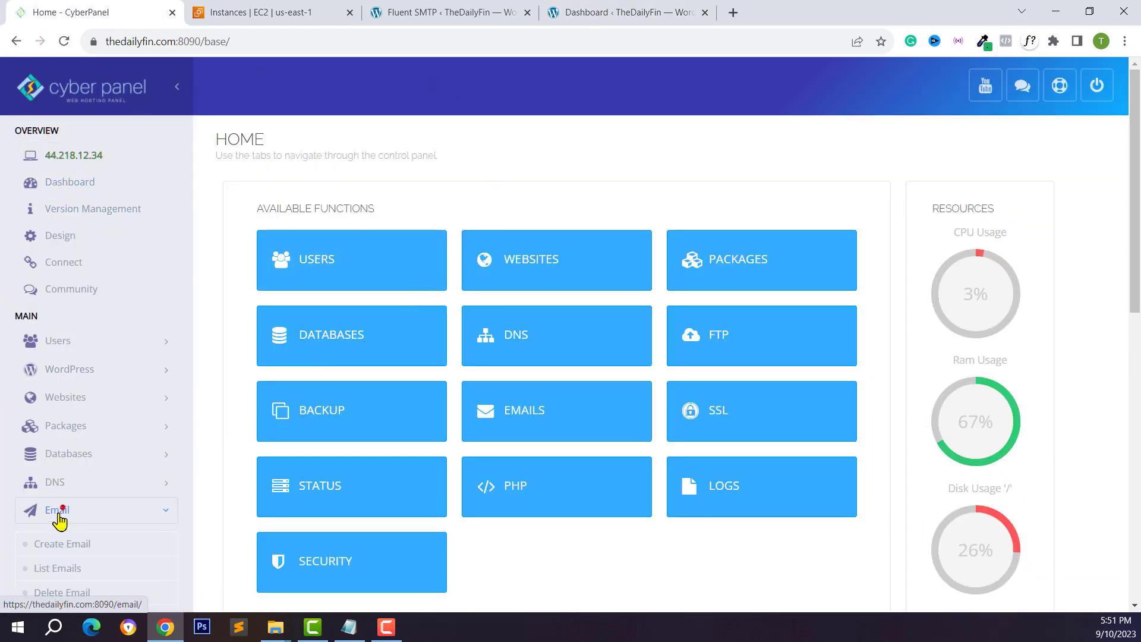
scroll(59, 517, "down", 2)
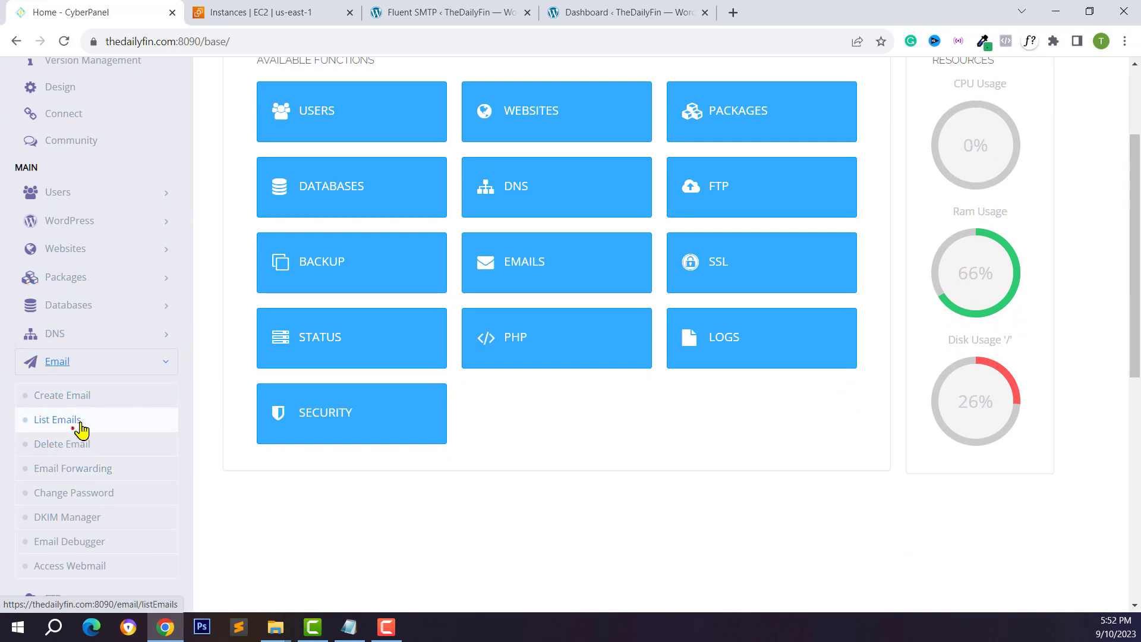
key("ctrl+Tab")
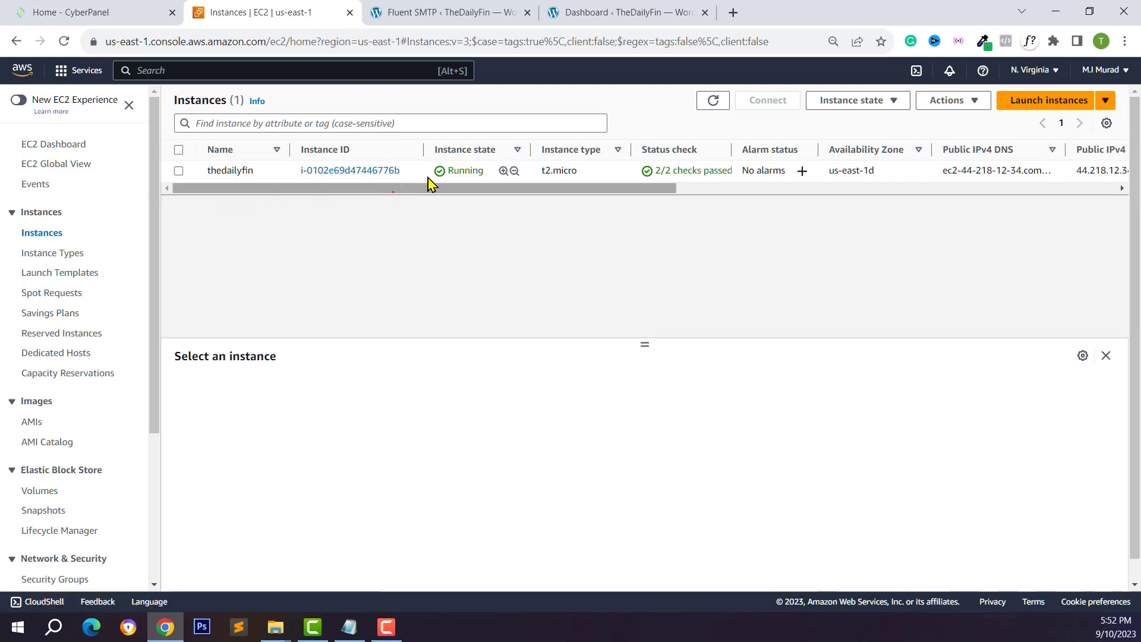
left_click(600, 11)
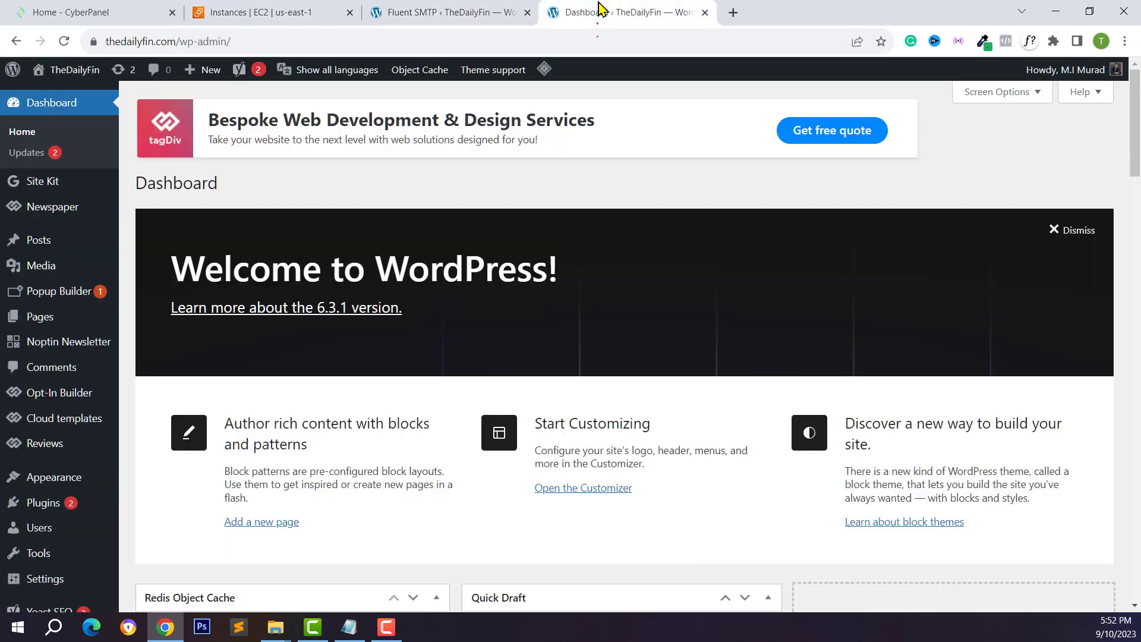
Review the three Fluent SMTP connections, then scroll the live TheDailyFin homepage's latest articles.
left_click(475, 11)
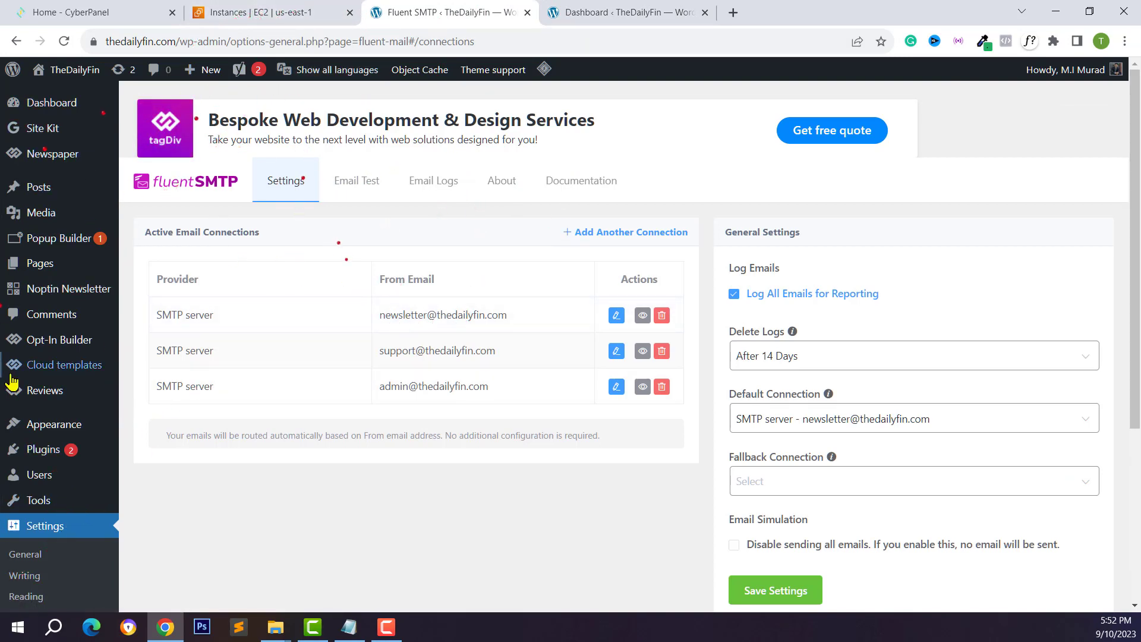
mouse_move(37, 437)
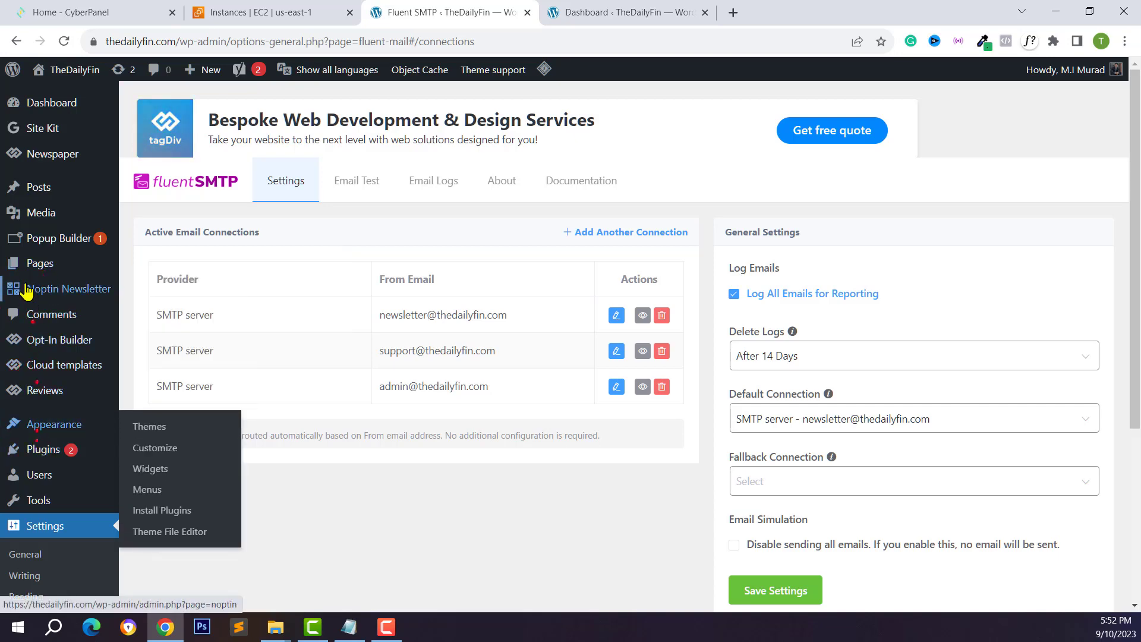
scroll(77, 473, "down", 2)
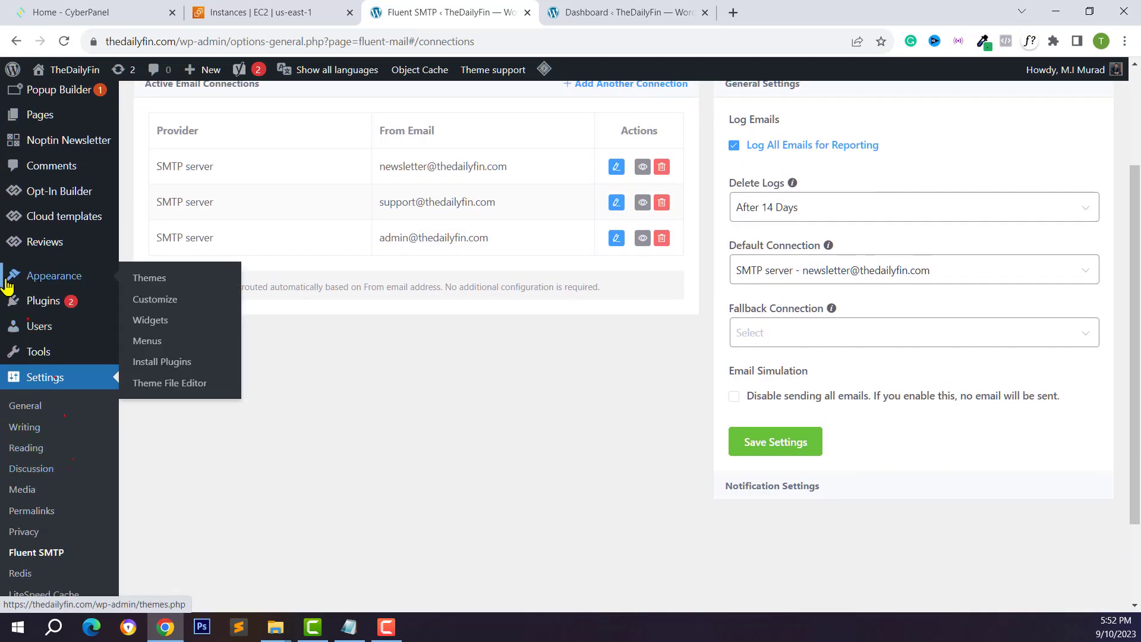
mouse_move(25, 287)
scroll(416, 122, "up", 3)
left_click(583, 11)
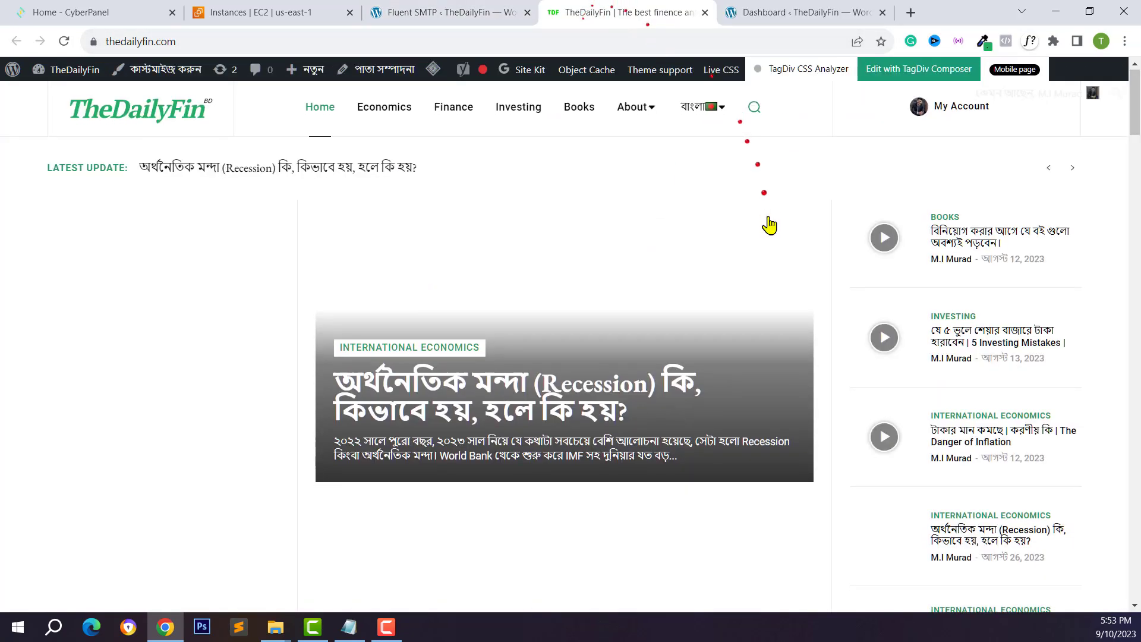
scroll(769, 224, "down", 12)
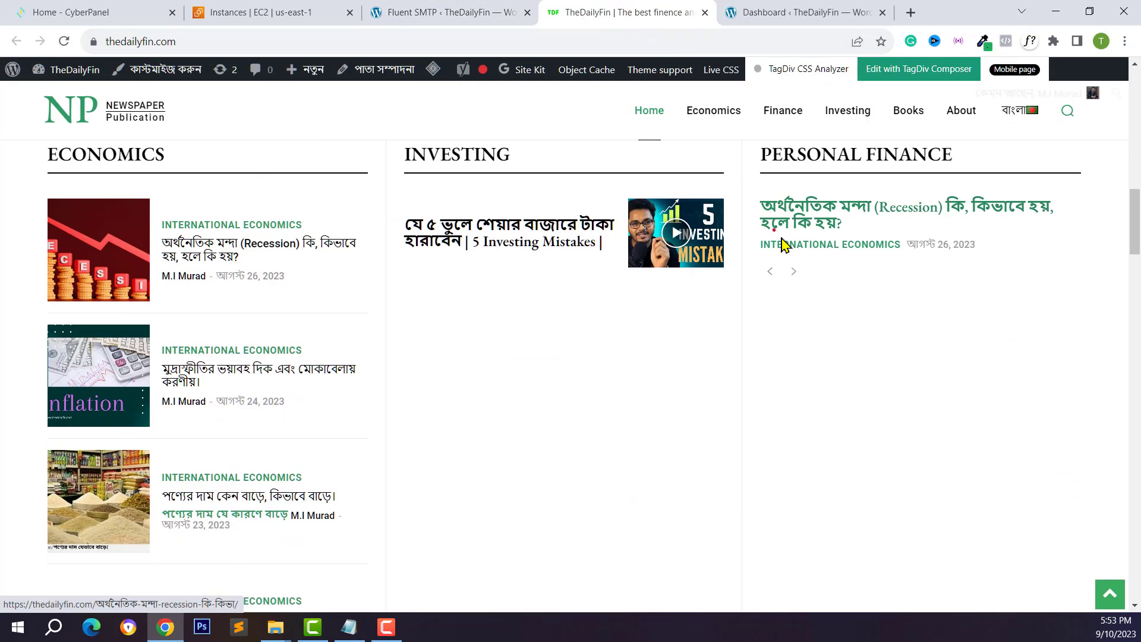